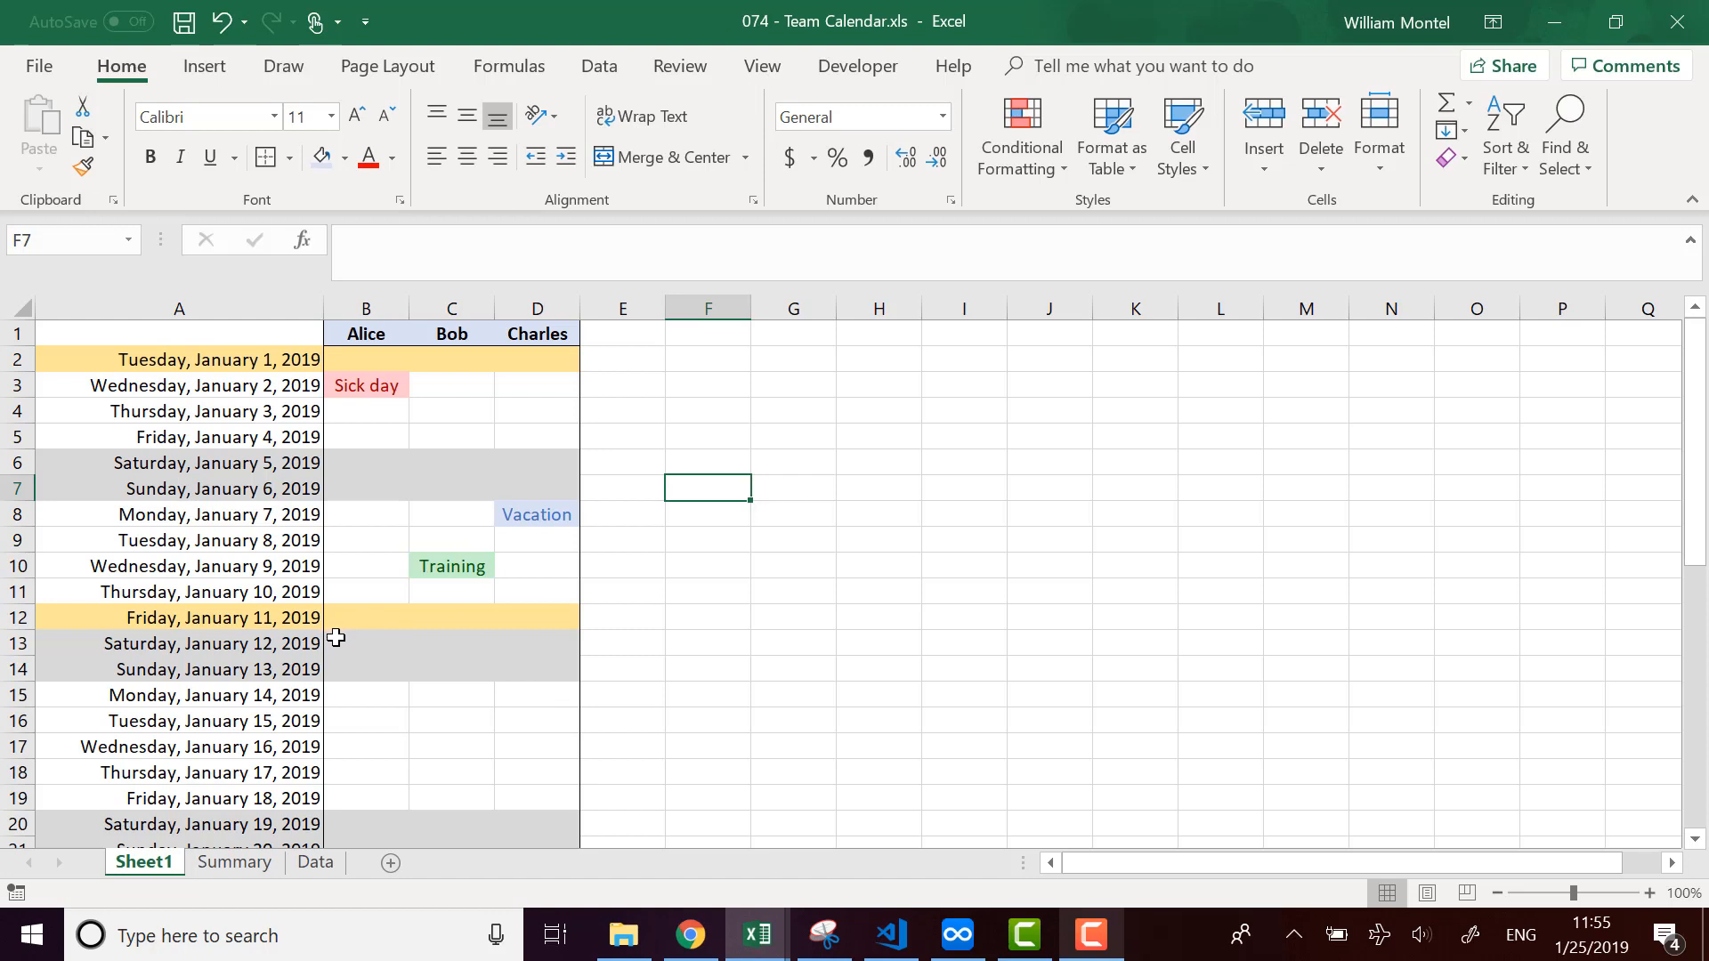
Examine the weekend rows, the highlighted Friday, January 11 row and the absence reason choices in C9 of the finished calendar.
left_click_drag(329, 638, 520, 668)
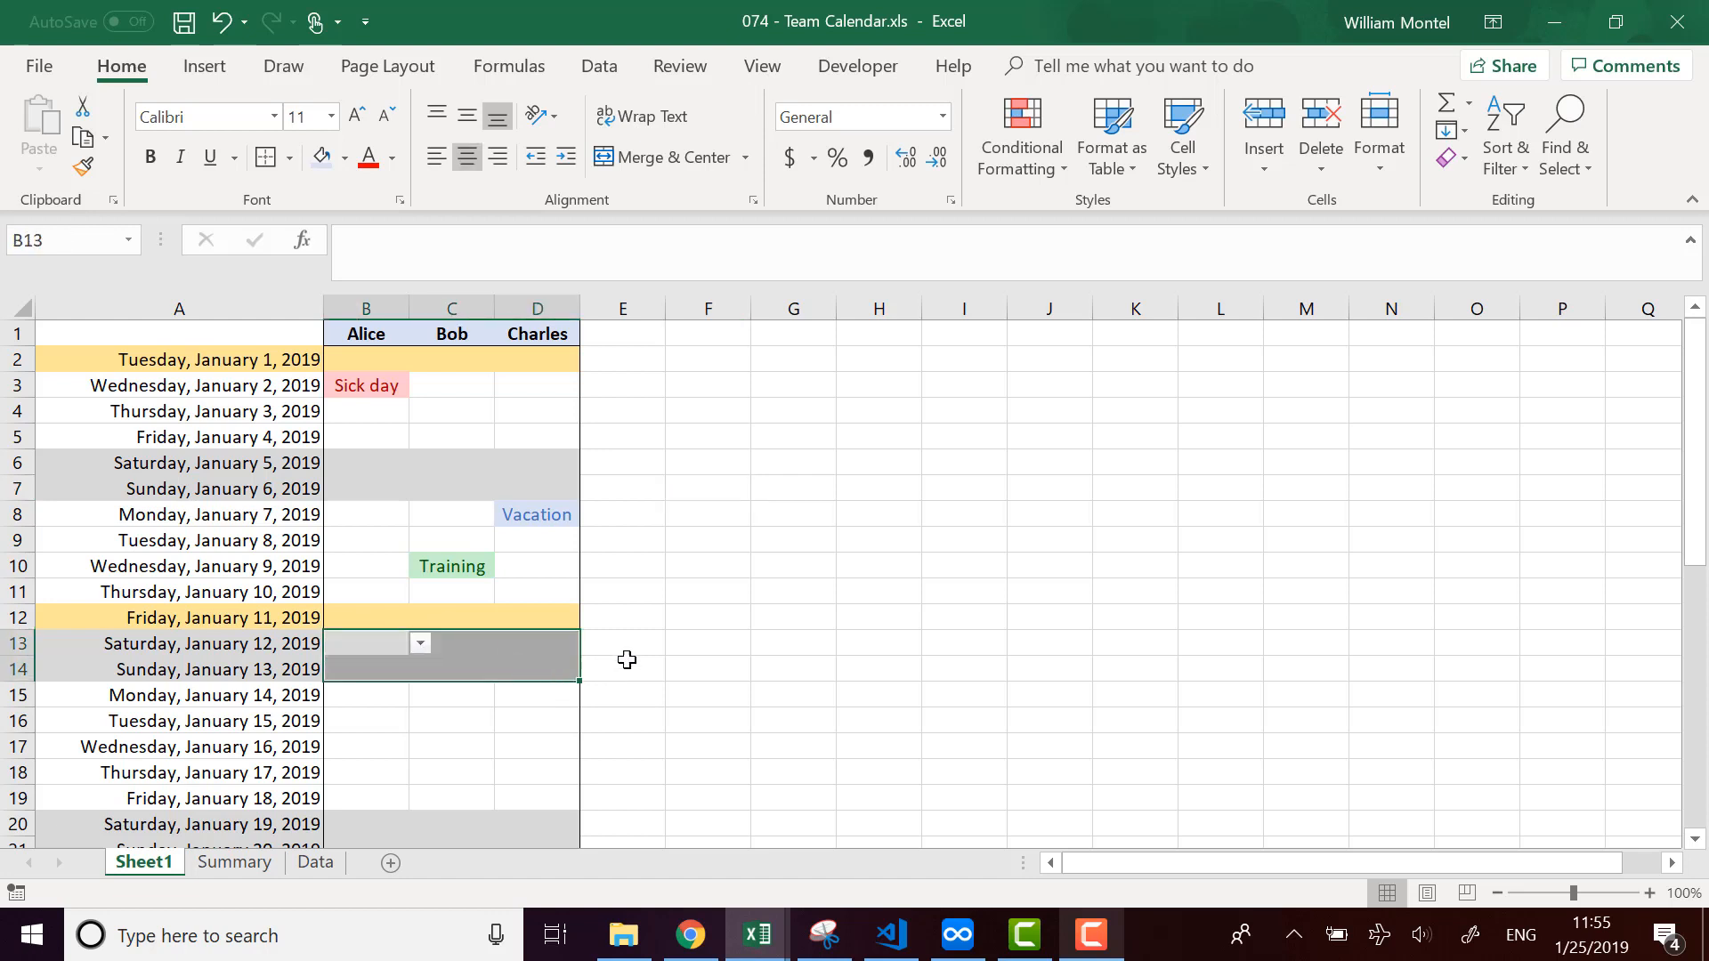
left_click(699, 608)
left_click_drag(351, 615, 541, 624)
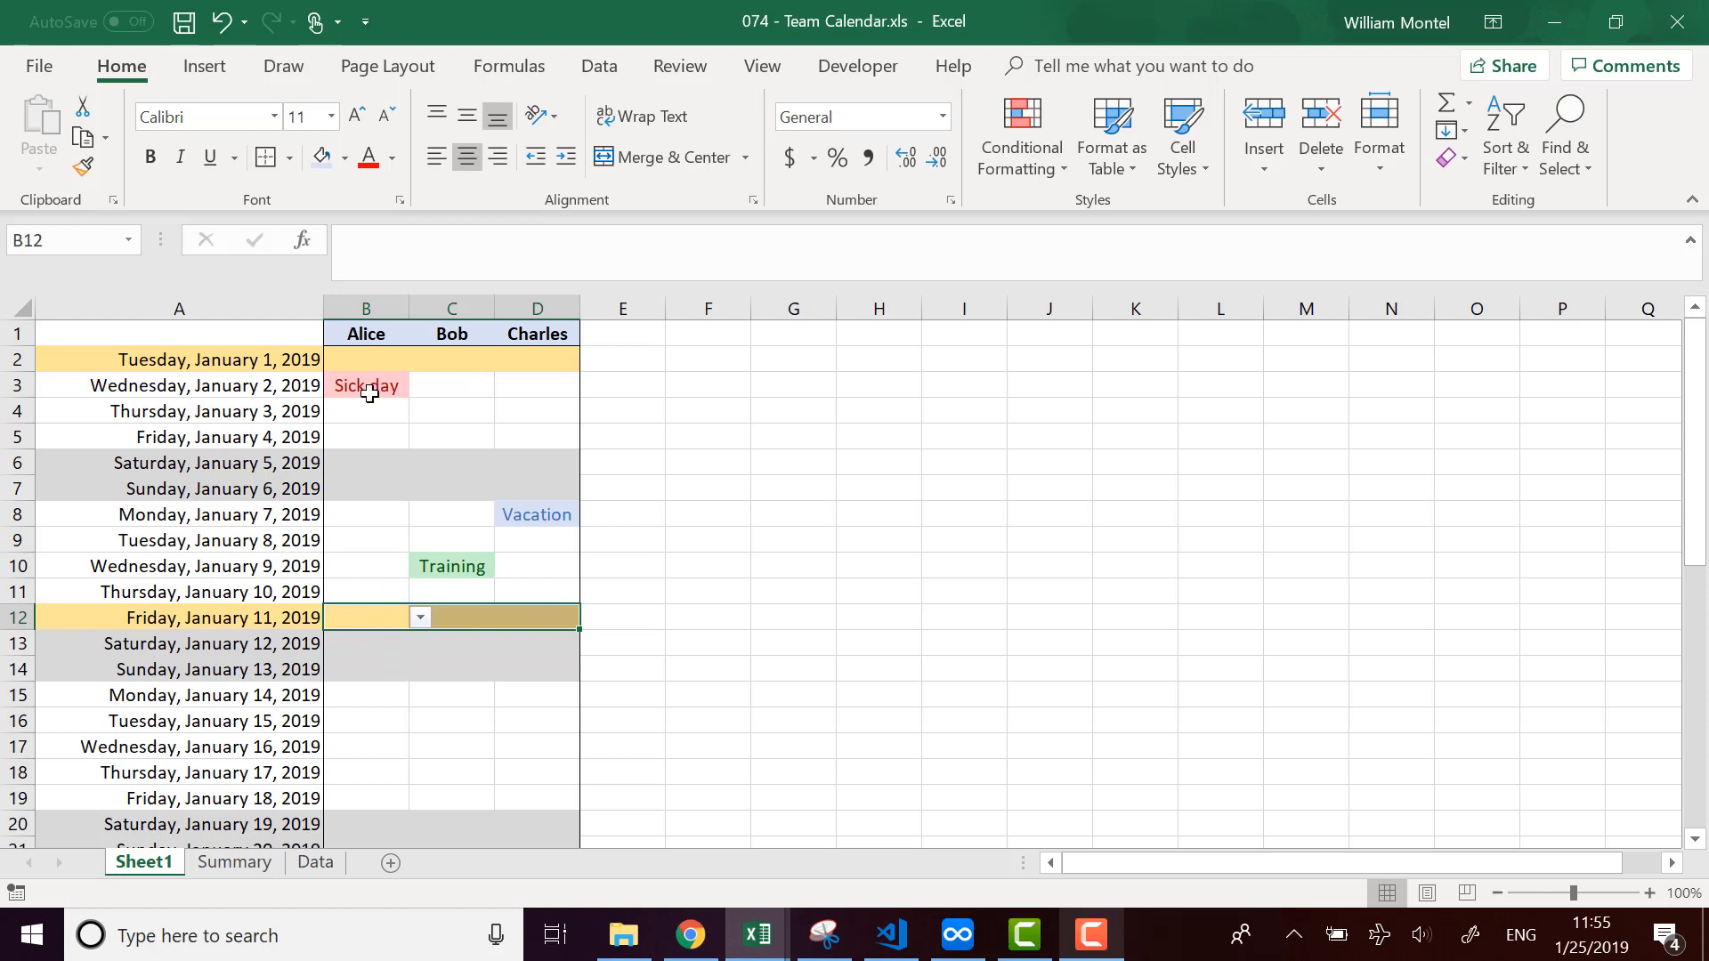
left_click(417, 535)
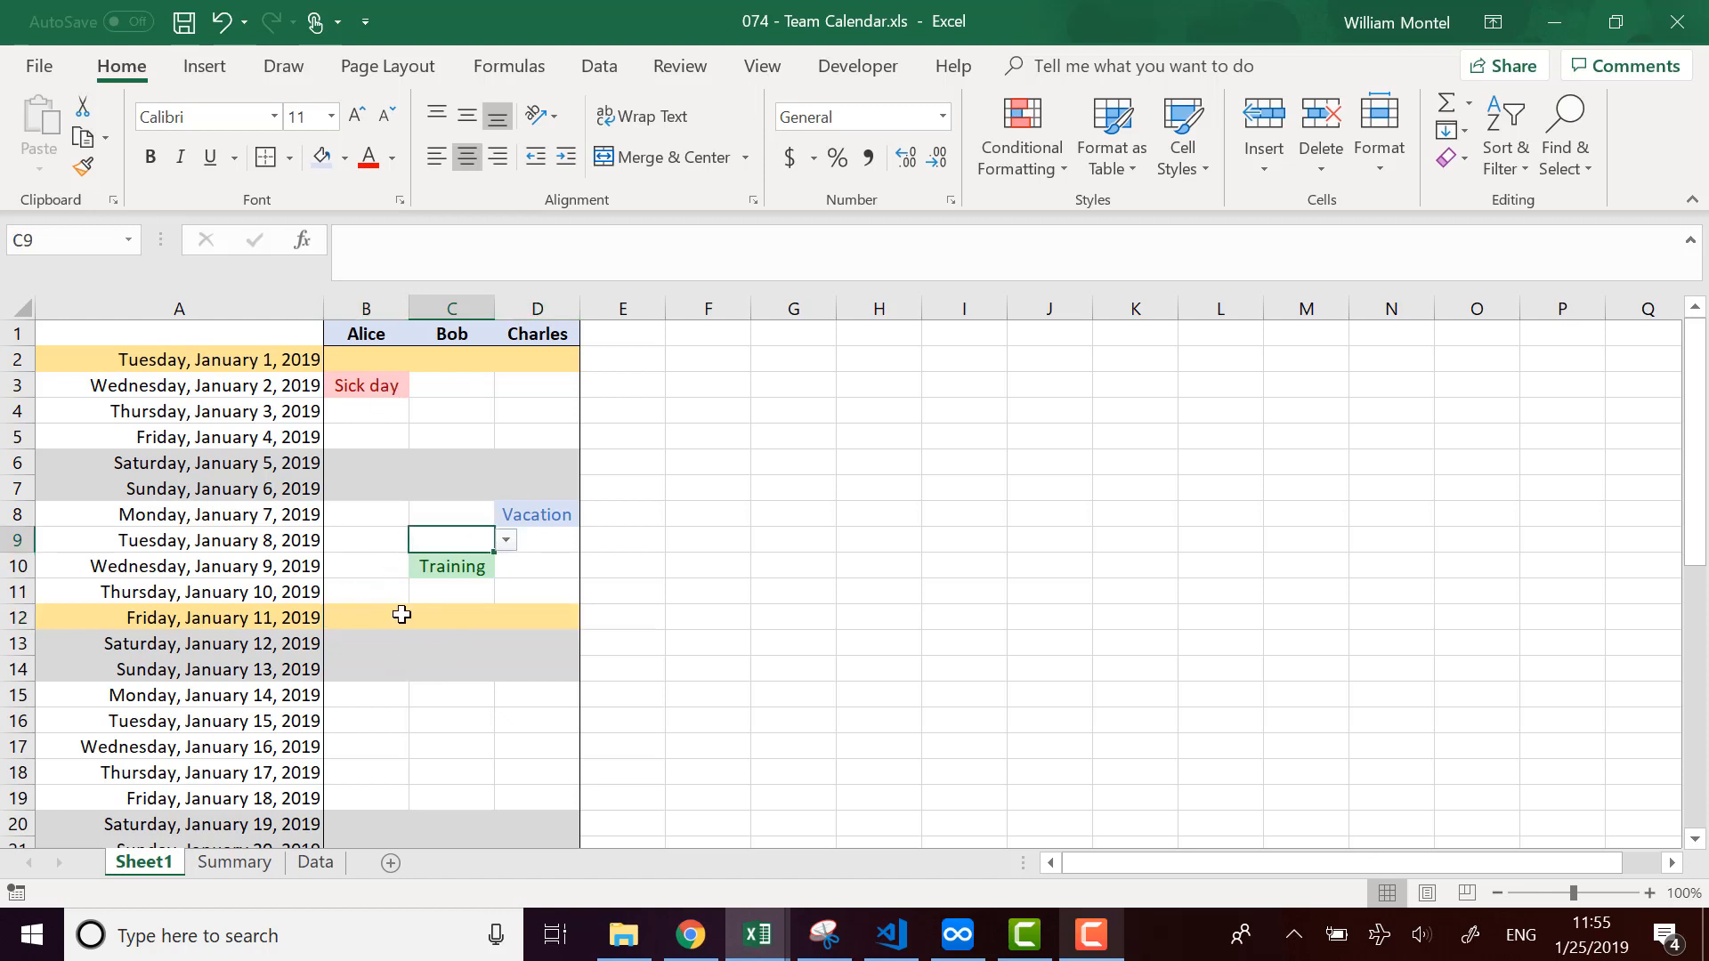
left_click(506, 541)
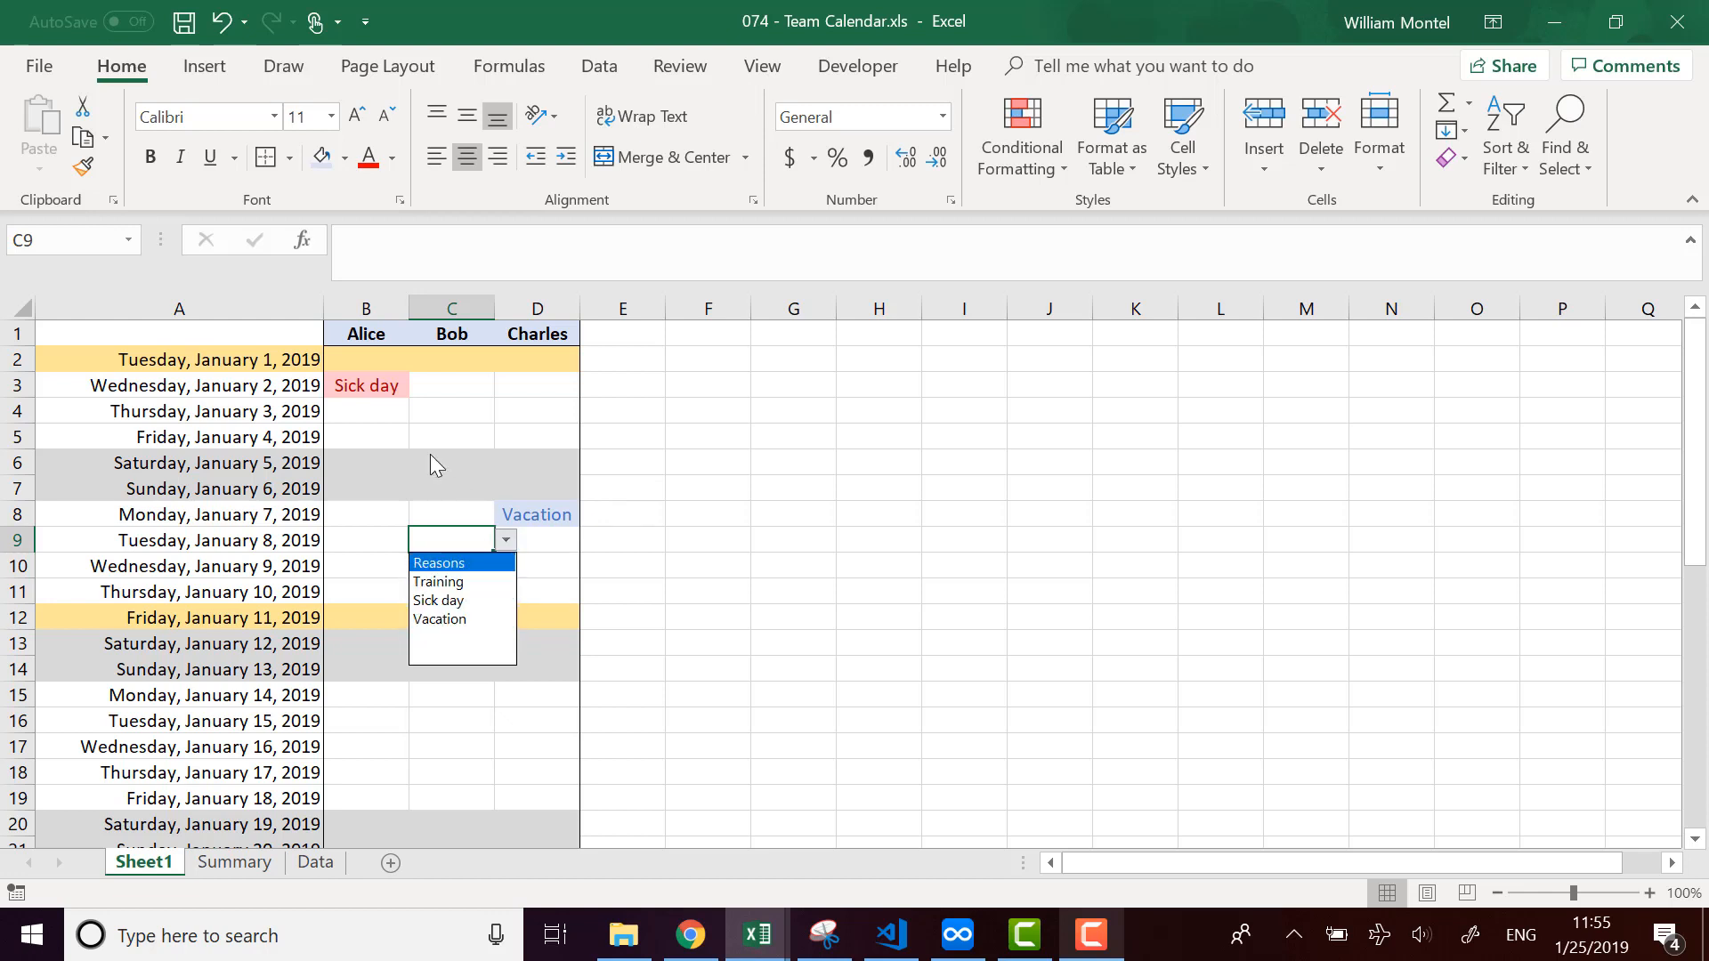
key("Escape")
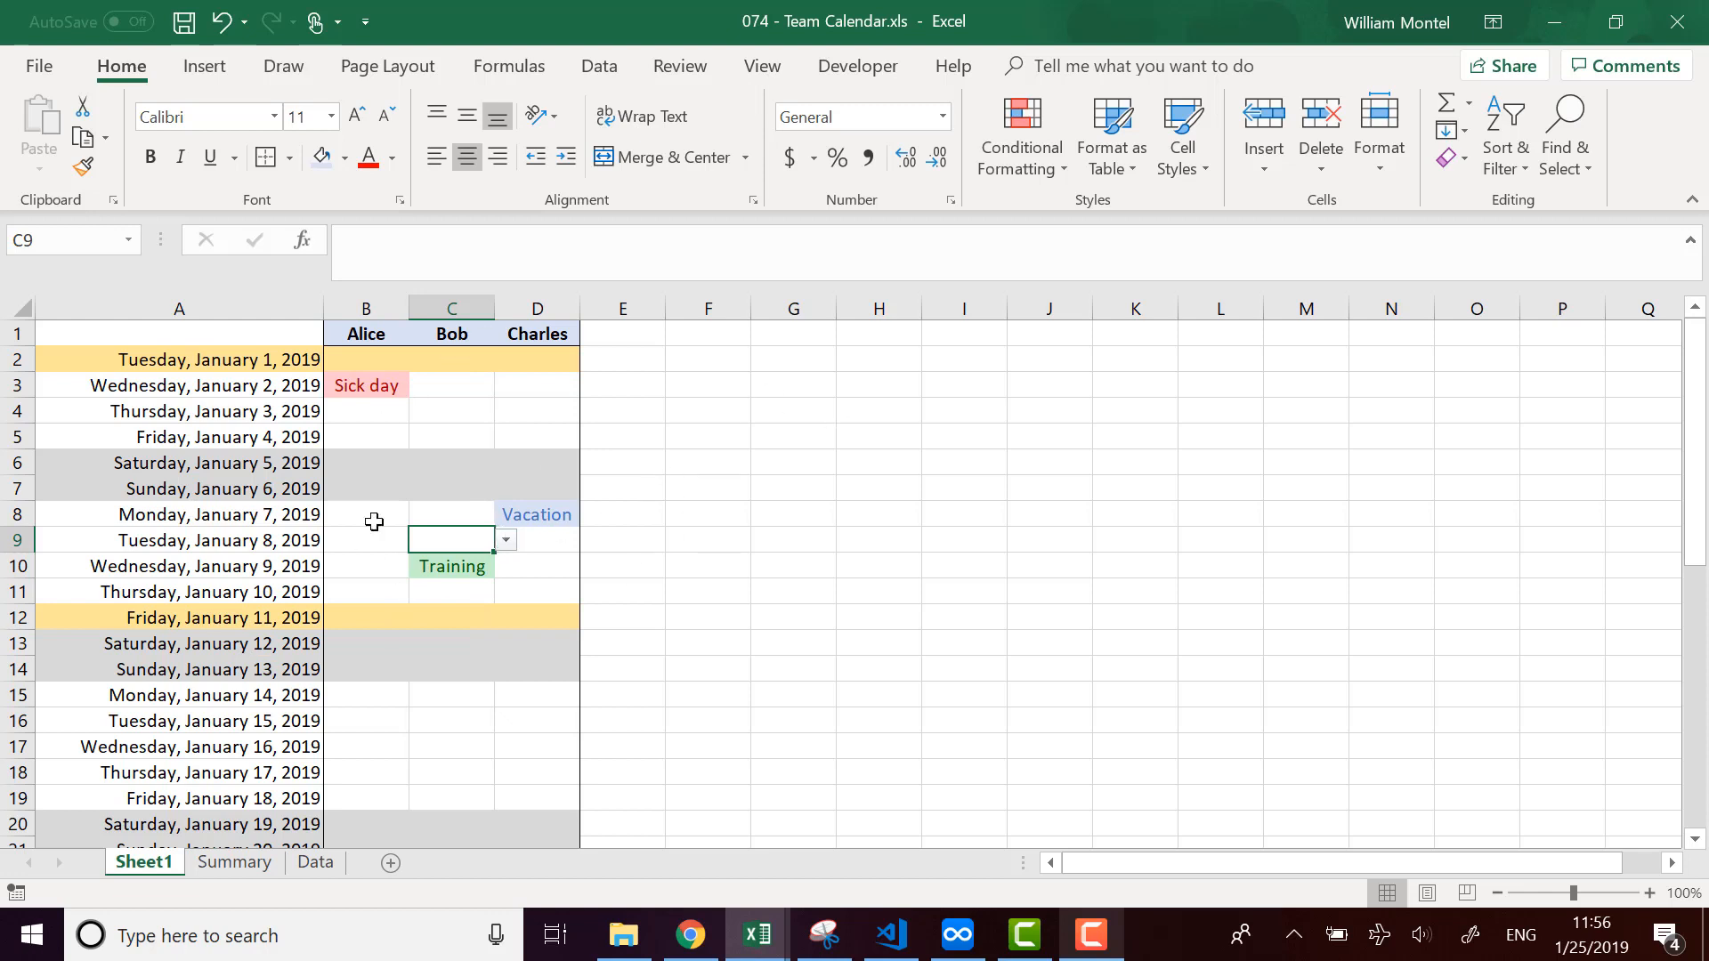
Review the Summary sheet's table of absence reasons per team member against the calendar on Sheet1.
left_click(233, 863)
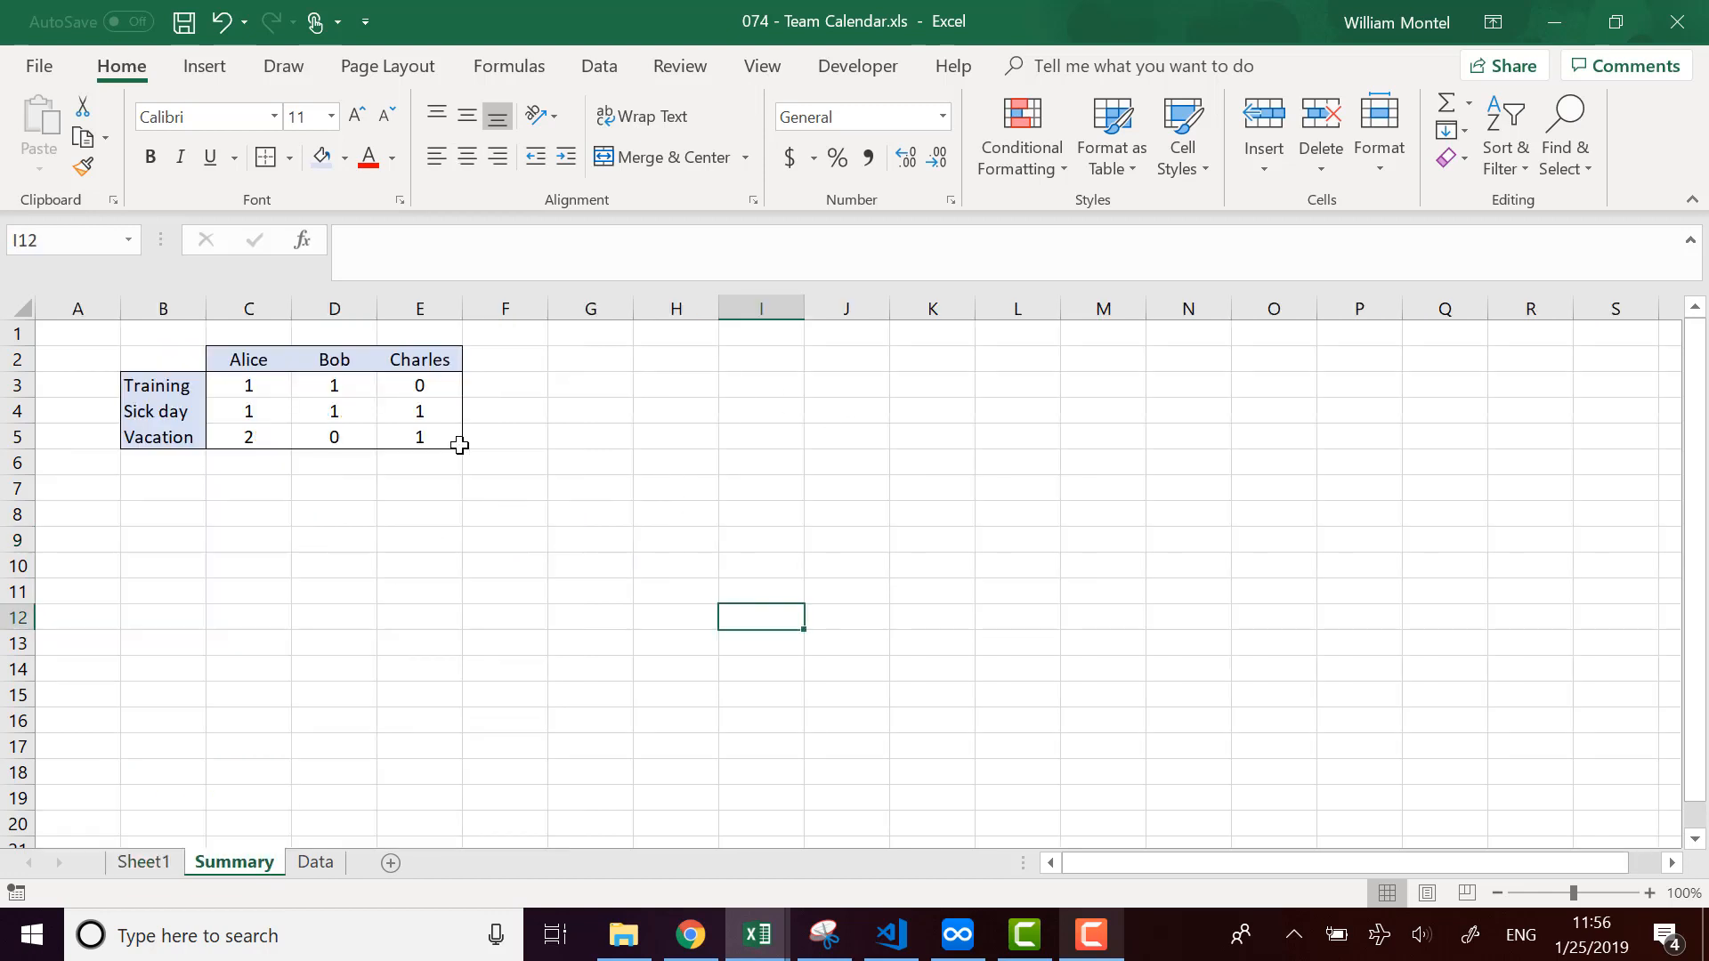
left_click_drag(160, 355, 419, 438)
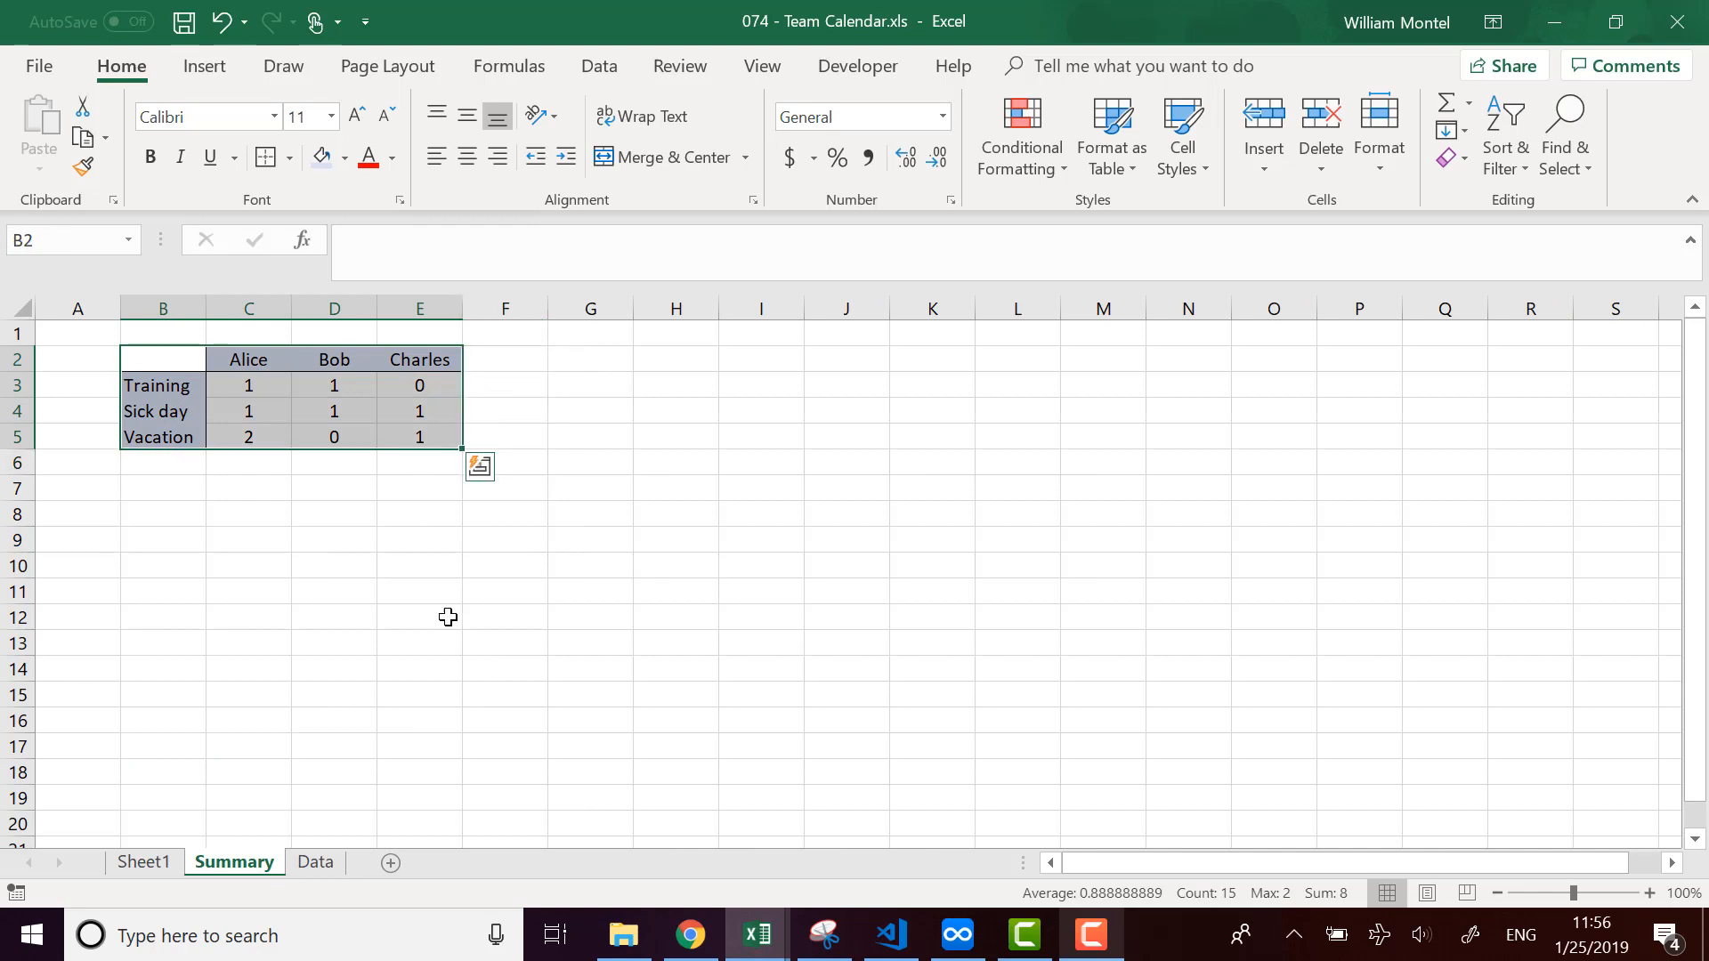
left_click(143, 863)
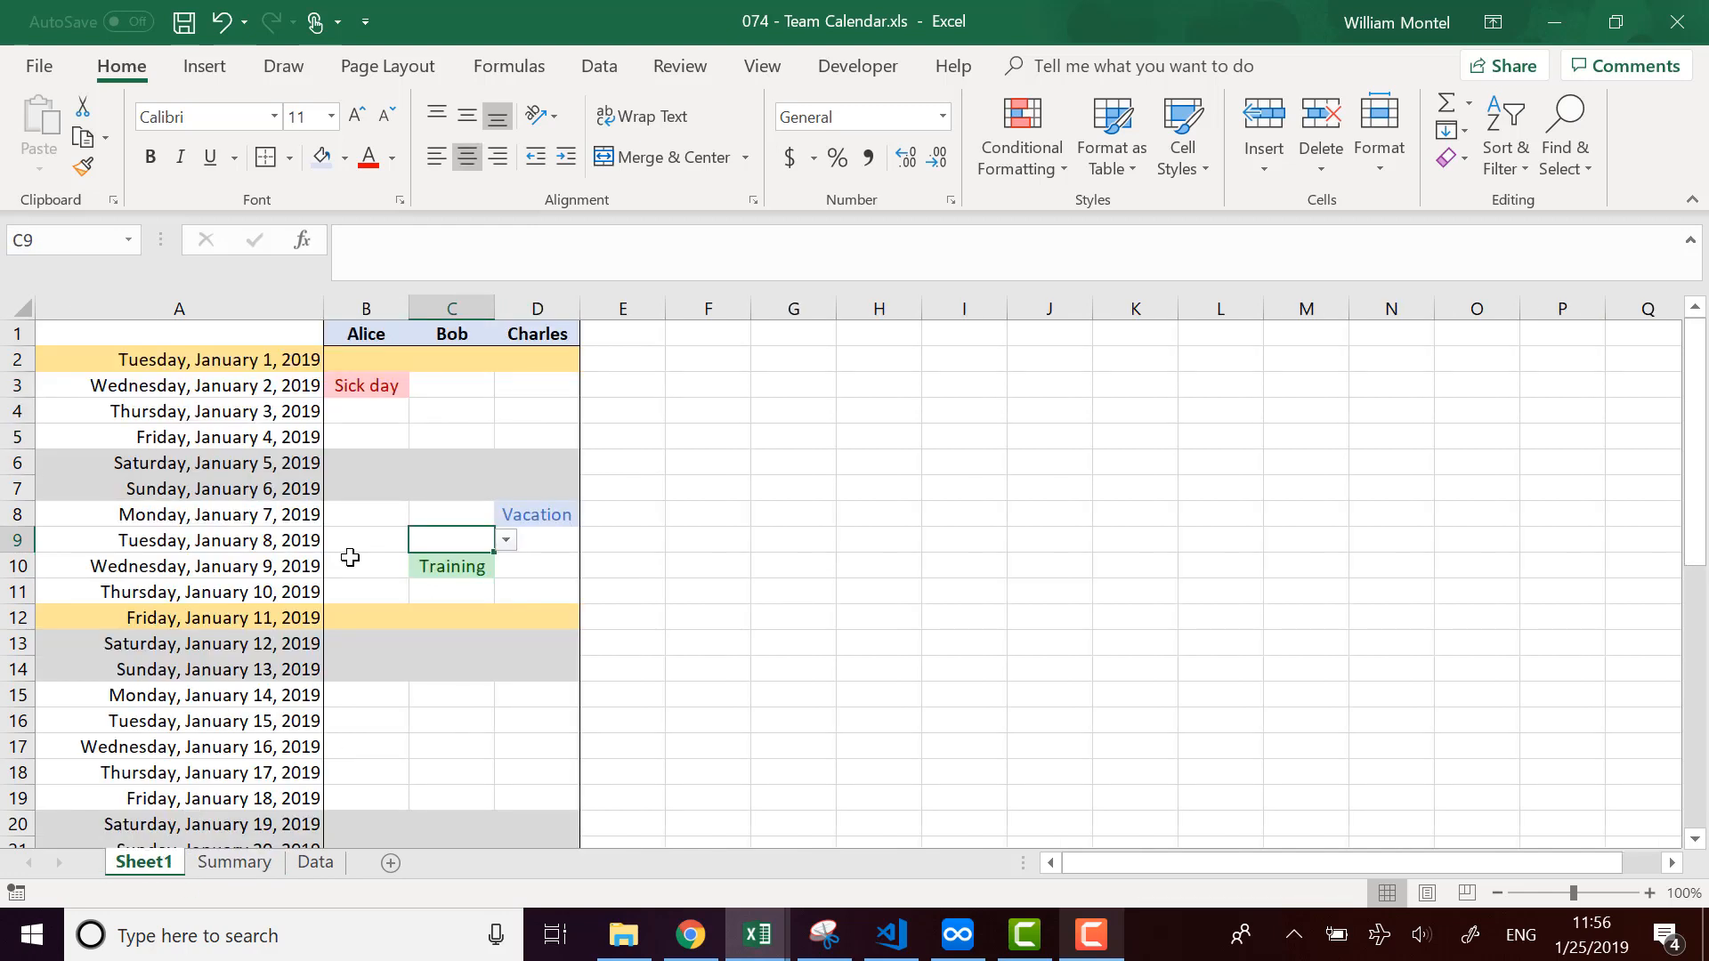
left_click(234, 862)
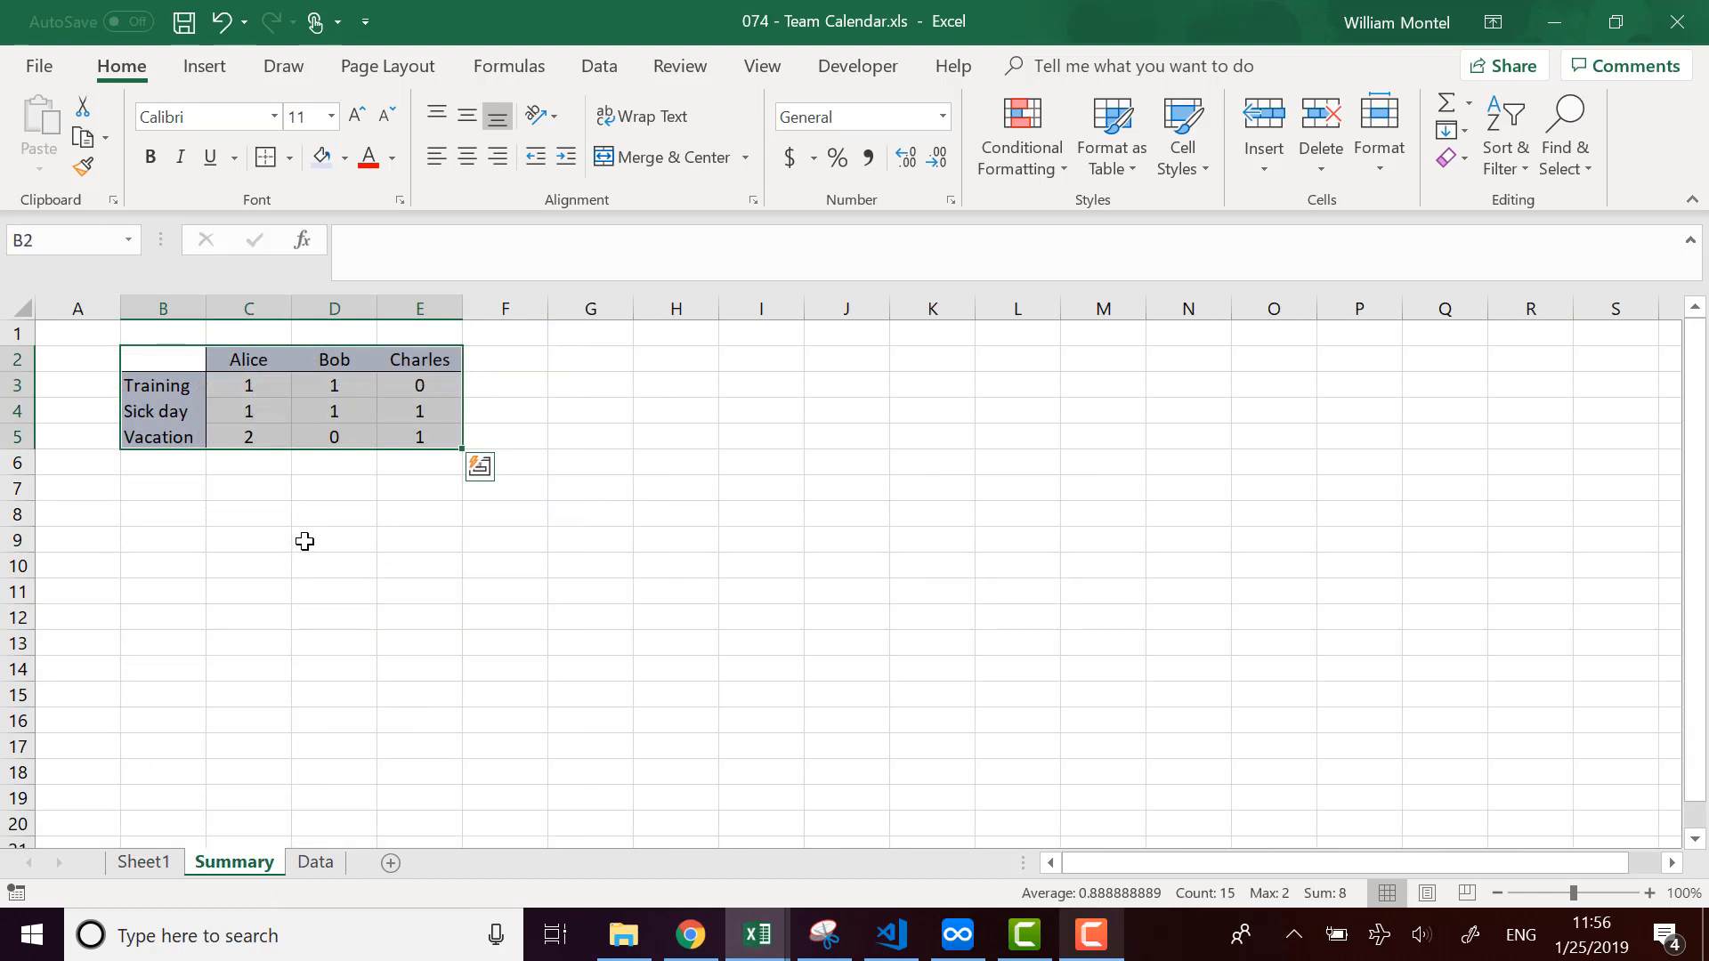
left_click(405, 561)
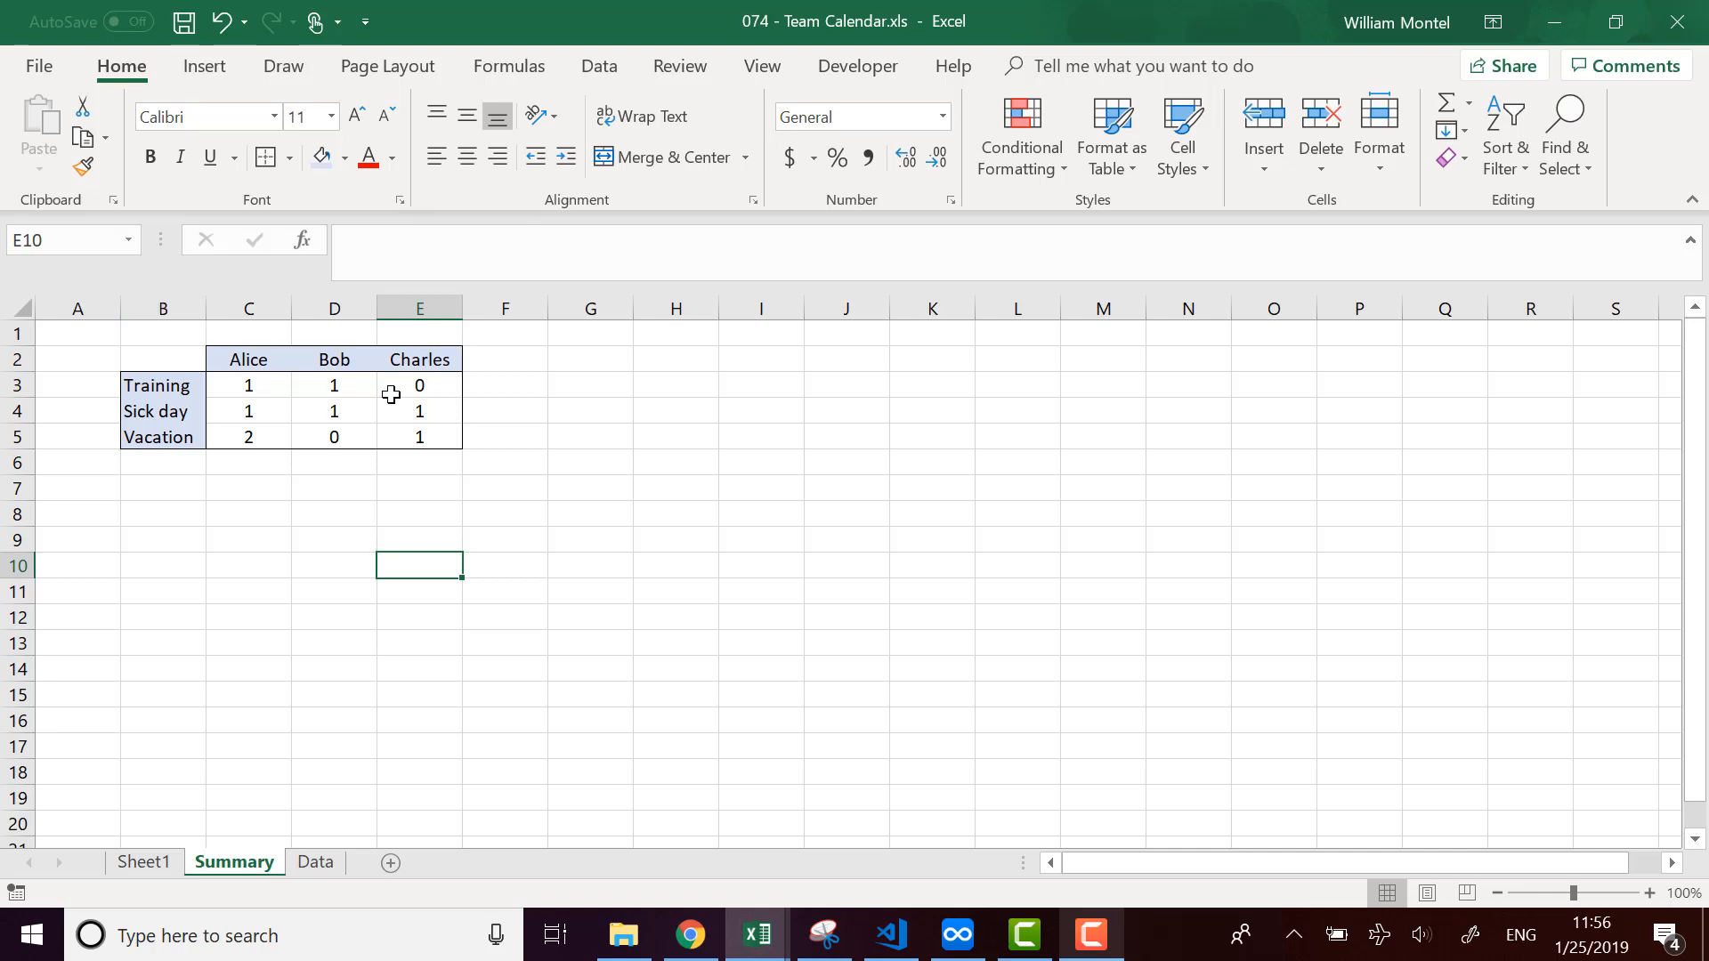
left_click(142, 862)
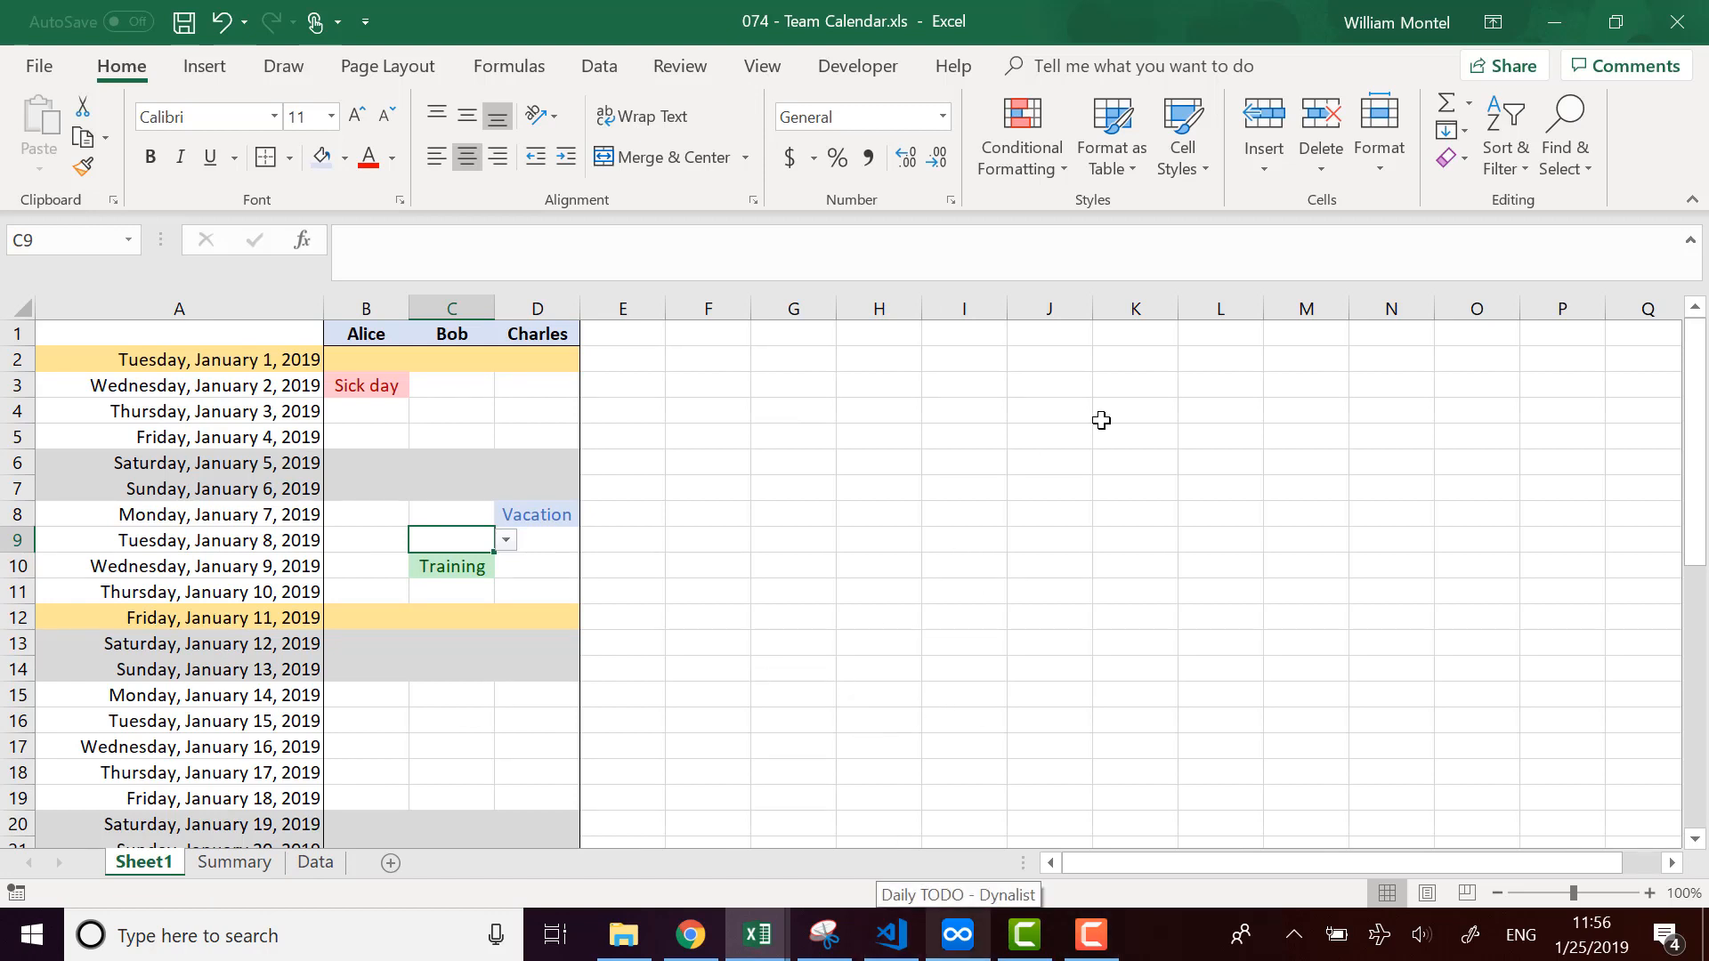
left_click(681, 435)
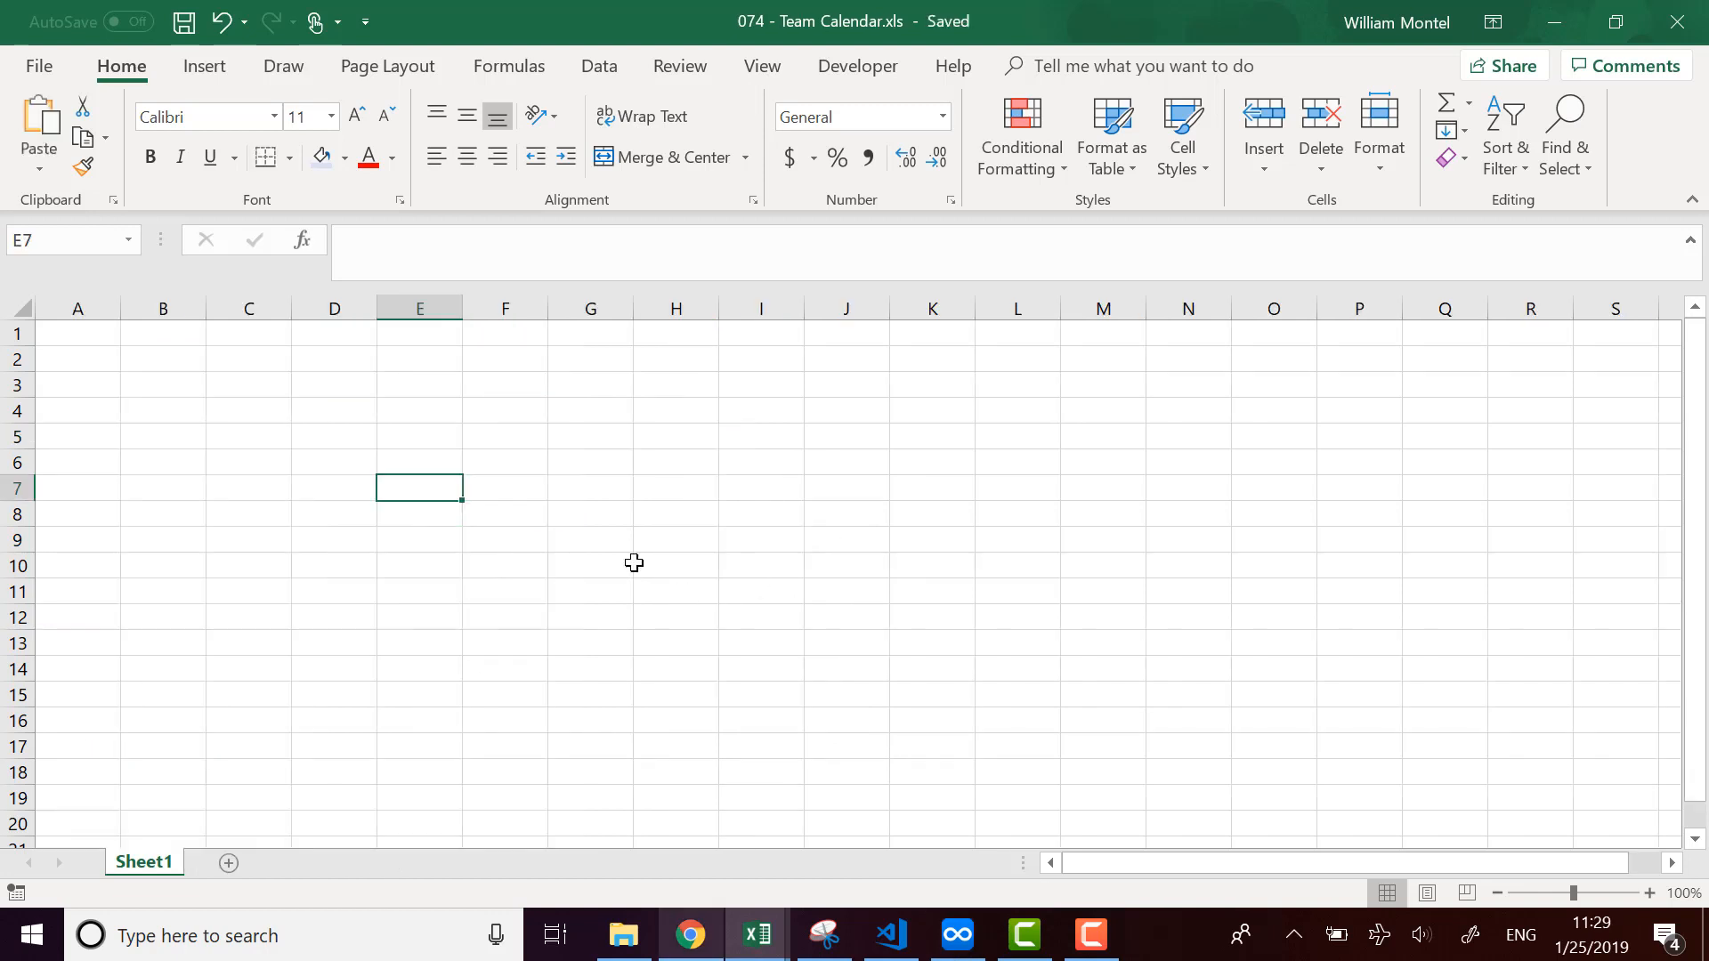
Enter the three team members' first names as column headers in B1:D1 of the empty Sheet1.
left_click(584, 594)
left_click(326, 494)
left_click(185, 339)
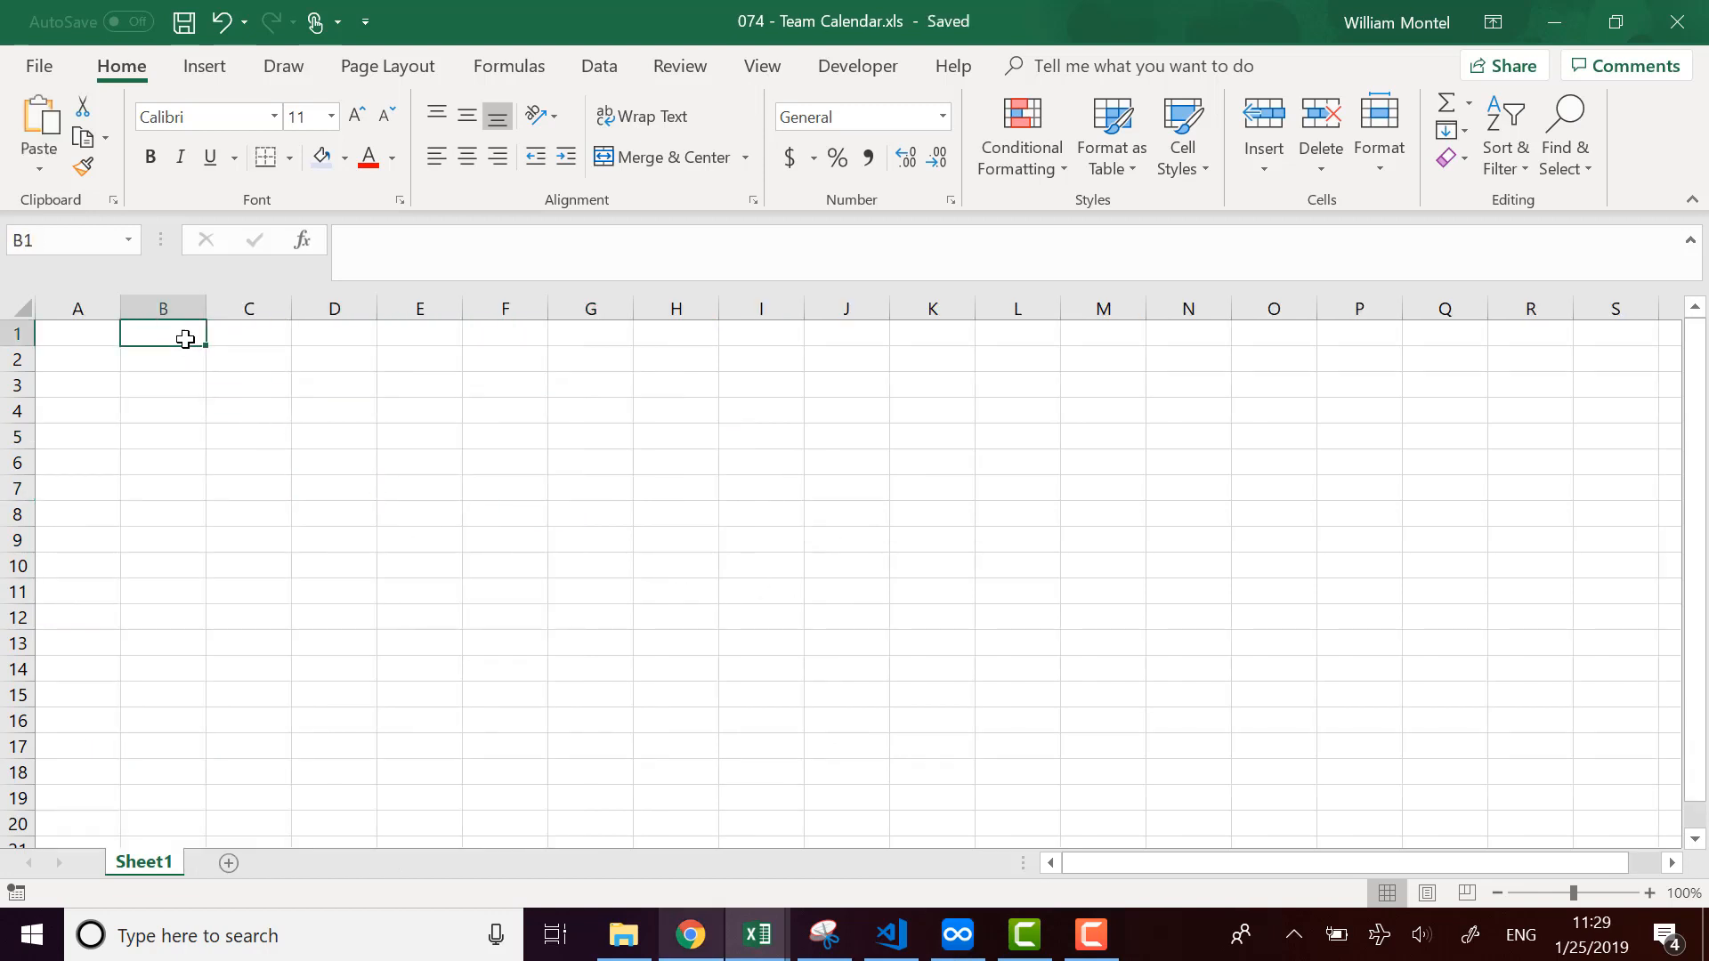
type("Alice")
key("Tab")
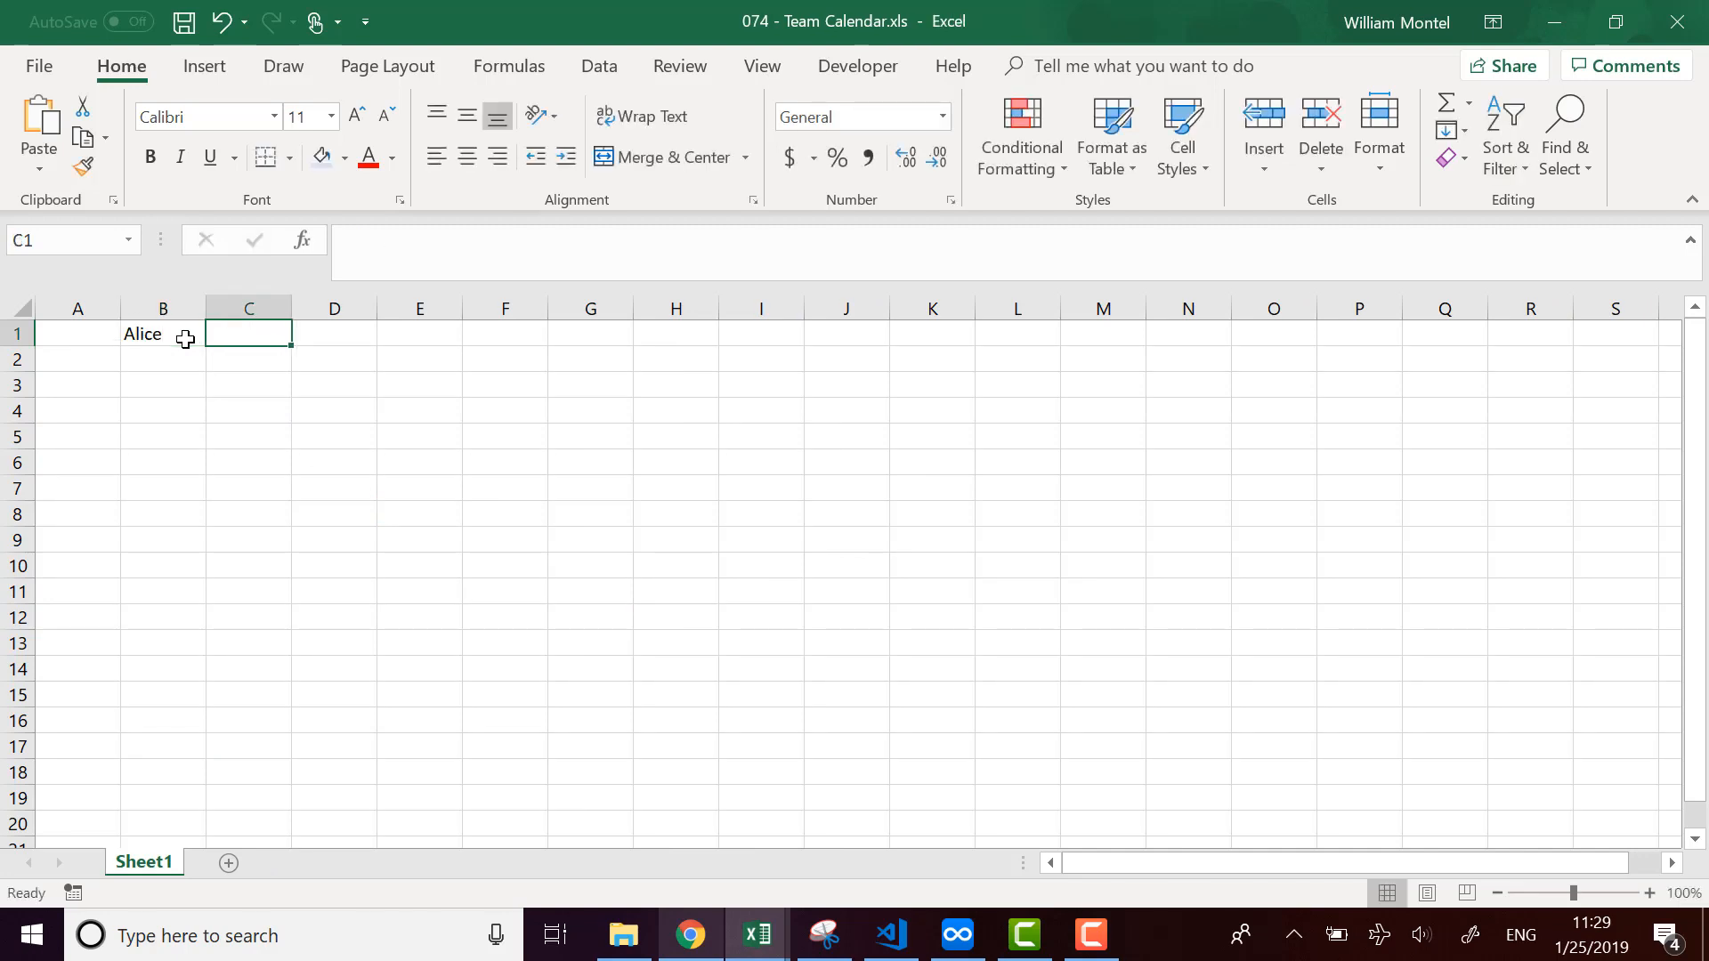
type("Bob")
key("Tab")
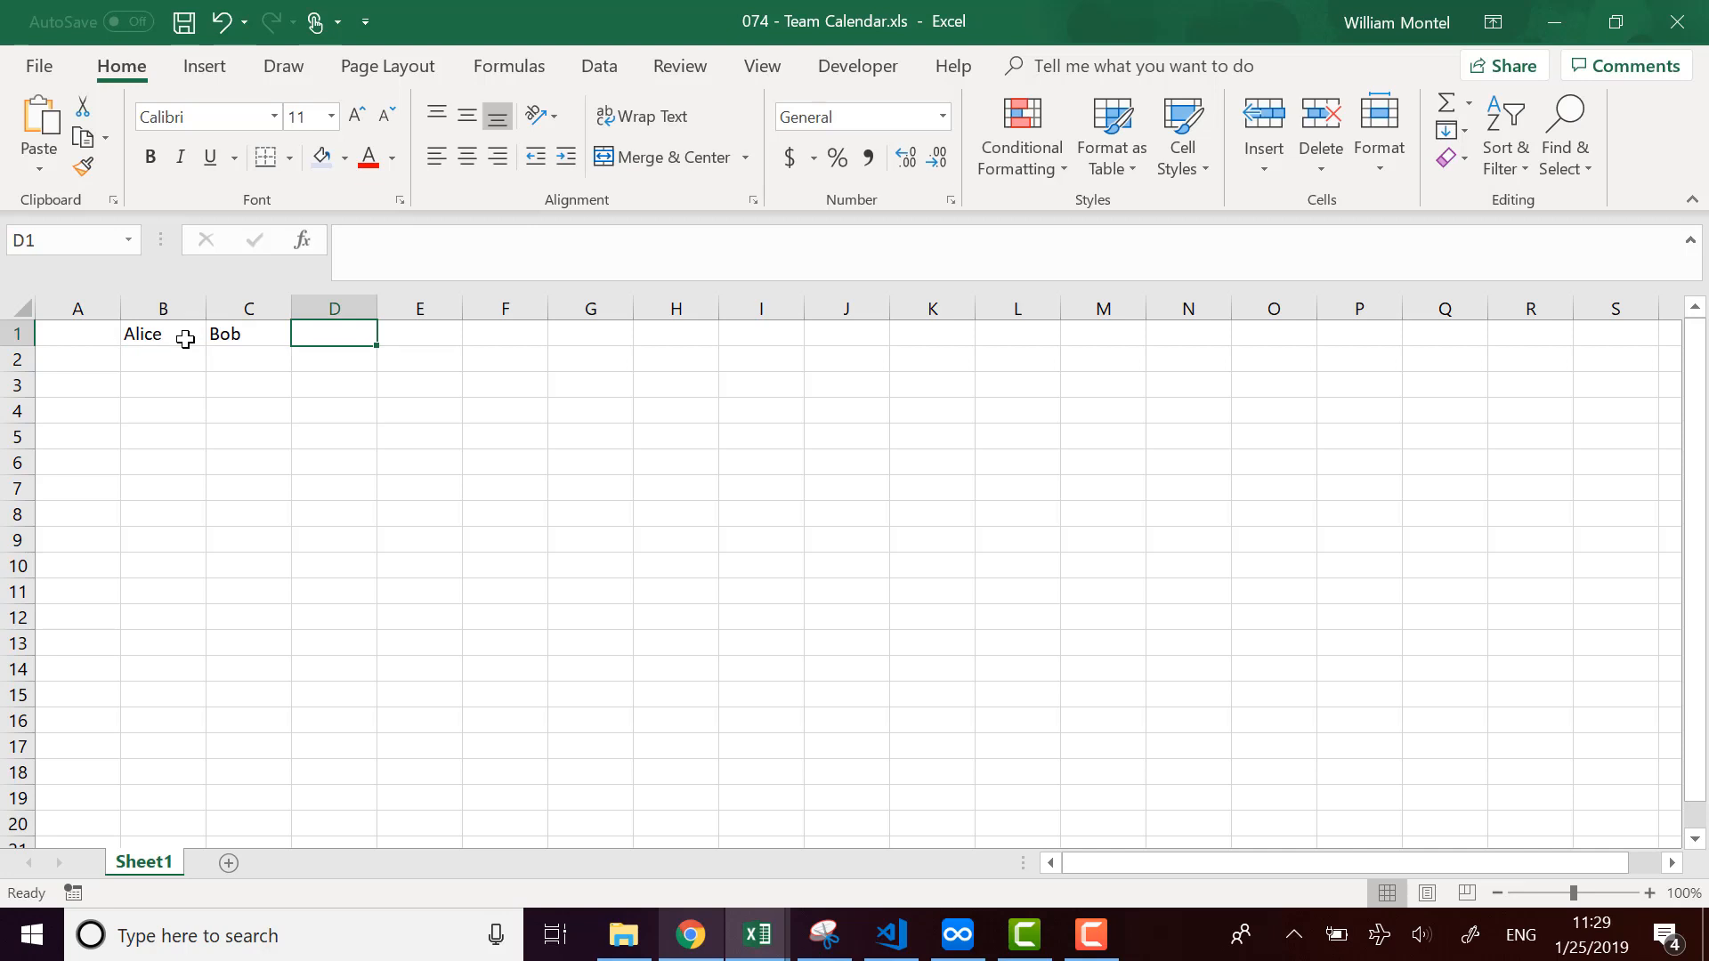
type("Charle")
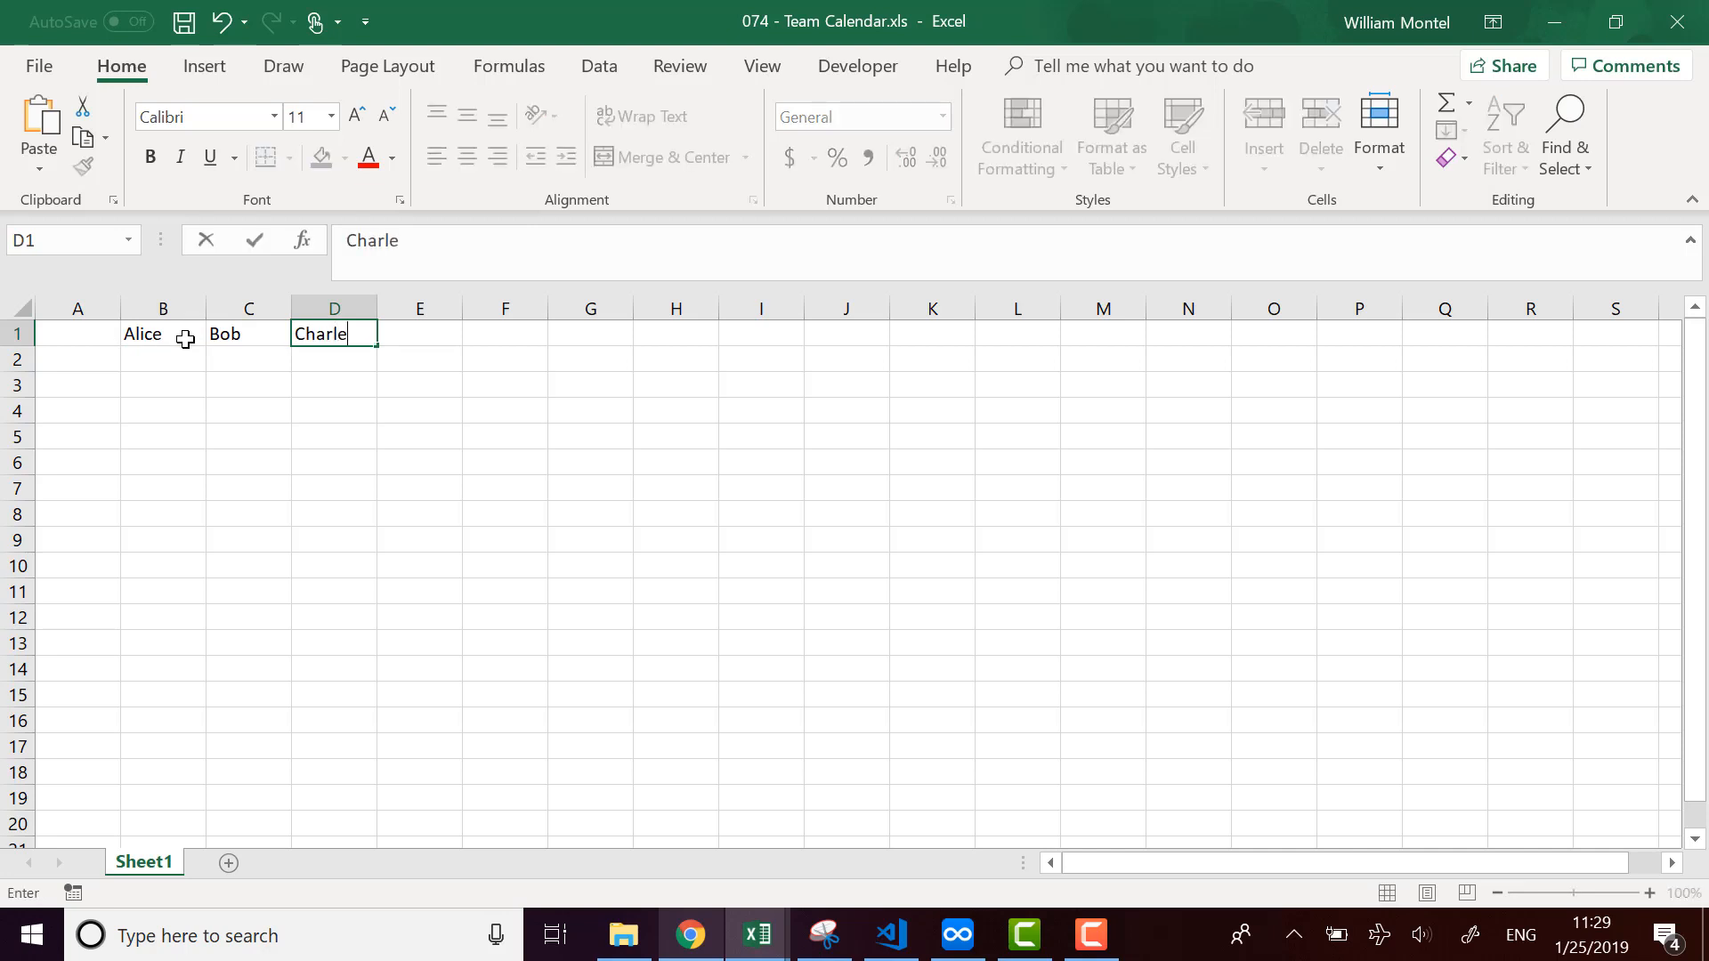
type("s")
key("Return")
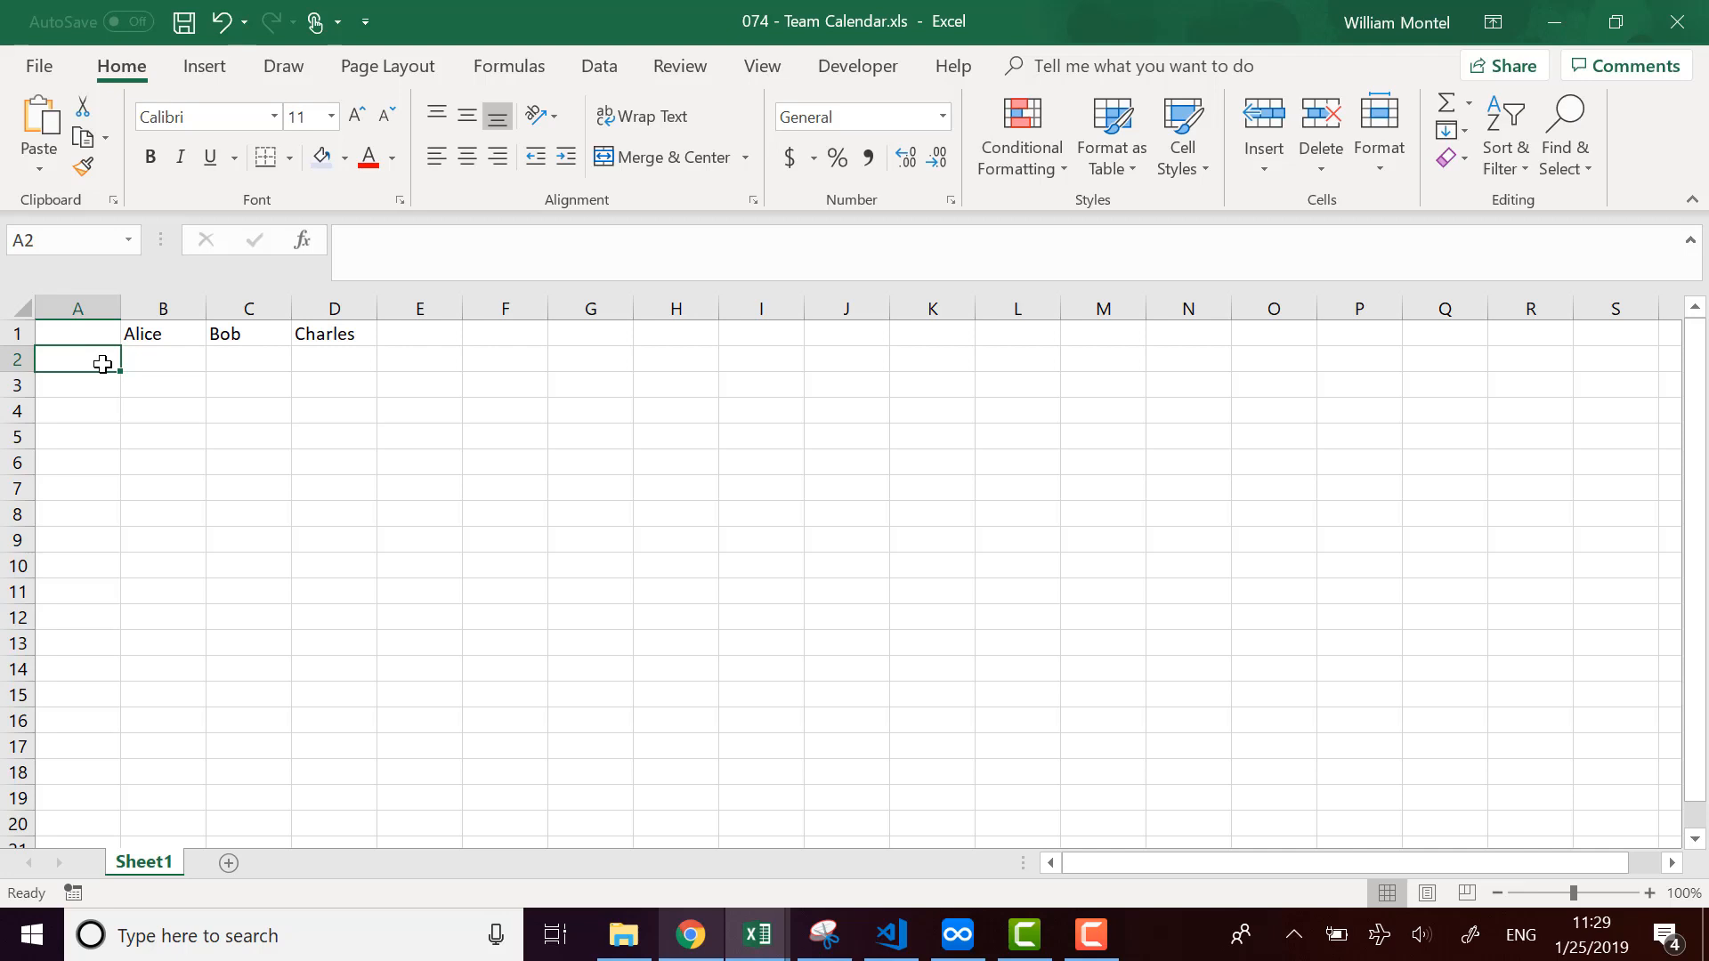
Enter the date 1/1/2019 in A2 and format it as Long Date.
type("1")
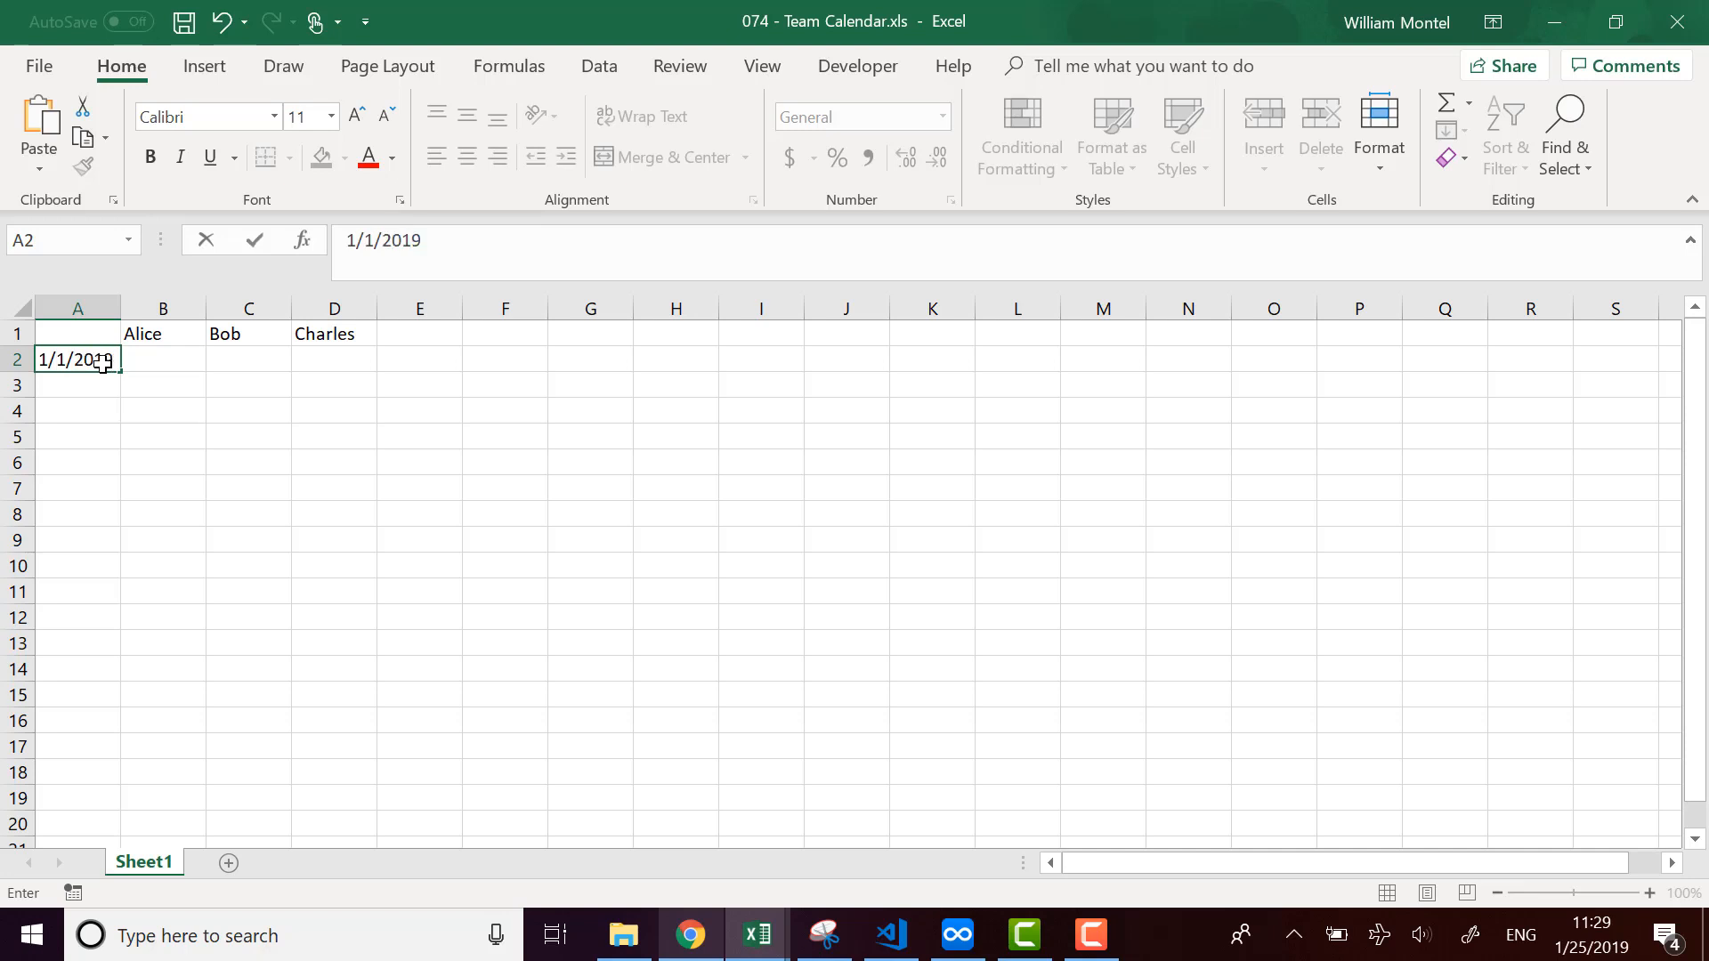
type("/1/2019")
key("Return")
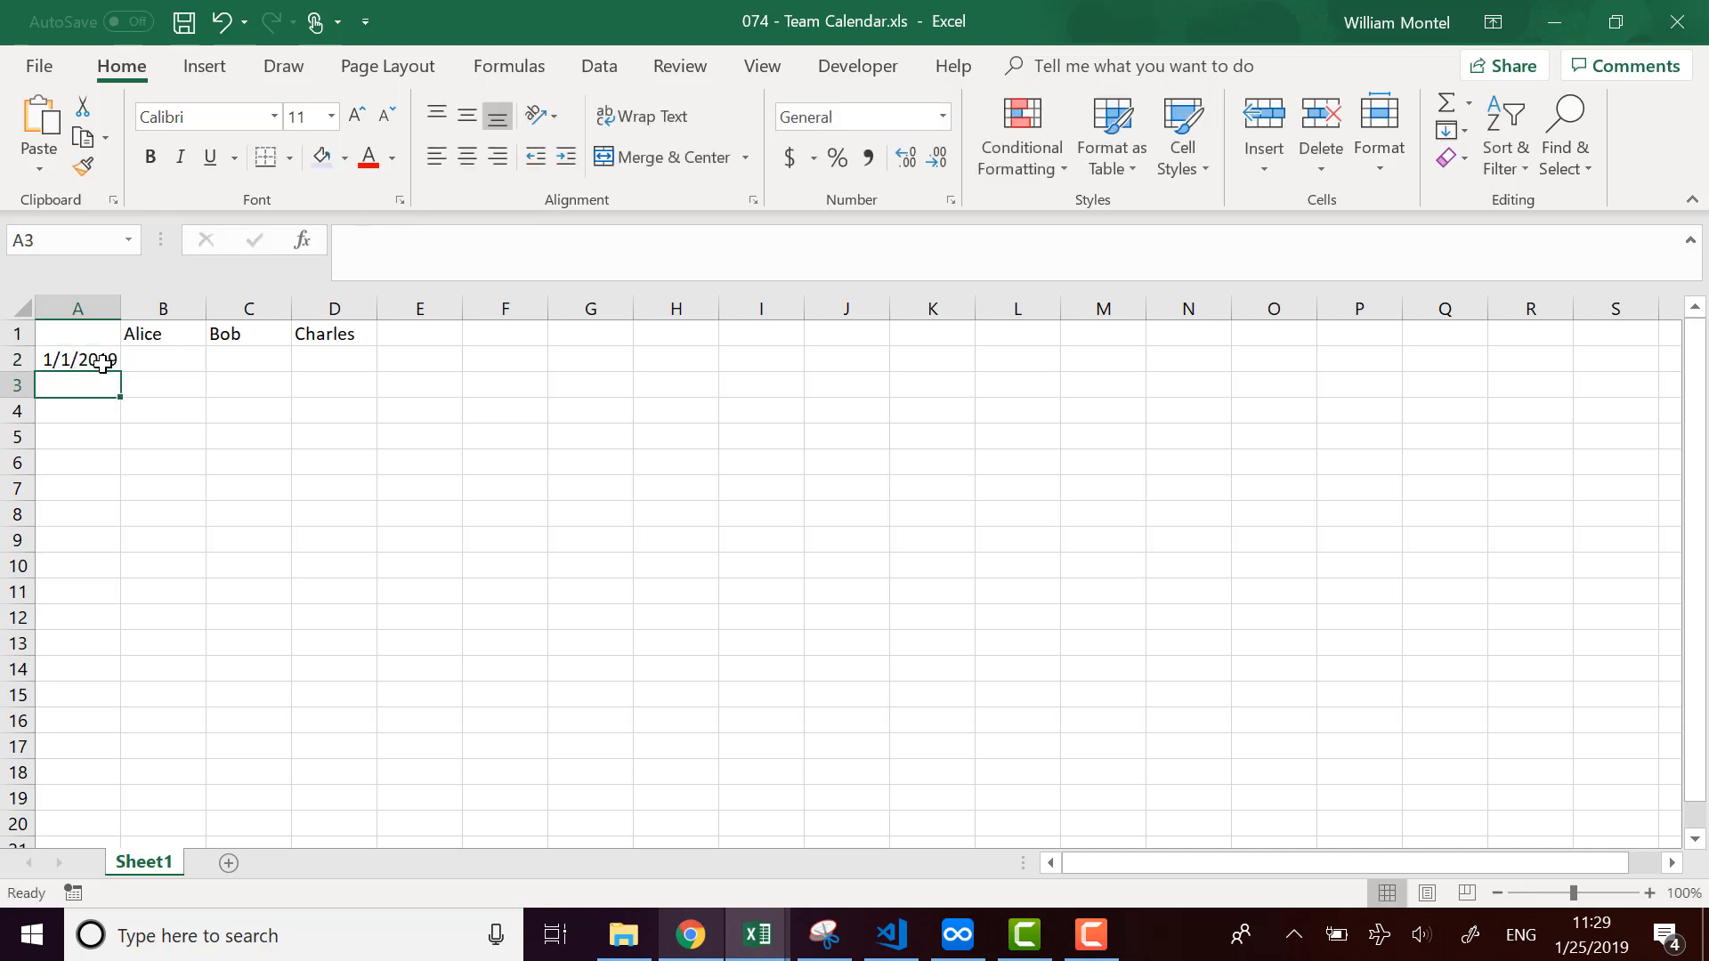
double_click(120, 308)
left_click(100, 356)
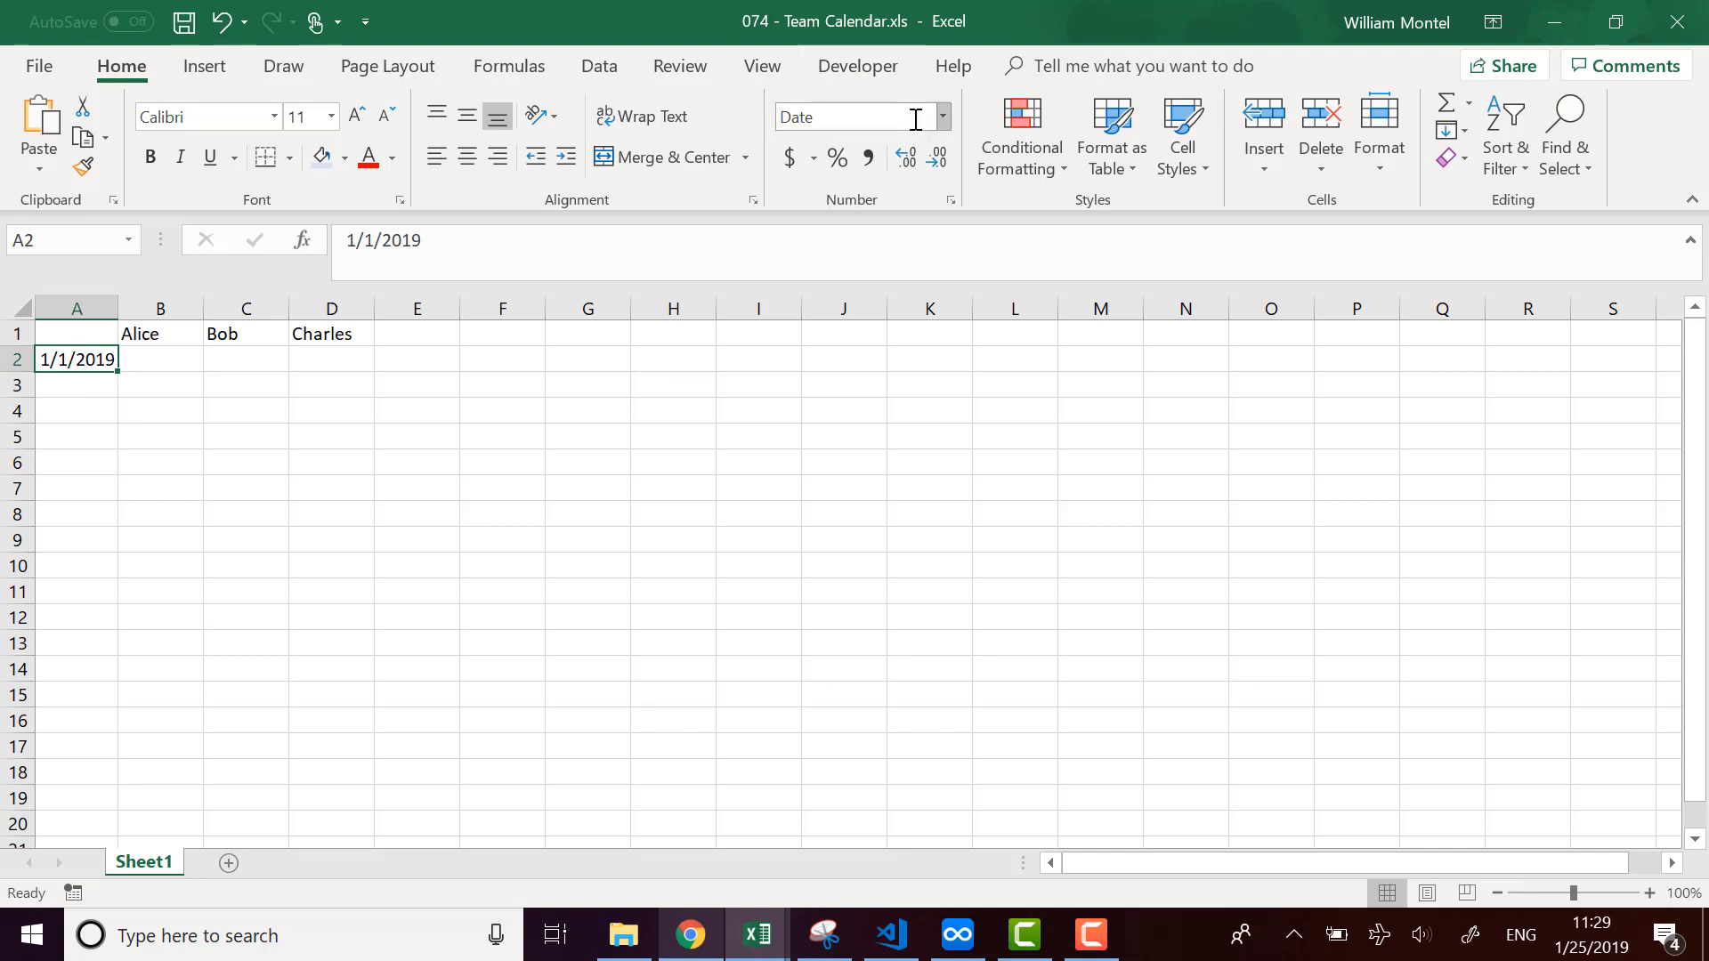
left_click(942, 117)
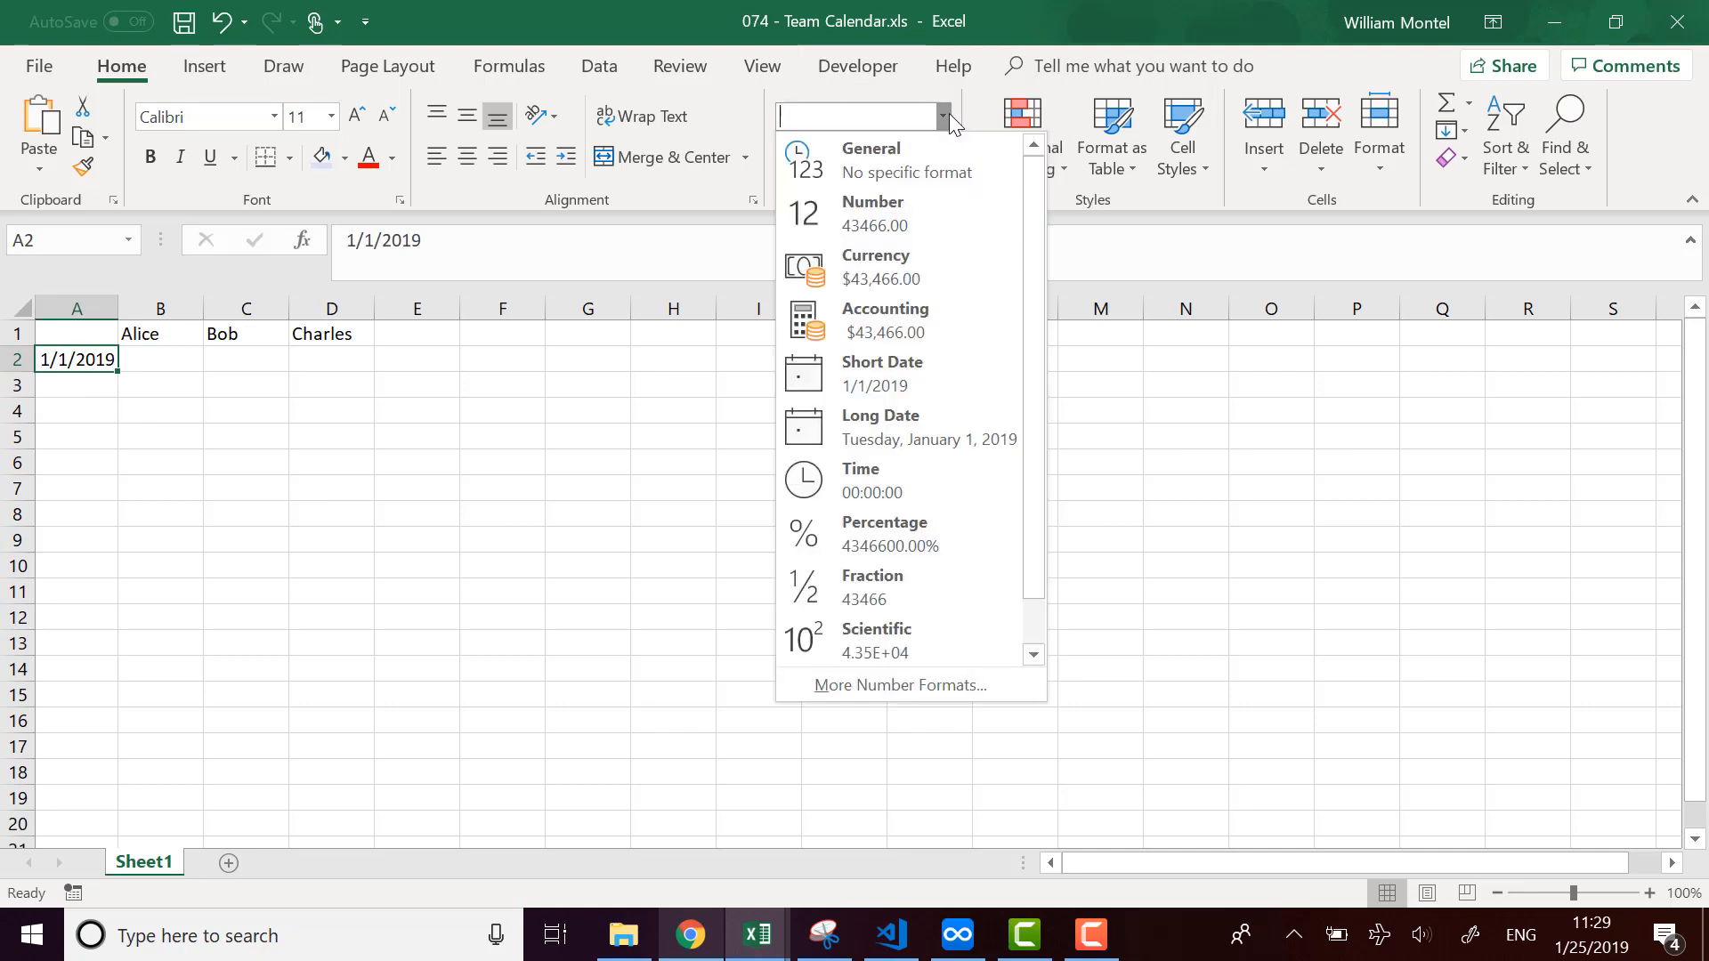
left_click(959, 434)
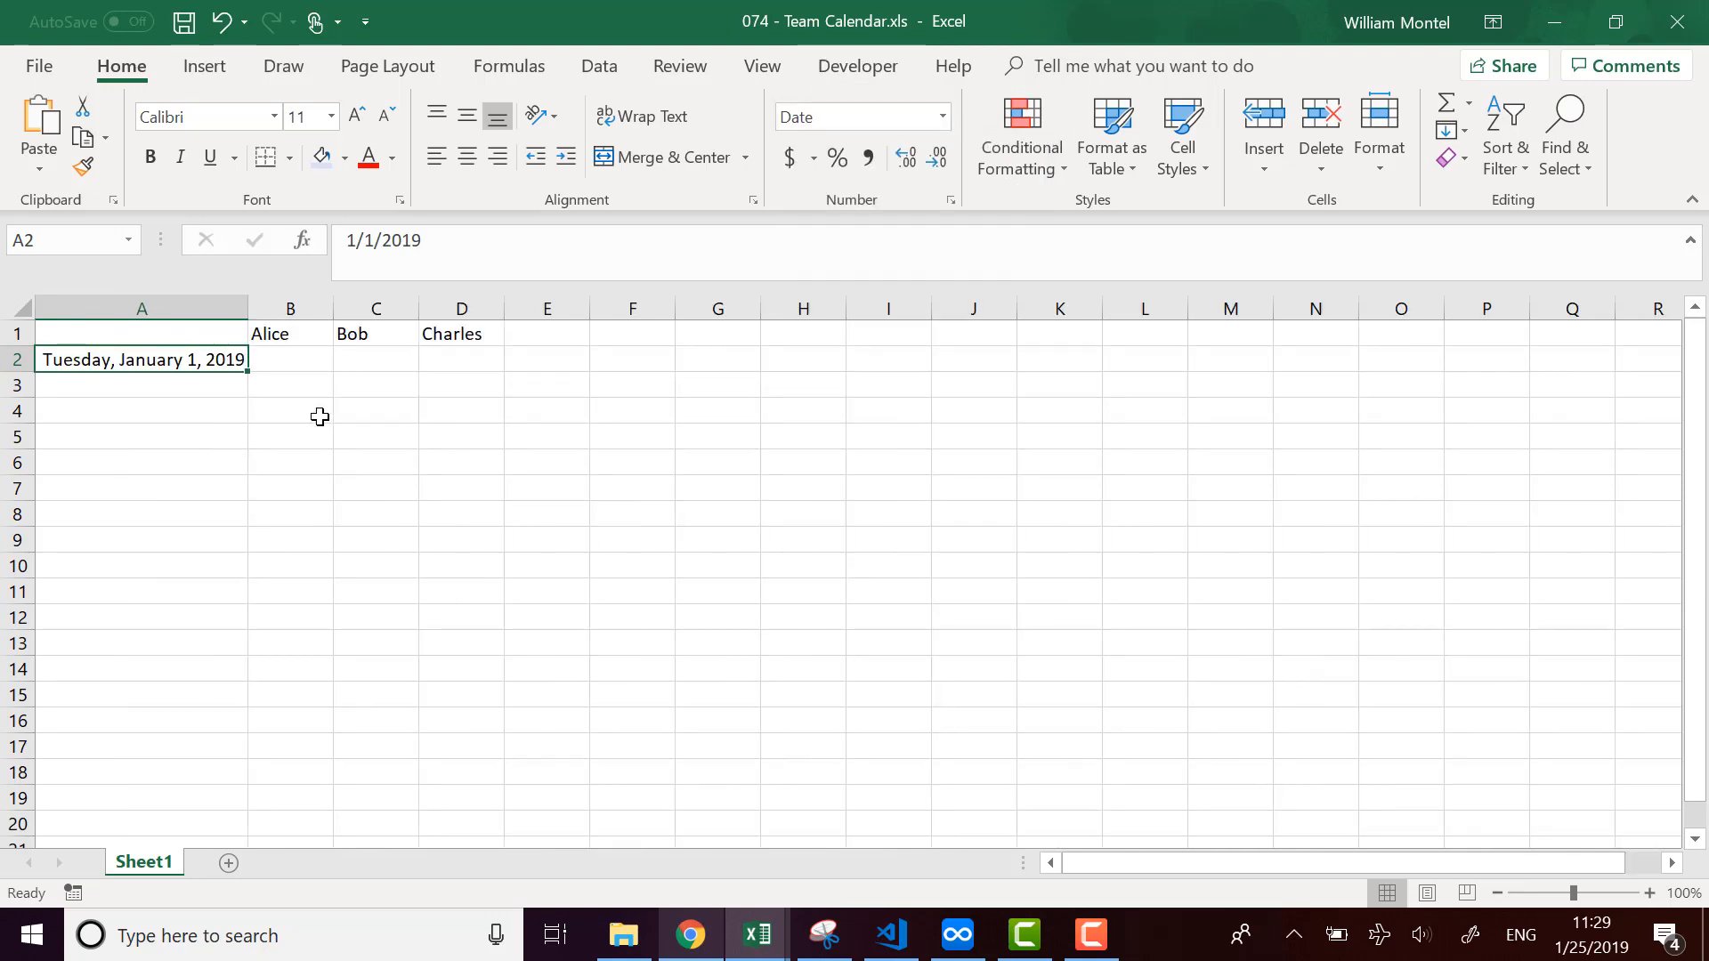
Fill the dates down column A from A2 to A22 and autofit the column width.
left_click(337, 412)
left_click(227, 360)
left_click(247, 371)
left_click_drag(247, 371, 419, 526)
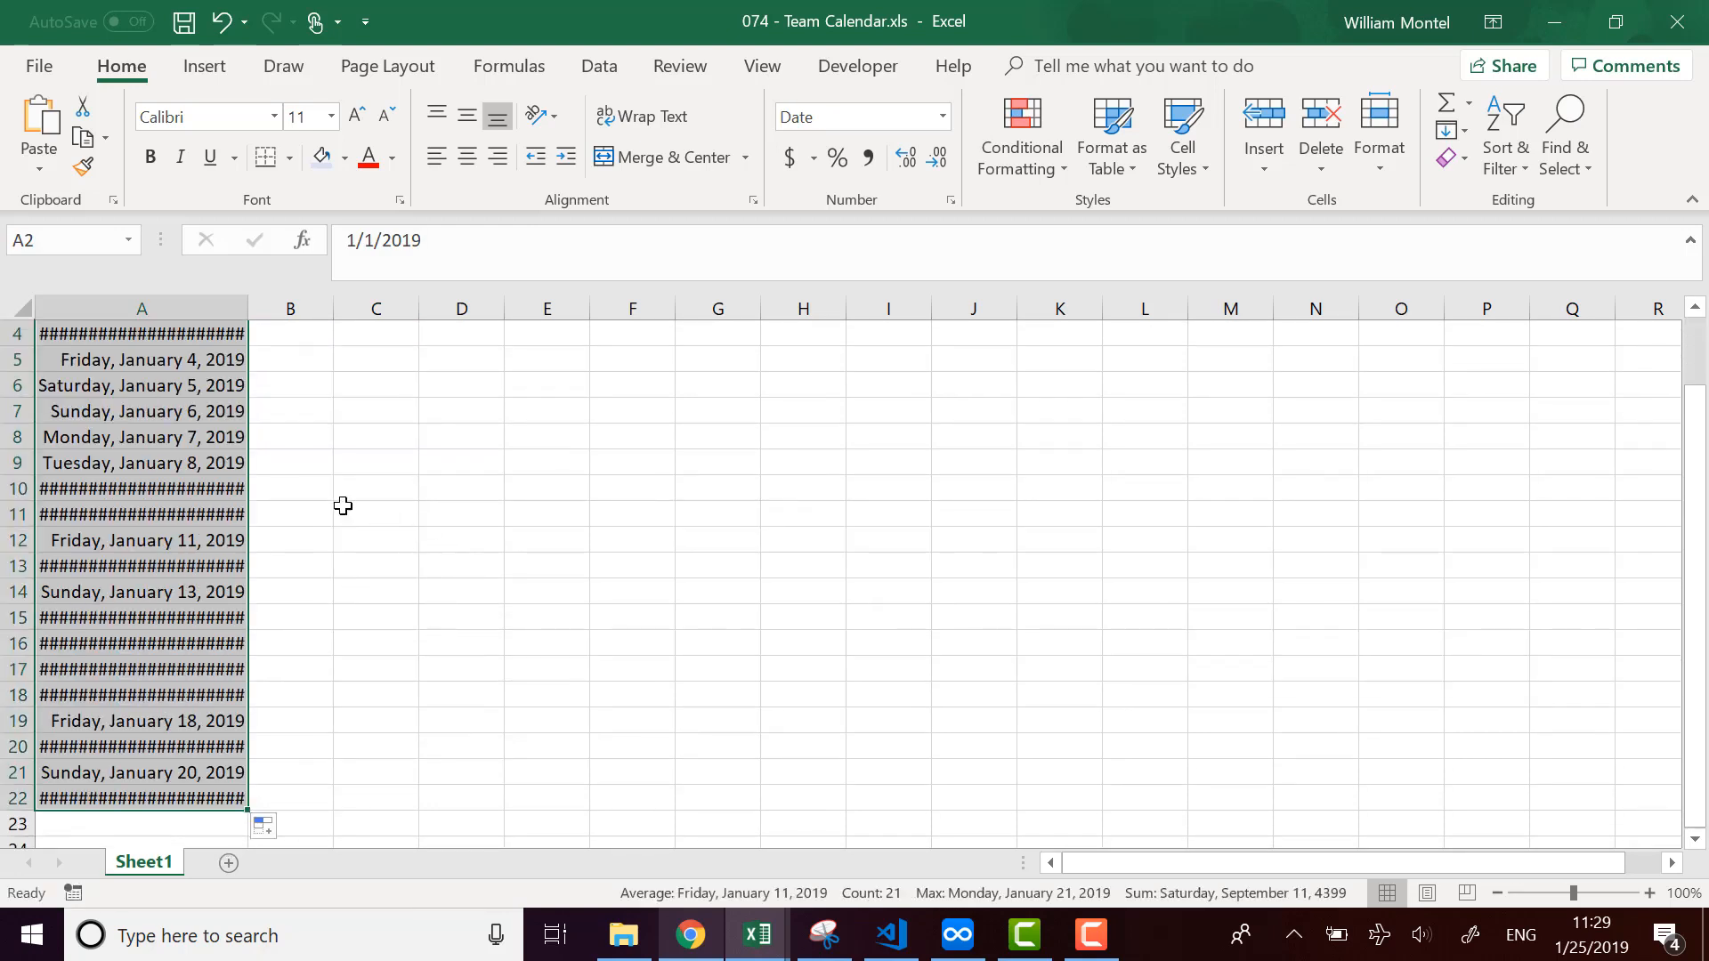
double_click(248, 308)
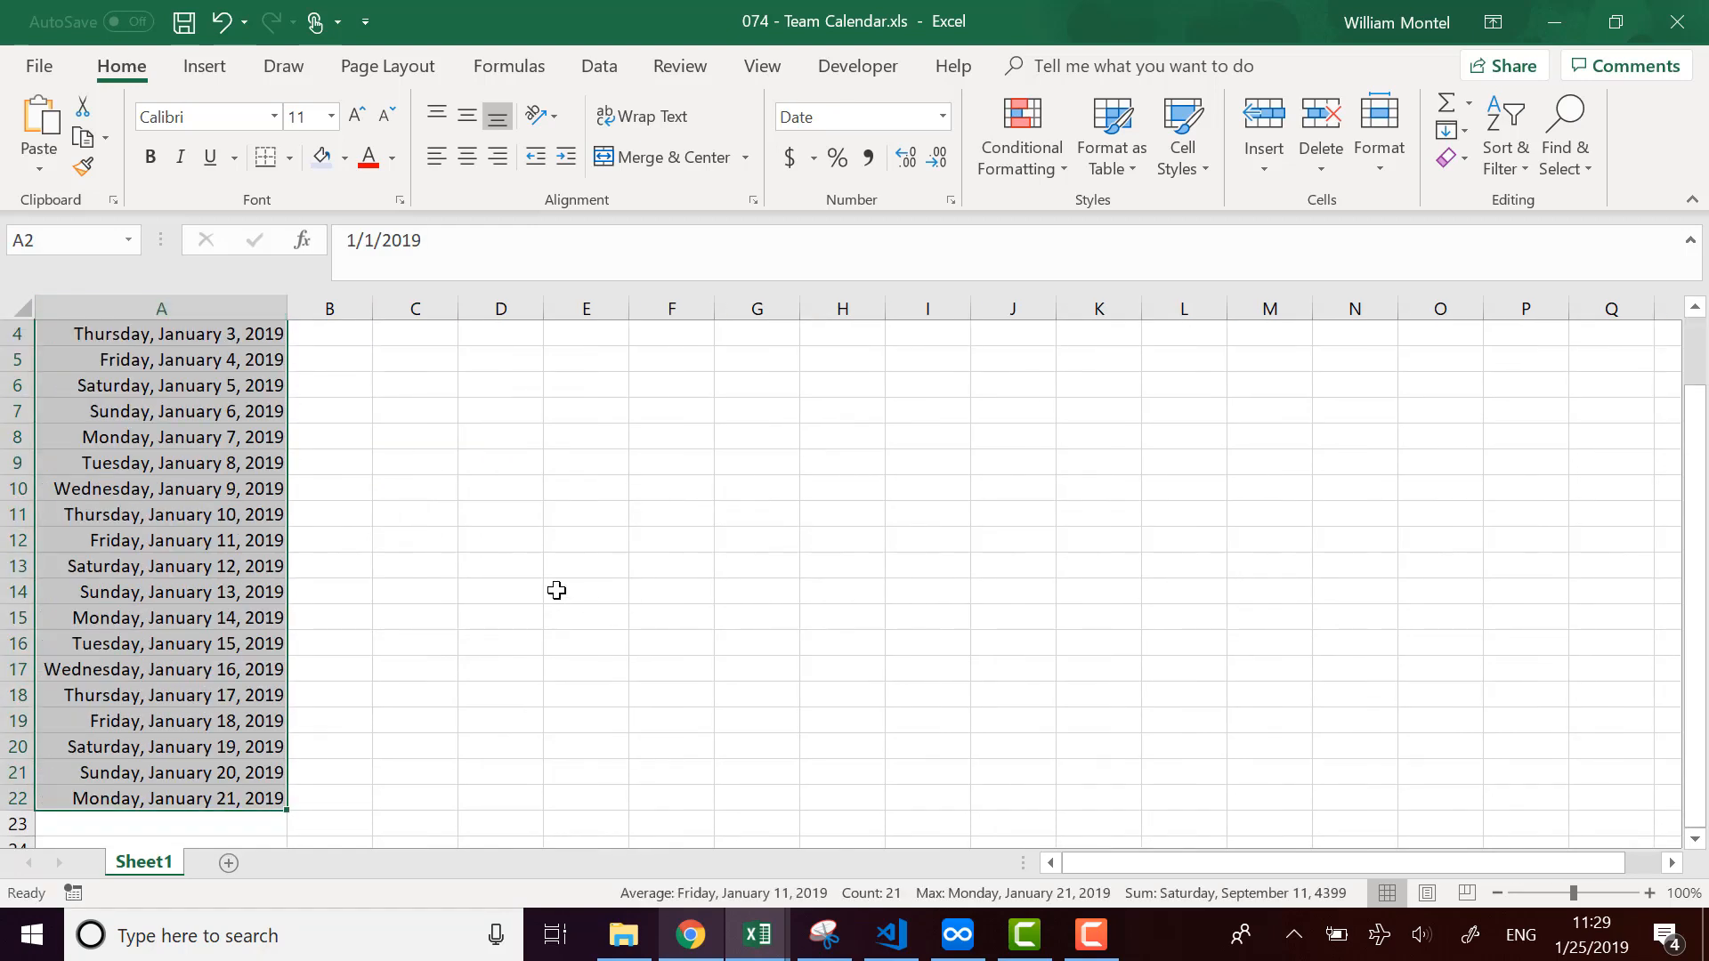
scroll(573, 606, "up", 1)
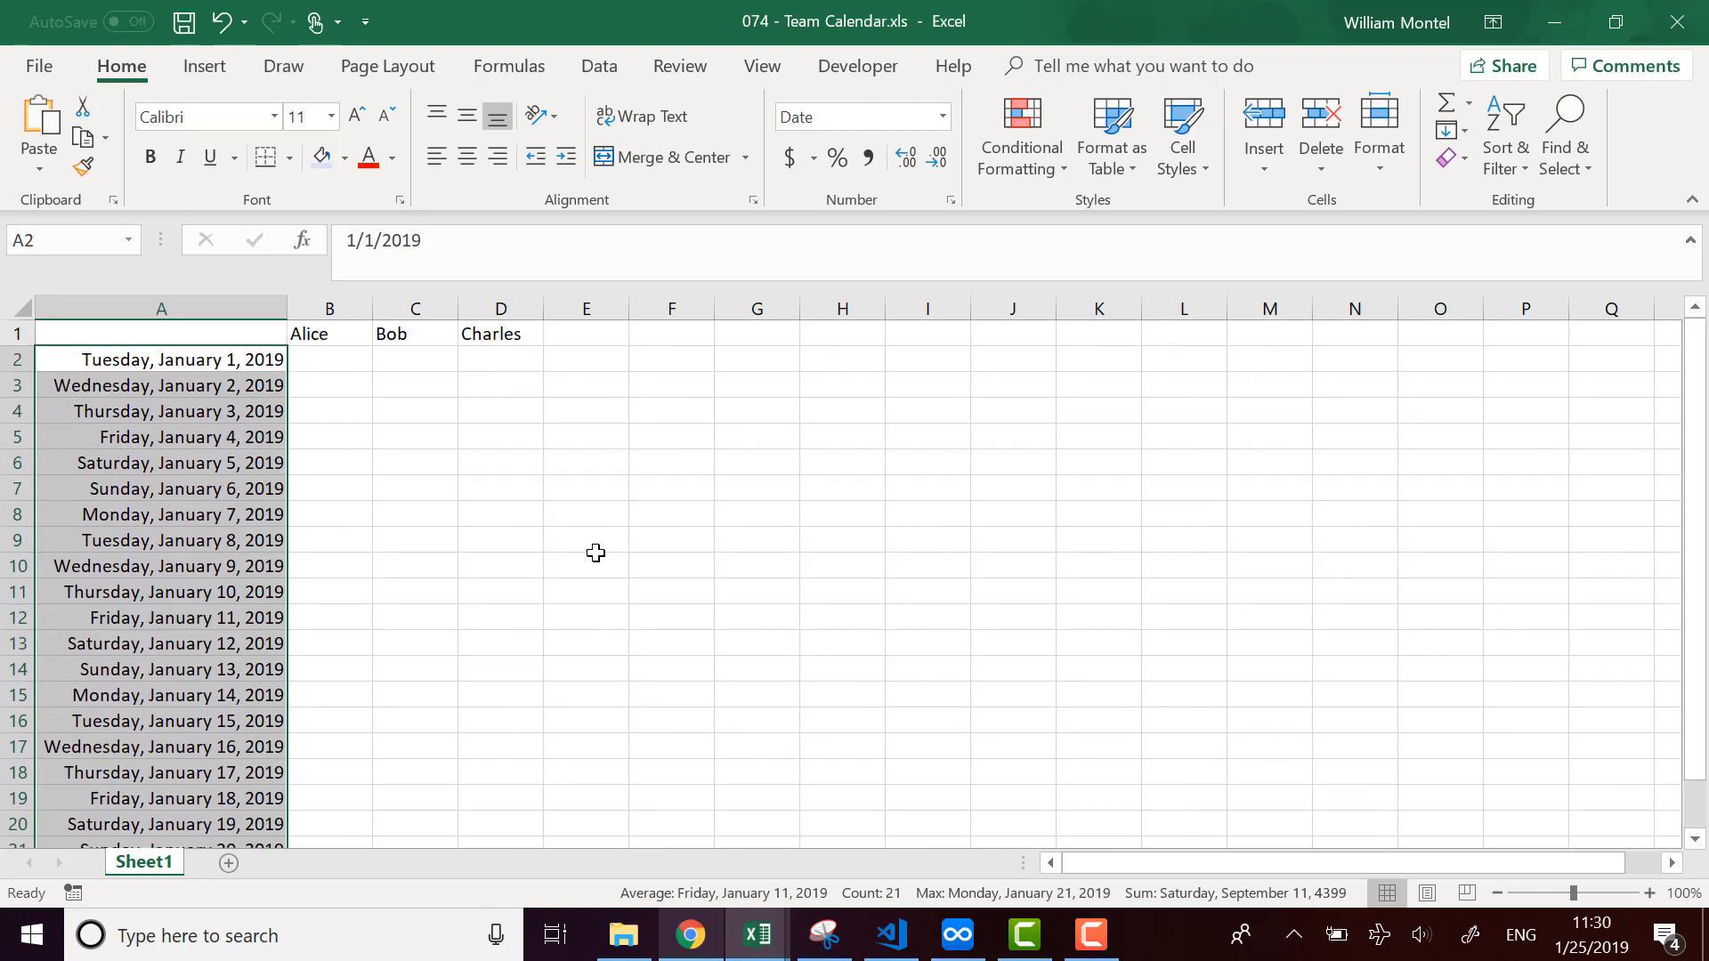
Center the contents of columns B to D and widen column A slightly.
left_click(401, 391)
left_click_drag(322, 302, 481, 302)
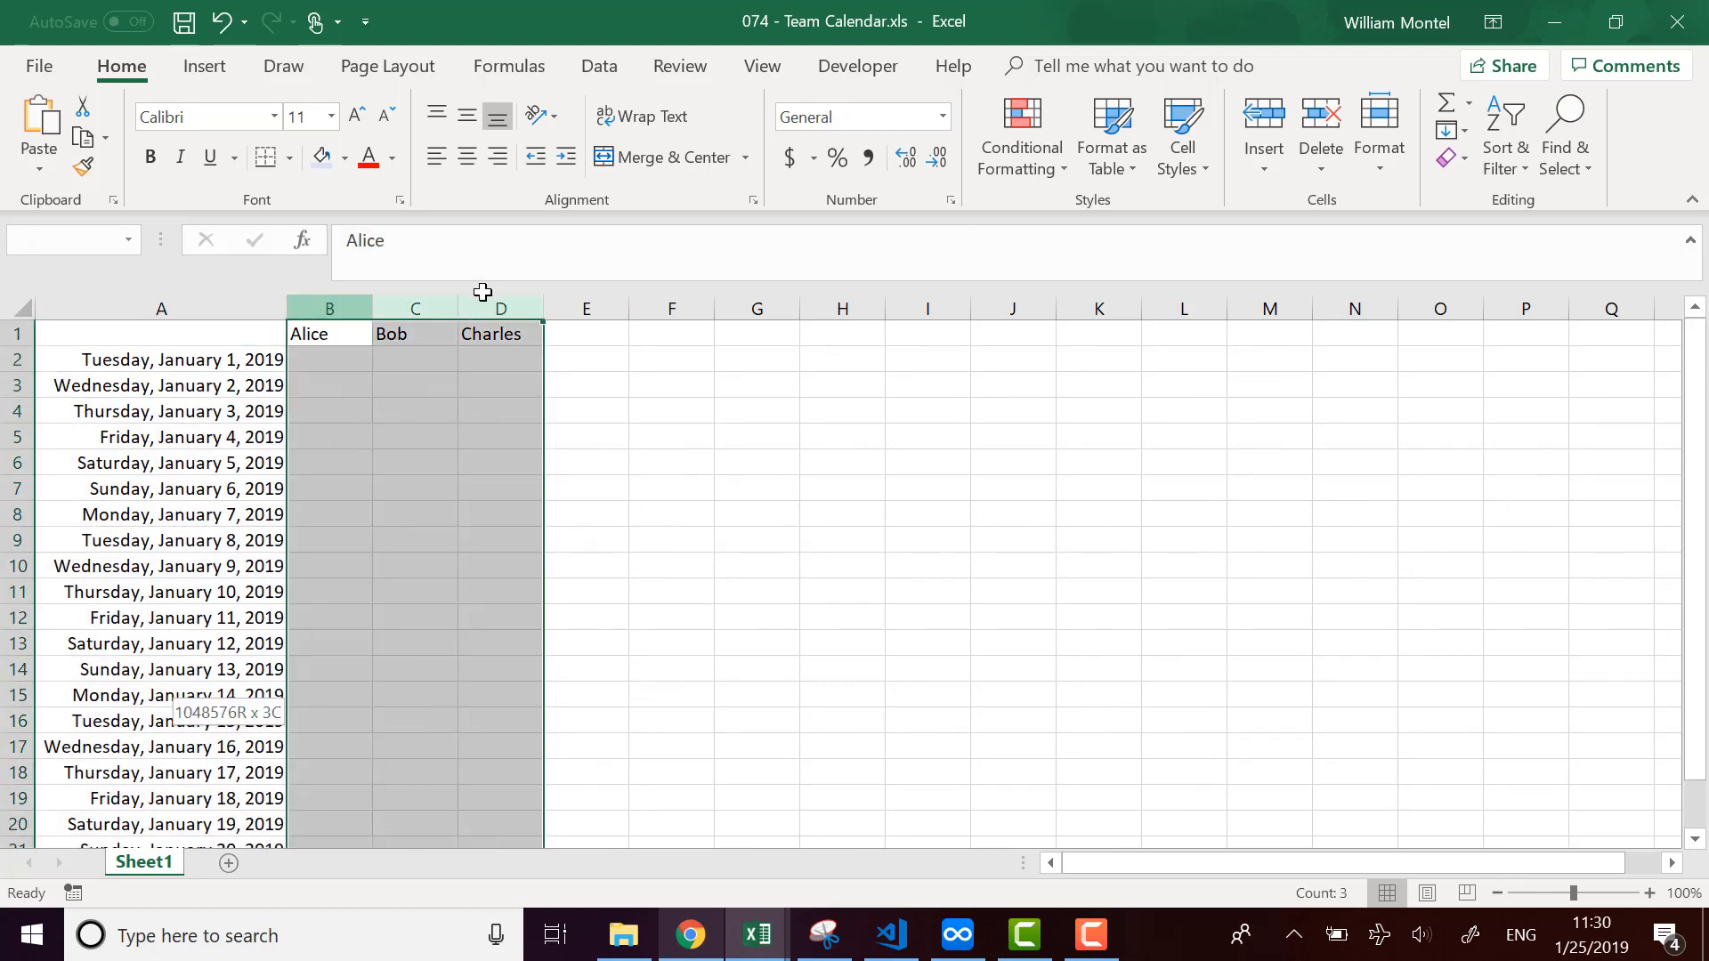
left_click(467, 157)
left_click(660, 511)
left_click_drag(286, 308, 324, 308)
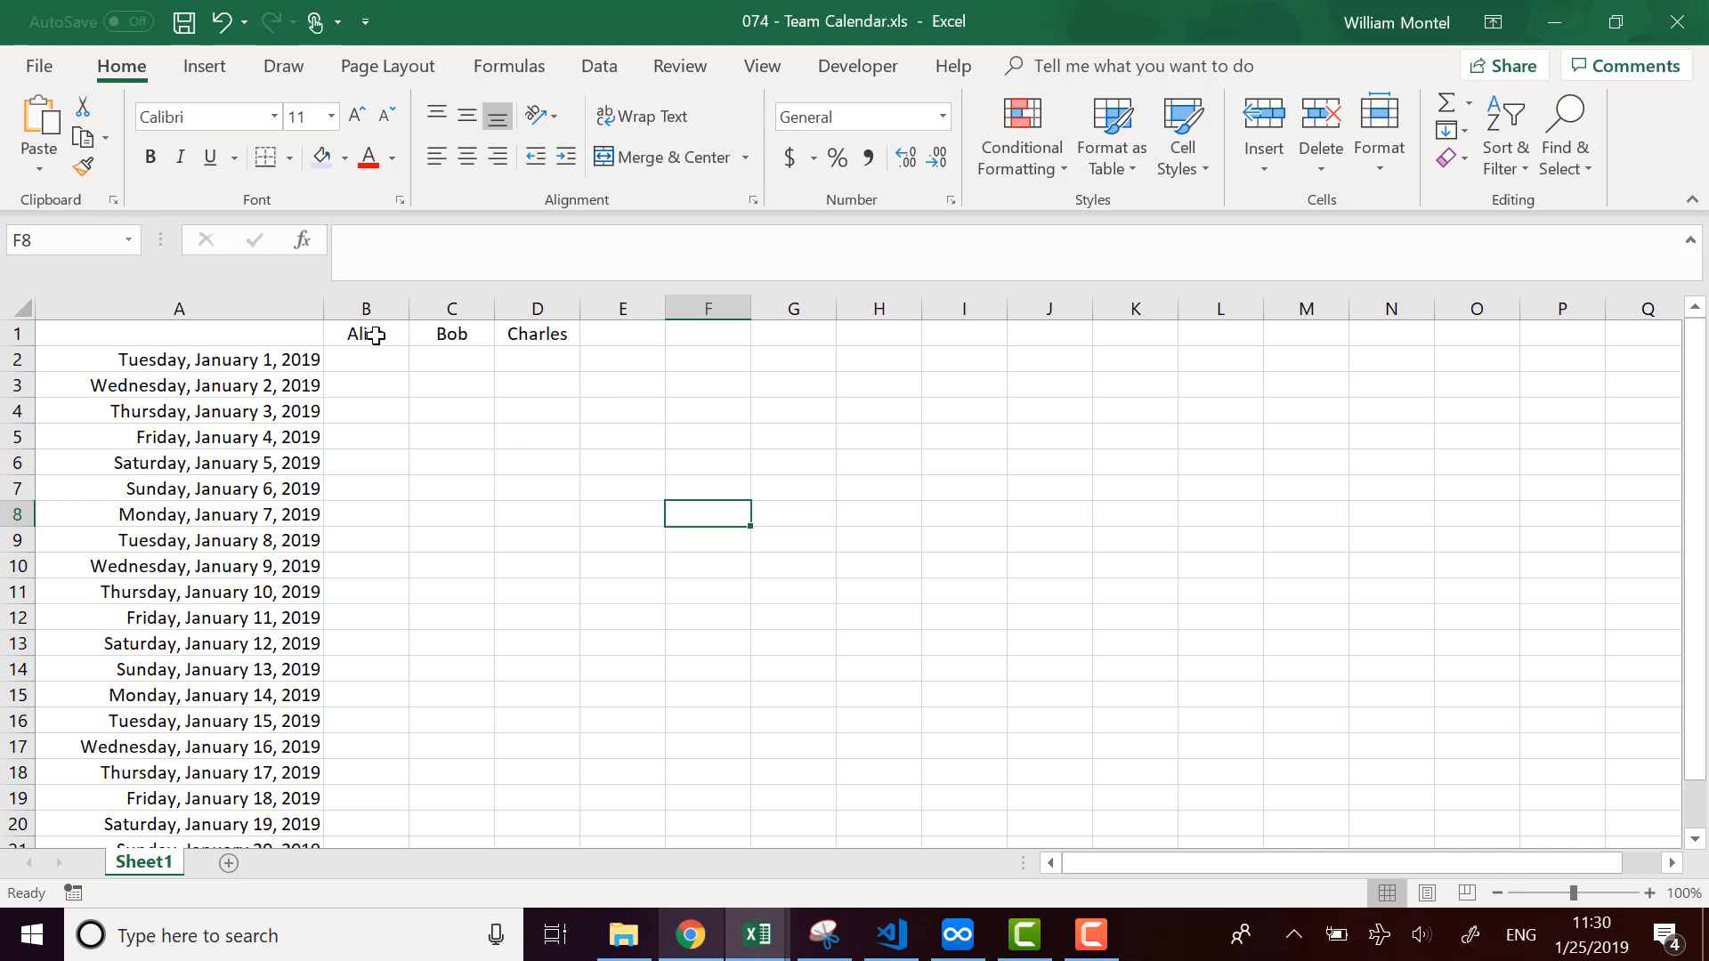
Make the team member headers in B1:D1 bold with a light blue fill.
left_click_drag(374, 333, 511, 335)
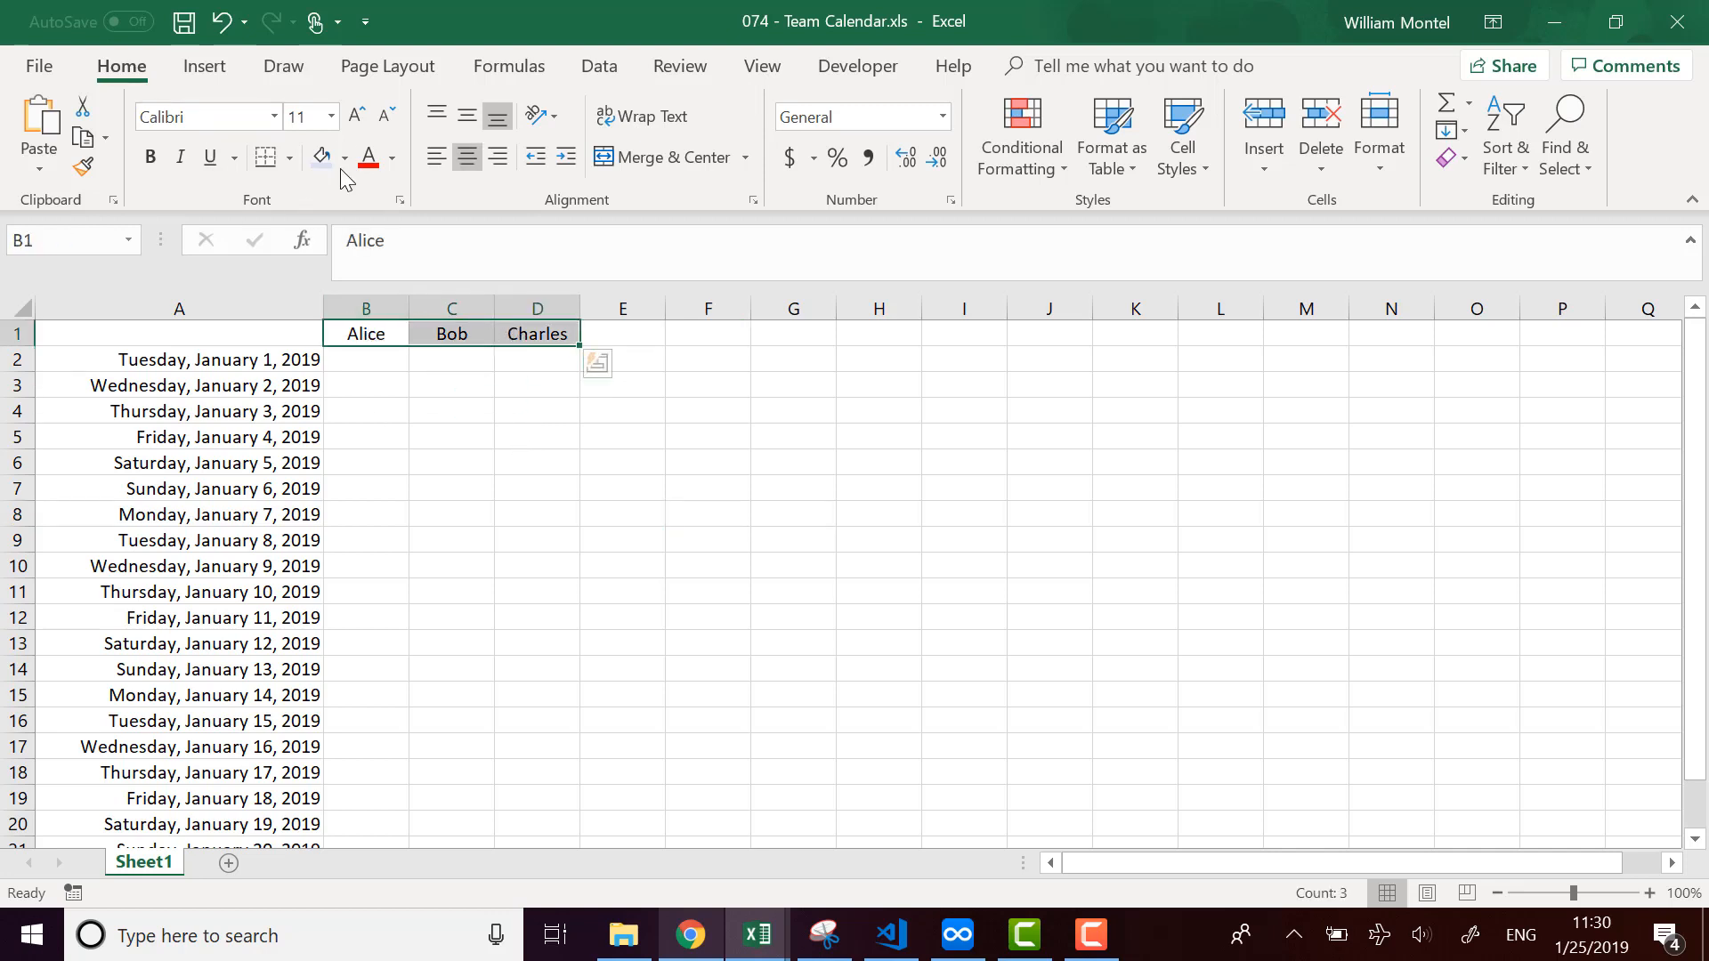
key("ctrl+b")
left_click(433, 415)
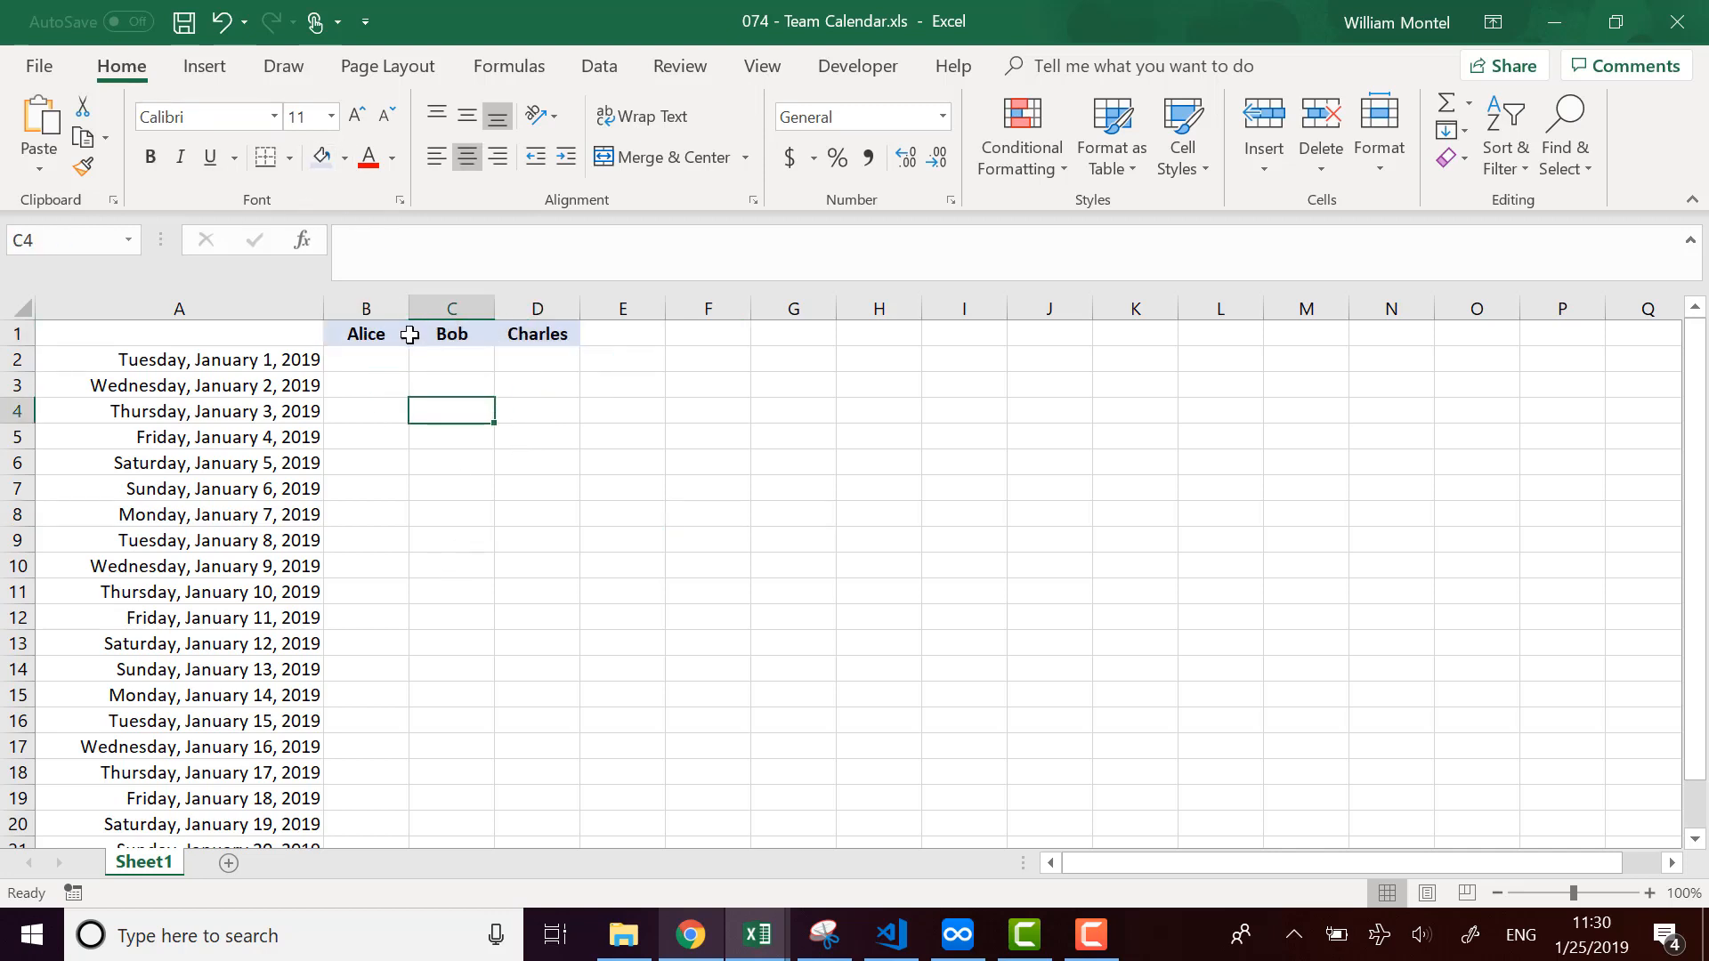
left_click_drag(365, 307, 555, 320)
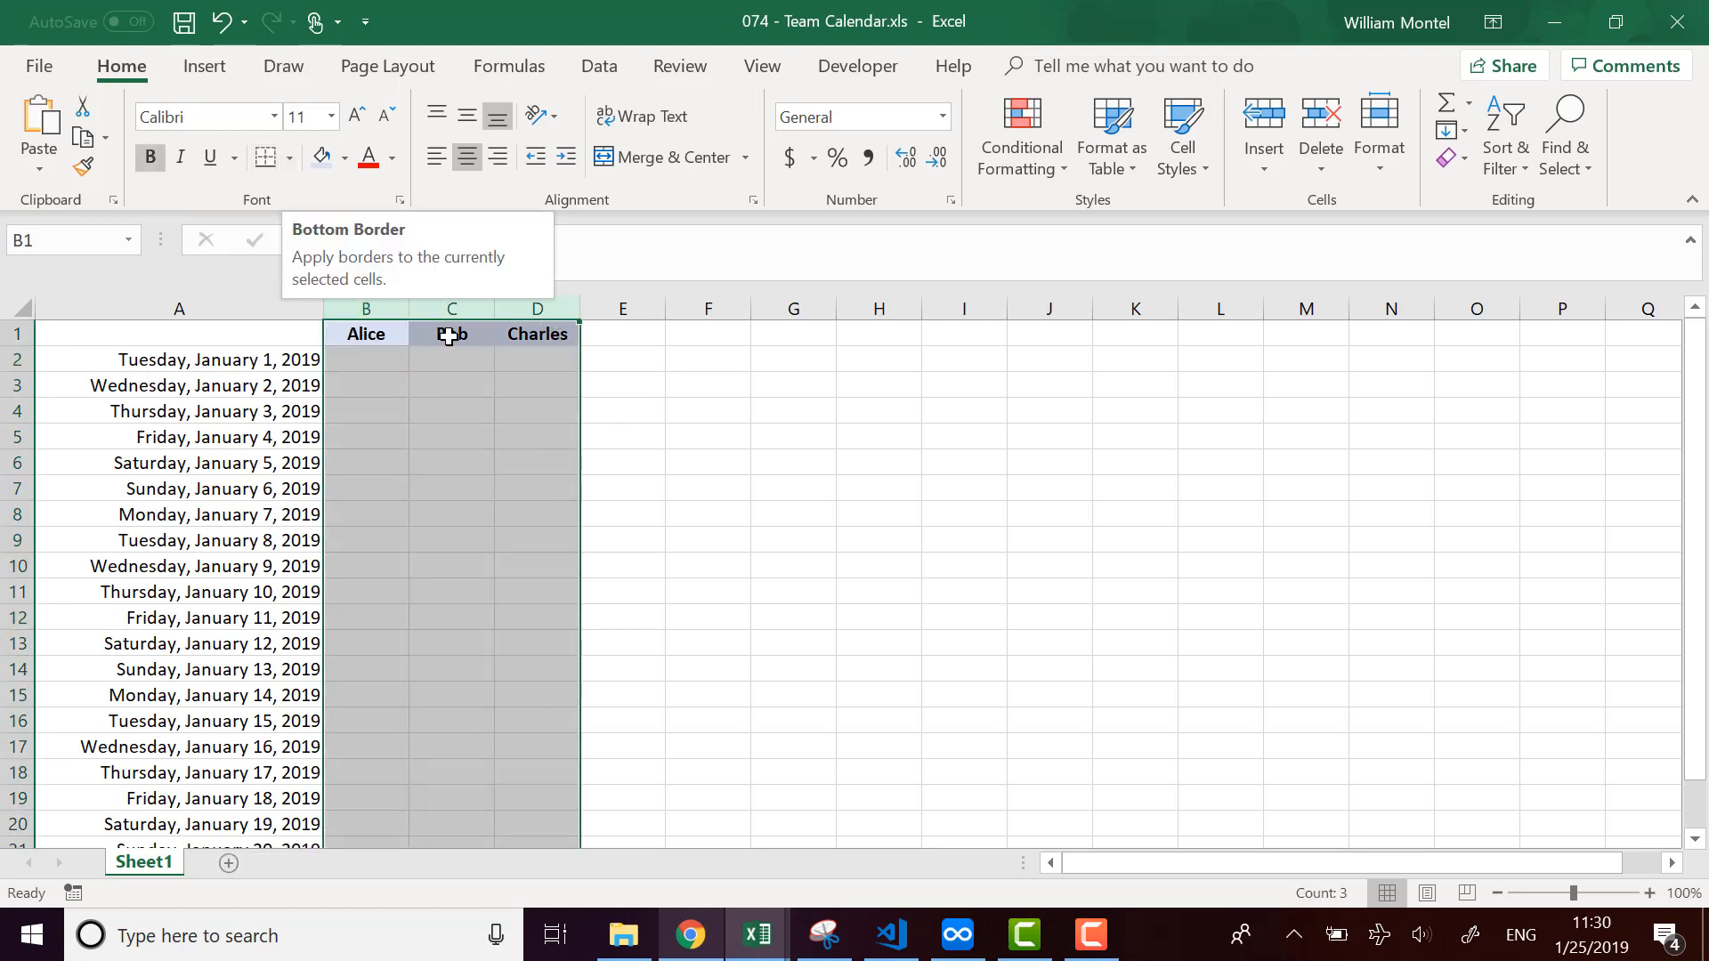
left_click(483, 488)
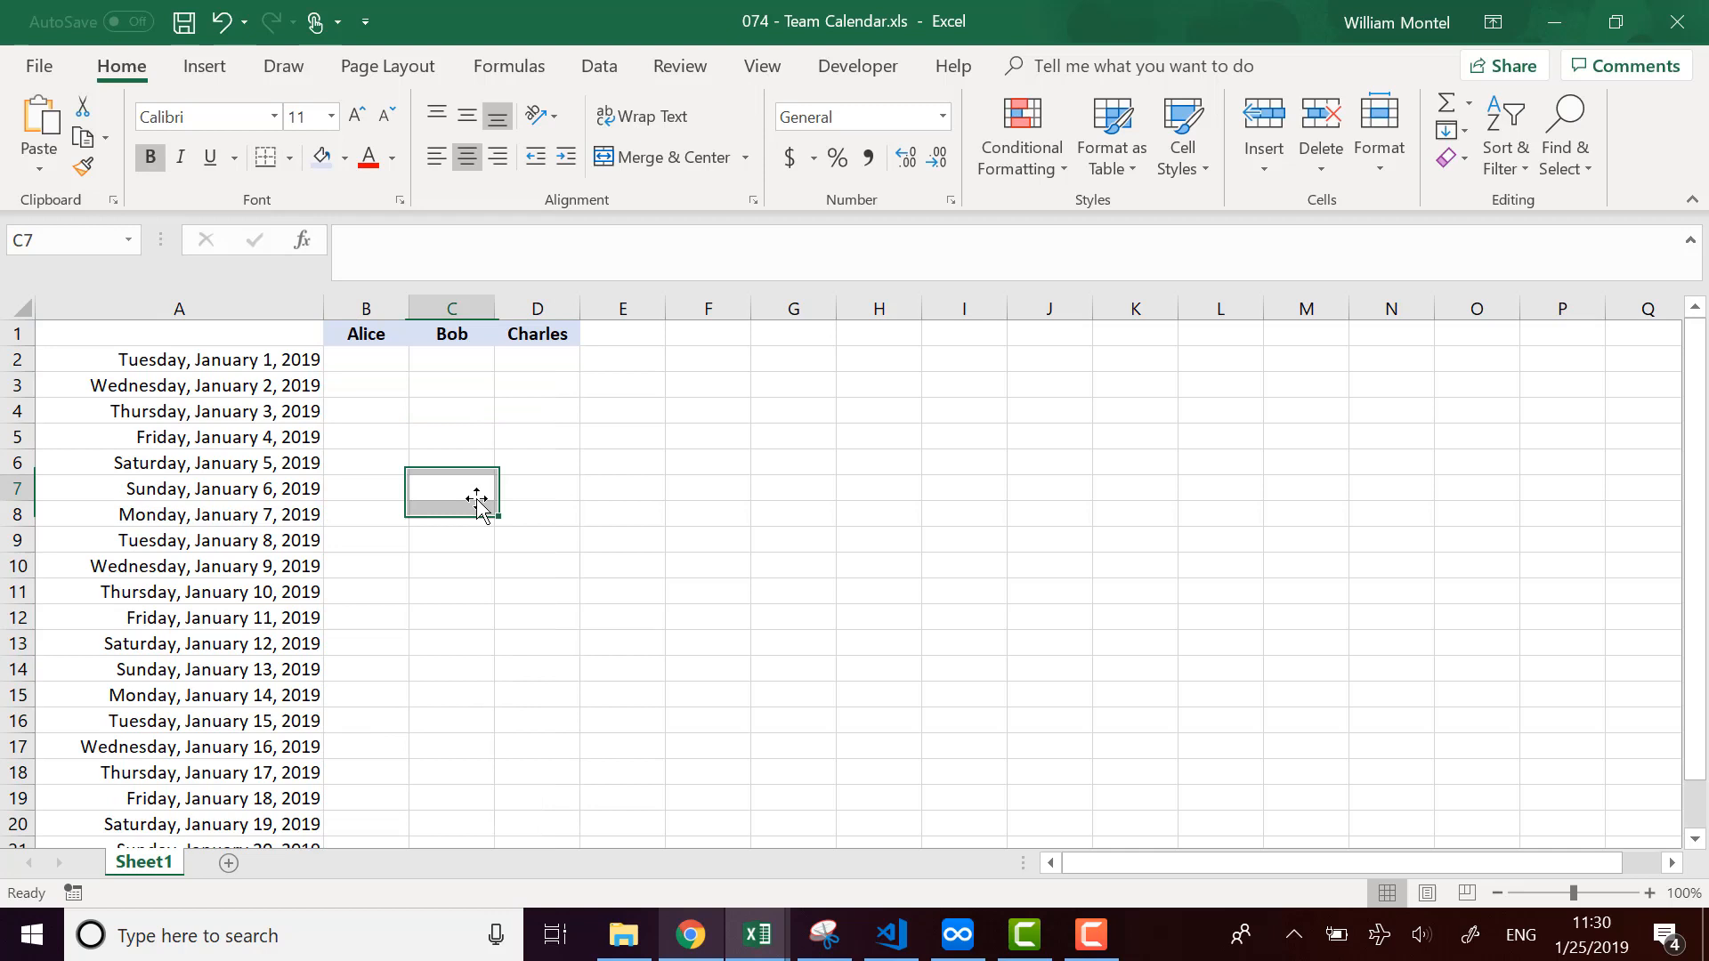
left_click(384, 354)
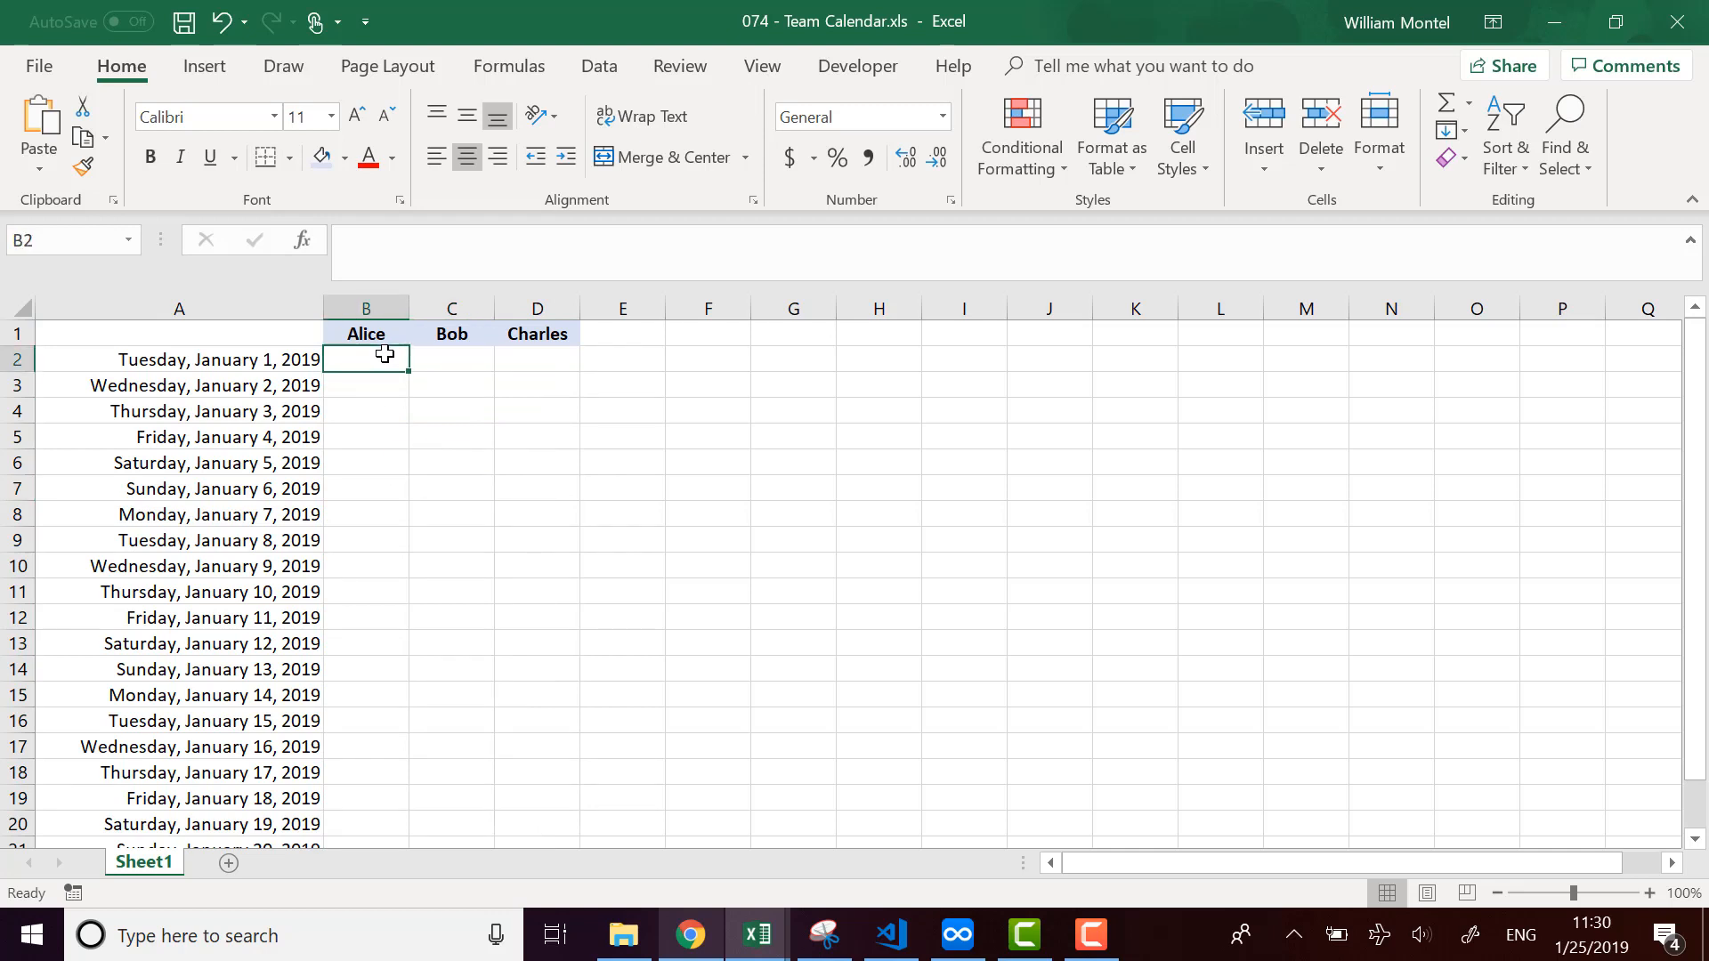
left_click(376, 407)
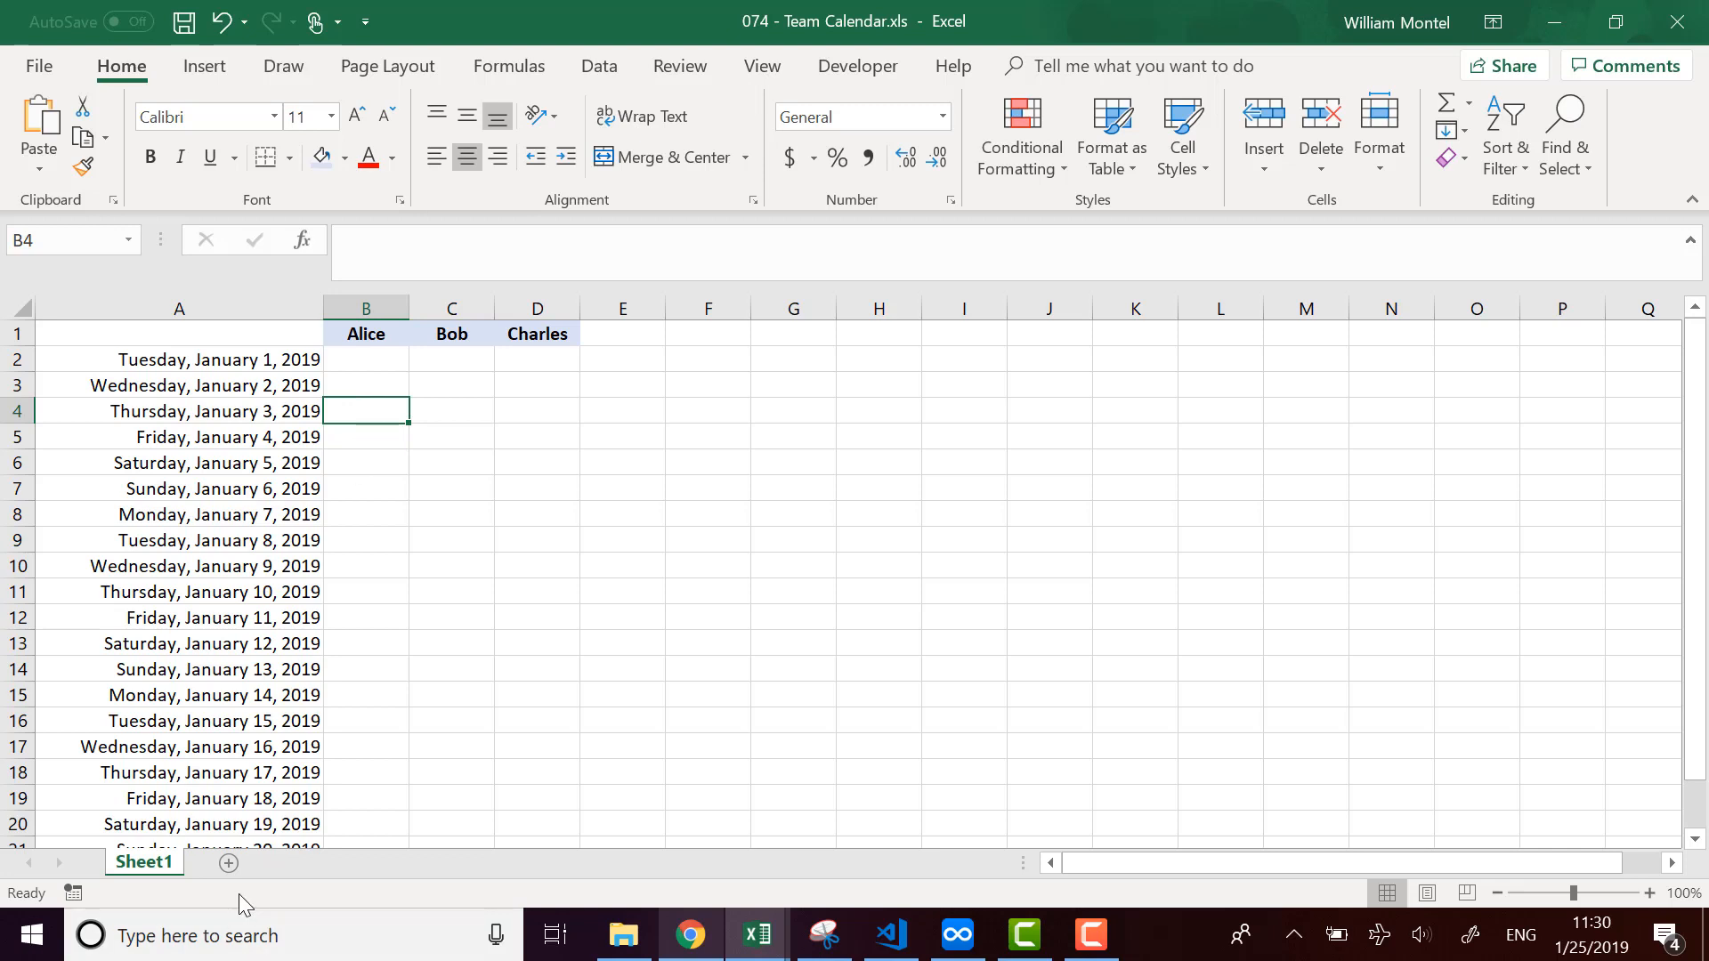
left_click_drag(140, 467, 545, 489)
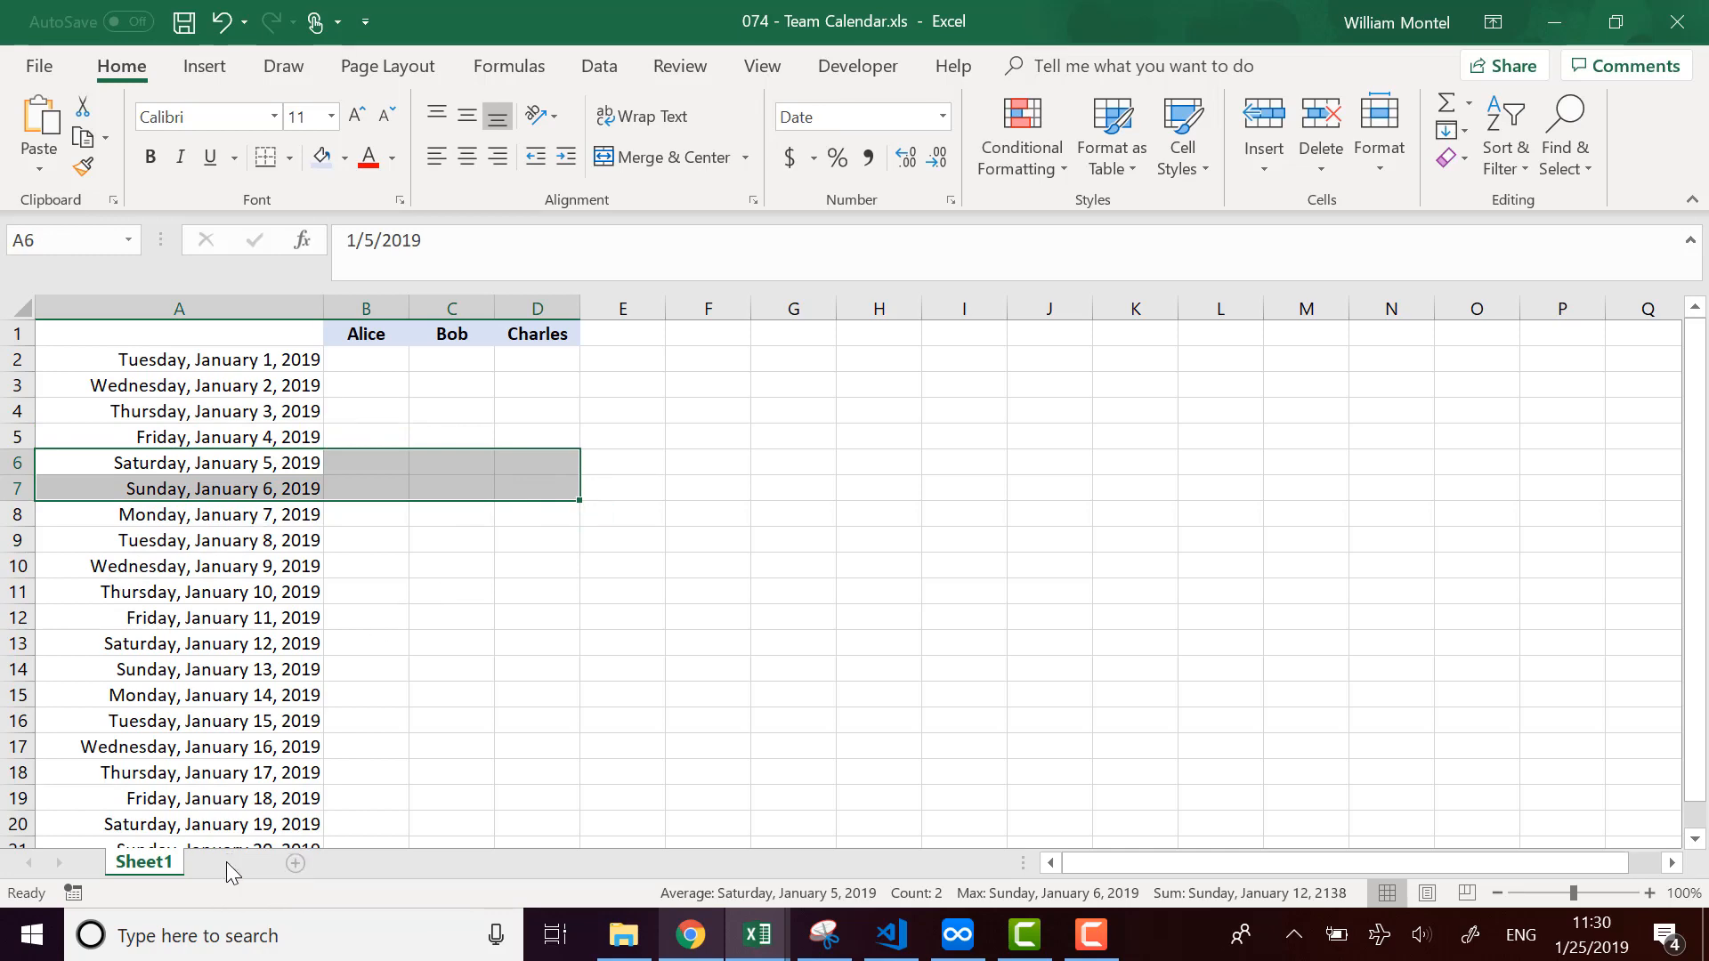
Add a new worksheet after Sheet1 and rename it Data.
left_click(229, 863)
double_click(224, 864)
type("Data")
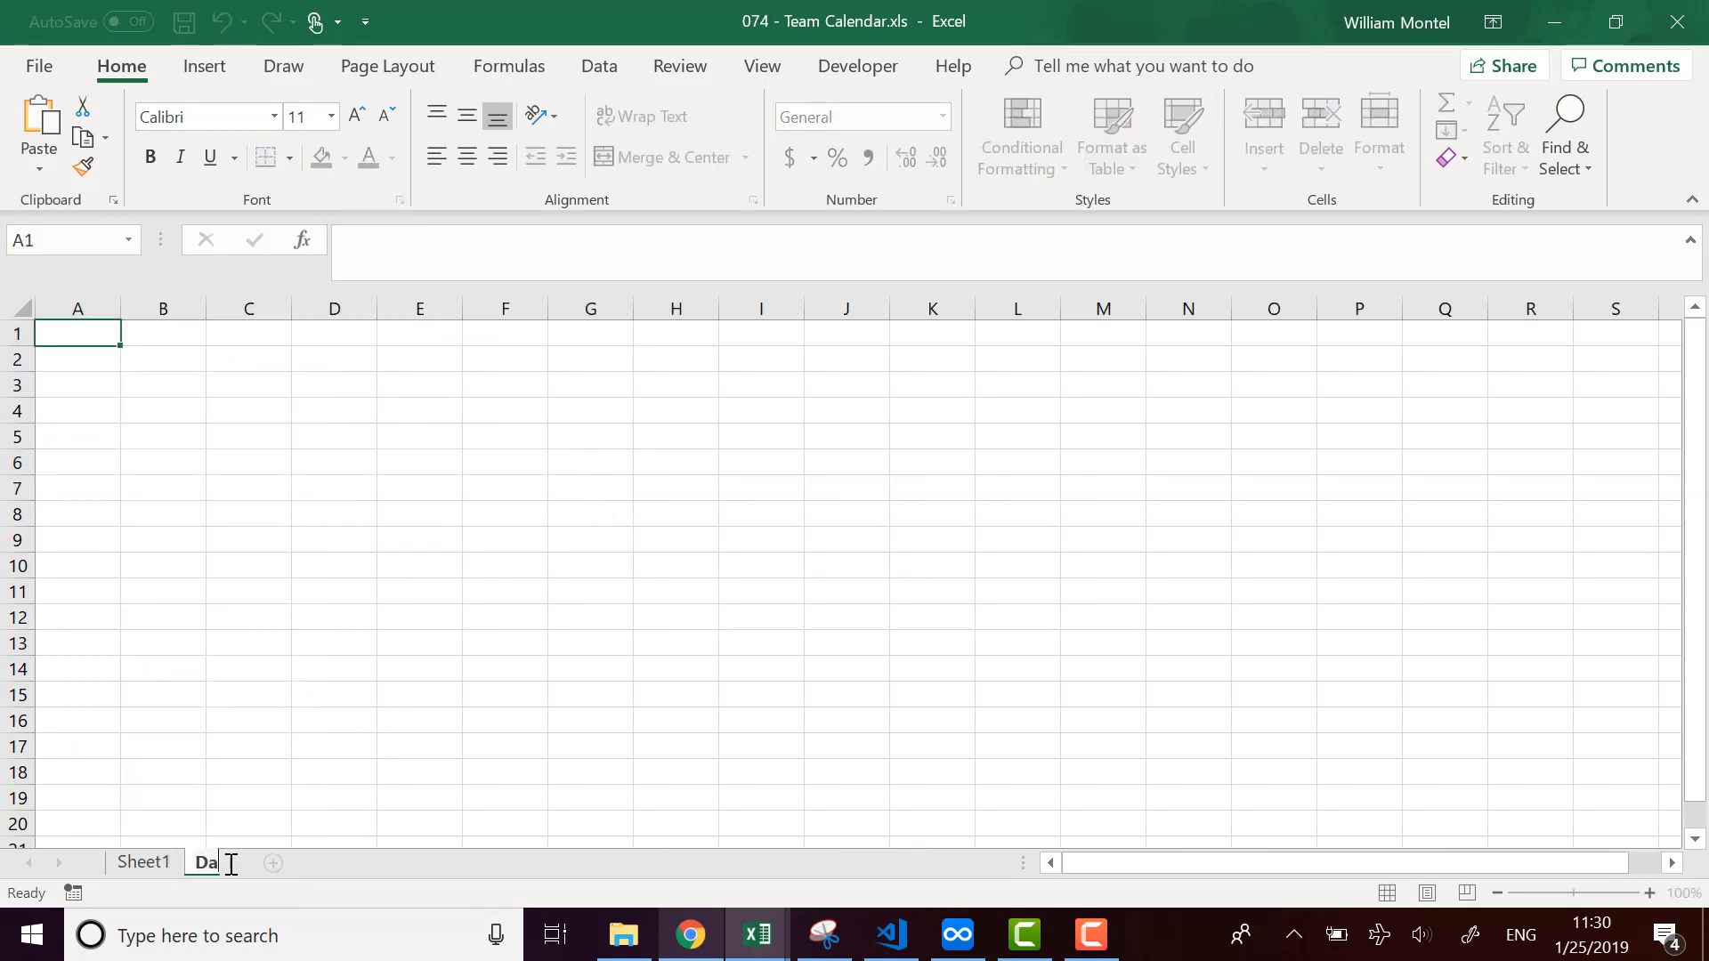
left_click(336, 725)
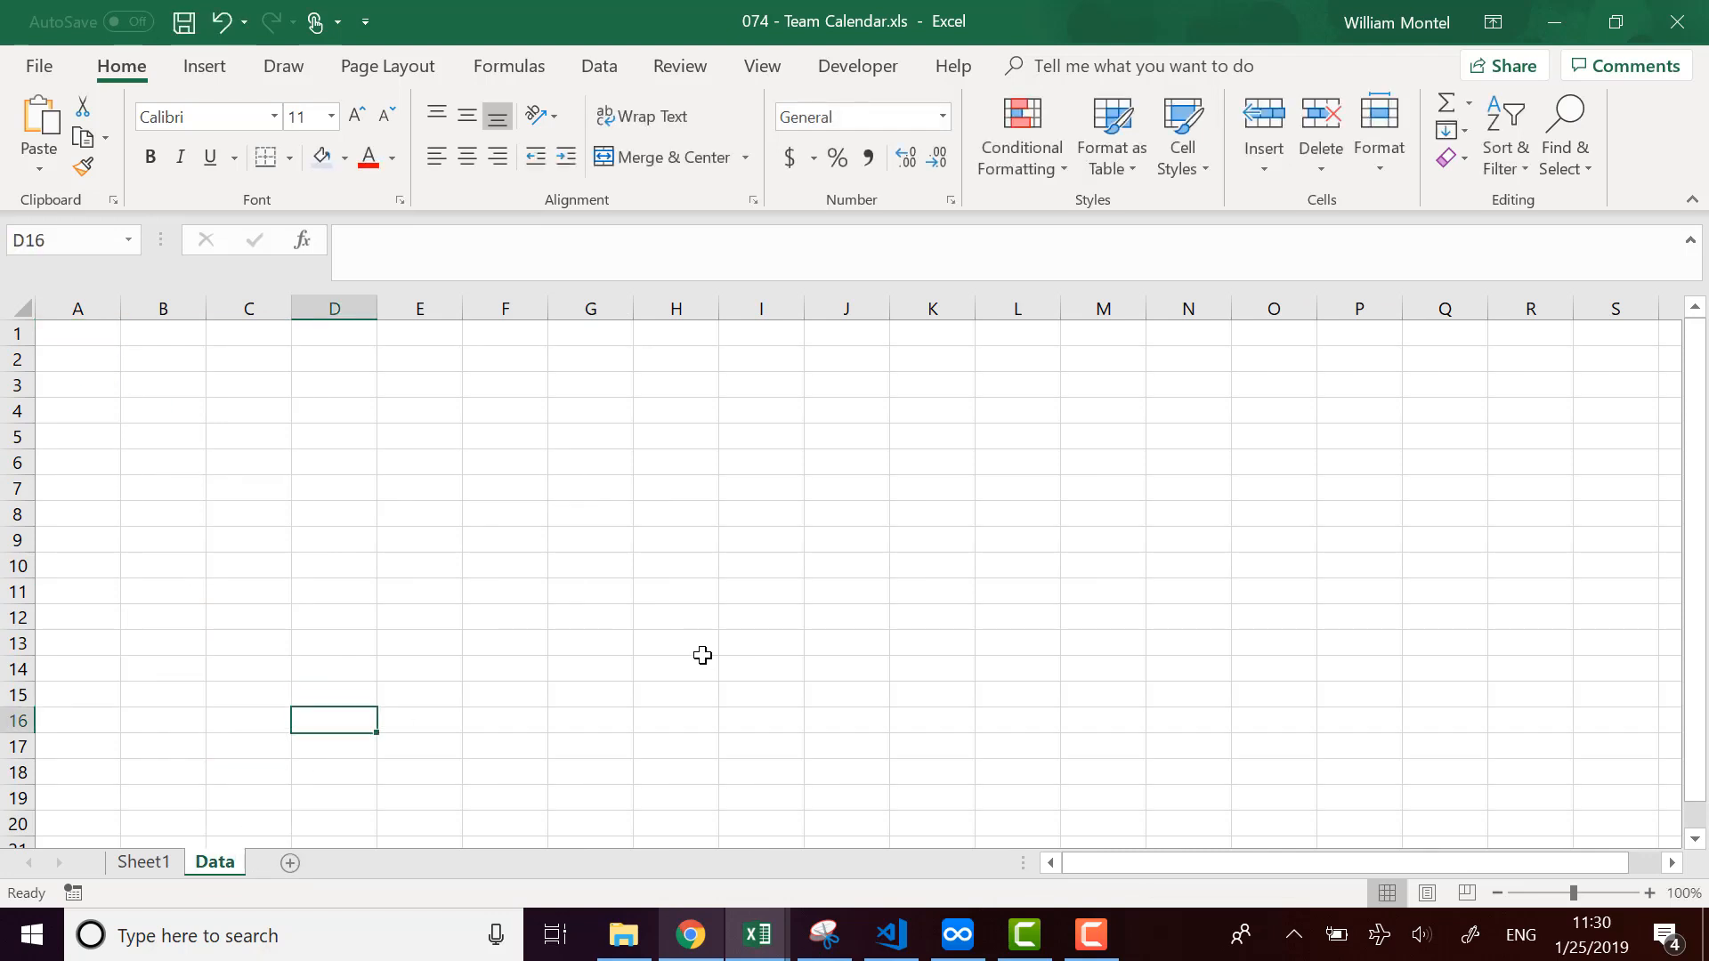
left_click(421, 491)
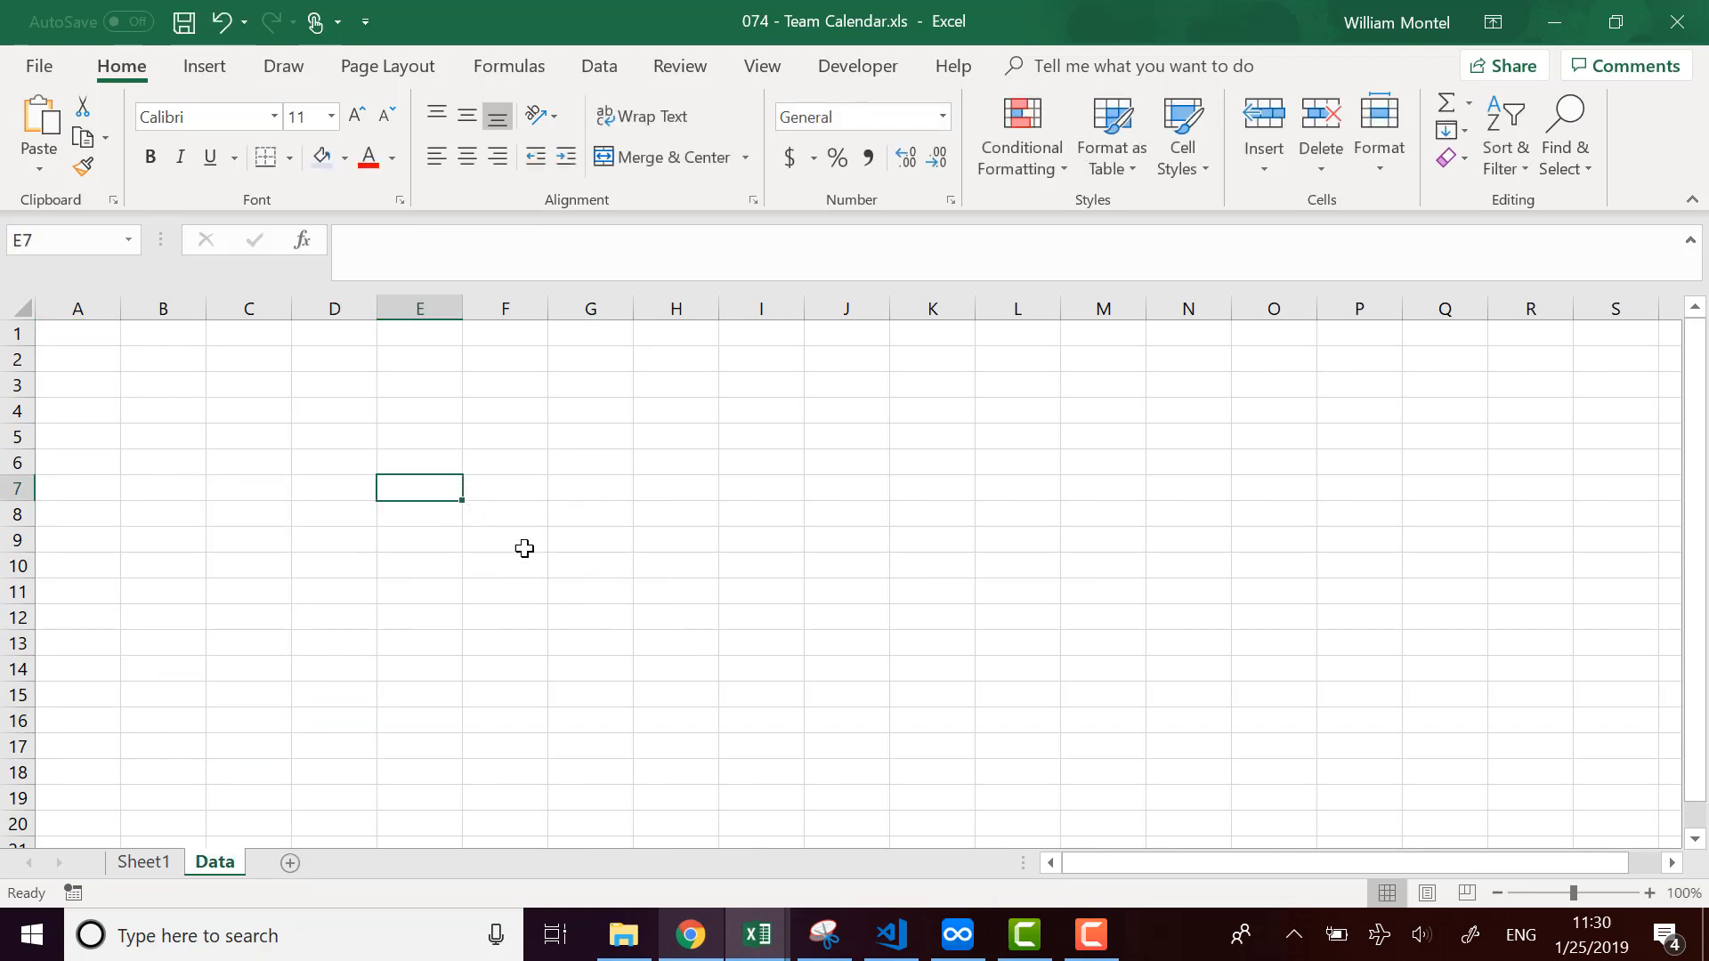
Enter the headers Holidays in B1 and Date in C1 of the Data sheet.
left_click(191, 331)
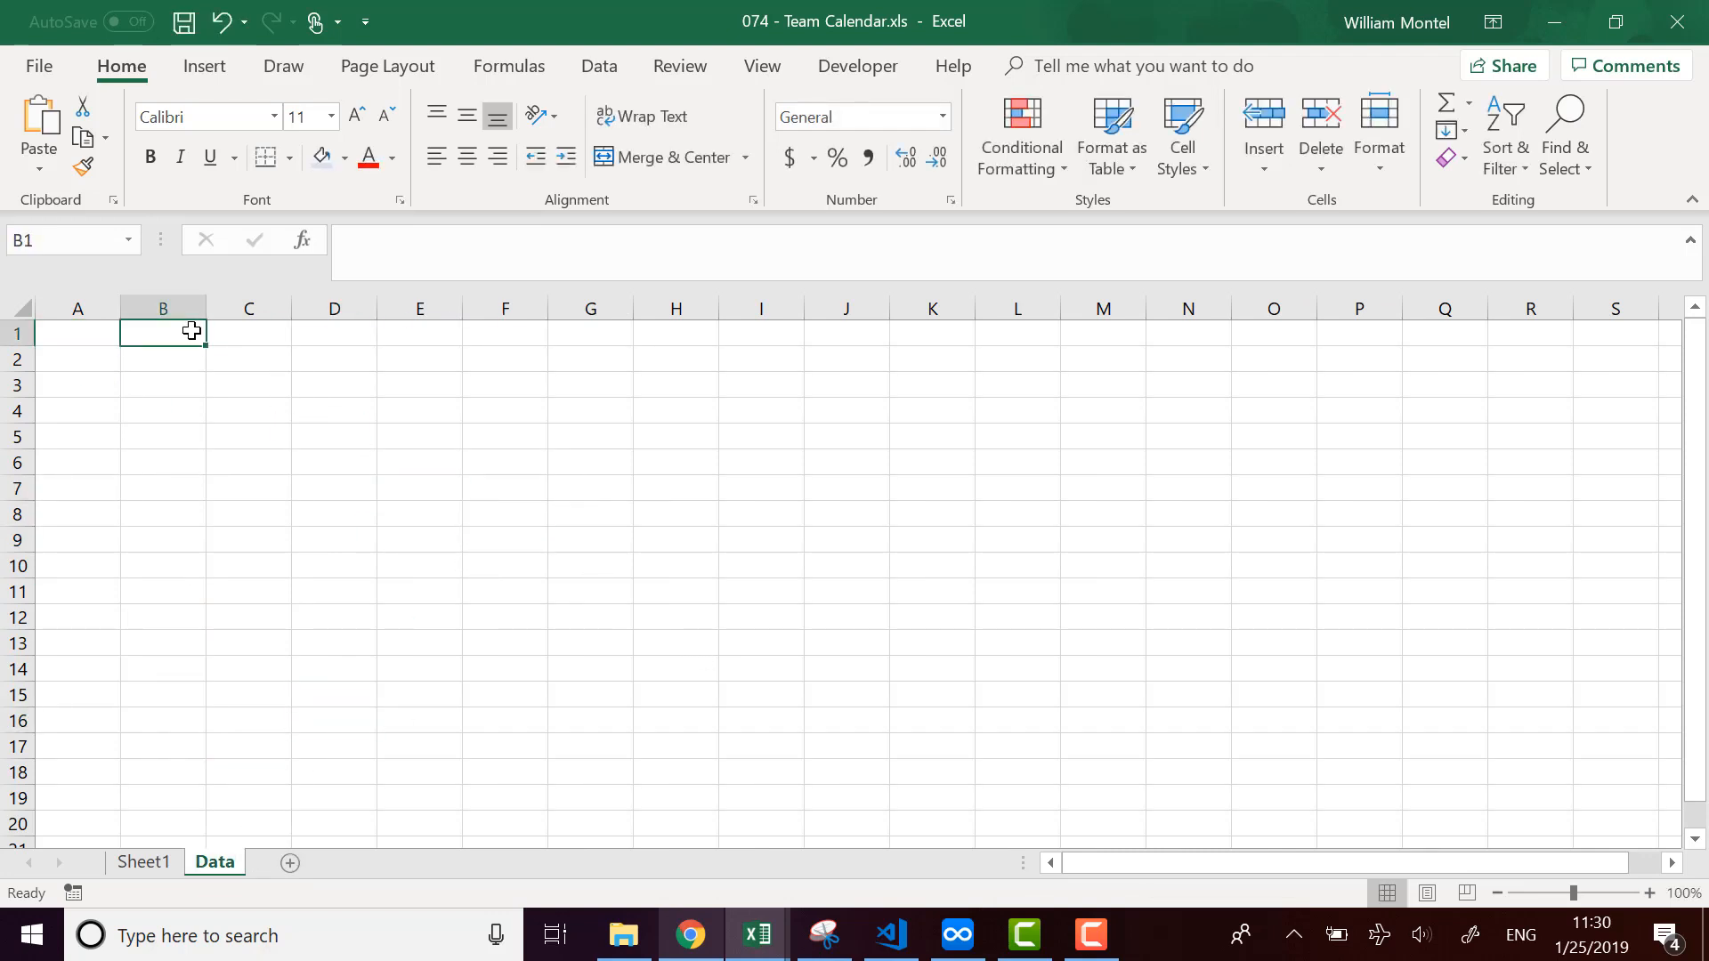
type("Holidays")
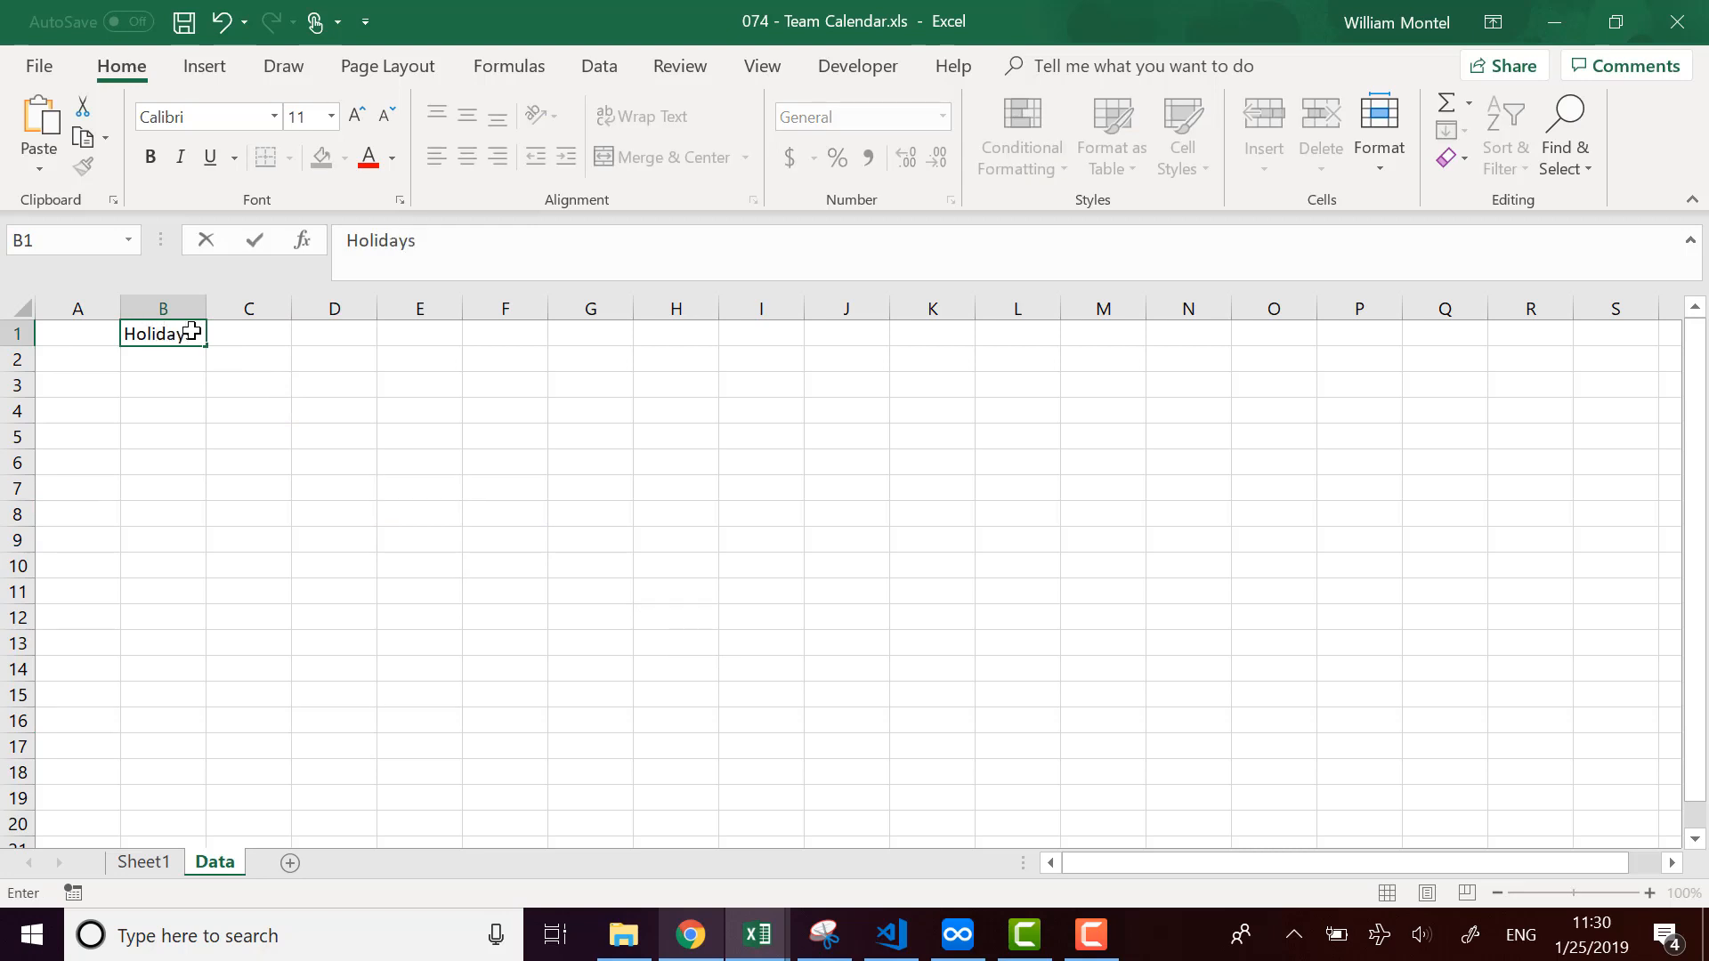
key("Return")
left_click(264, 335)
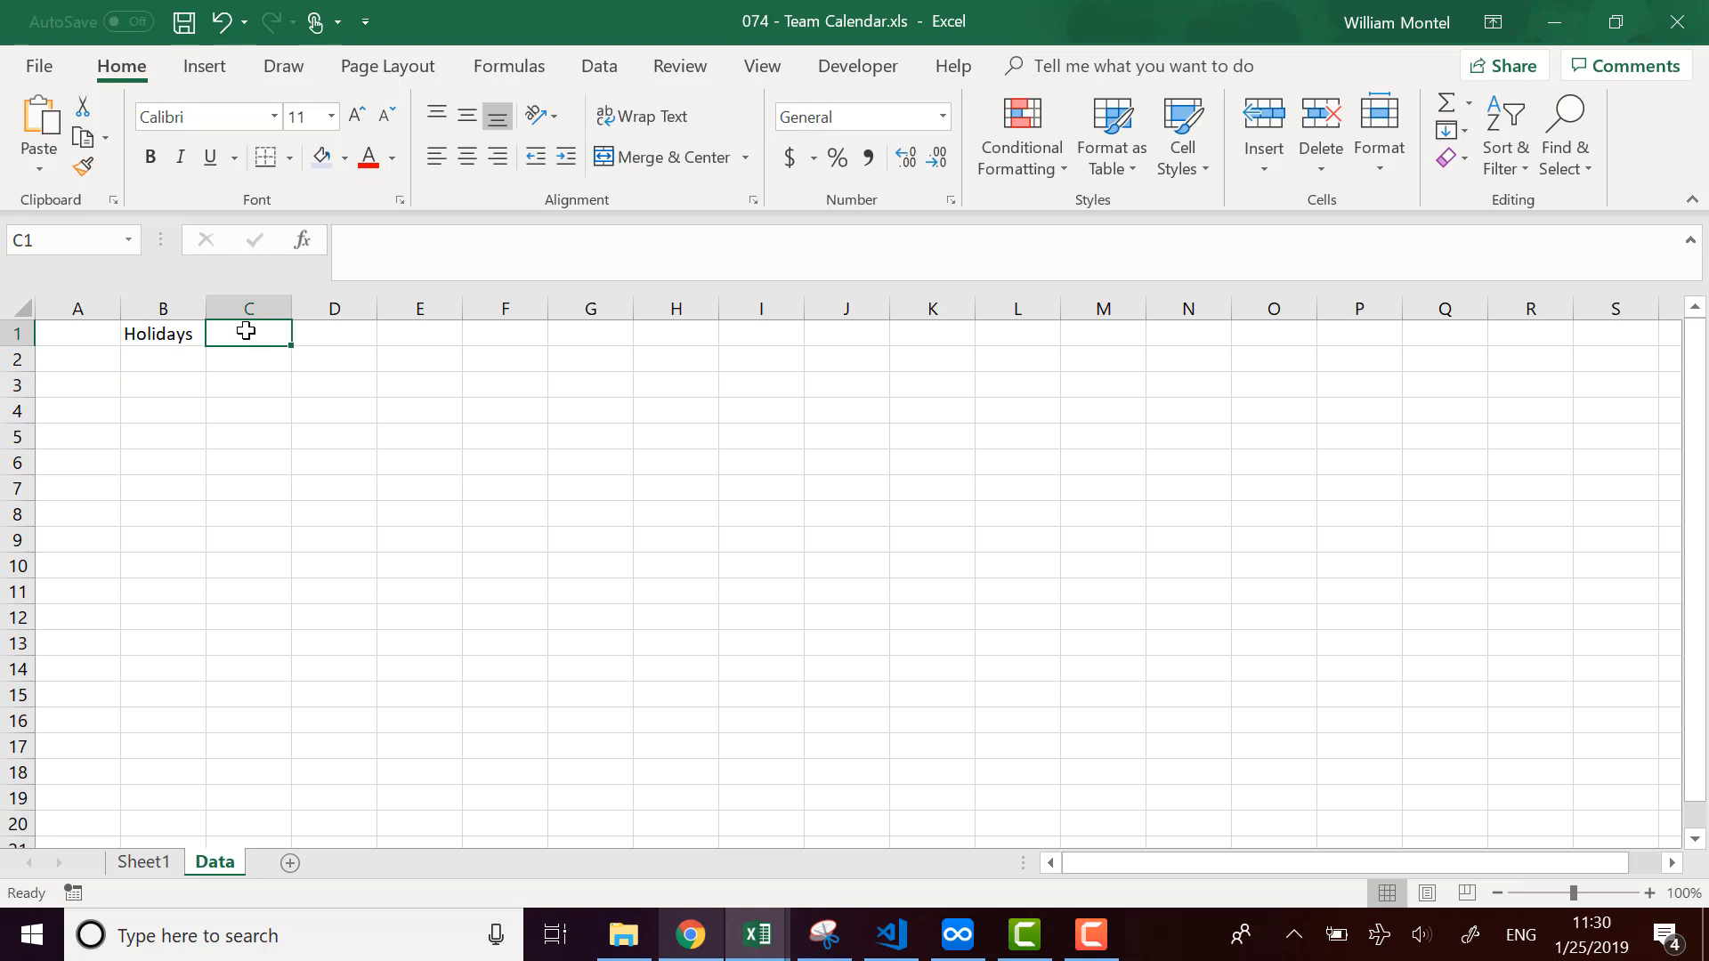
type("Date")
key("Return")
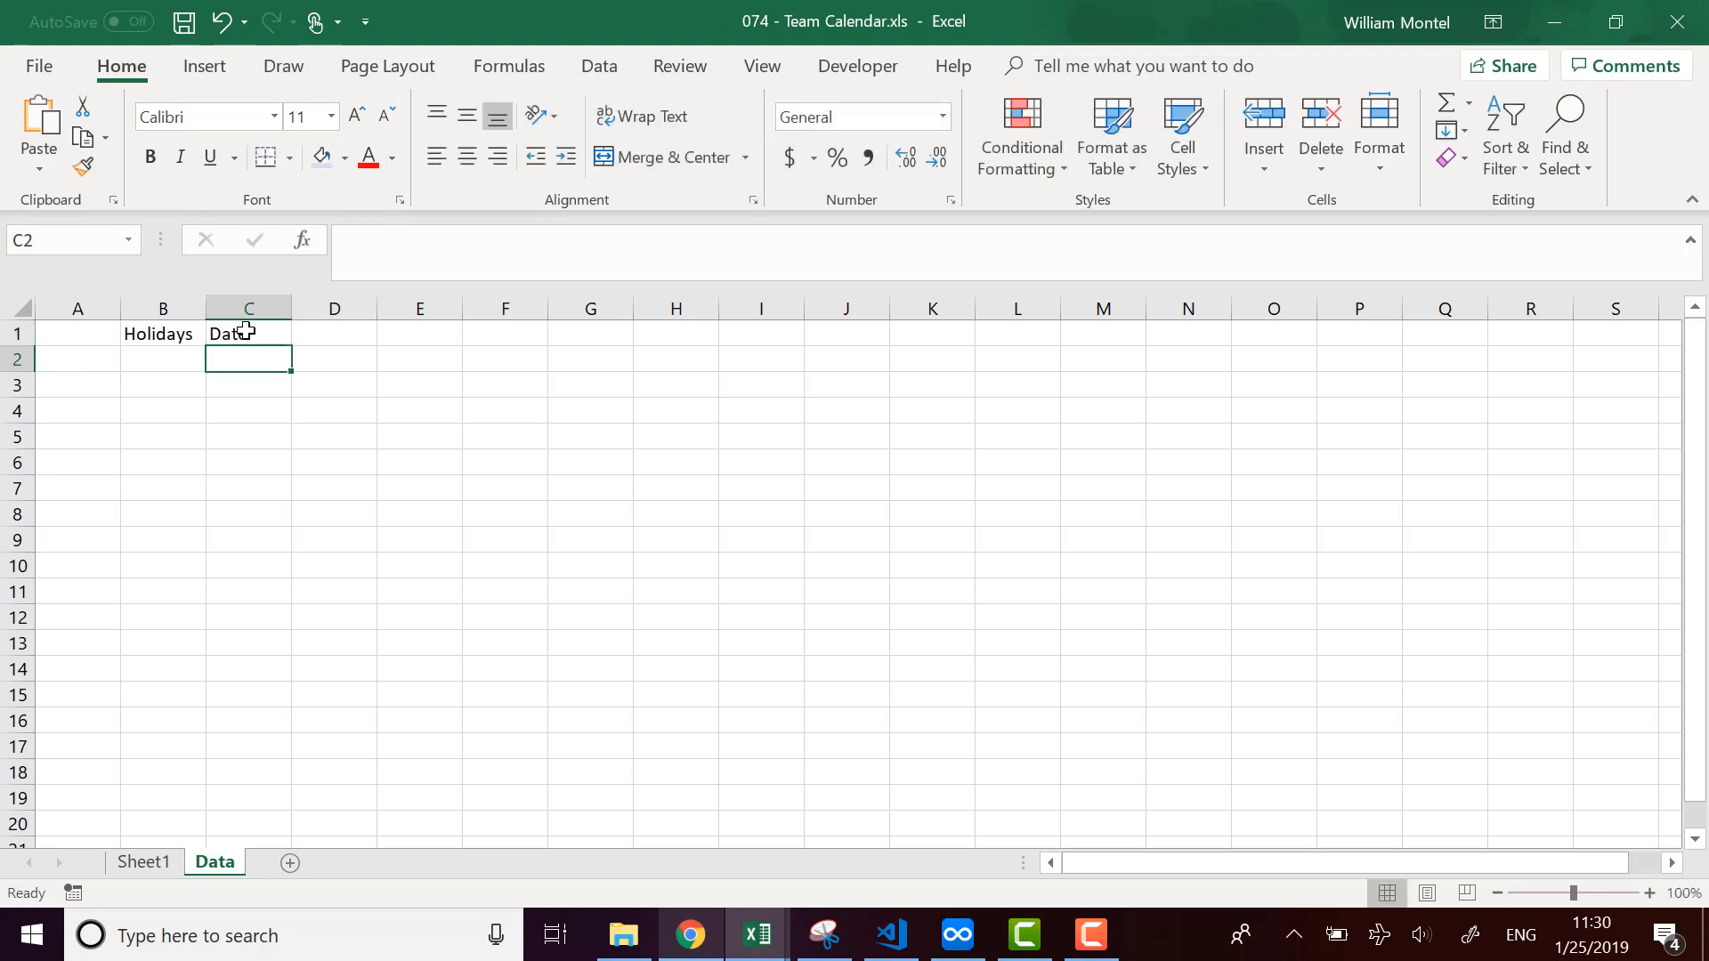
Enter the date 1/1/2019 in B2 and move it to C2 under the Date header.
left_click(170, 360)
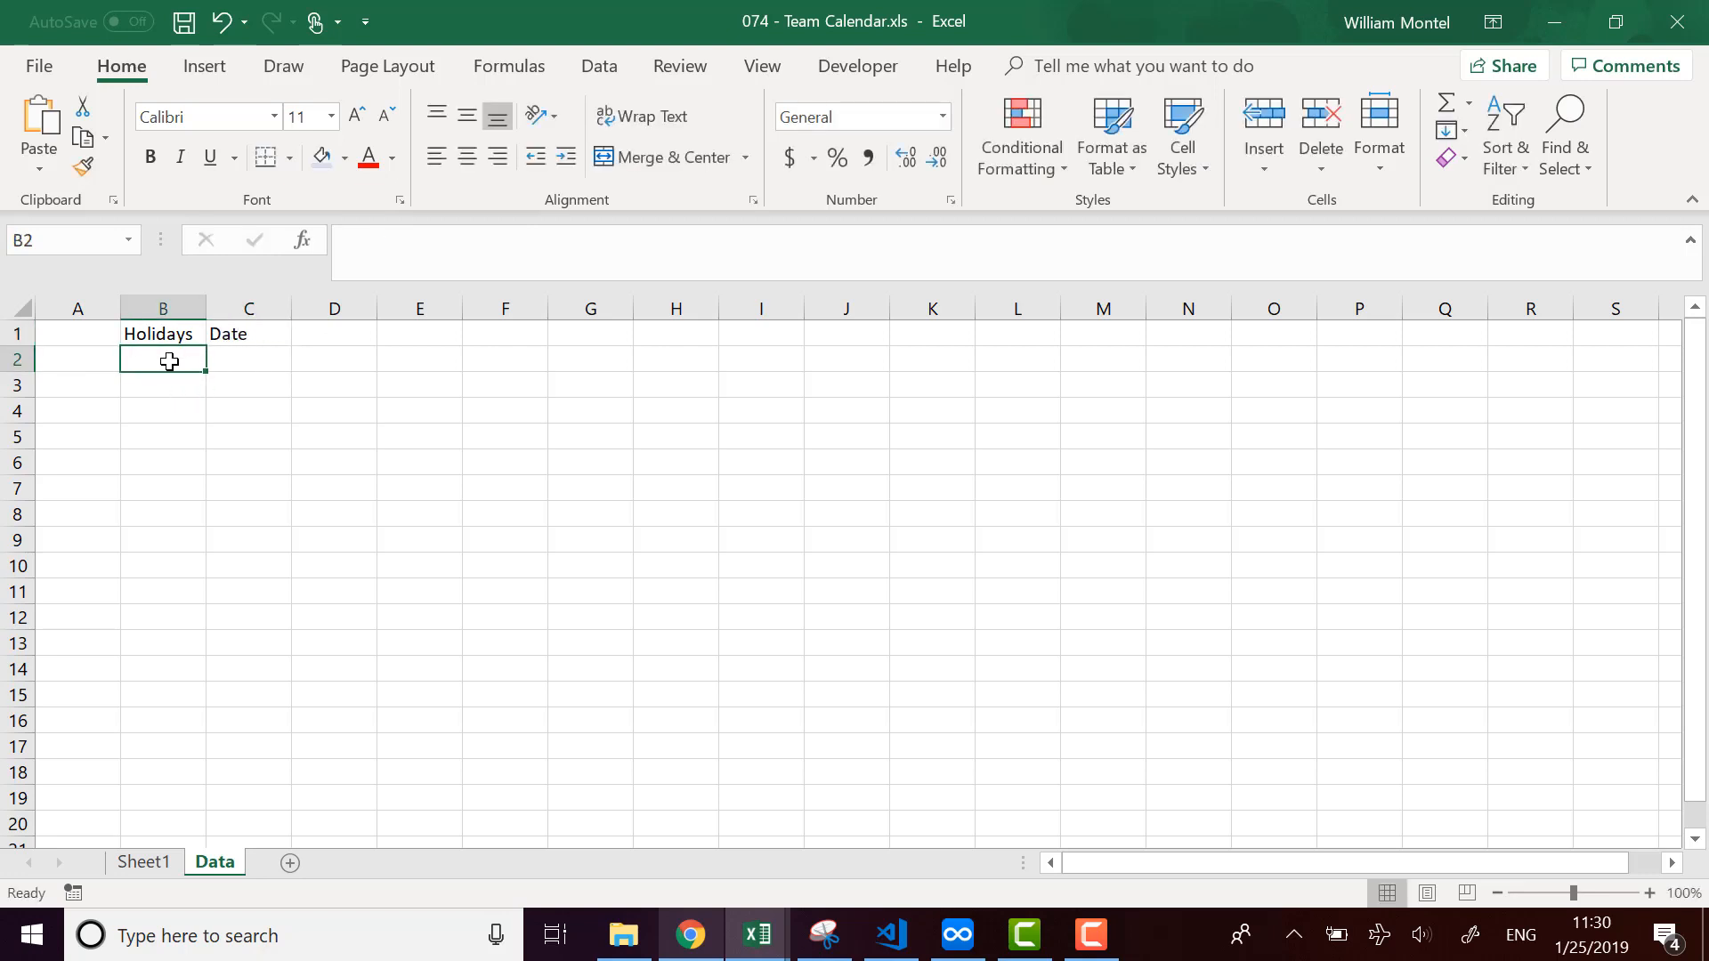
type("1/1")
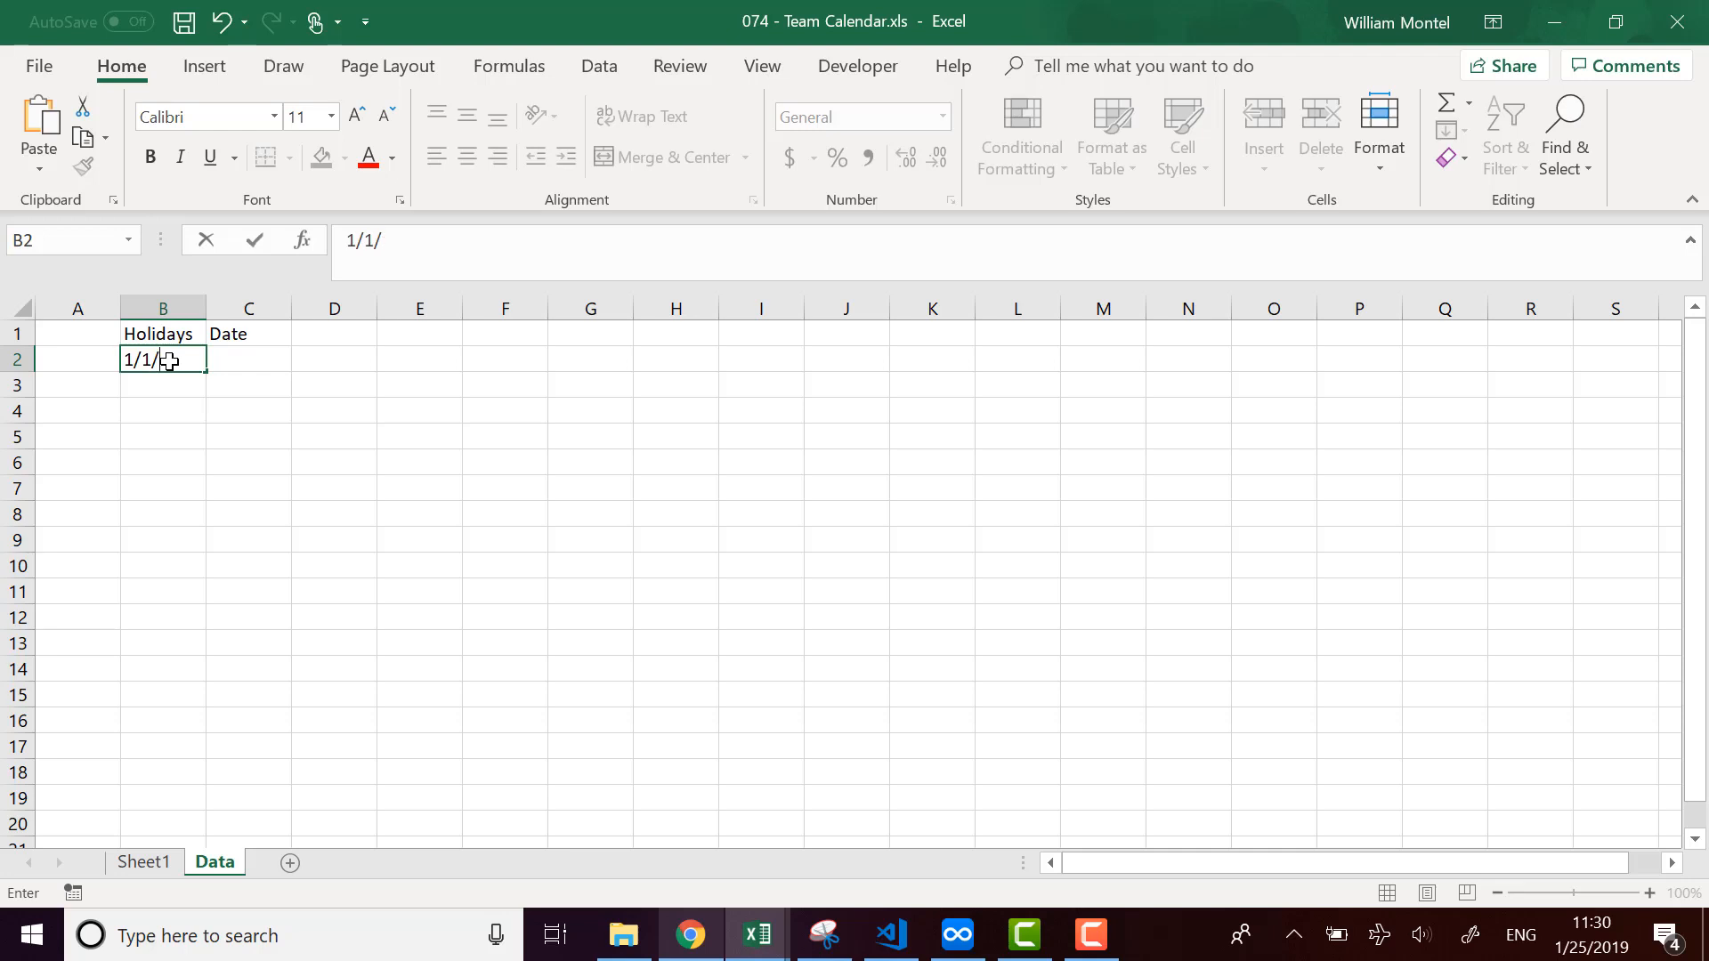
type("/2019")
key("Return")
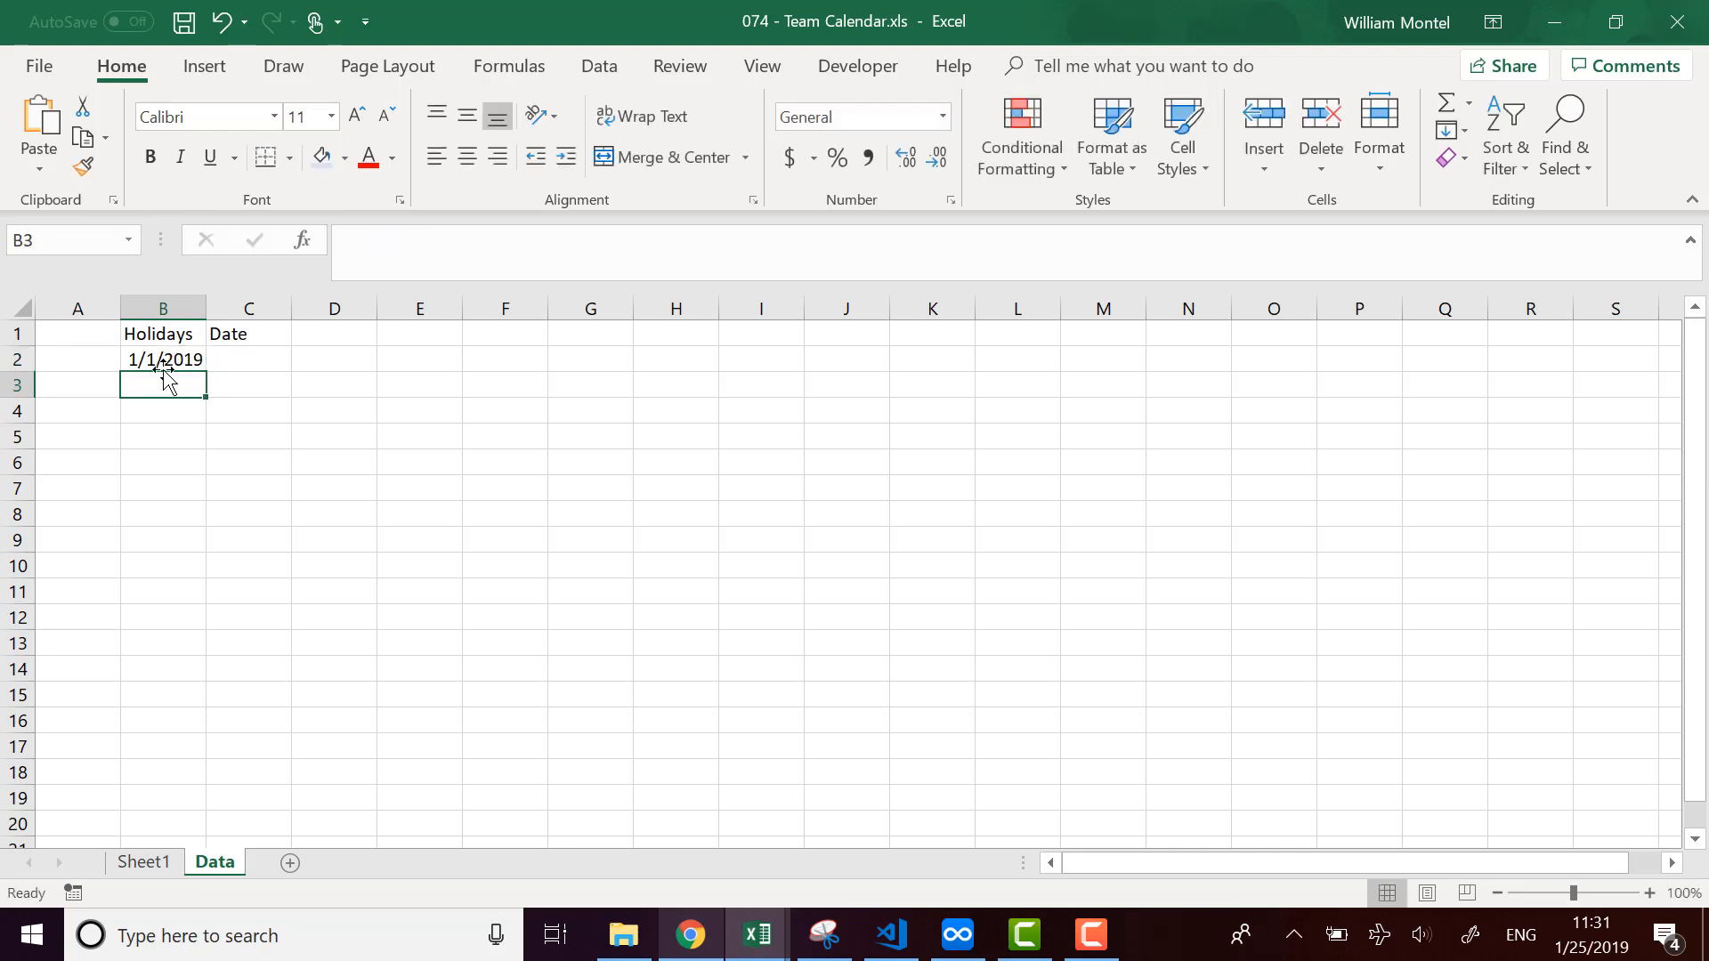
left_click_drag(205, 301, 225, 301)
left_click(187, 361)
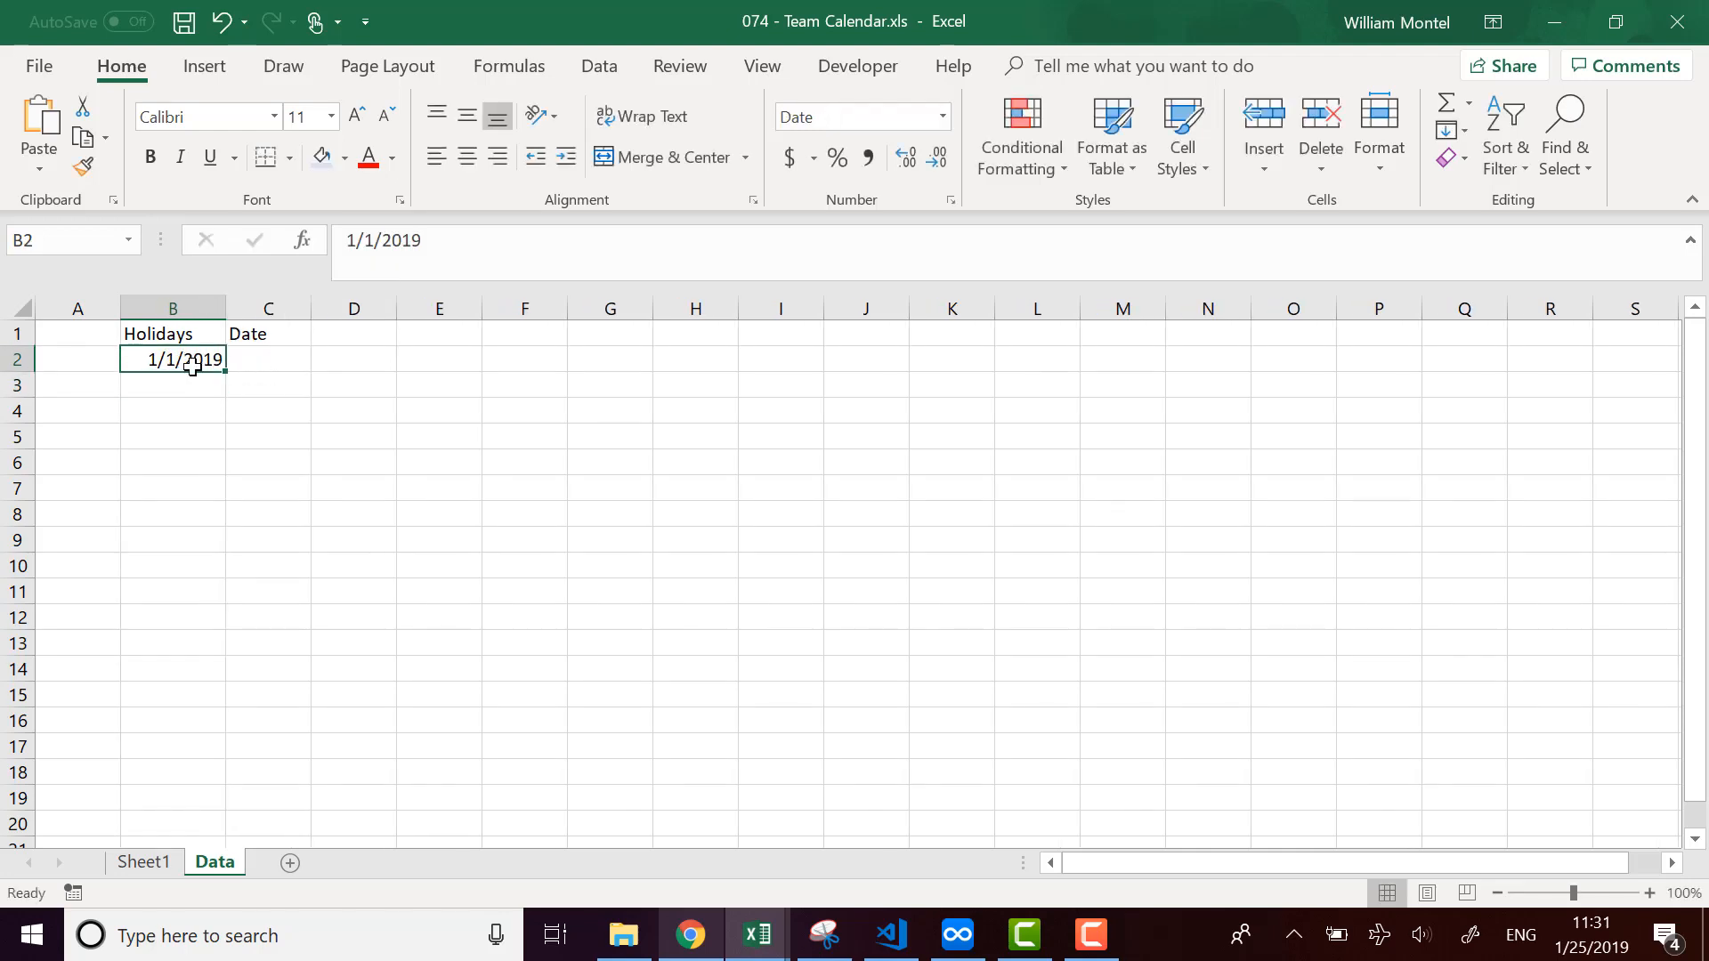
key("ctrl+x")
left_click(257, 360)
key("ctrl+v")
Enter the holiday names New Year in B2 and Company Day in B3, and widen column B to fit them.
left_click(181, 365)
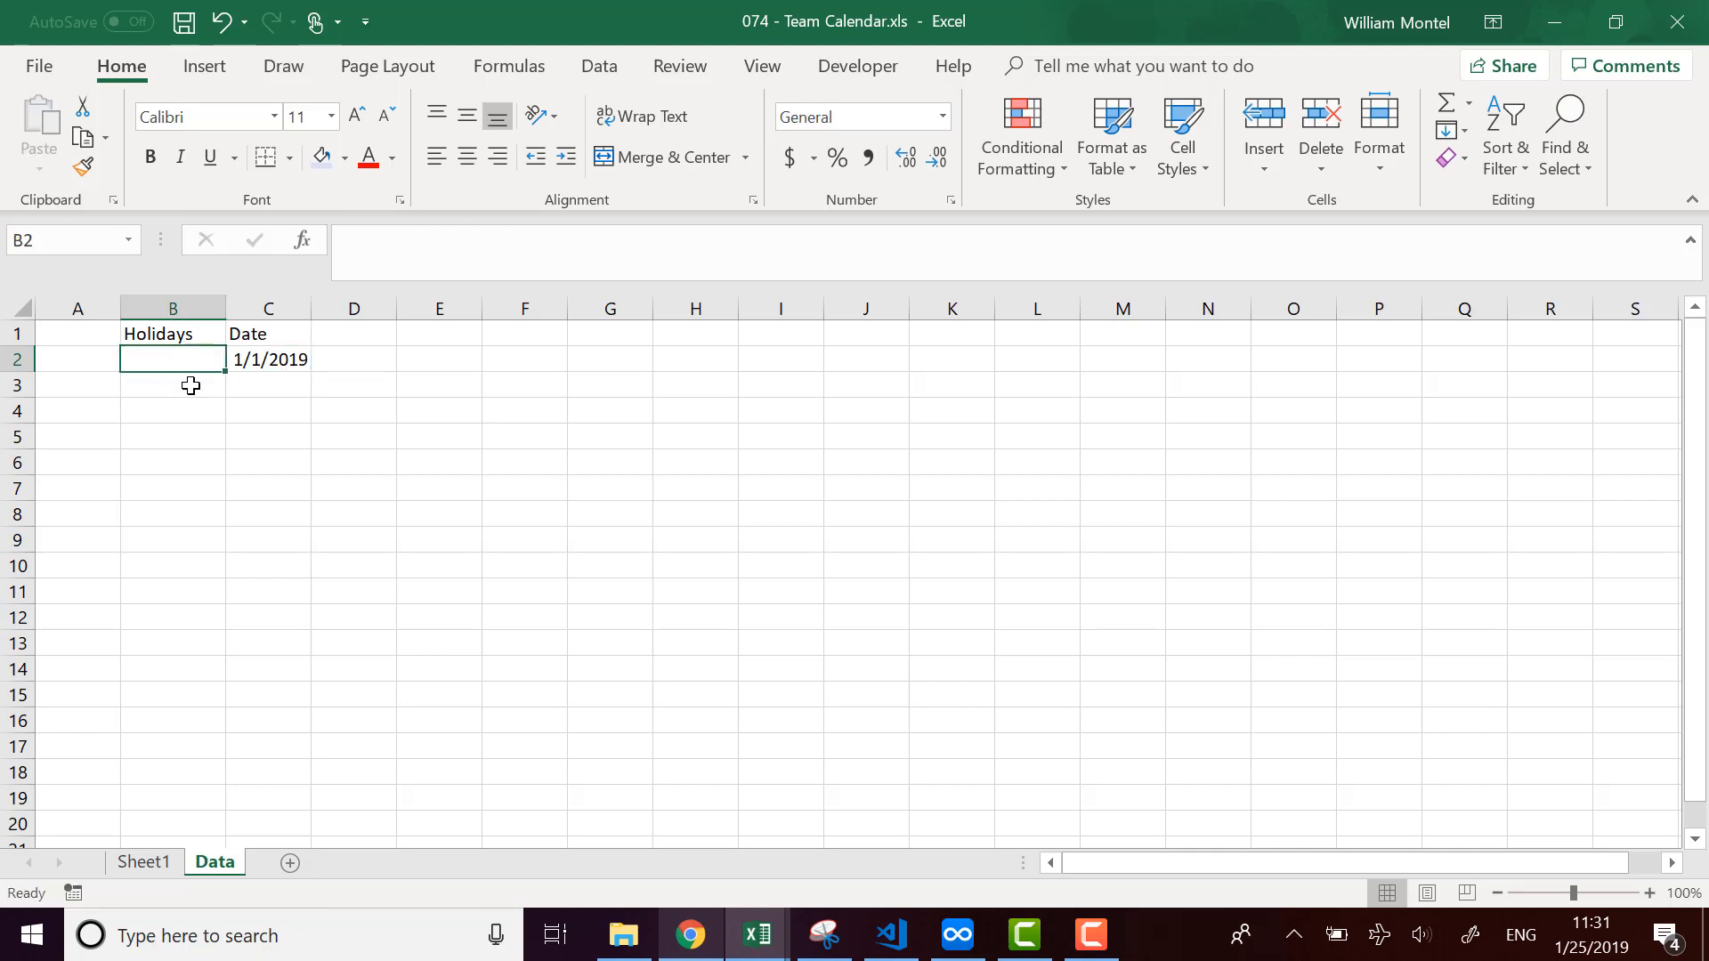
type("Ne")
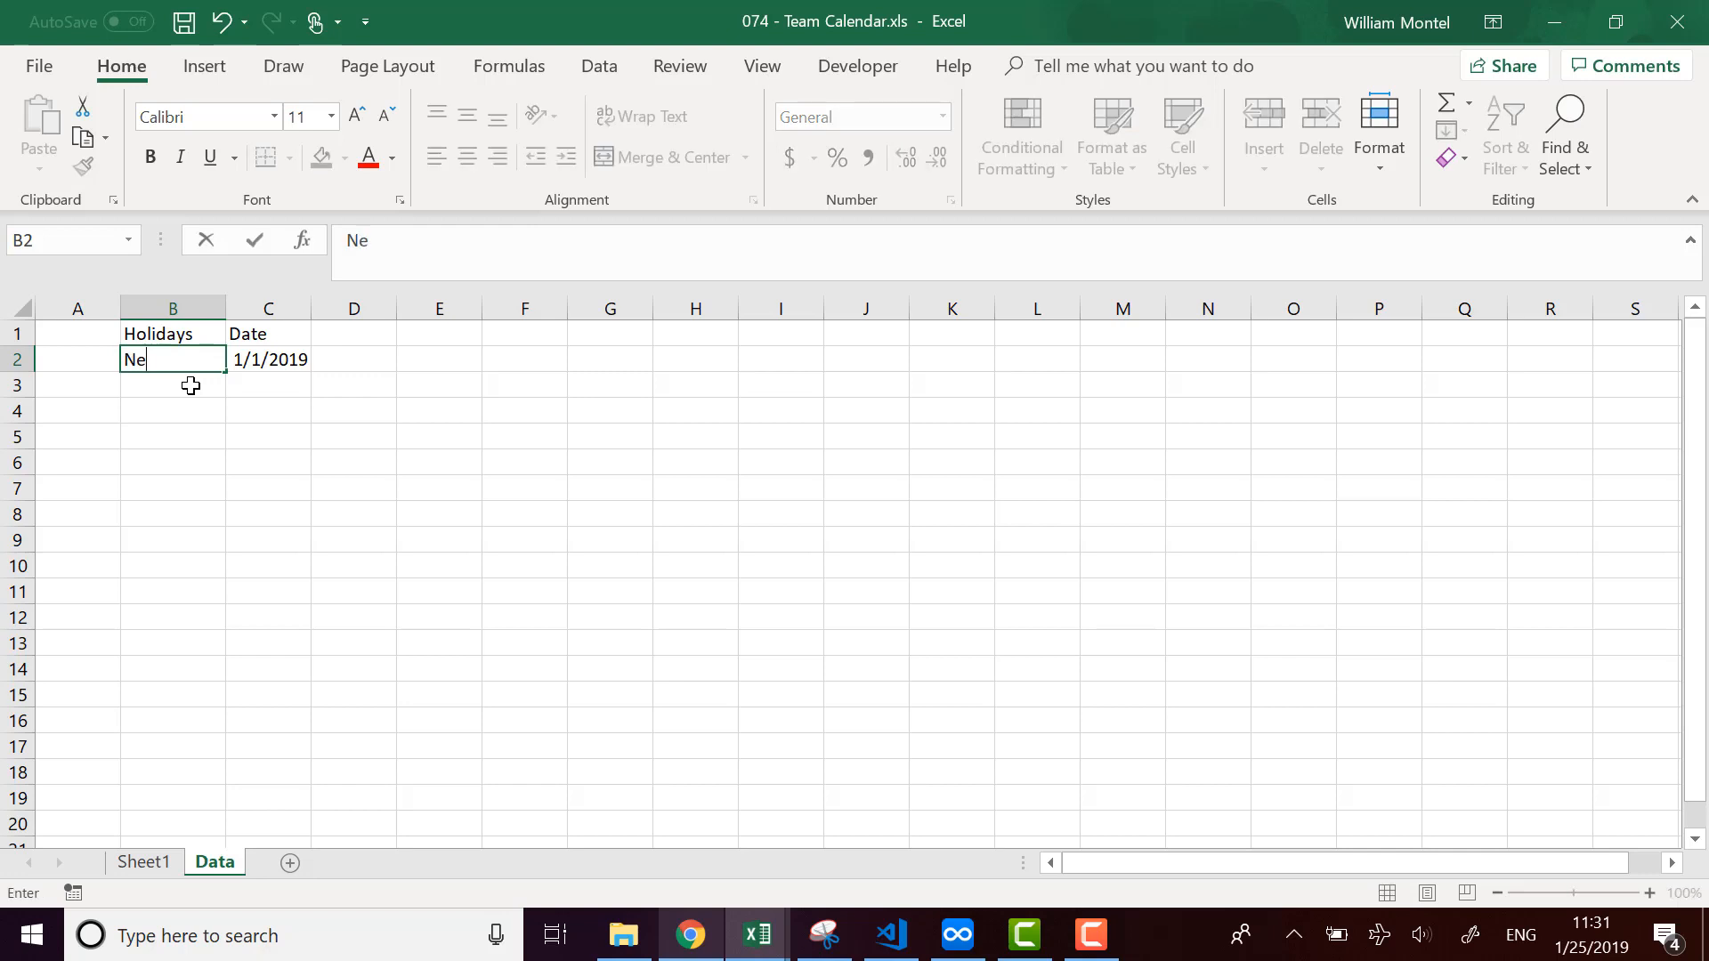
type("w Year")
key("Return")
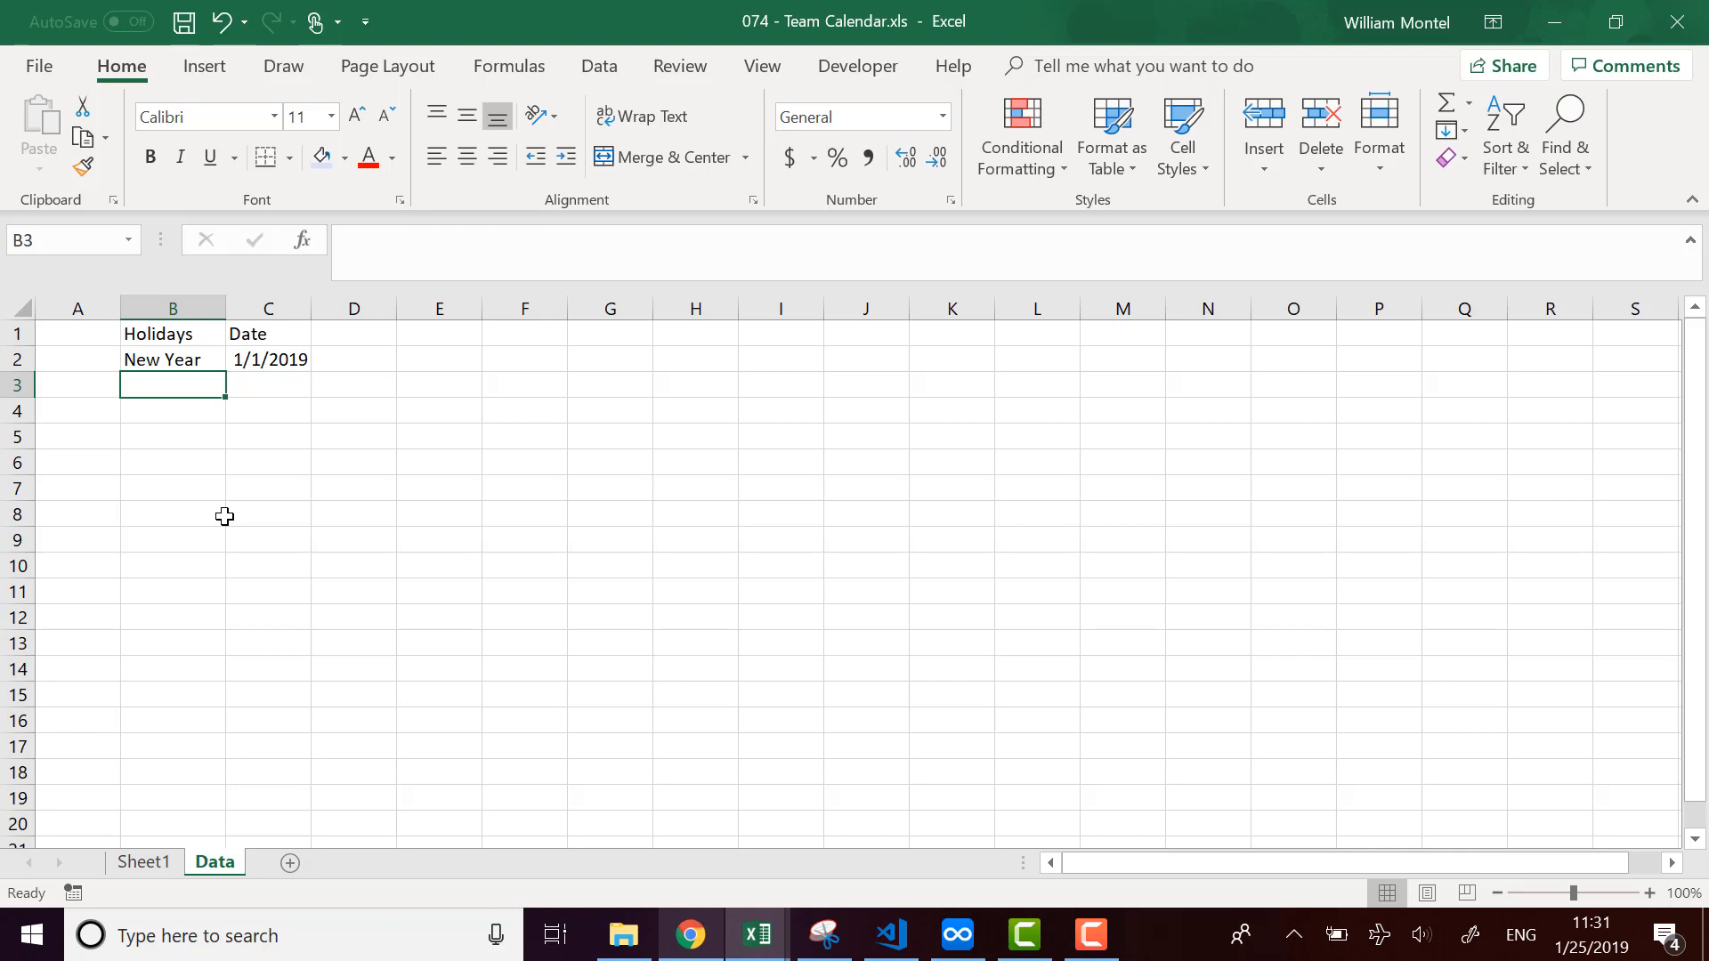
type("Co")
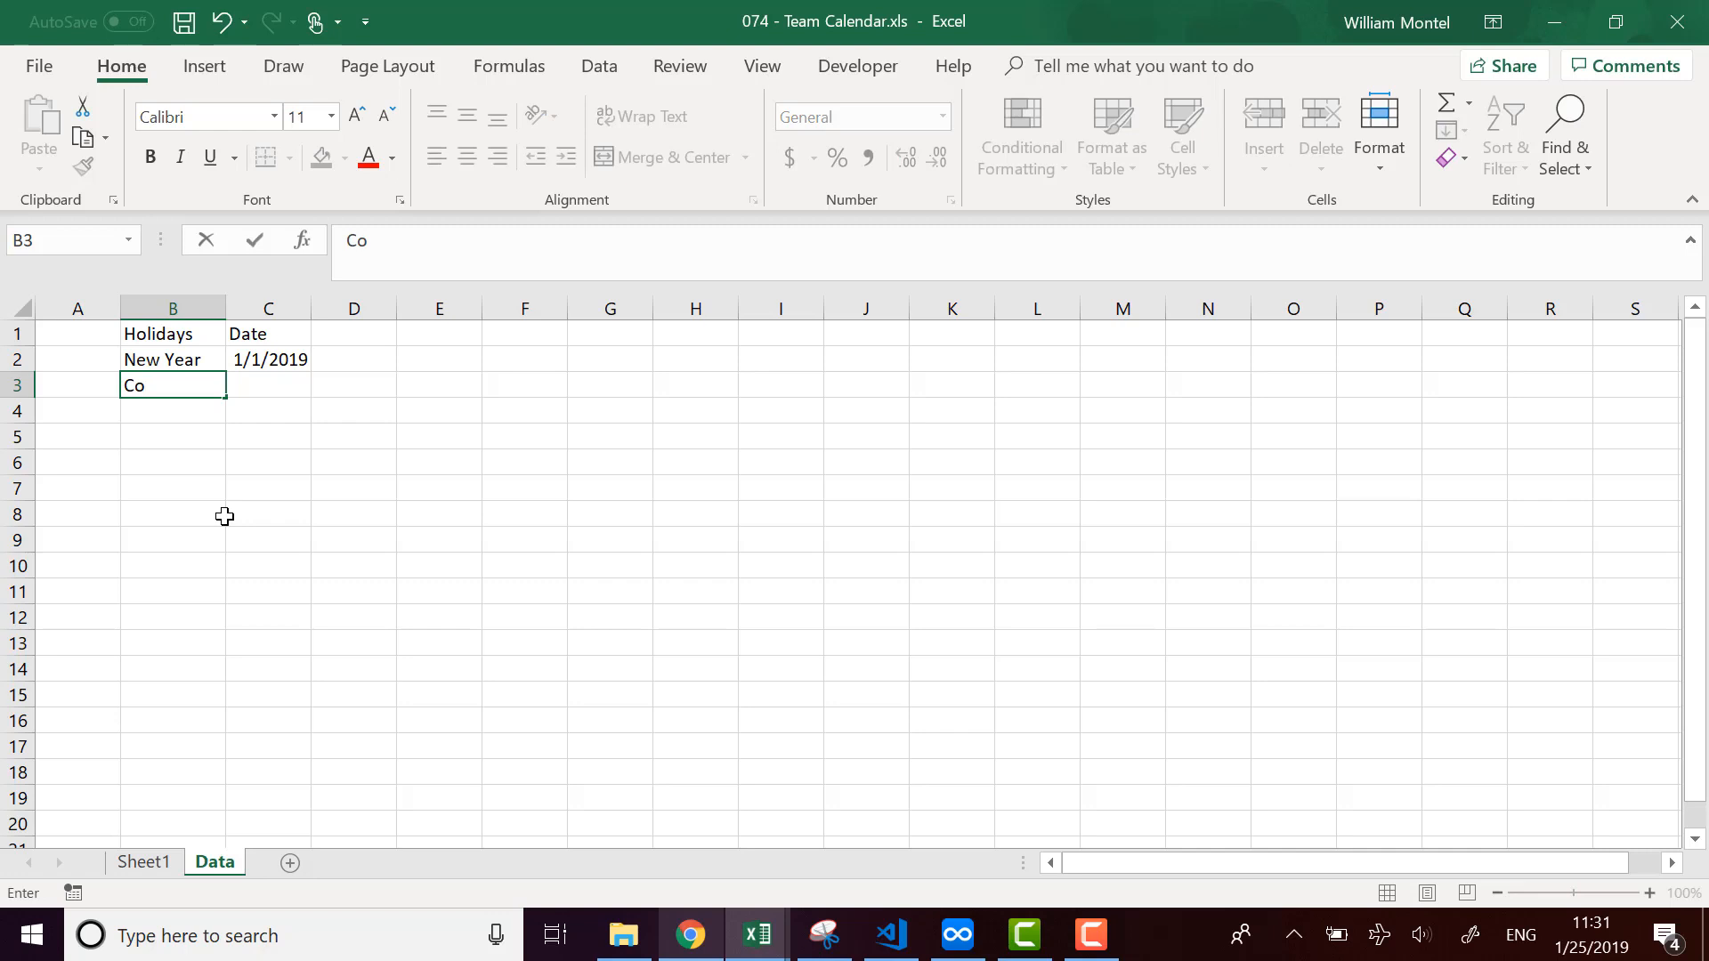
type("mpany Day")
key("Return")
key("Return")
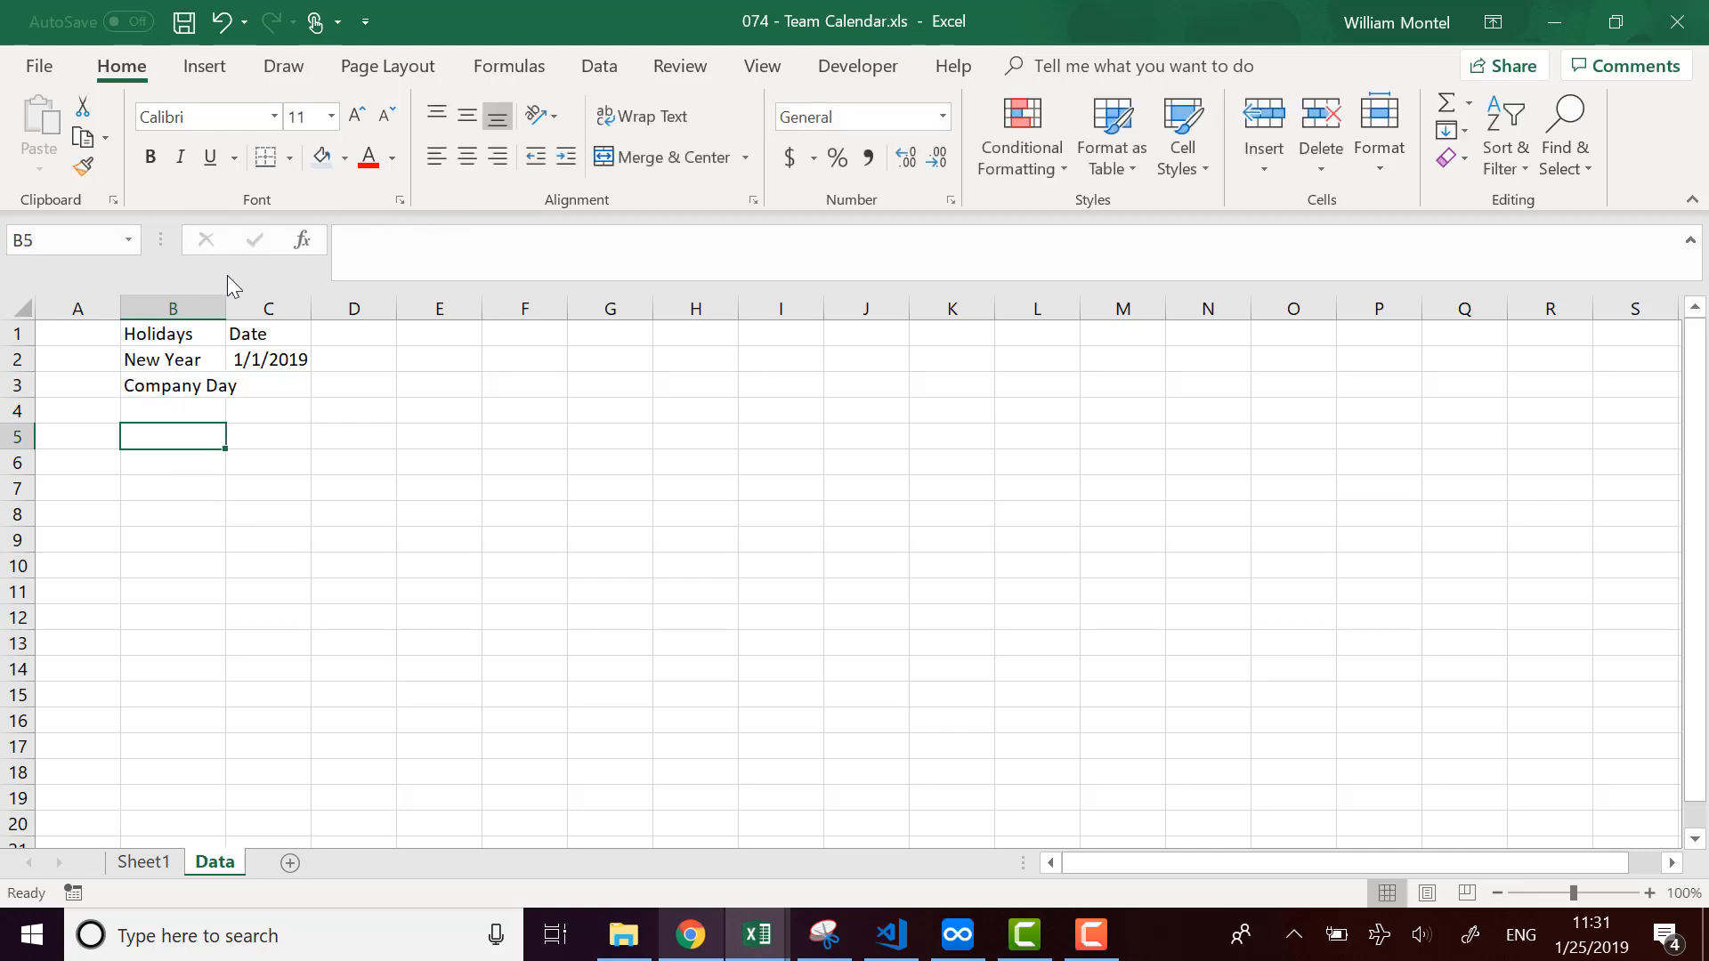
left_click_drag(226, 297, 259, 299)
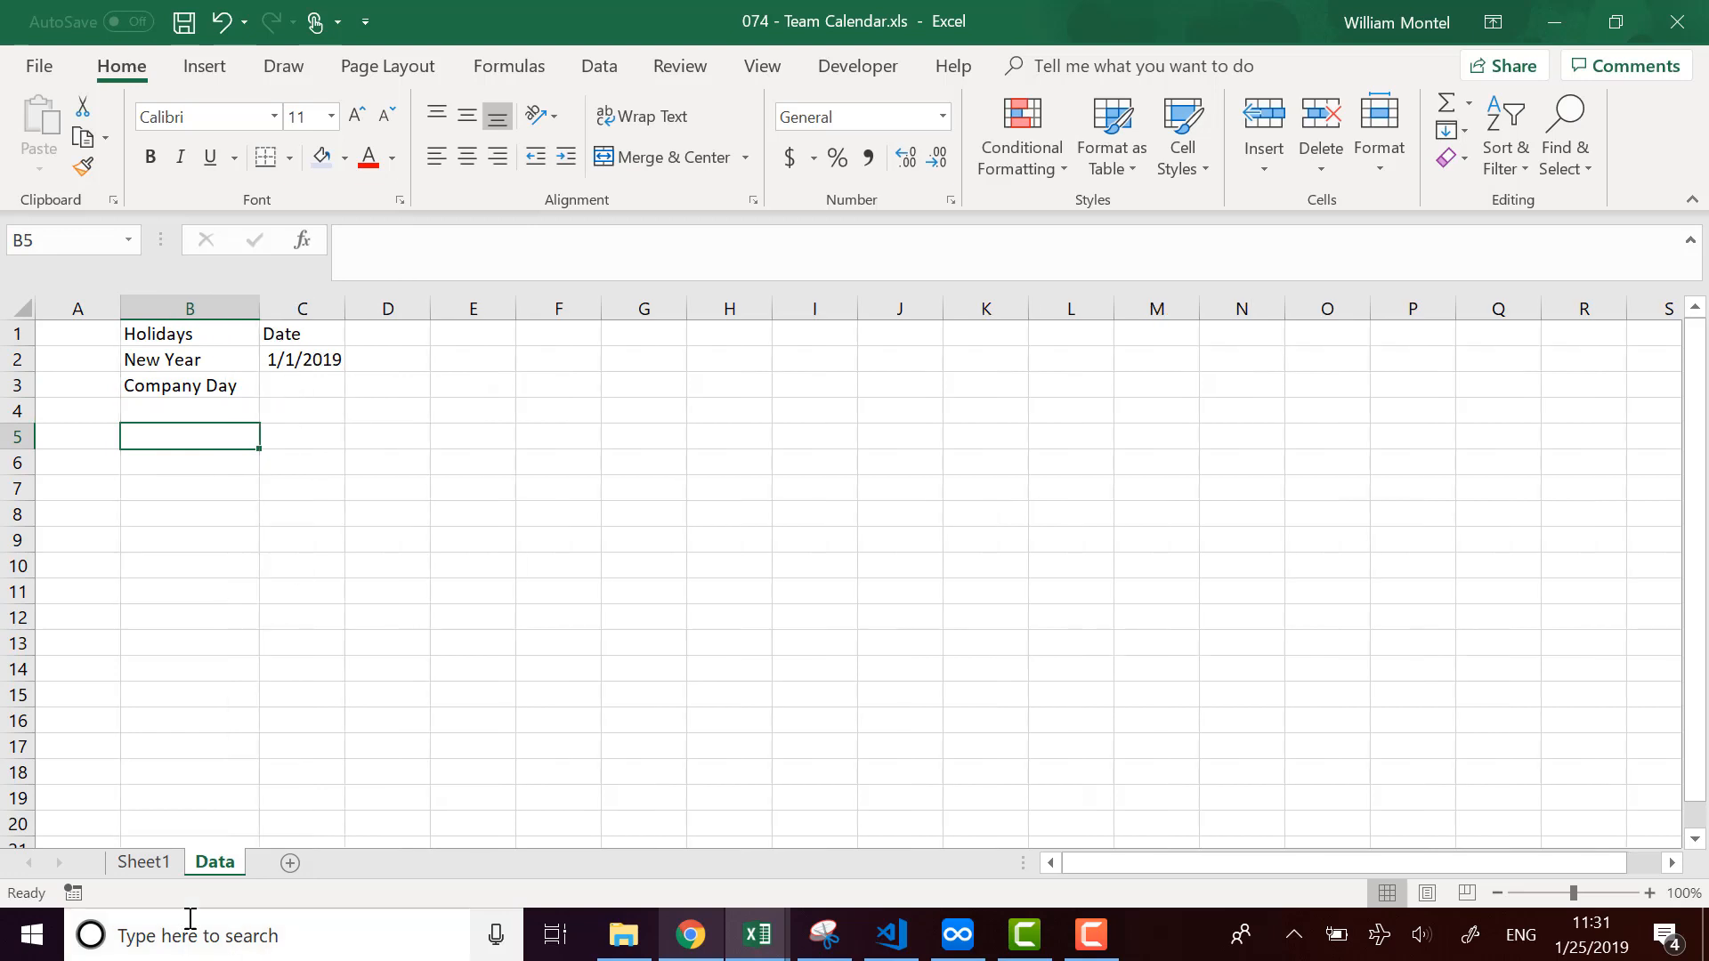
Enter the Company Day date 1/11/2019 in C3 of the Data sheet and widen column C slightly.
left_click(149, 863)
left_click(463, 616)
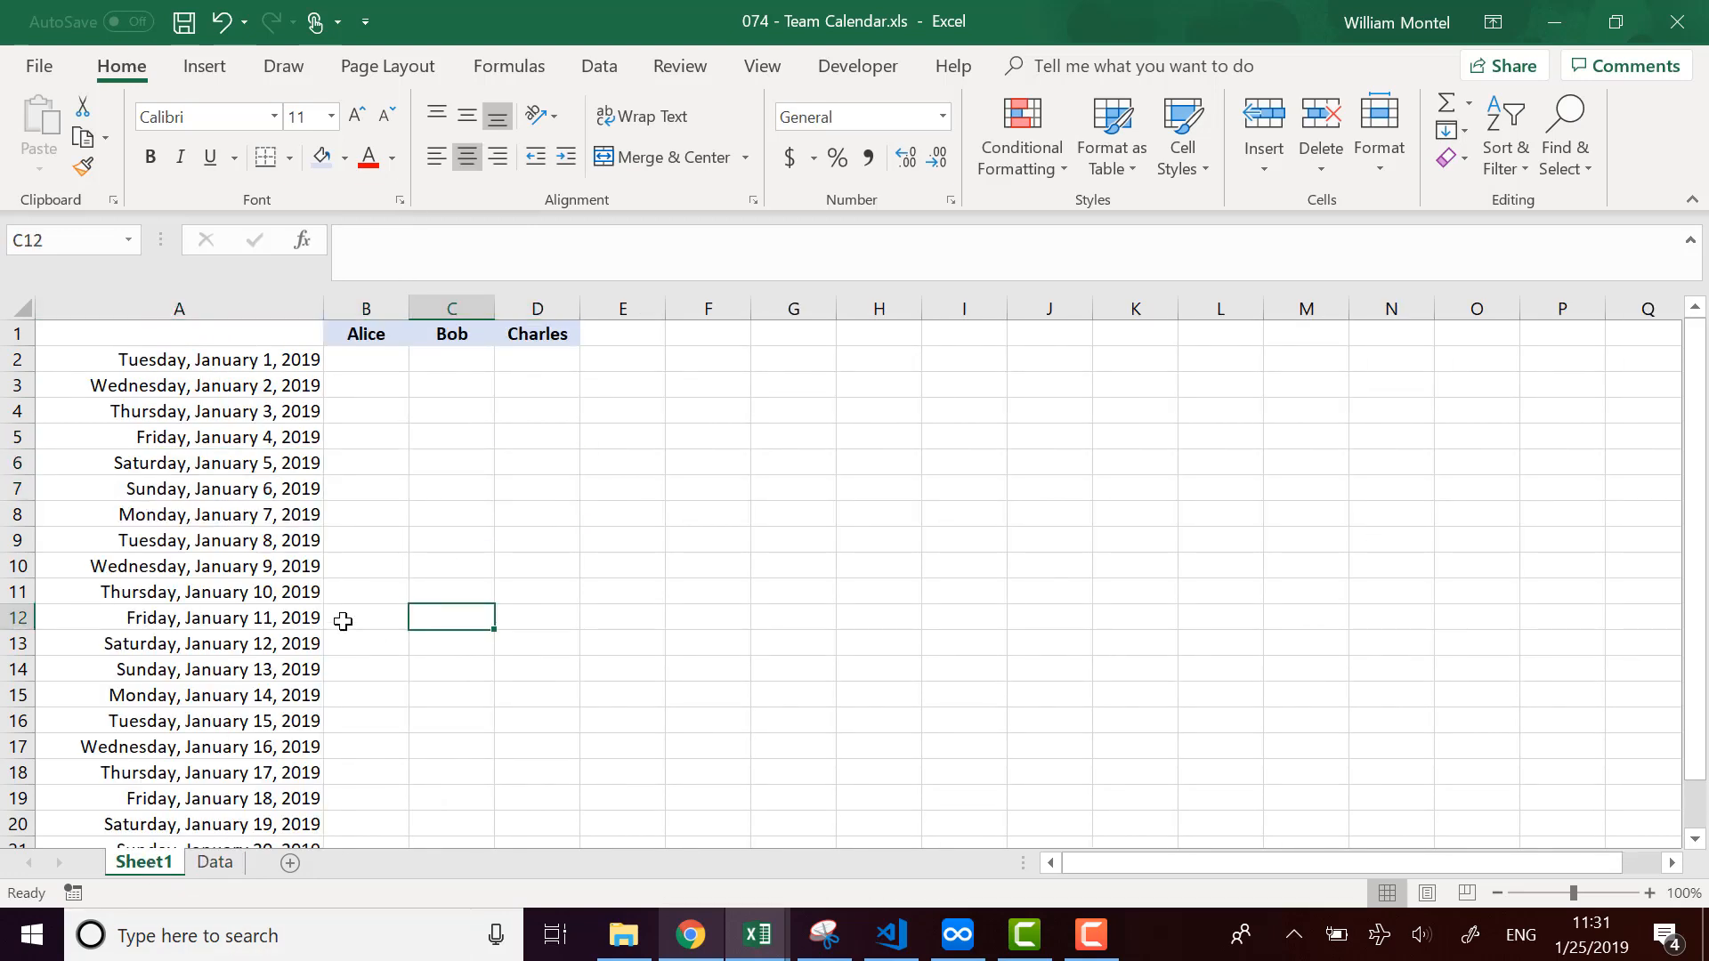
left_click(218, 865)
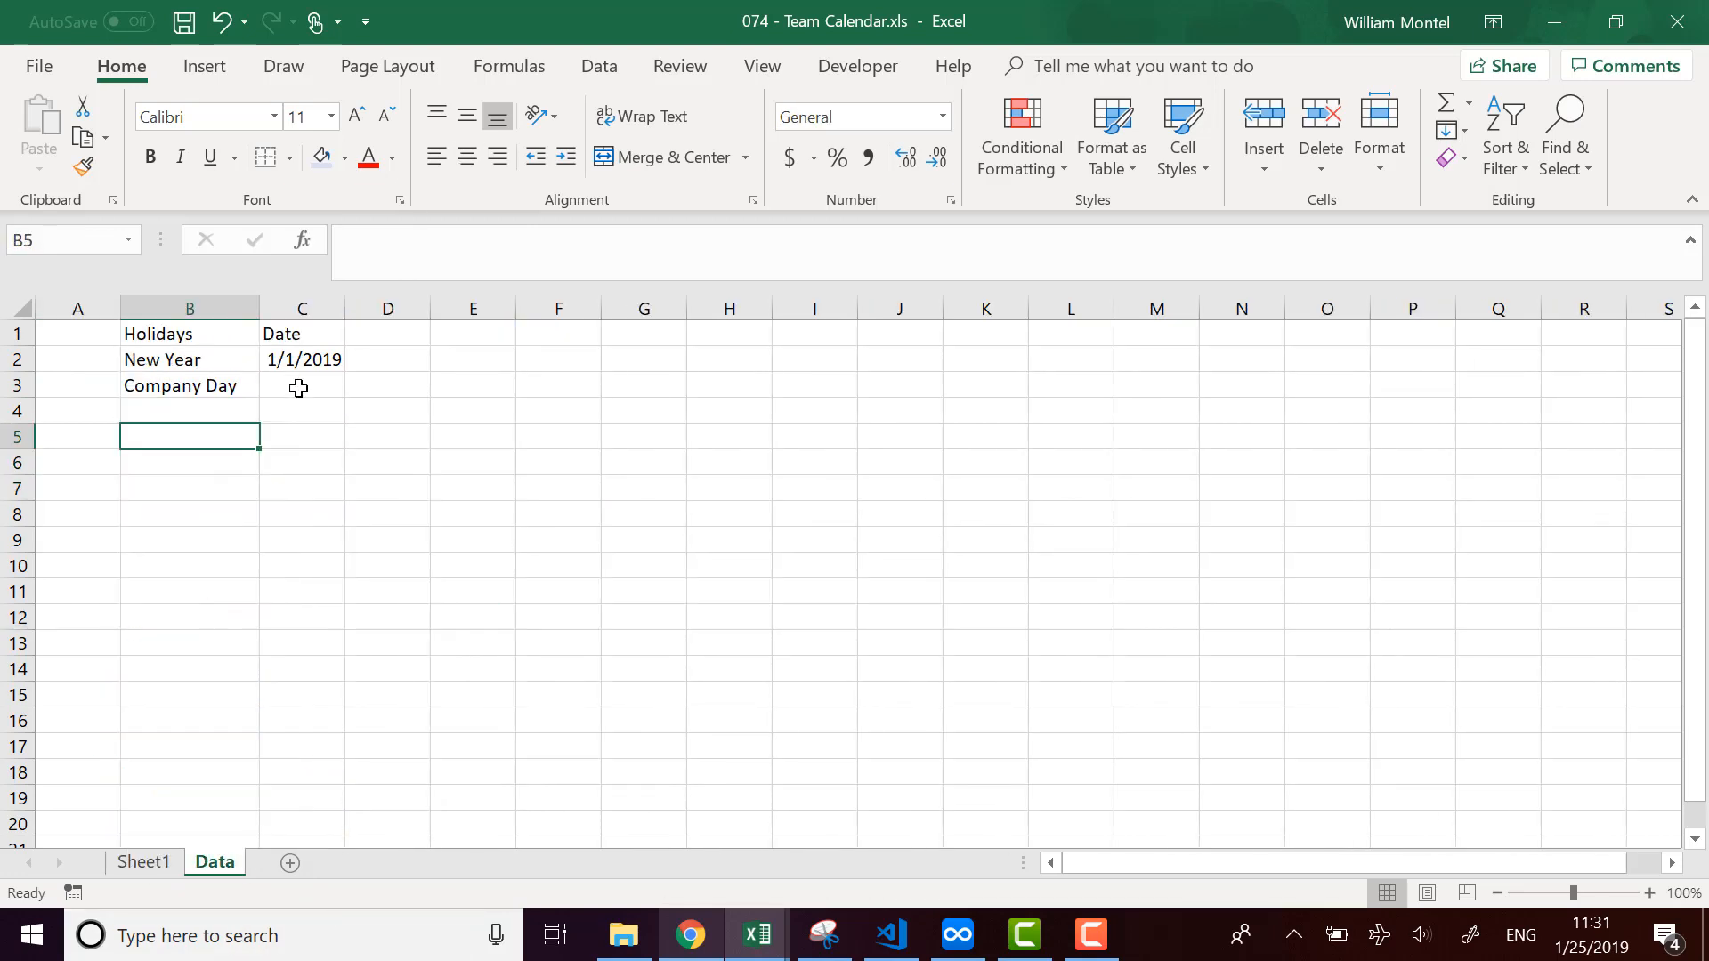
left_click(291, 388)
type("1/11")
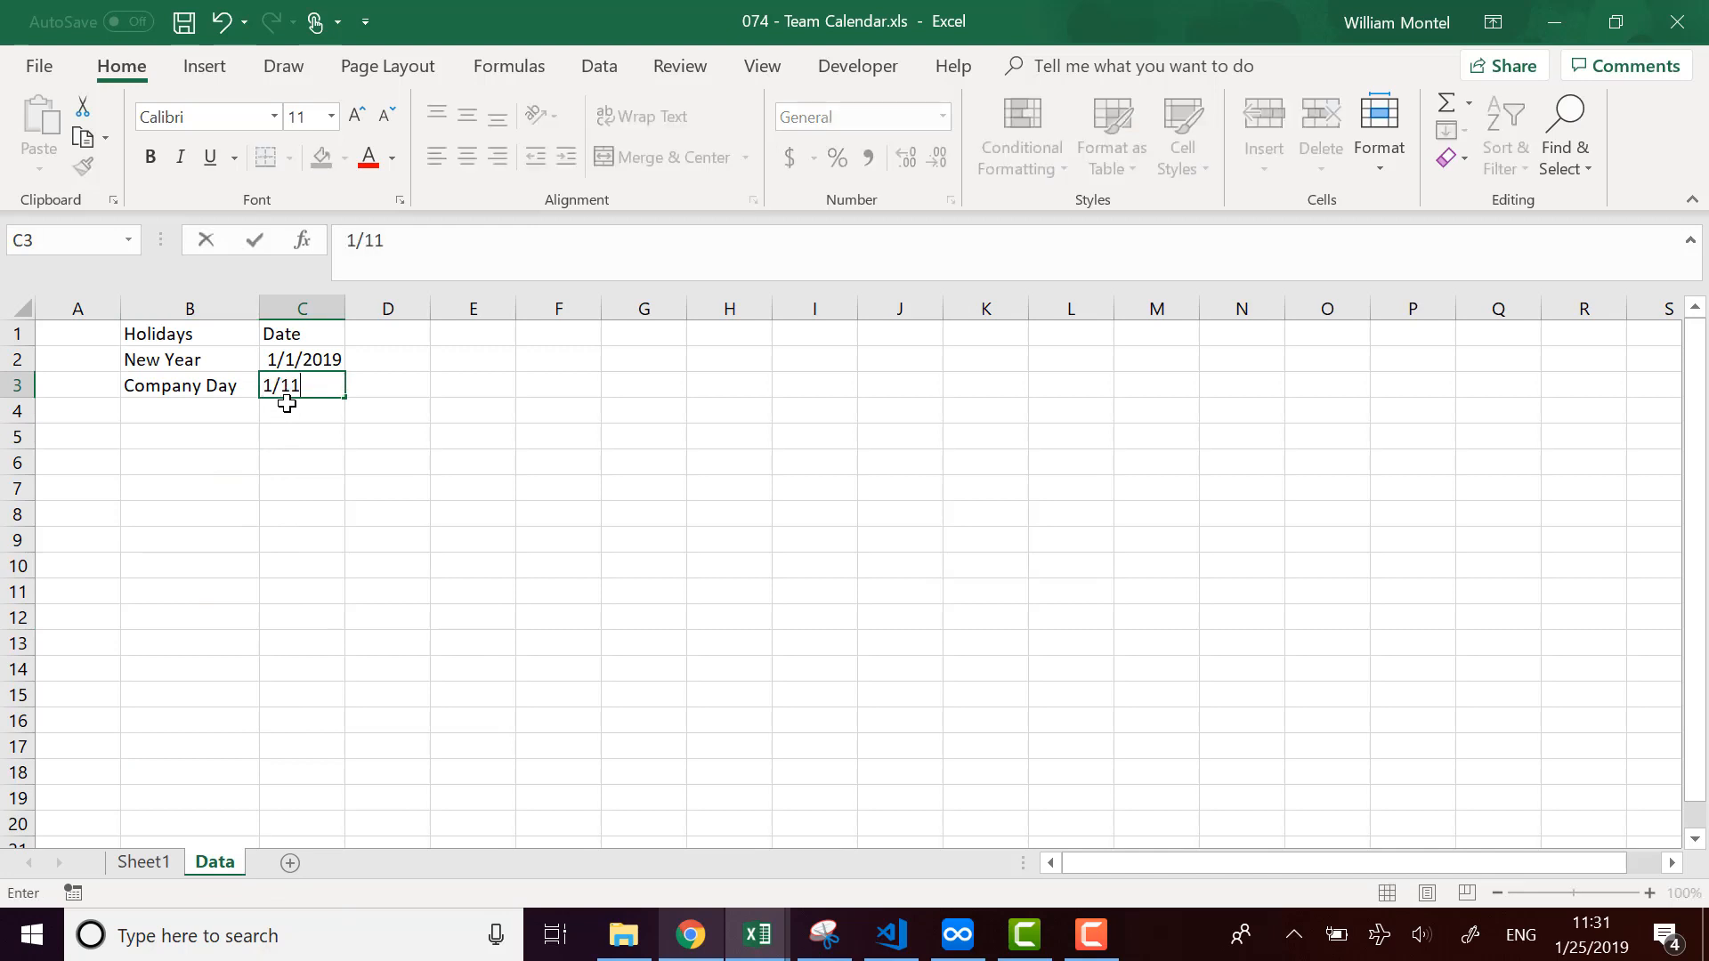
type("/2019")
key("Return")
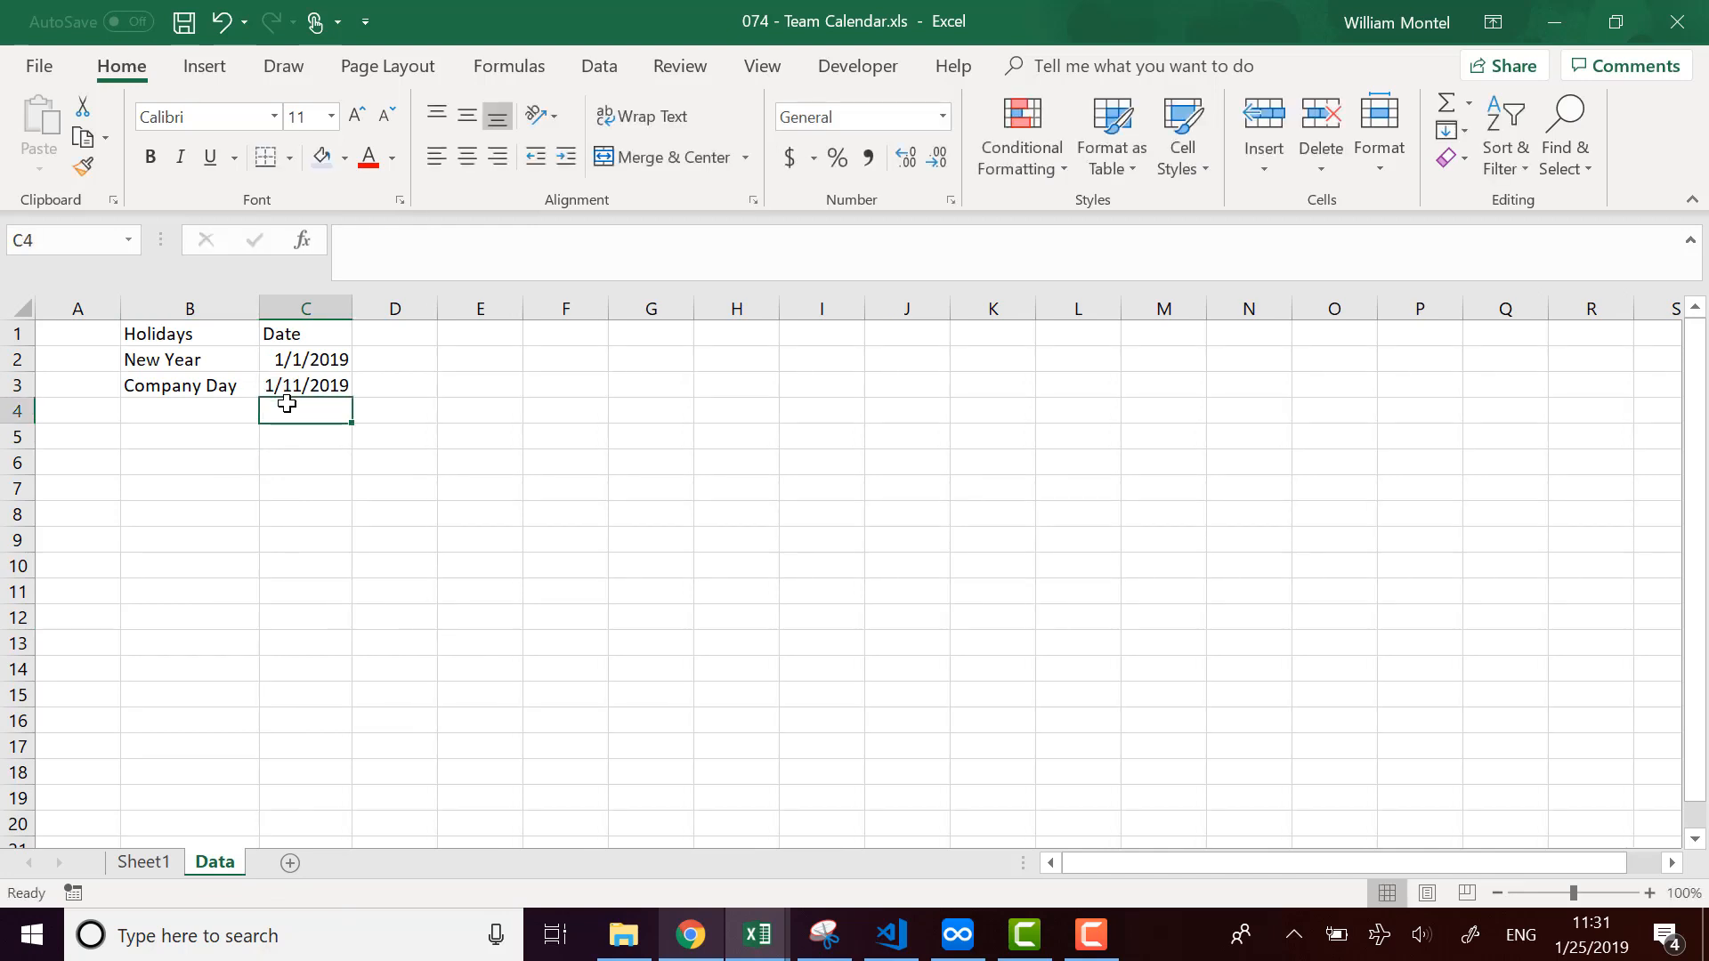
left_click_drag(352, 309, 367, 308)
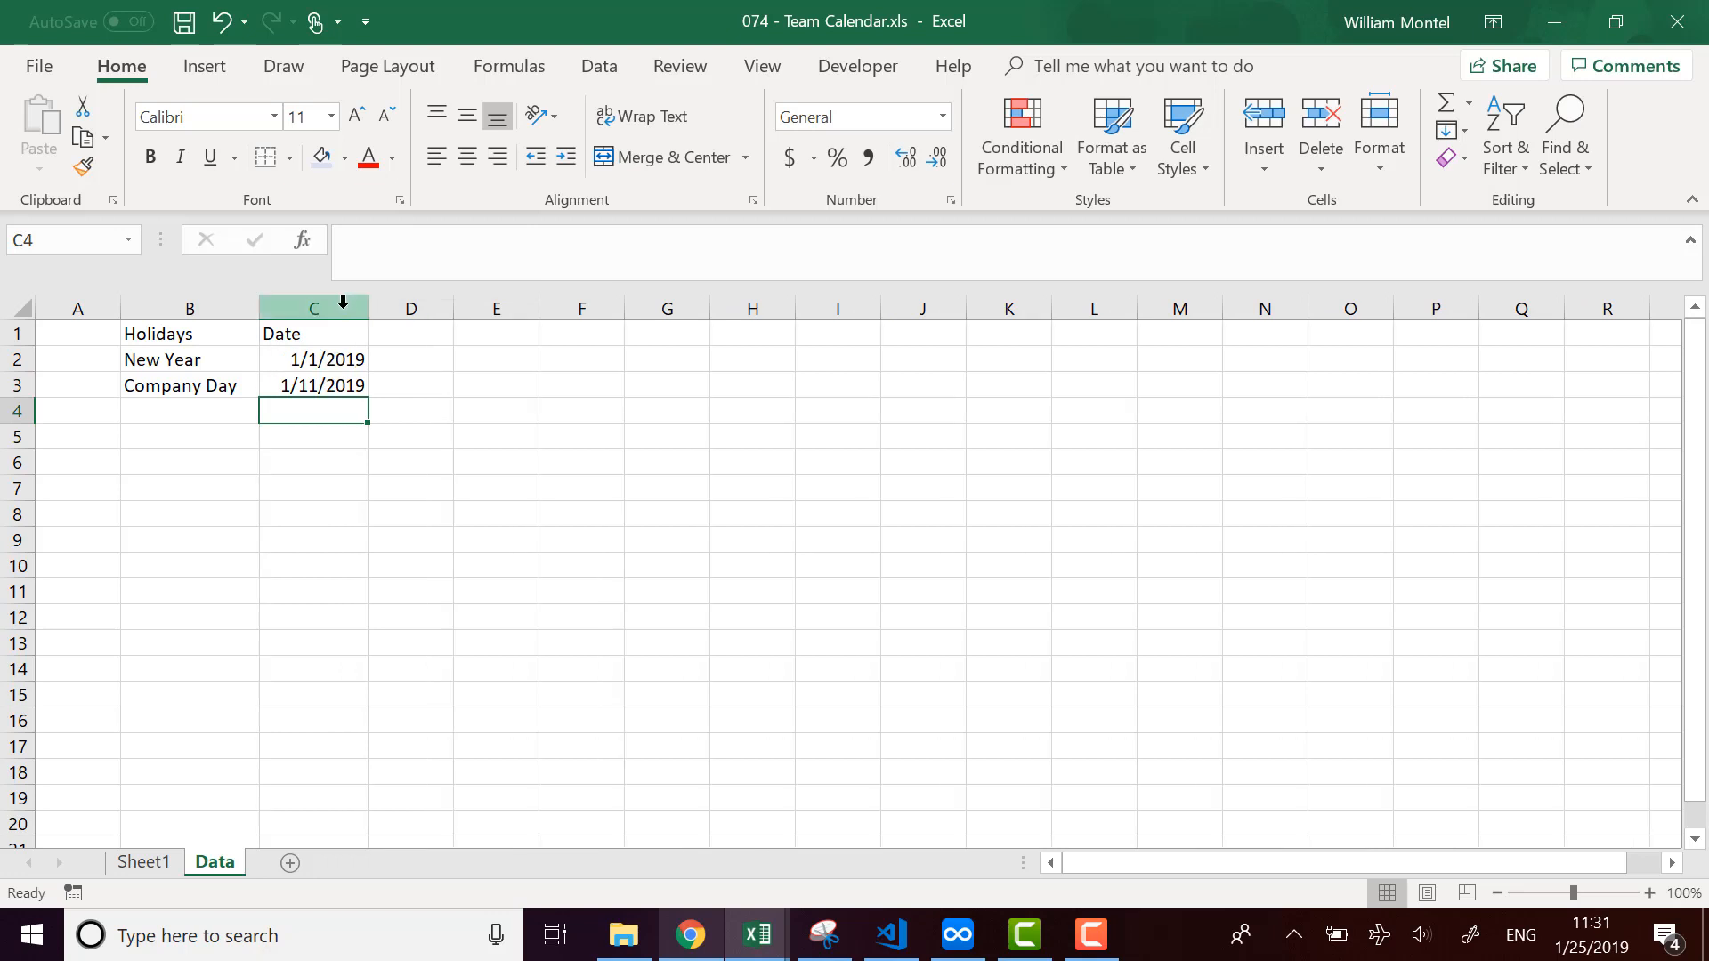
Format column C as Long Date and autofit its width.
left_click(343, 302)
left_click(942, 120)
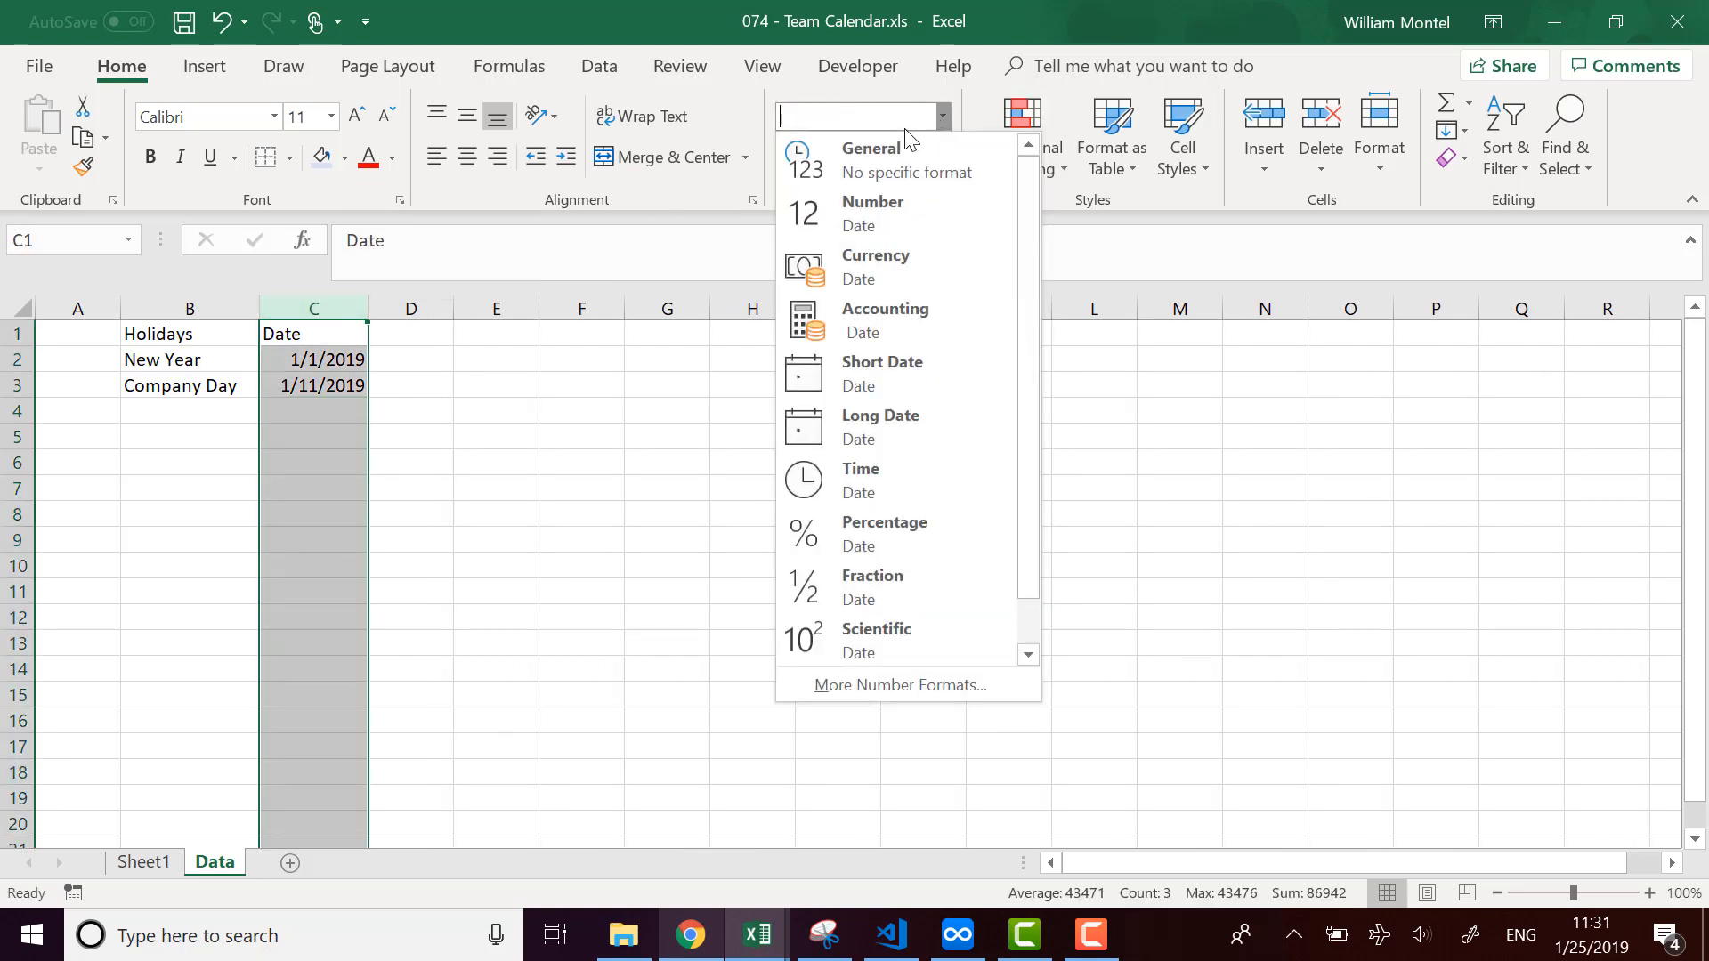
left_click(896, 432)
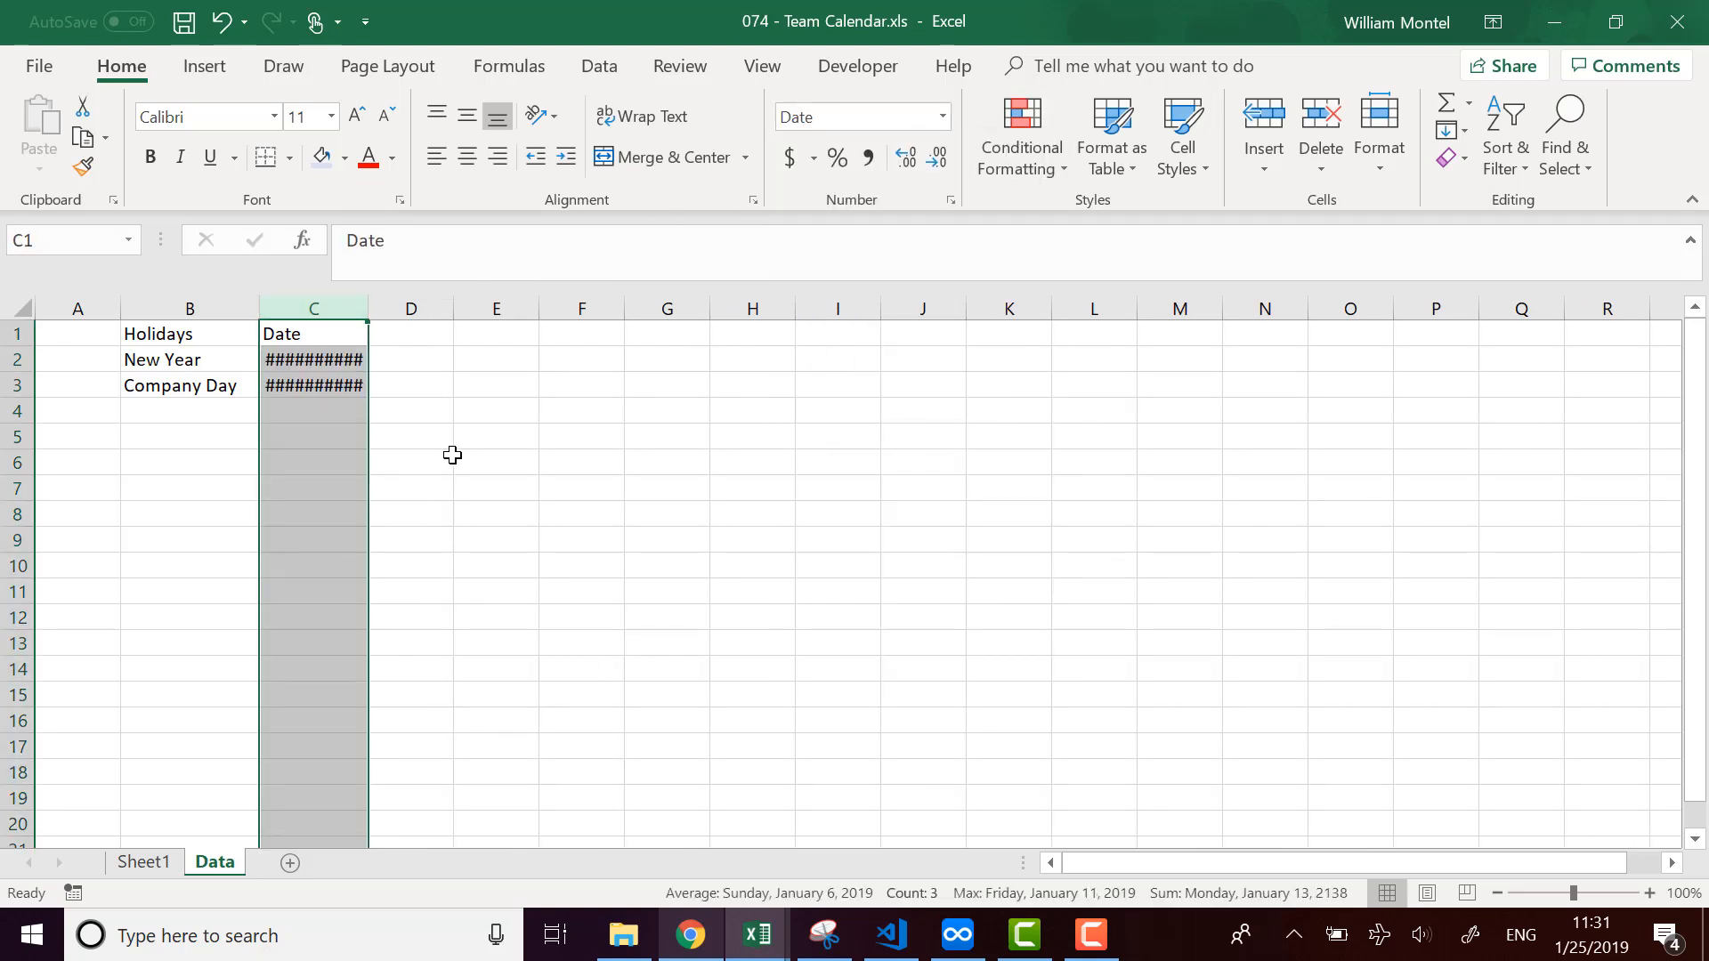
double_click(369, 312)
left_click_drag(381, 412, 338, 536)
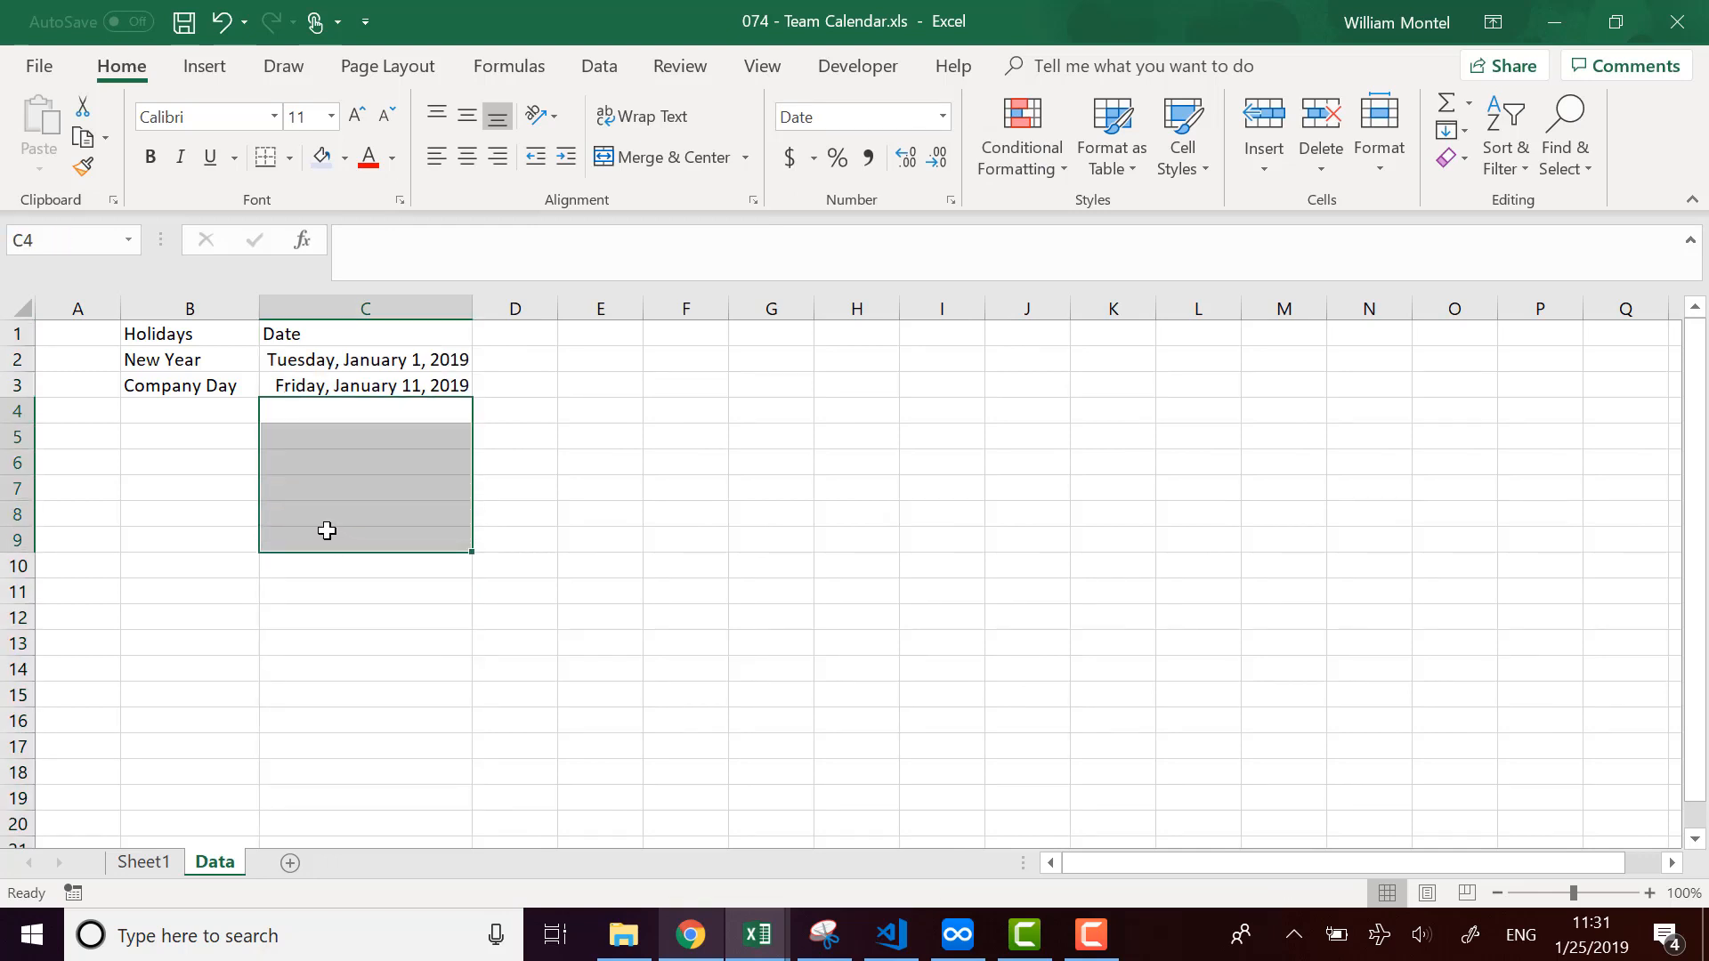
Make the headers in B1:C1 bold and center the contents of columns B and C.
left_click_drag(217, 332, 413, 293)
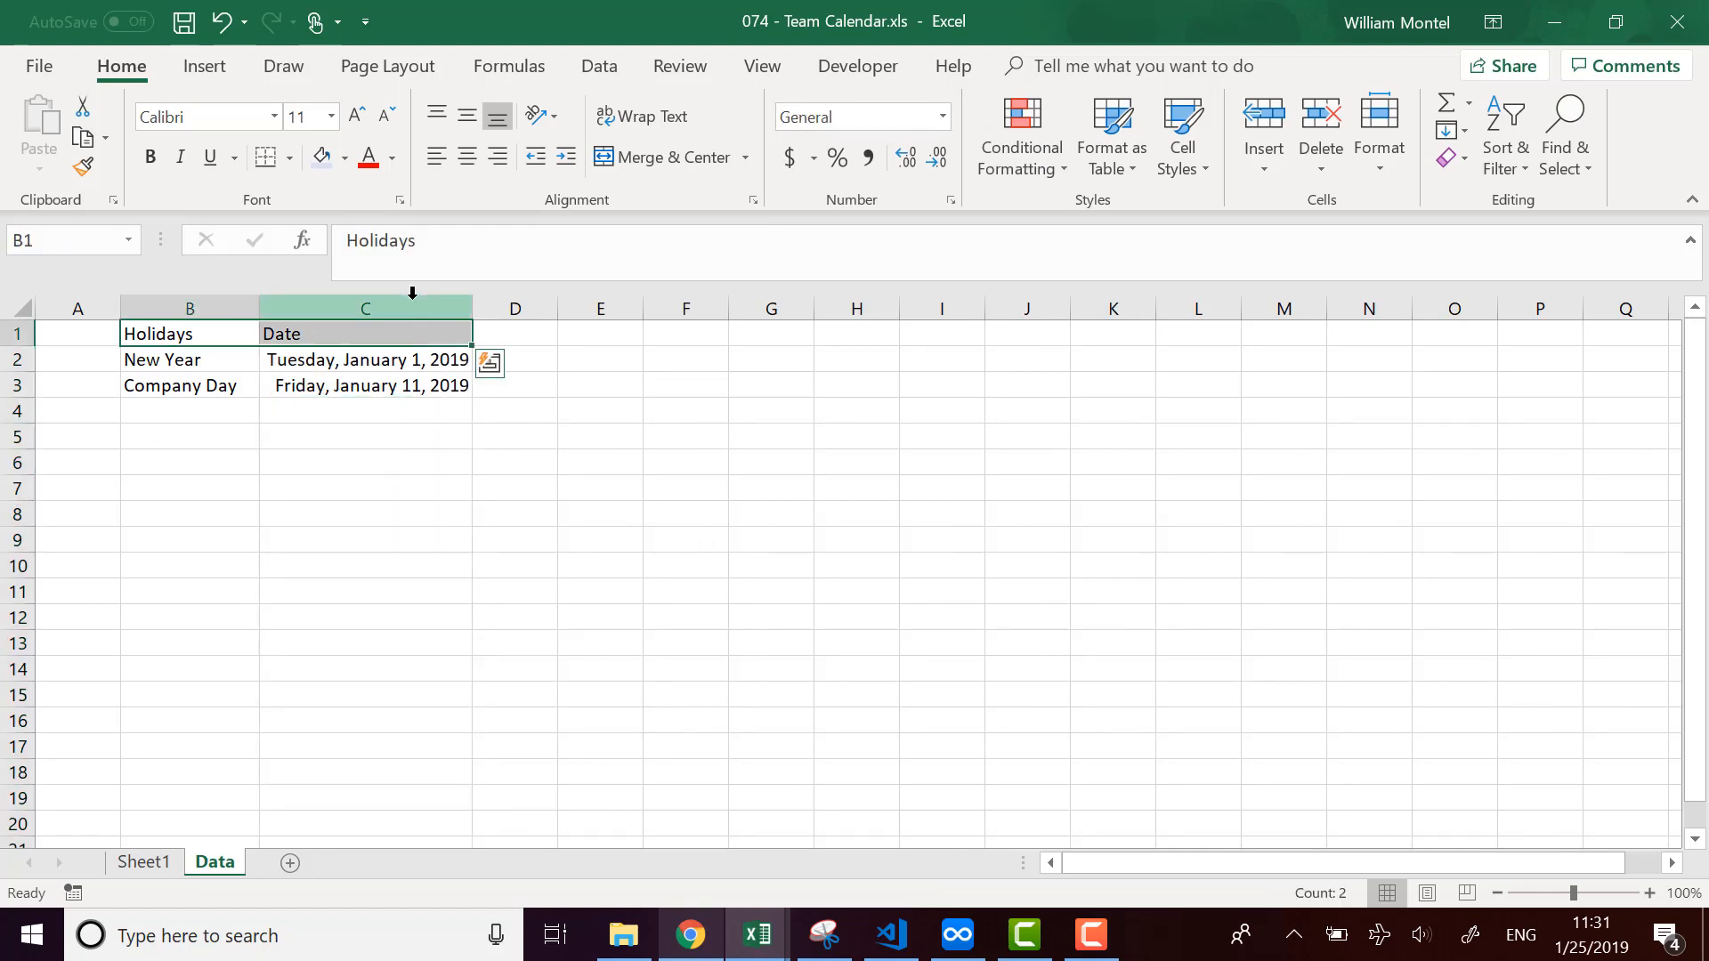
key("ctrl+b")
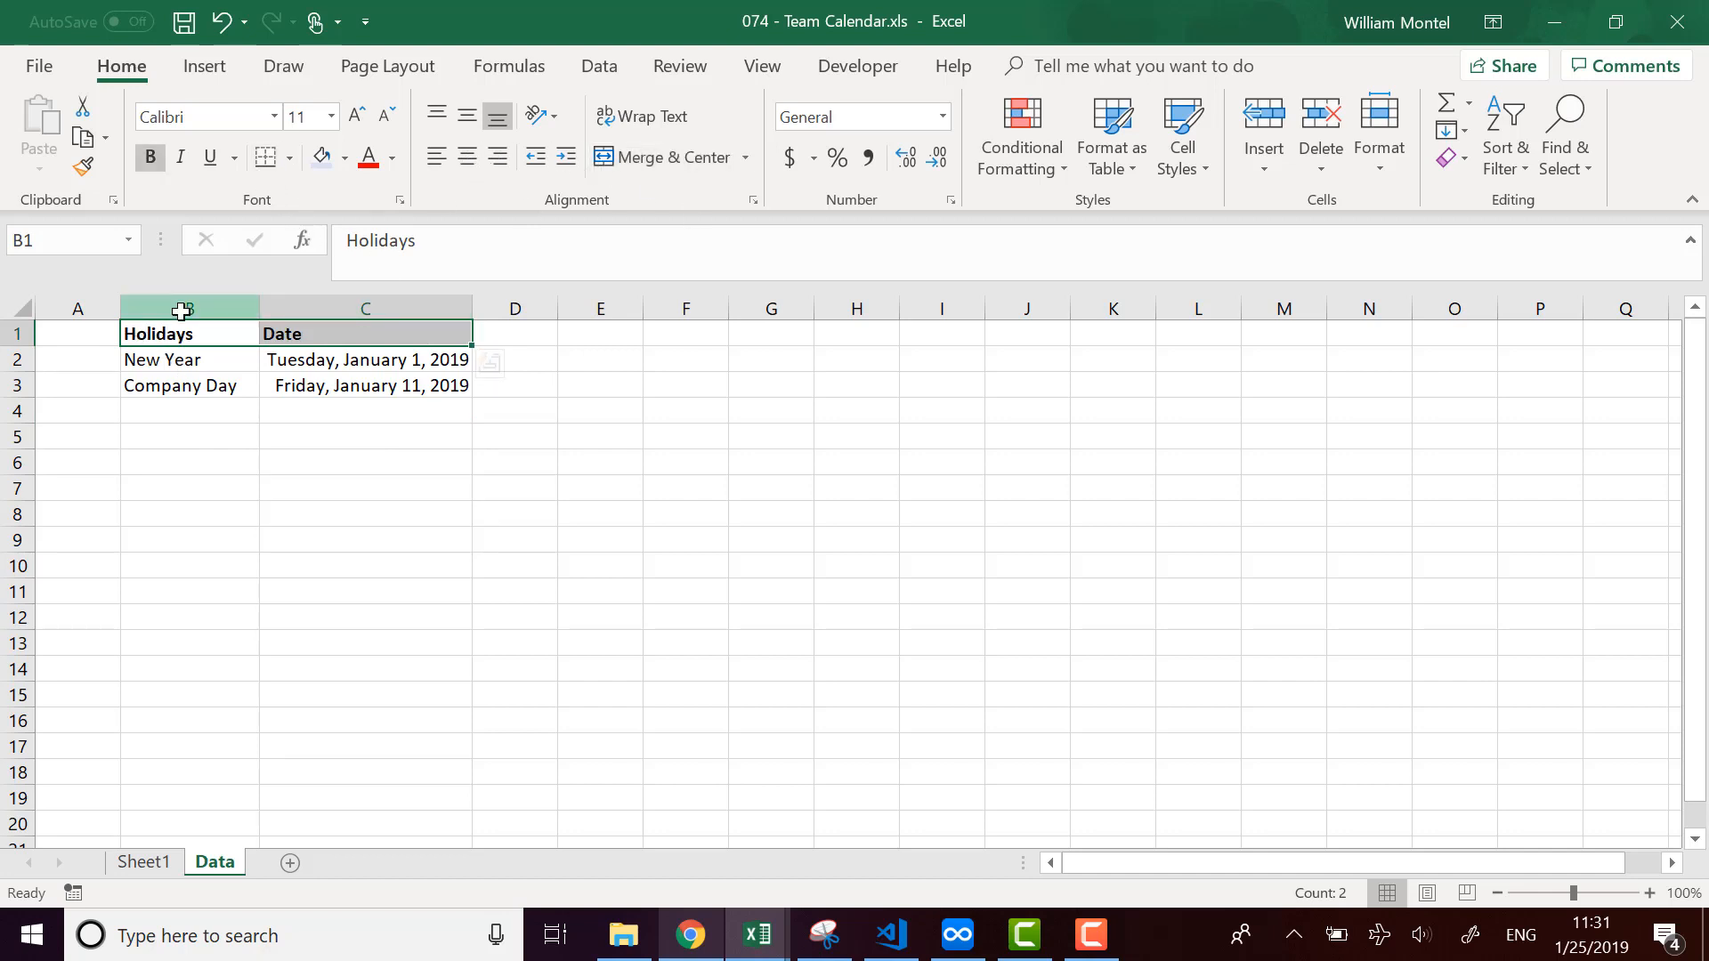
left_click_drag(179, 309, 365, 309)
left_click(466, 156)
left_click(274, 381)
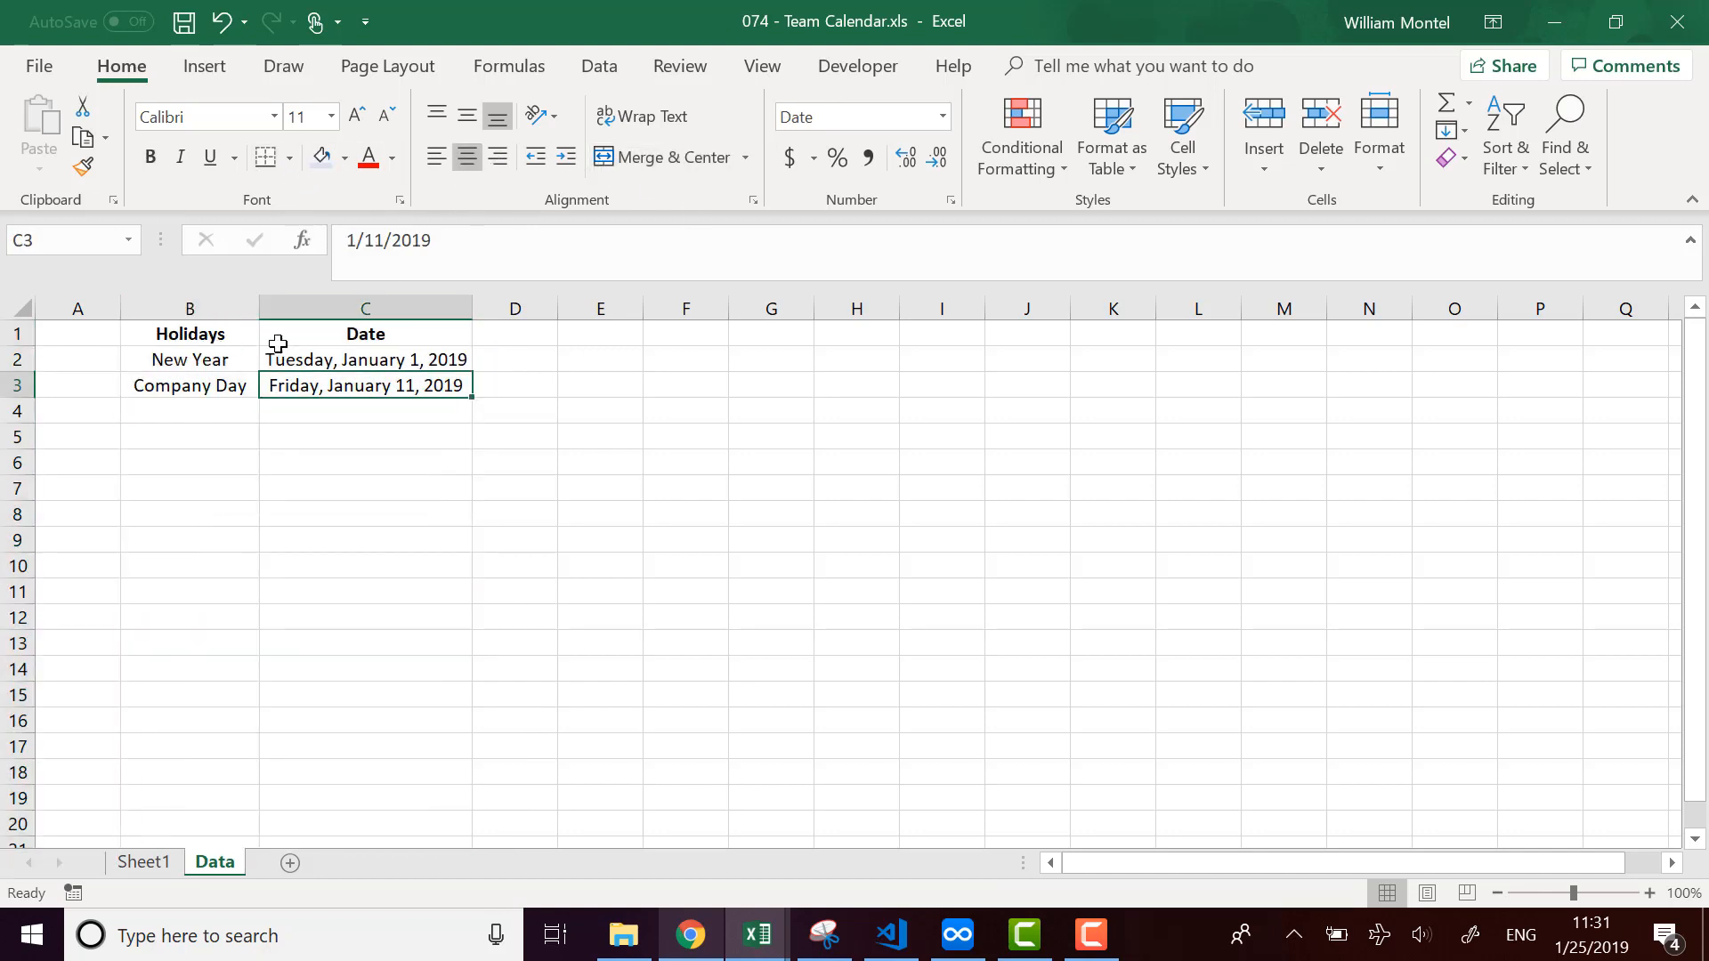
Apply the light blue fill to the Holidays and Date headers in B1:C1.
left_click_drag(230, 336, 287, 336)
left_click(322, 157)
left_click(524, 514)
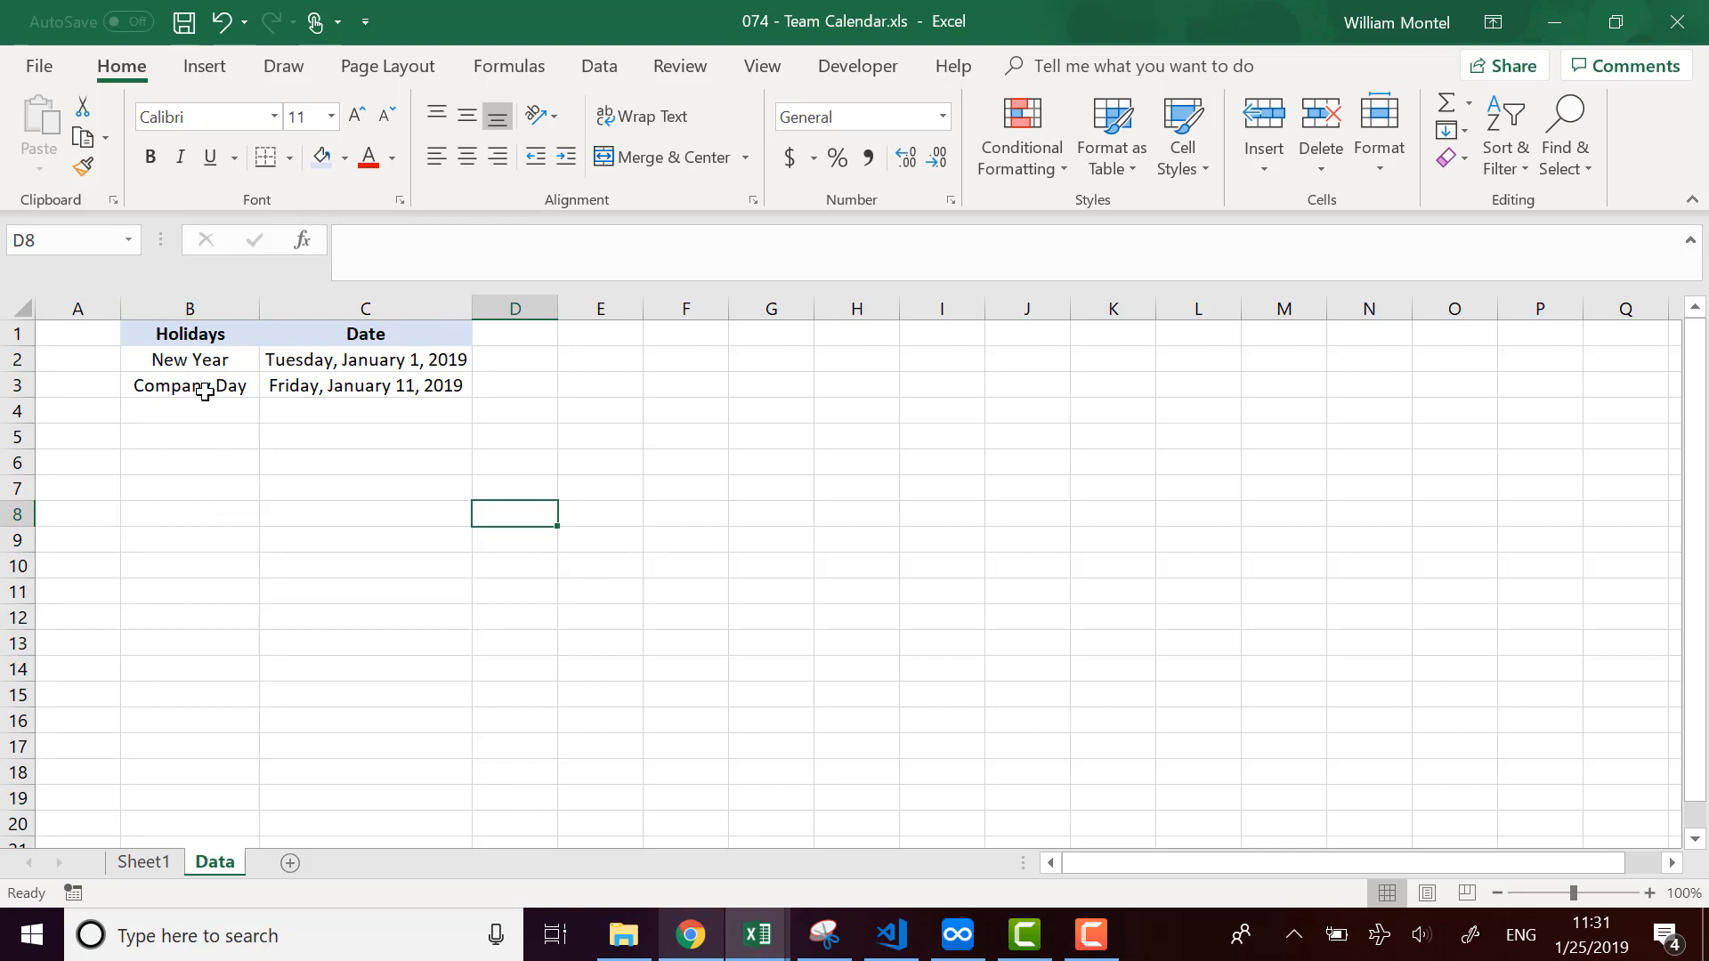
Add an outside border around the holiday list in B1:C18.
left_click_drag(192, 334, 400, 771)
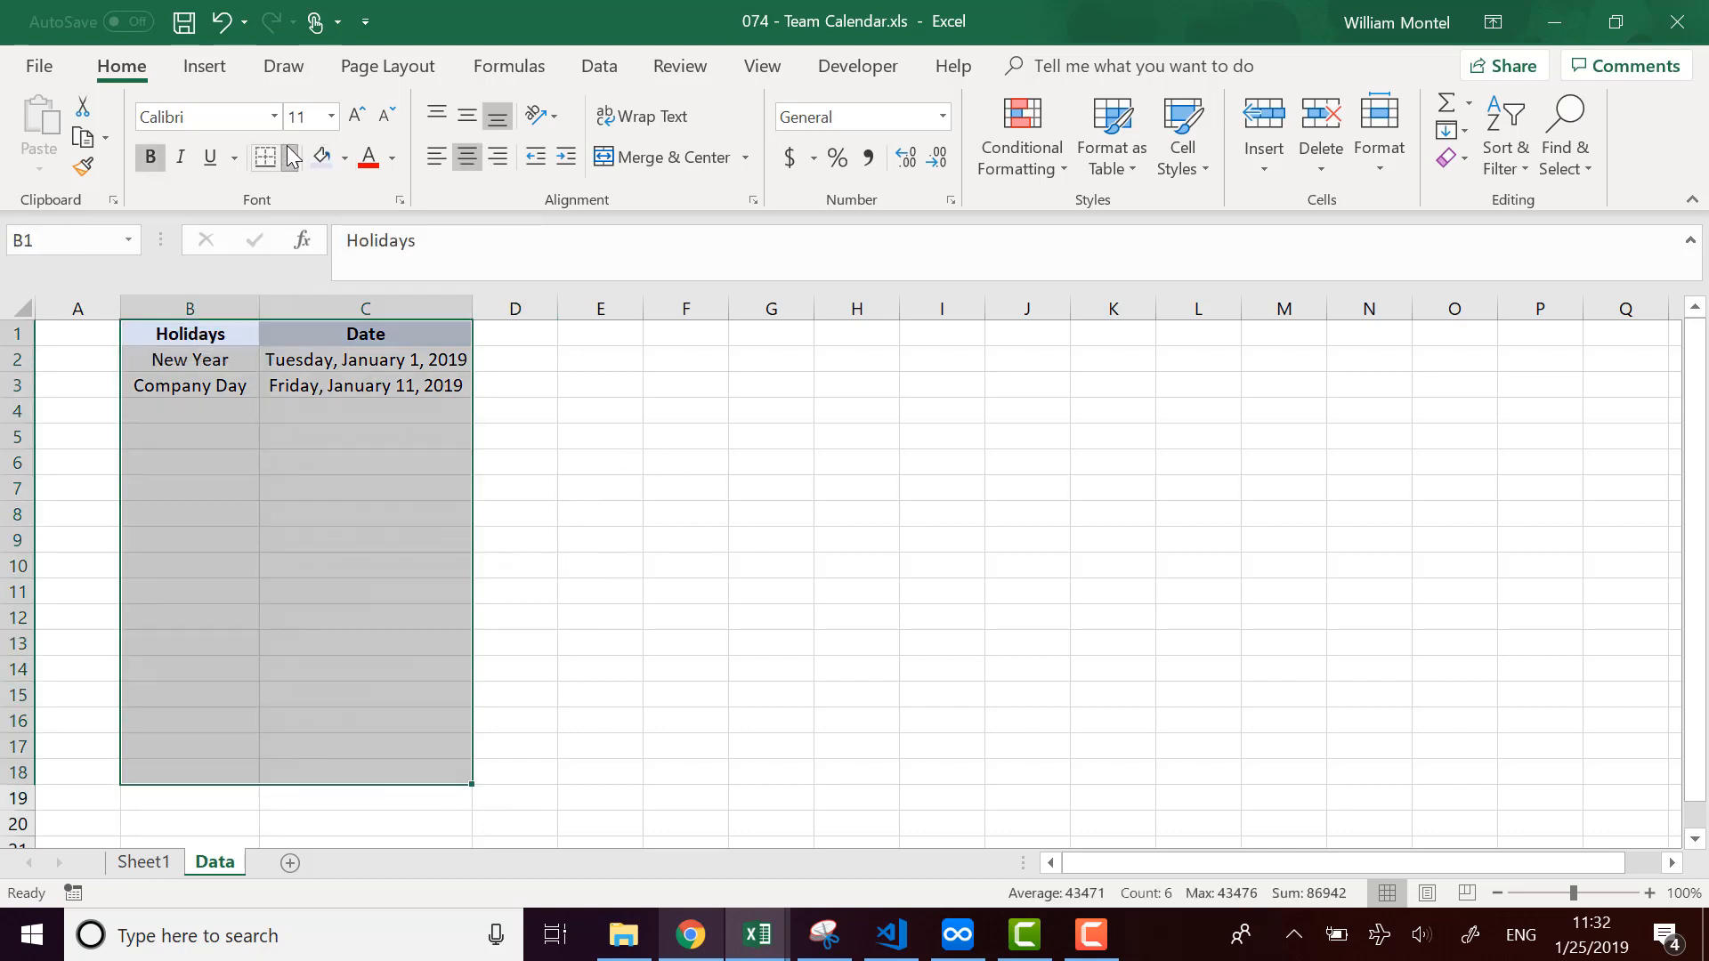
left_click(289, 158)
left_click(344, 418)
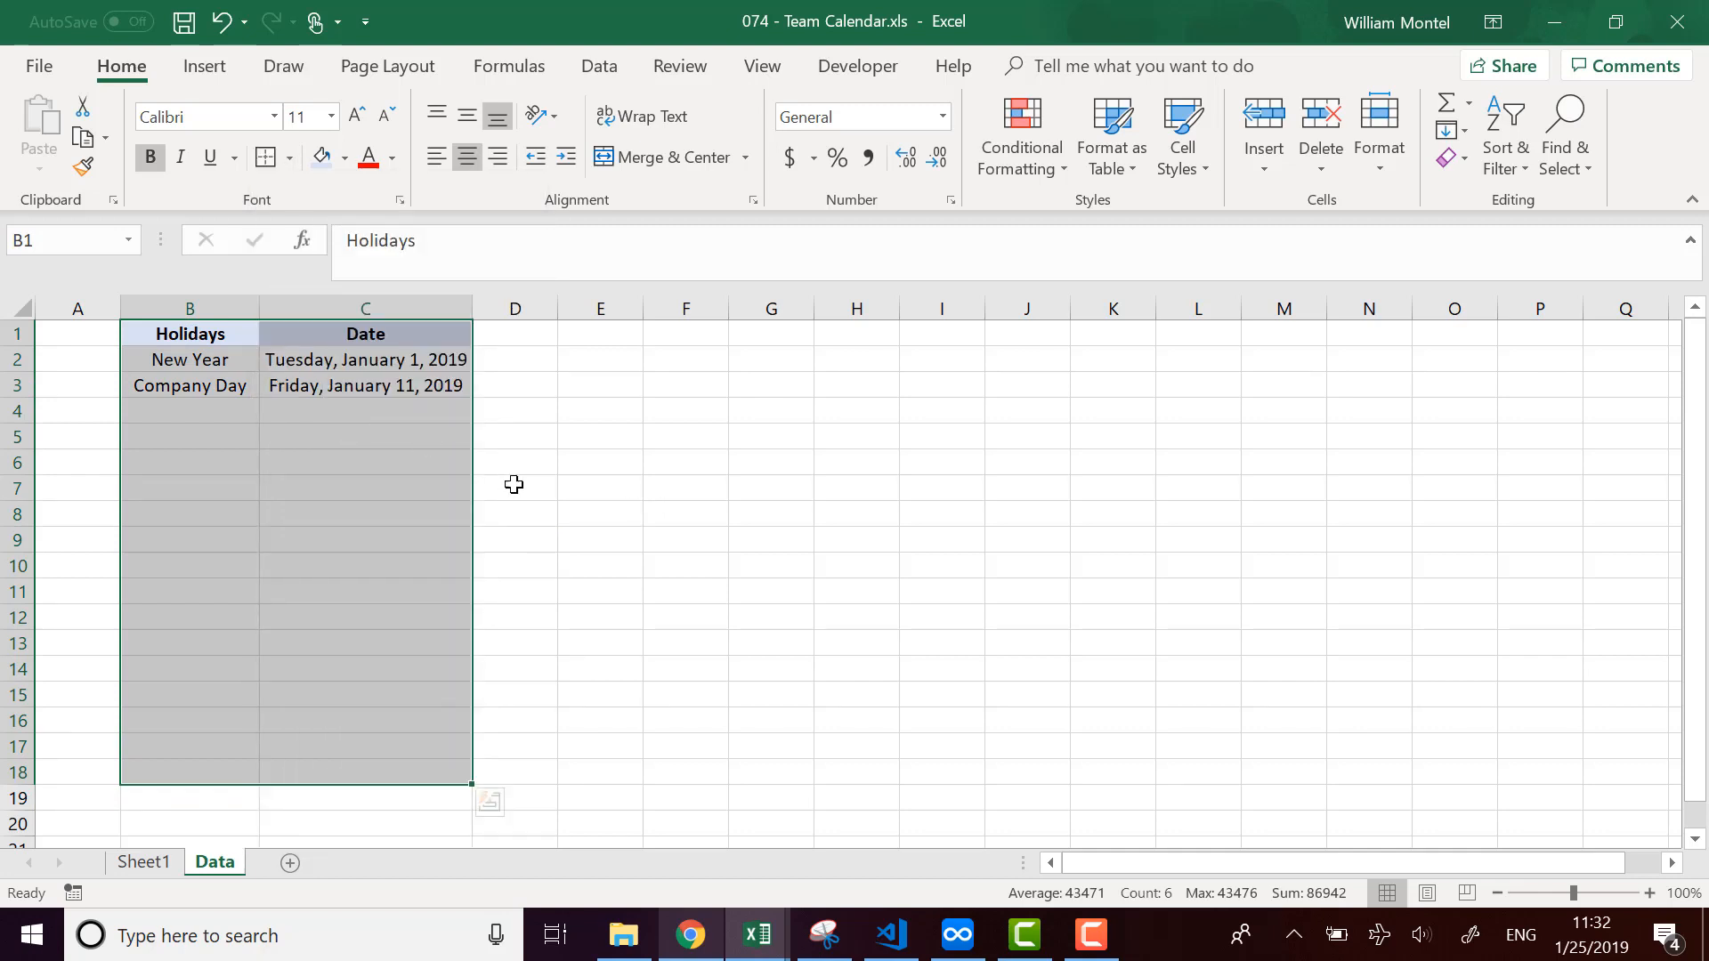
Define the name holidays for the whole of columns B and C on the Data sheet.
left_click(73, 240)
left_click(432, 519)
left_click_drag(225, 306, 361, 308)
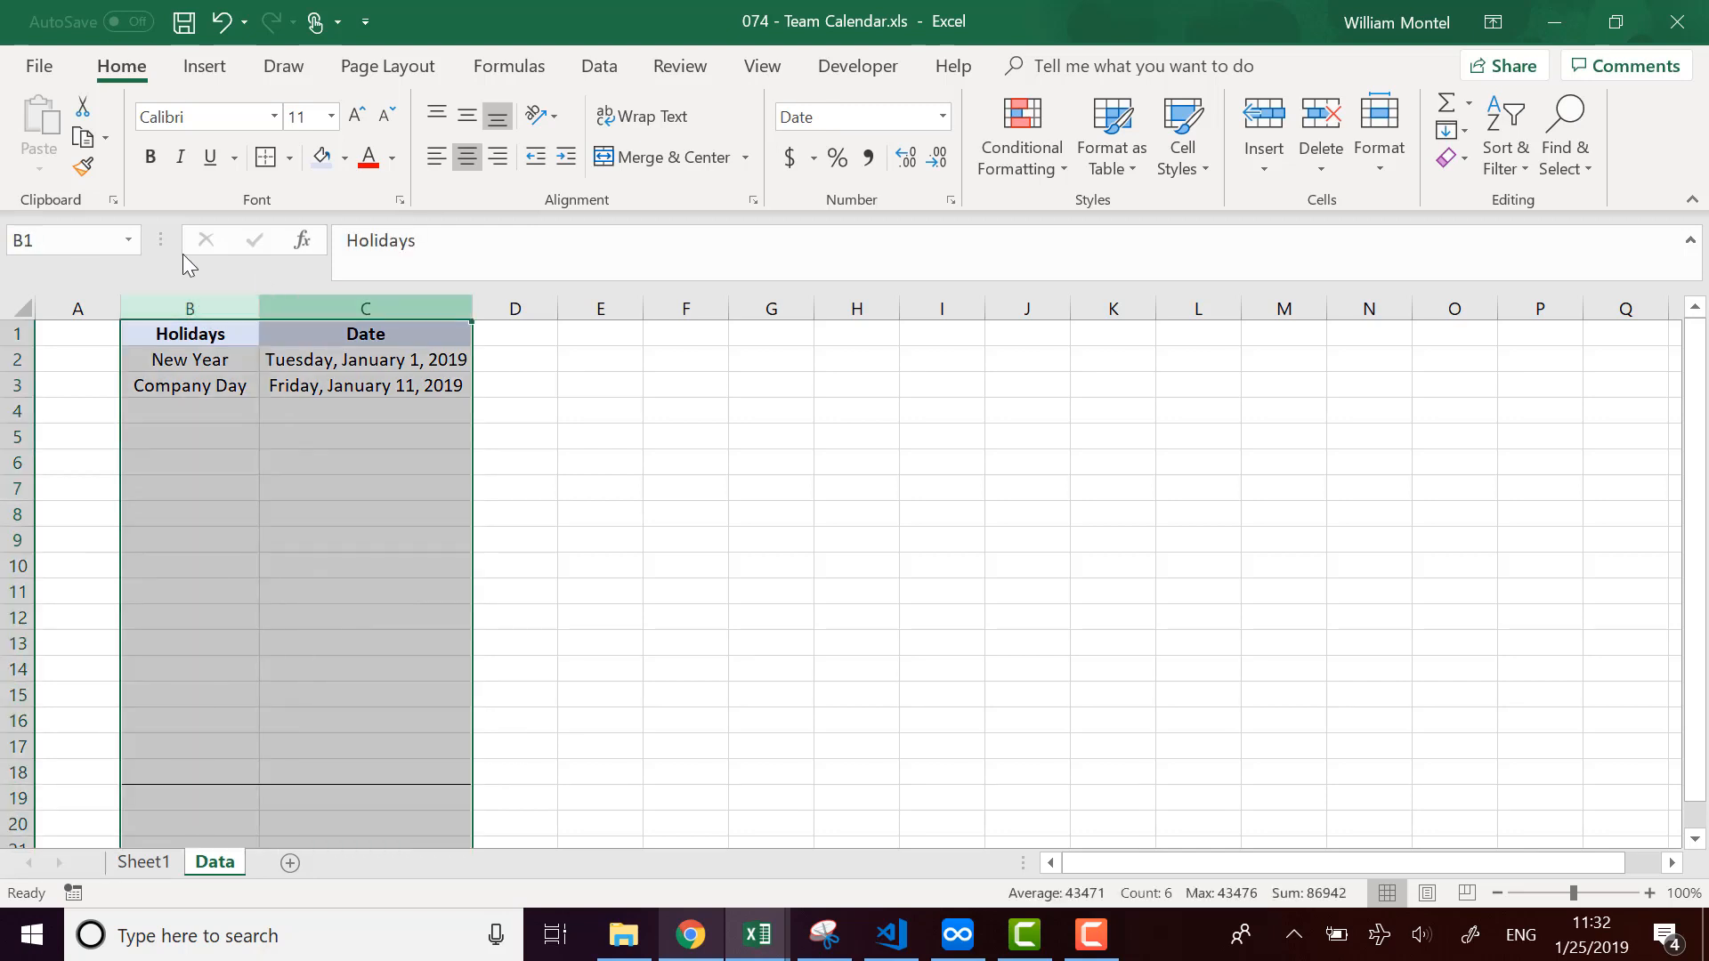
left_click(76, 240)
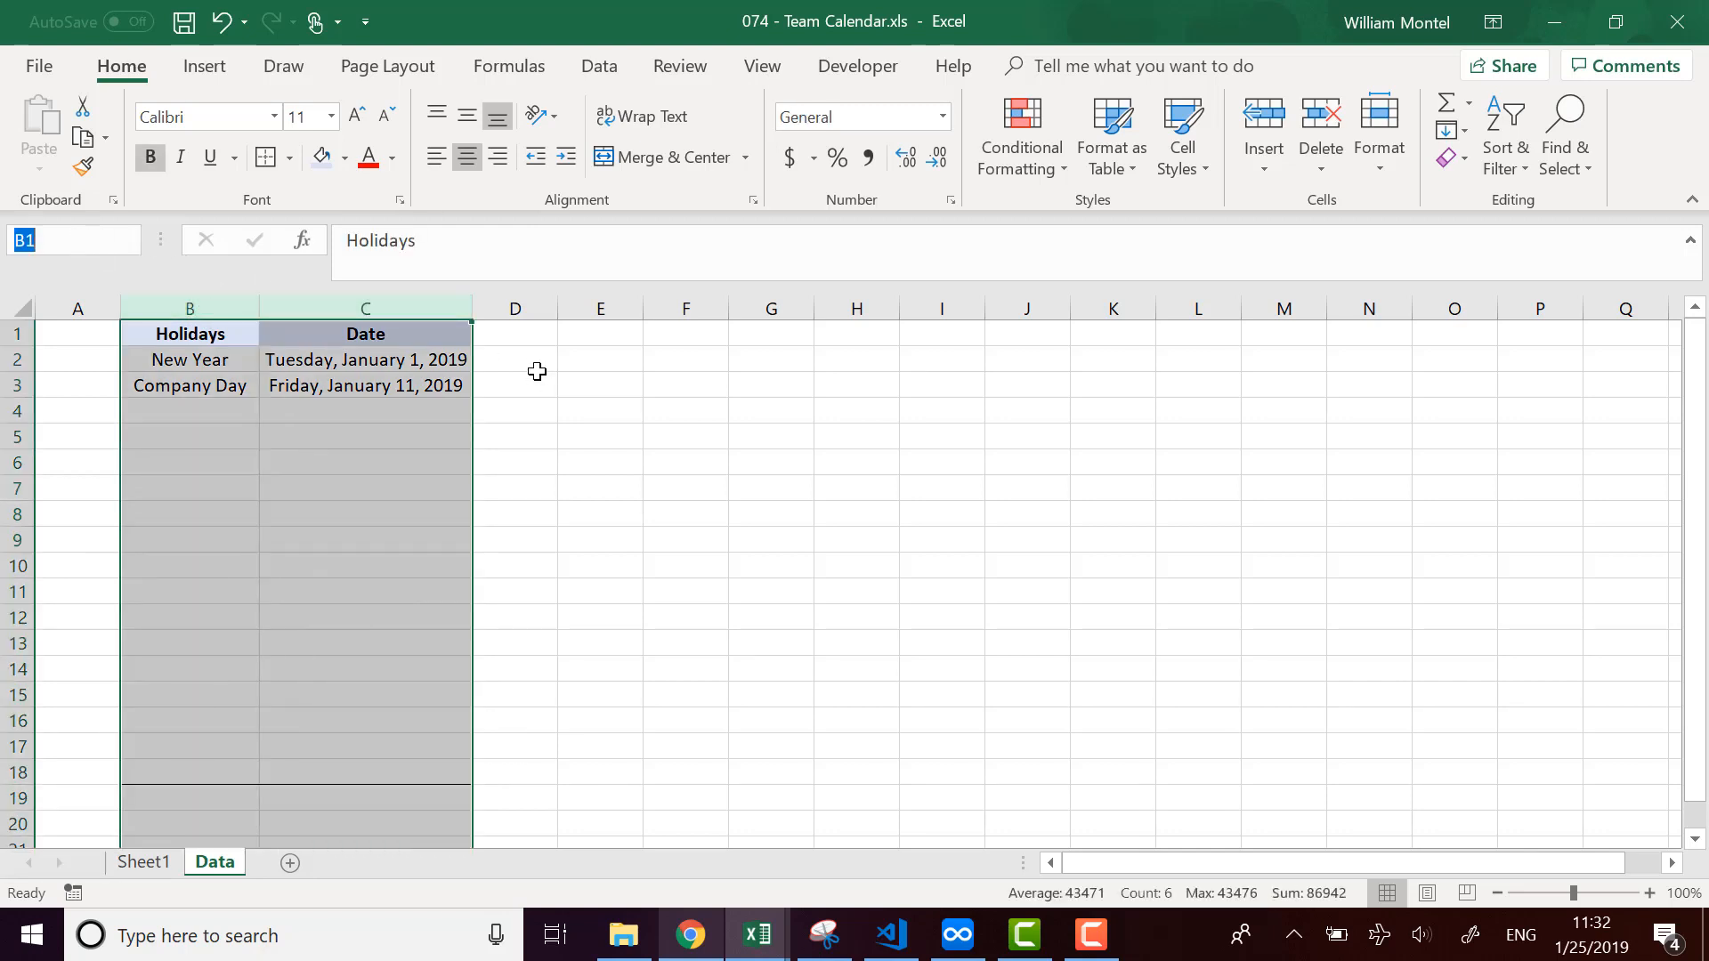
type("holidays")
key("Return")
left_click(649, 542)
left_click(628, 347)
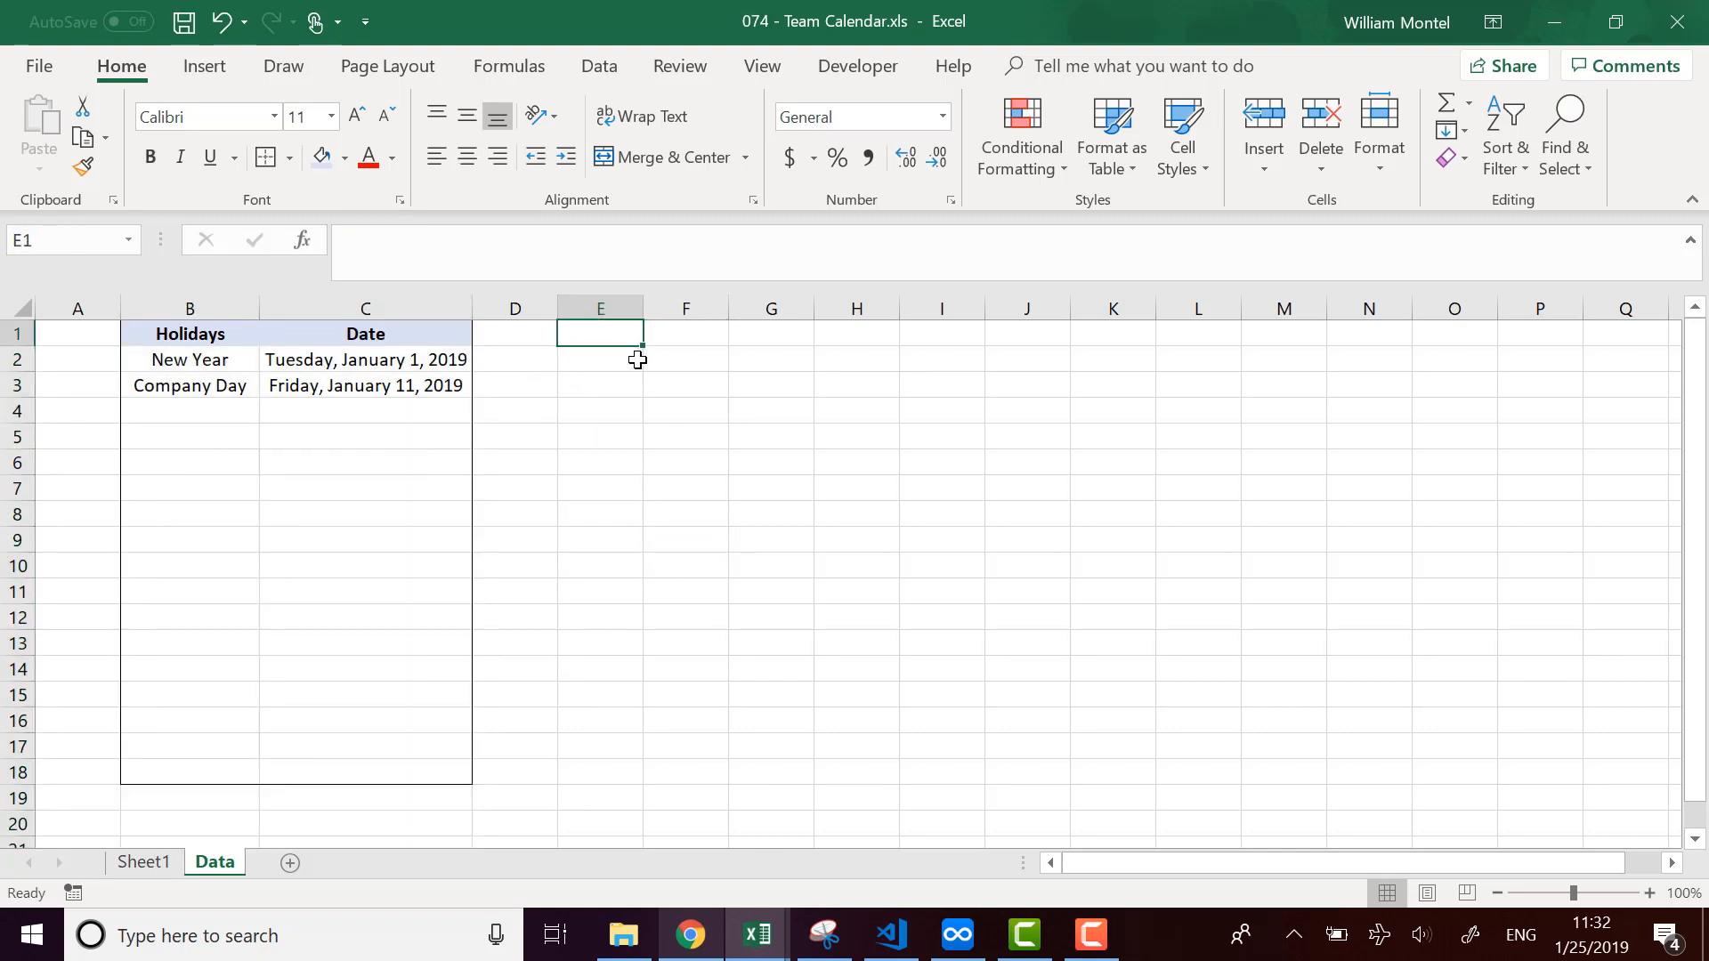
left_click(663, 436)
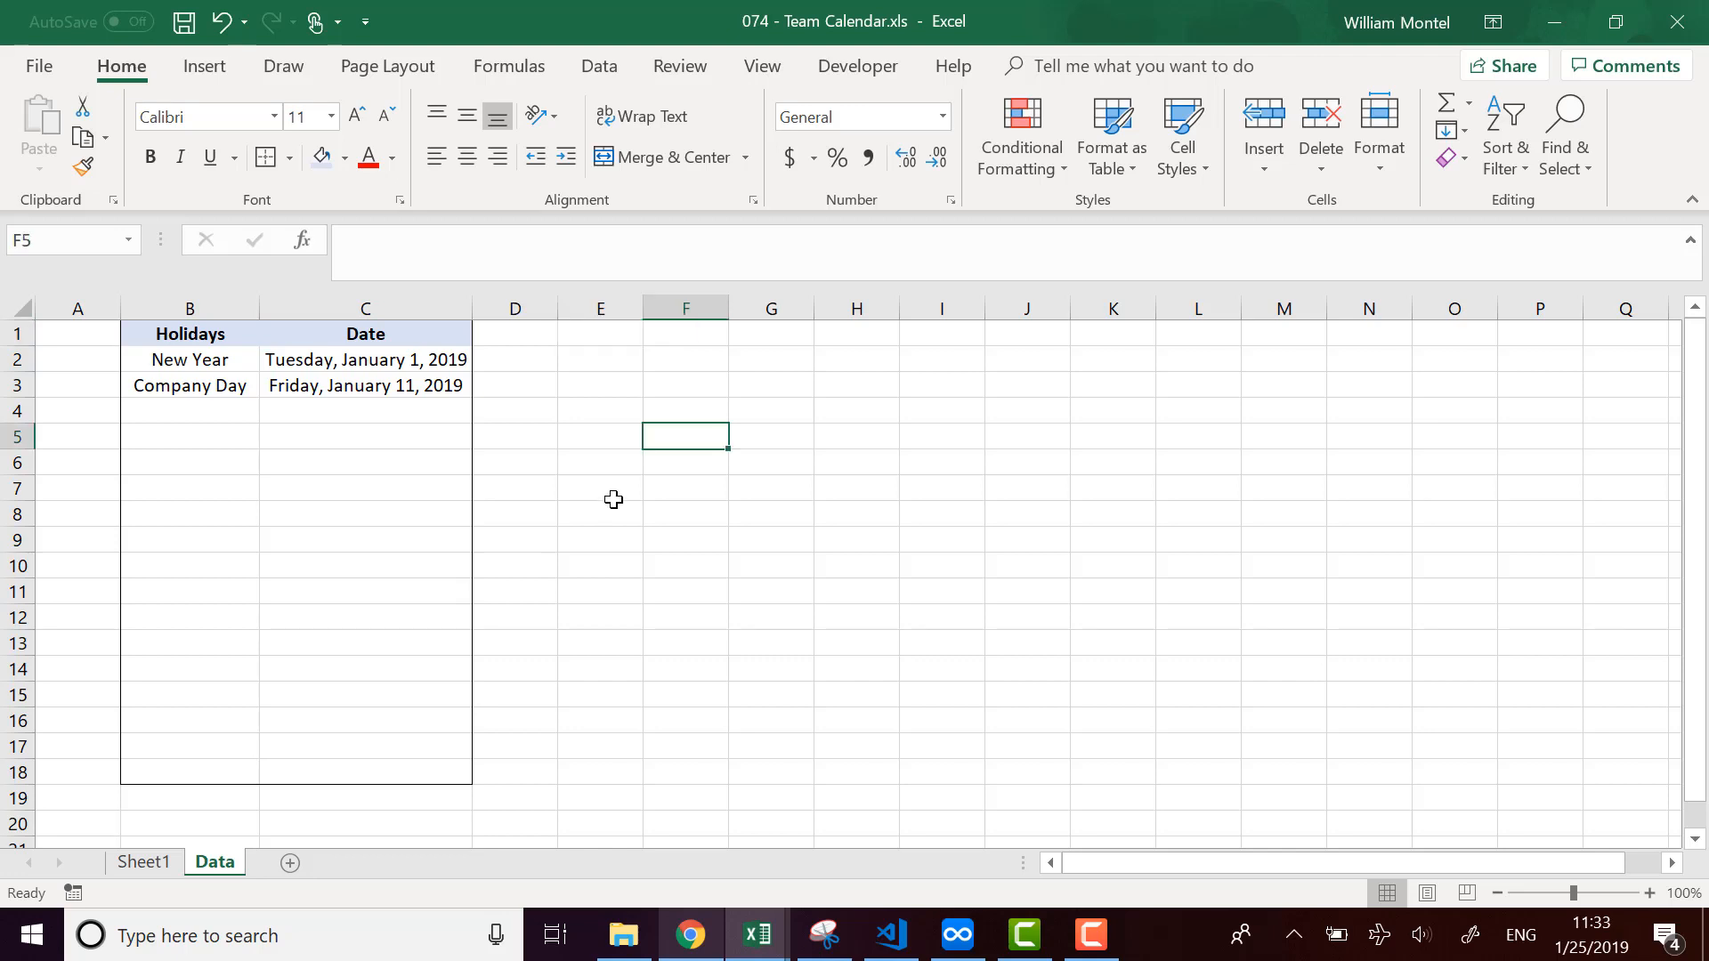
Enter the header Reasons in F1 of the Data sheet, in bold with the light blue header fill.
left_click(688, 330)
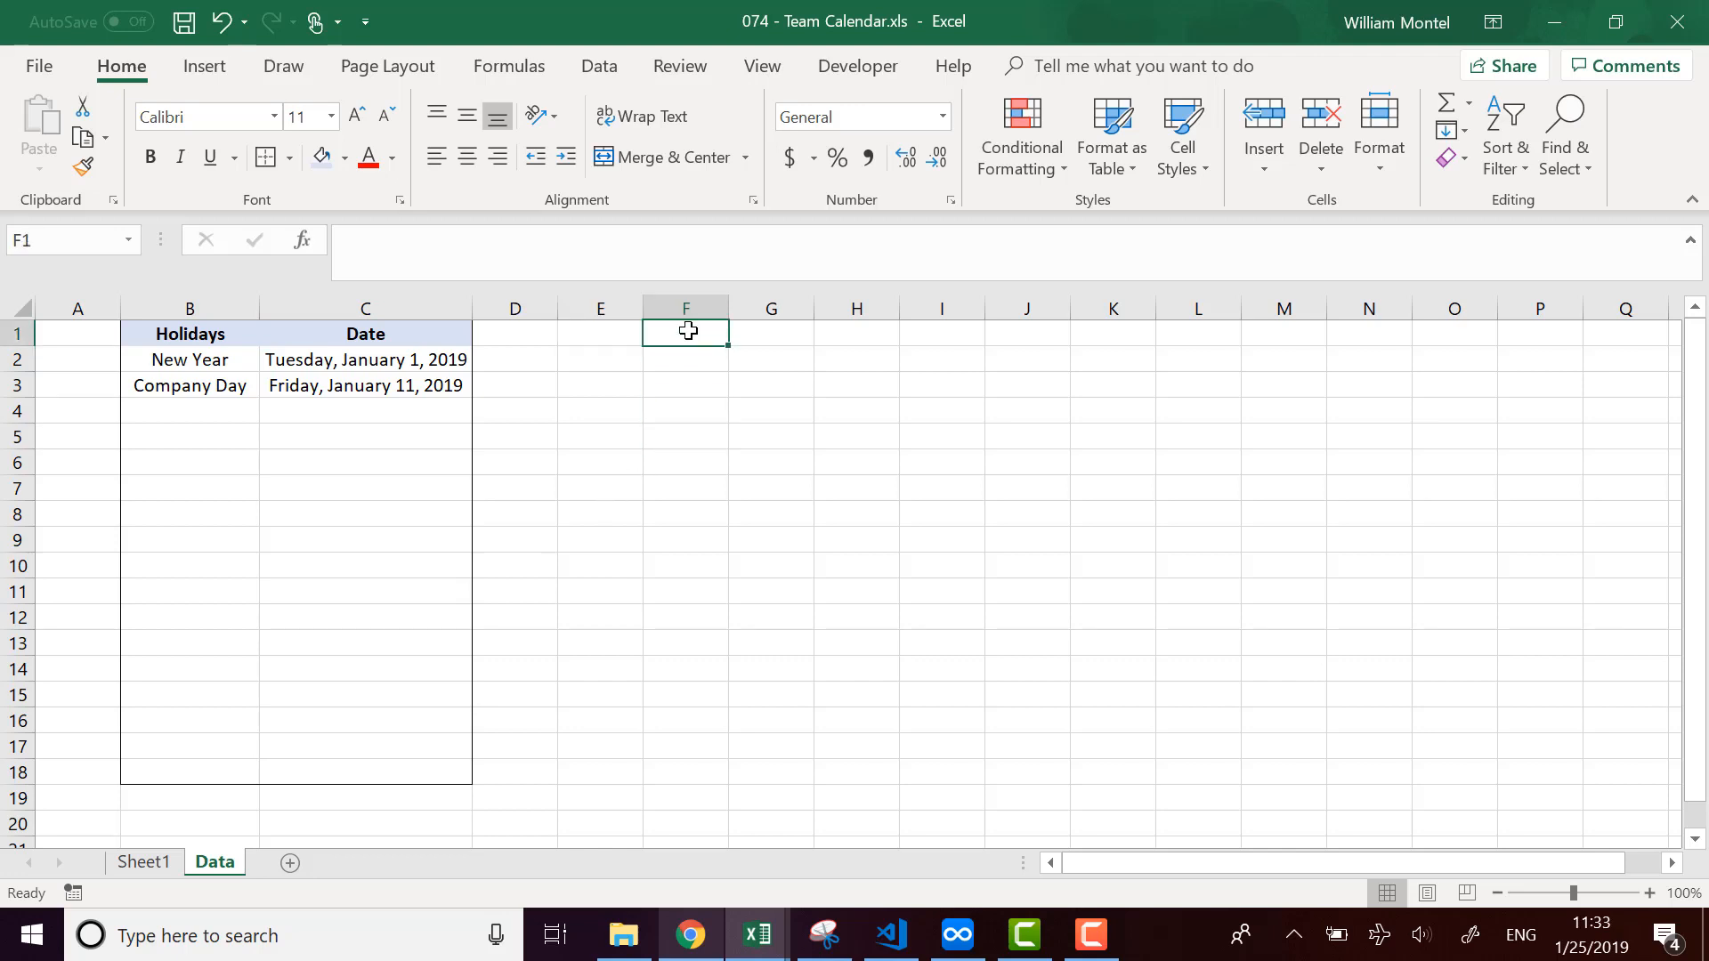
type("Reasons")
key("Return")
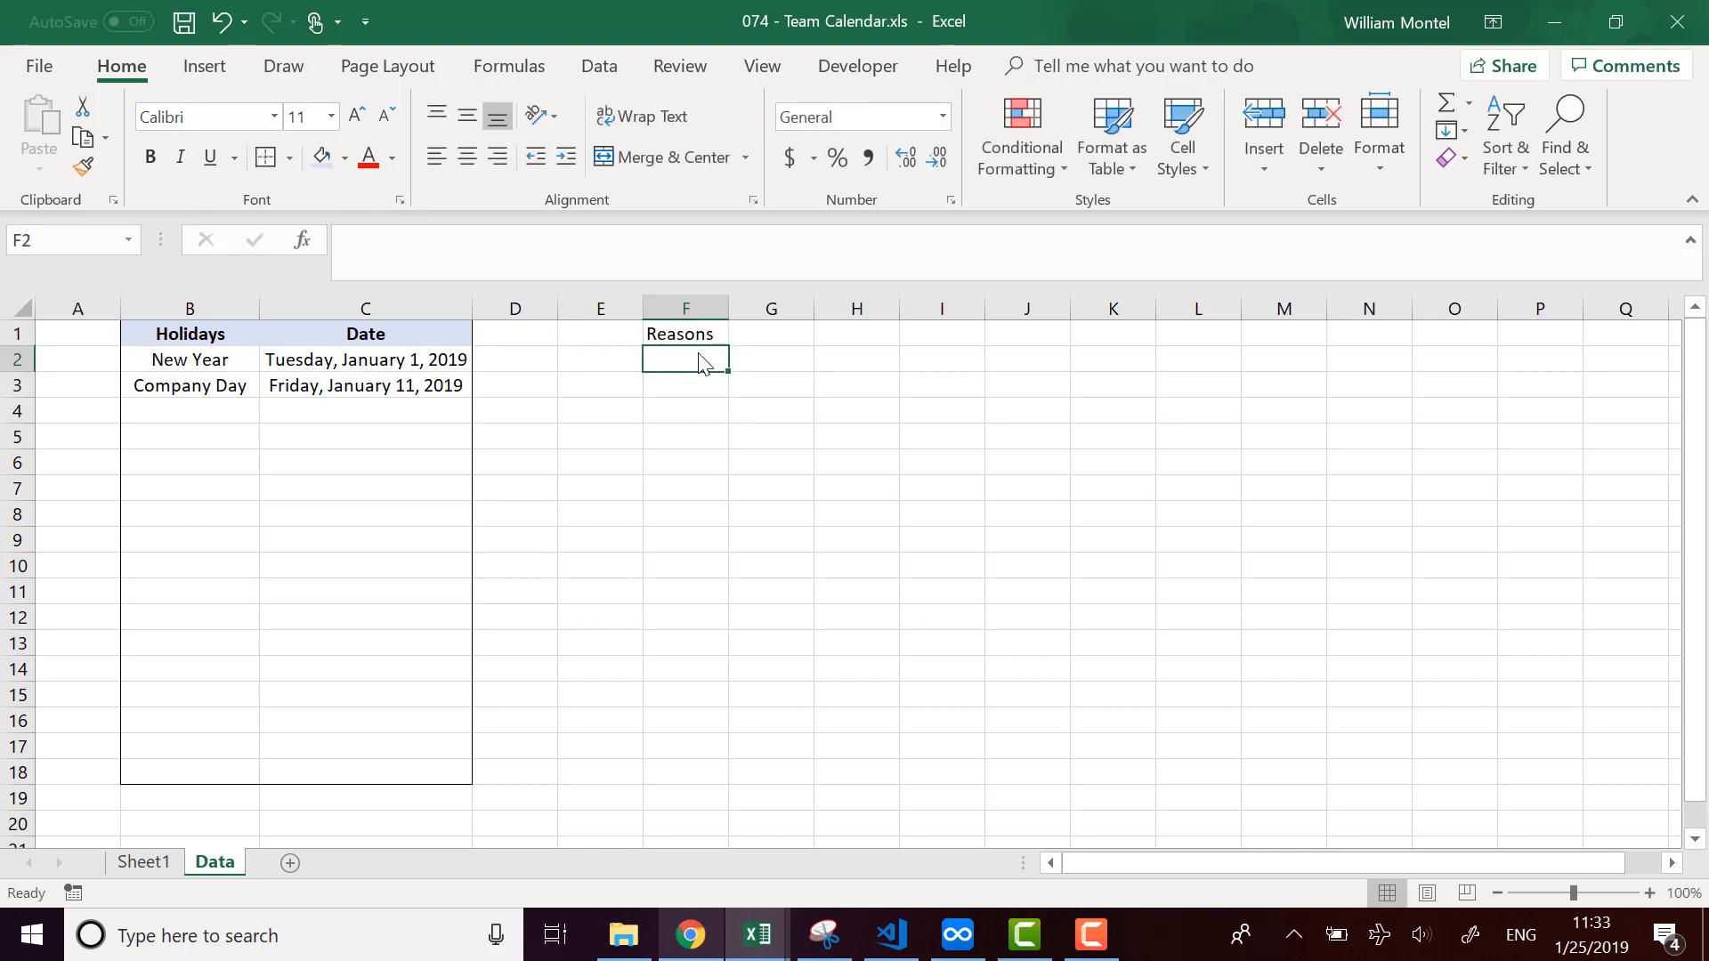
left_click(694, 334)
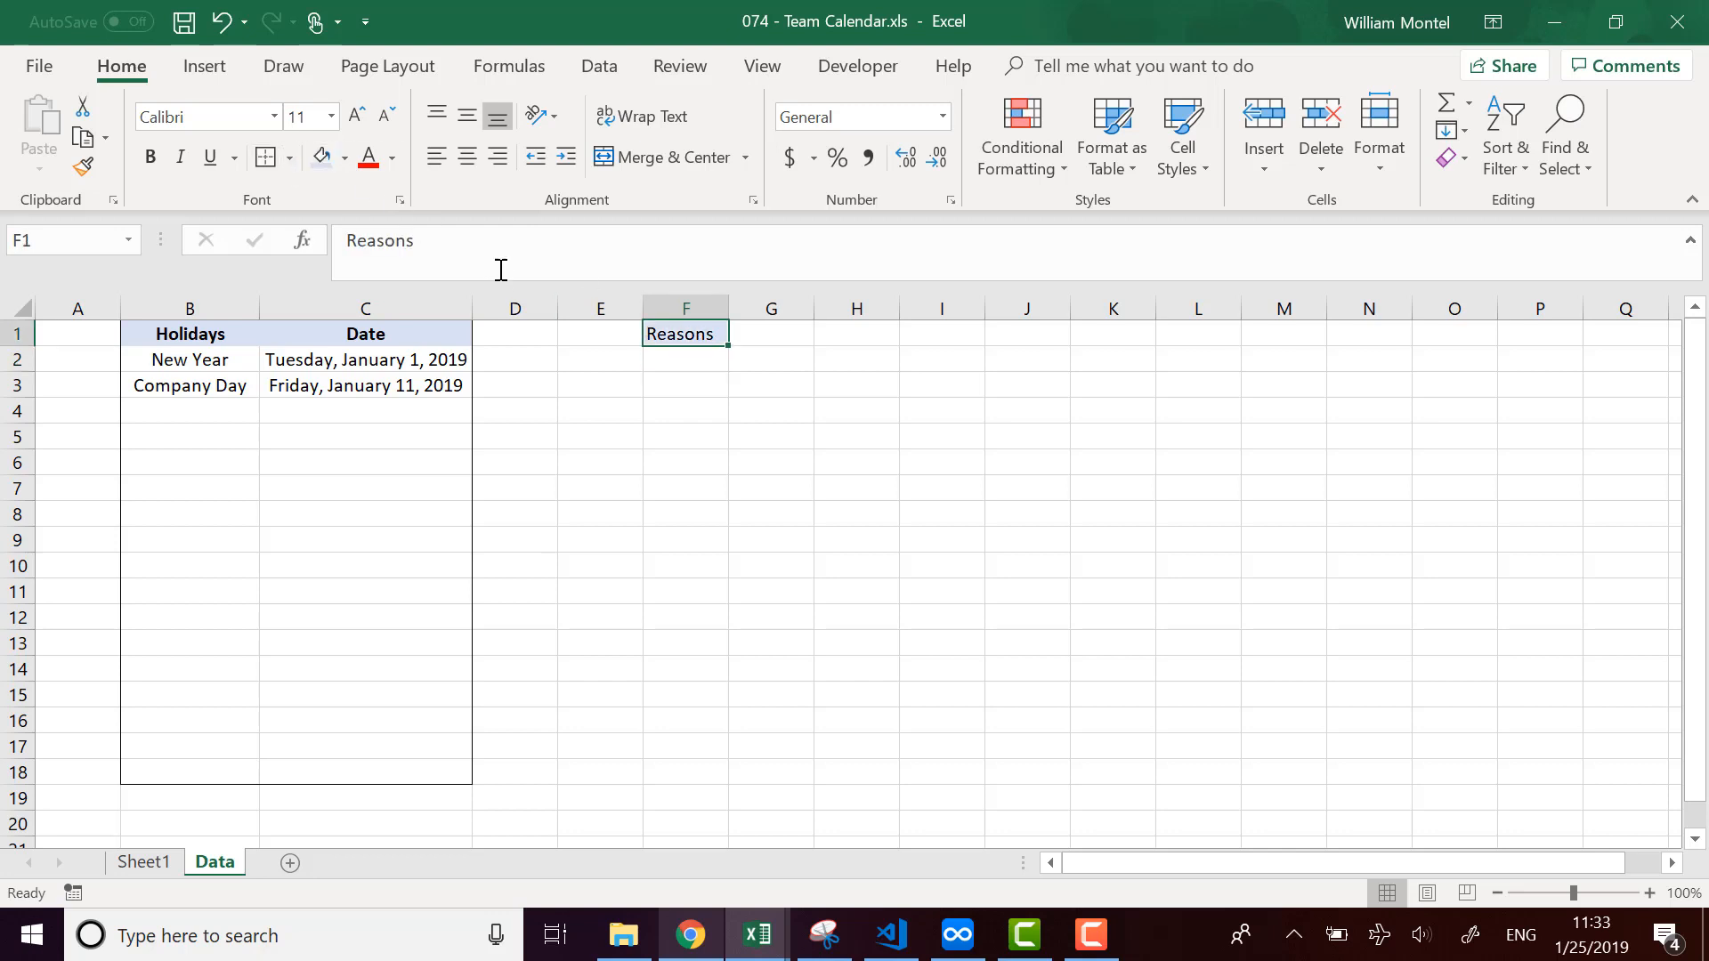
key("ctrl+b")
List the absence reasons Training, Sick day and Vacation in F2:F4 under the Reasons header.
left_click(685, 360)
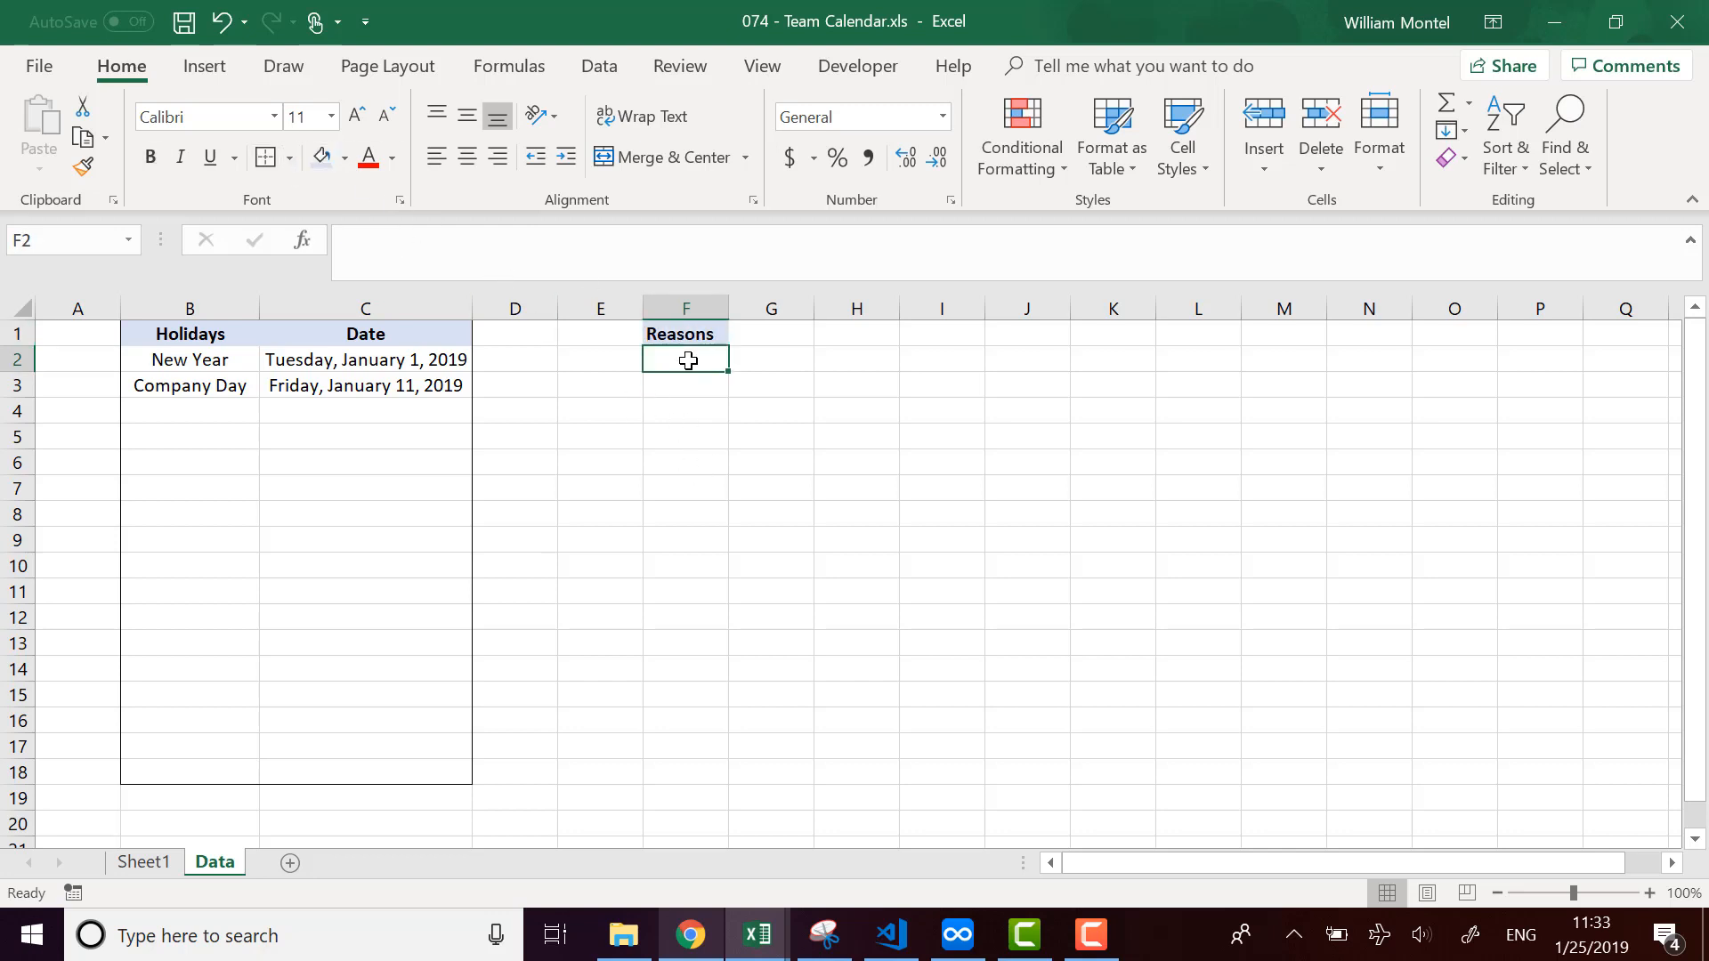
type("Training")
key("Return")
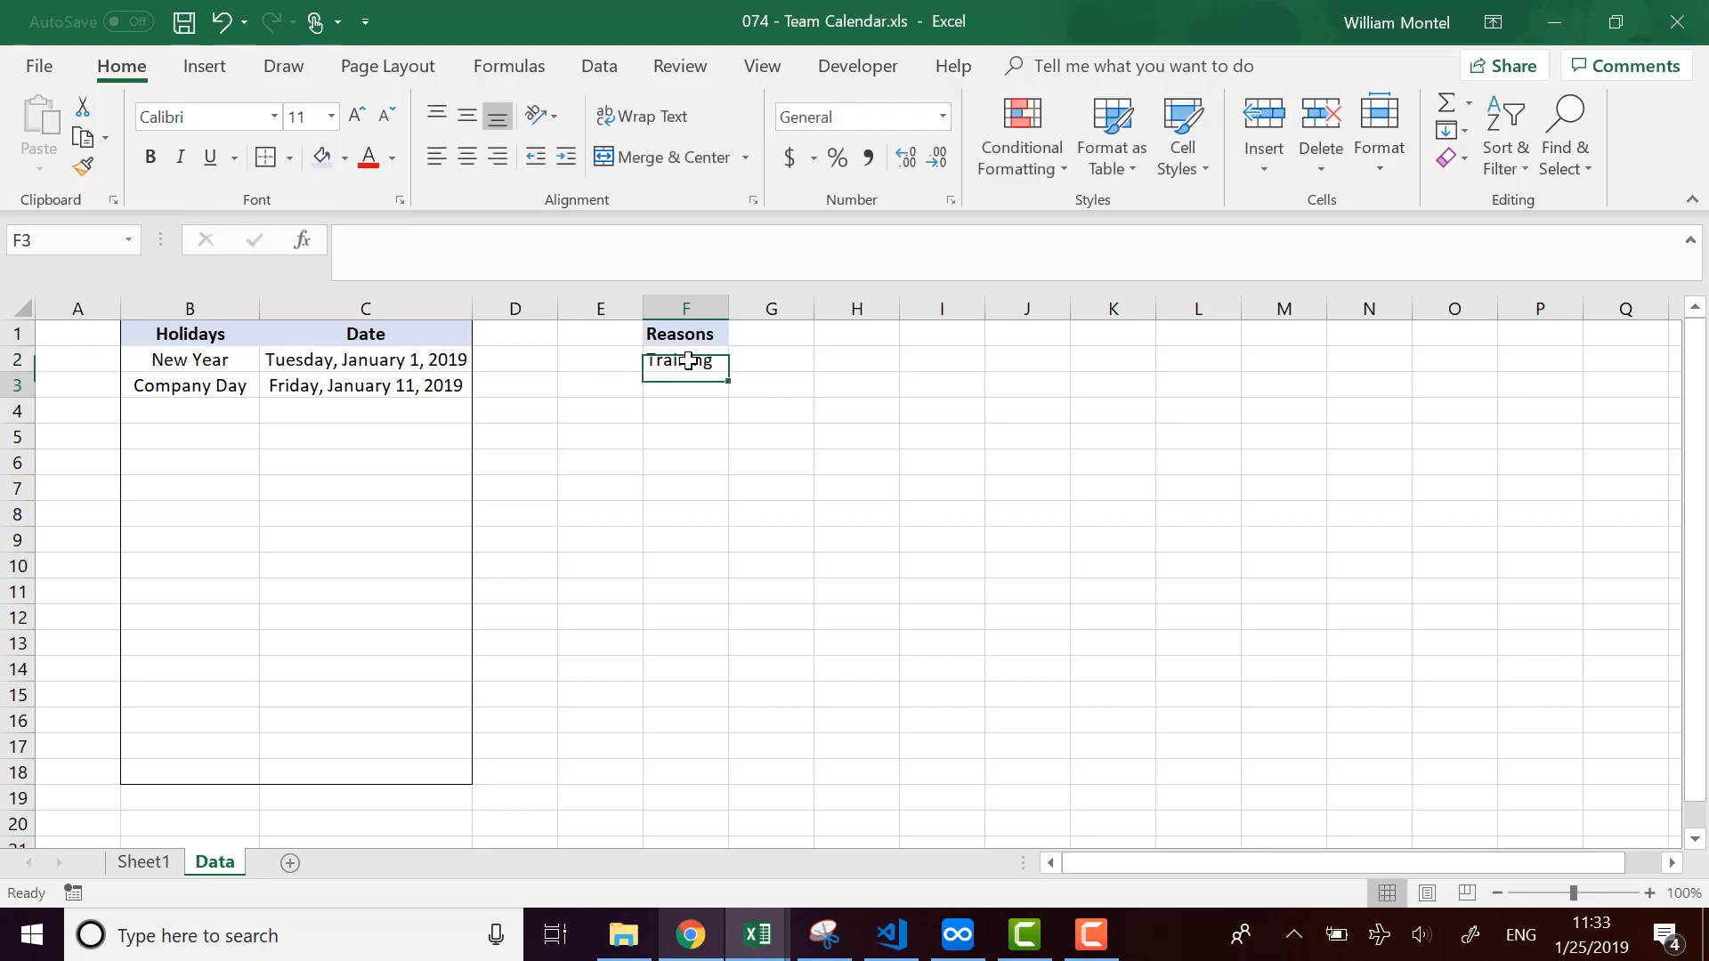
type("Sic")
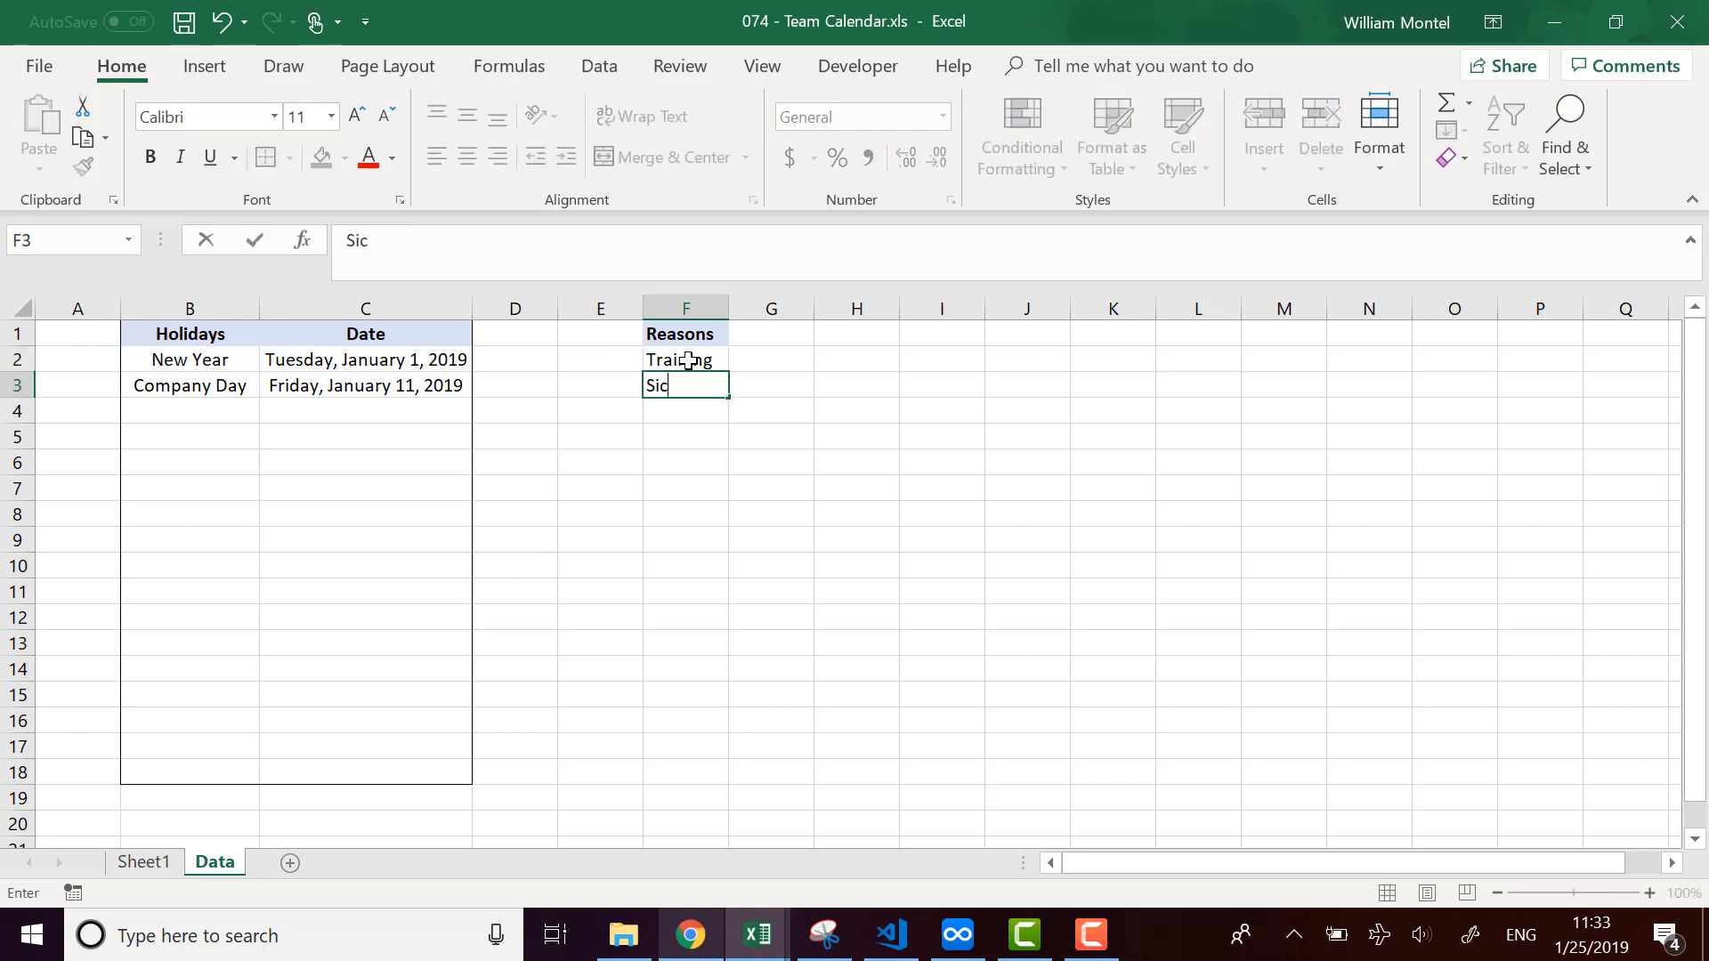
type("k day")
key("Return")
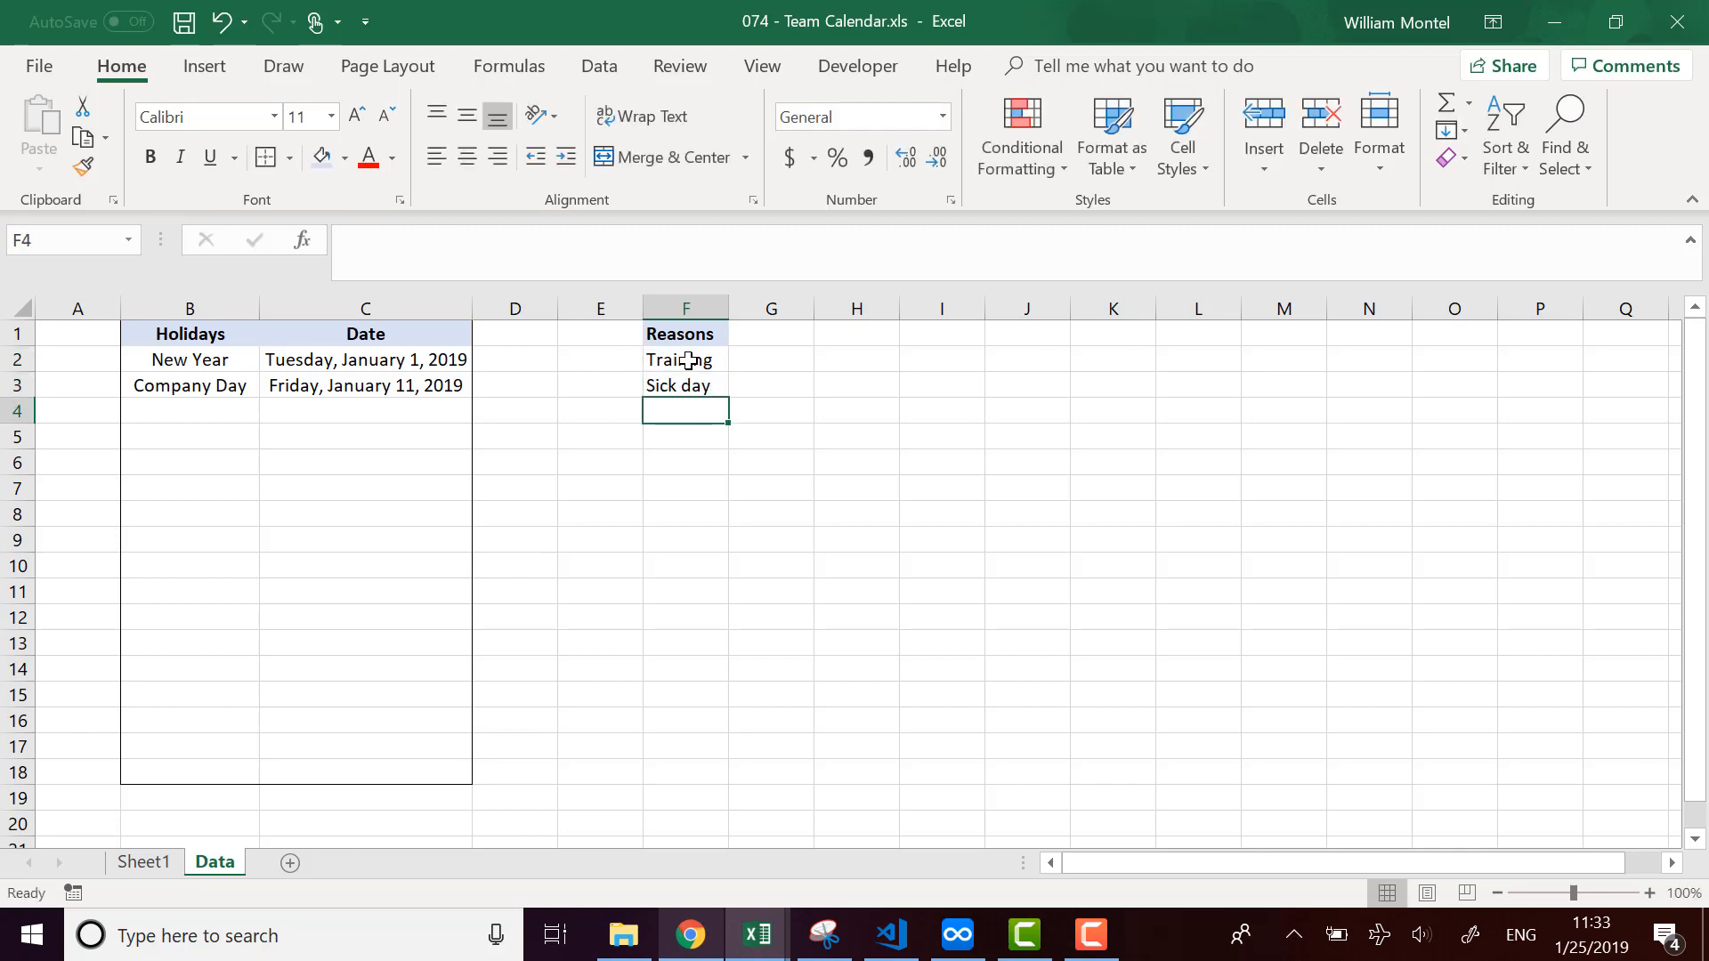
type("H")
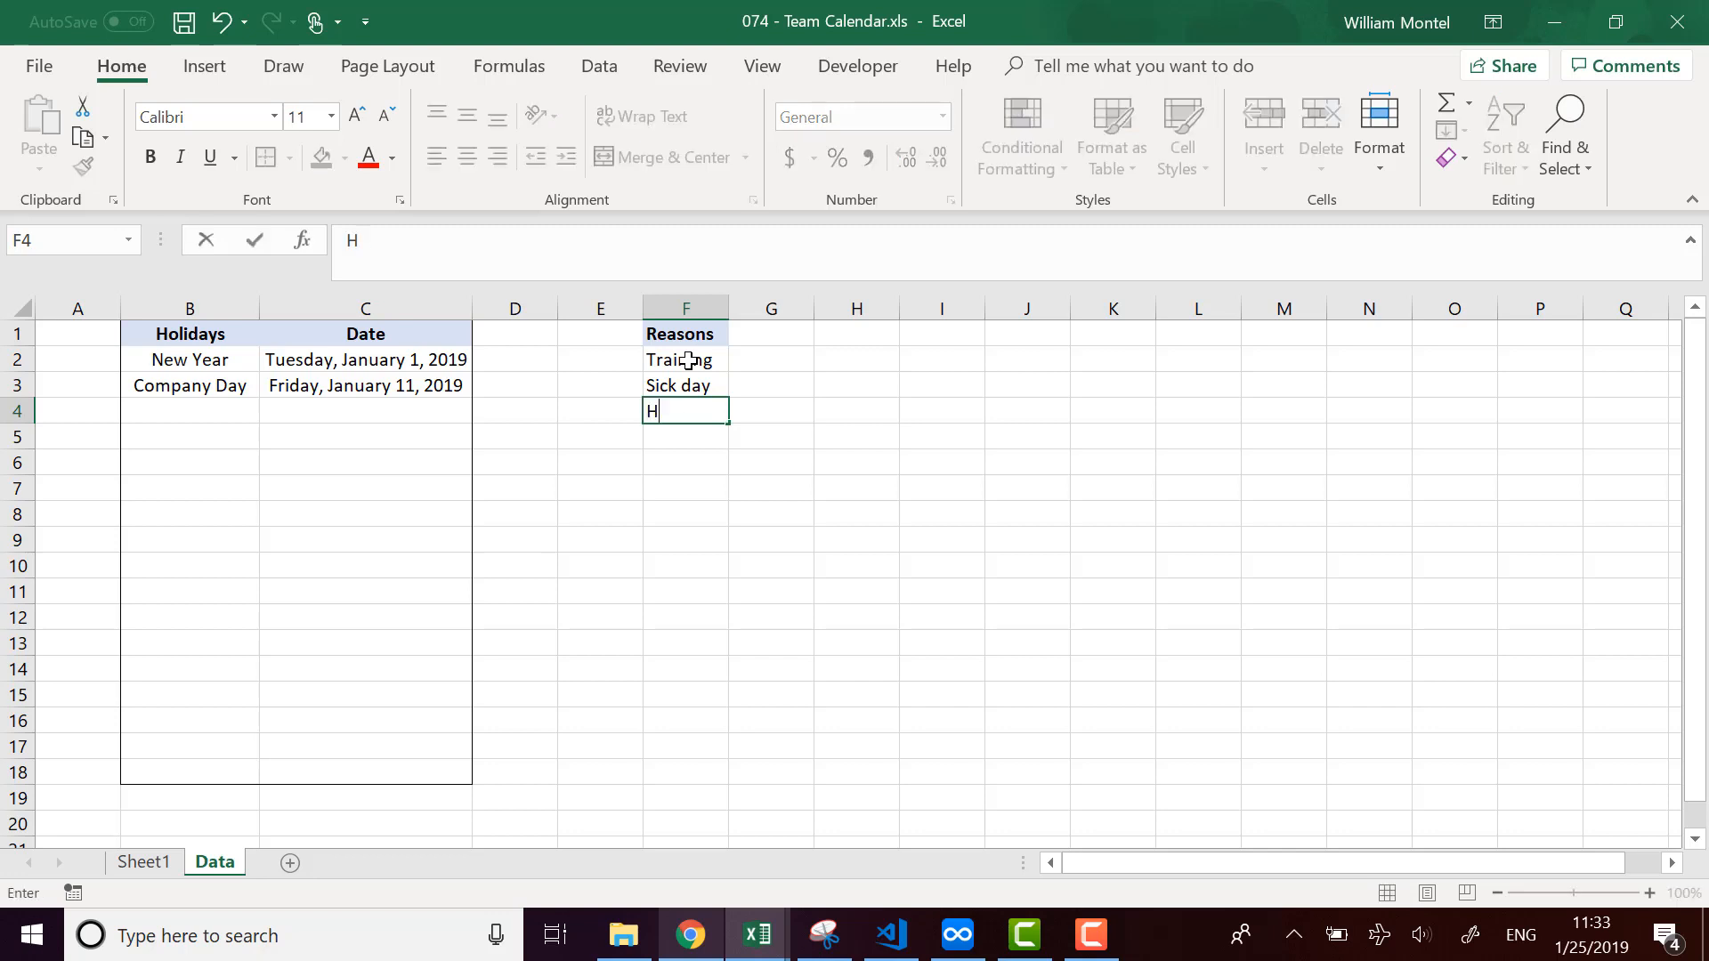
type("oli")
key("BackSpace")
key("BackSpace")
key("BackSpace")
type("Vacation")
key("Return")
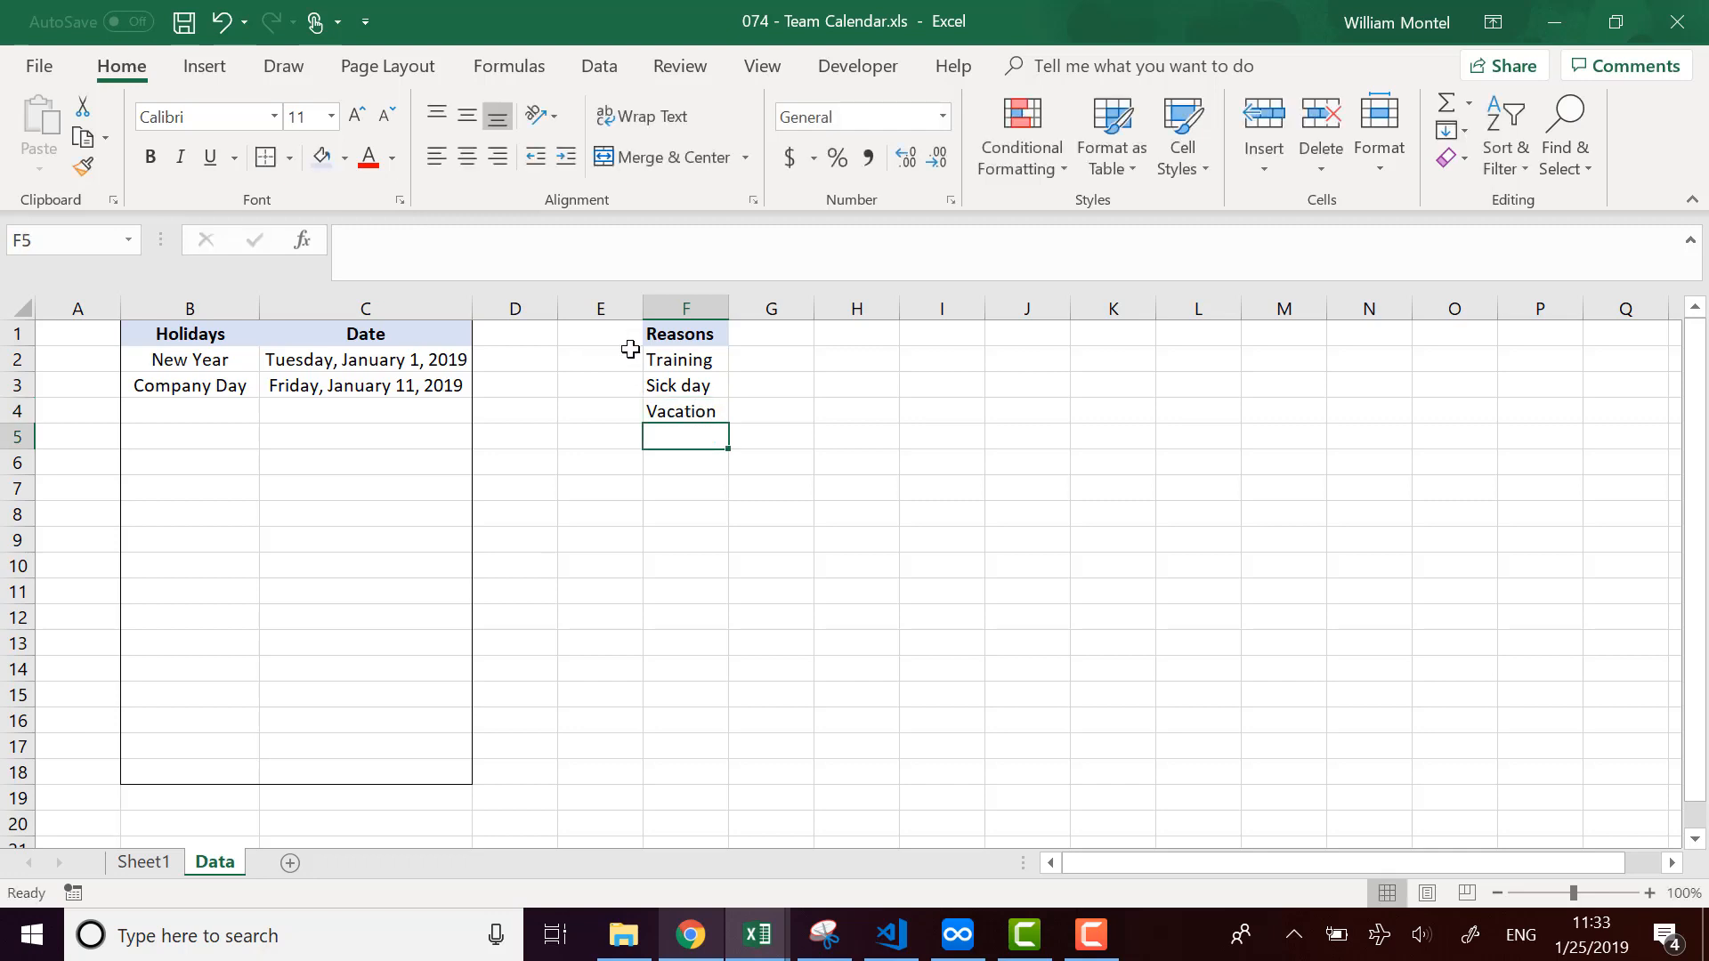
Define the name leaves for the whole of column F and check it by reselecting the column.
left_click(700, 303)
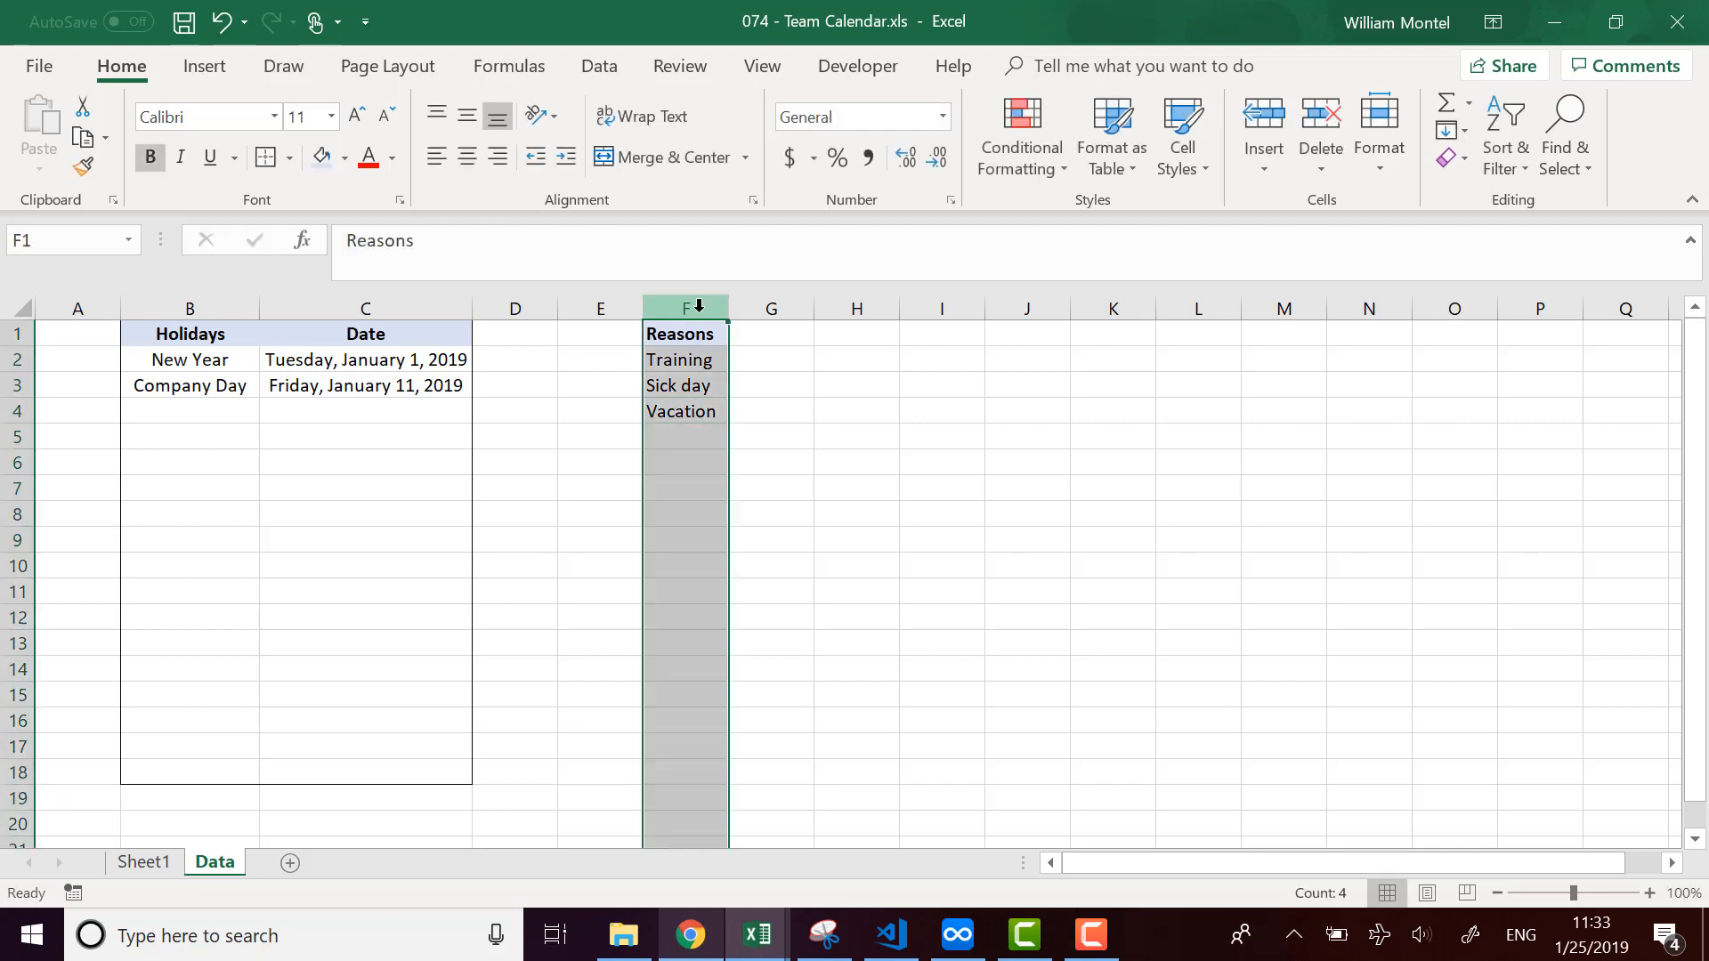
left_click(57, 241)
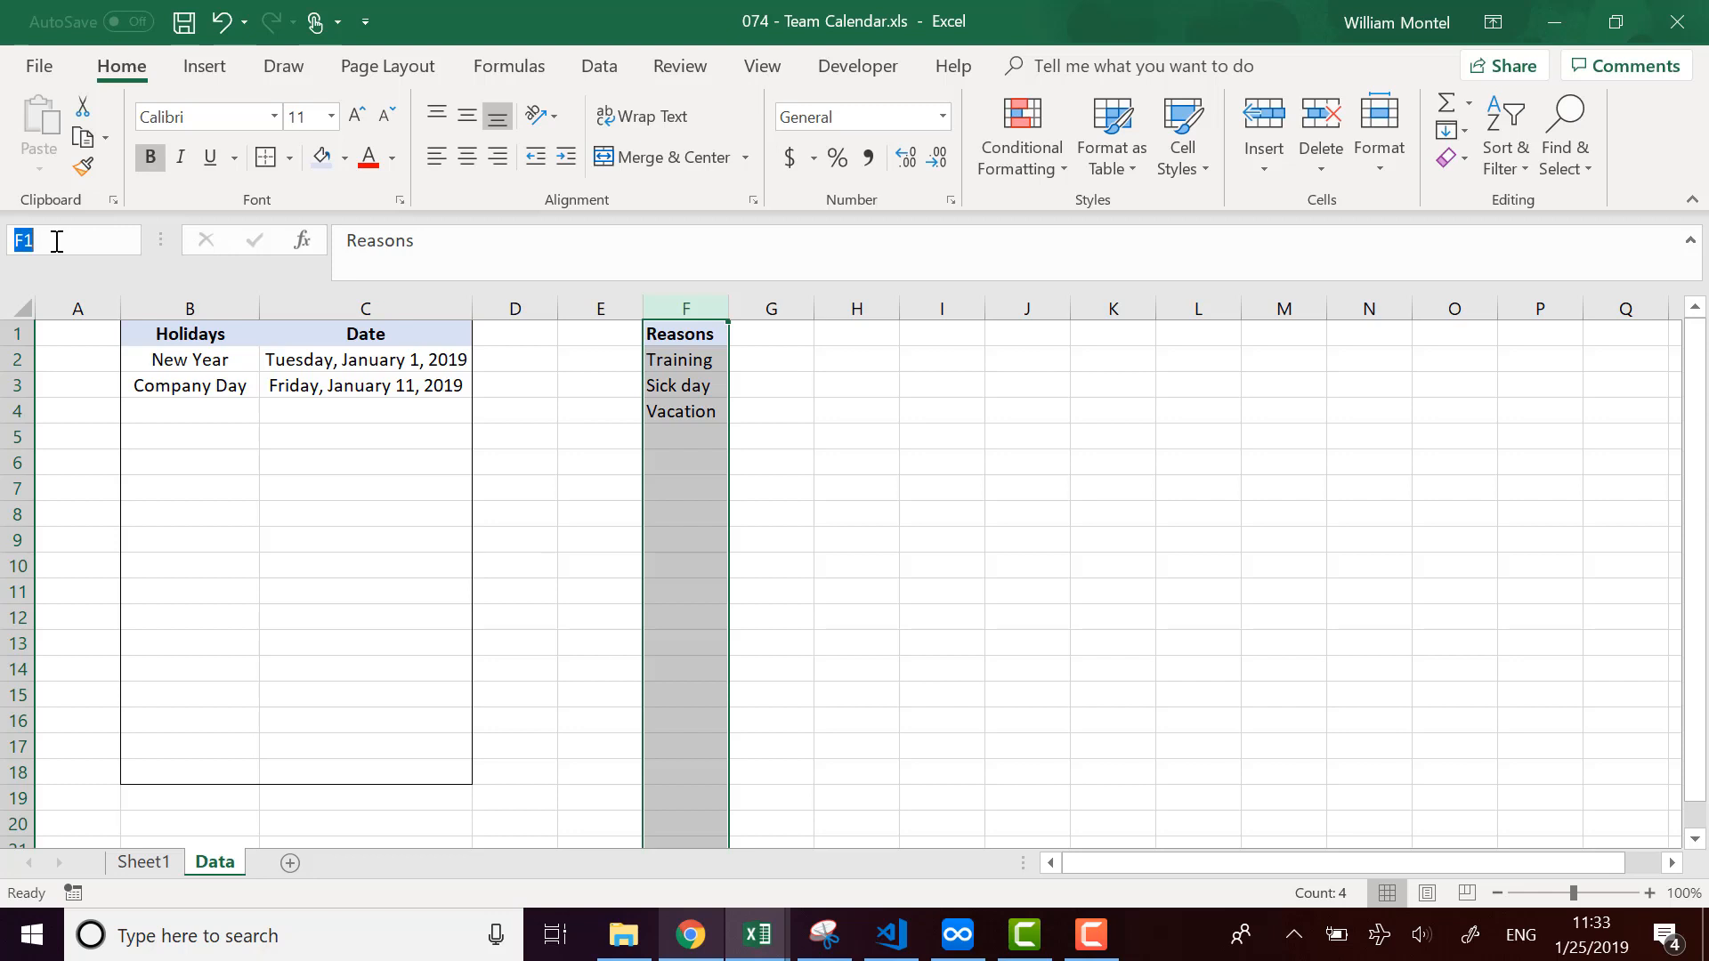
type("leaves")
key("Return")
left_click(523, 512)
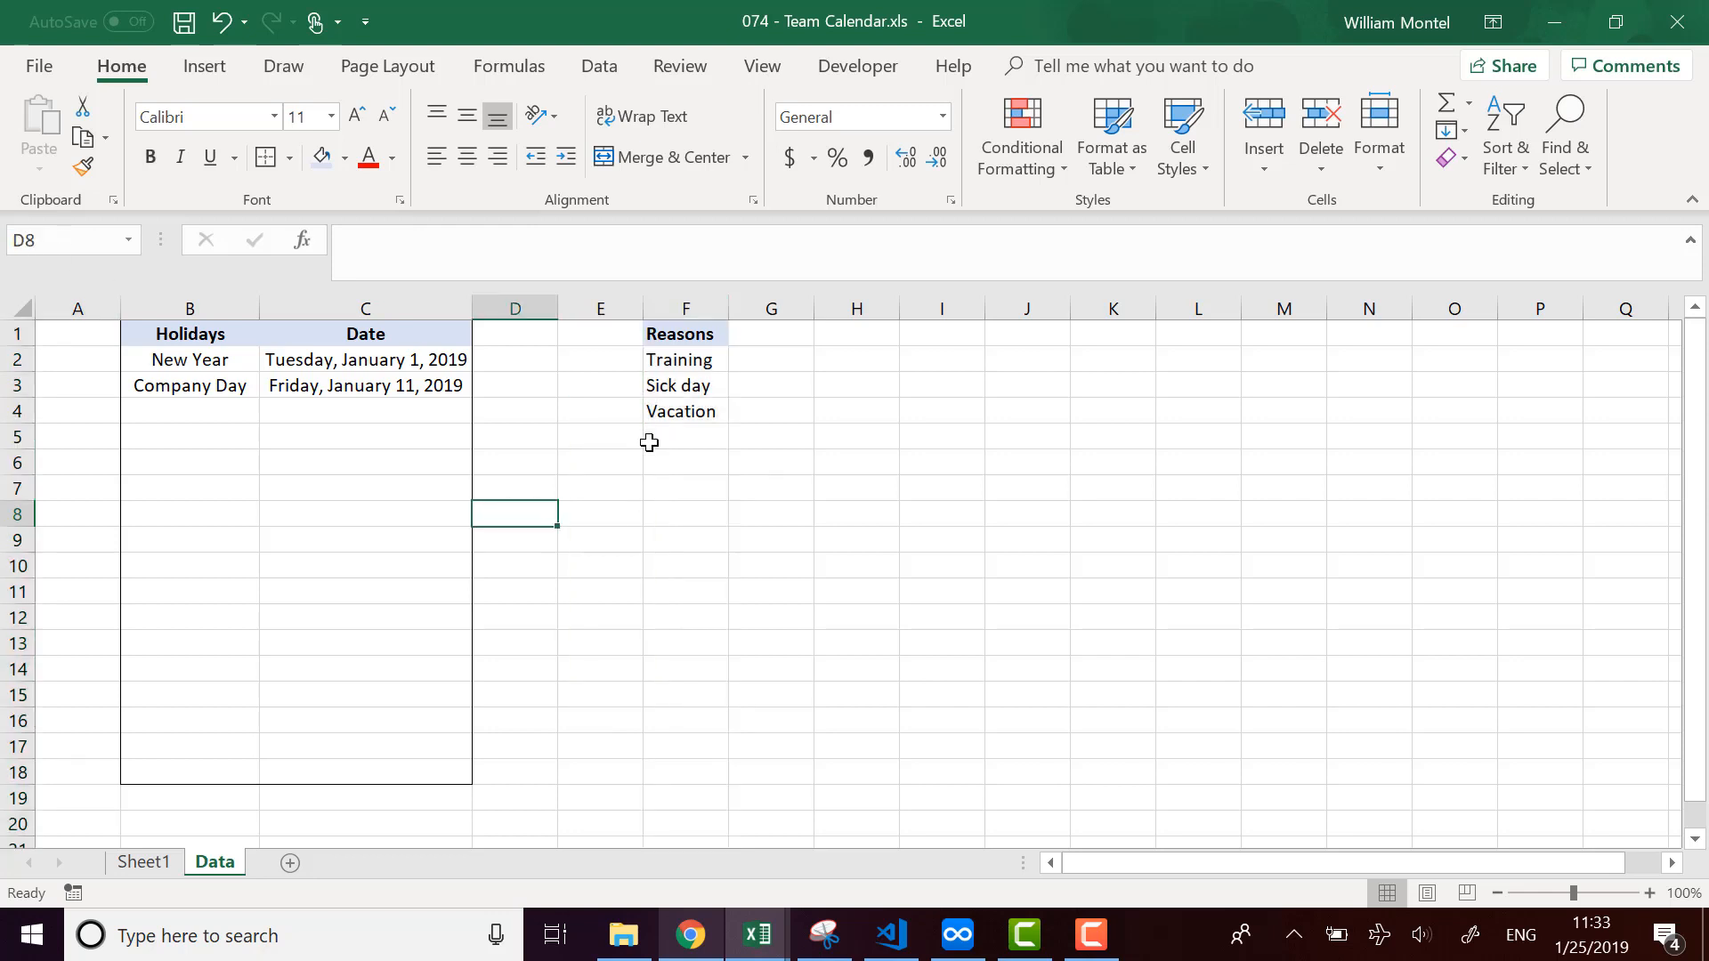
left_click(704, 296)
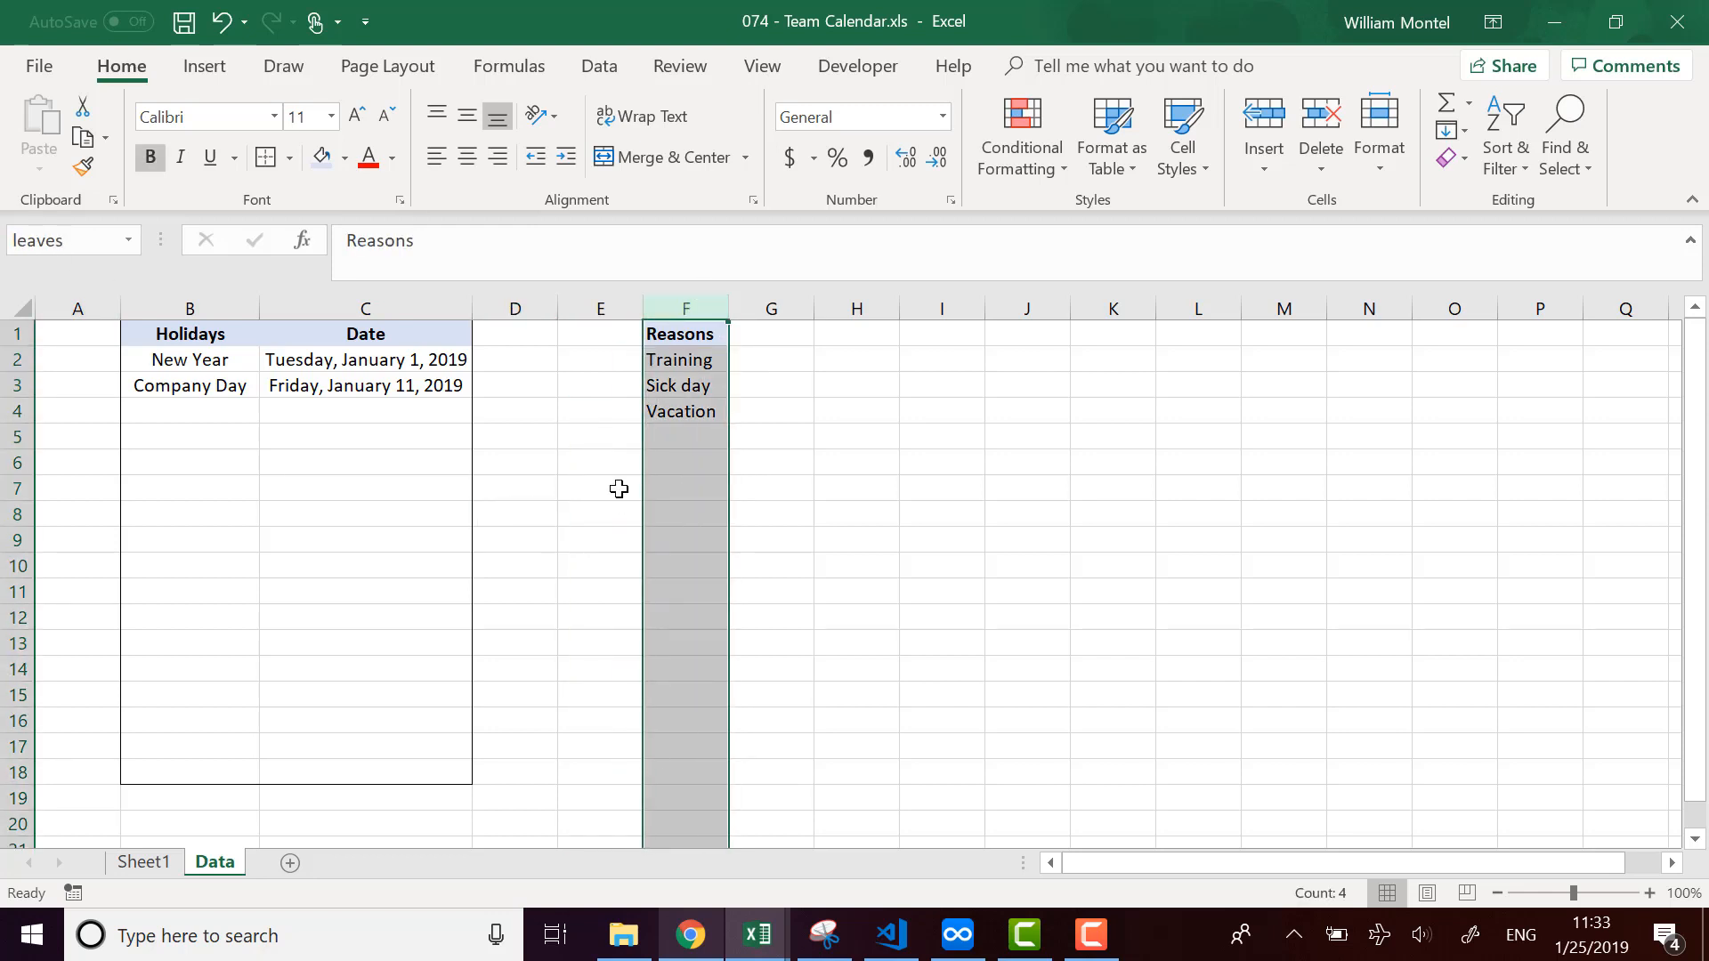
On Sheet1, start a new conditional formatting rule for A2:D2 that uses a formula to determine which cells to format.
left_click(143, 865)
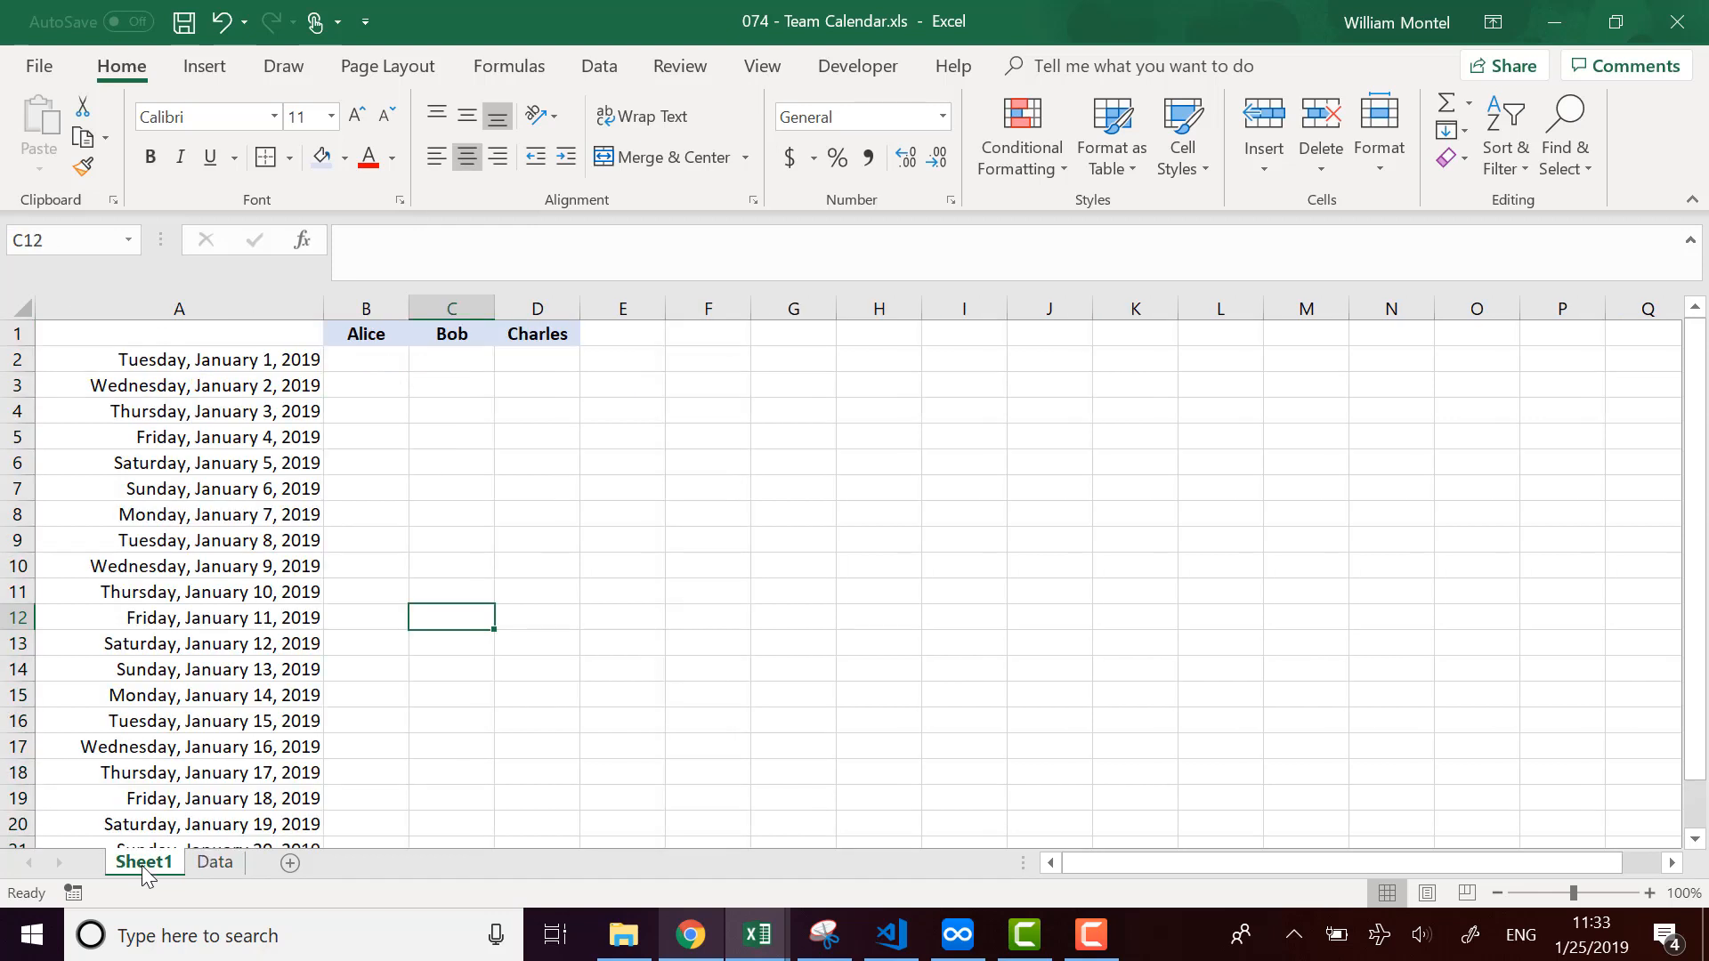
left_click(608, 515)
left_click(393, 491)
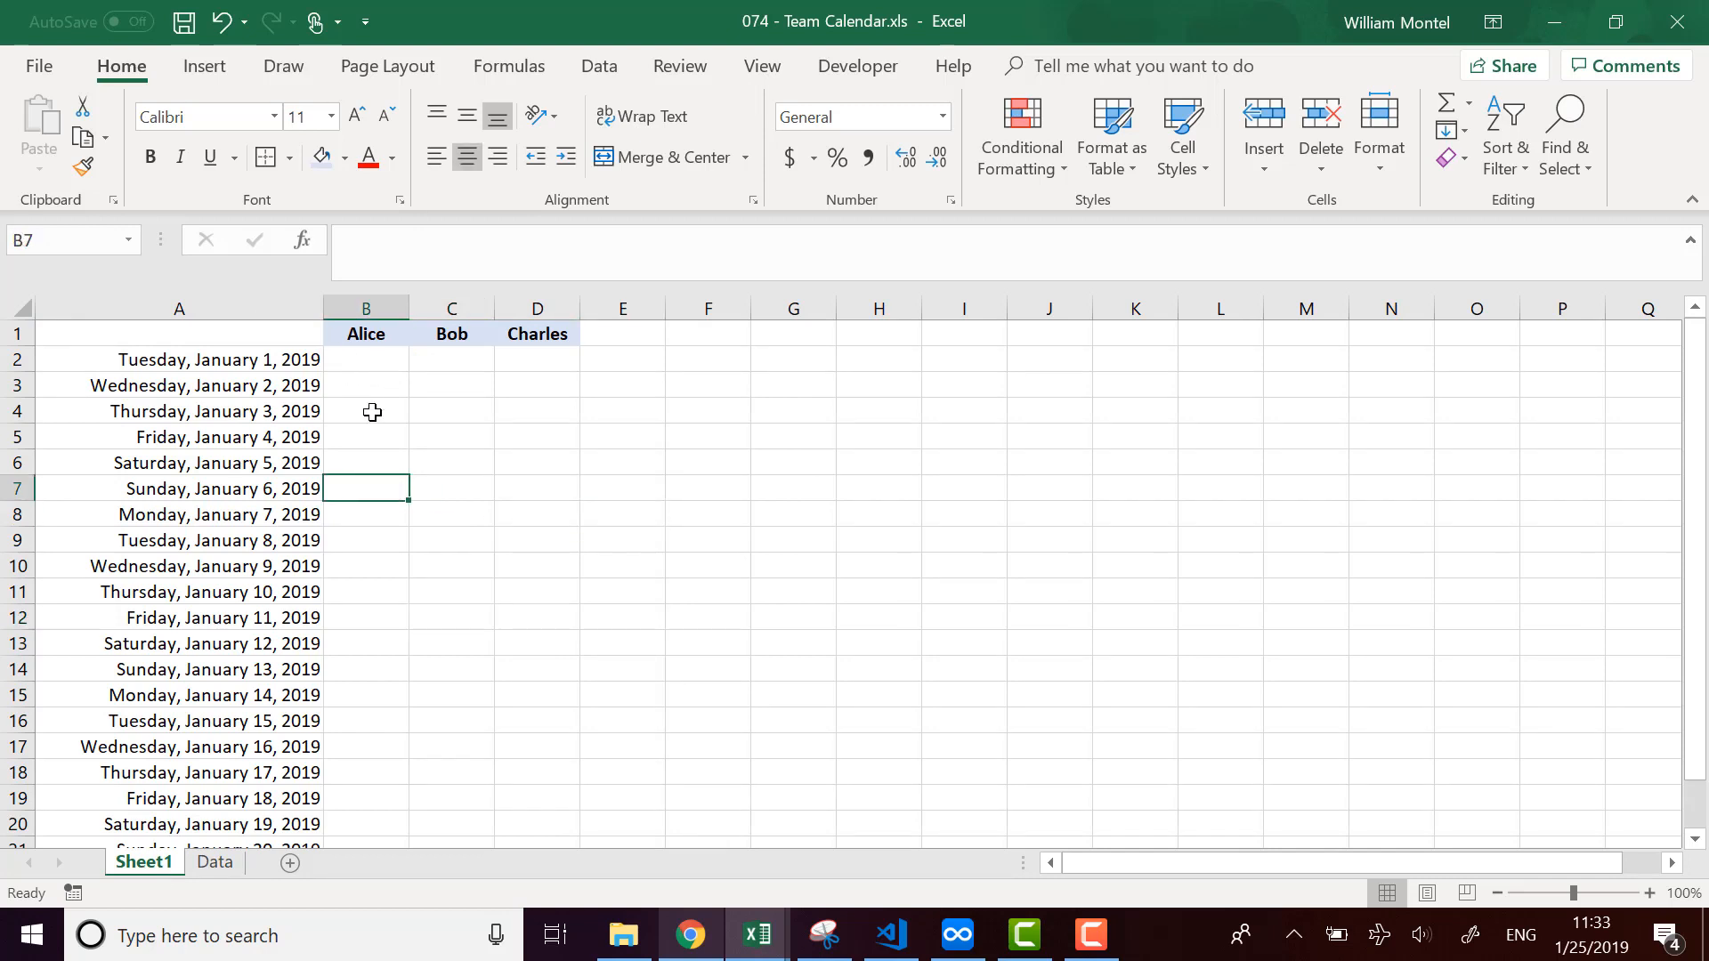
left_click(242, 361)
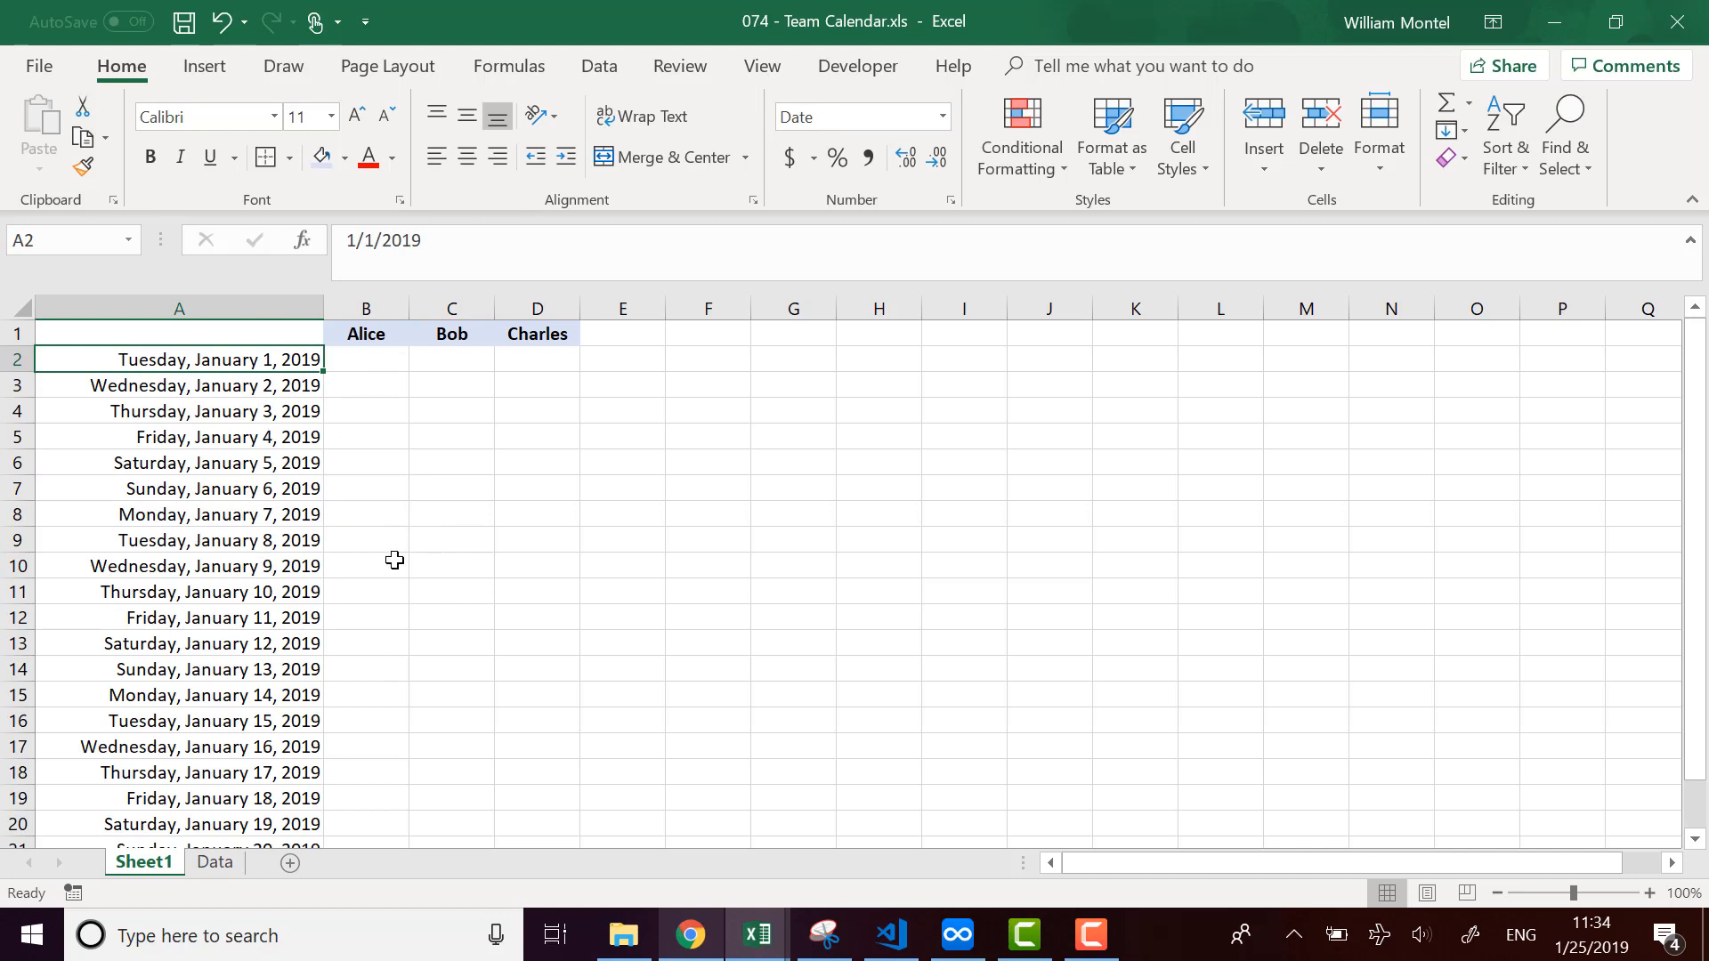
left_click(273, 484)
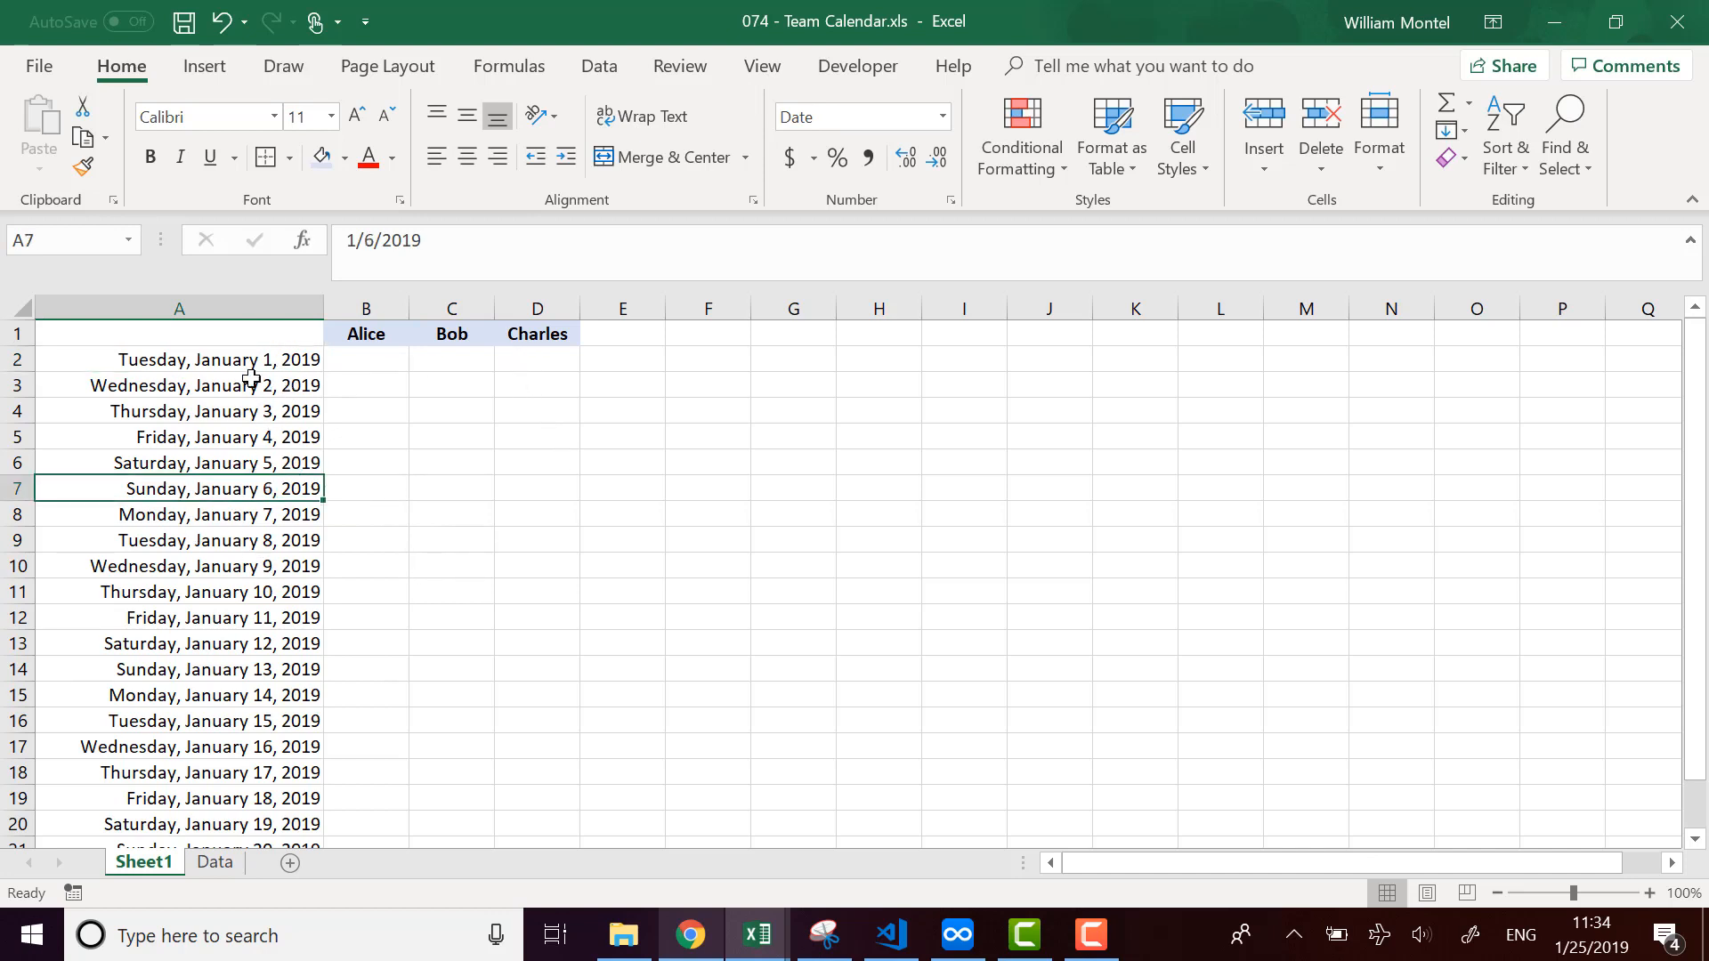
left_click_drag(243, 356, 575, 357)
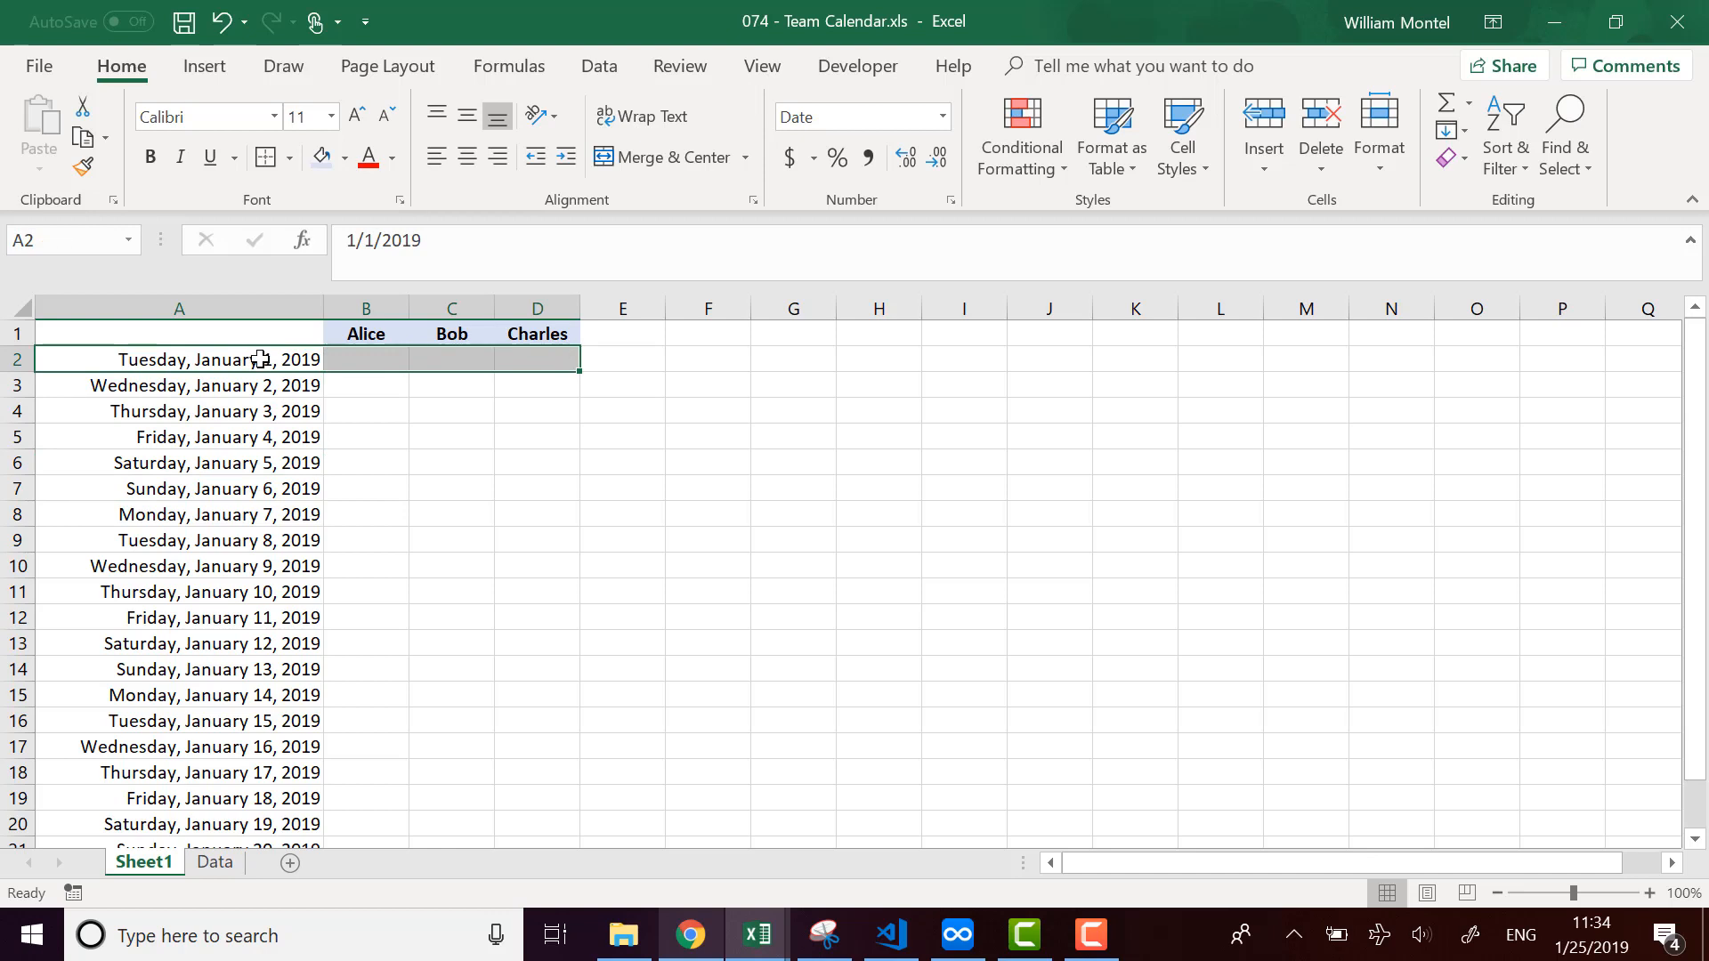
right_click(261, 360)
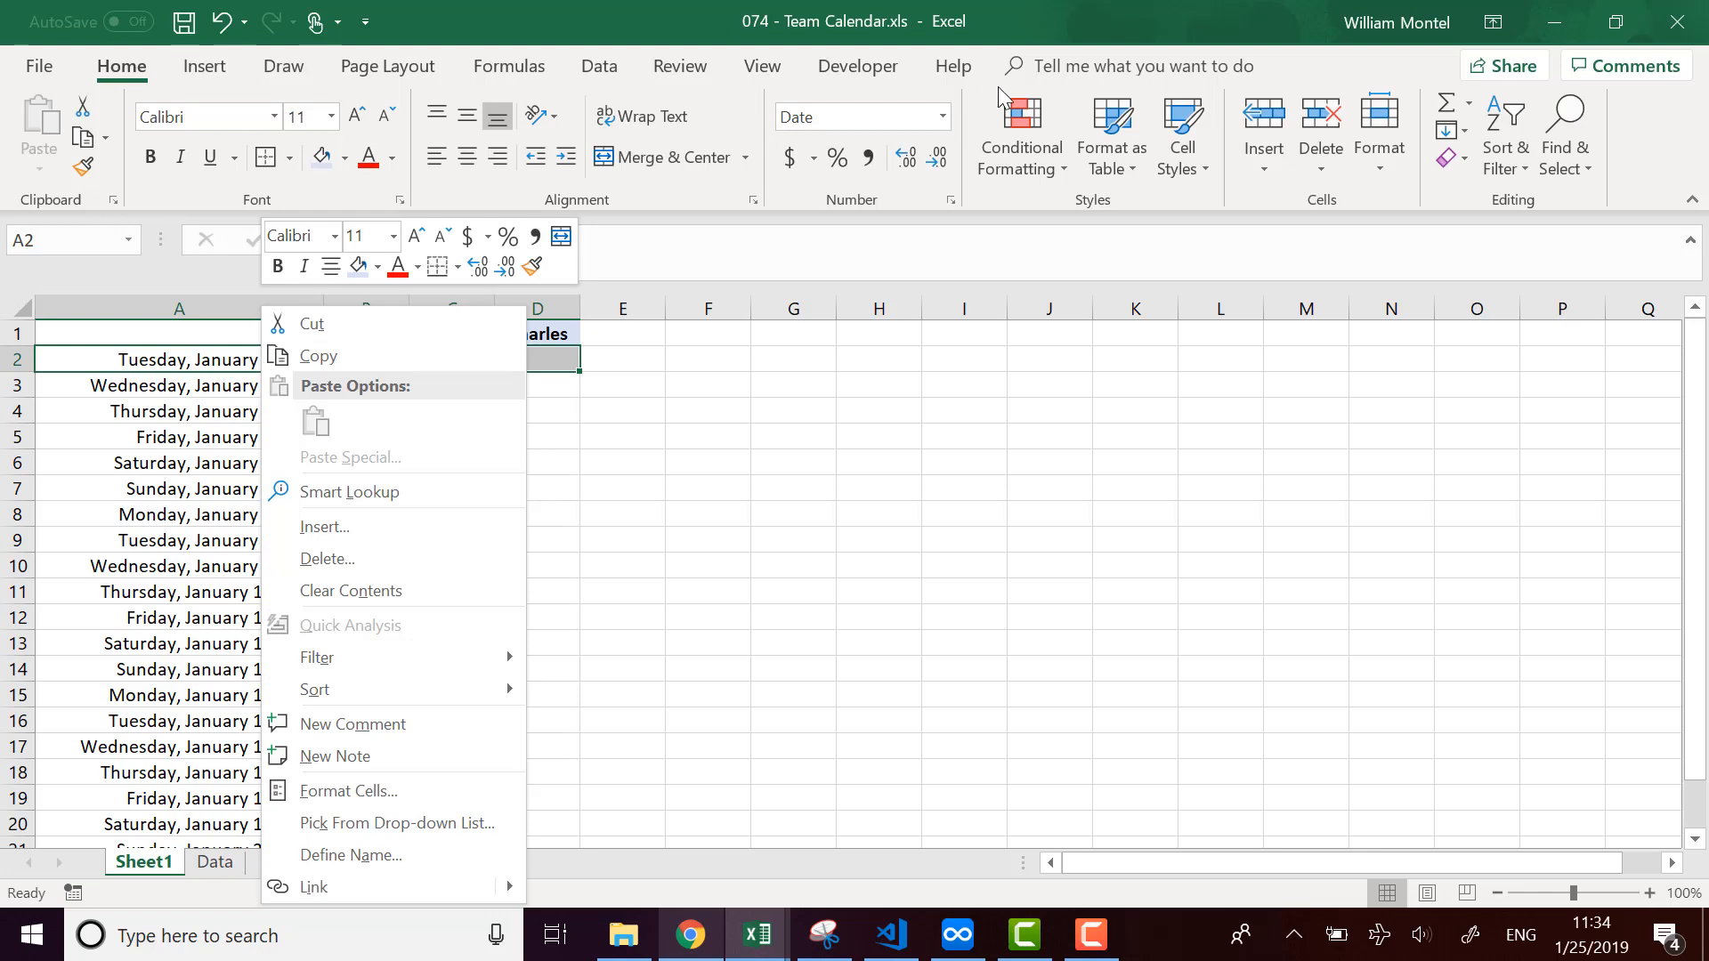
left_click(1021, 143)
mouse_move(1093, 208)
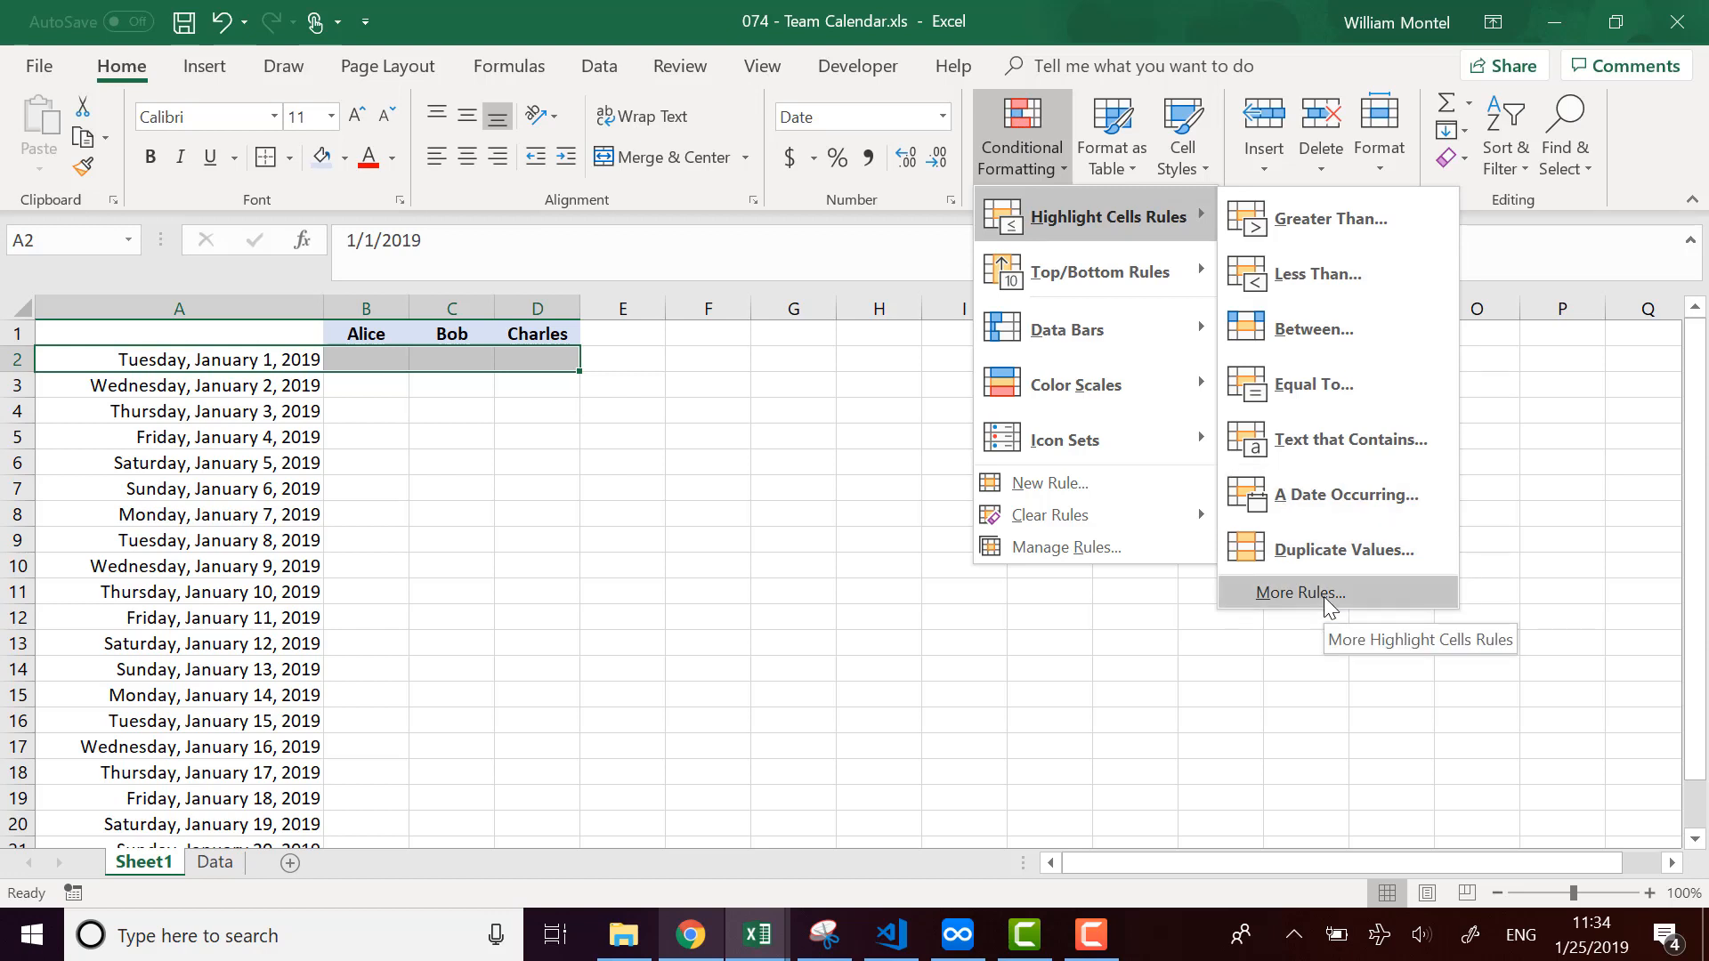
left_click(1123, 488)
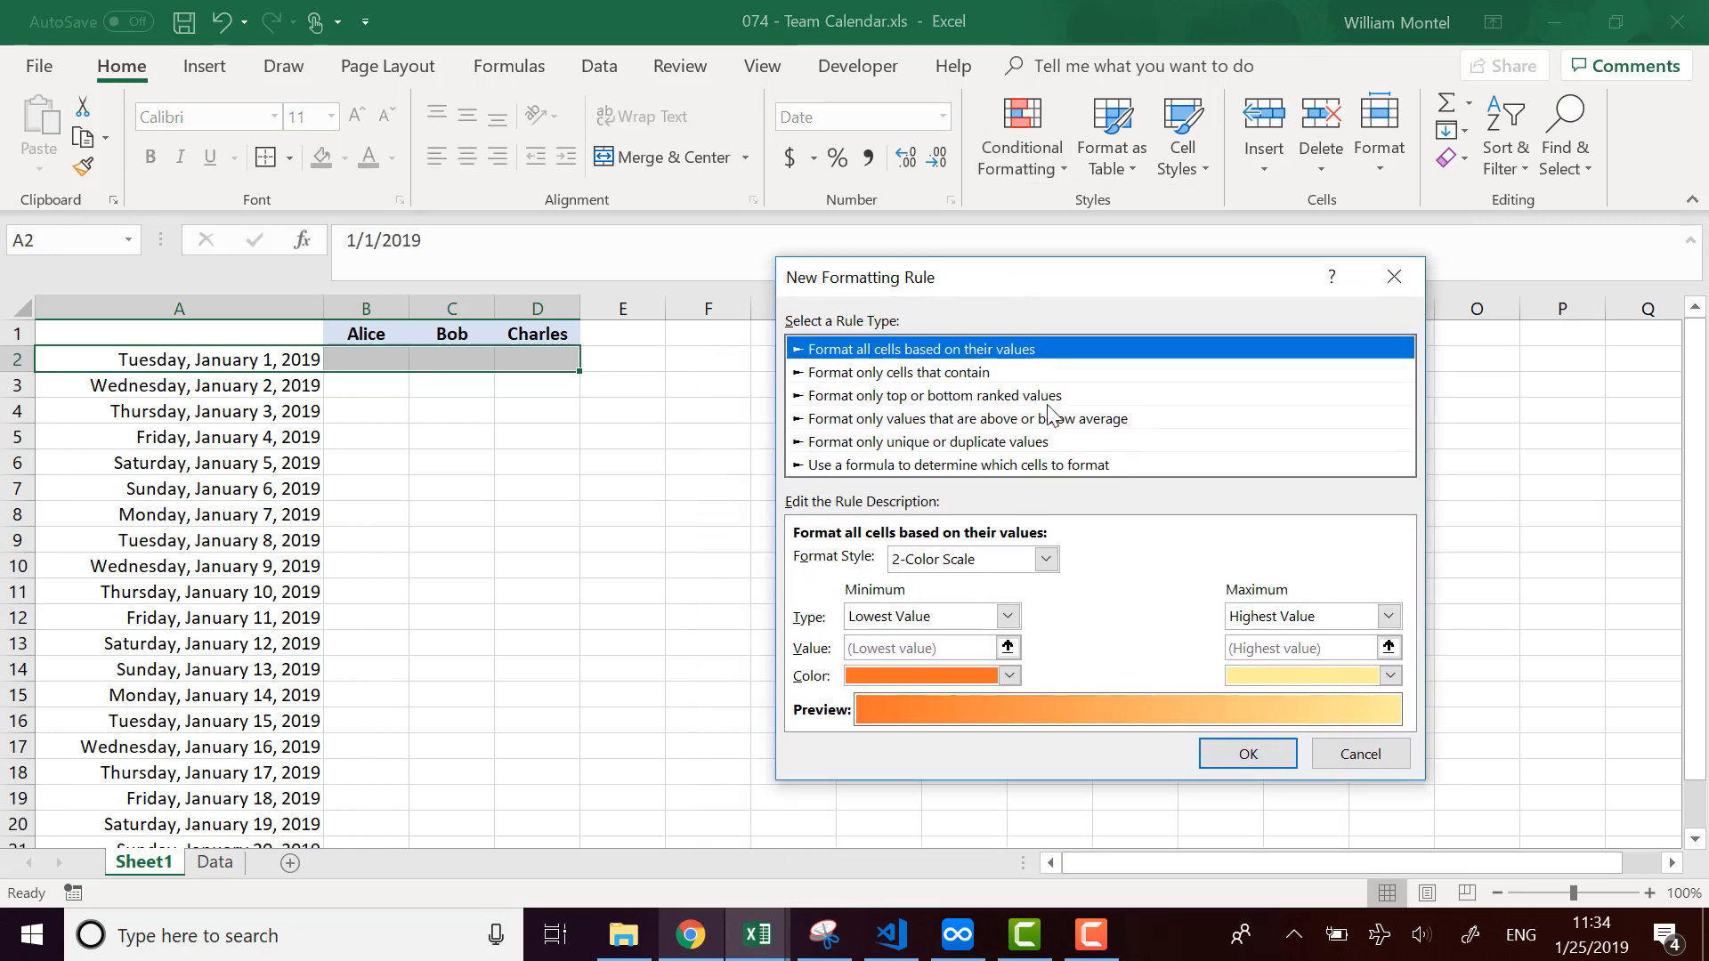
left_click(982, 467)
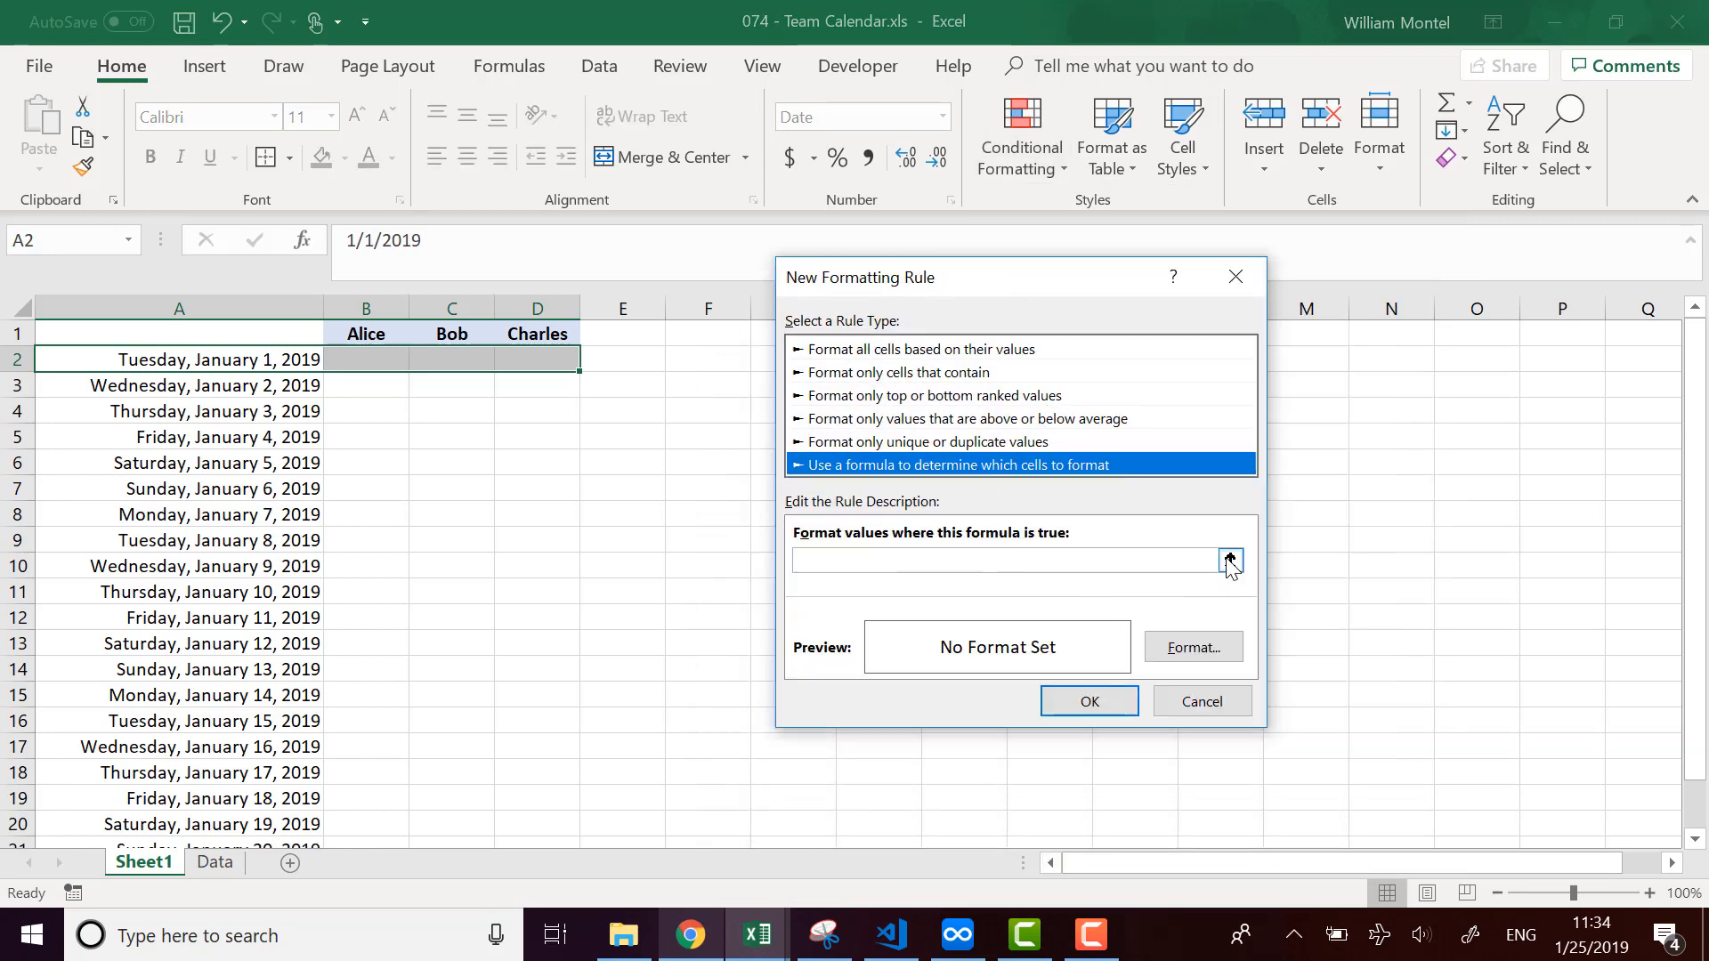
Enter the rule formula =or(weekday(A1,1)=6,weekday(A1,1)=7, to test the date for two weekday numbers.
left_click(960, 563)
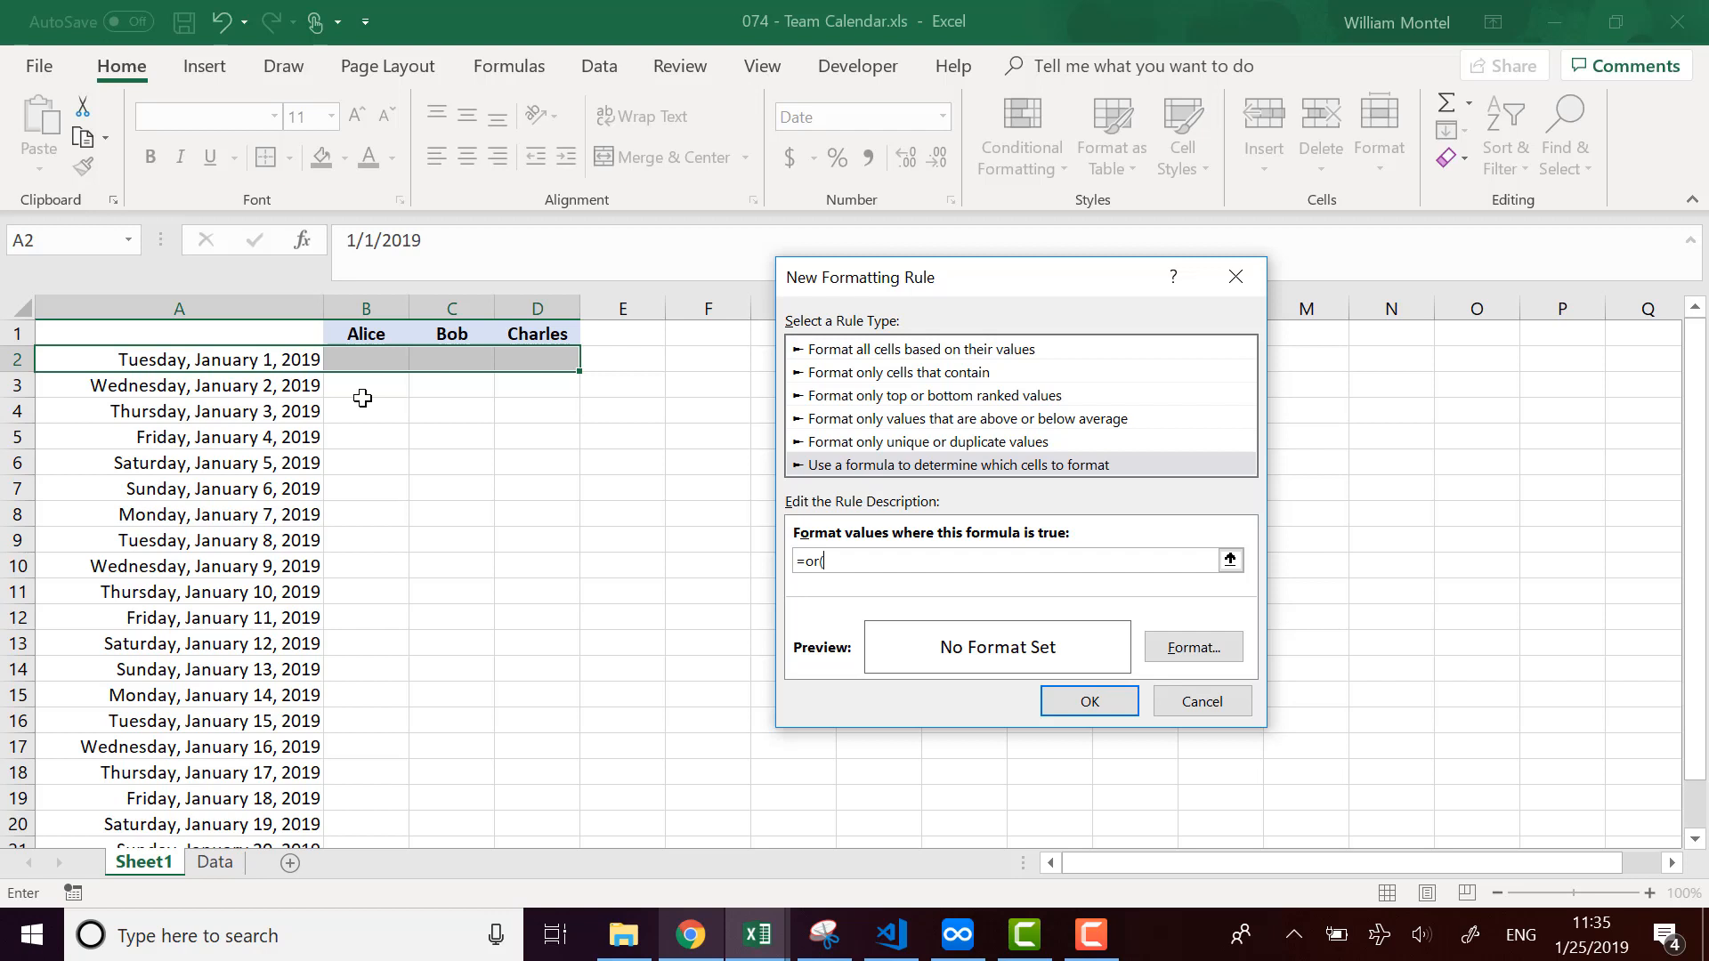
type("kday(A1,1)=6,")
left_click_drag(939, 563, 826, 566)
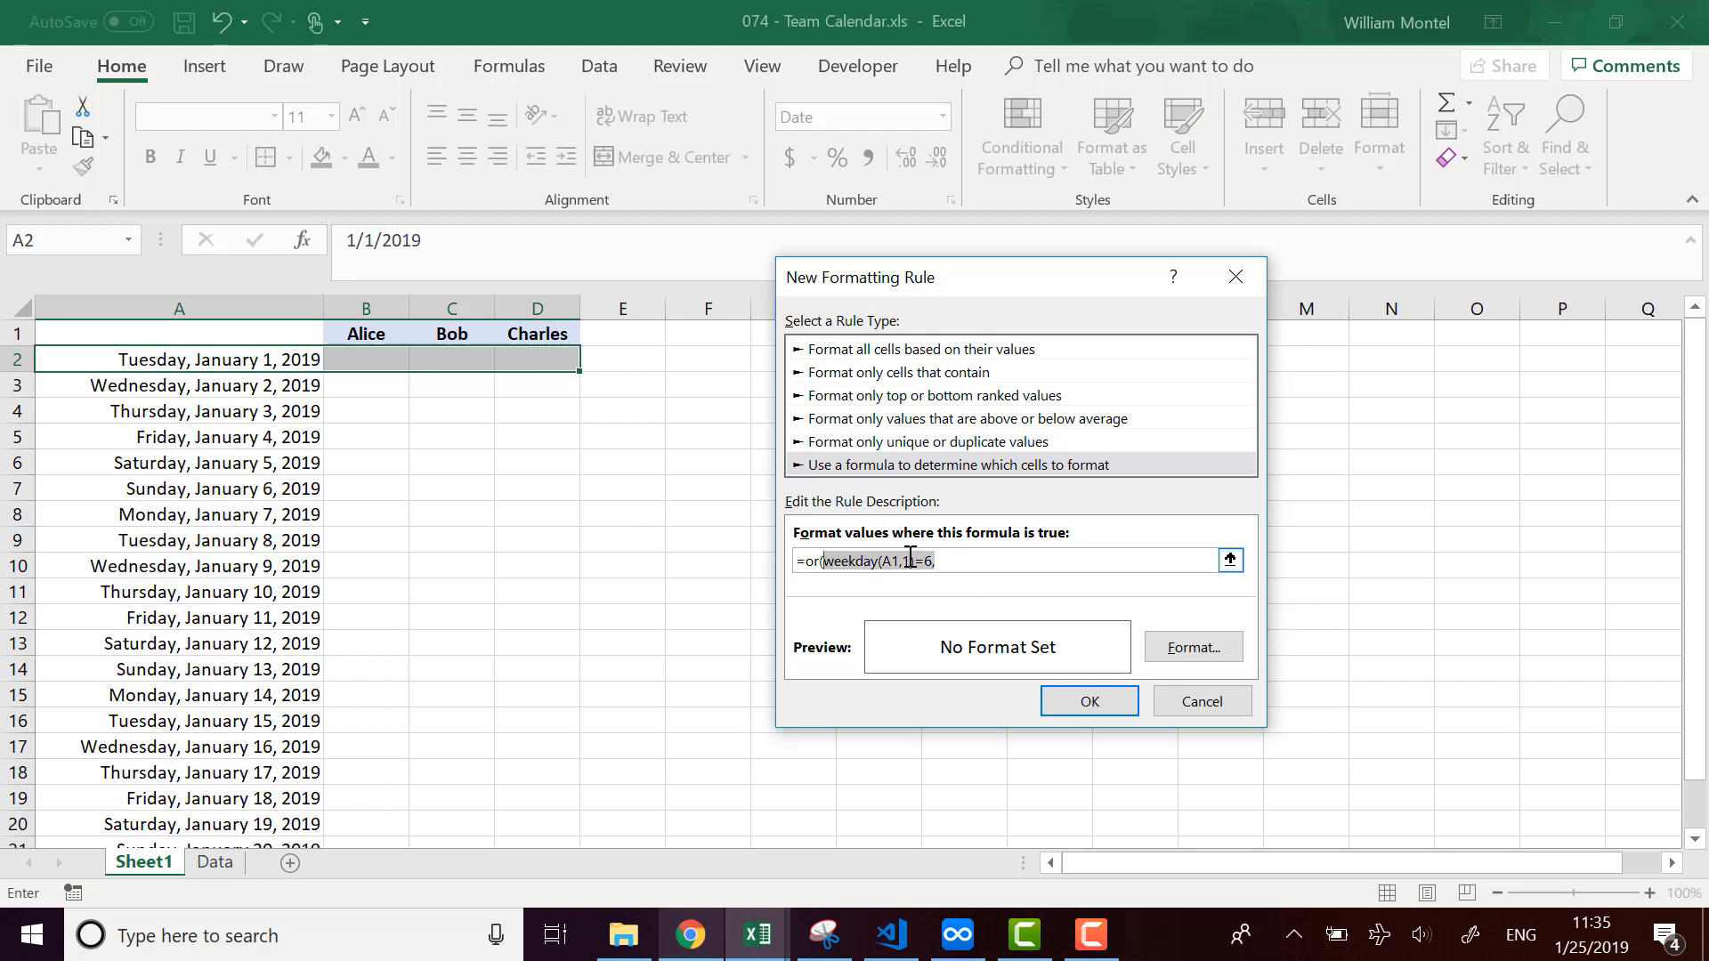
key("ctrl+c")
left_click(997, 561)
key("ctrl+v")
key("BackSpace")
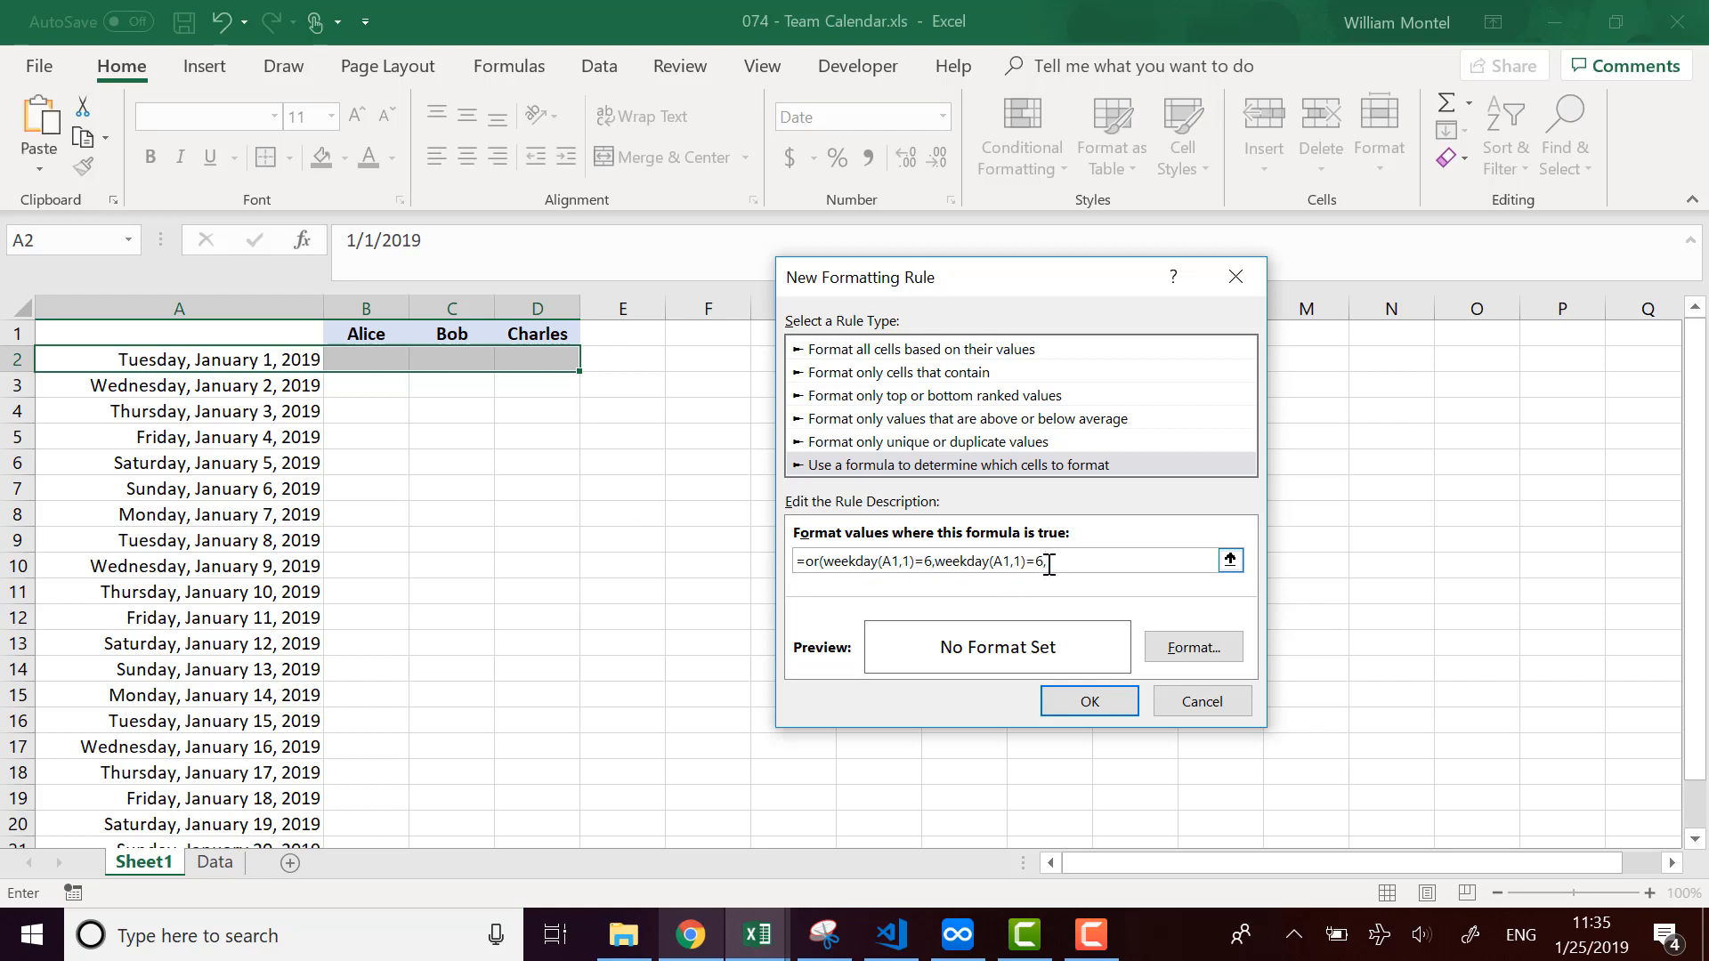
type("7,")
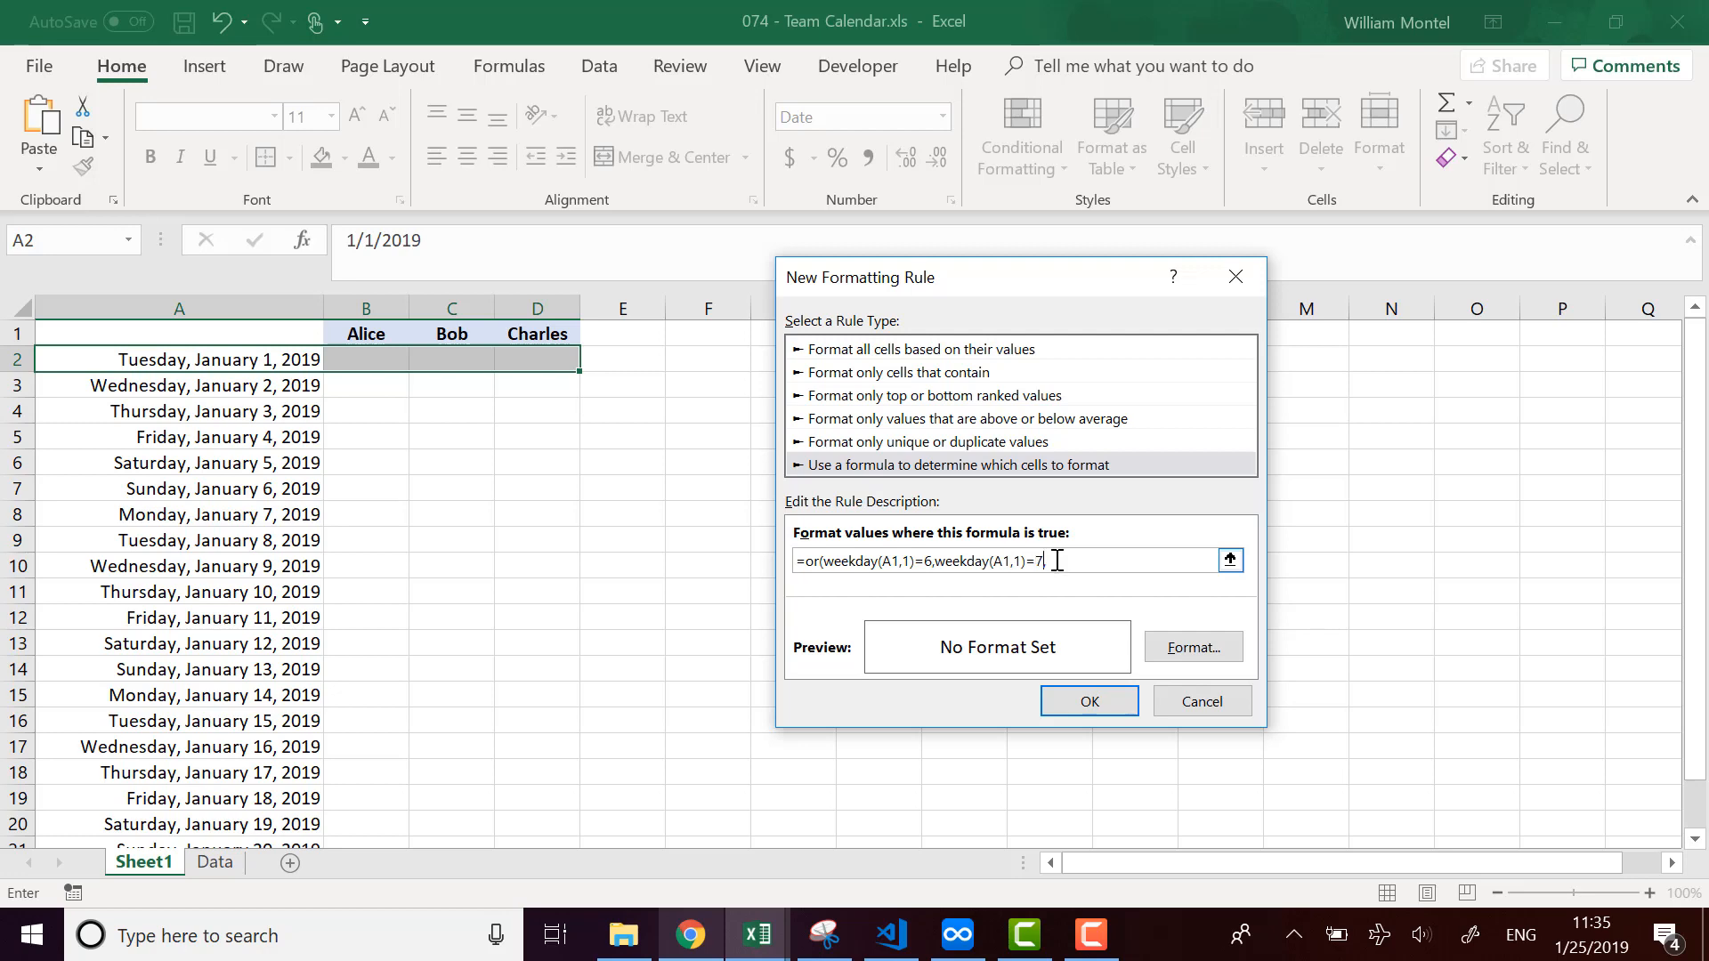
Set the rule's format to a light gray background fill and try to apply the rule.
left_click(1182, 649)
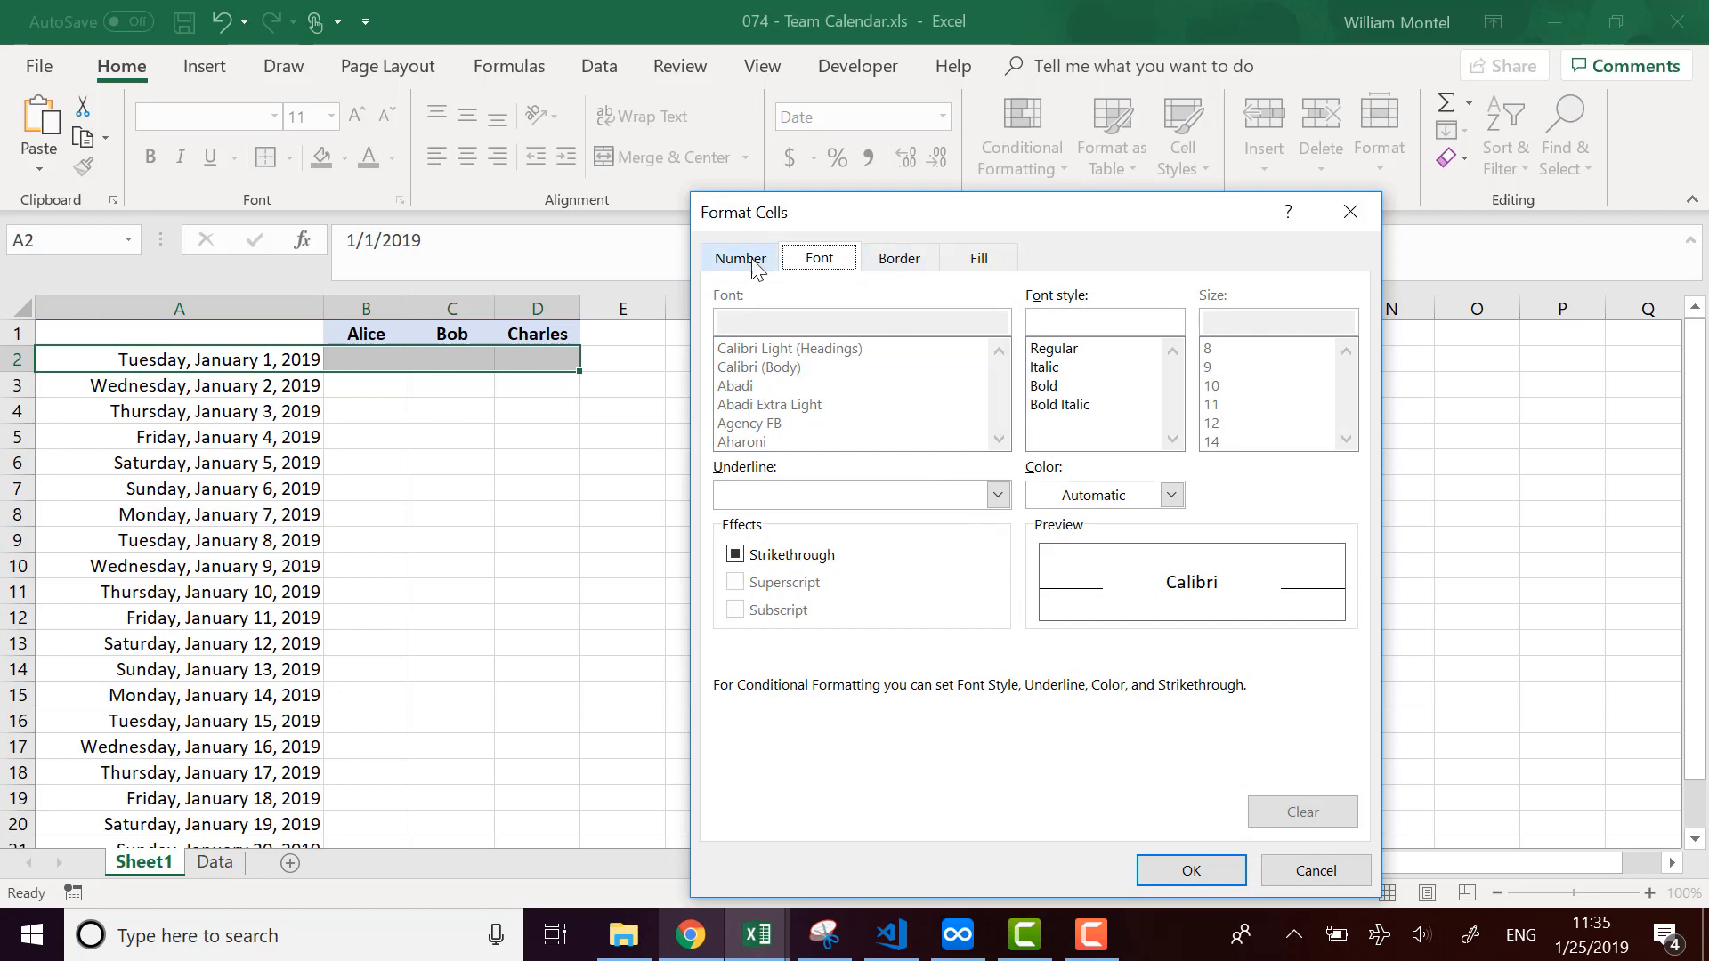
left_click(997, 267)
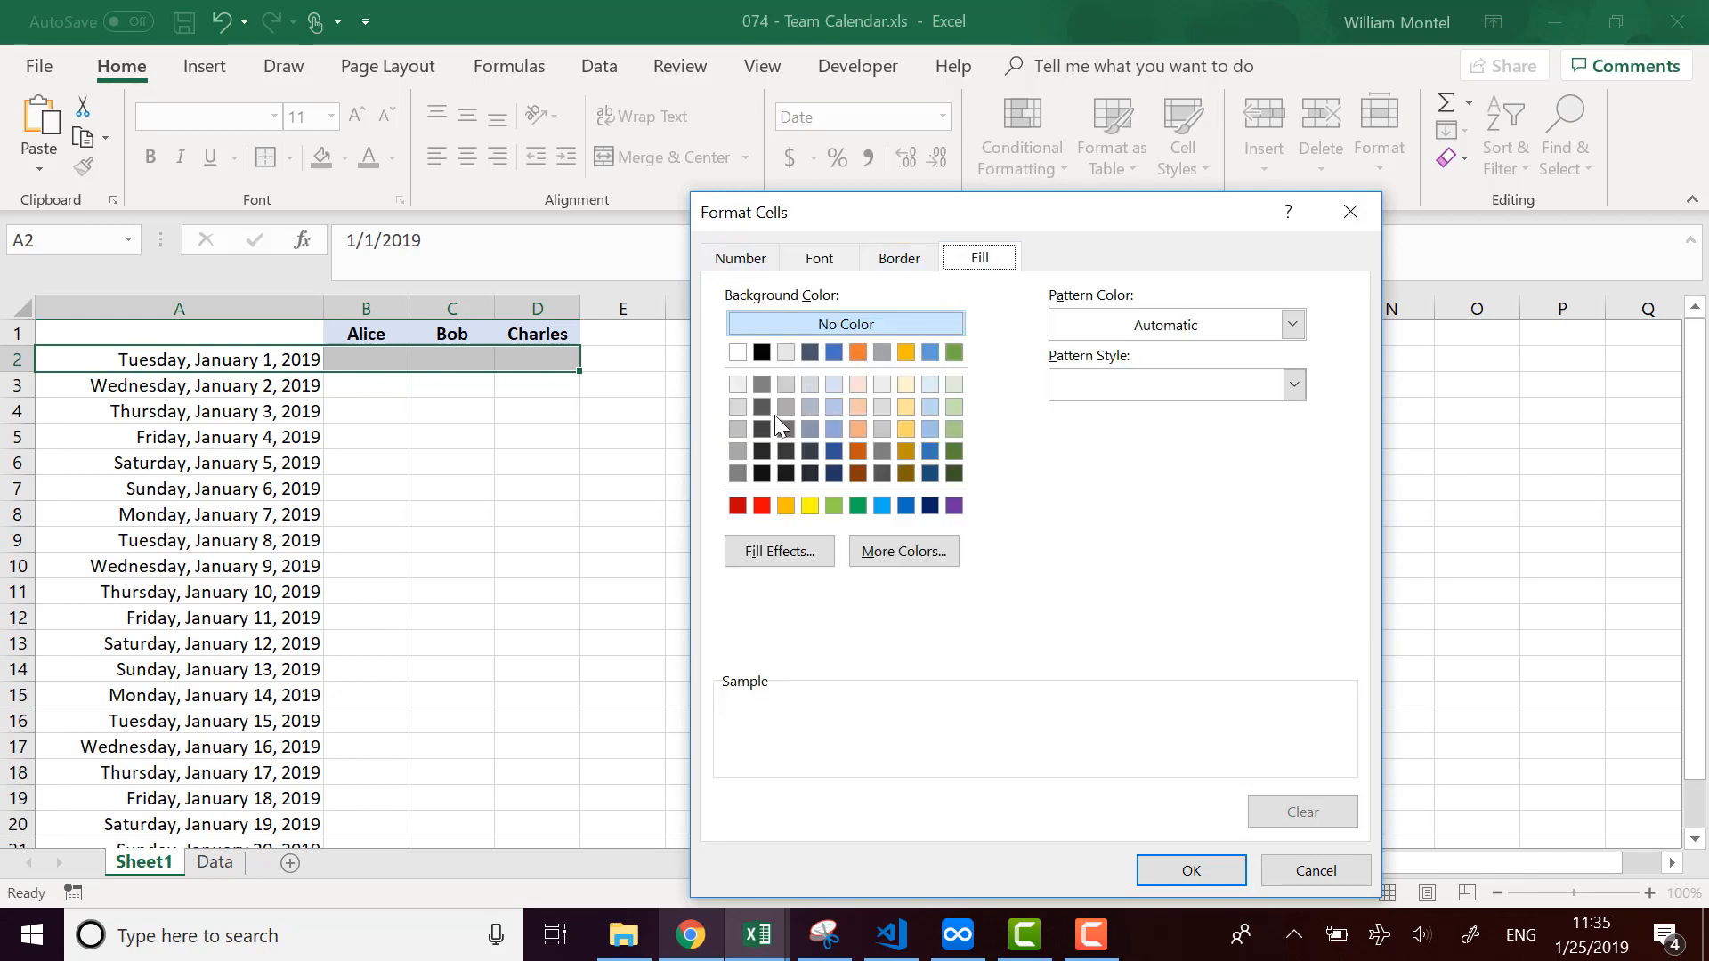
left_click(737, 406)
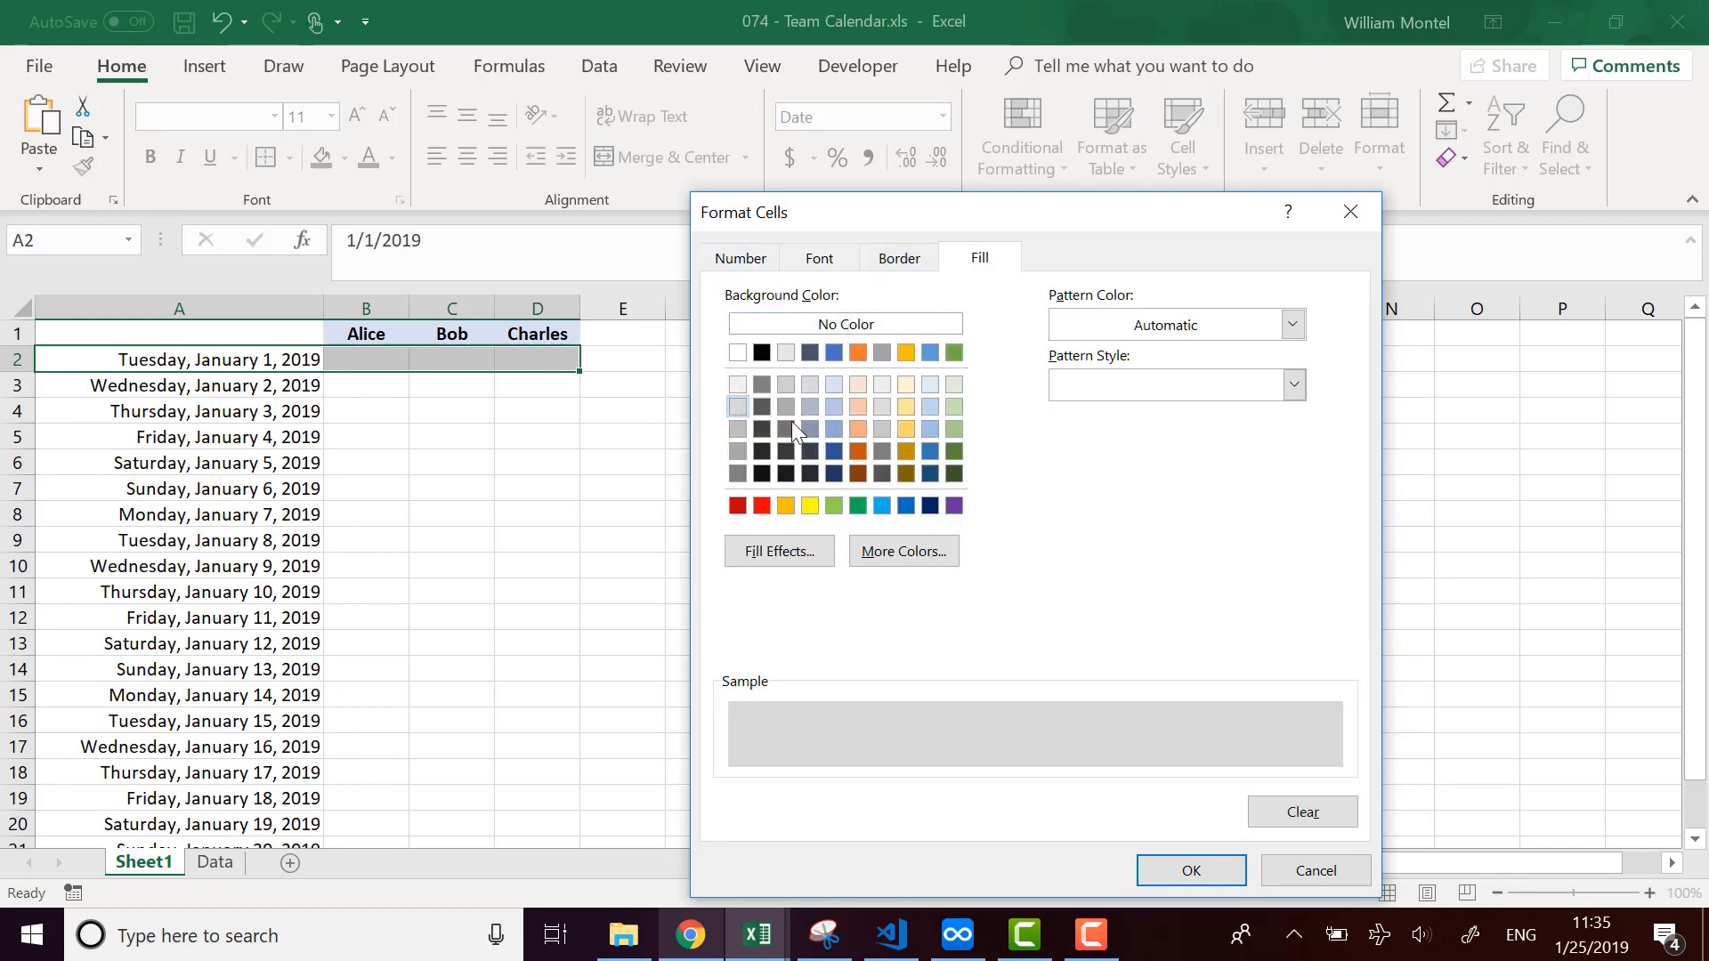
left_click(1188, 868)
left_click(1107, 697)
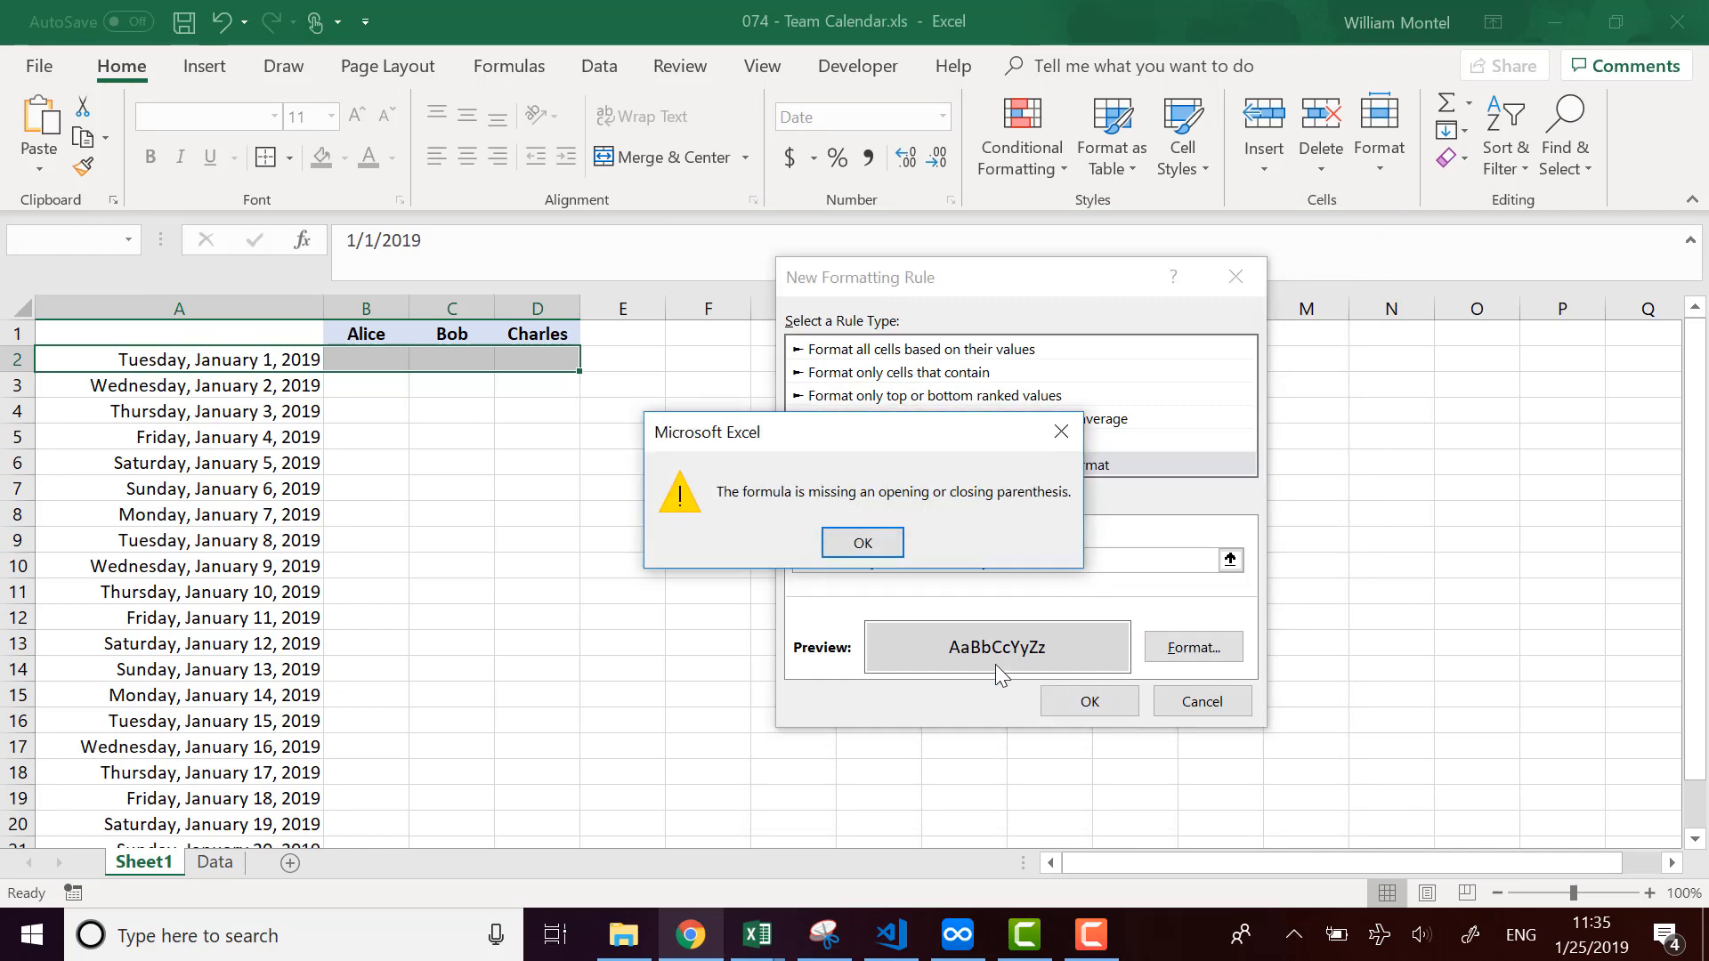
left_click(868, 545)
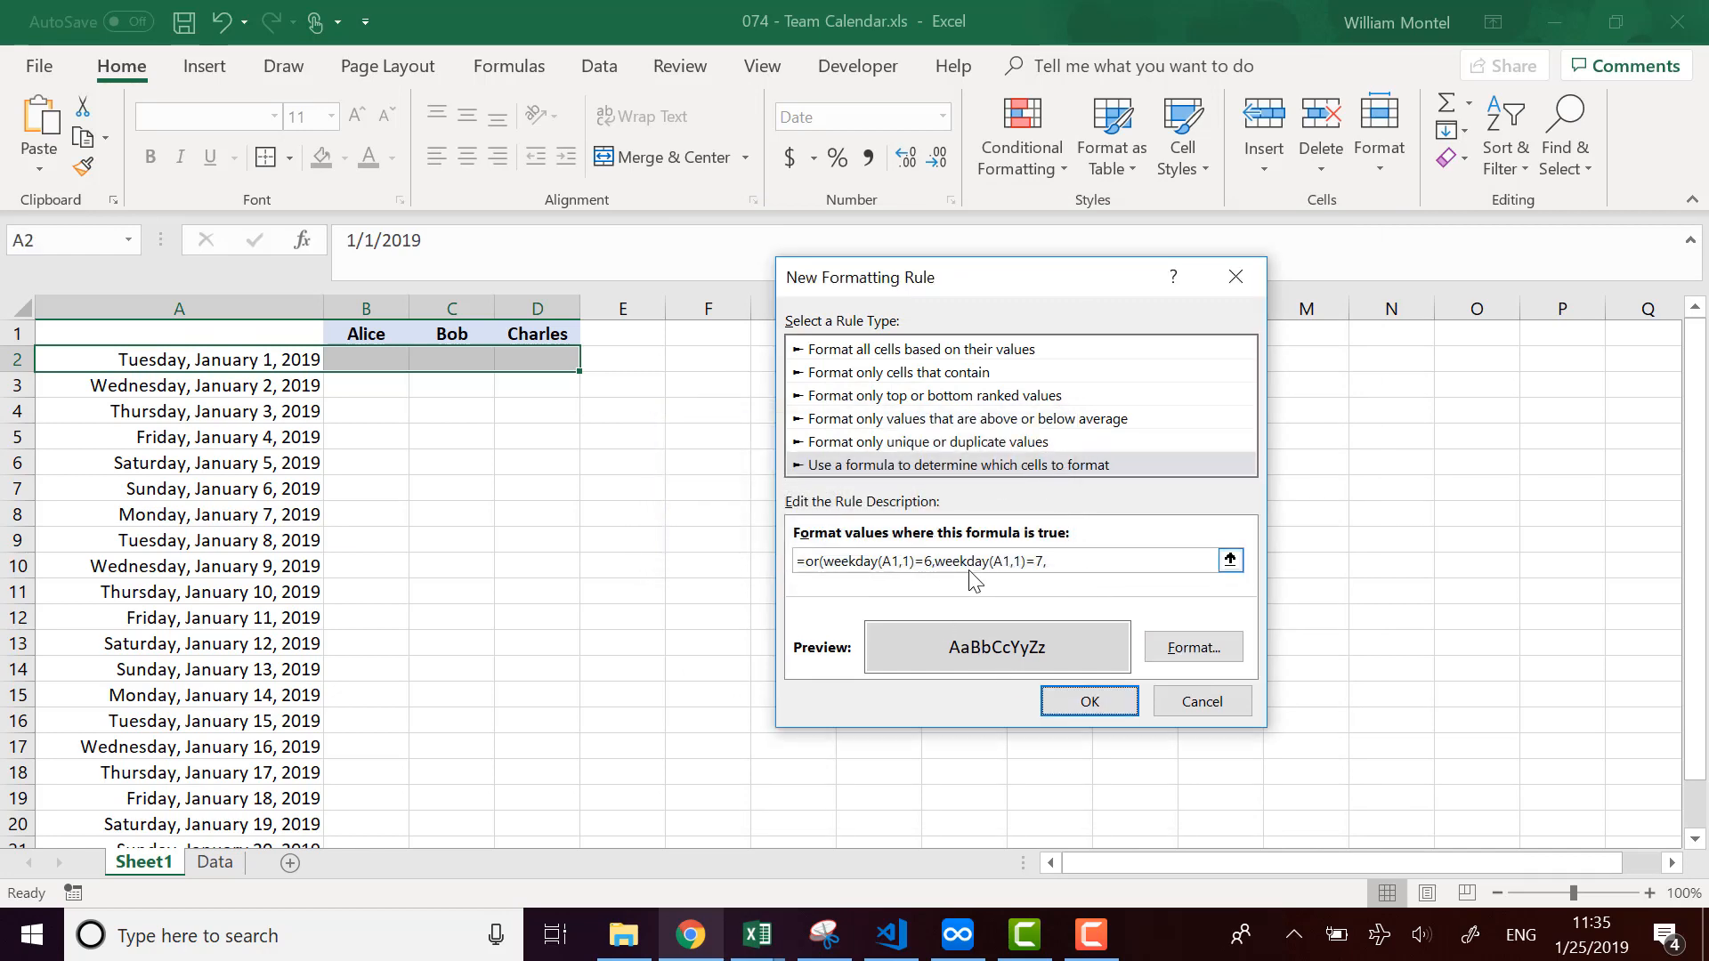
Correct the rule formula to =or(weekday(A1,1)=6,weekday(A1,1)=7) and apply the rule to A2:D2.
left_click(1081, 561)
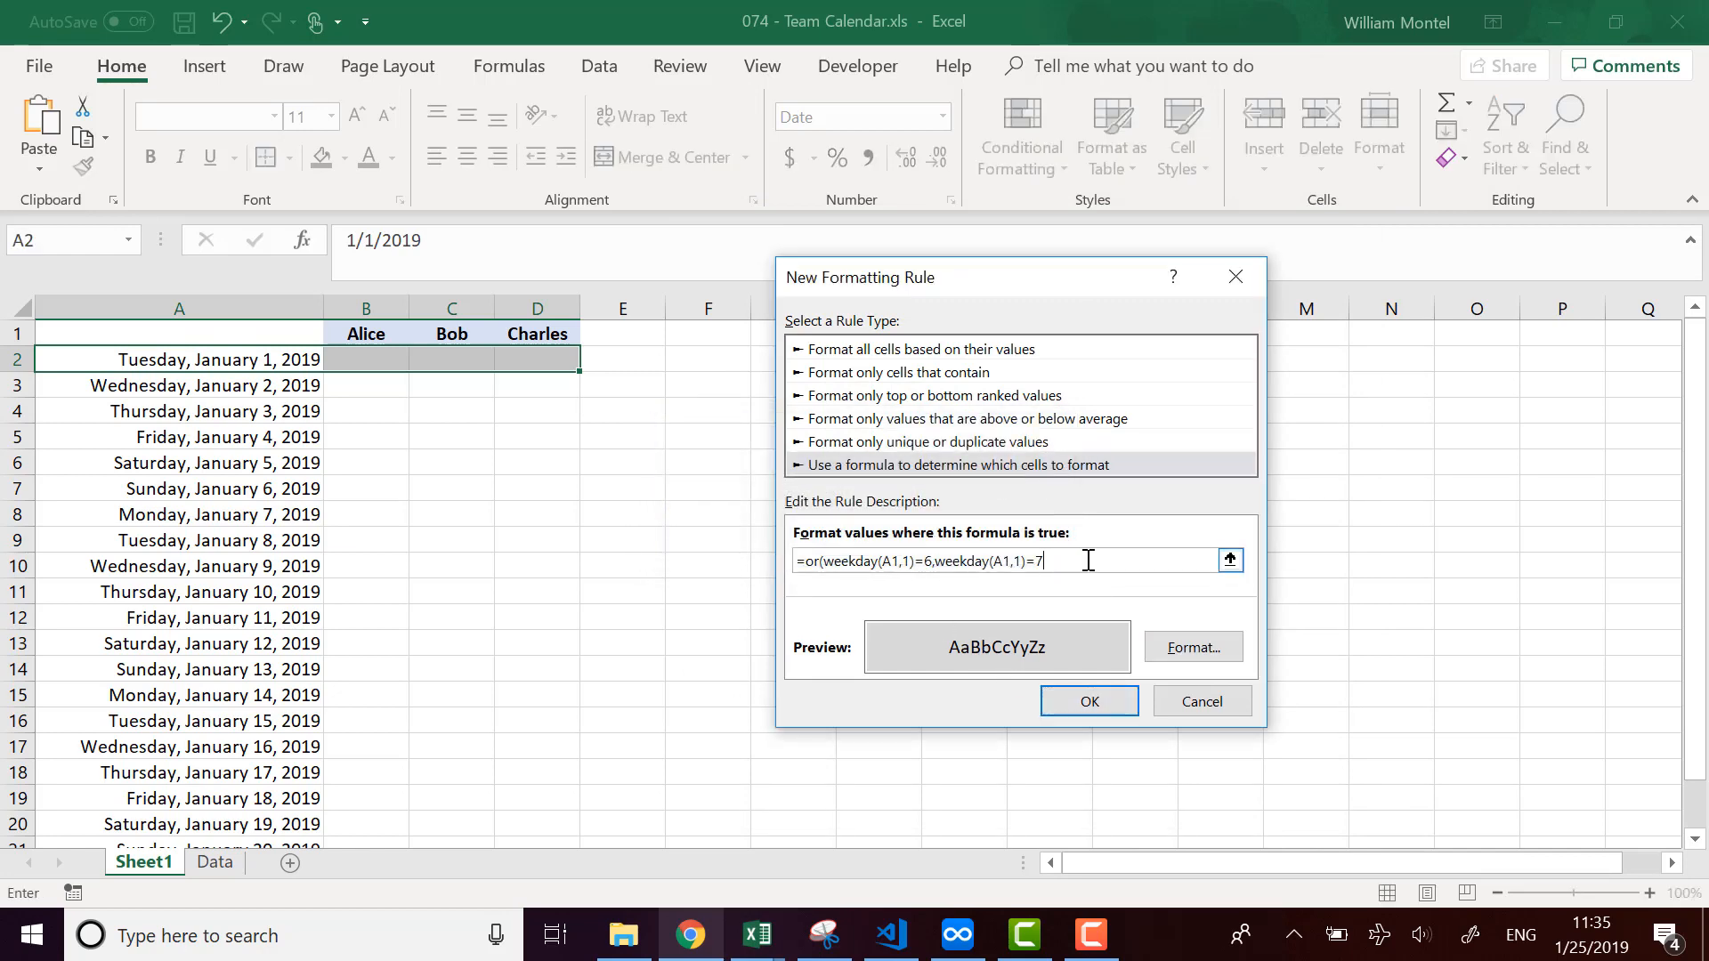
type(")")
key("Return")
left_click(537, 481)
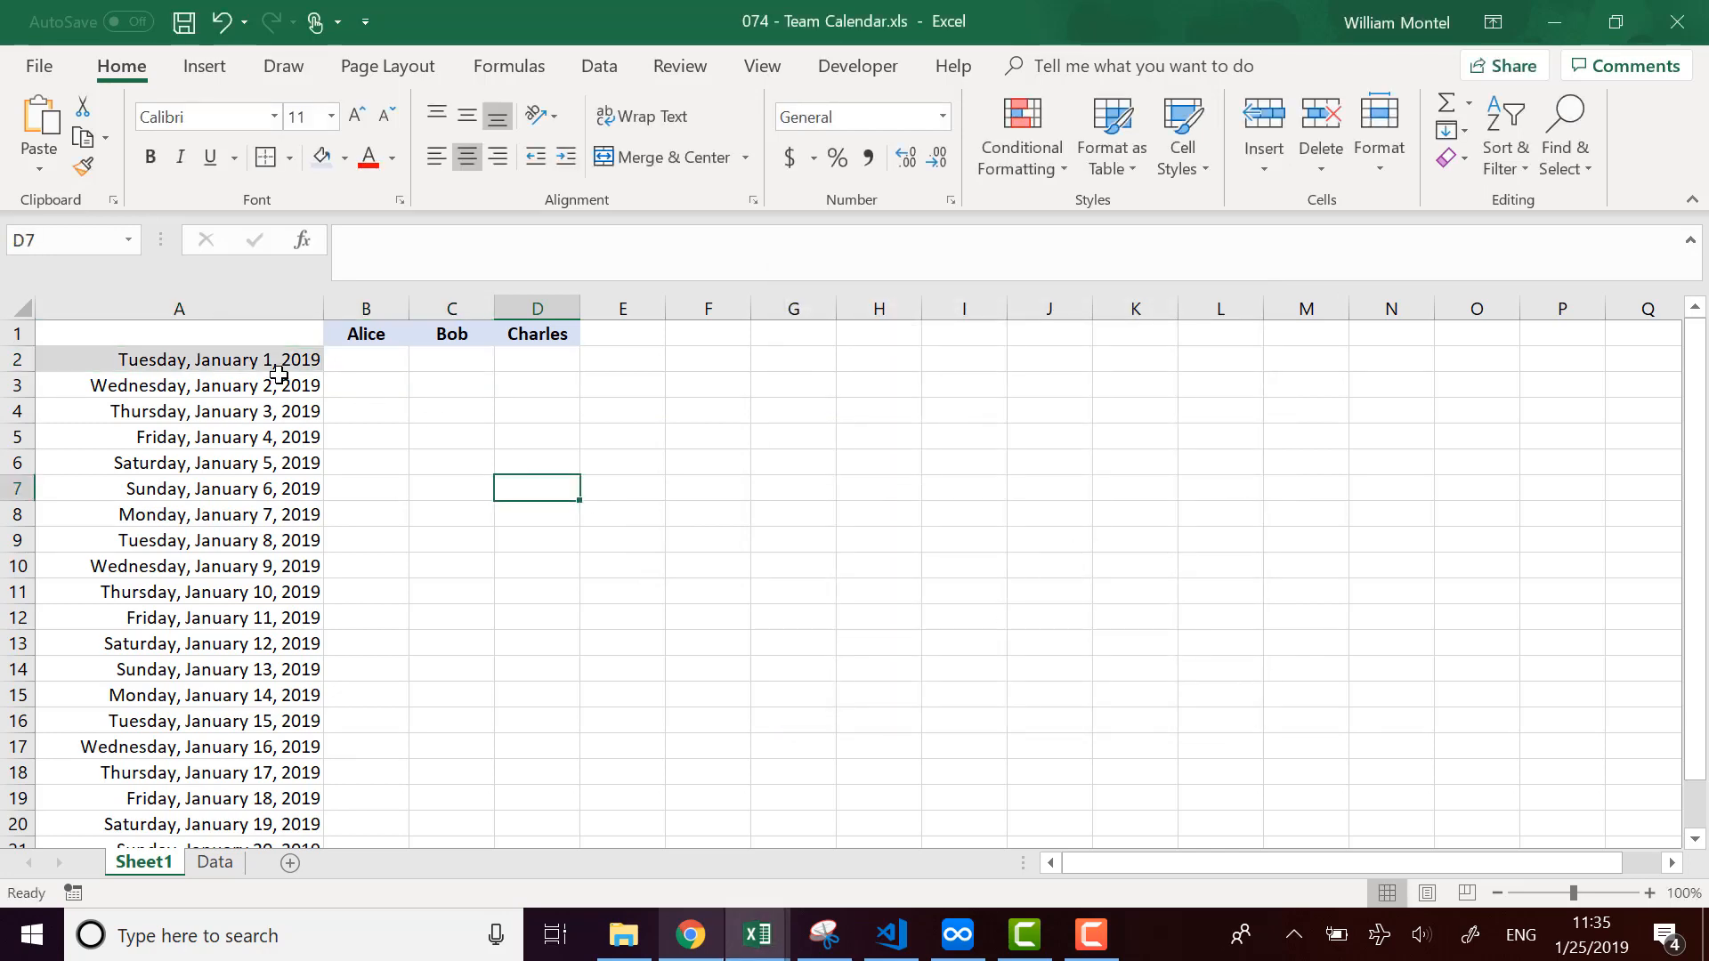
left_click(279, 360)
right_click(281, 360)
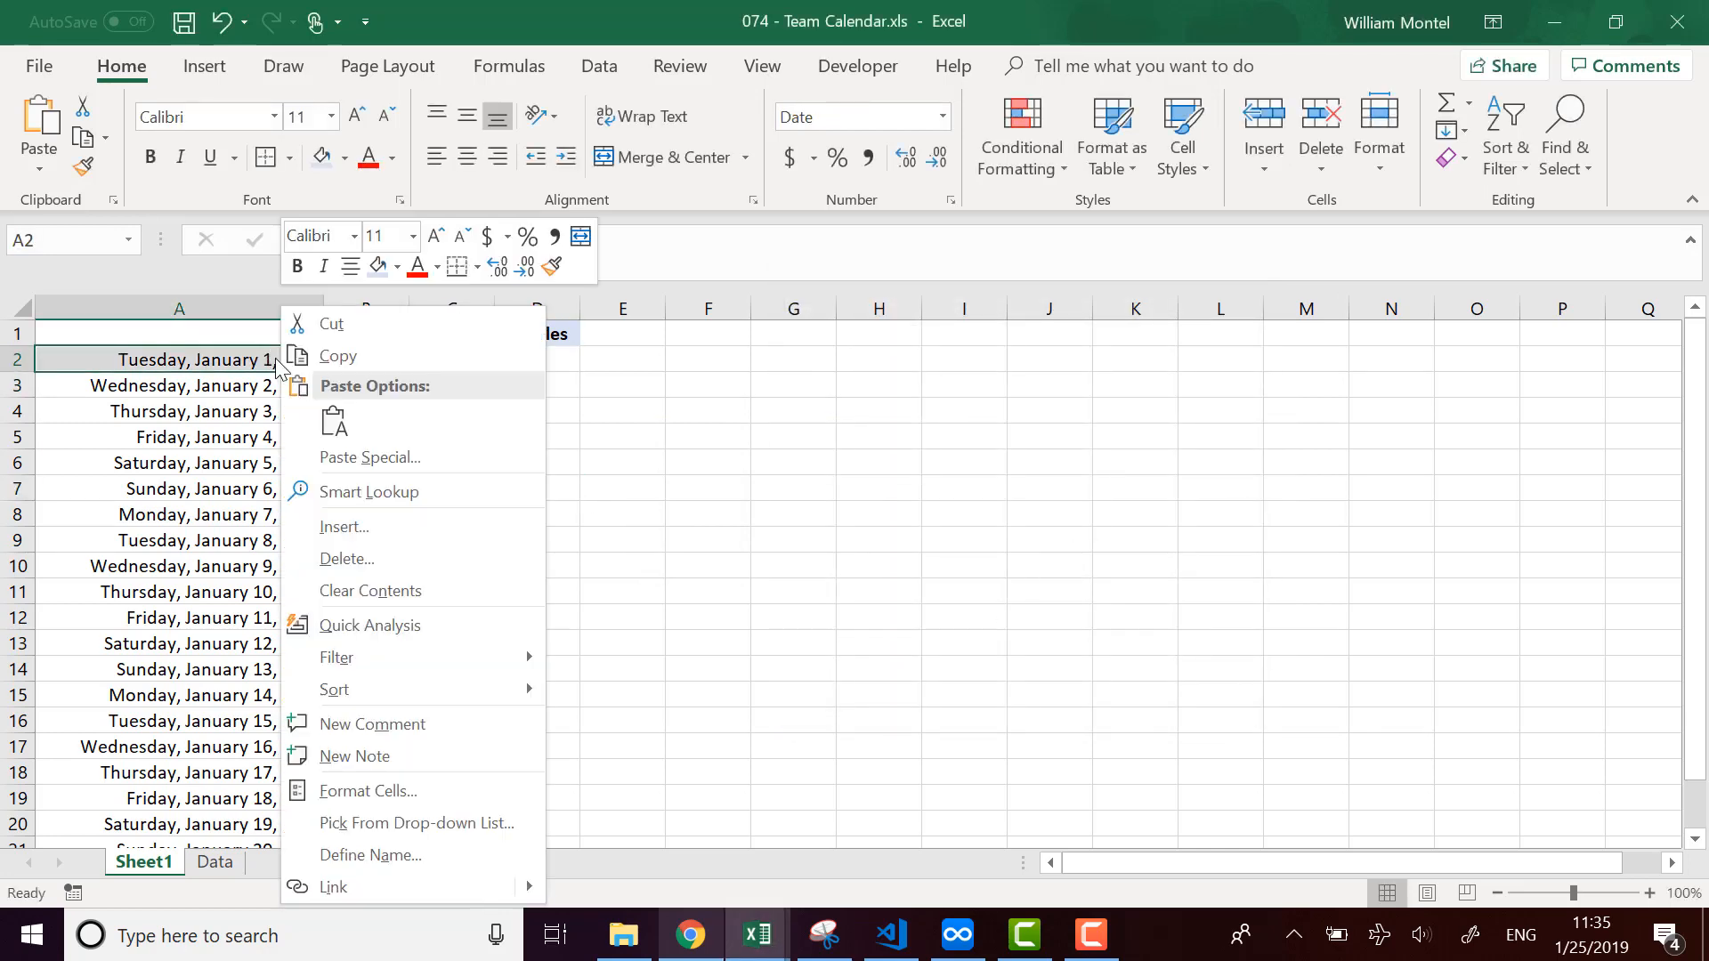
left_click(431, 790)
left_click_drag(473, 272, 1028, 204)
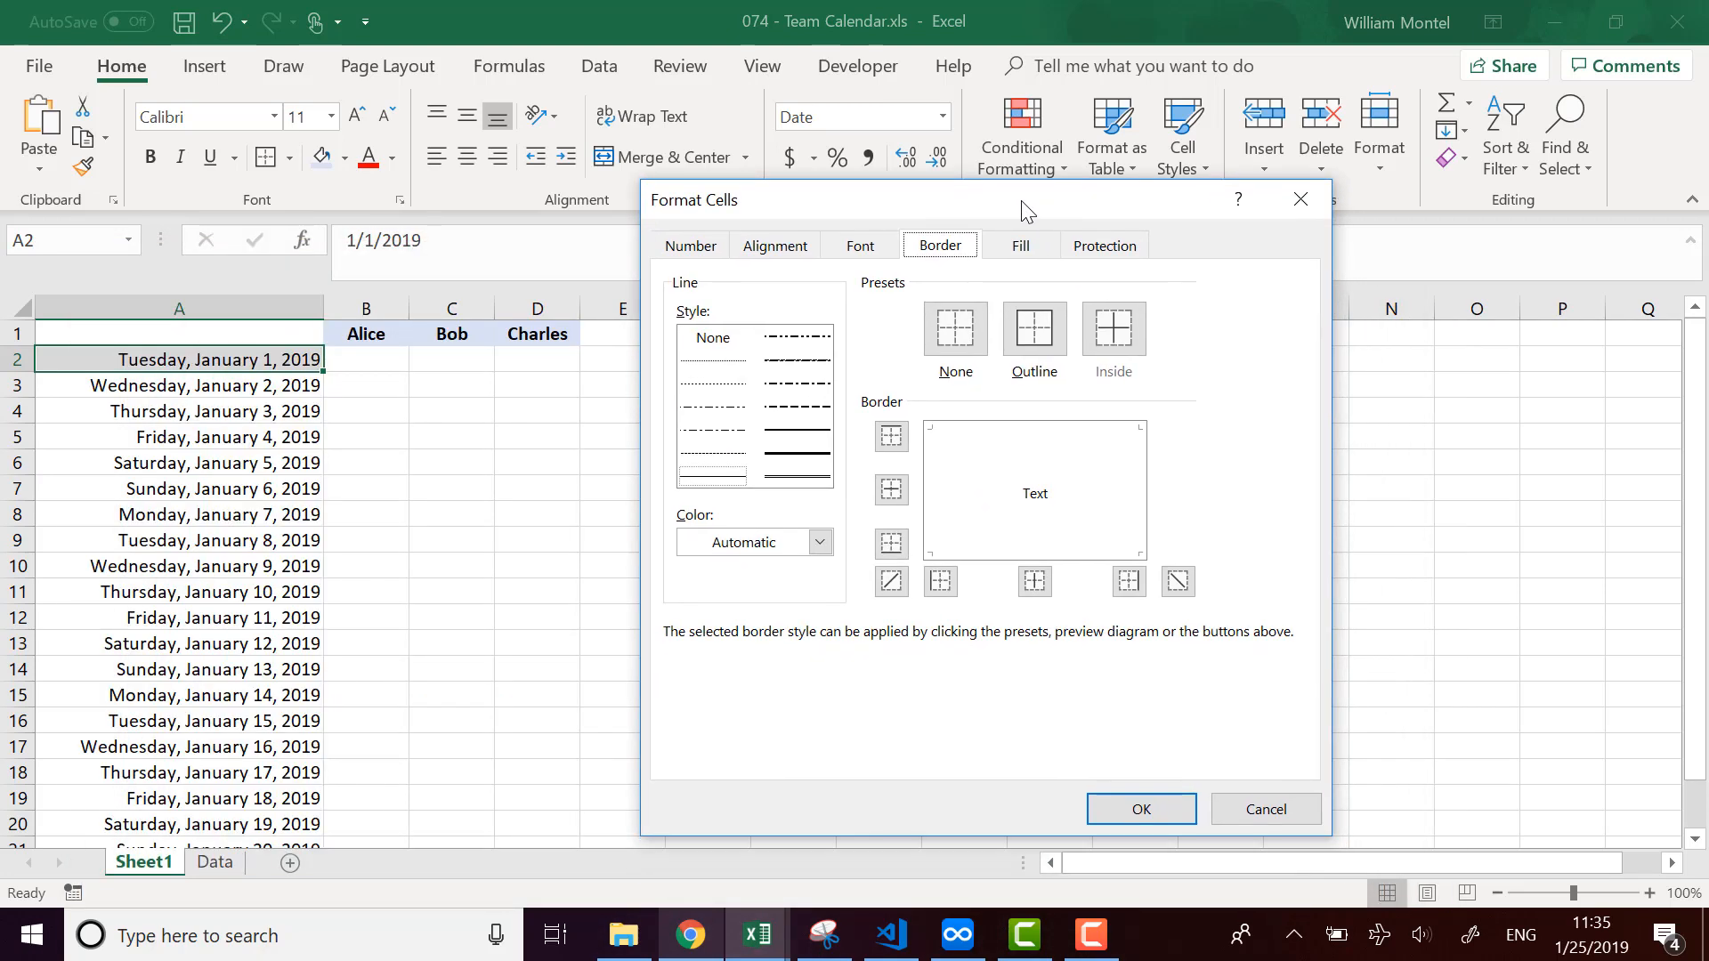
left_click(1318, 208)
left_click_drag(561, 361, 142, 358)
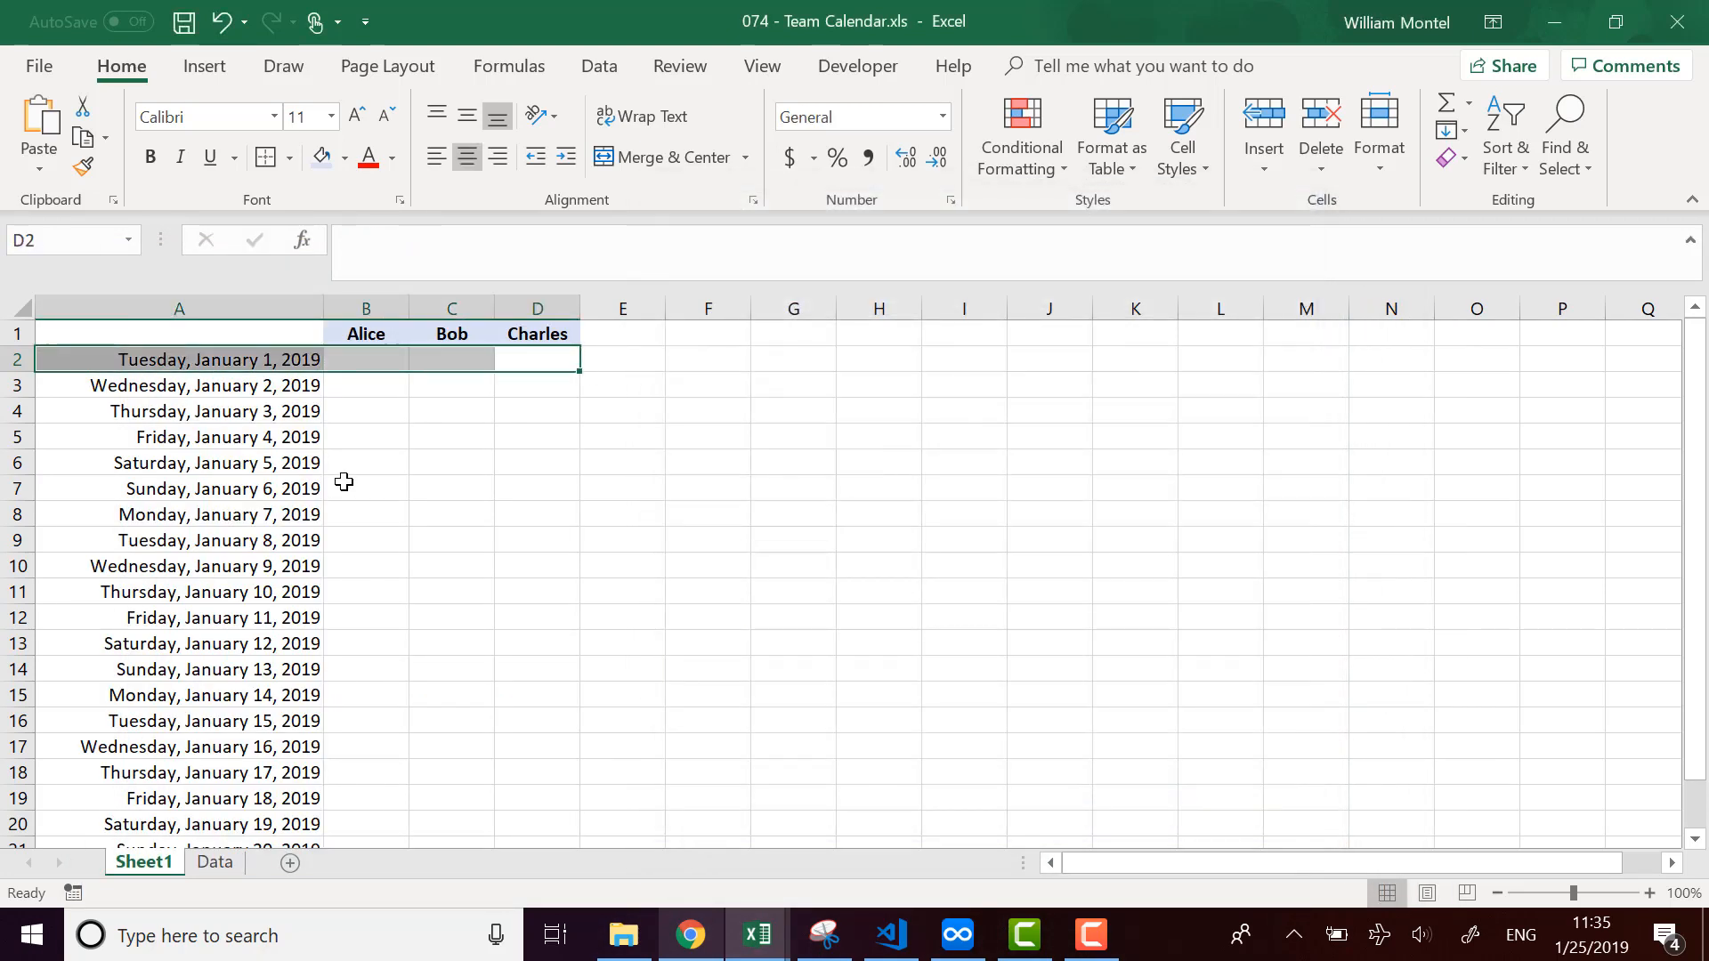
left_click(320, 405)
Edit the conditional formatting rule of A2:D2 so that both WEEKDAY functions refer to A2.
left_click_drag(303, 360, 507, 356)
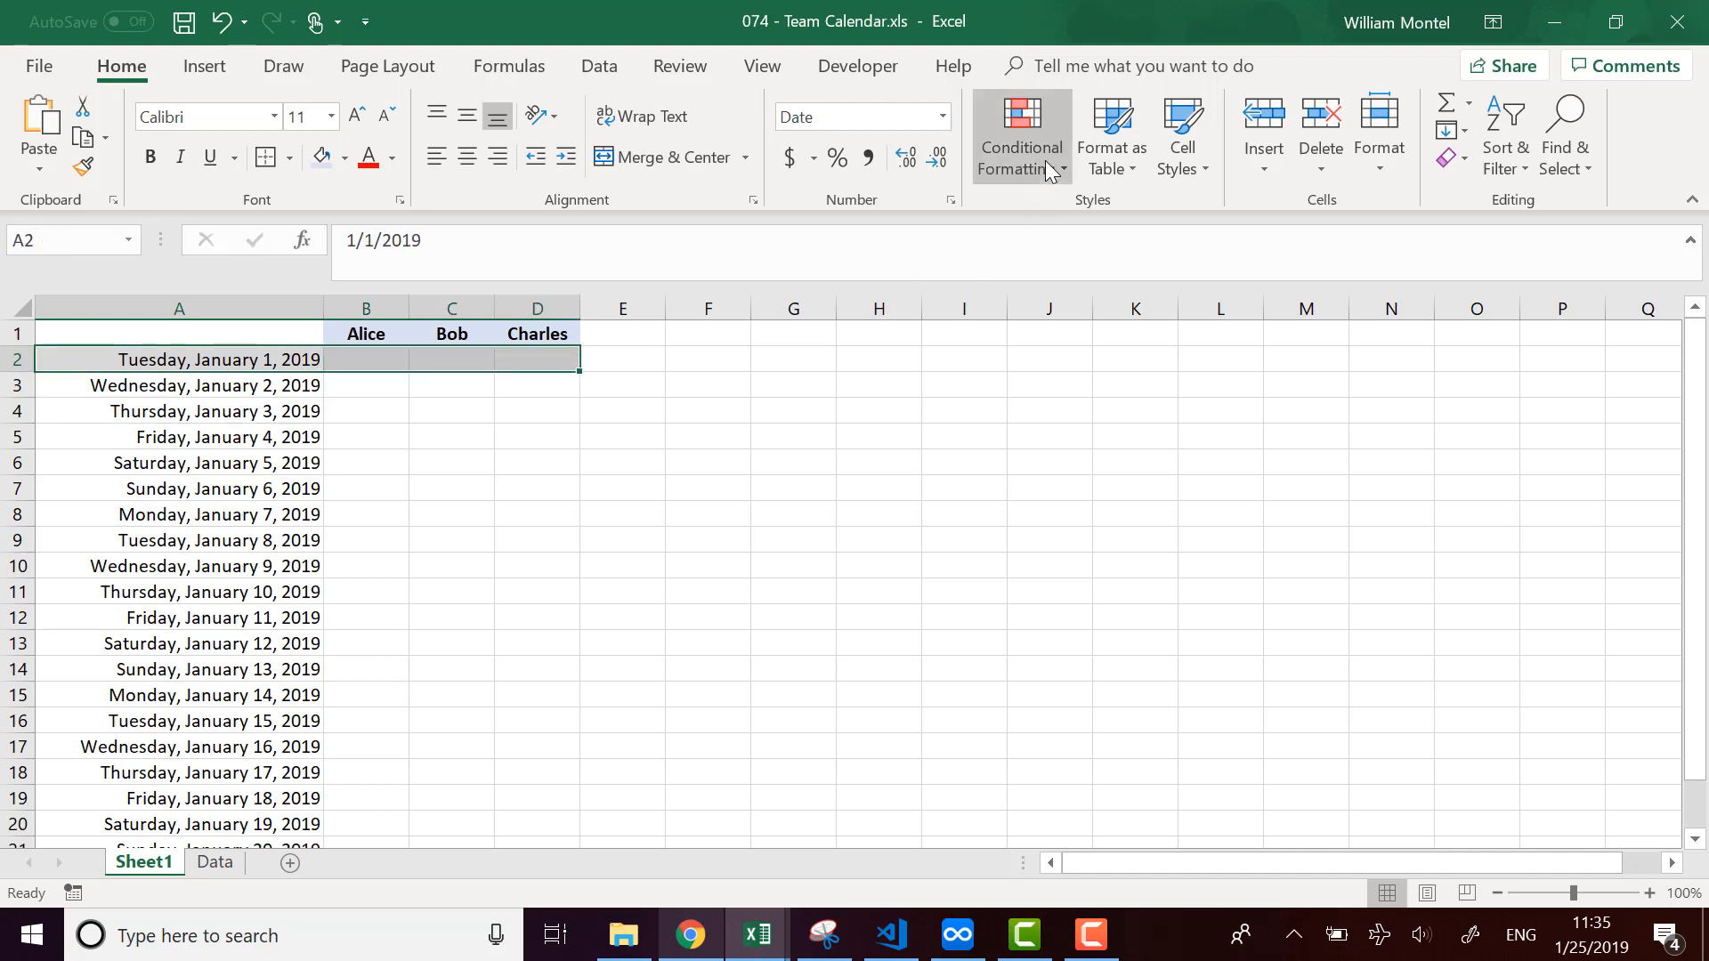
left_click(1050, 170)
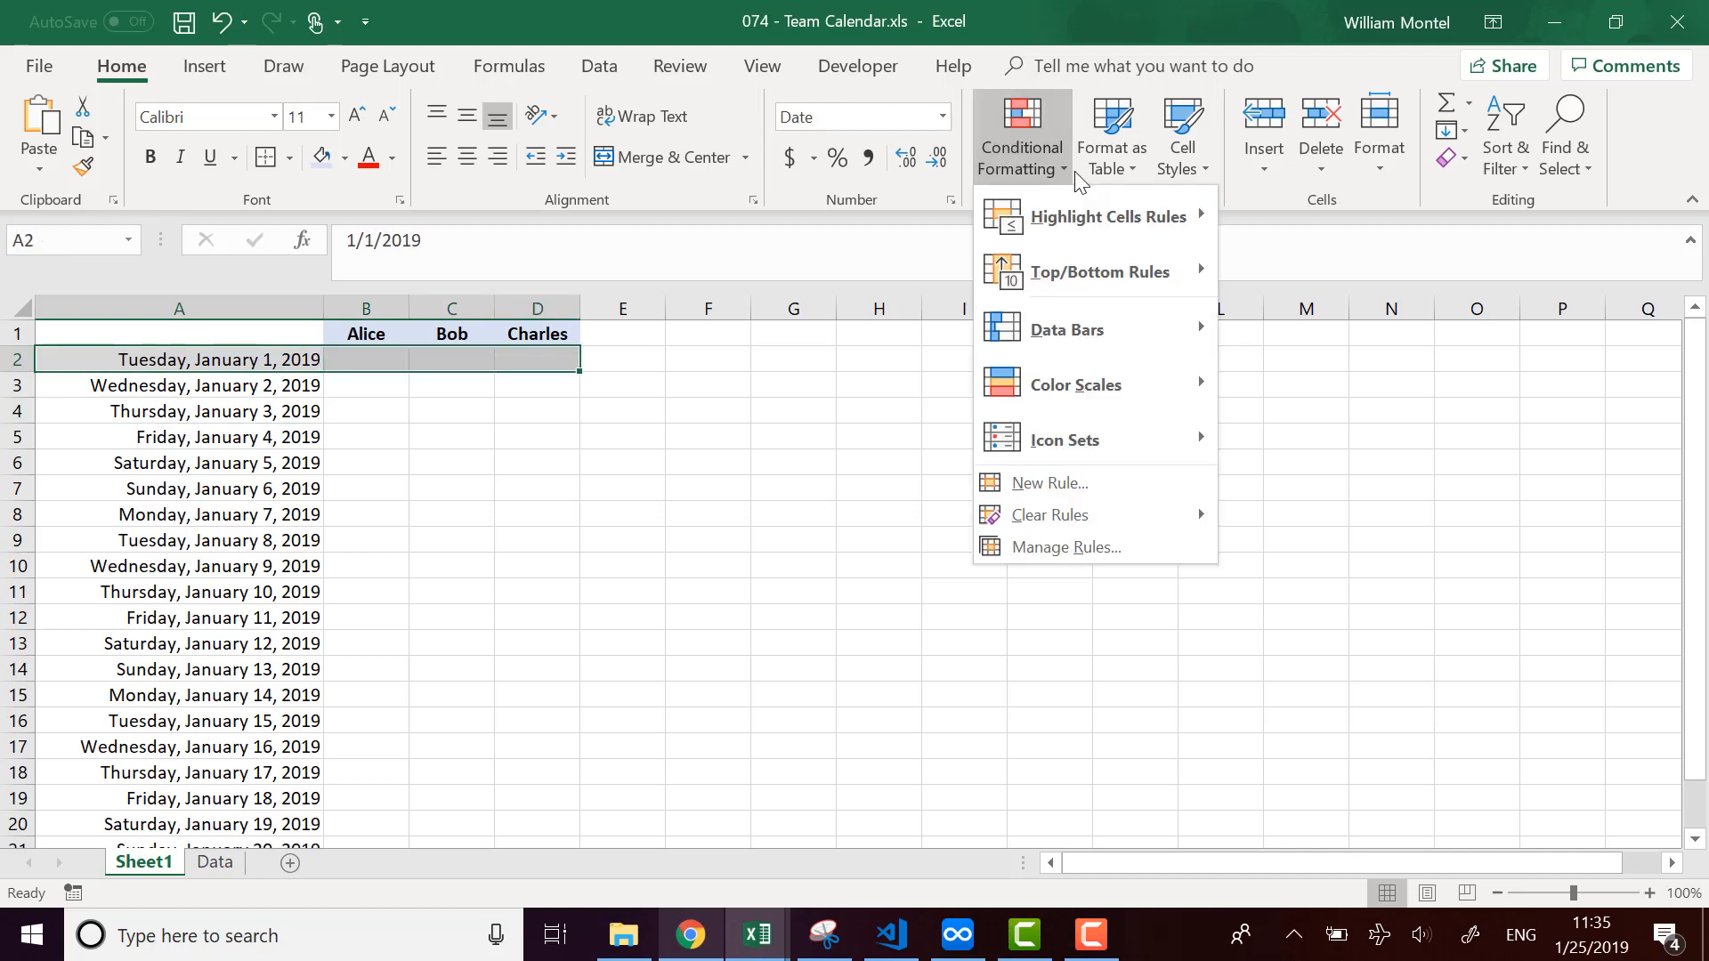
left_click(1115, 558)
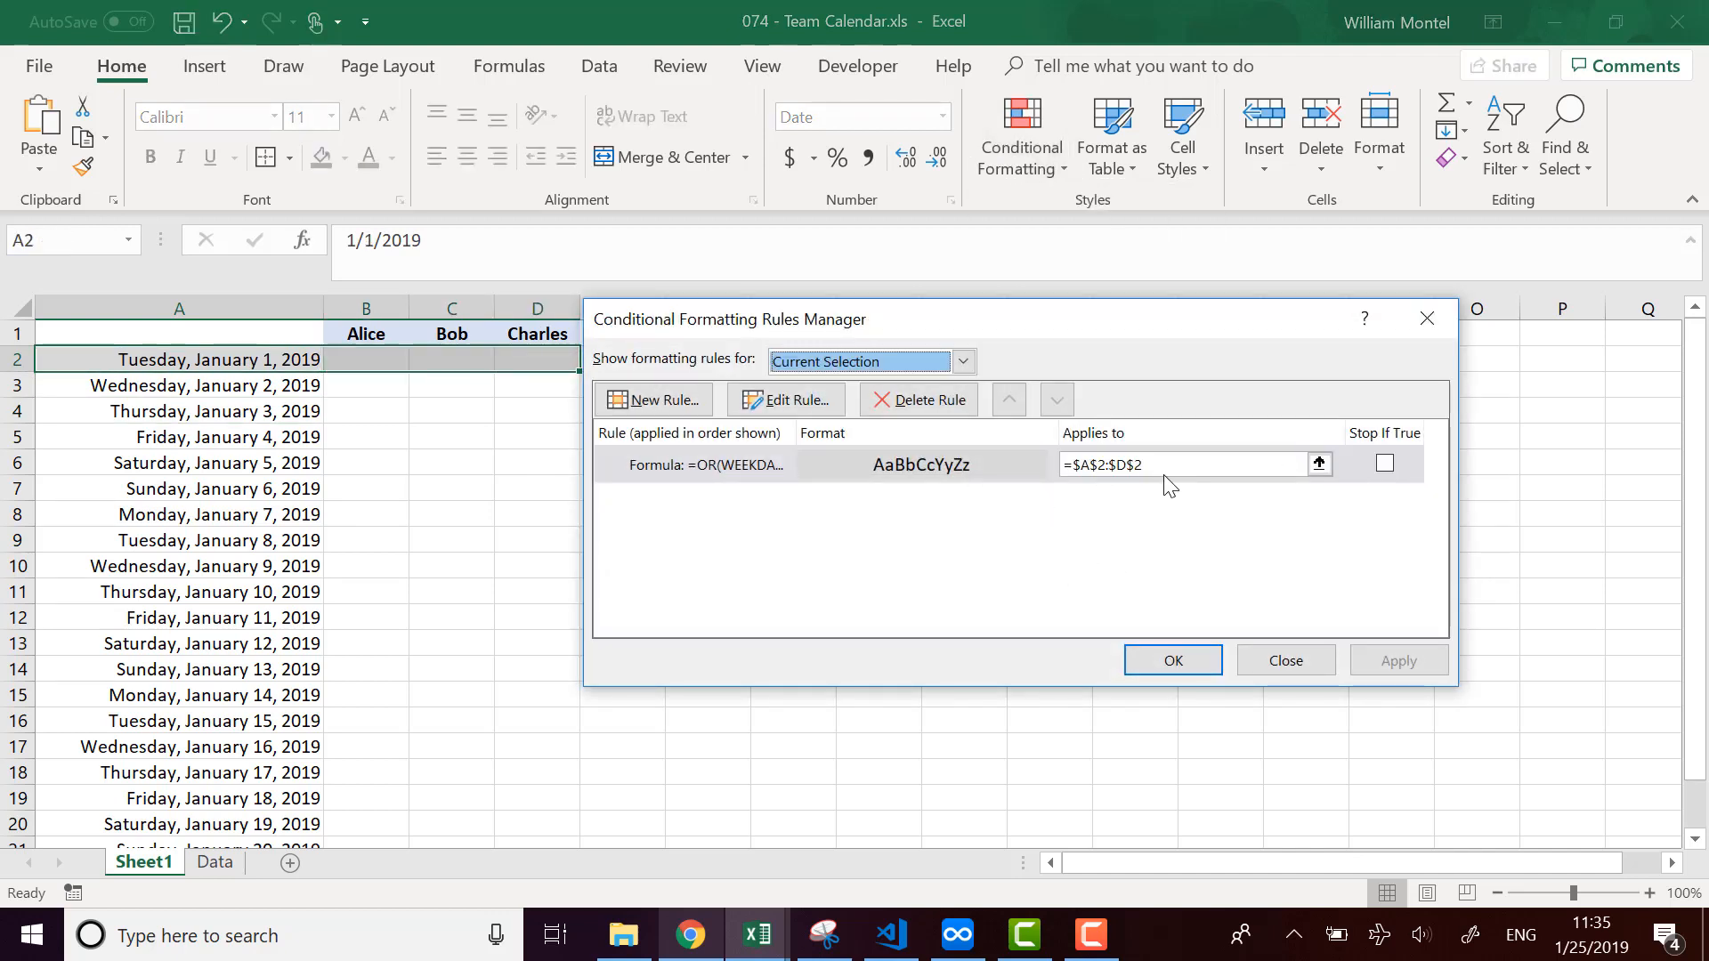
left_click(705, 467)
left_click(783, 399)
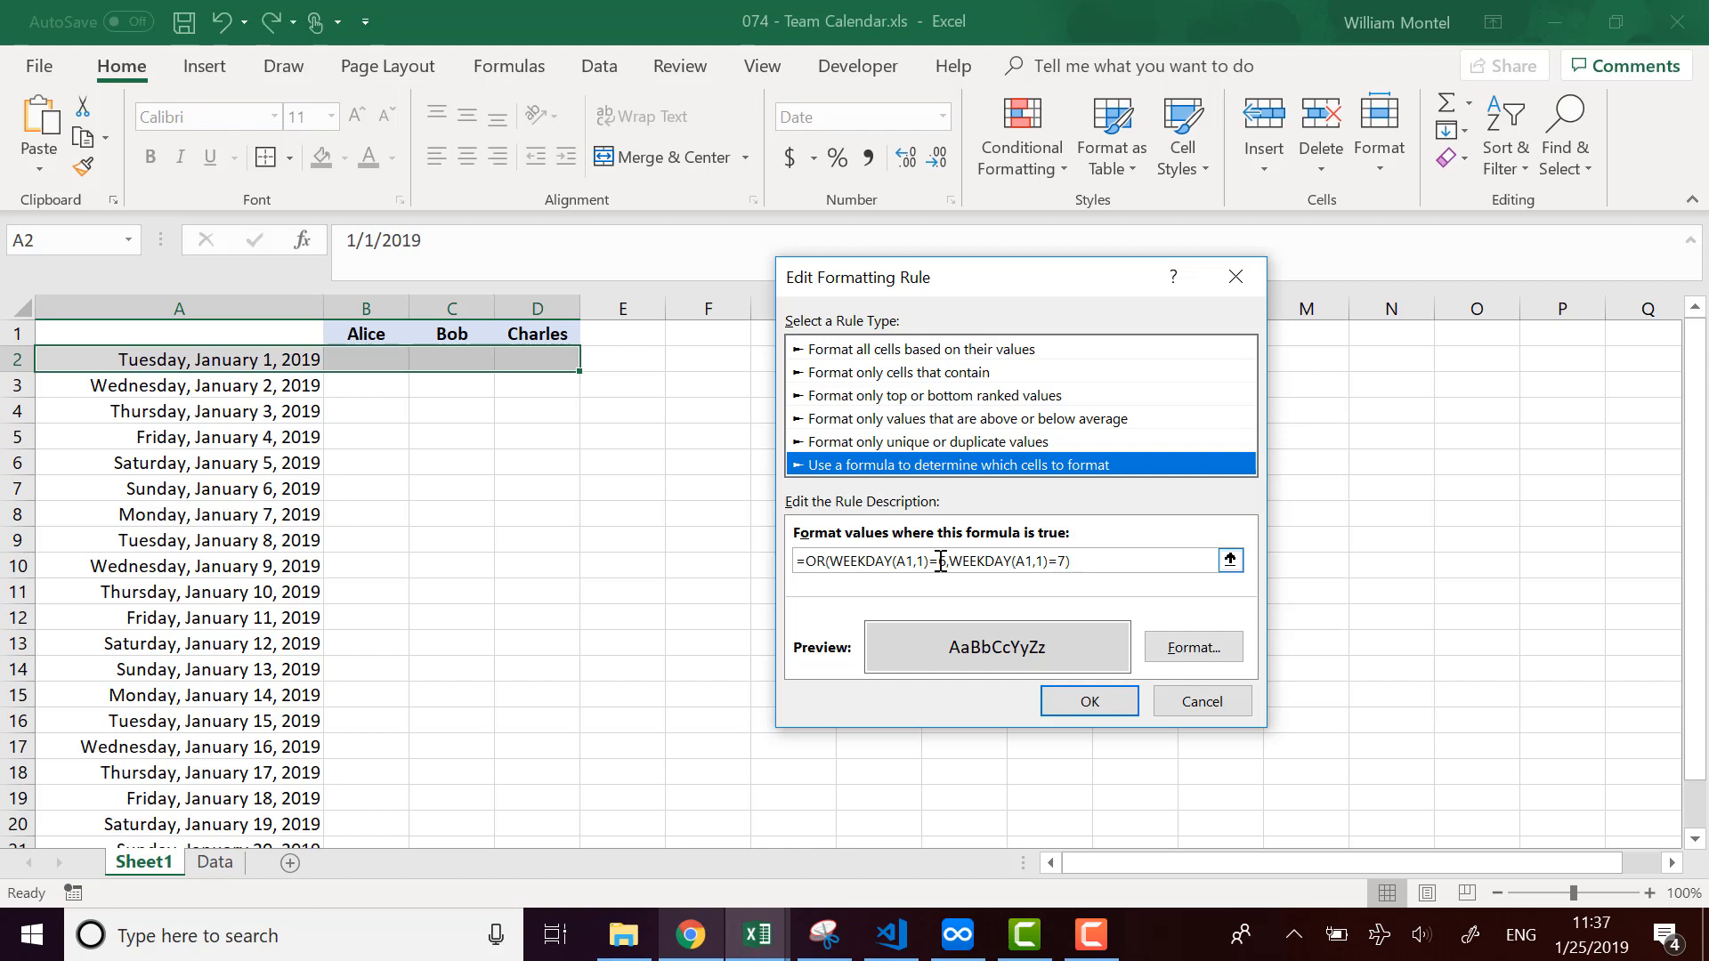
left_click(912, 560)
type("é")
key("BackSpace")
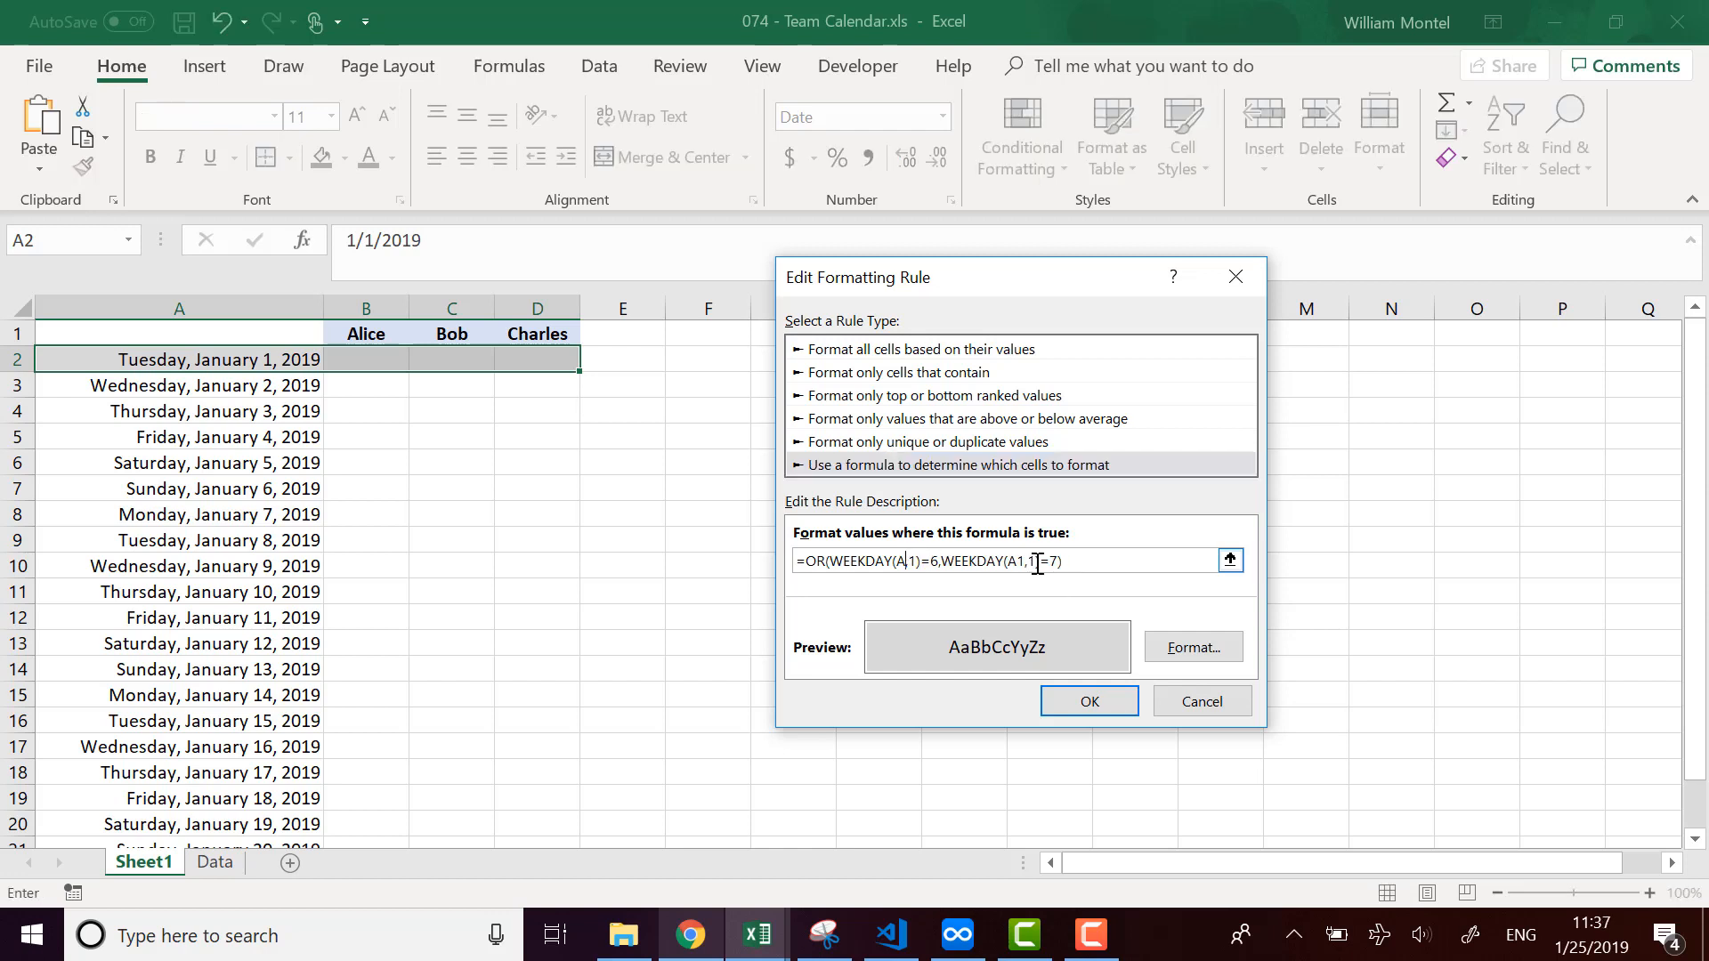
type("2")
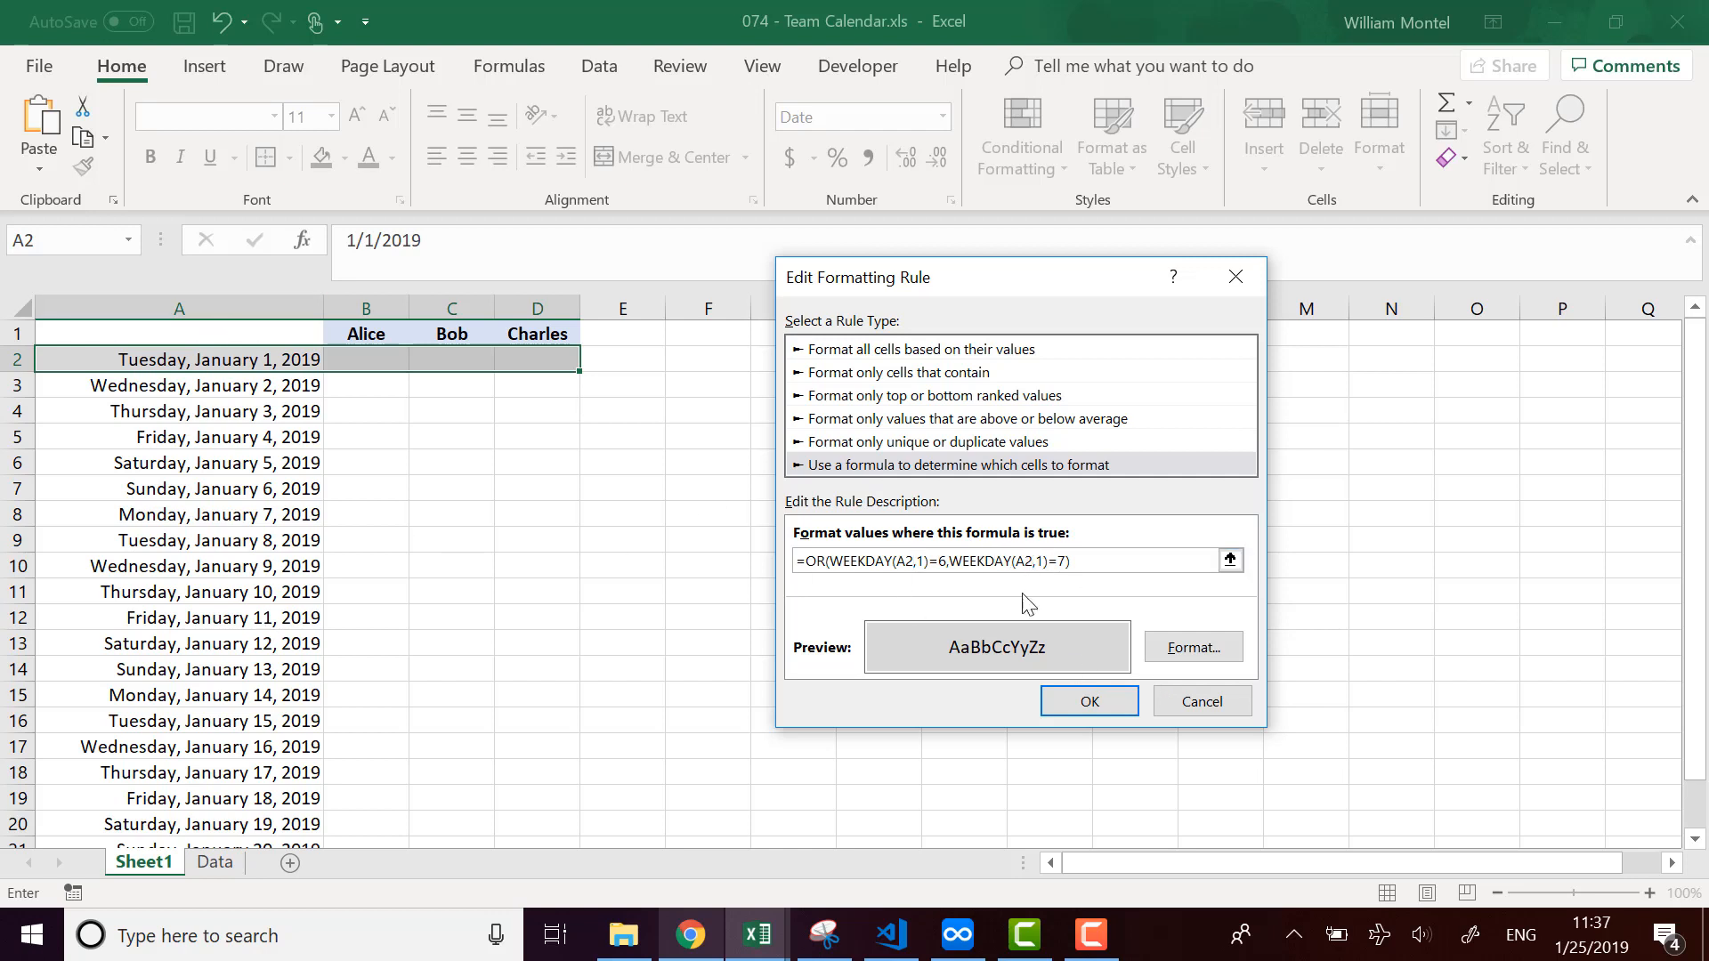
Lock column A in the rule formula as =OR(WEEKDAY($A2,1)=6,WEEKDAY($A2,1)=7) and apply the edited rule.
left_click(900, 561)
type("$")
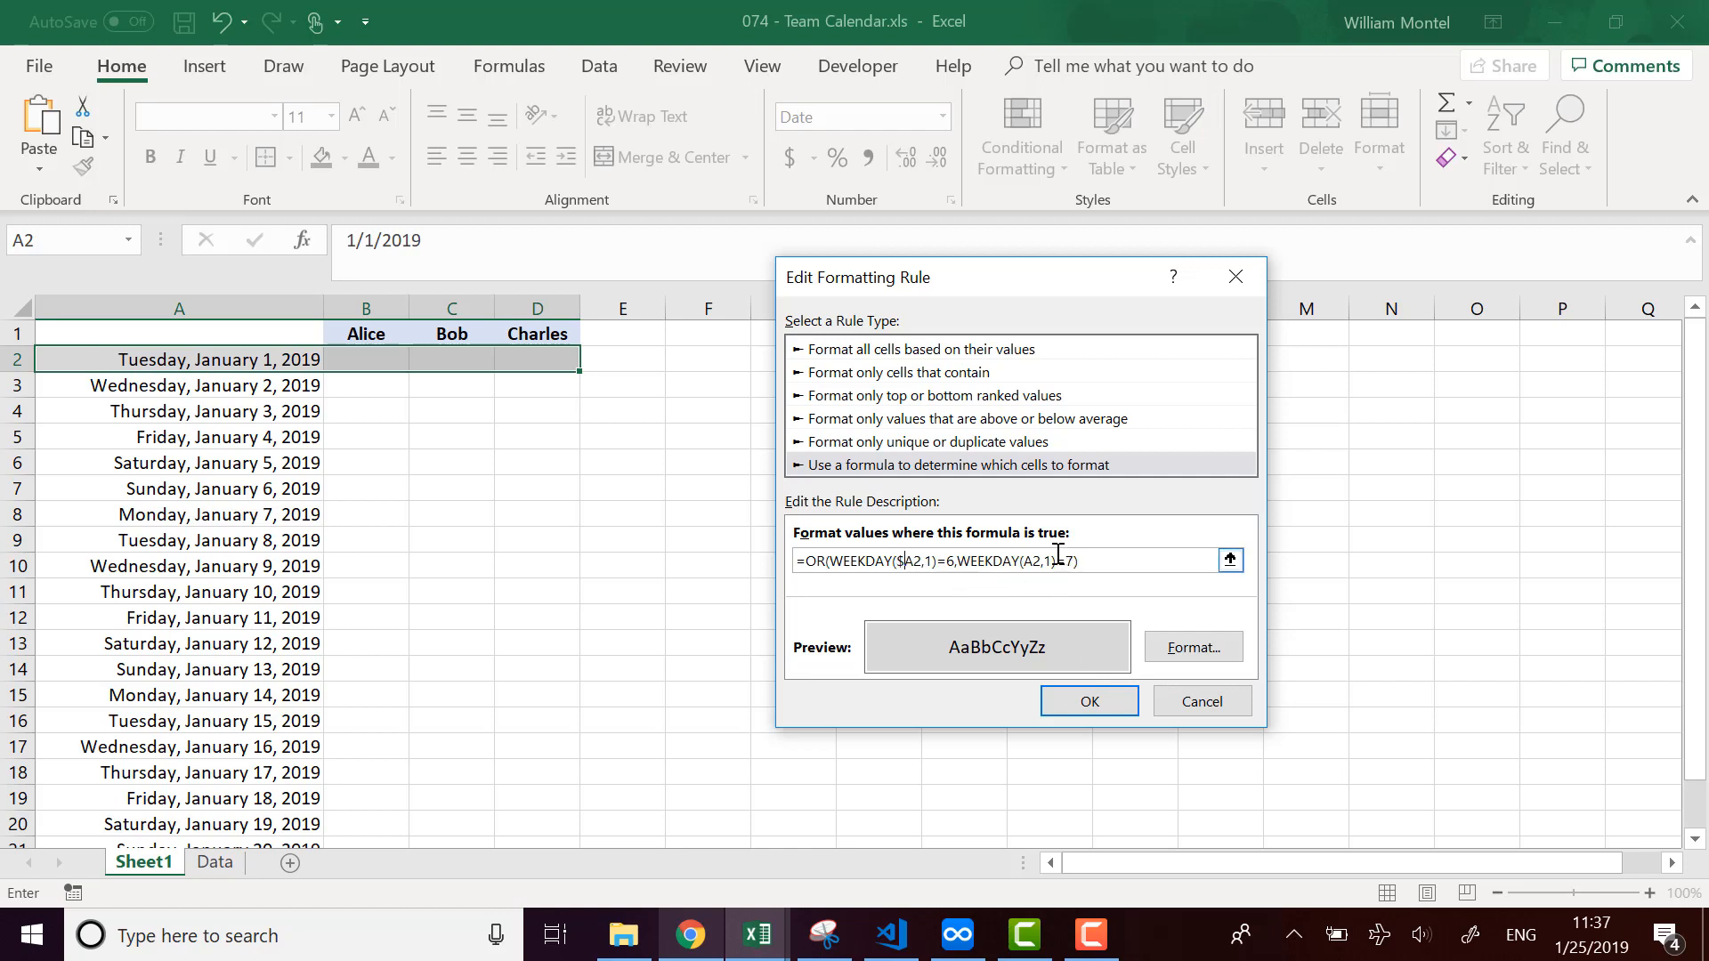
left_click(1028, 561)
type("$")
left_click(1104, 702)
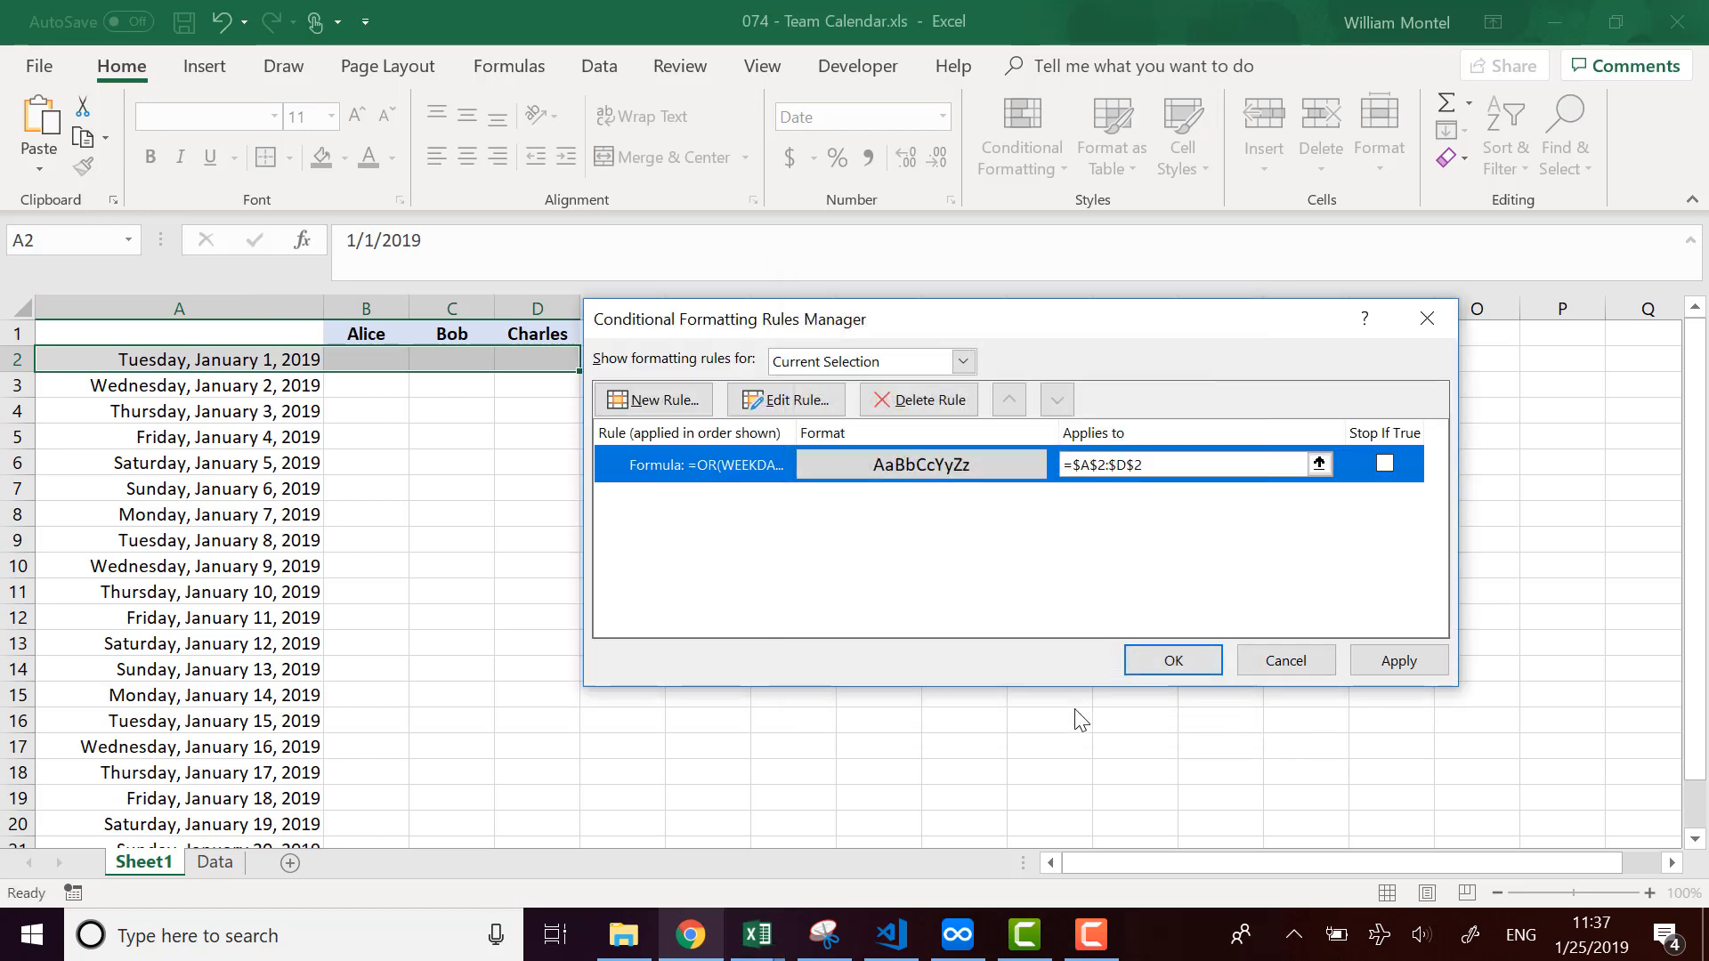
left_click(1392, 659)
left_click(1187, 658)
left_click(1188, 663)
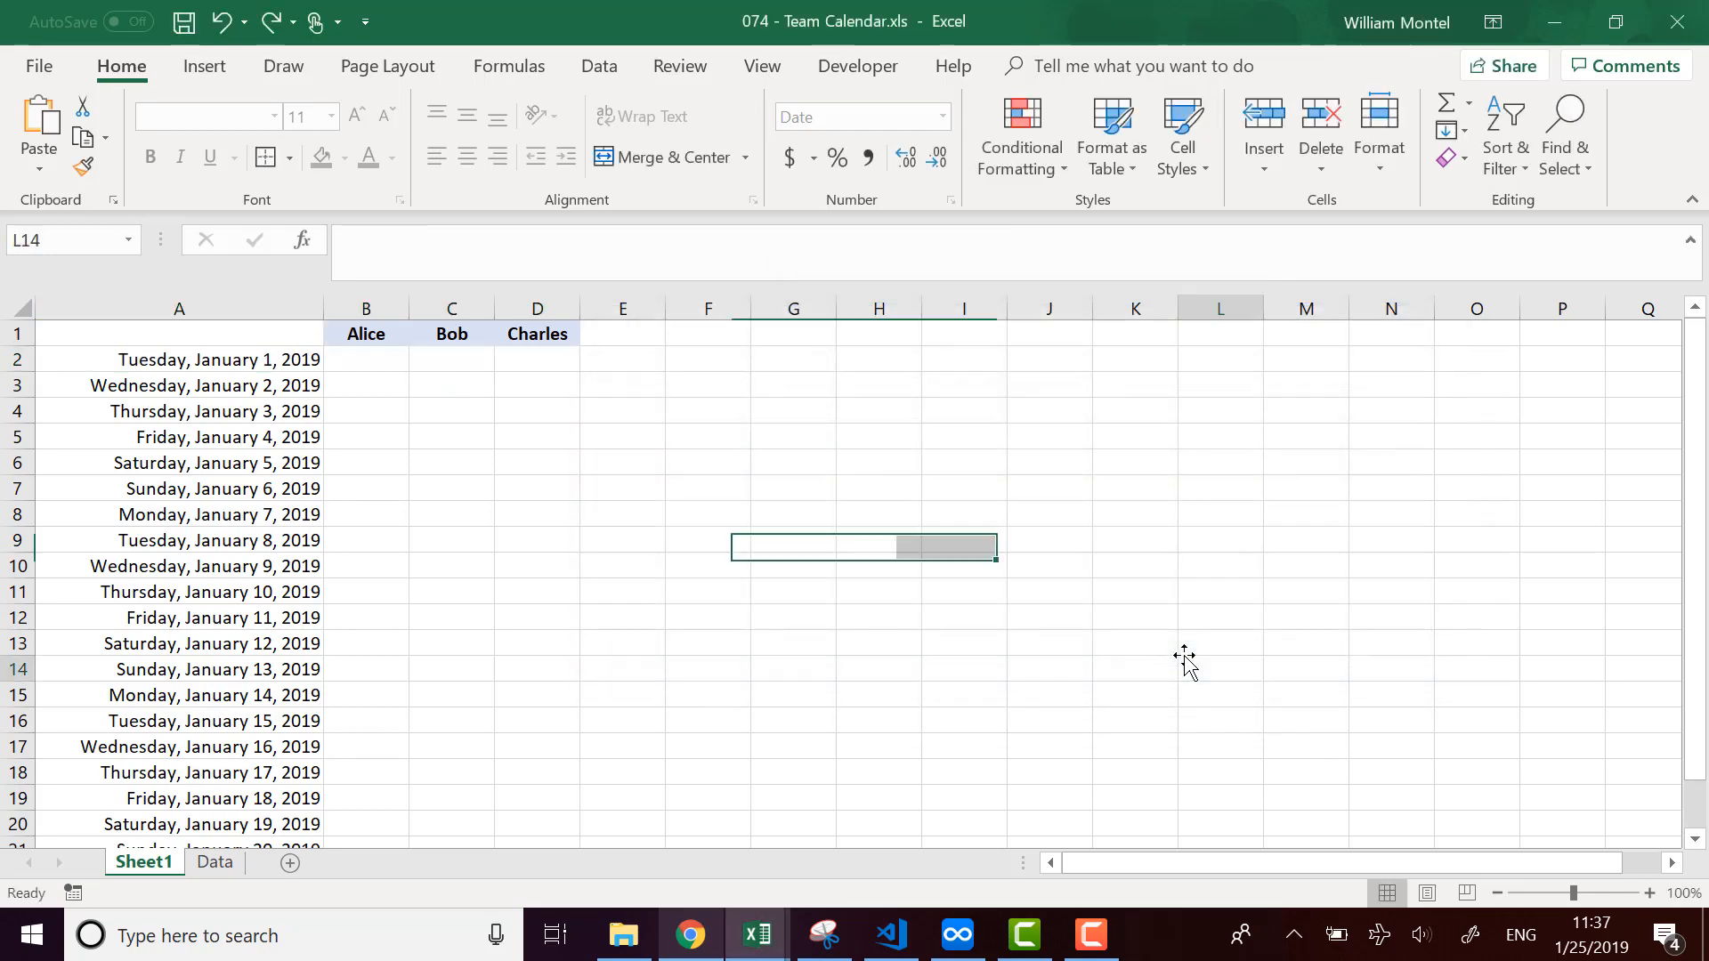
Copy the formatting of A2:D2 onto the calendar rows below, down to D14.
left_click(536, 513)
left_click_drag(279, 359, 521, 361)
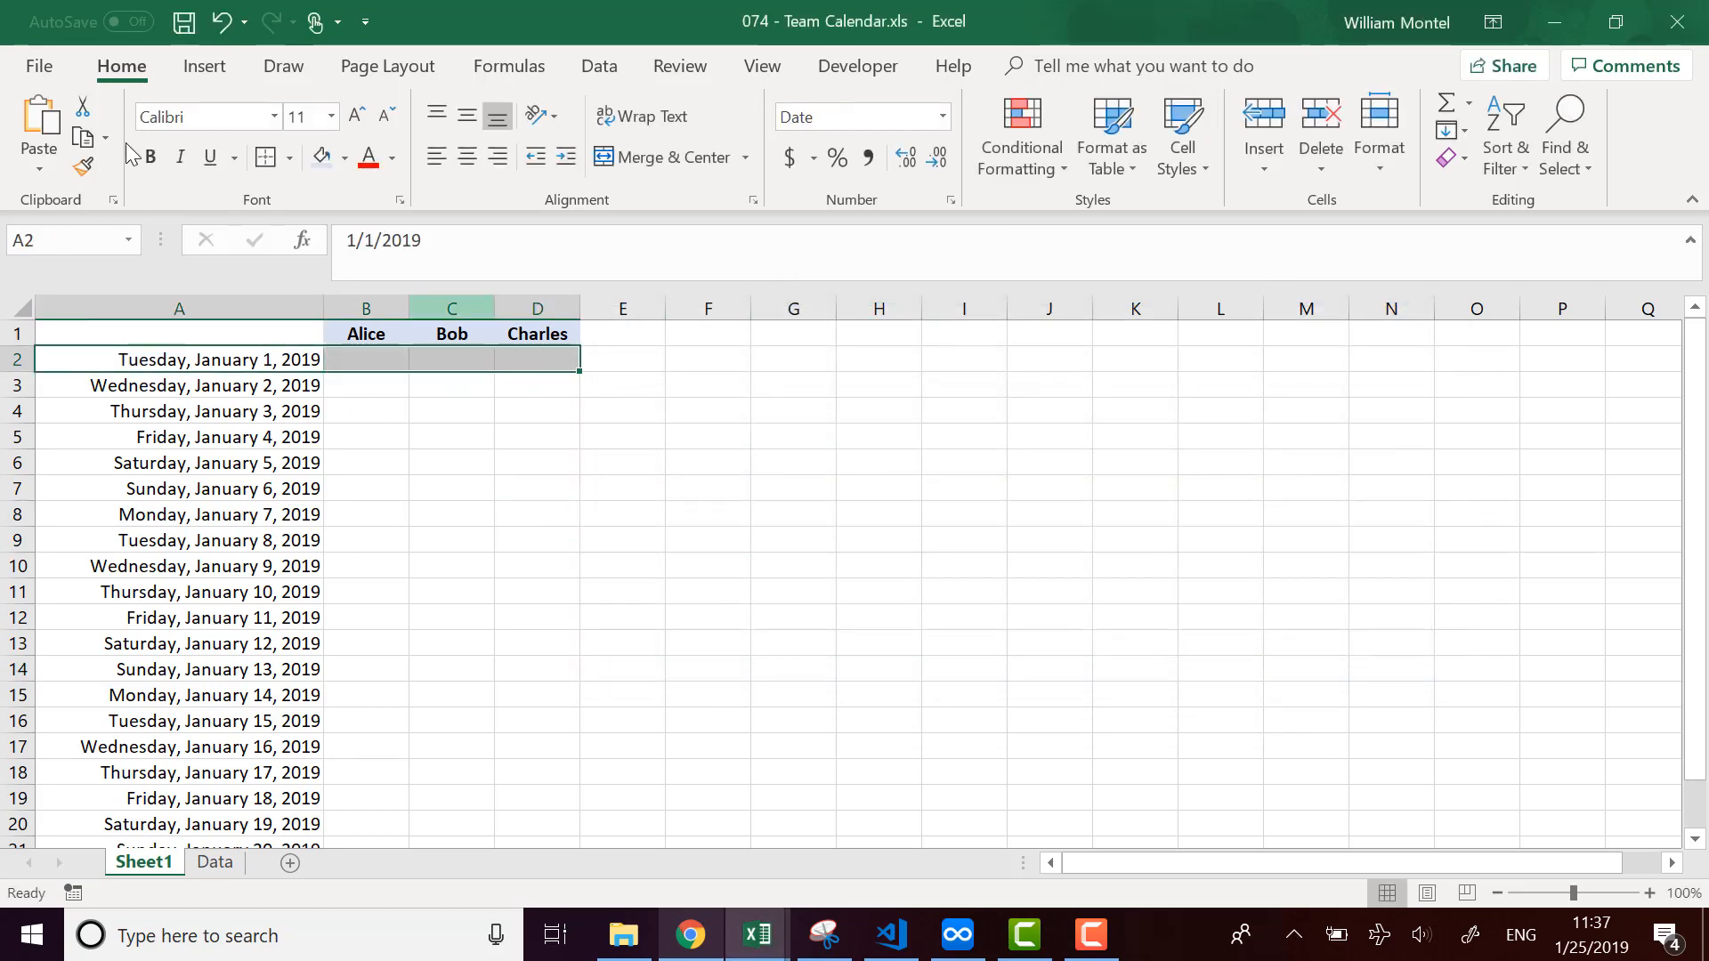
left_click(82, 163)
mouse_move(191, 385)
left_mouse_down()
mouse_move(614, 576)
mouse_move(527, 670)
left_mouse_up()
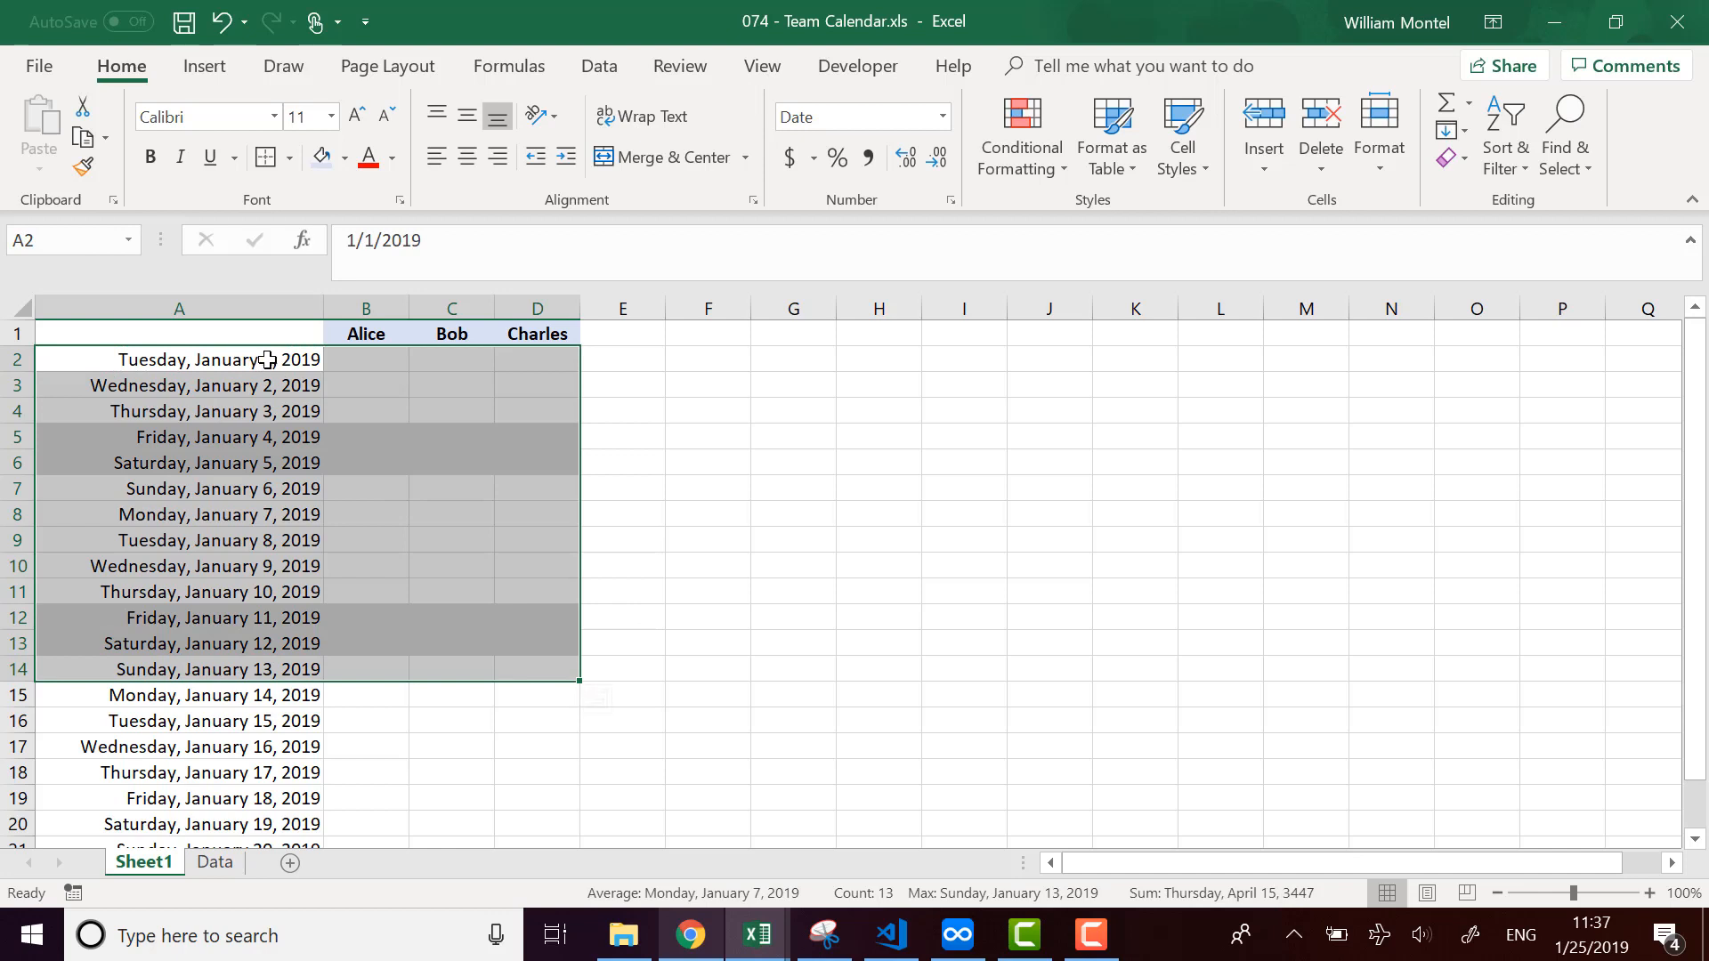
left_click(745, 609)
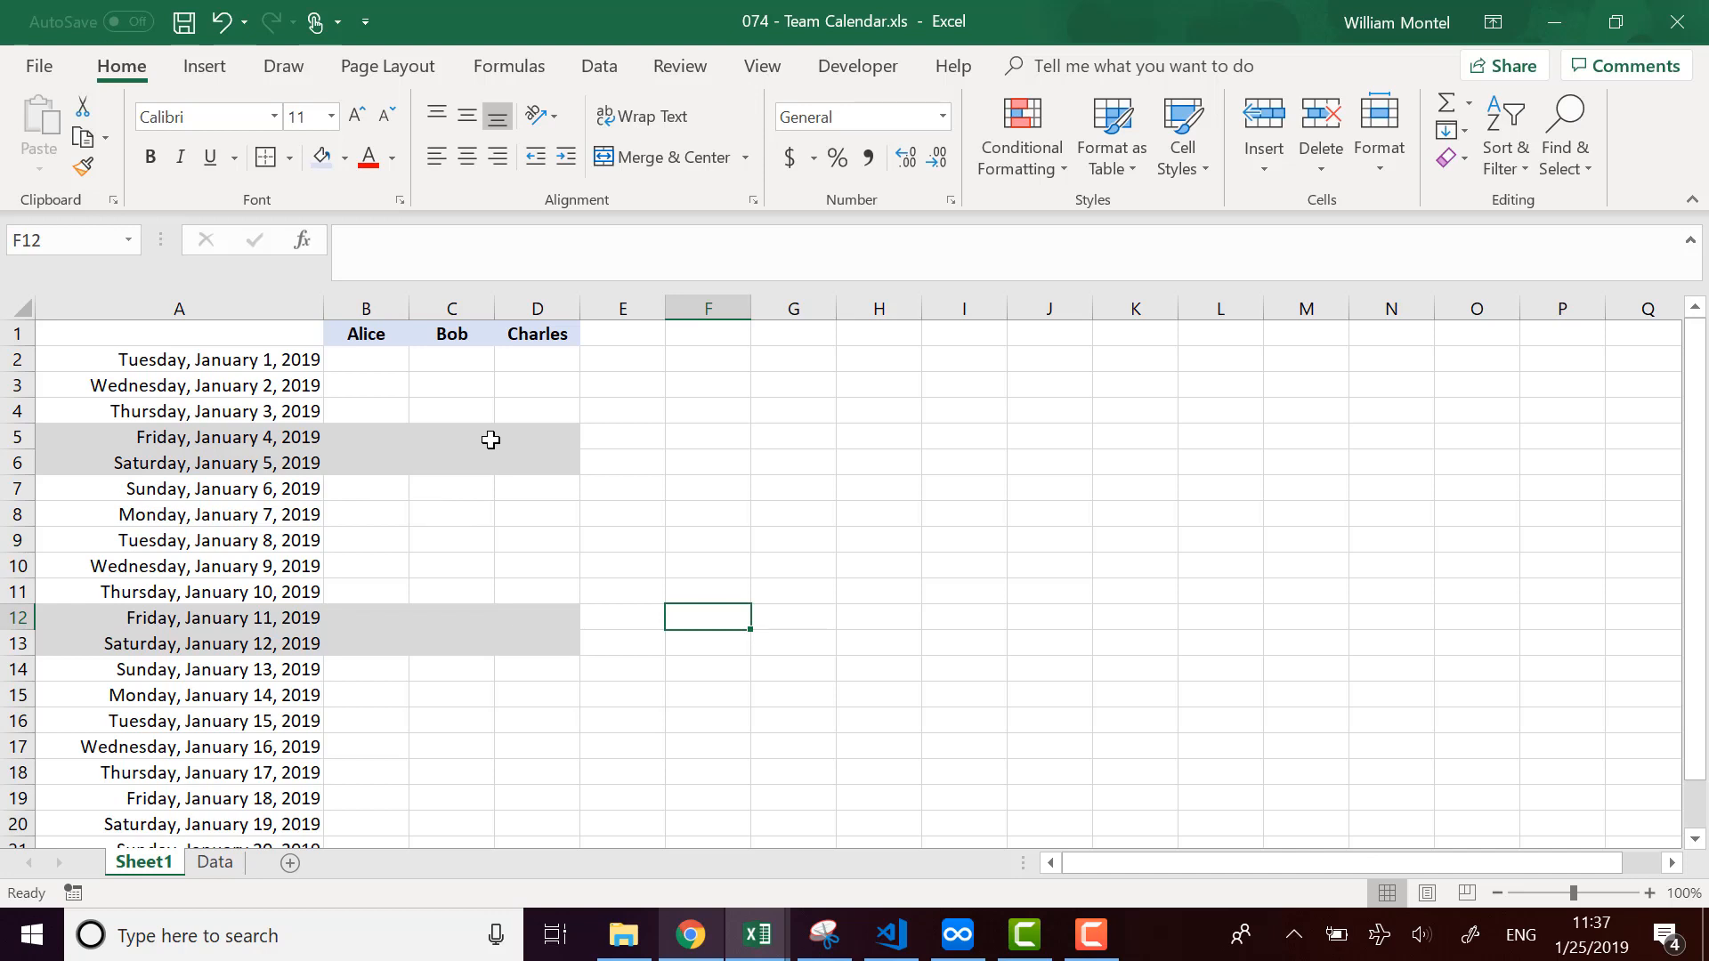
Check the holidays on the Data sheet, and start a new formula-based conditional formatting rule for A2:D2 on Sheet1.
left_click(214, 862)
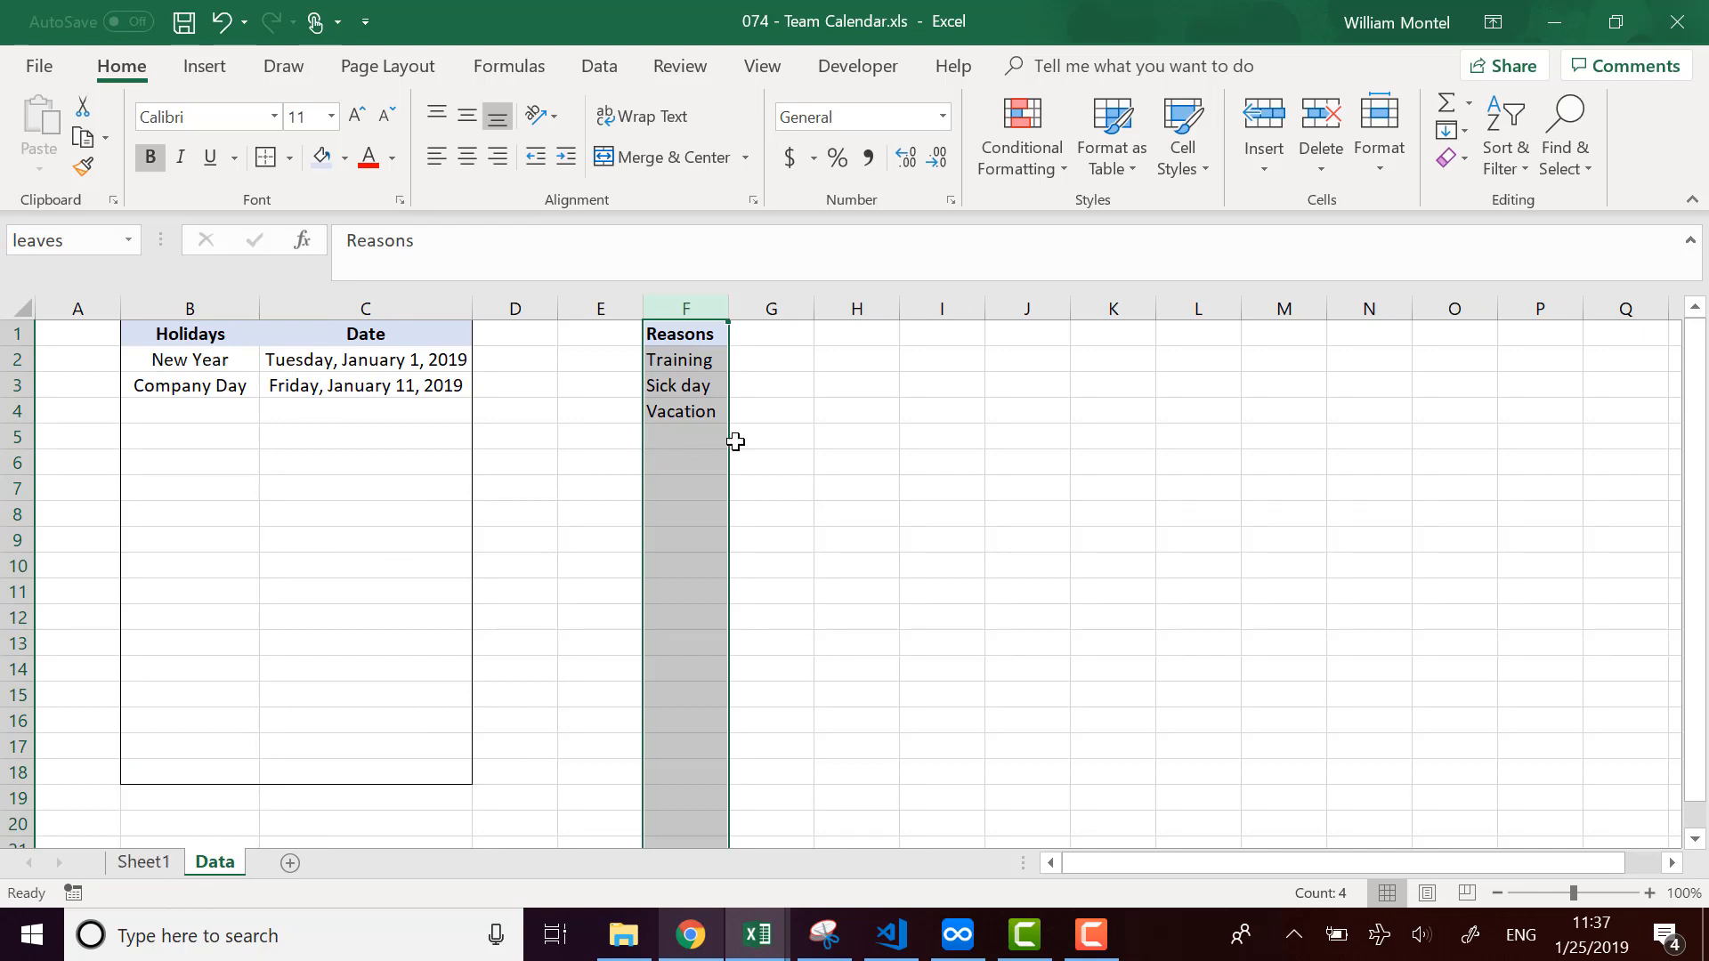
left_click(785, 462)
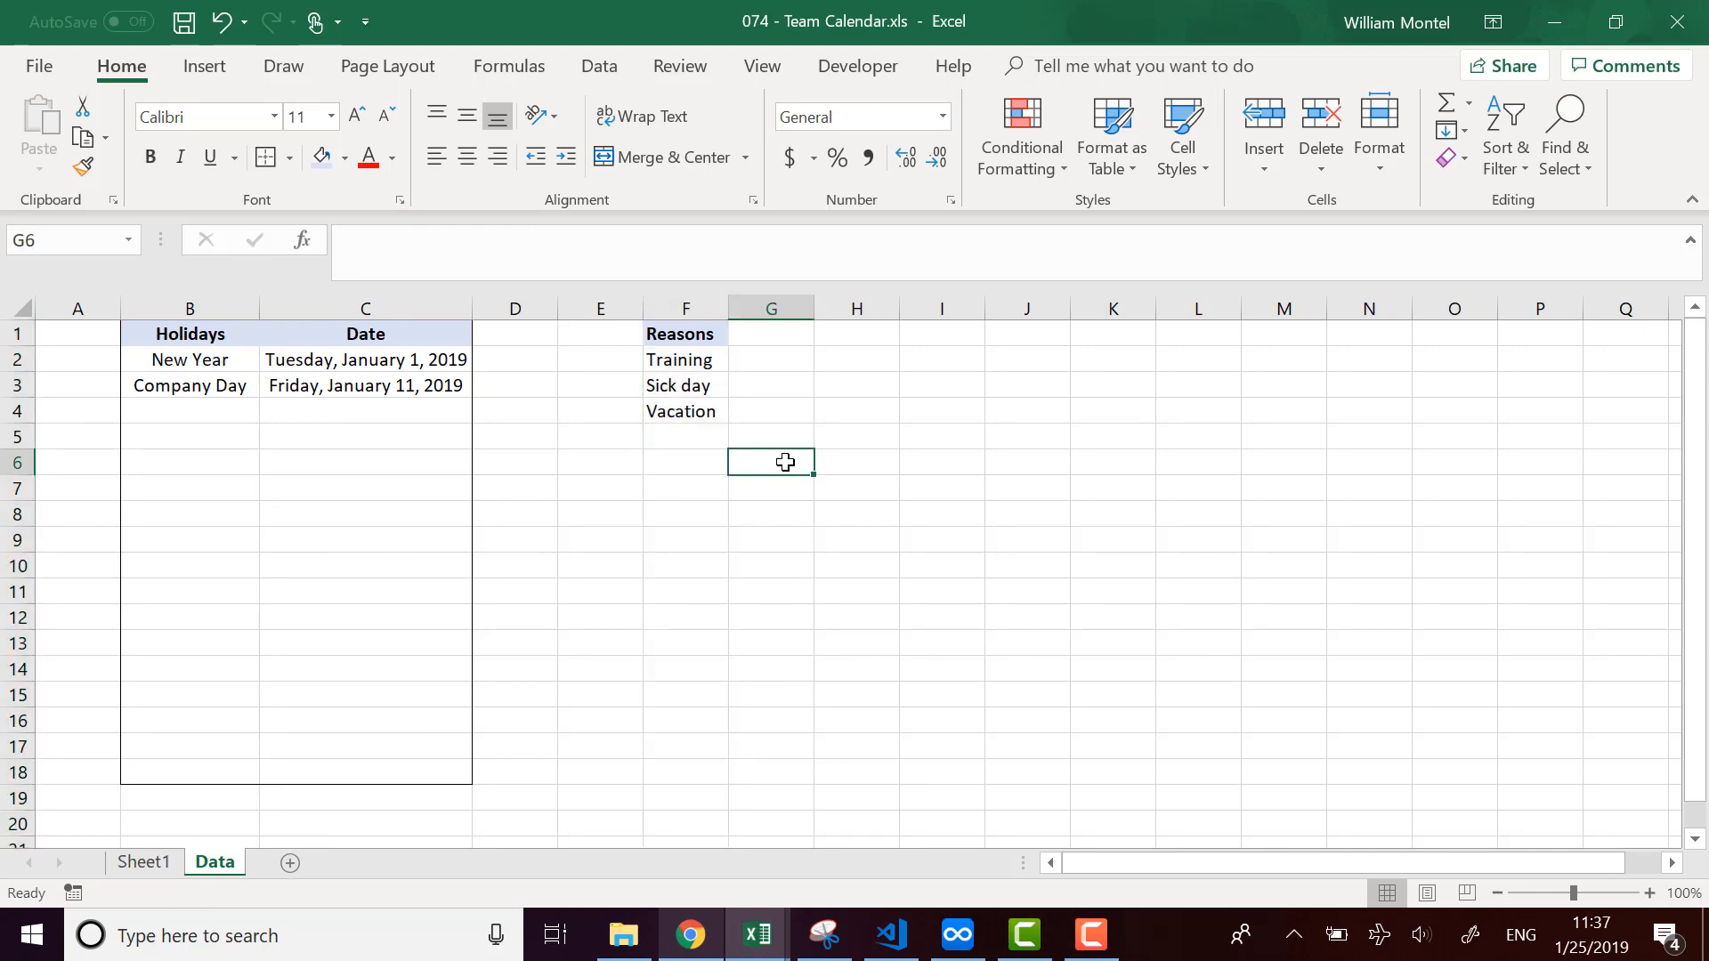
left_click(143, 863)
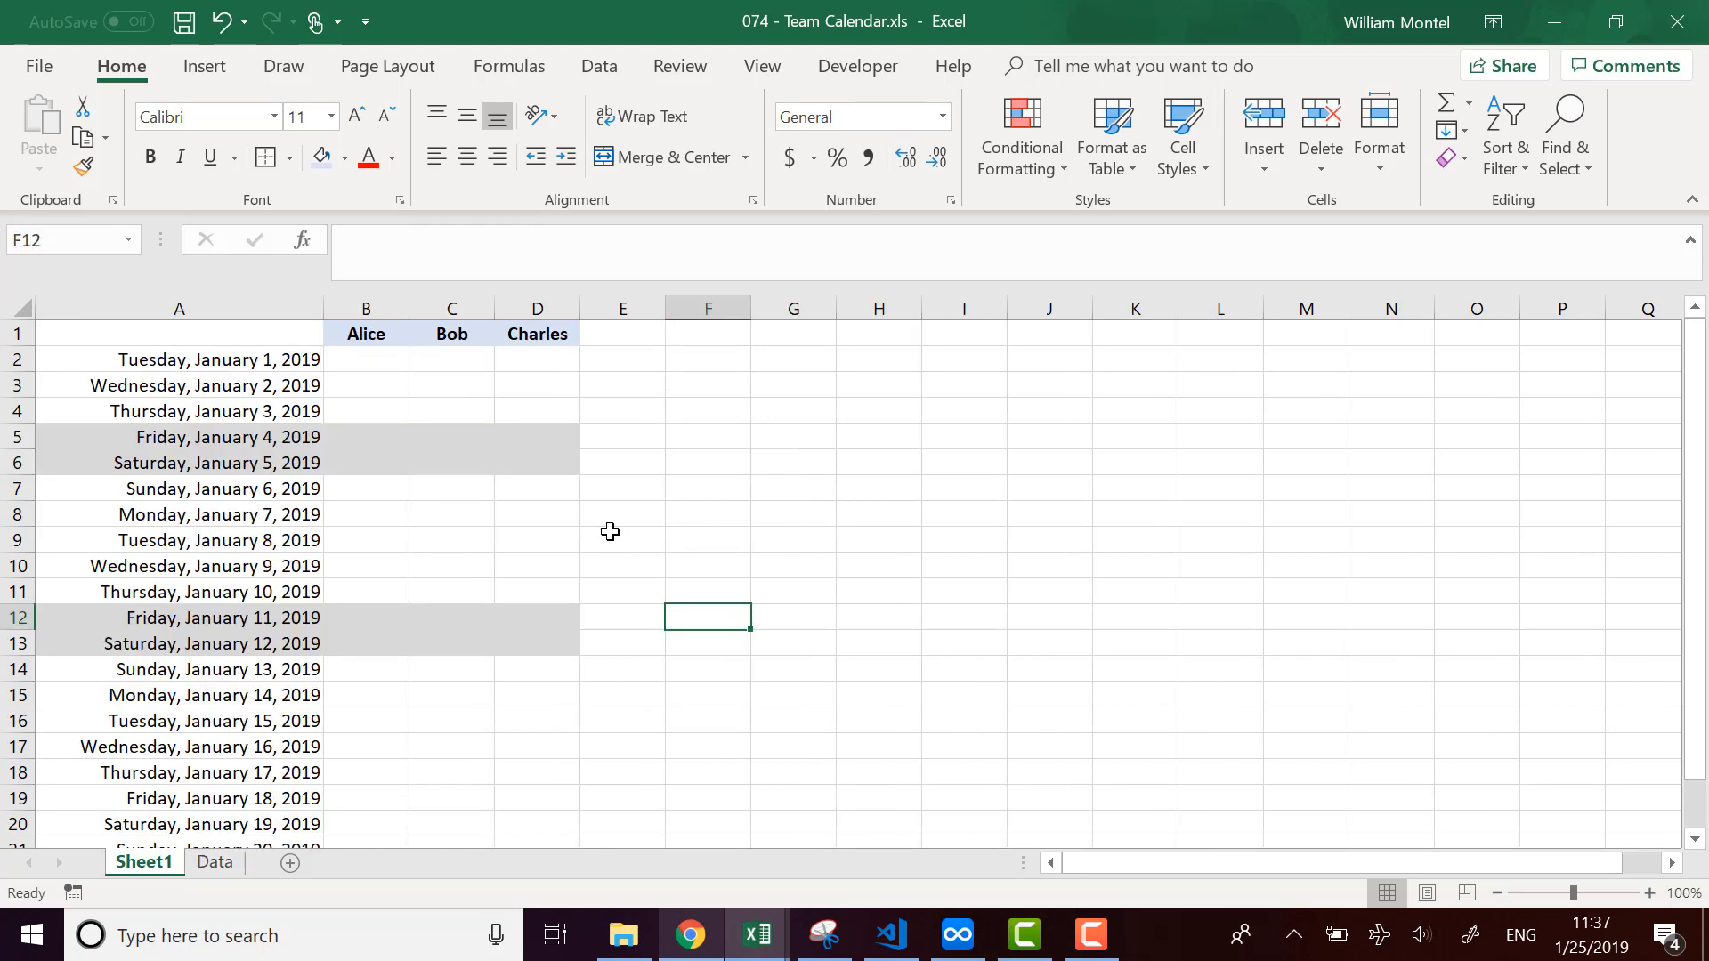
left_click_drag(156, 353, 545, 368)
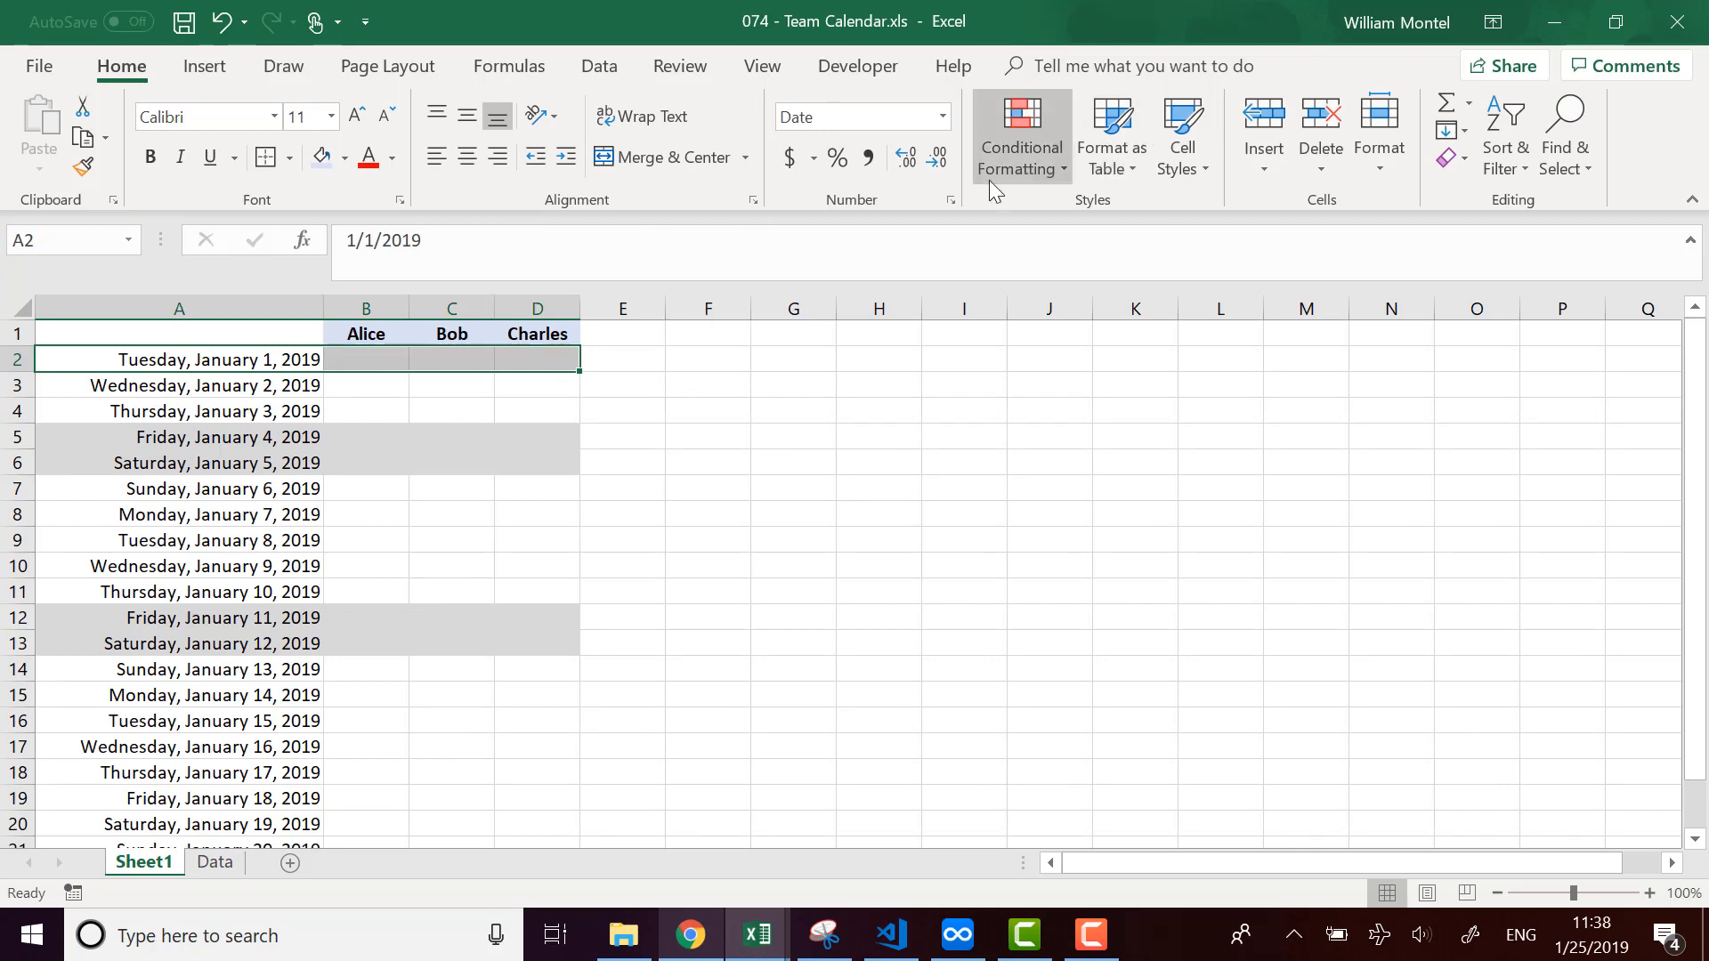
left_click(1021, 165)
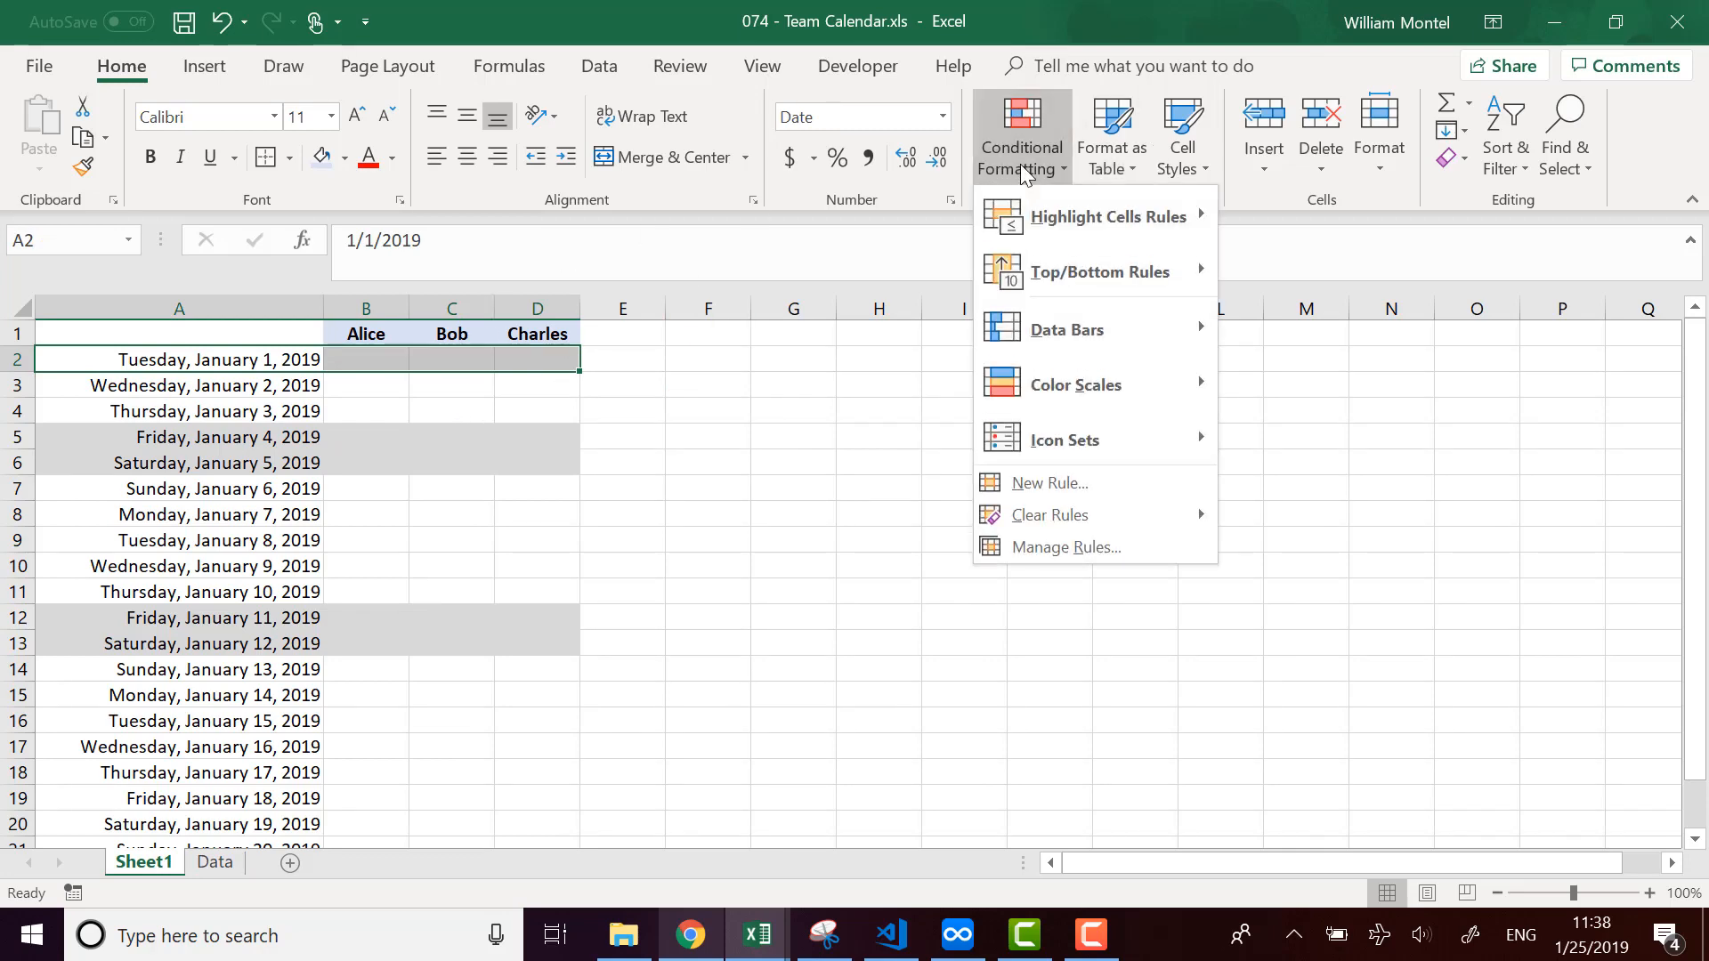
left_click(1084, 493)
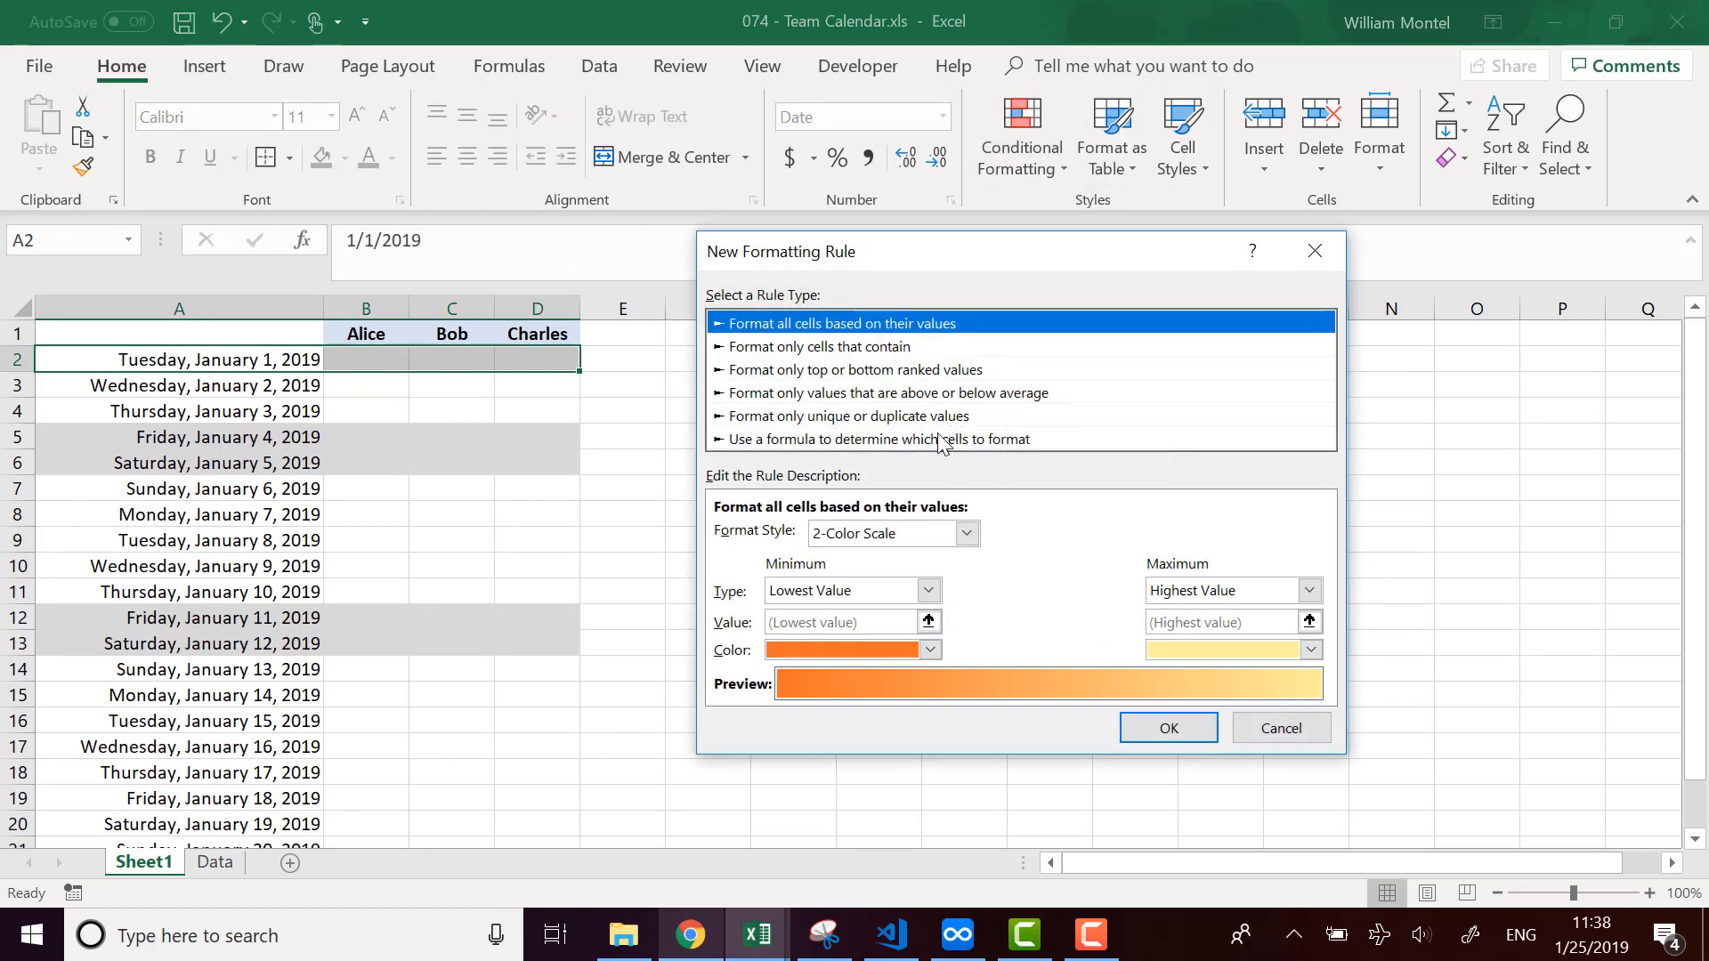
left_click(942, 440)
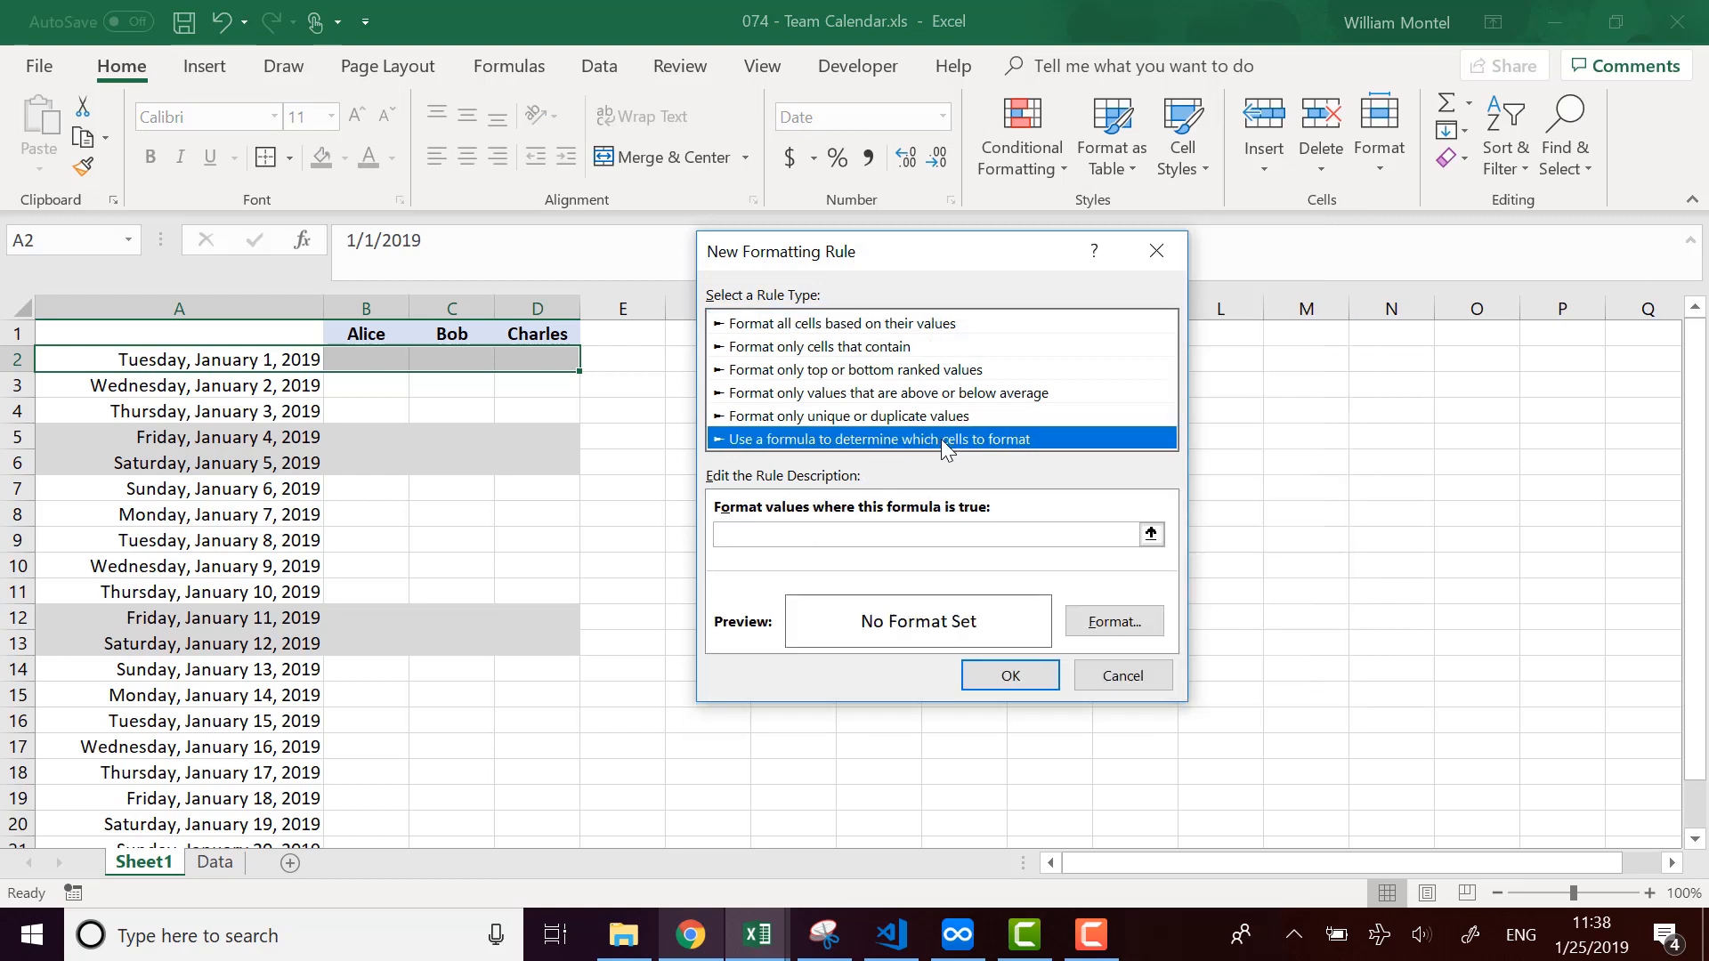
Enter the rule formula =$A2=vlookup($A2,holidays,1,0) to match the date against the holidays range.
left_click(1101, 533)
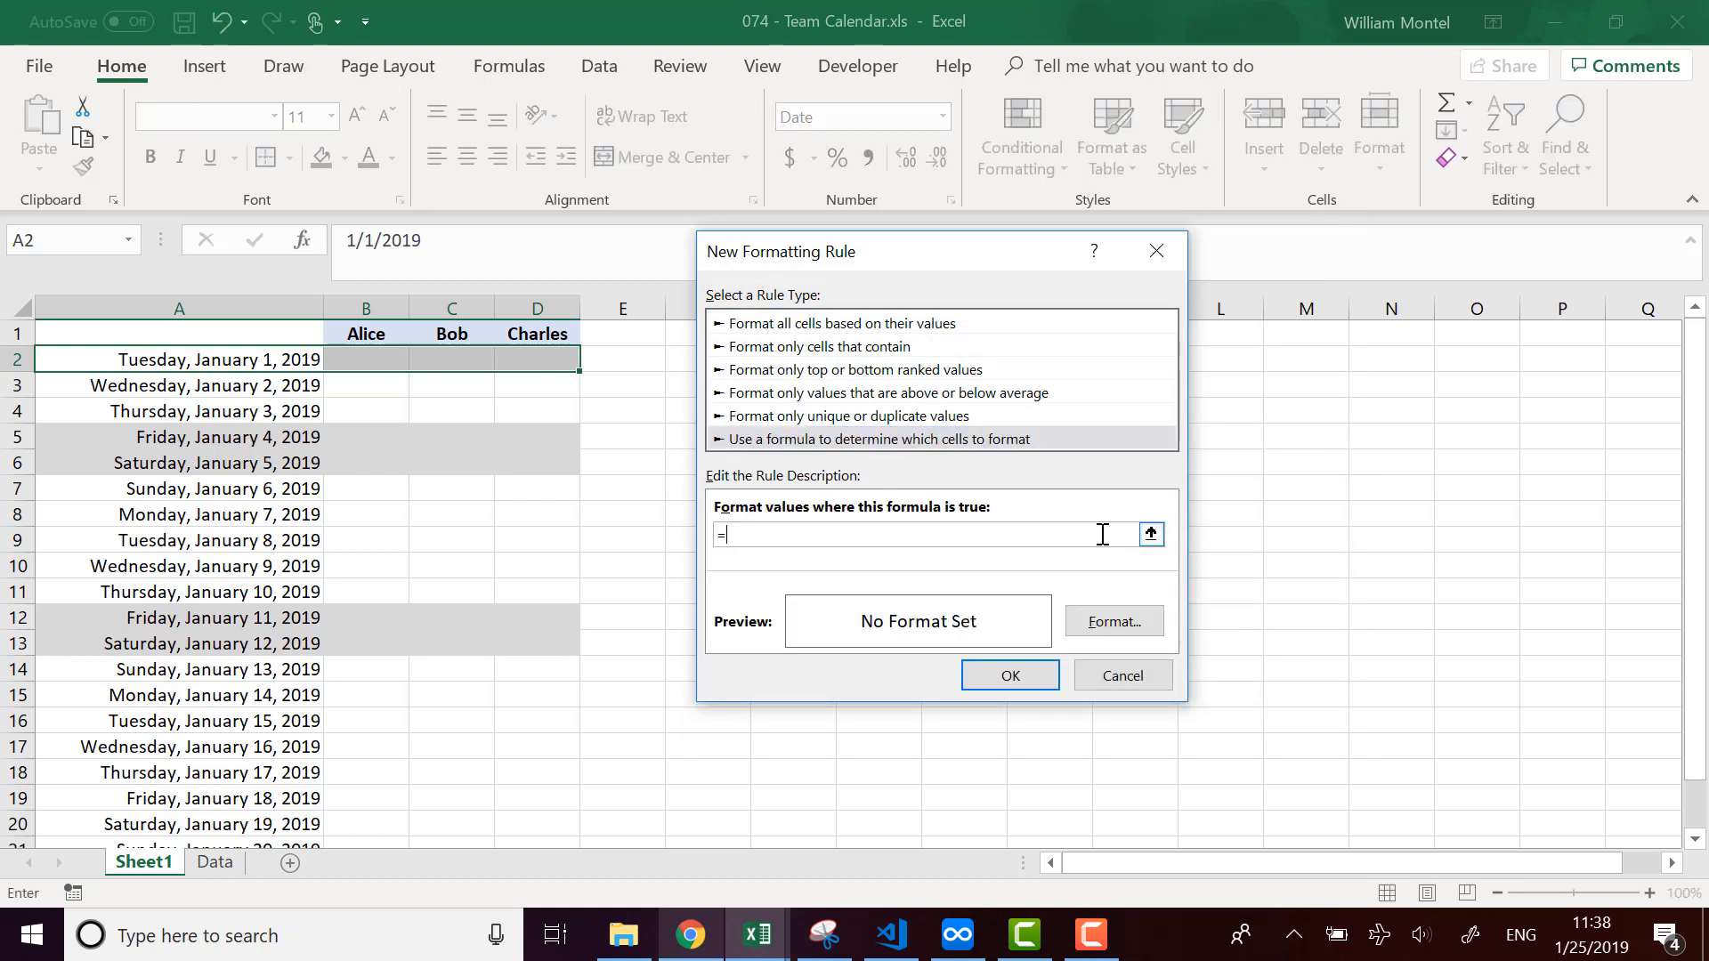
left_click(241, 358)
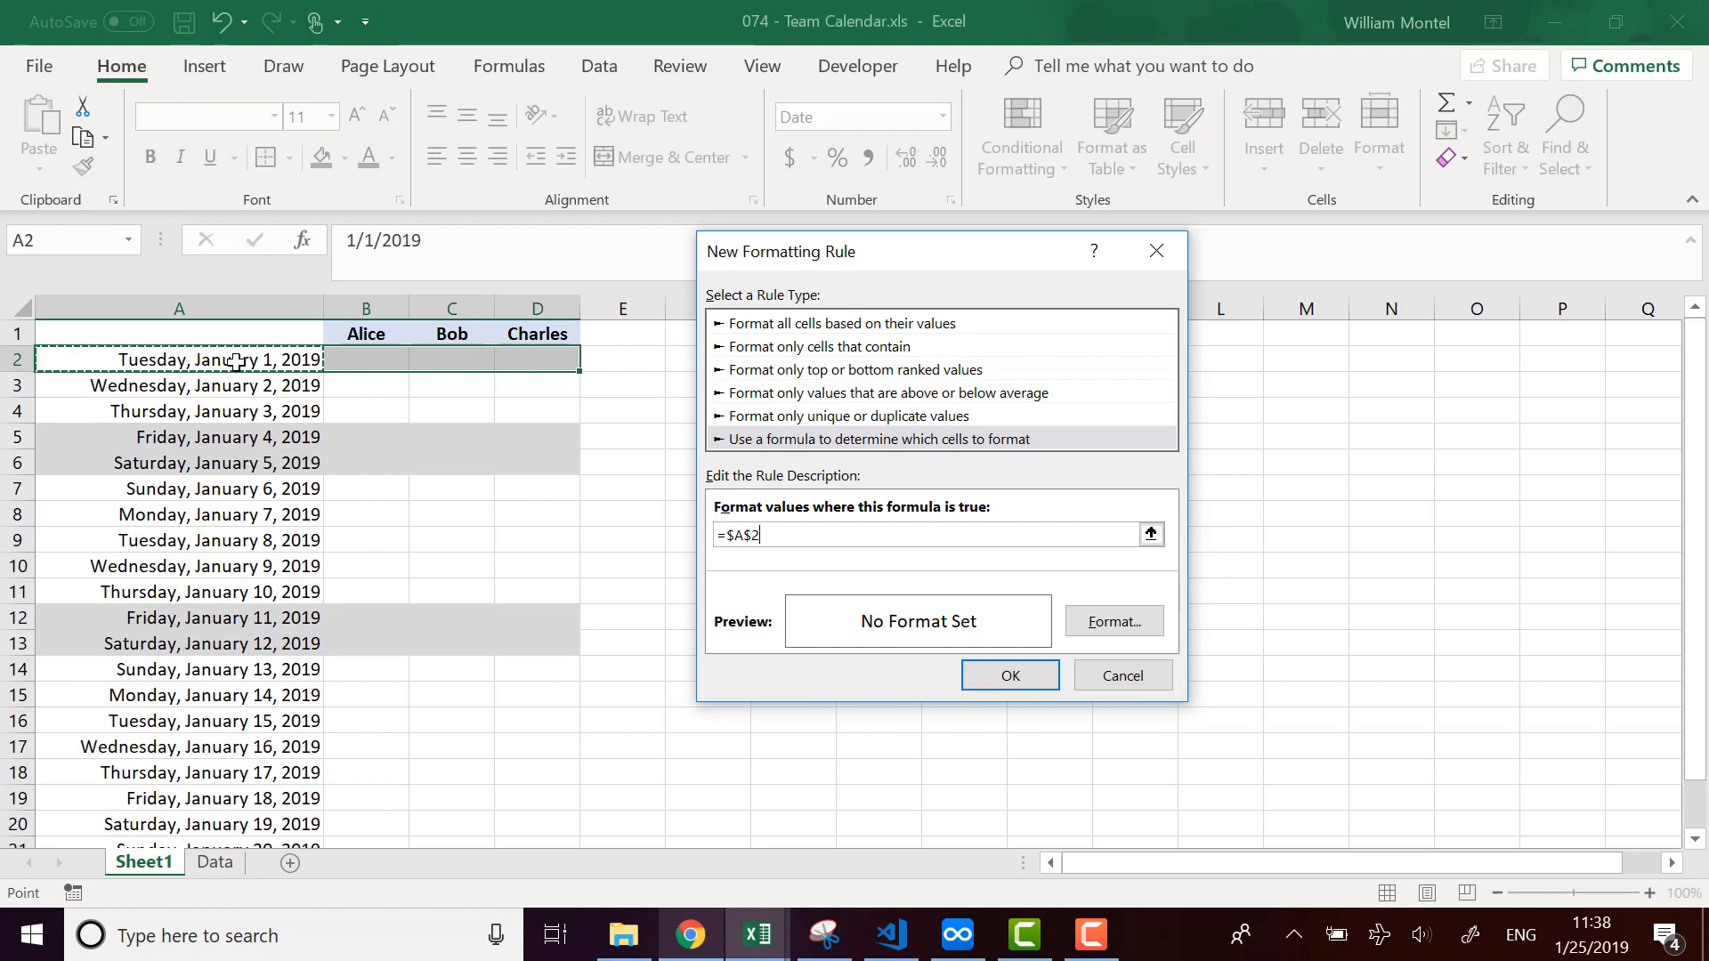
left_click(755, 536)
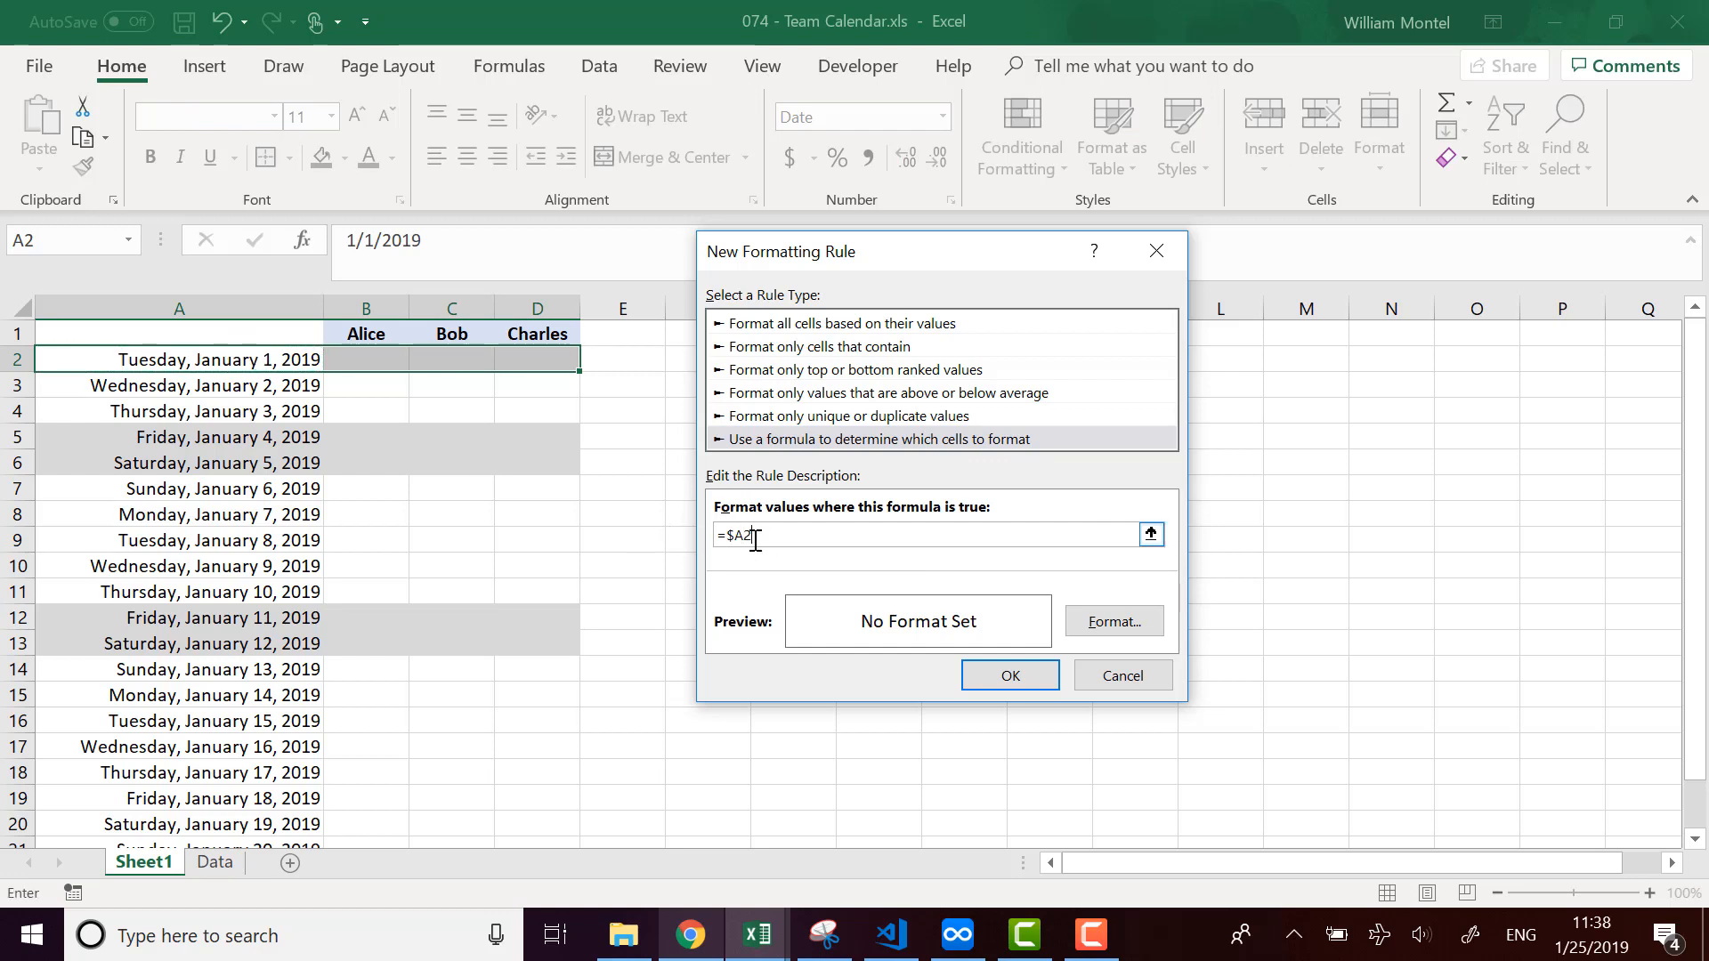
type("=vlookup($A2,holidays,1,0")
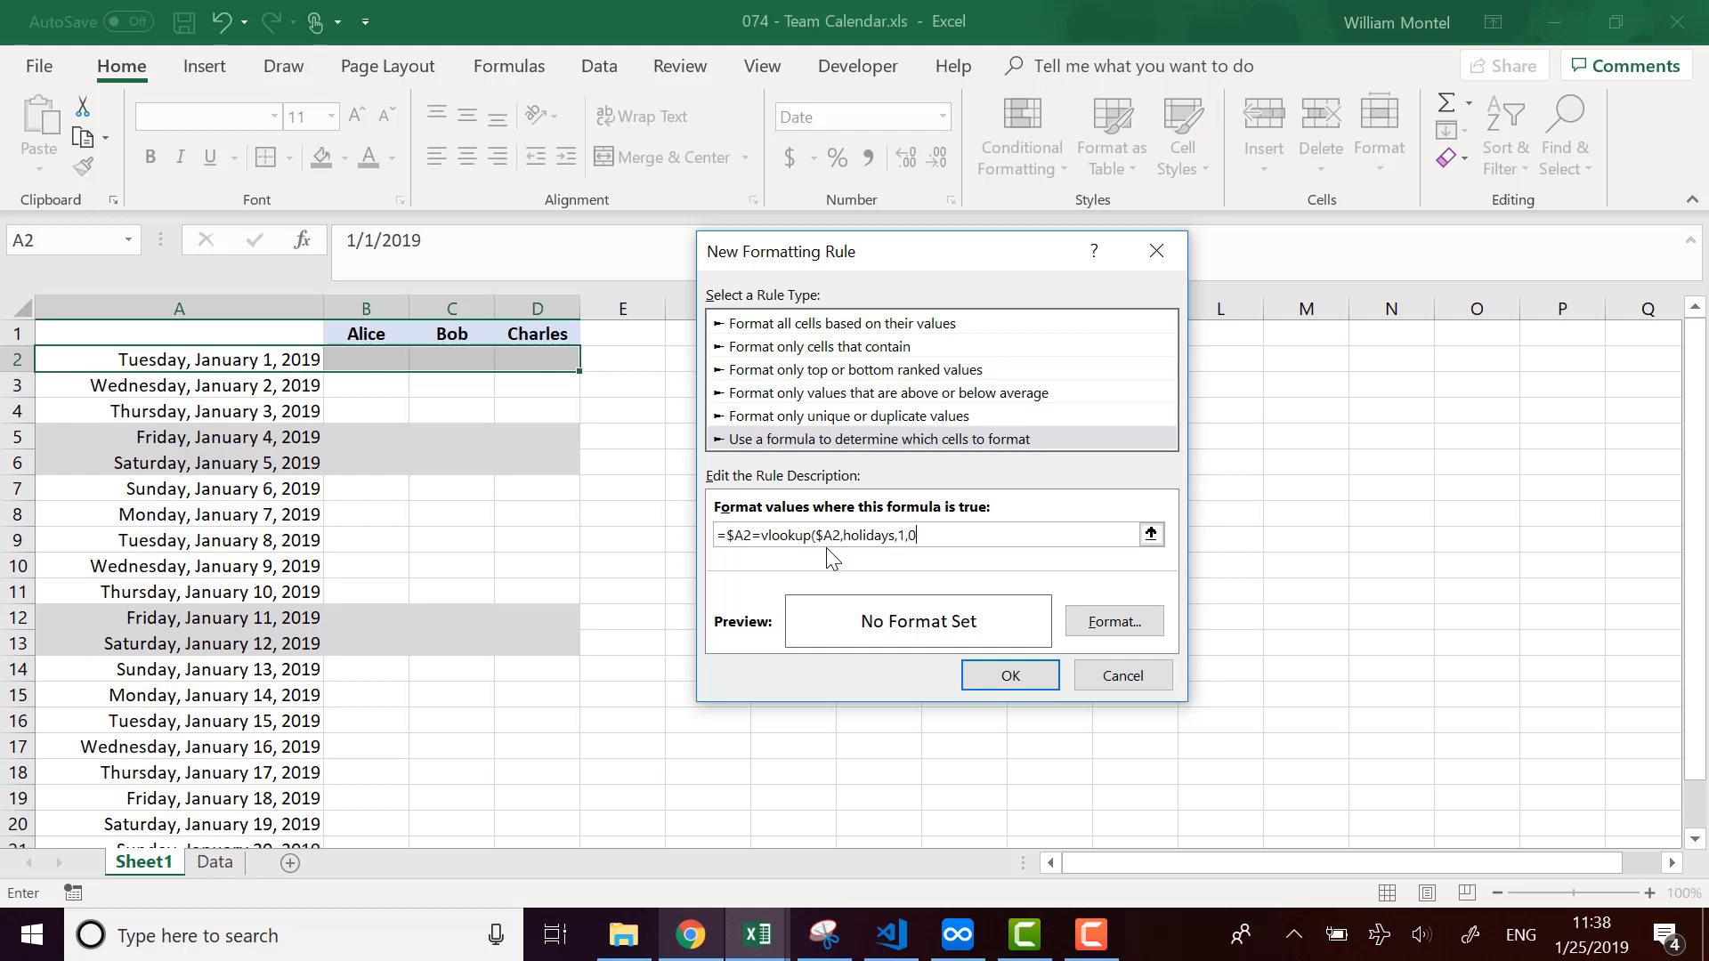
type(")")
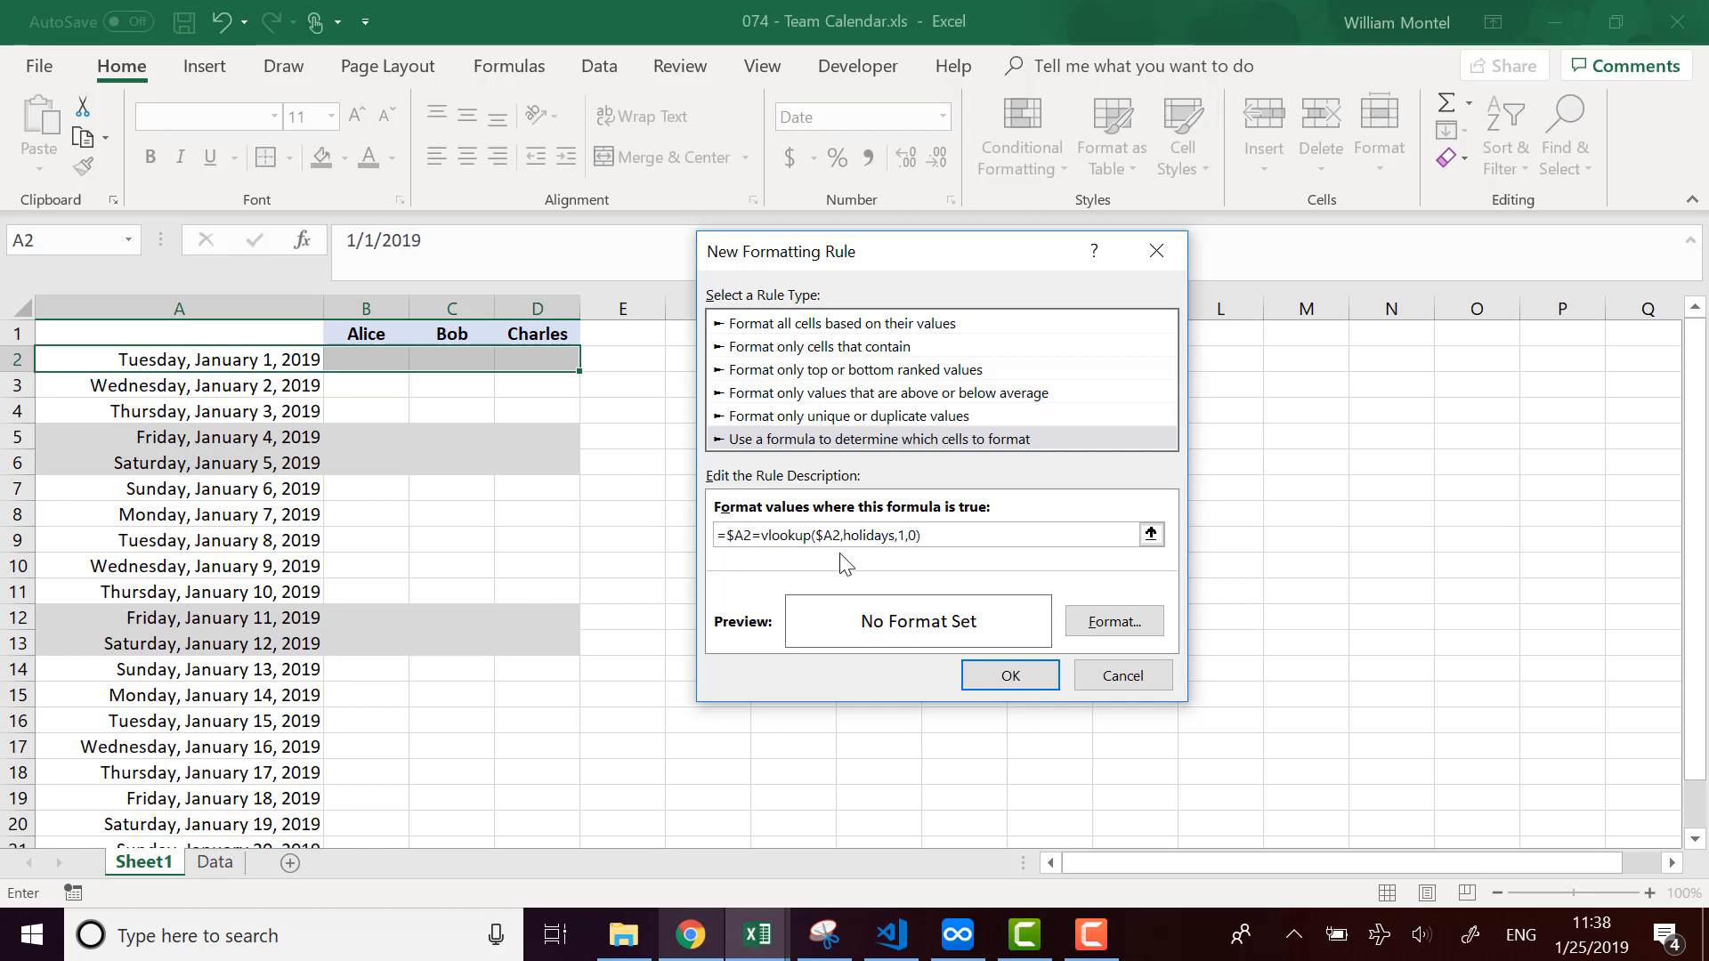
Set the holiday rule's format to a light yellow-orange background fill and create the rule.
left_click(1114, 623)
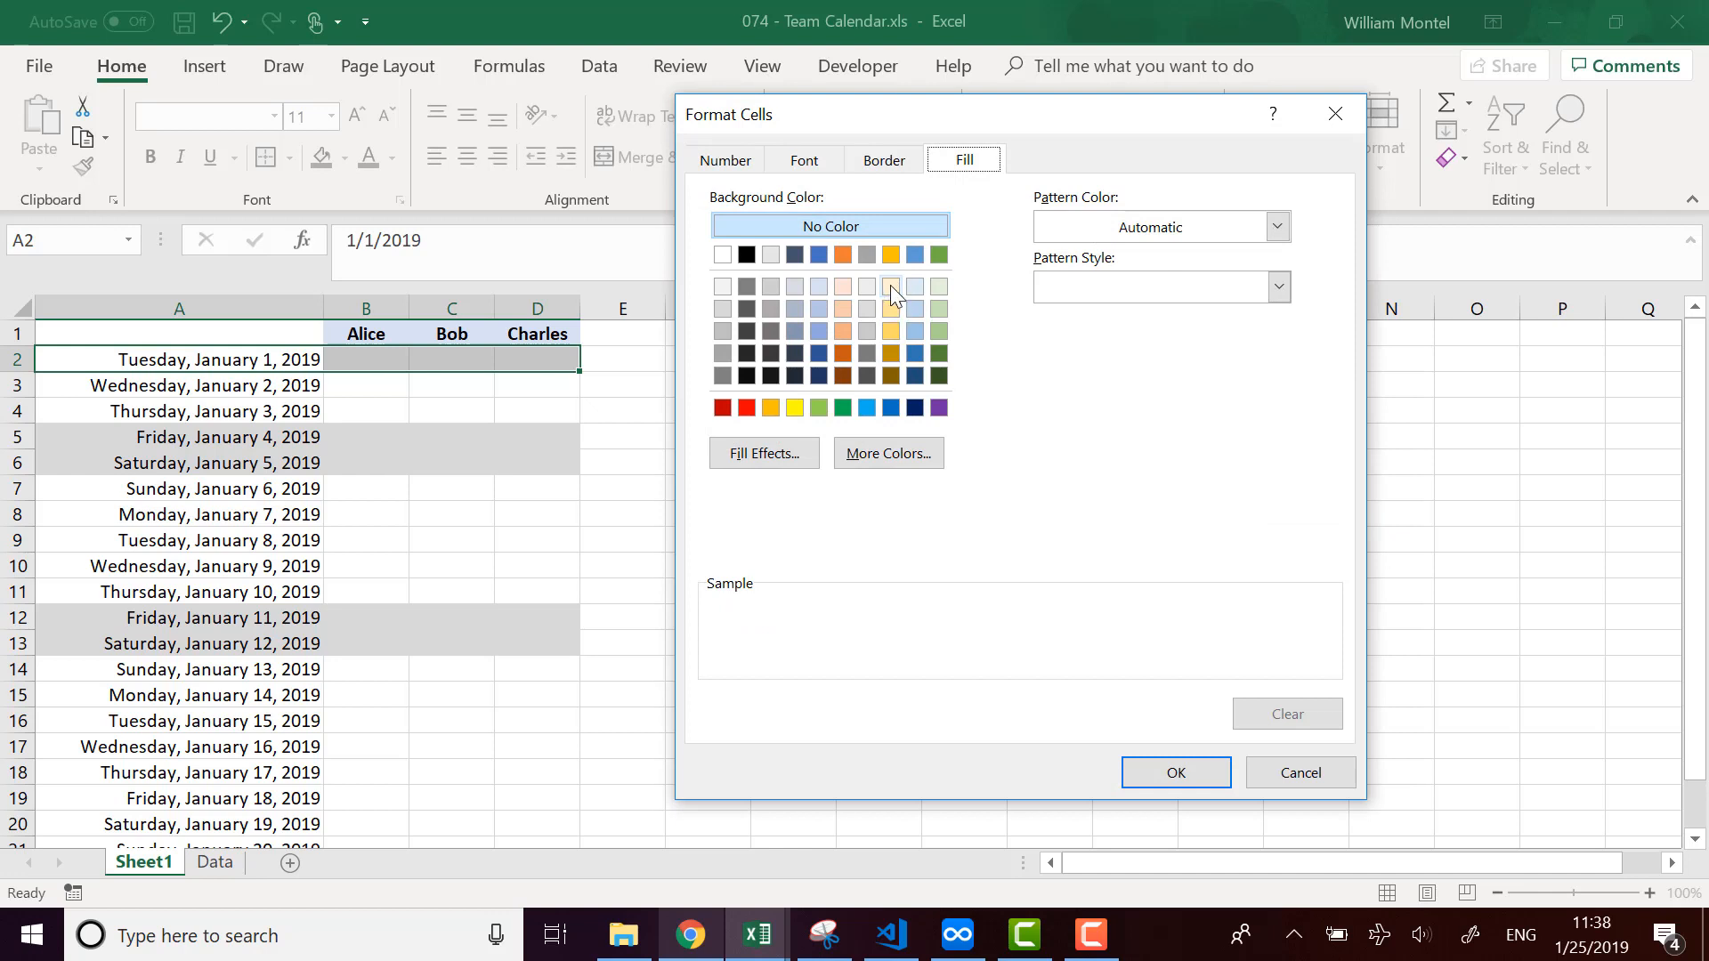
left_click(892, 308)
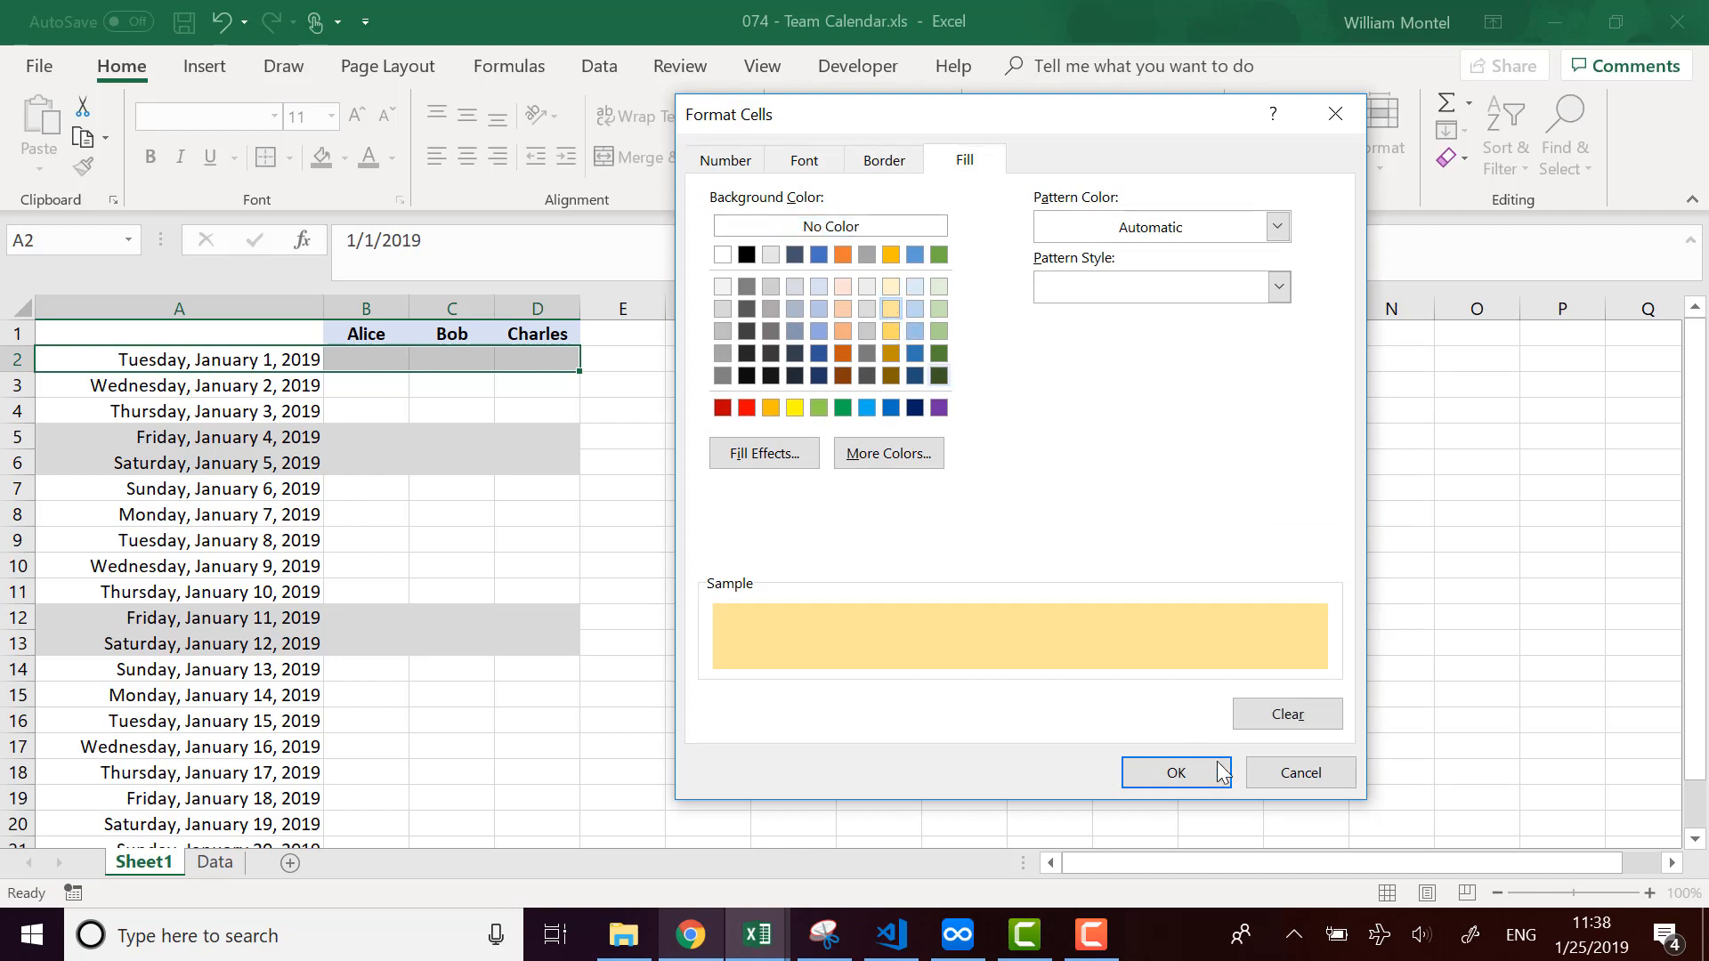
left_click(1179, 764)
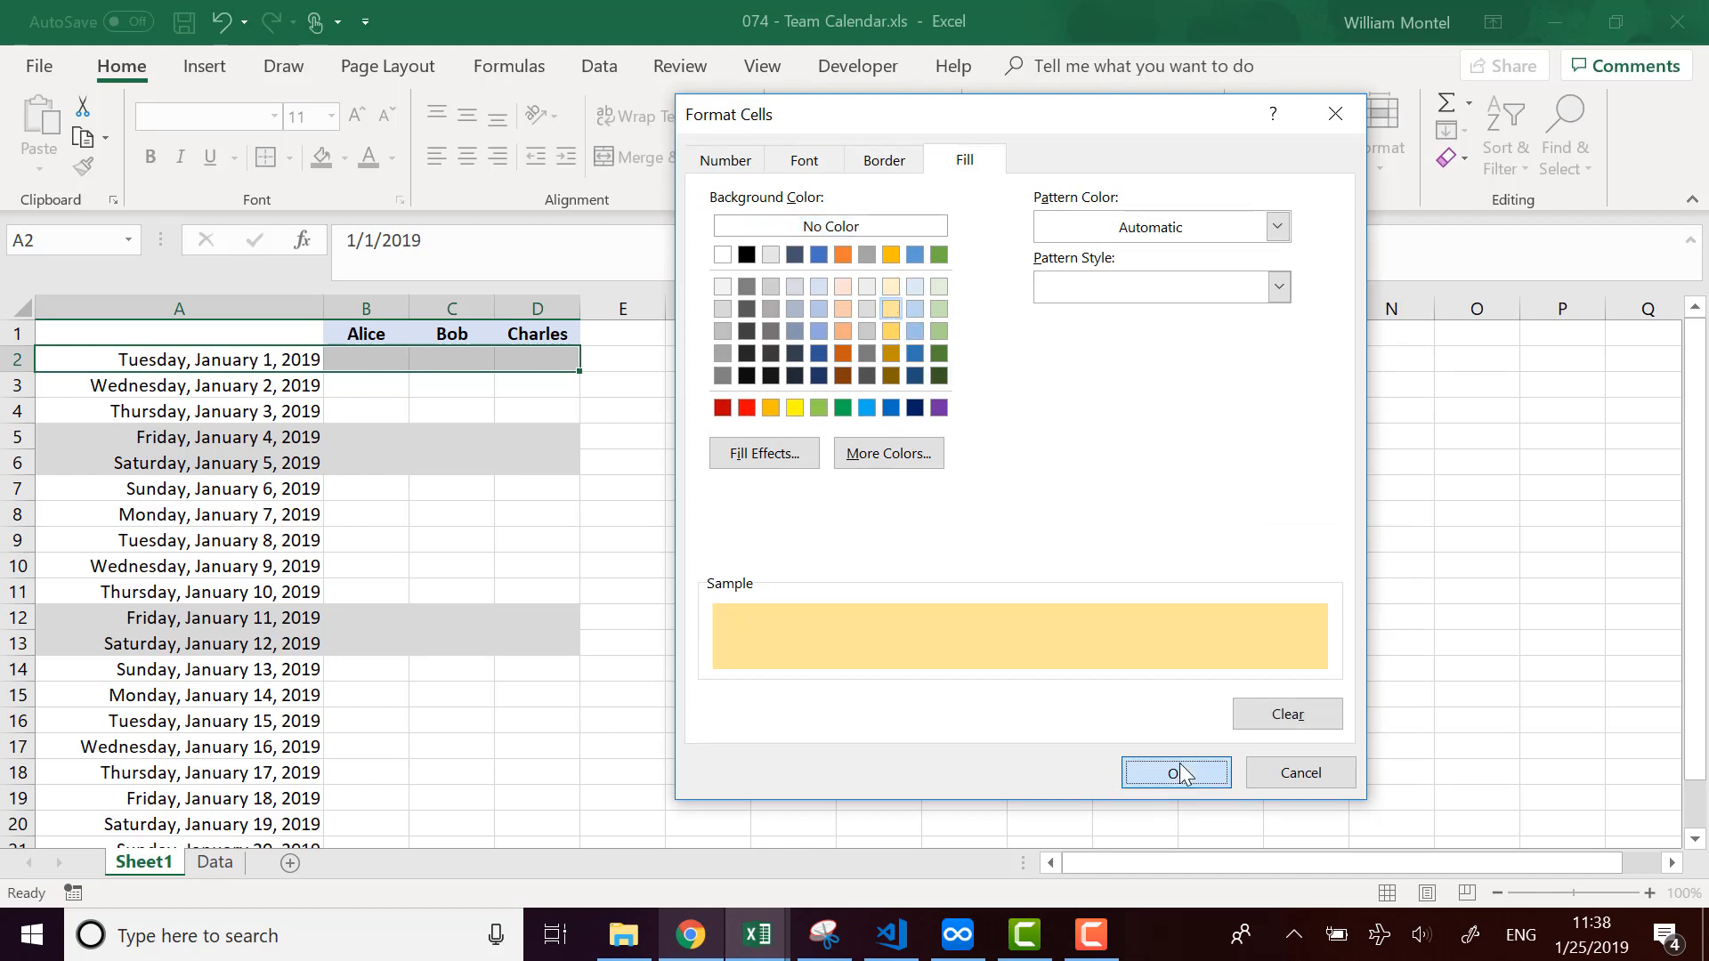
left_click(1009, 679)
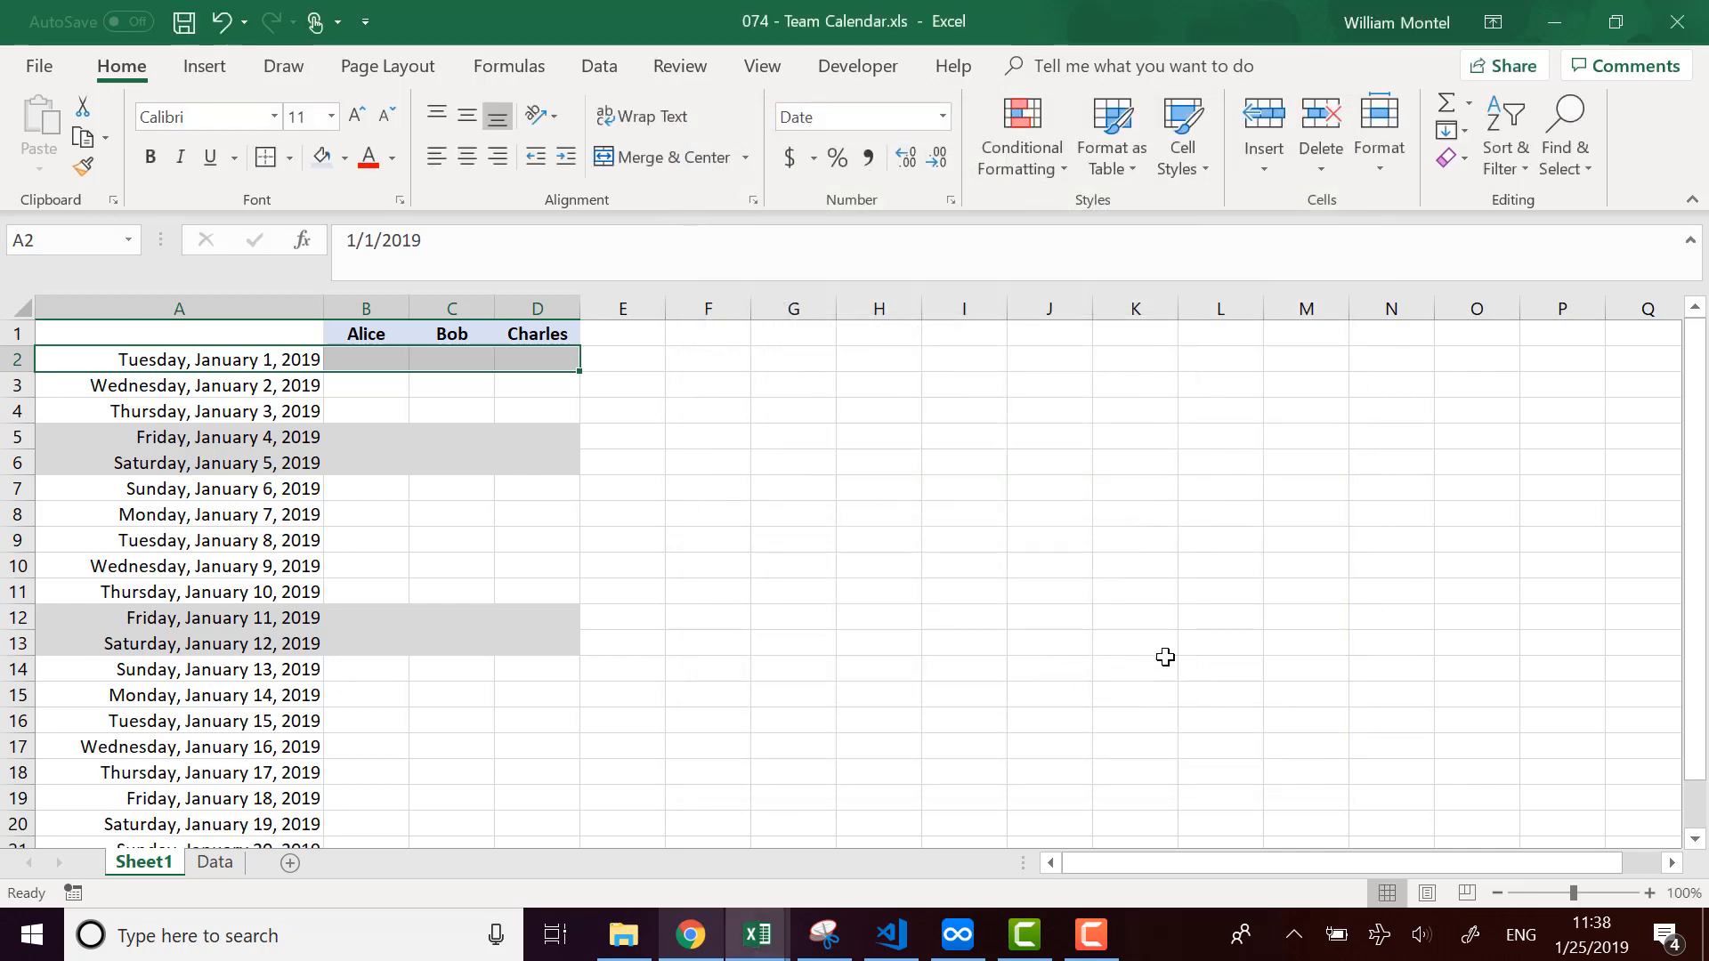
Move the holidays VLOOKUP rule below the weekend rule for A2:D2, and review its formula.
left_click(1002, 160)
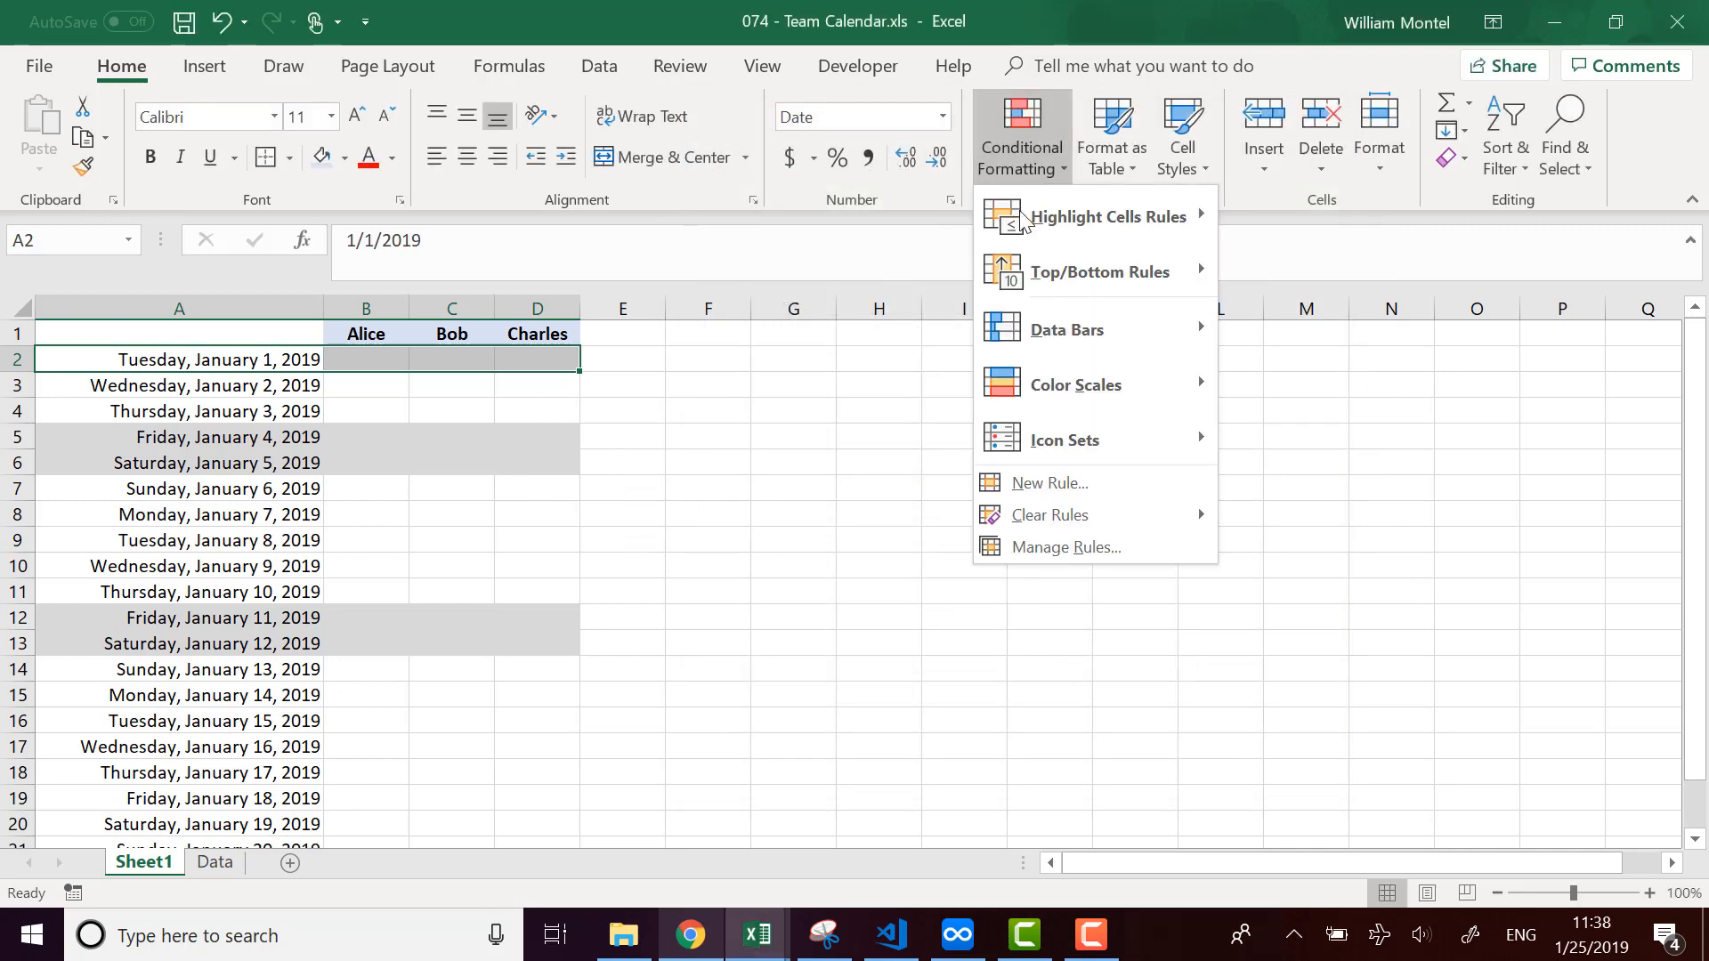
left_click(1089, 546)
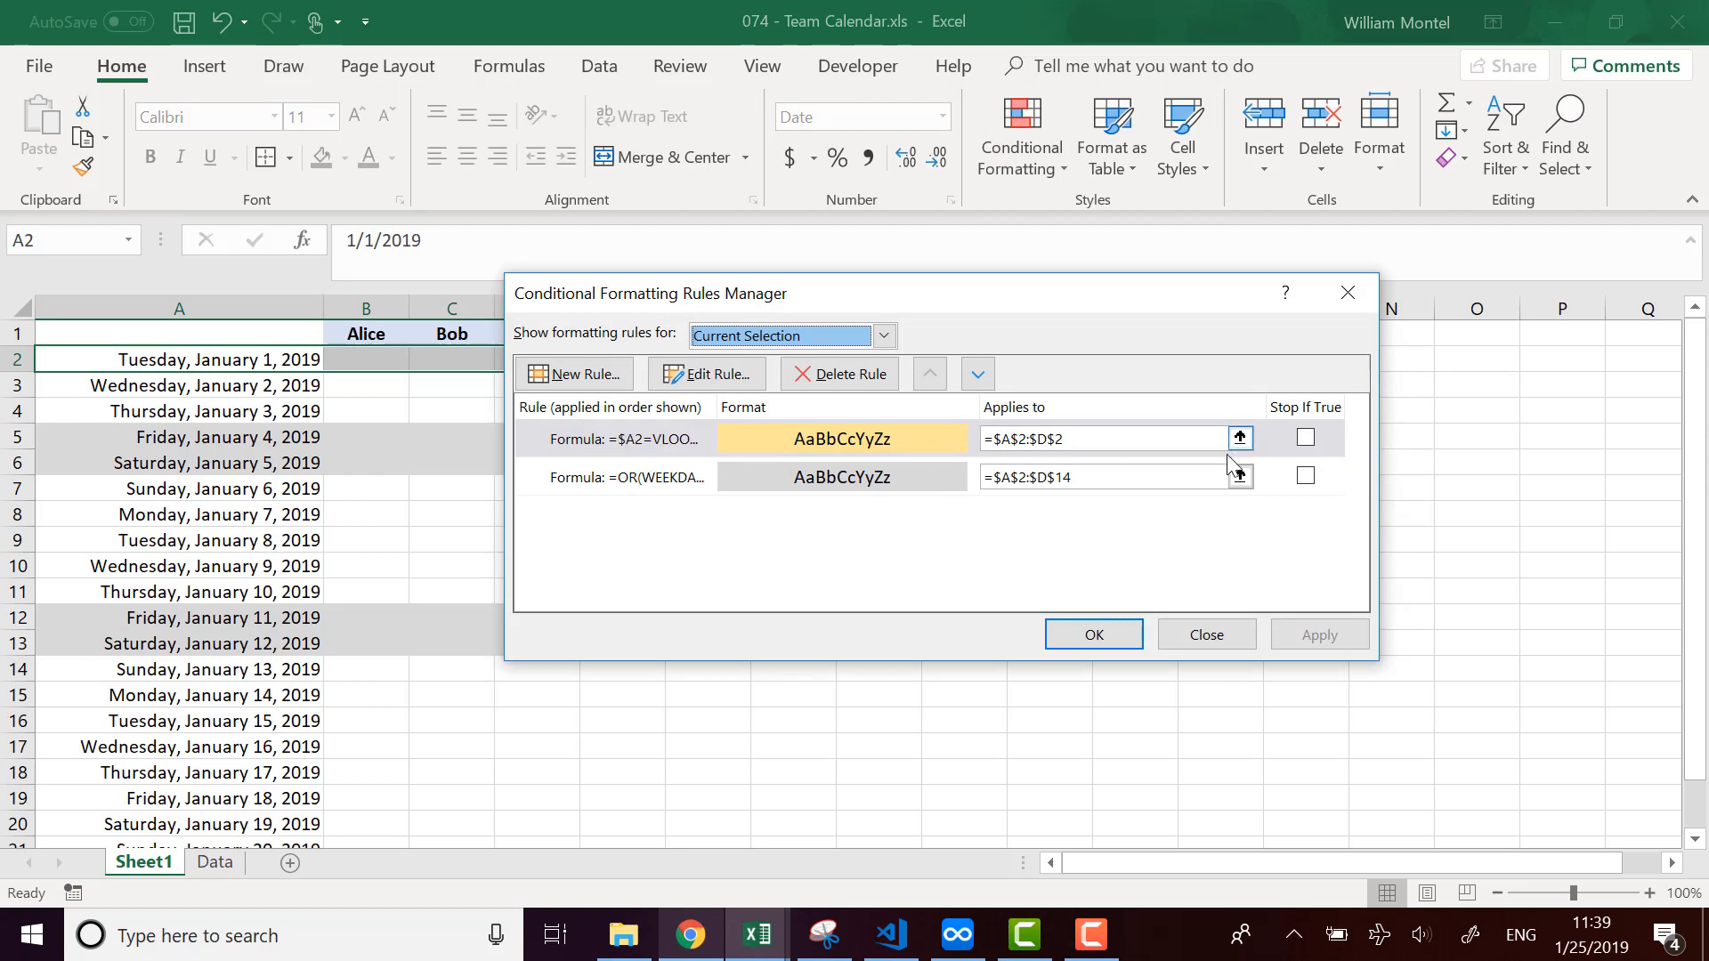
left_click(978, 376)
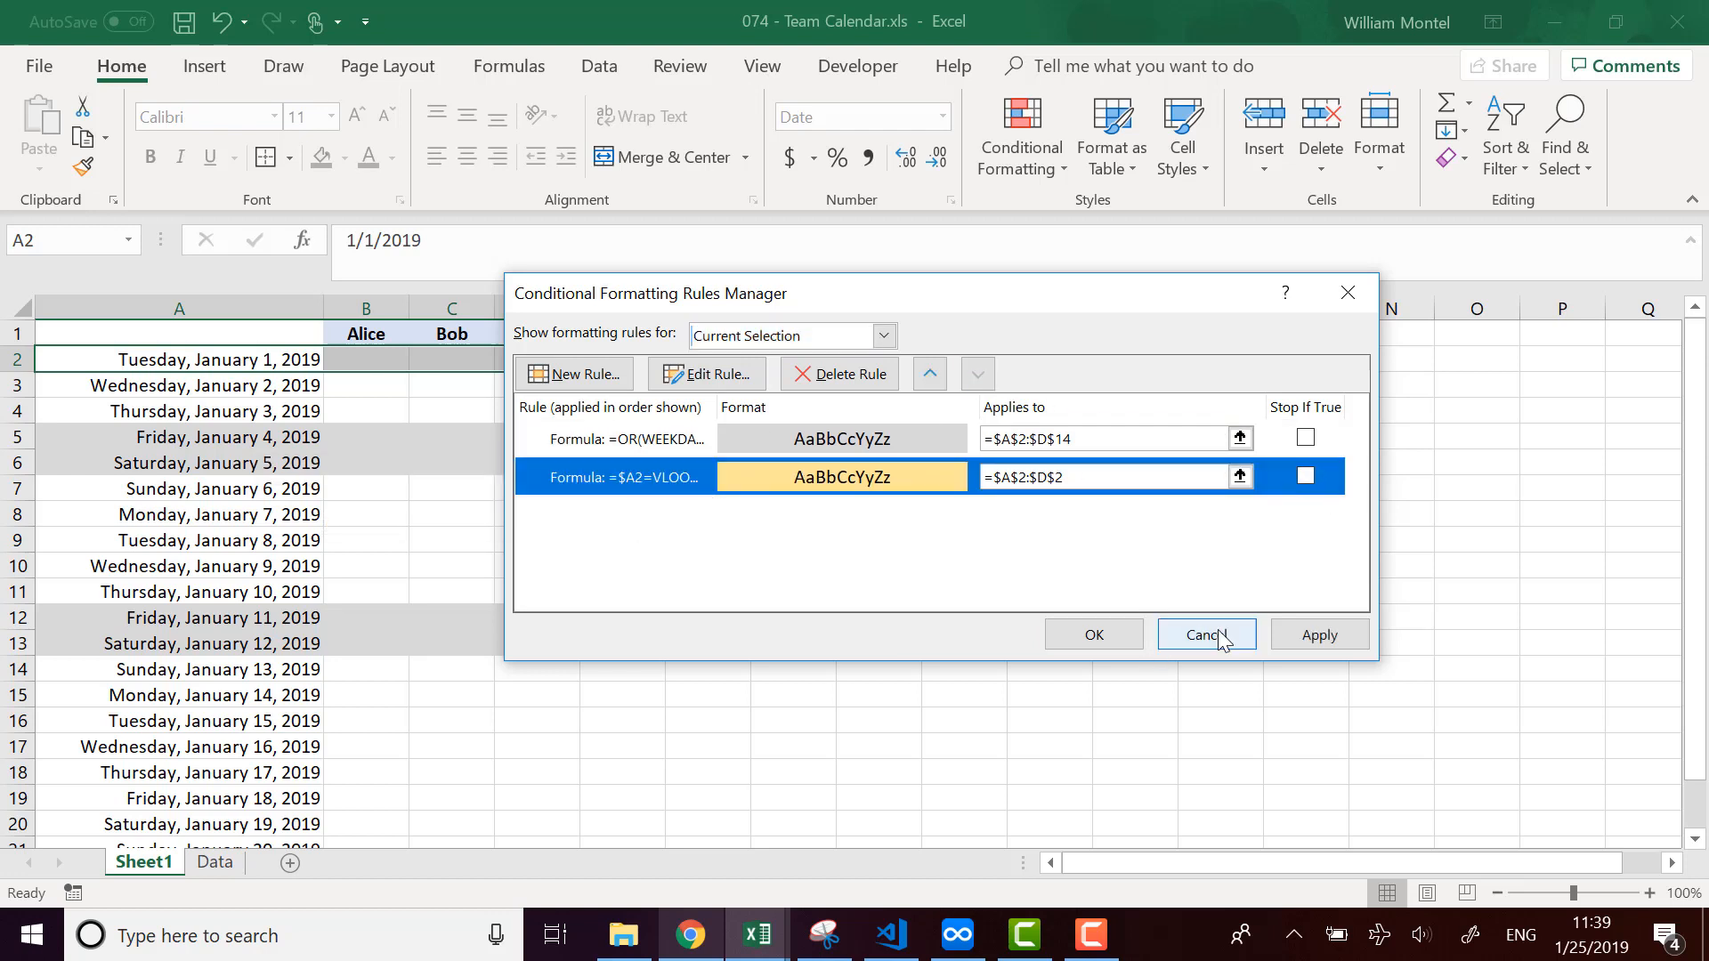
left_click(705, 374)
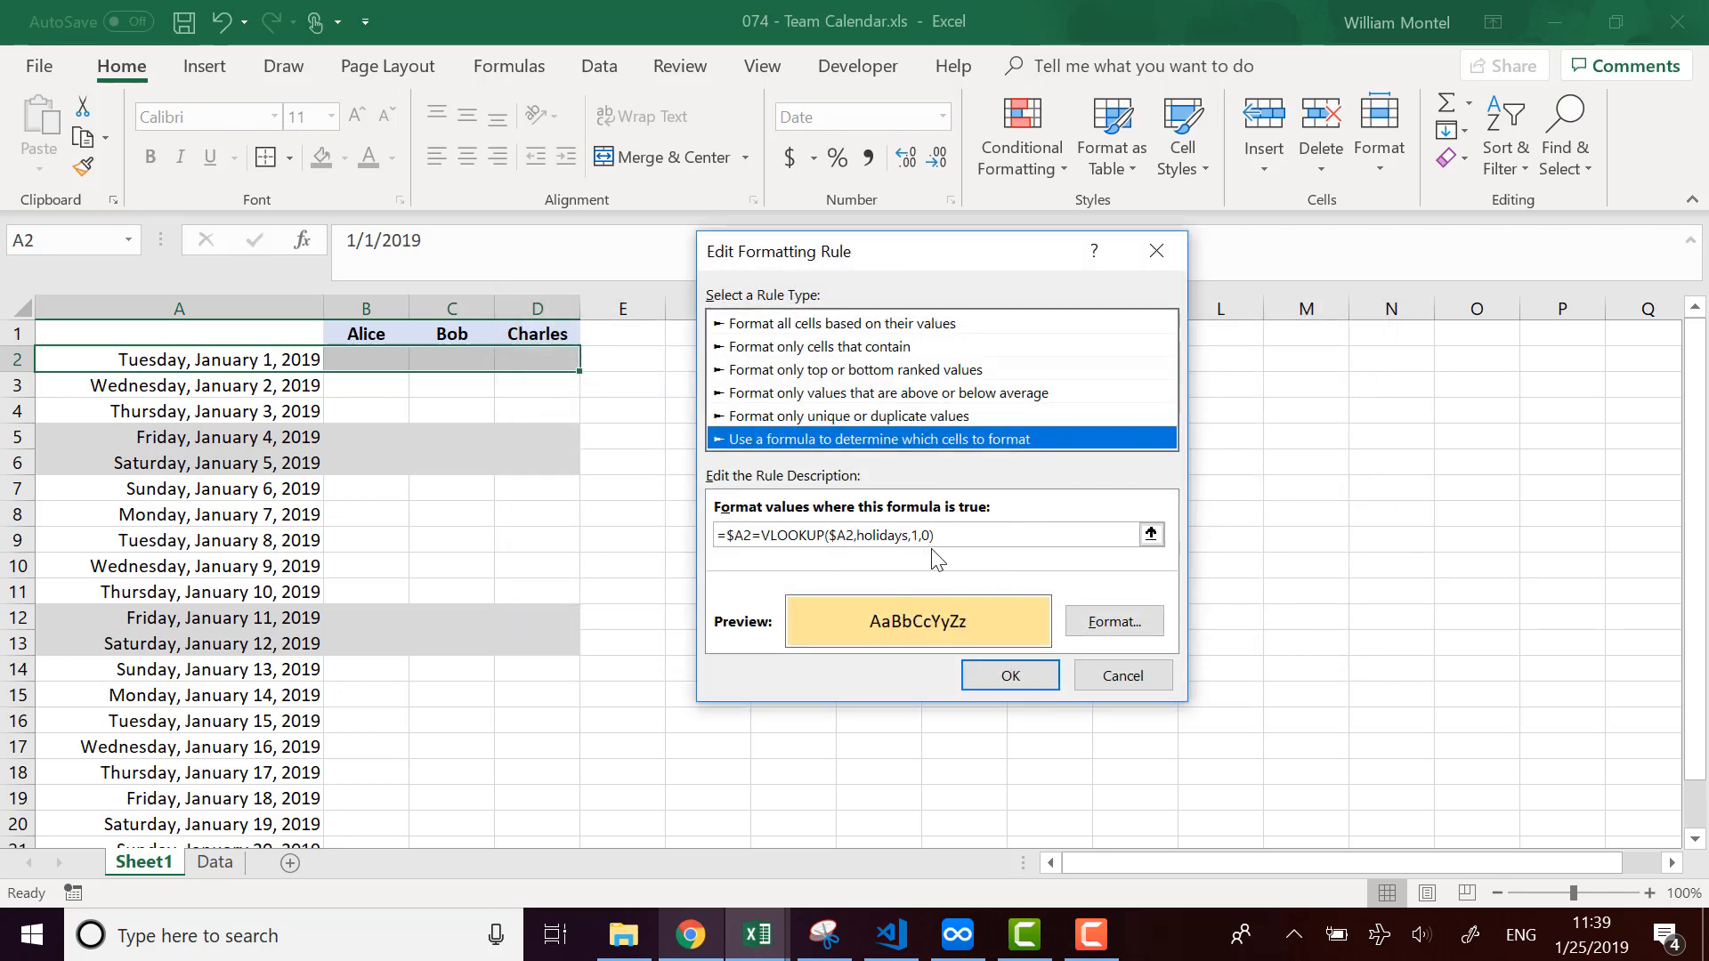
left_click_drag(935, 535, 763, 535)
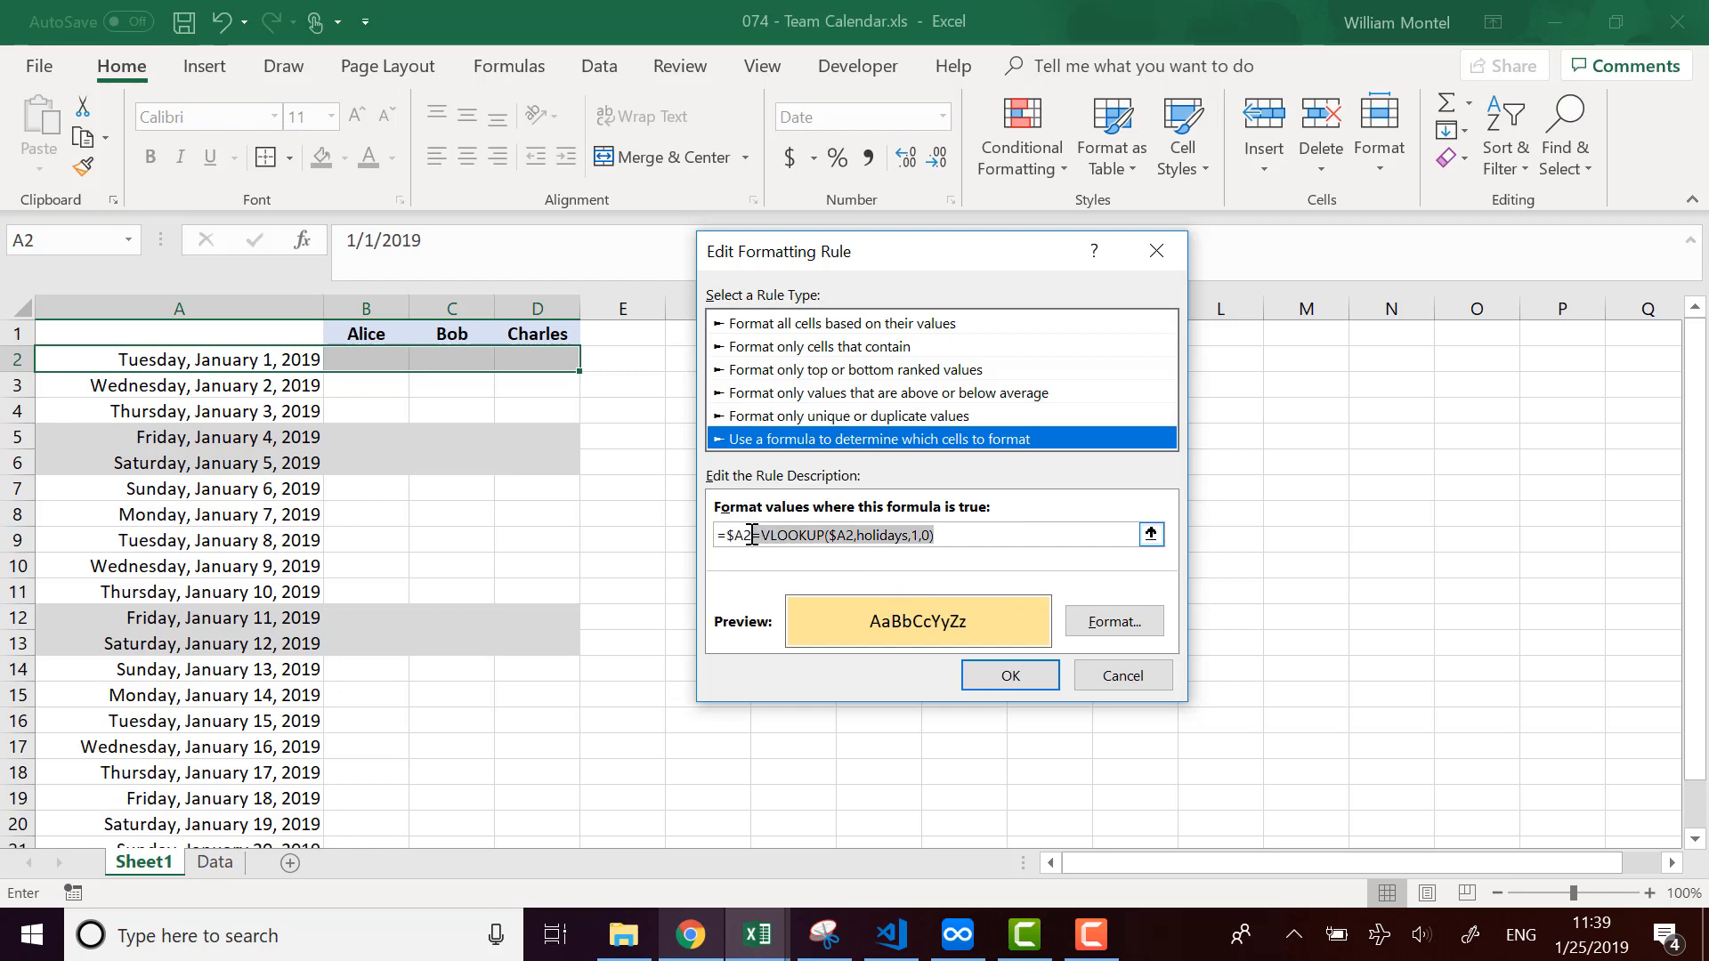
key("Return")
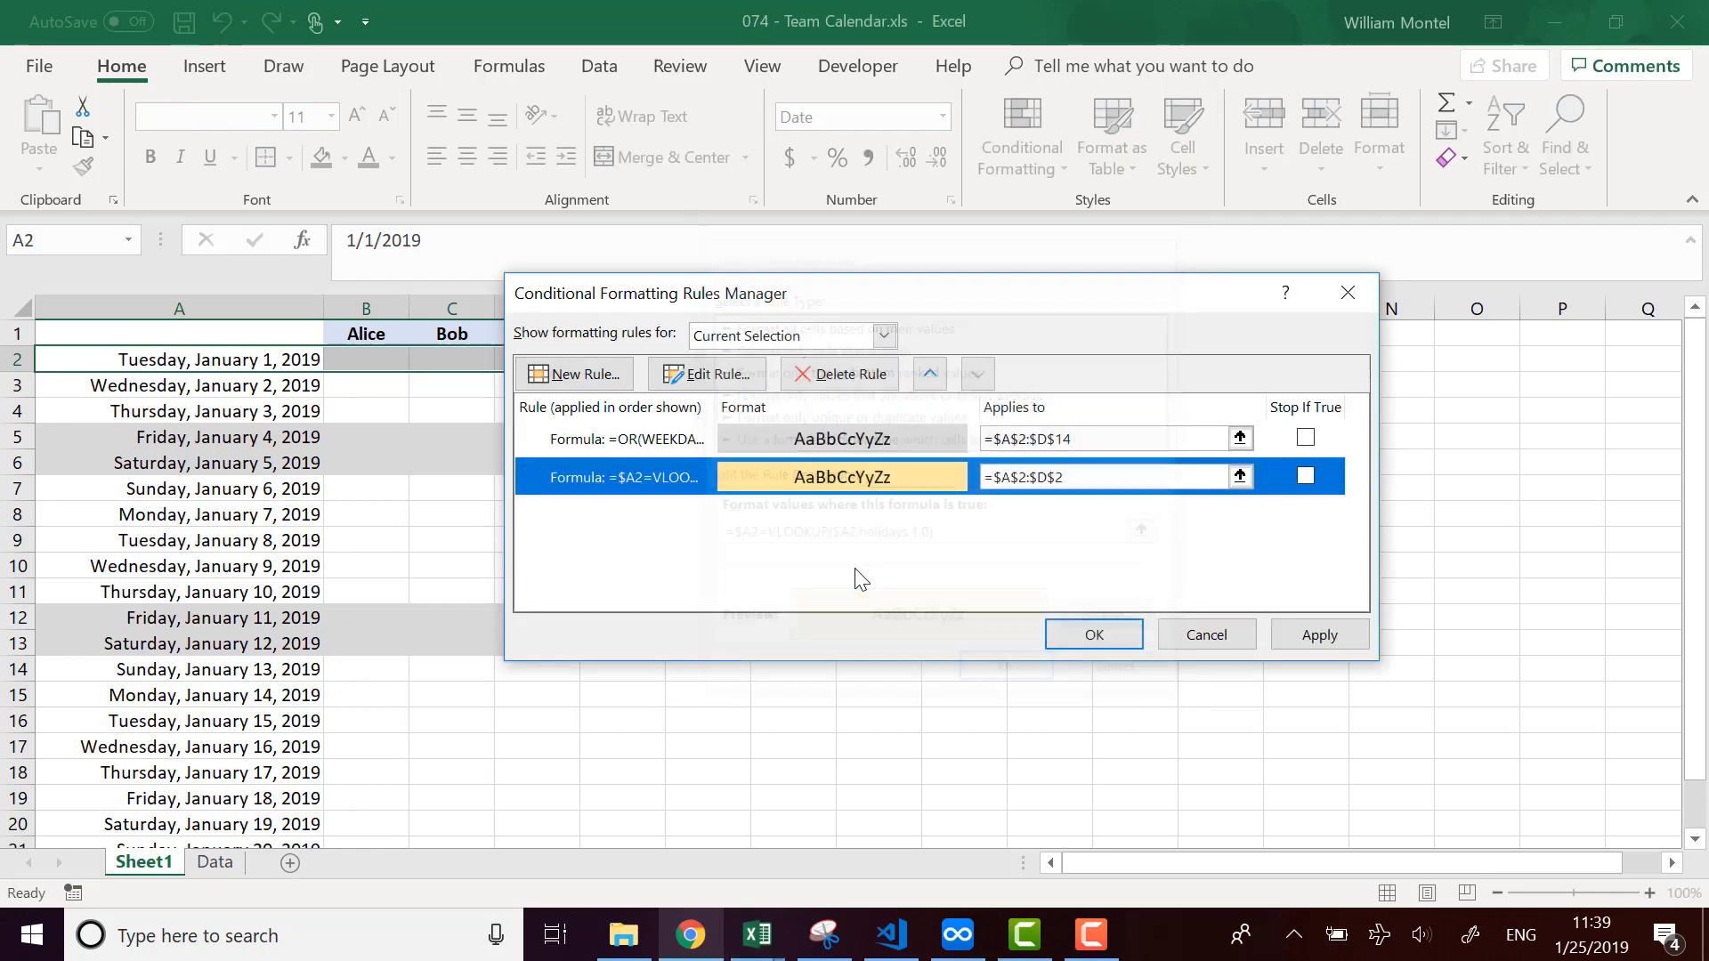
left_click(1088, 635)
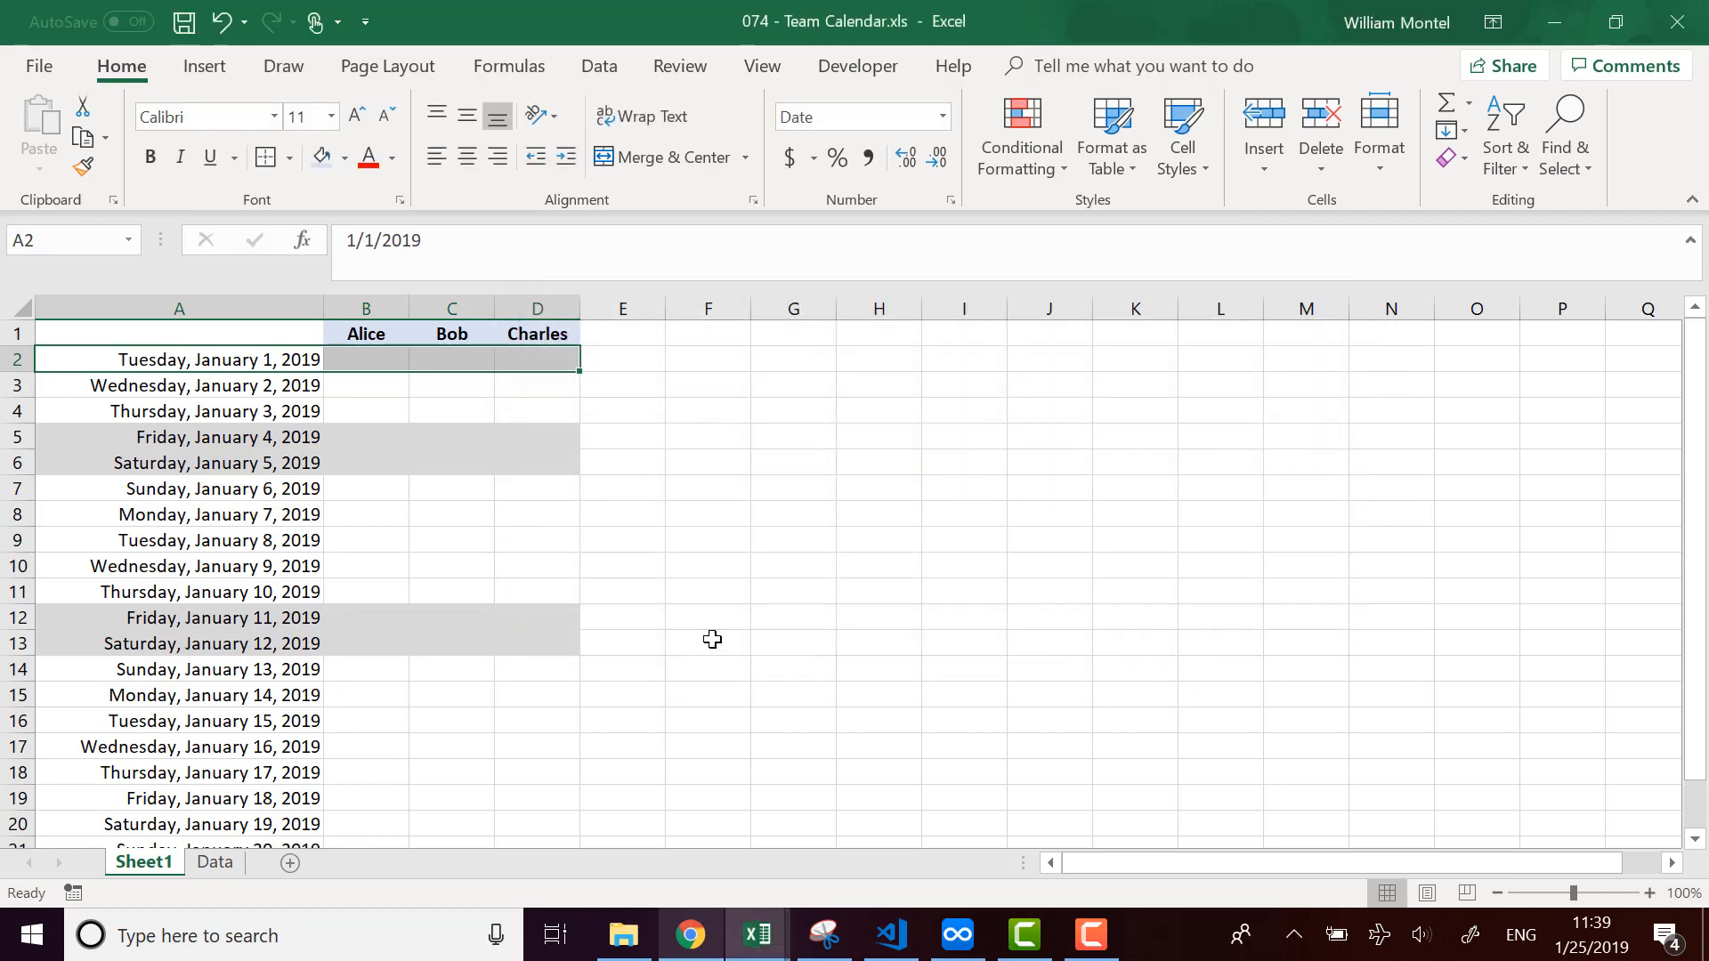
Examine the order of the Holidays and Date columns on the Data sheet.
left_click(216, 862)
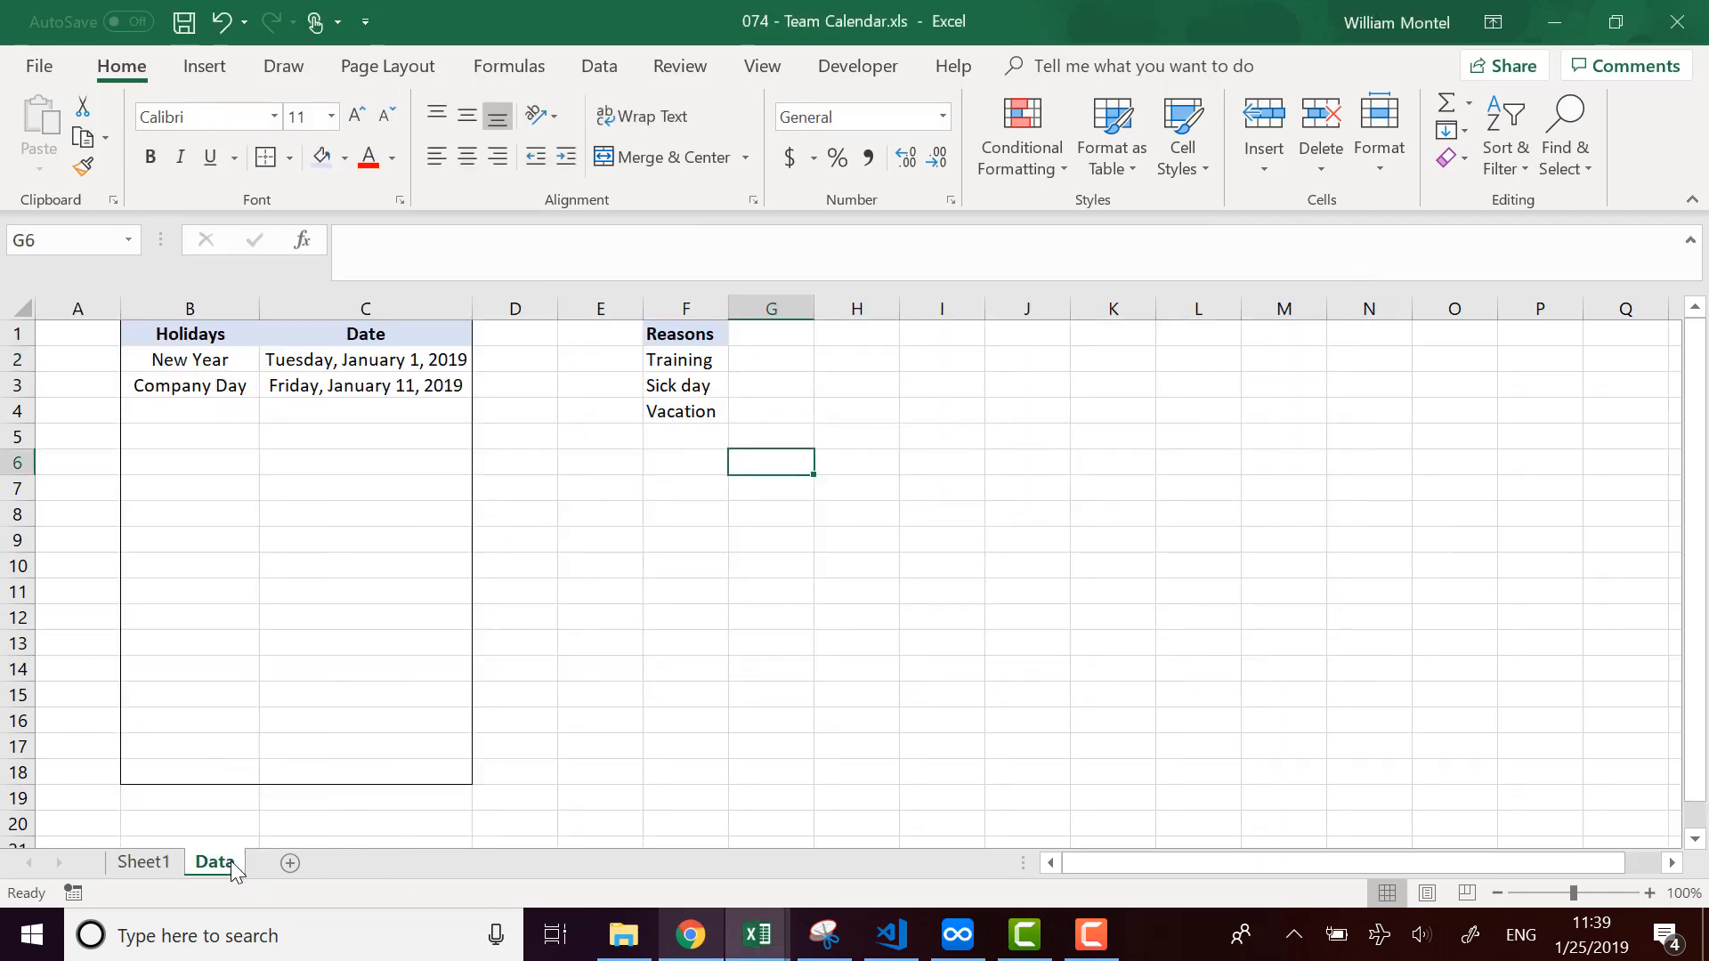
left_click(317, 356)
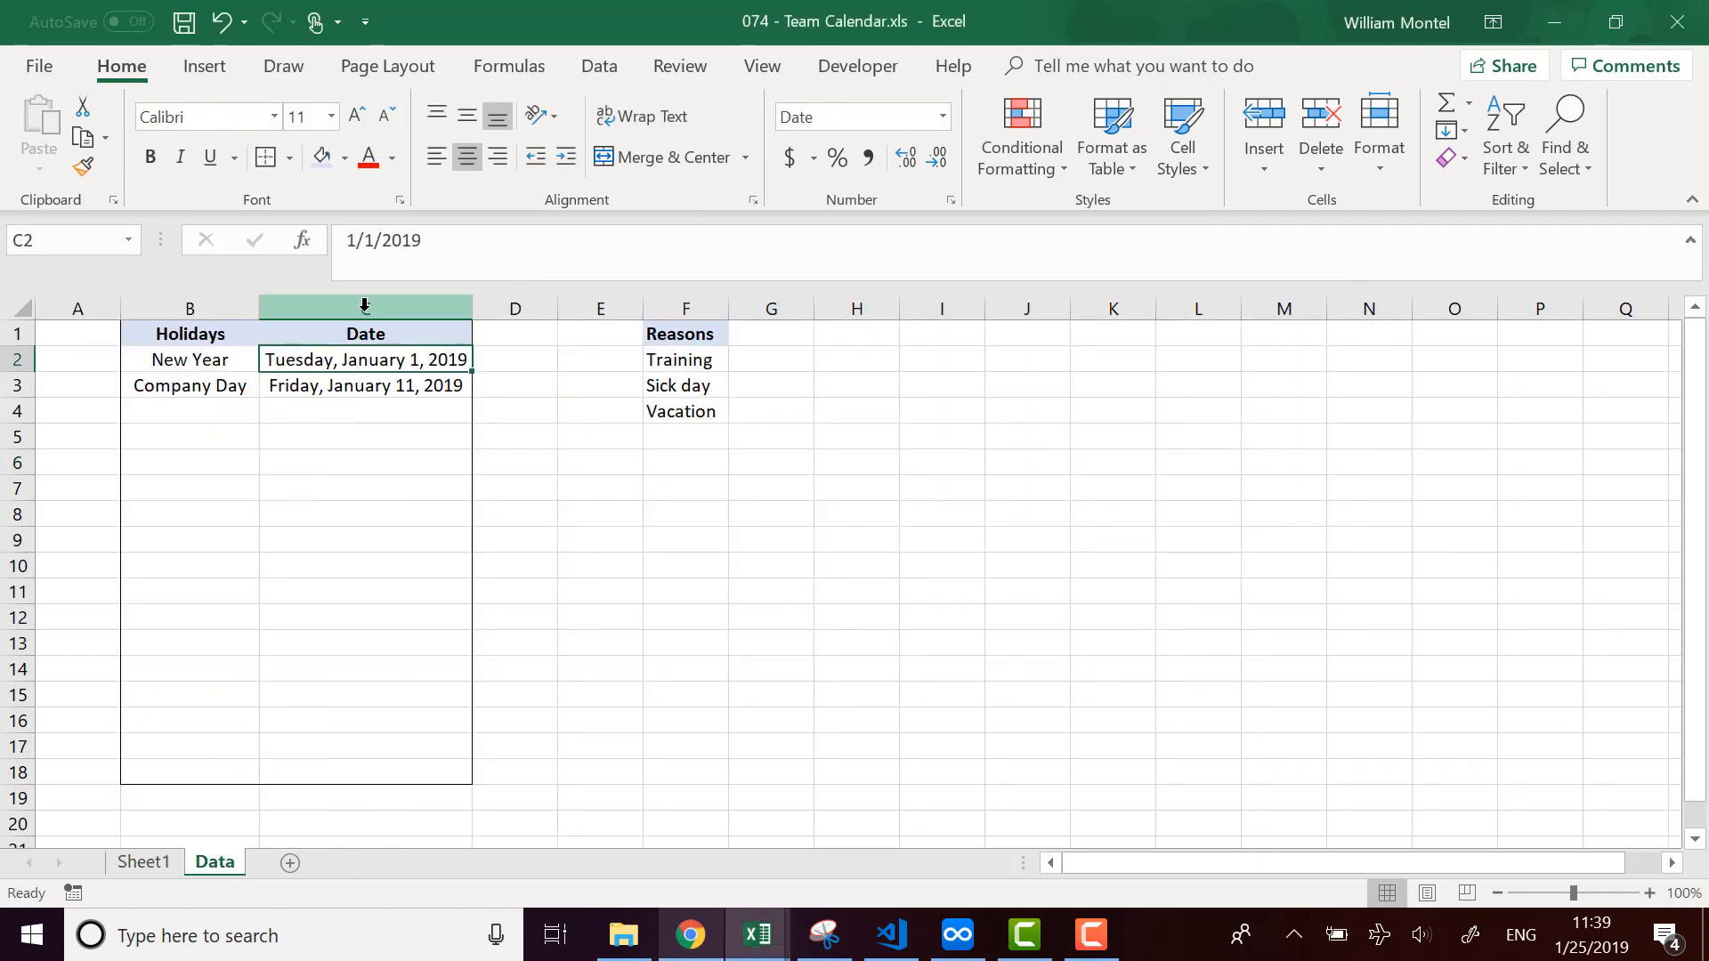
left_click(374, 382)
left_click(233, 337)
left_click(205, 384, "shift")
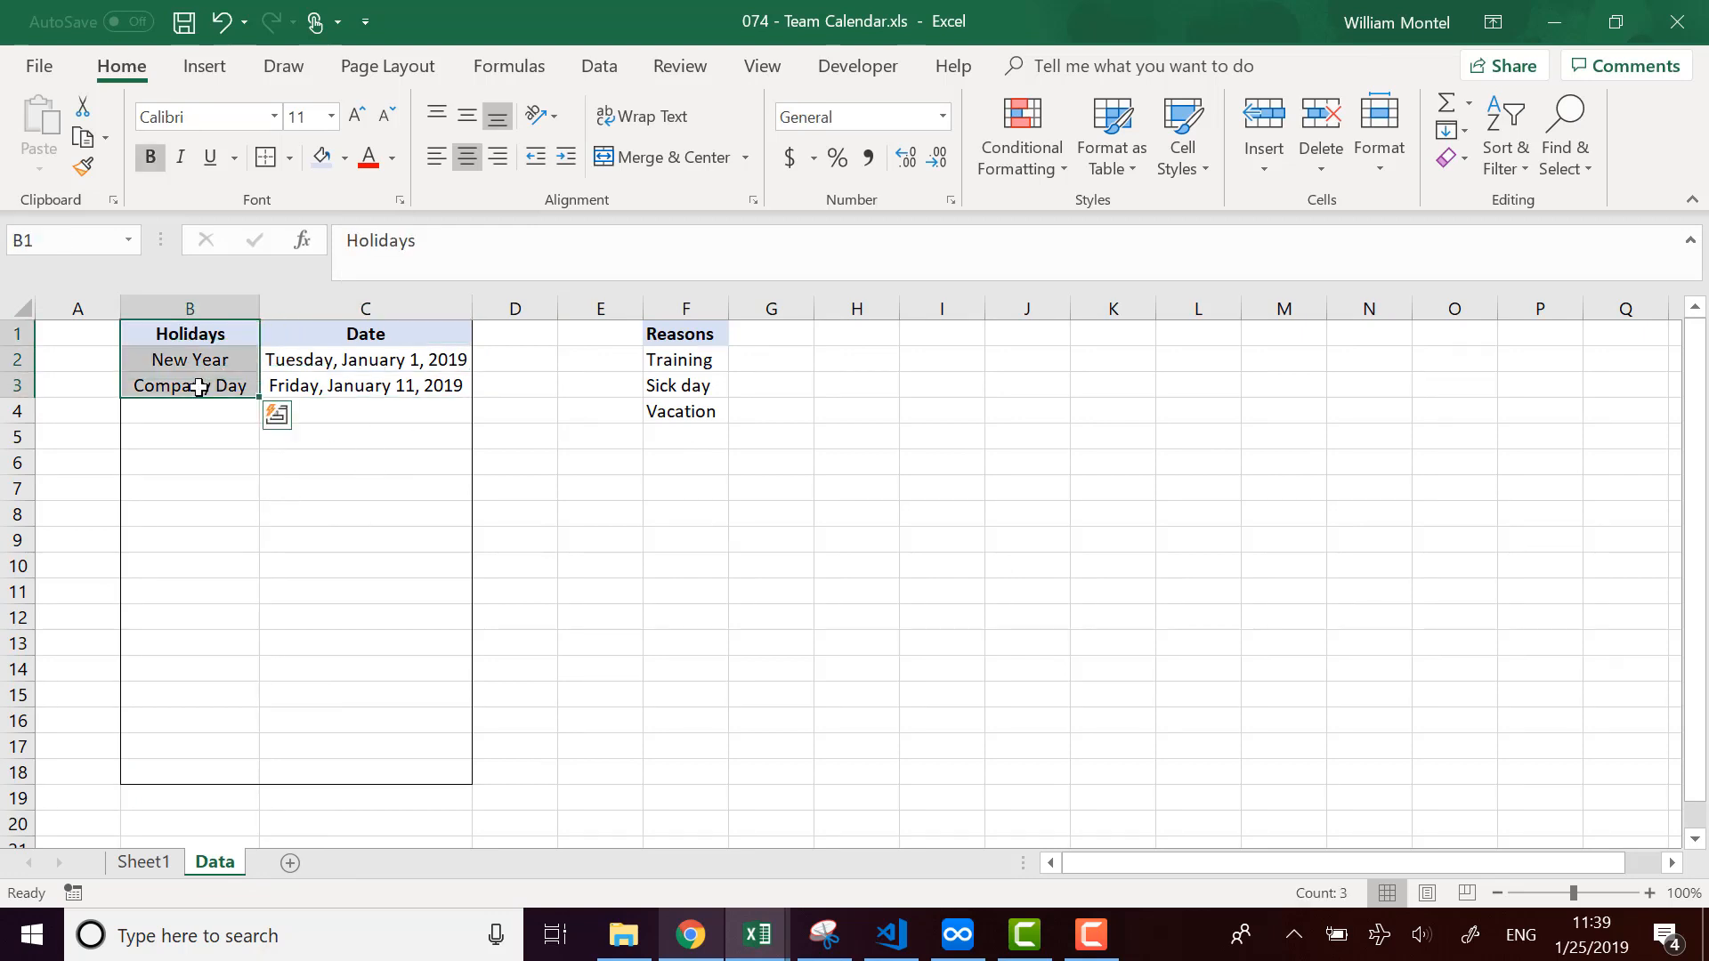
key("ctrl+q")
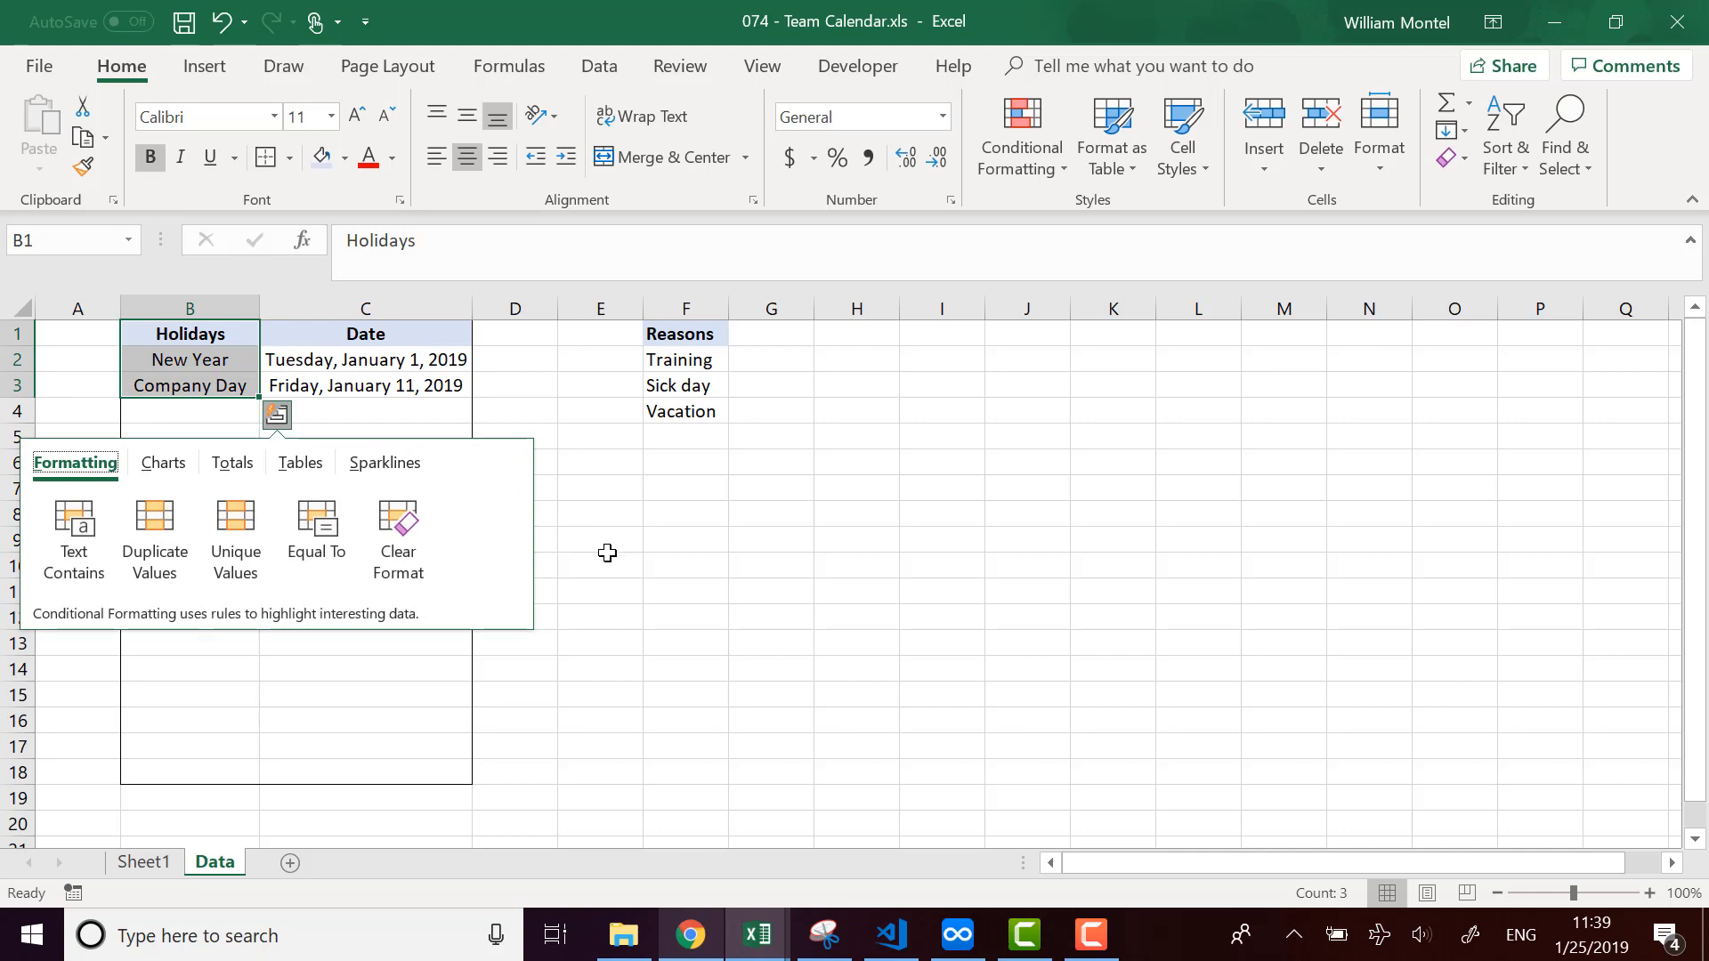
key("Escape")
left_click(626, 516)
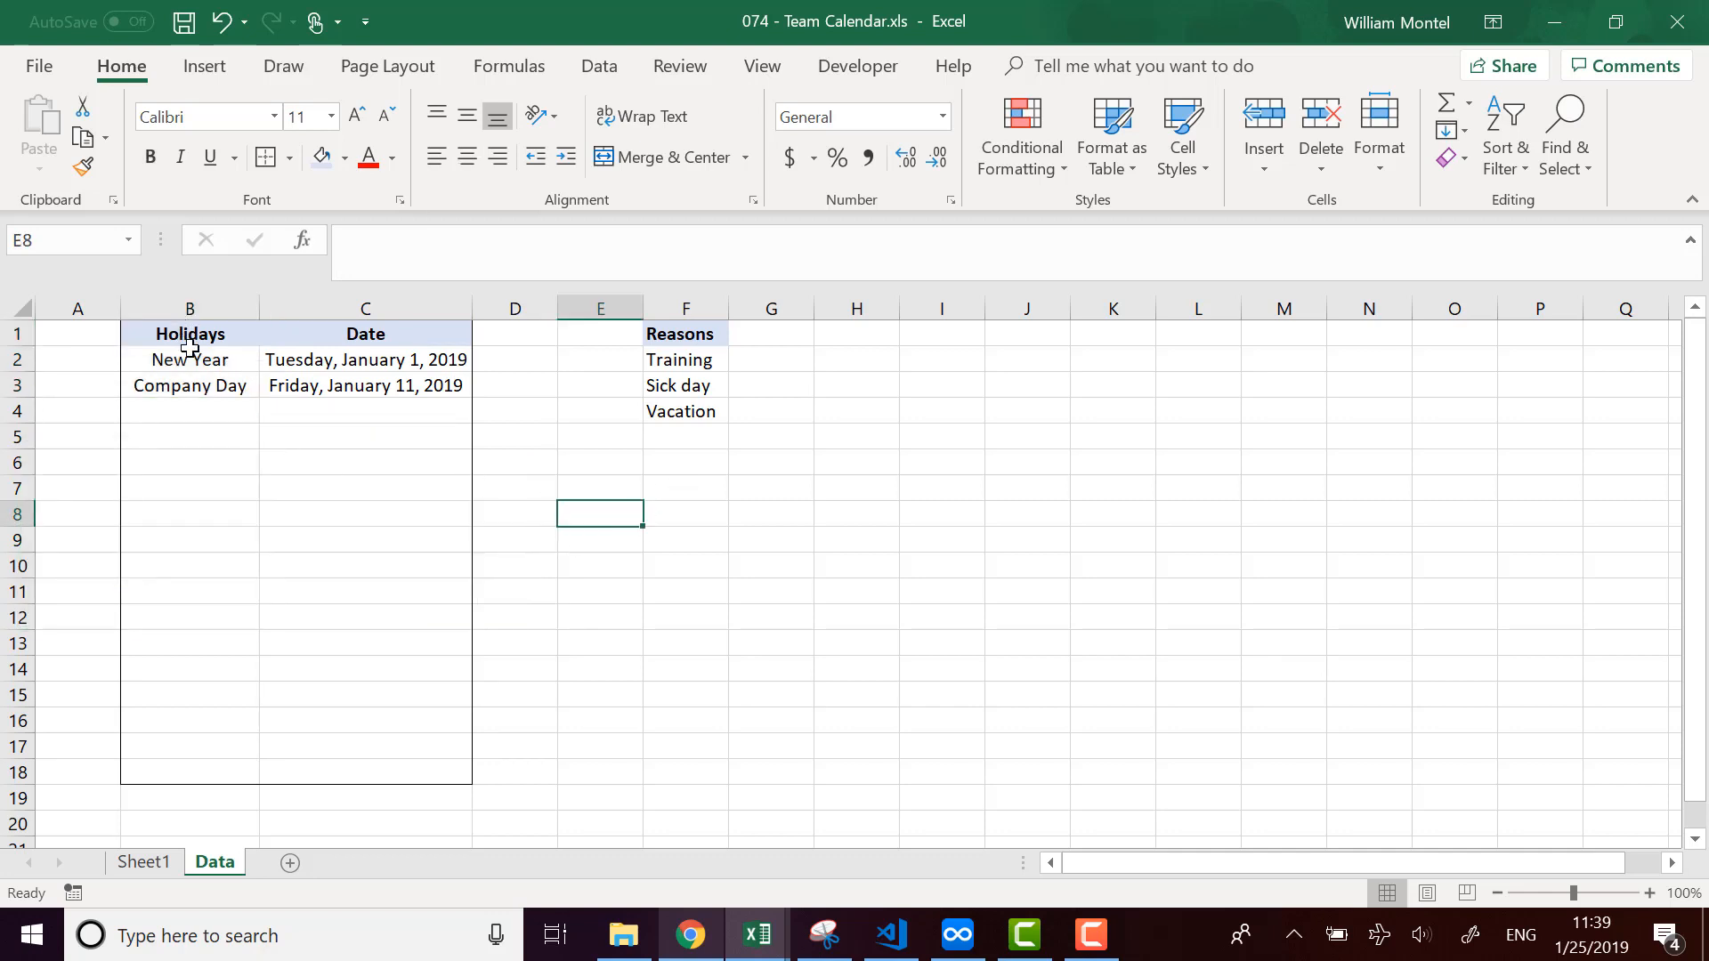
Copy the Holidays header and names in B1:B3 to a temporary spot at F11.
left_click_drag(188, 343, 201, 382)
key("ctrl+c")
left_click(668, 592)
key("ctrl+v")
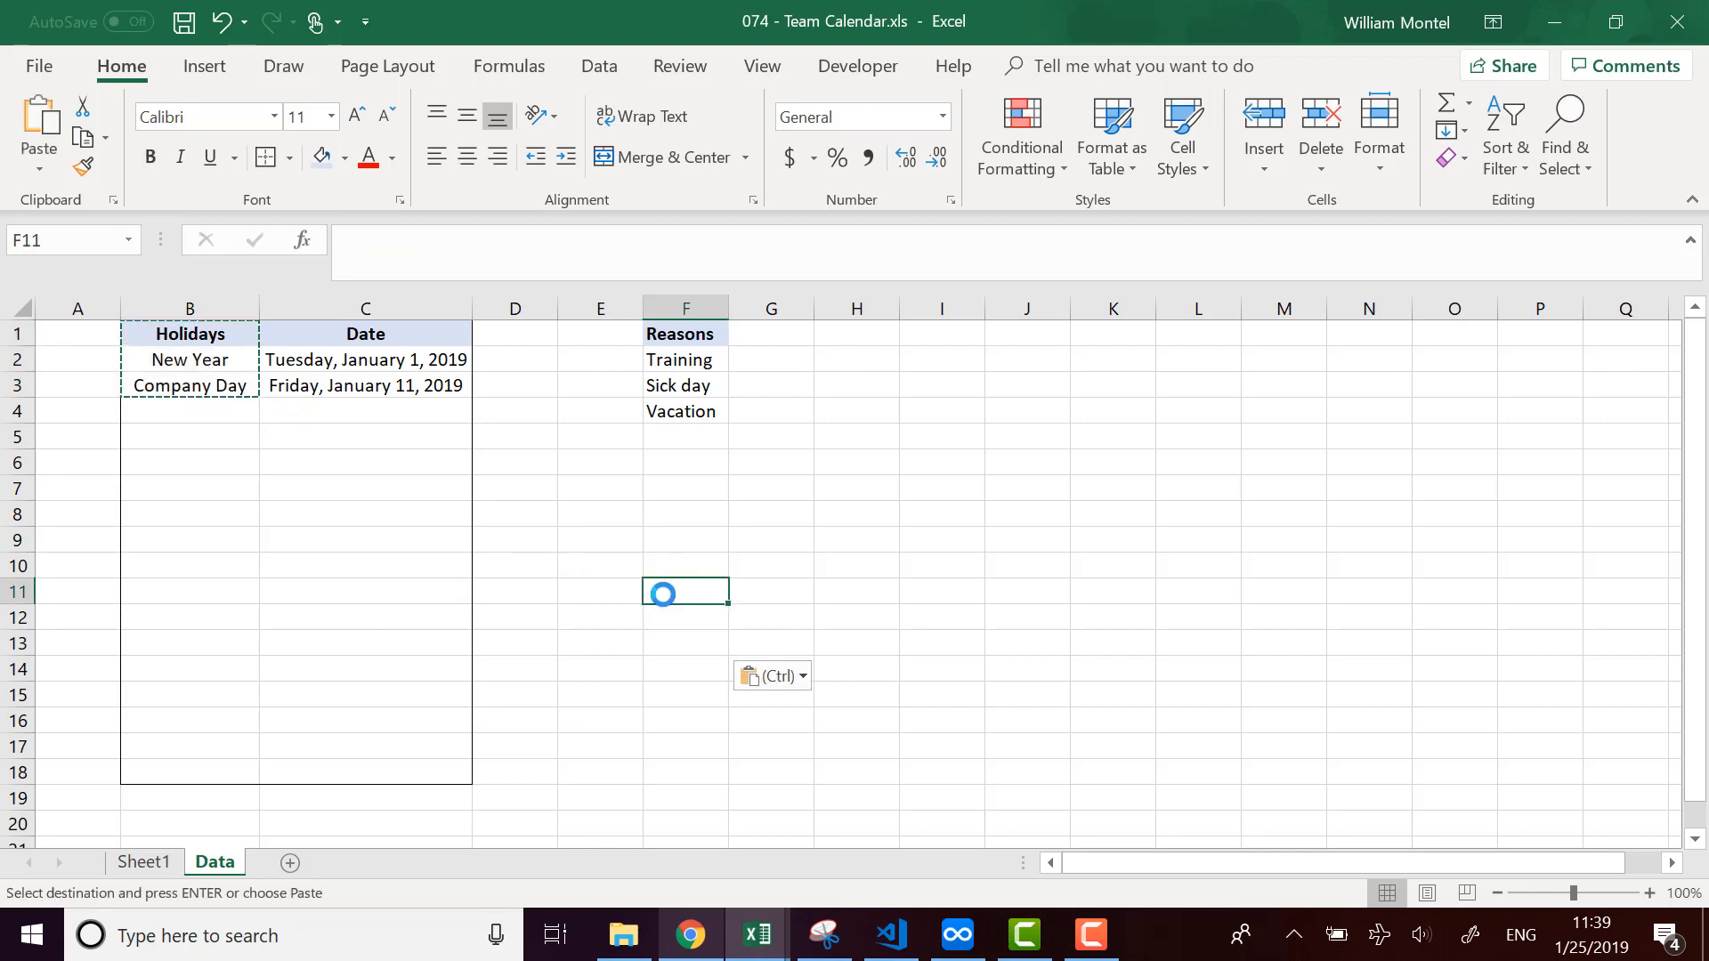
Copy the Date header and holiday dates in C1:C3 over the Holidays column starting at B1.
left_click(485, 414)
left_click_drag(365, 333, 356, 383)
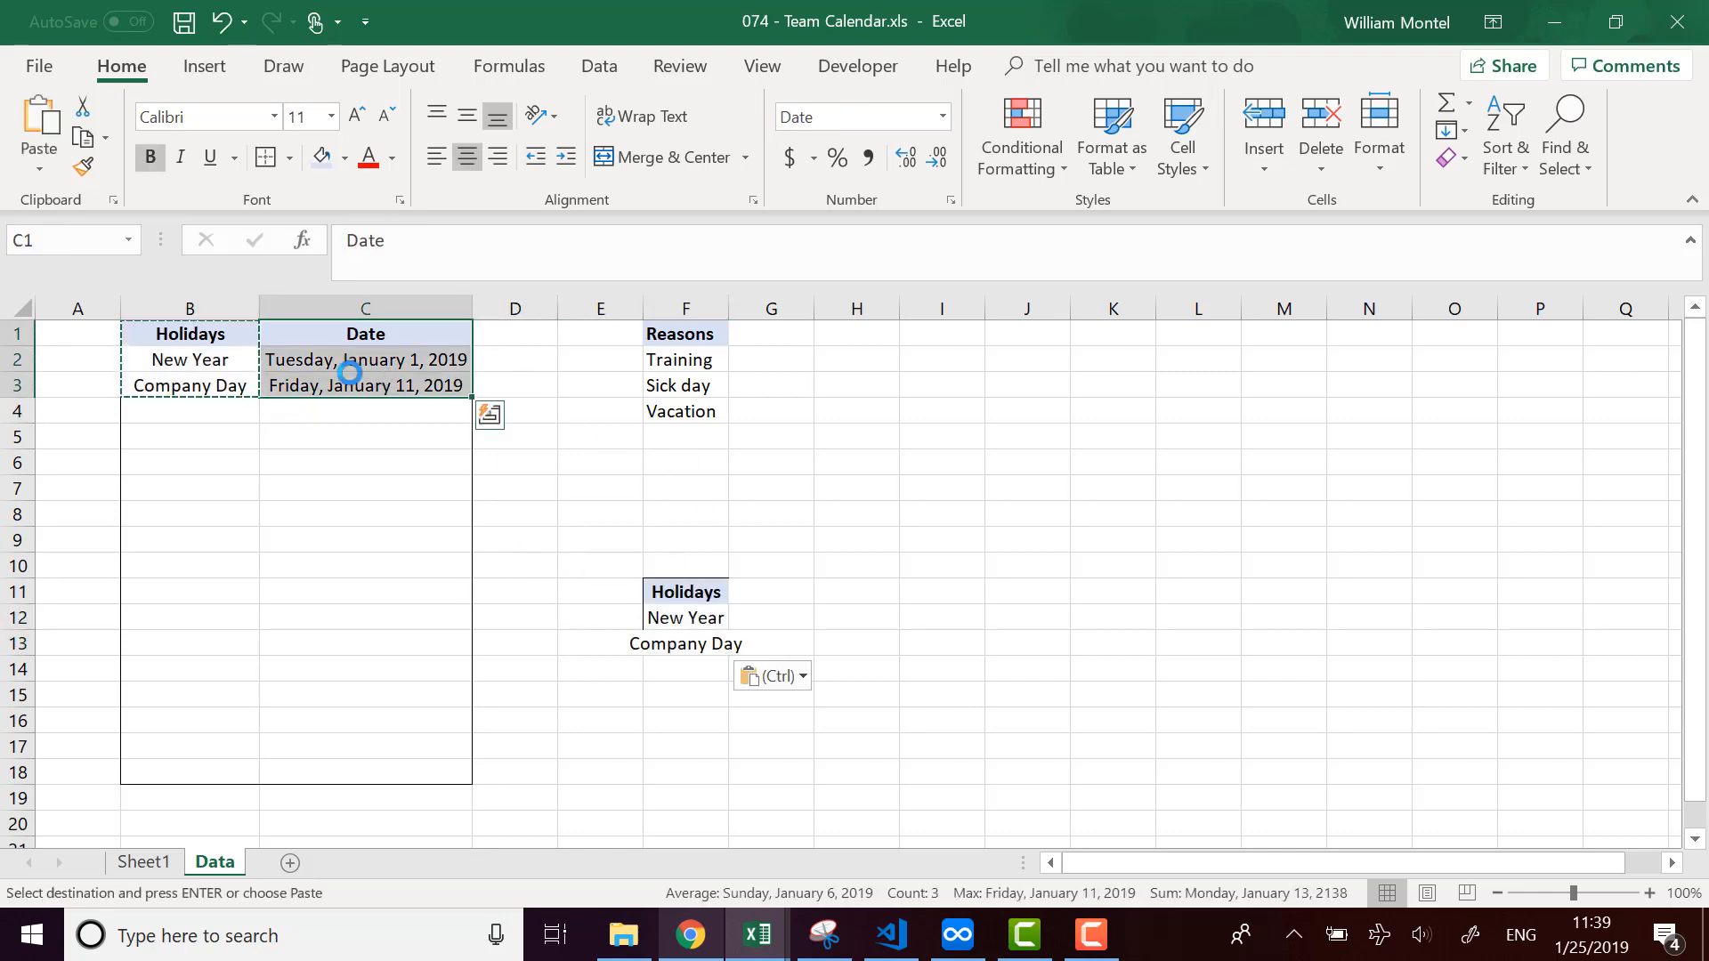
key("ctrl+c")
left_click(189, 333)
key("ctrl+v")
Try to copy the temporary Holidays list in F11:F13 over the second table column at C1.
left_click(677, 538)
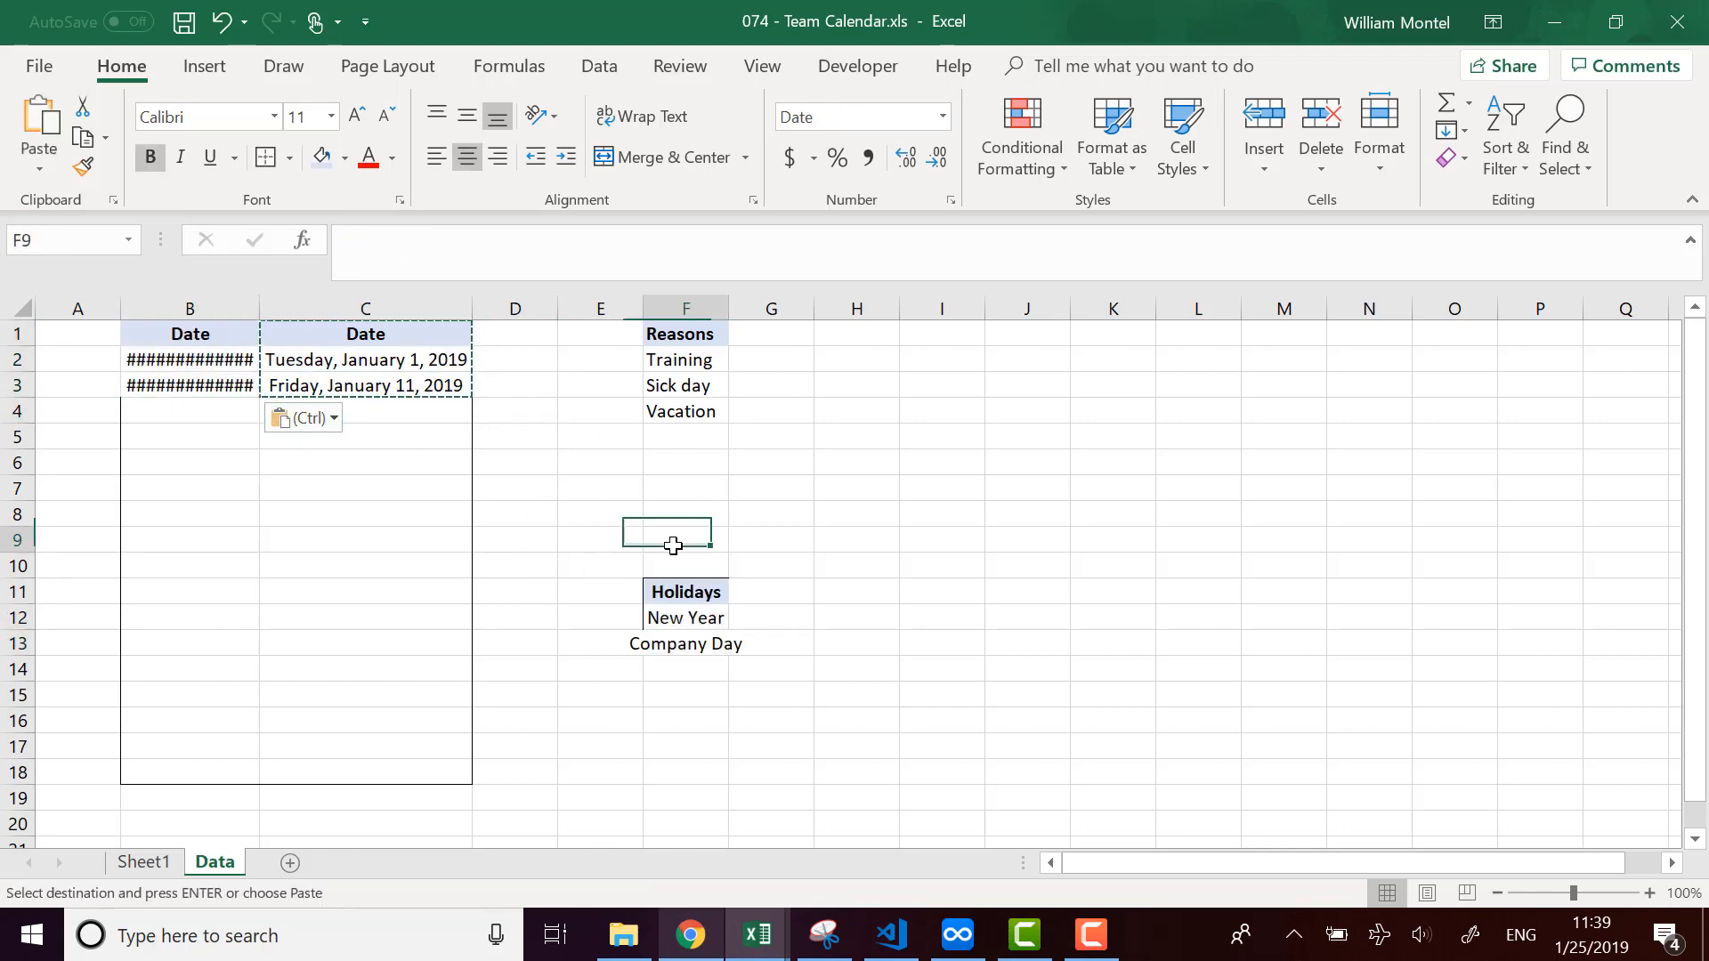
left_click_drag(686, 592, 690, 640)
key("ctrl")
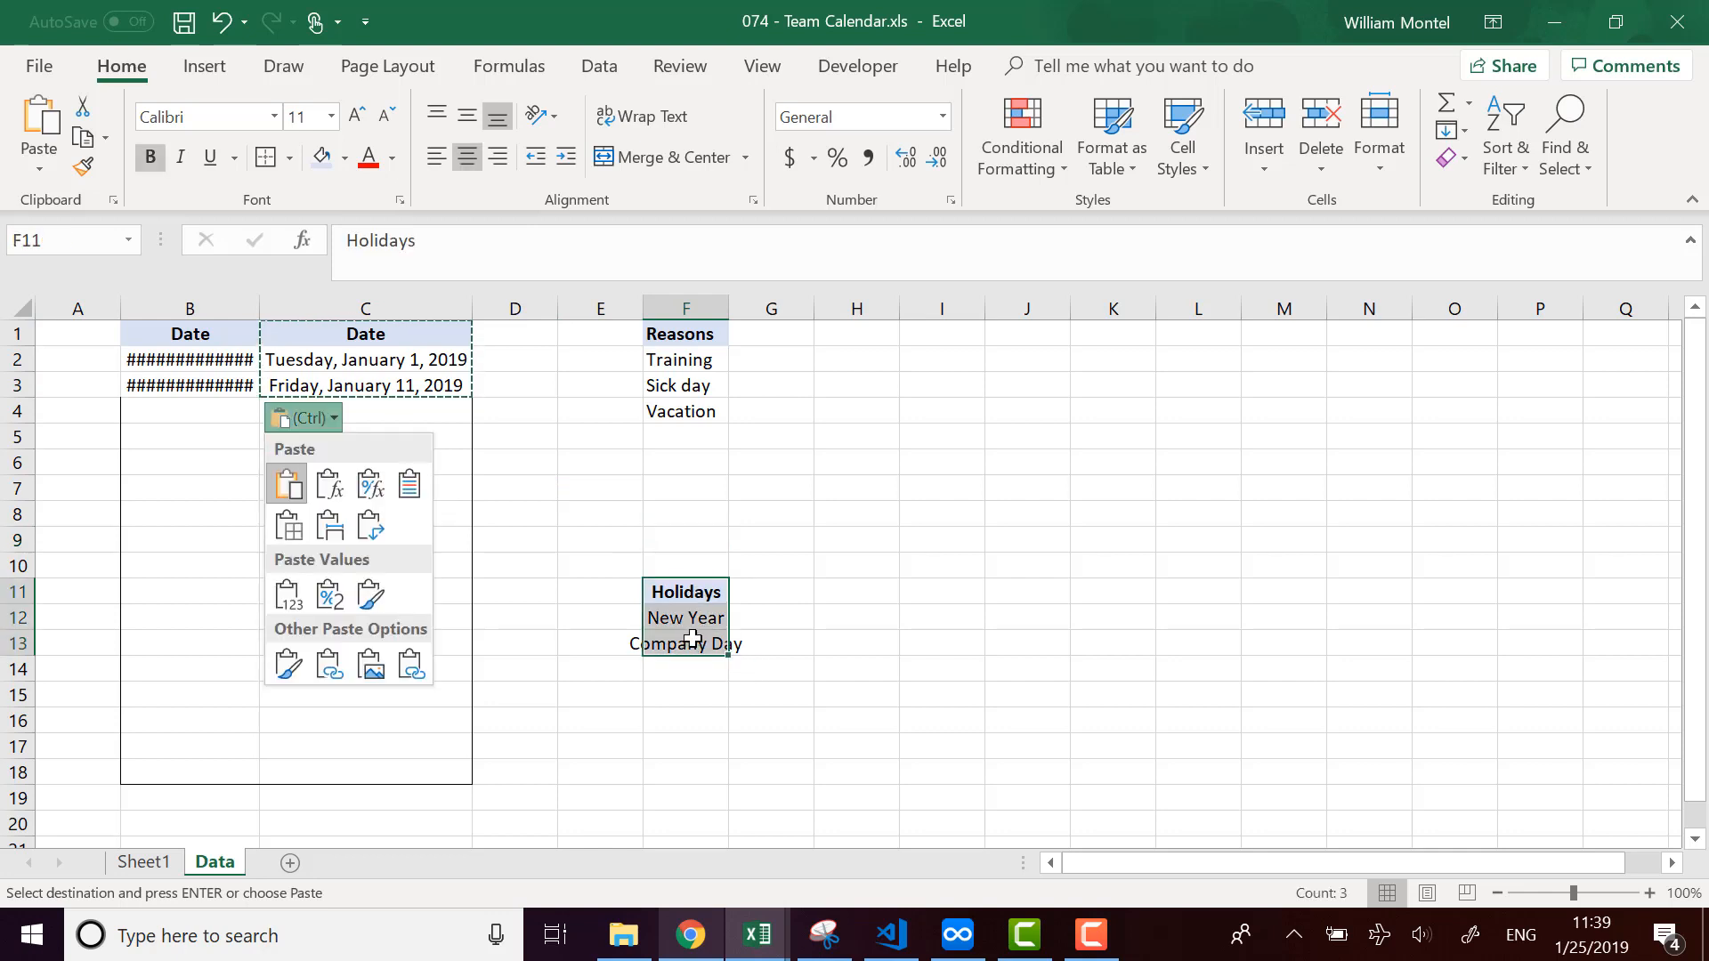
key("Escape")
right_click(405, 334)
left_click(501, 389)
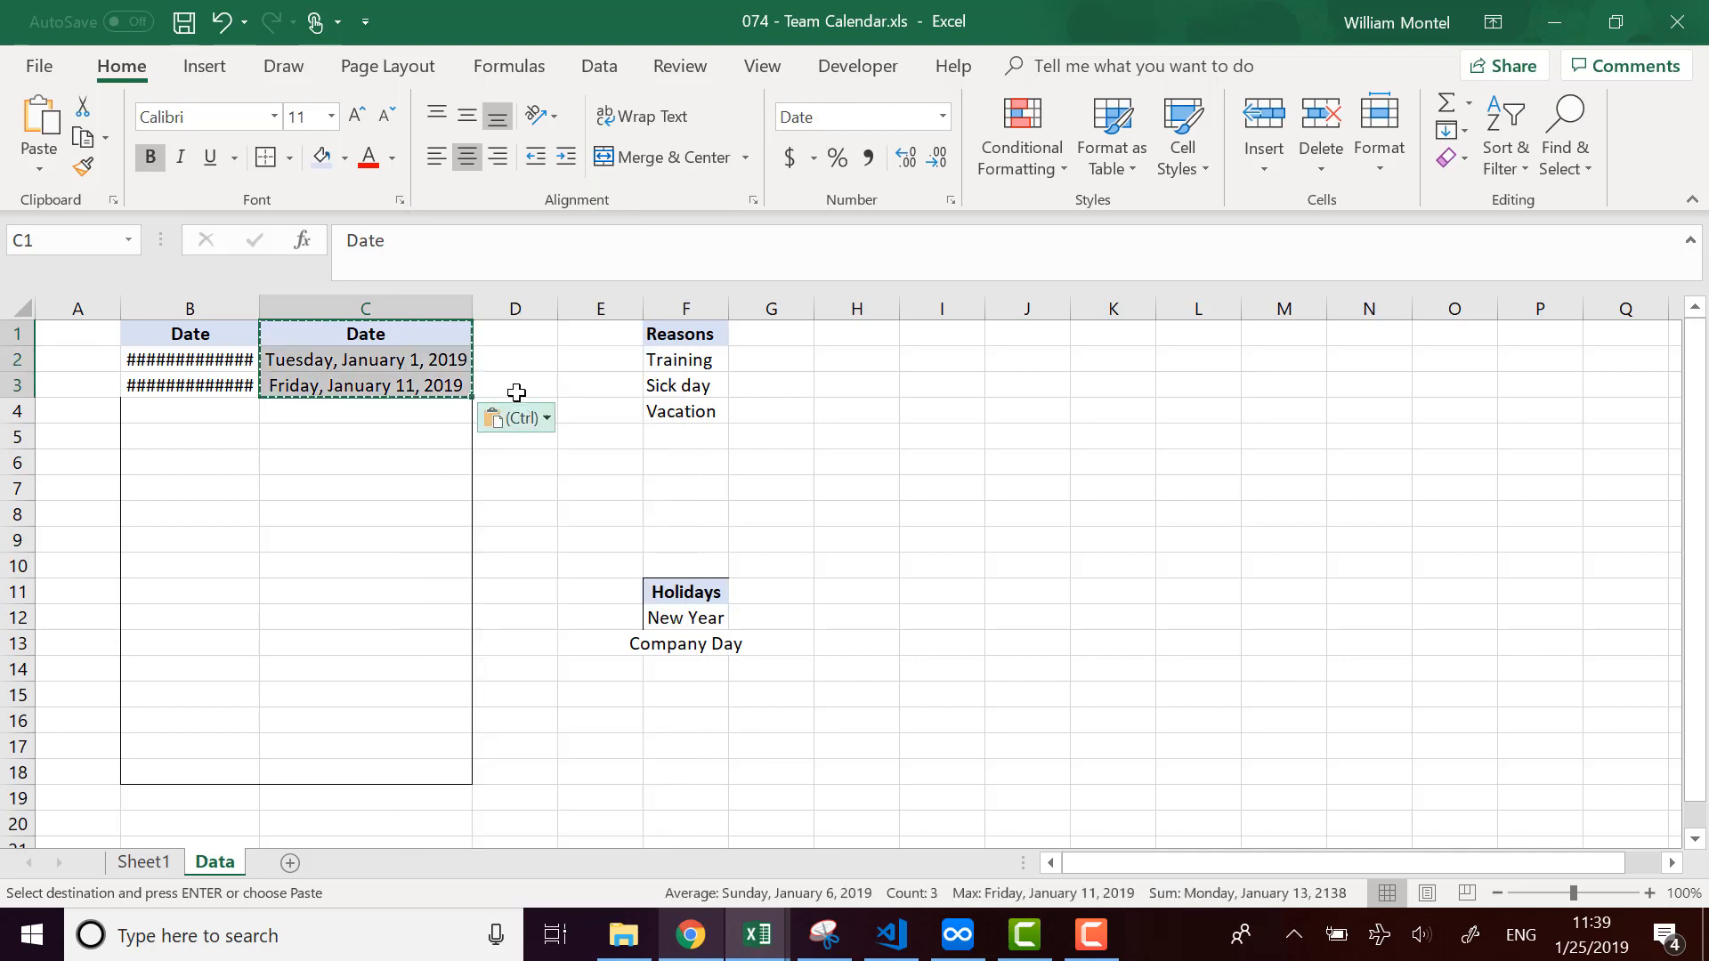
Copy the temporary Holidays list in F11:F13 over the old Date column starting at C1.
left_click_drag(685, 591, 699, 647)
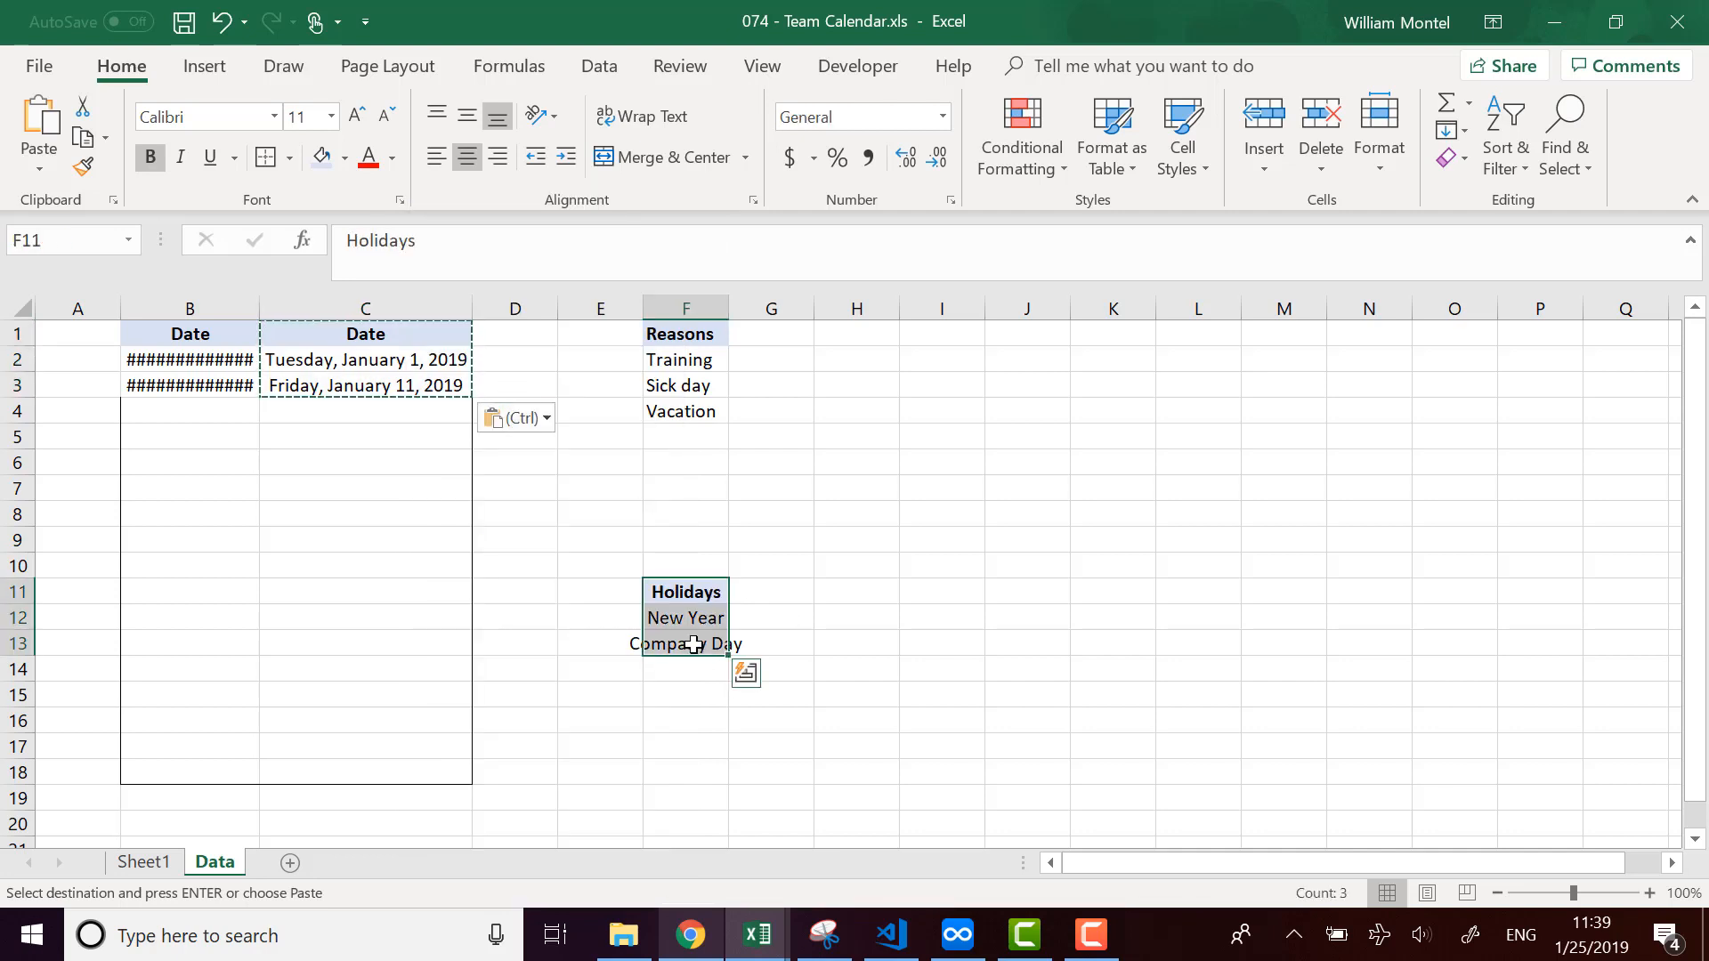
key("ctrl+c")
left_click(409, 335)
right_click(410, 335)
left_click(504, 389)
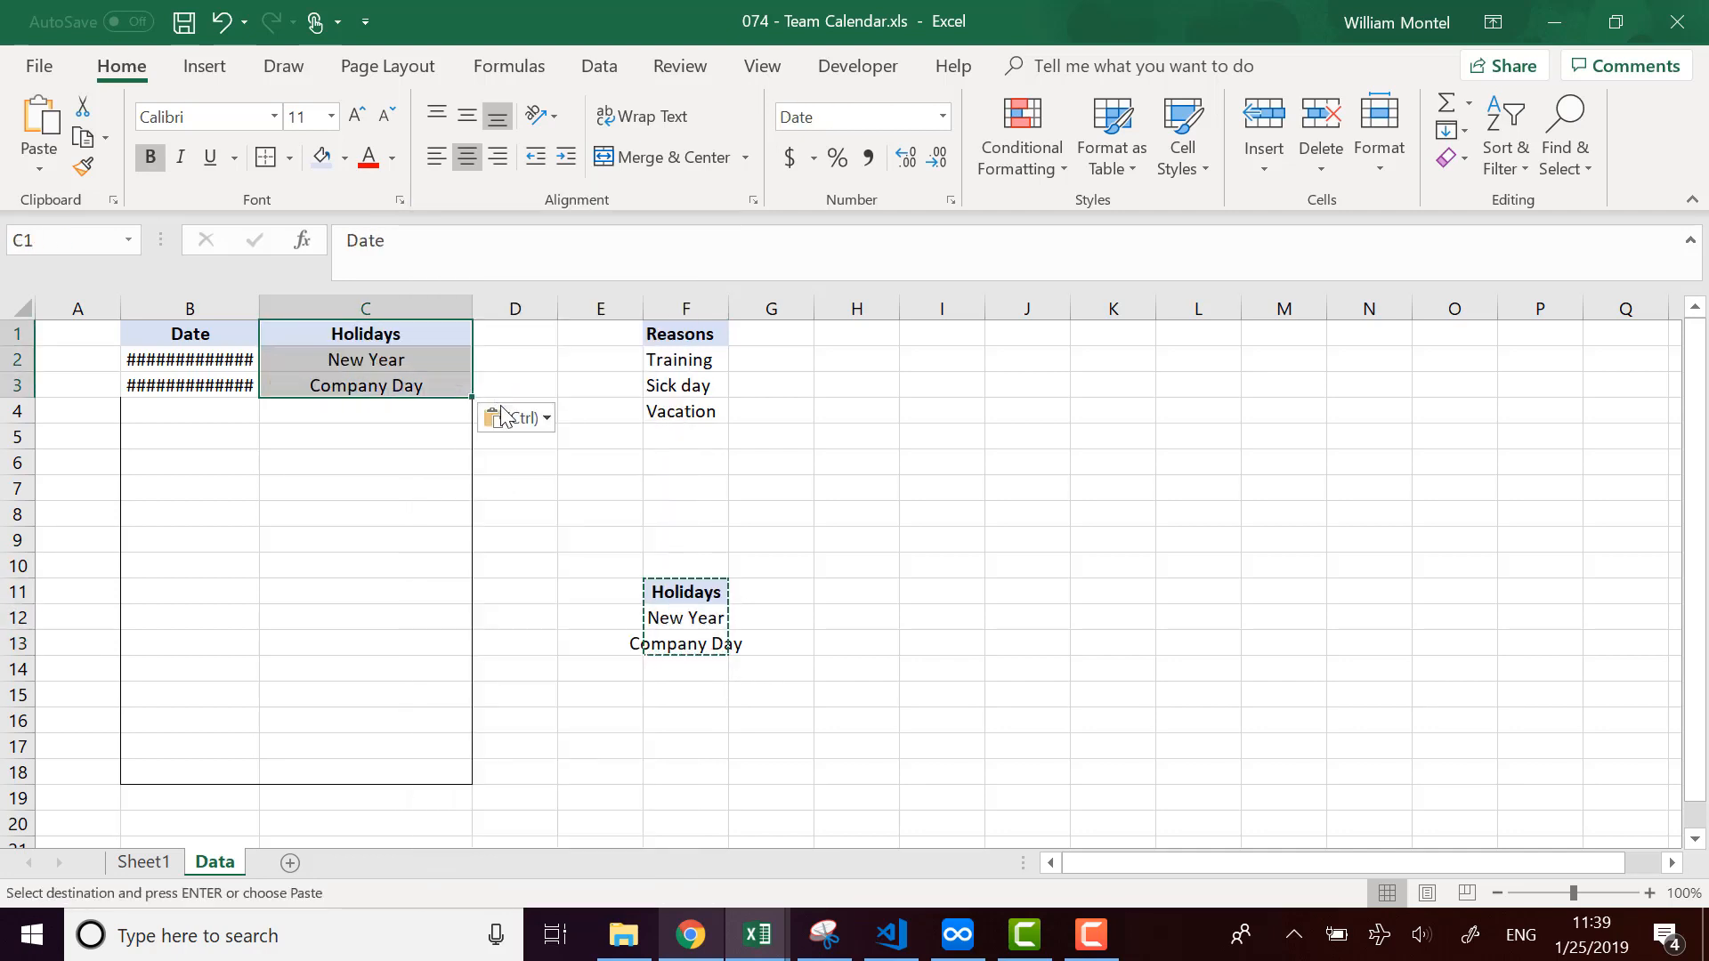
left_click(652, 465)
Autofit the width of column B to show the full holiday dates.
left_click(400, 562)
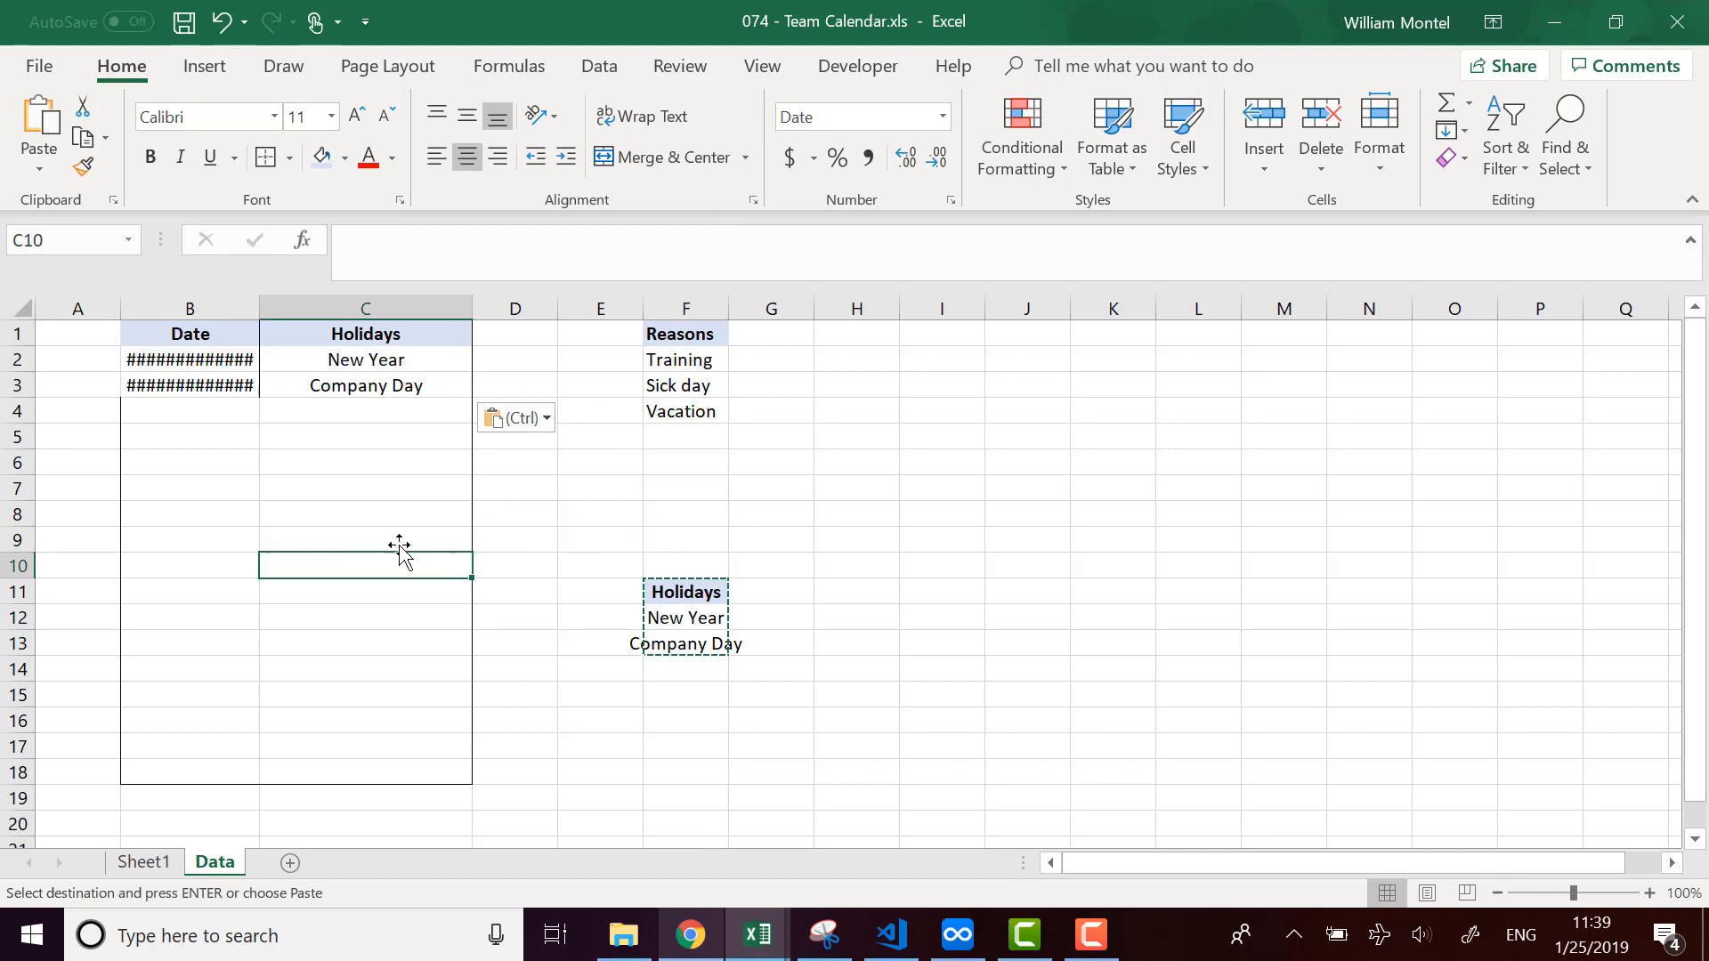
left_click(189, 360)
double_click(264, 308)
left_click(504, 512)
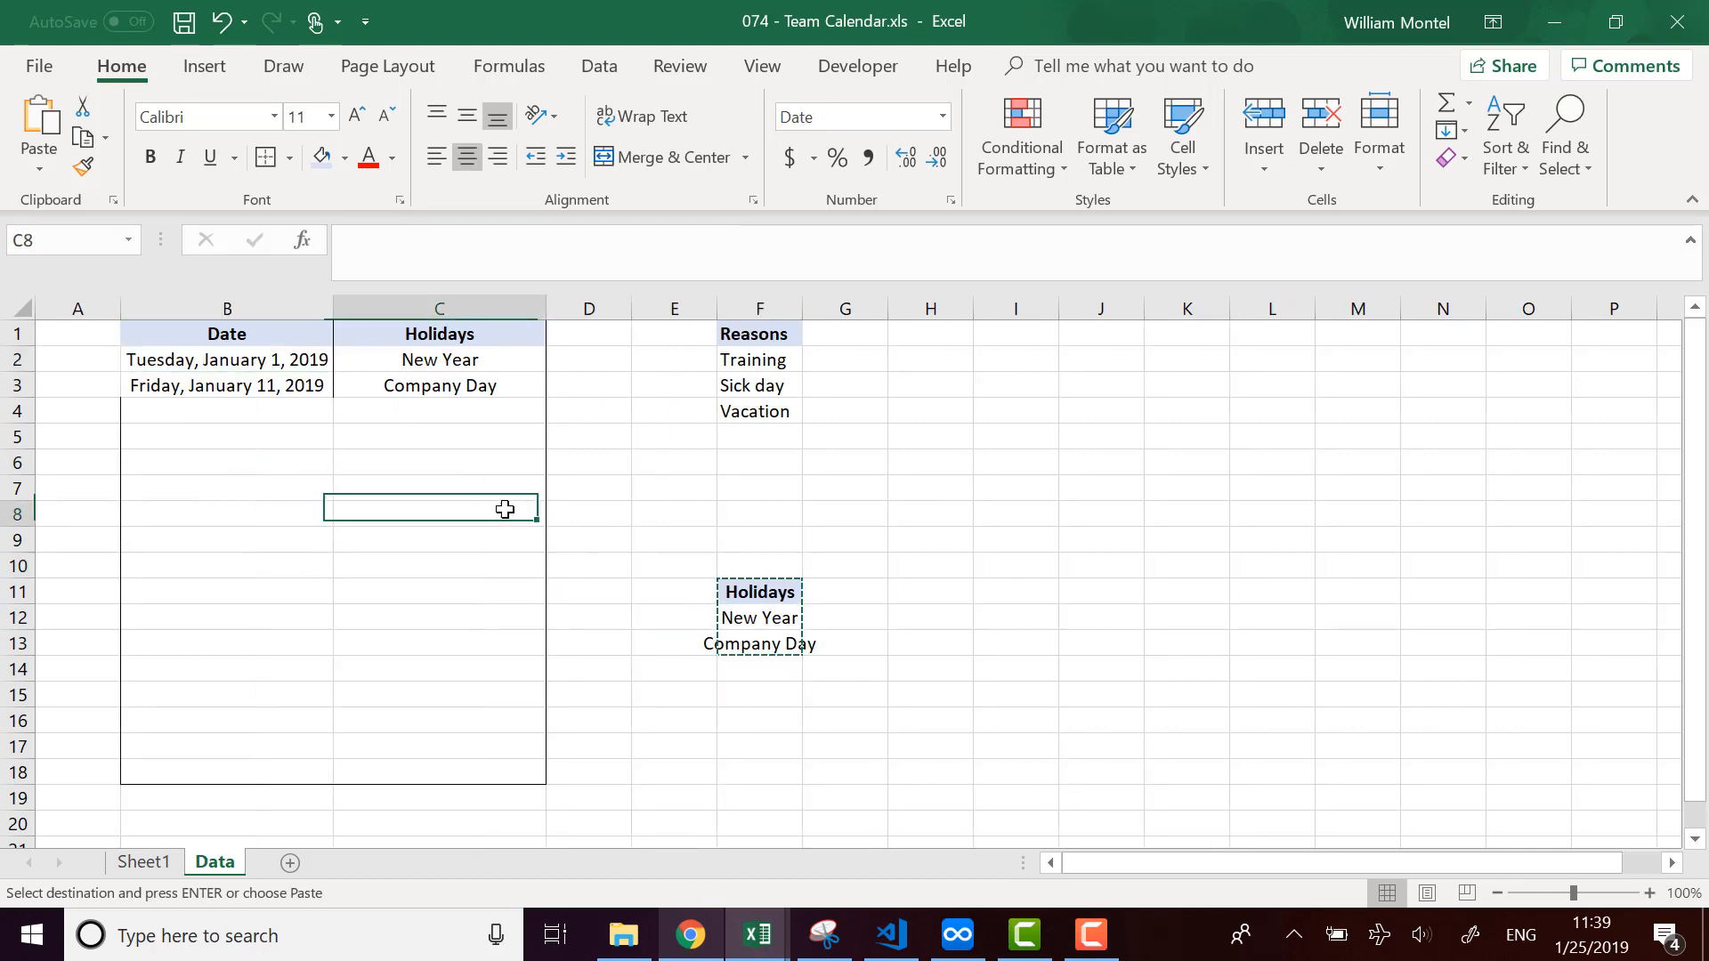
Remove all borders from the holiday table B1:C18, and give it an outside border.
left_click_drag(198, 344, 480, 762)
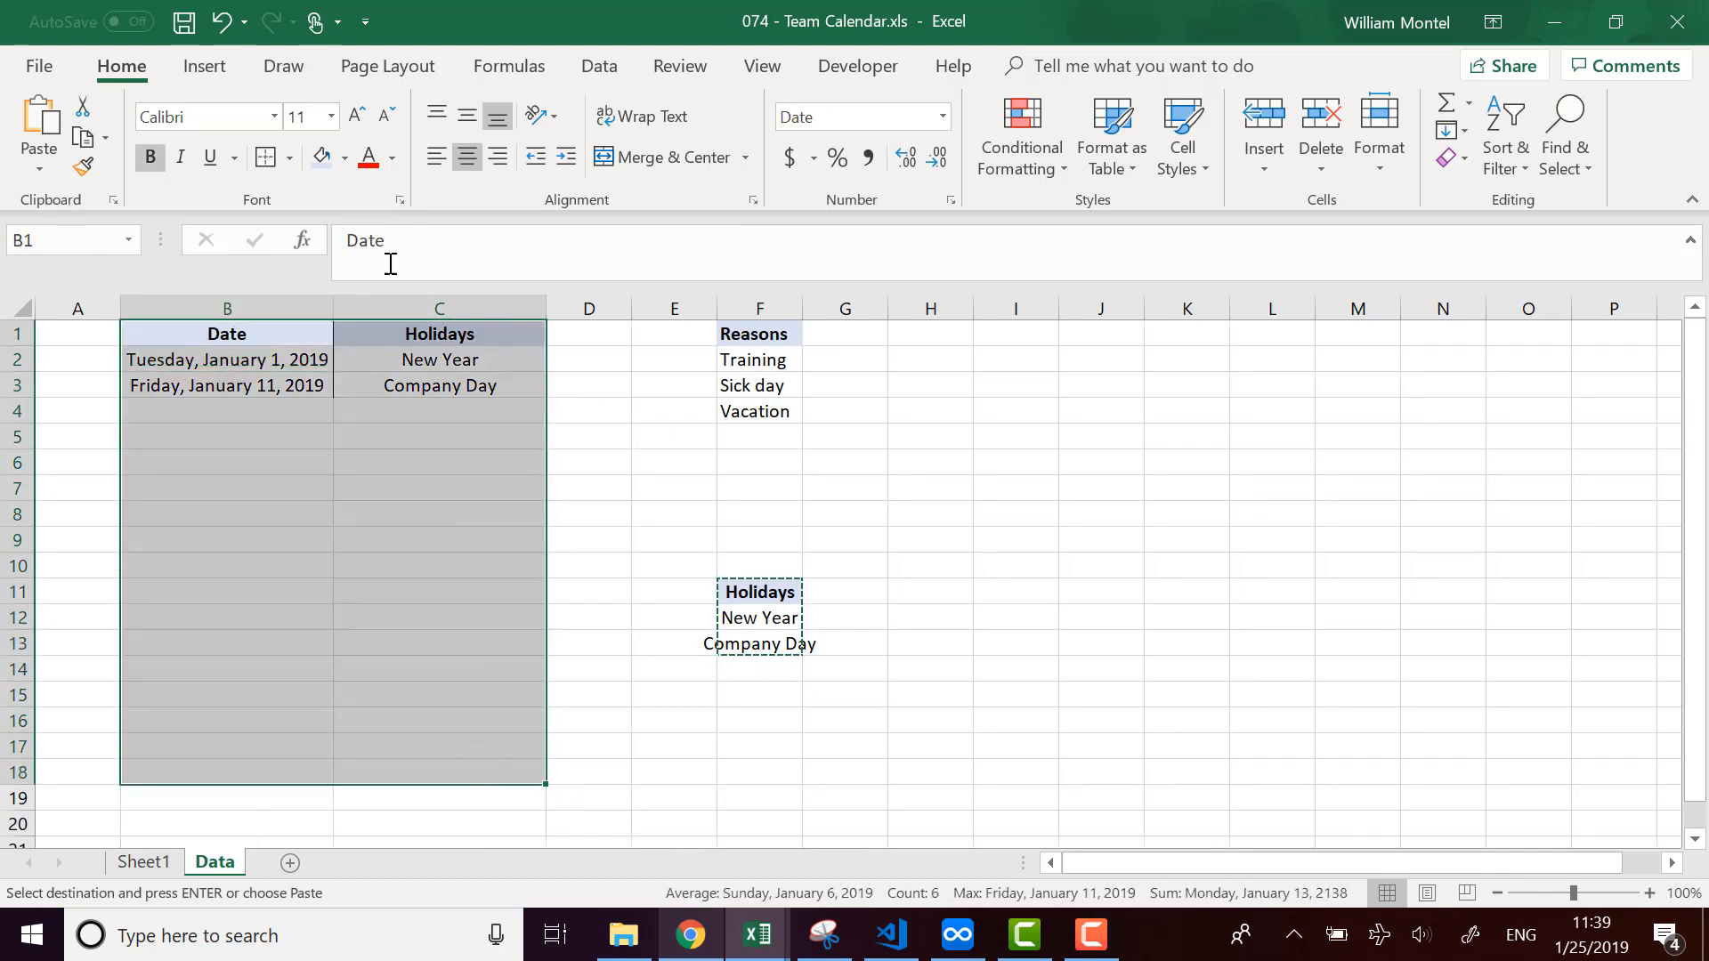
left_click(291, 158)
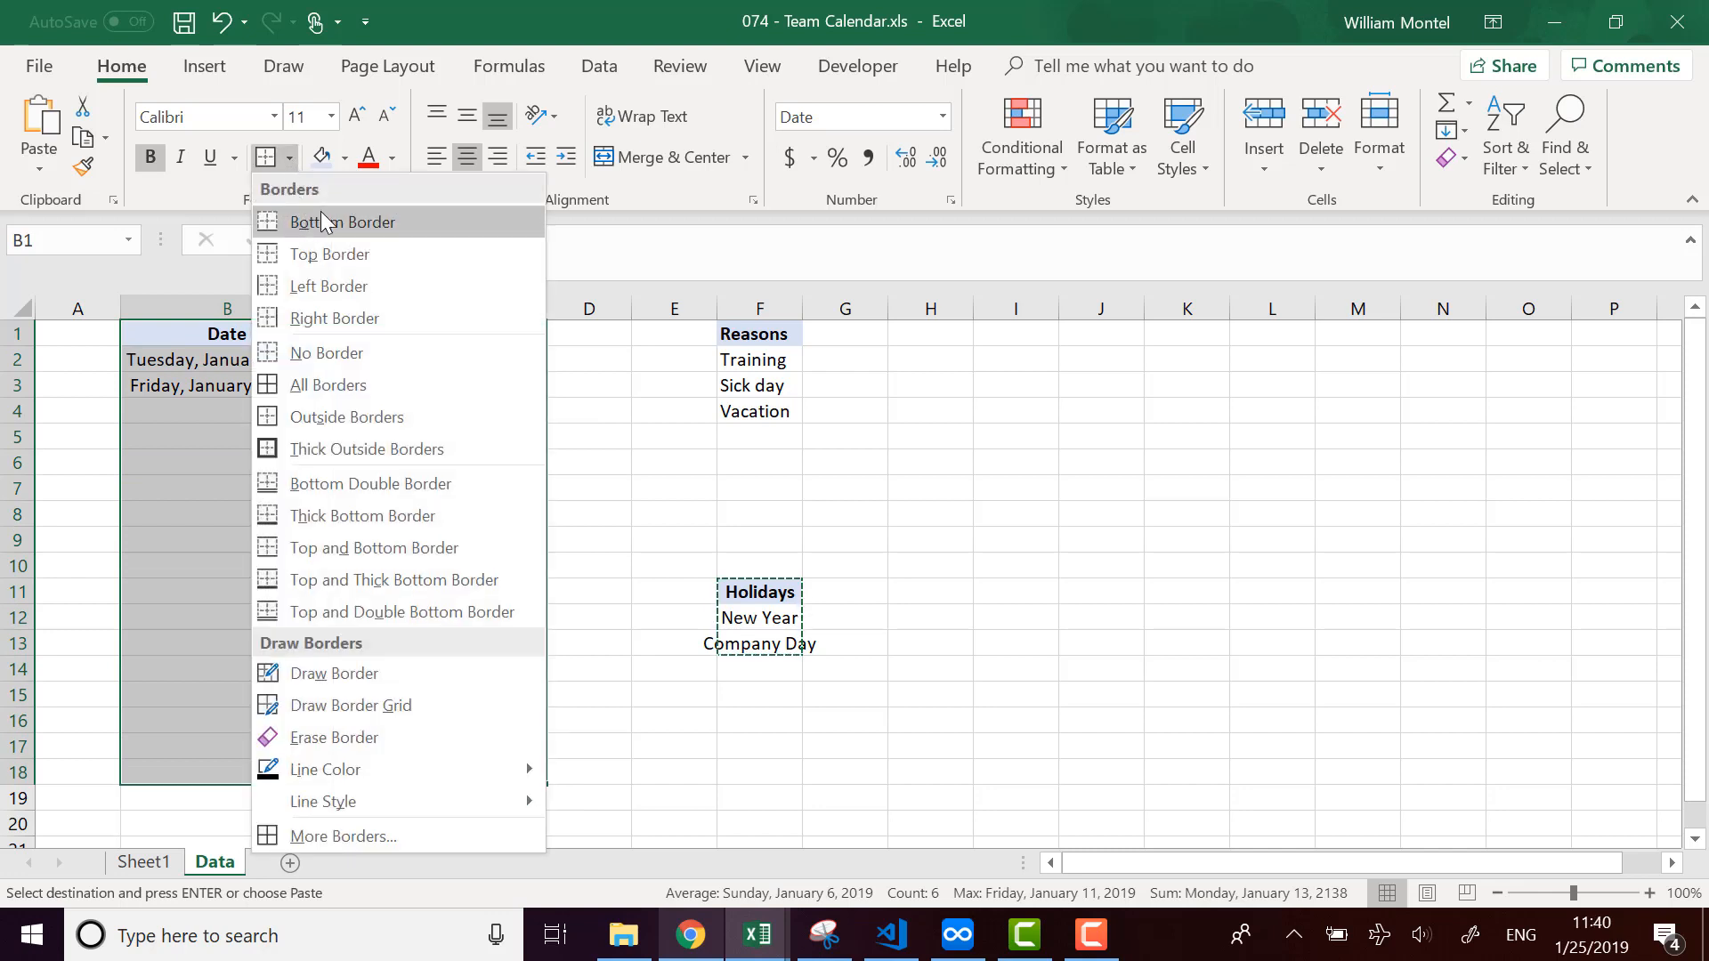
left_click(365, 353)
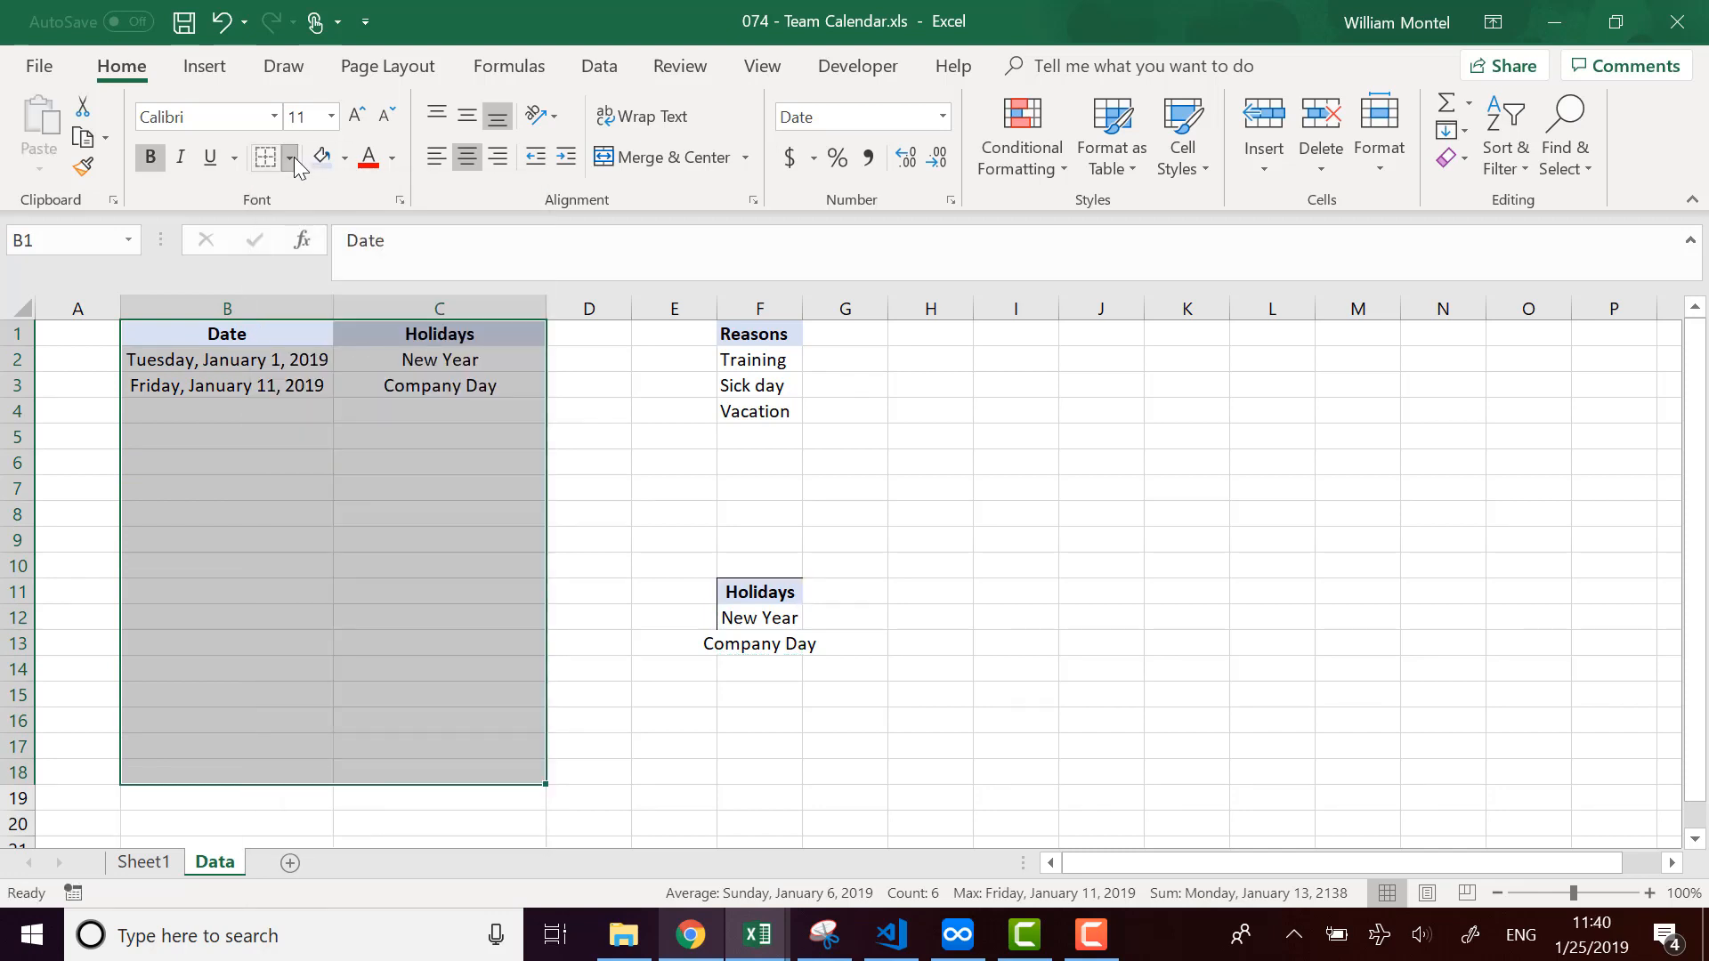
left_click(290, 157)
left_click(346, 417)
left_click(844, 565)
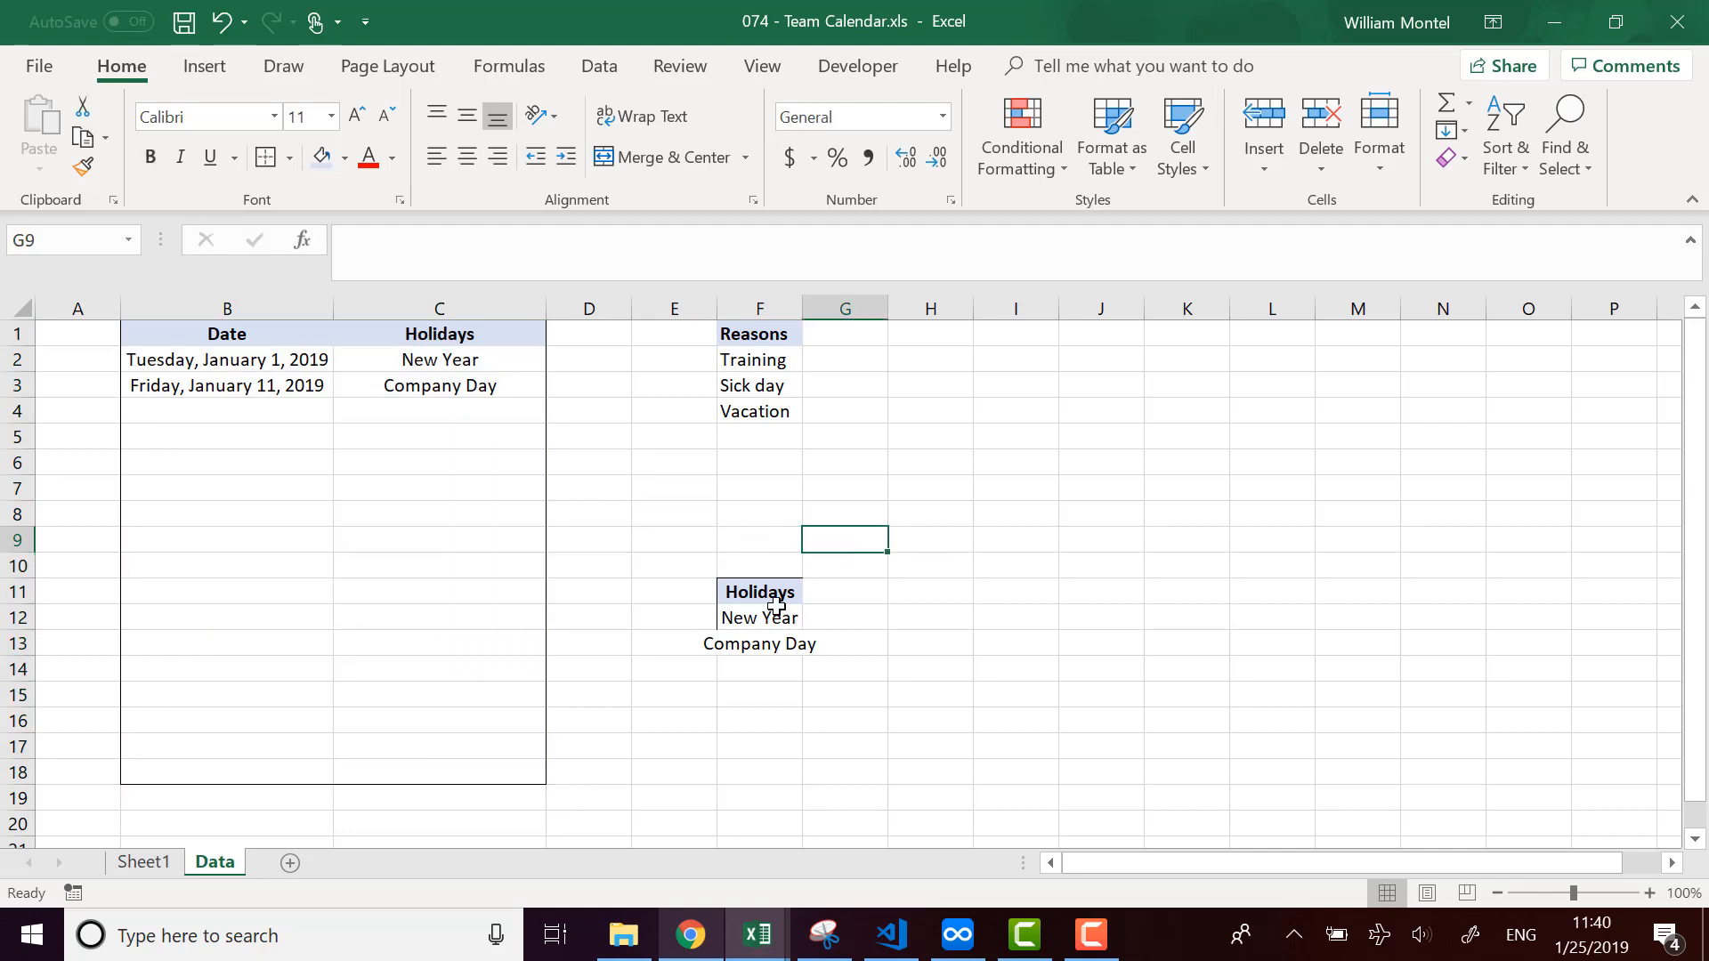
Clear the contents and formatting of the temporary Holidays list in F11:F13.
left_click_drag(766, 592, 771, 644)
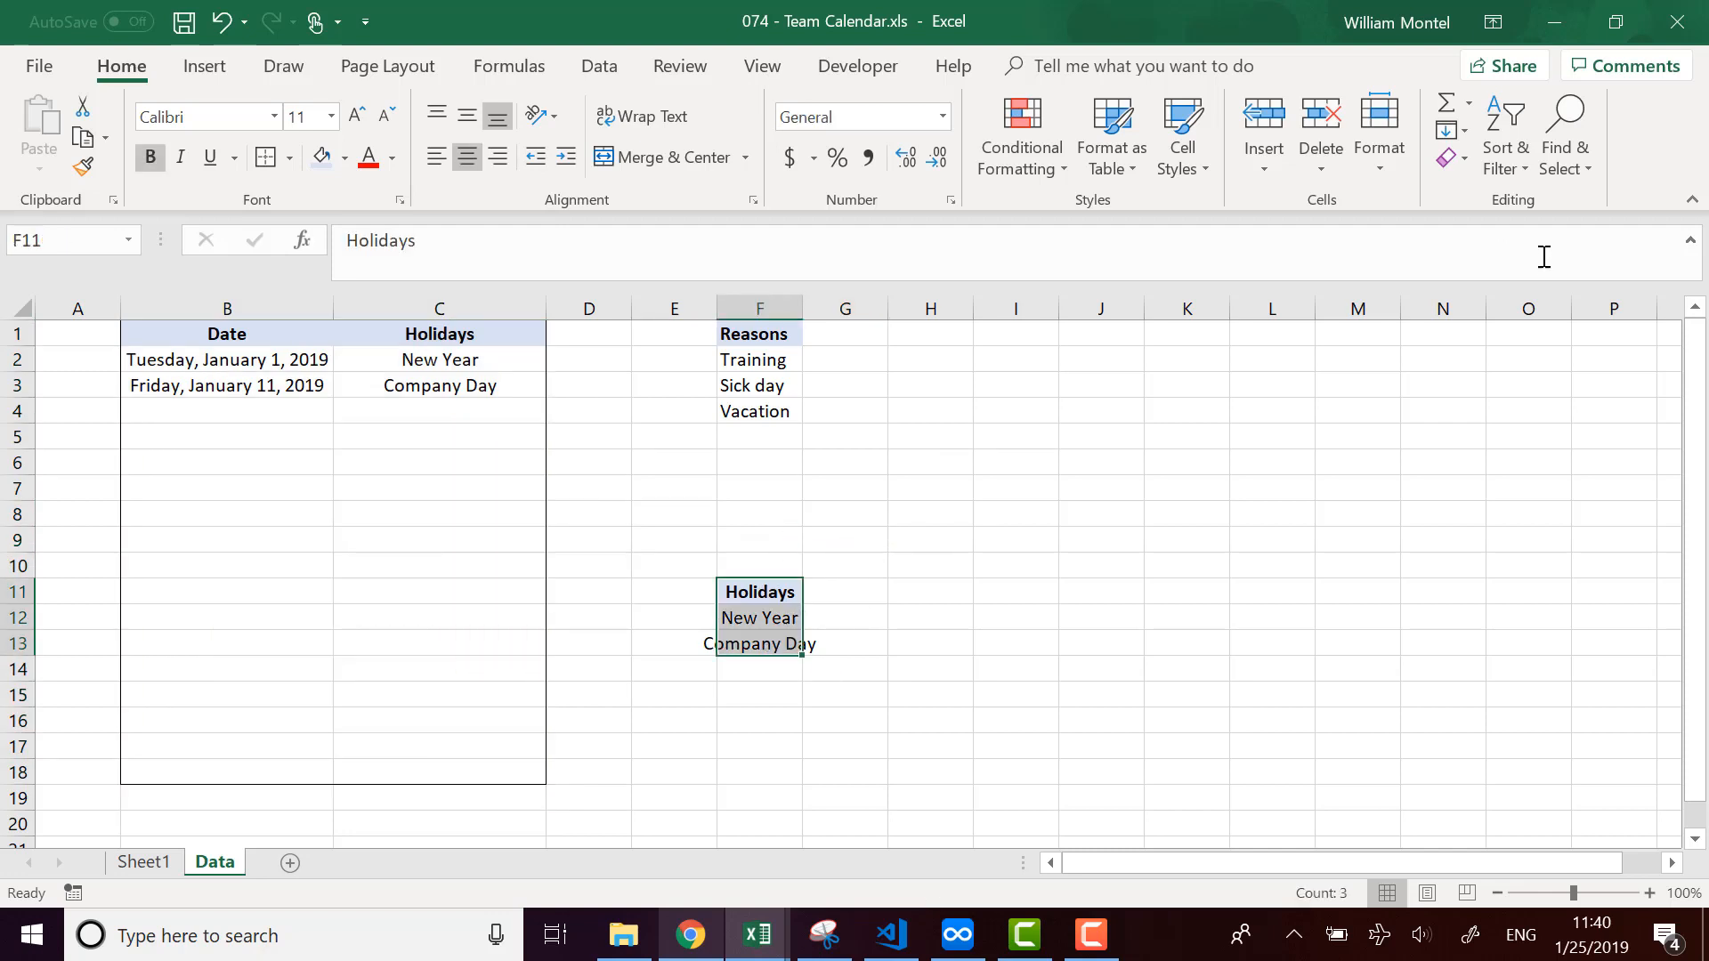
left_click(1451, 158)
left_click(1495, 187)
left_click(1088, 595)
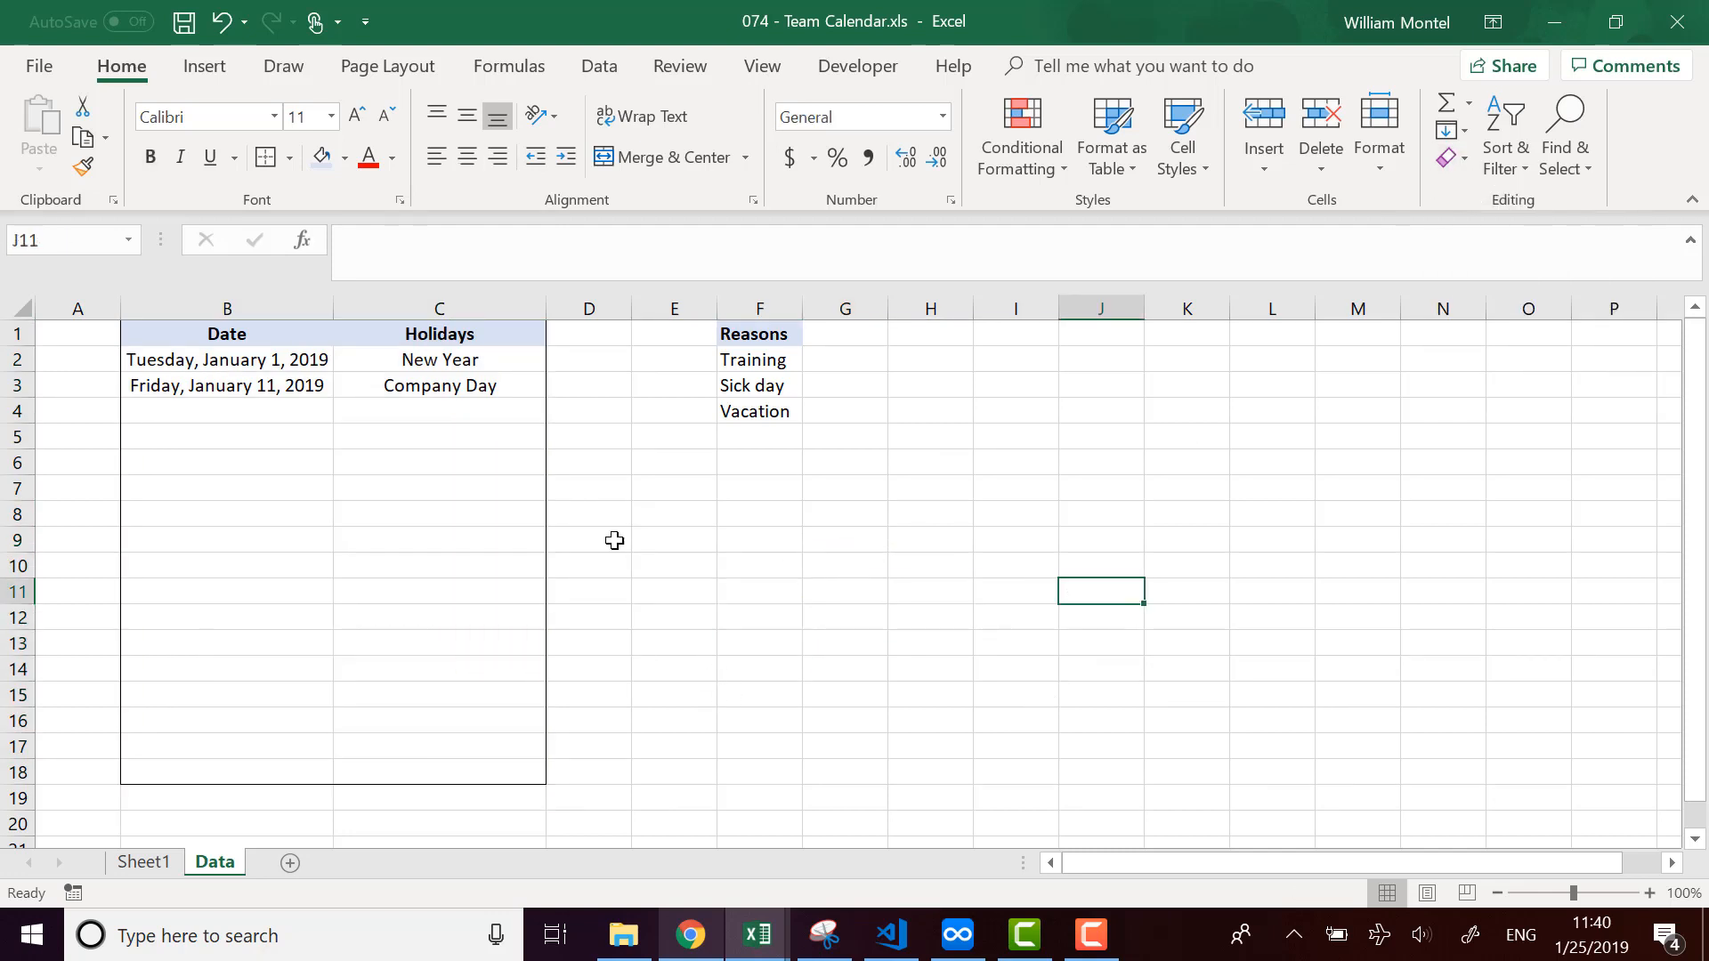
Check the holiday dates in B2:B11 against the highlighting of the January 1 row on Sheet1.
left_click_drag(251, 359, 244, 595)
left_click(142, 862)
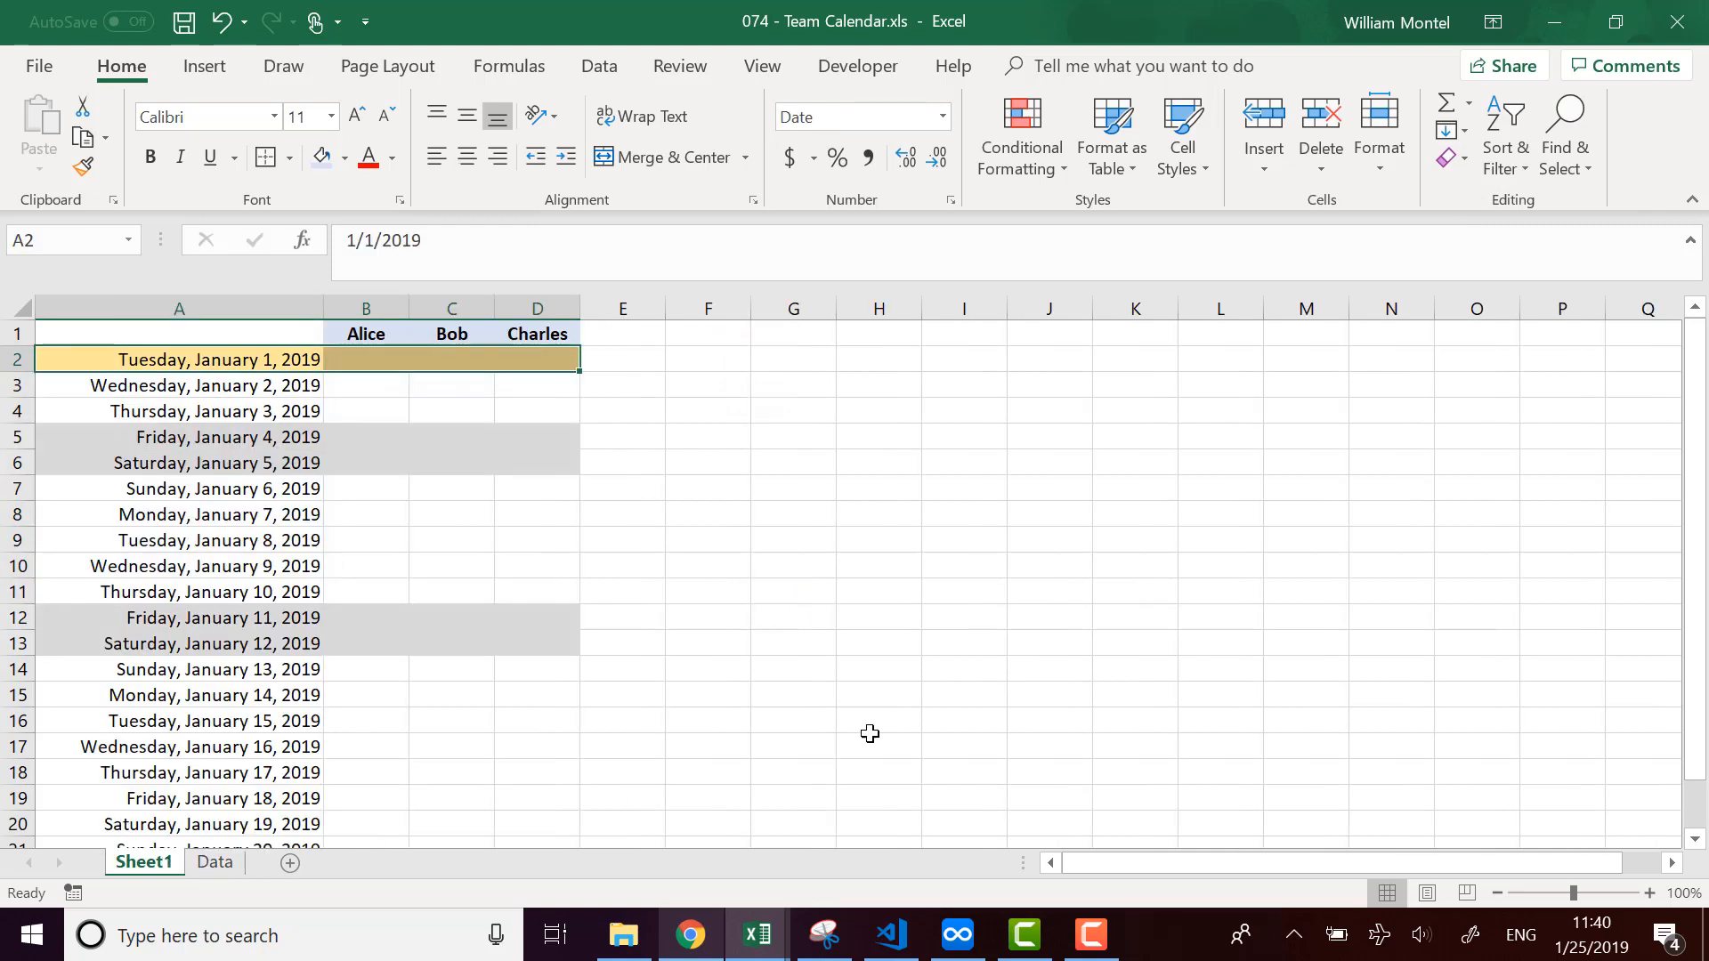
left_click(614, 485)
left_click(252, 356)
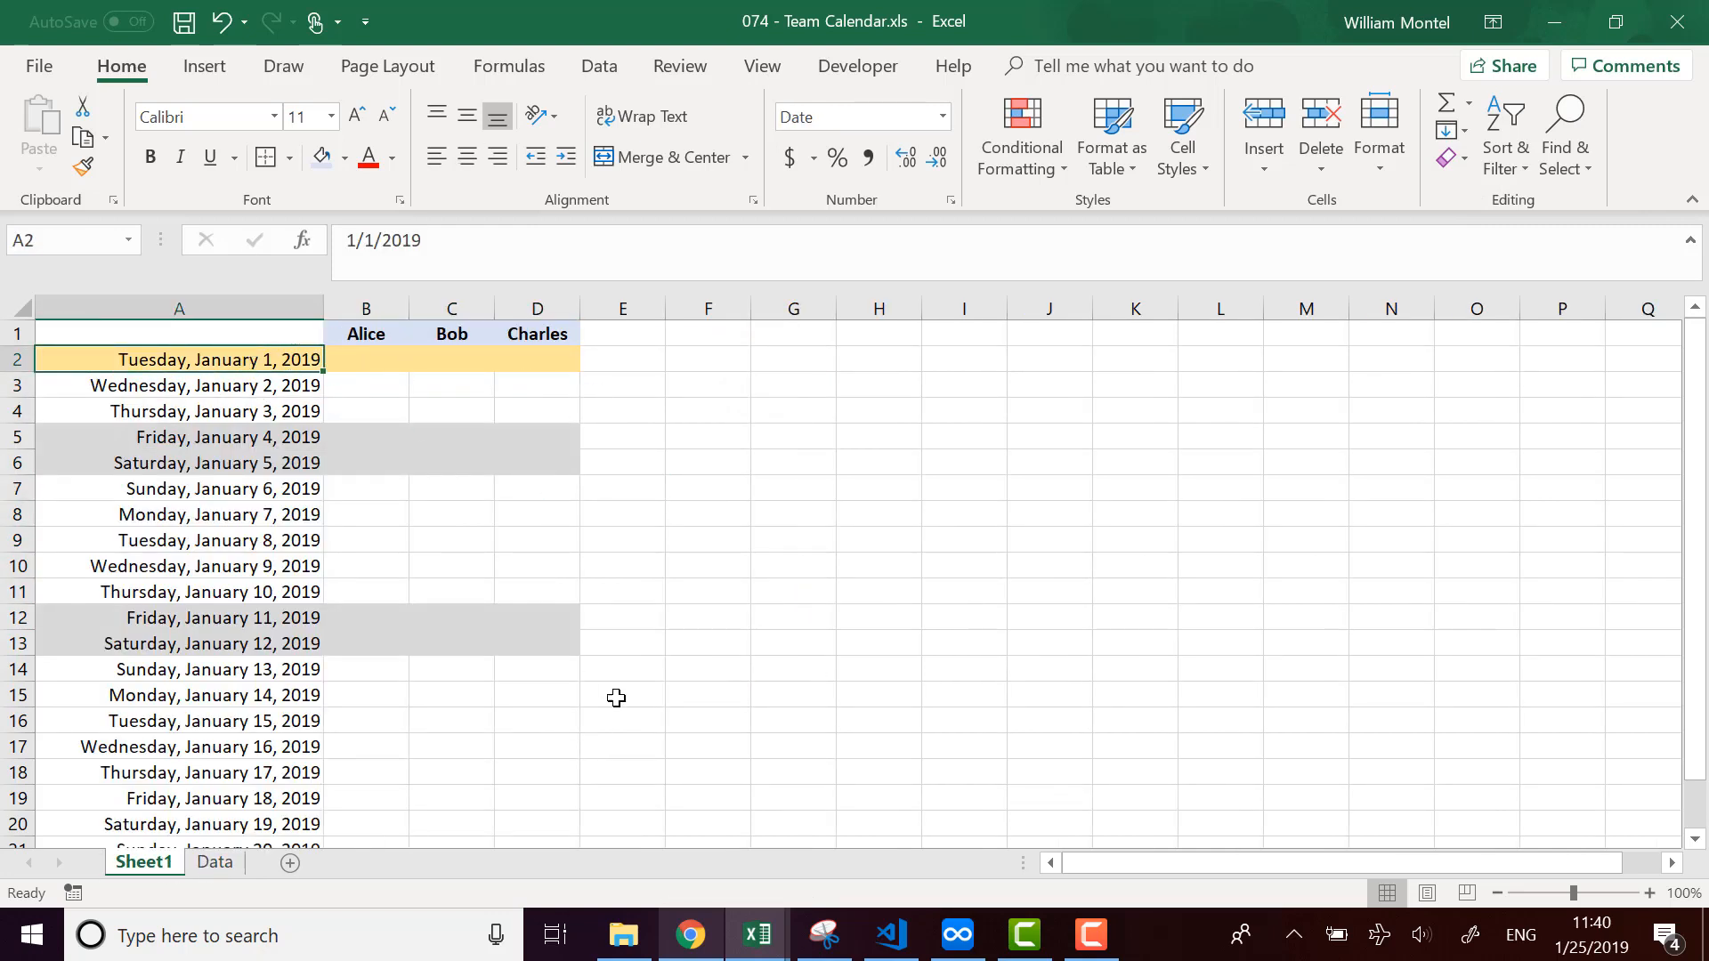
Copy the formatting of A2:D2 onto the calendar rows down to D20.
left_click(518, 483)
left_click_drag(188, 356, 543, 361)
left_click(83, 167)
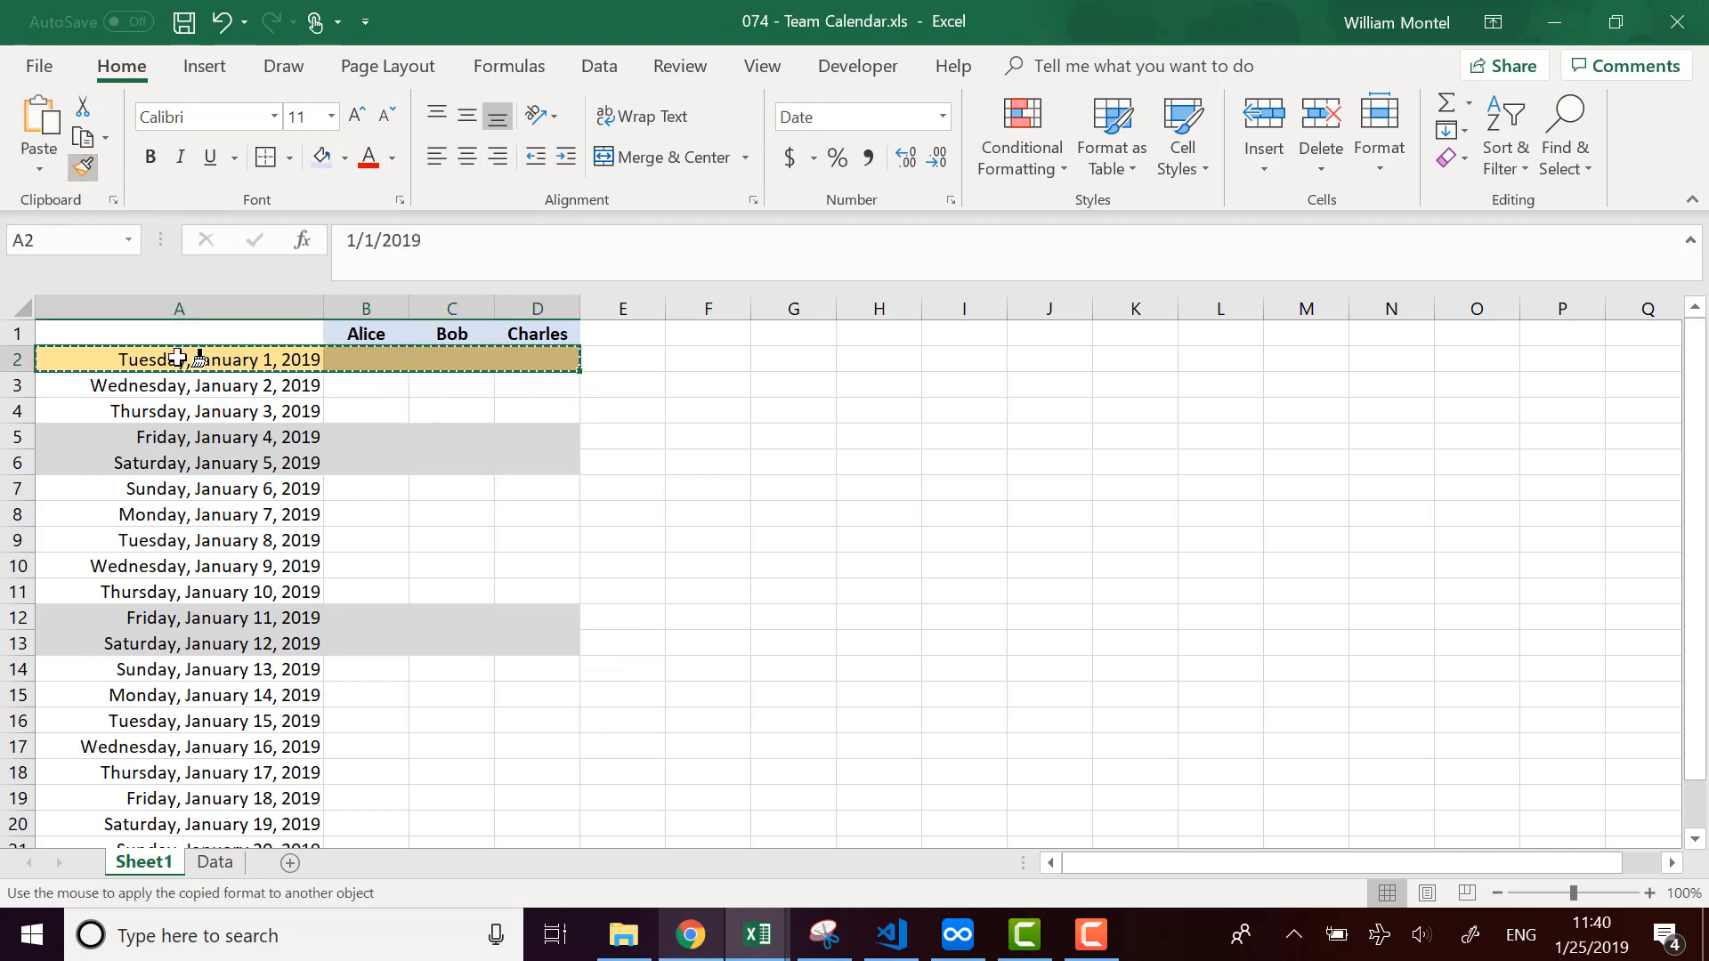
mouse_move(178, 359)
left_mouse_down()
mouse_move(591, 362)
mouse_move(576, 645)
mouse_move(591, 789)
mouse_move(551, 814)
left_mouse_up()
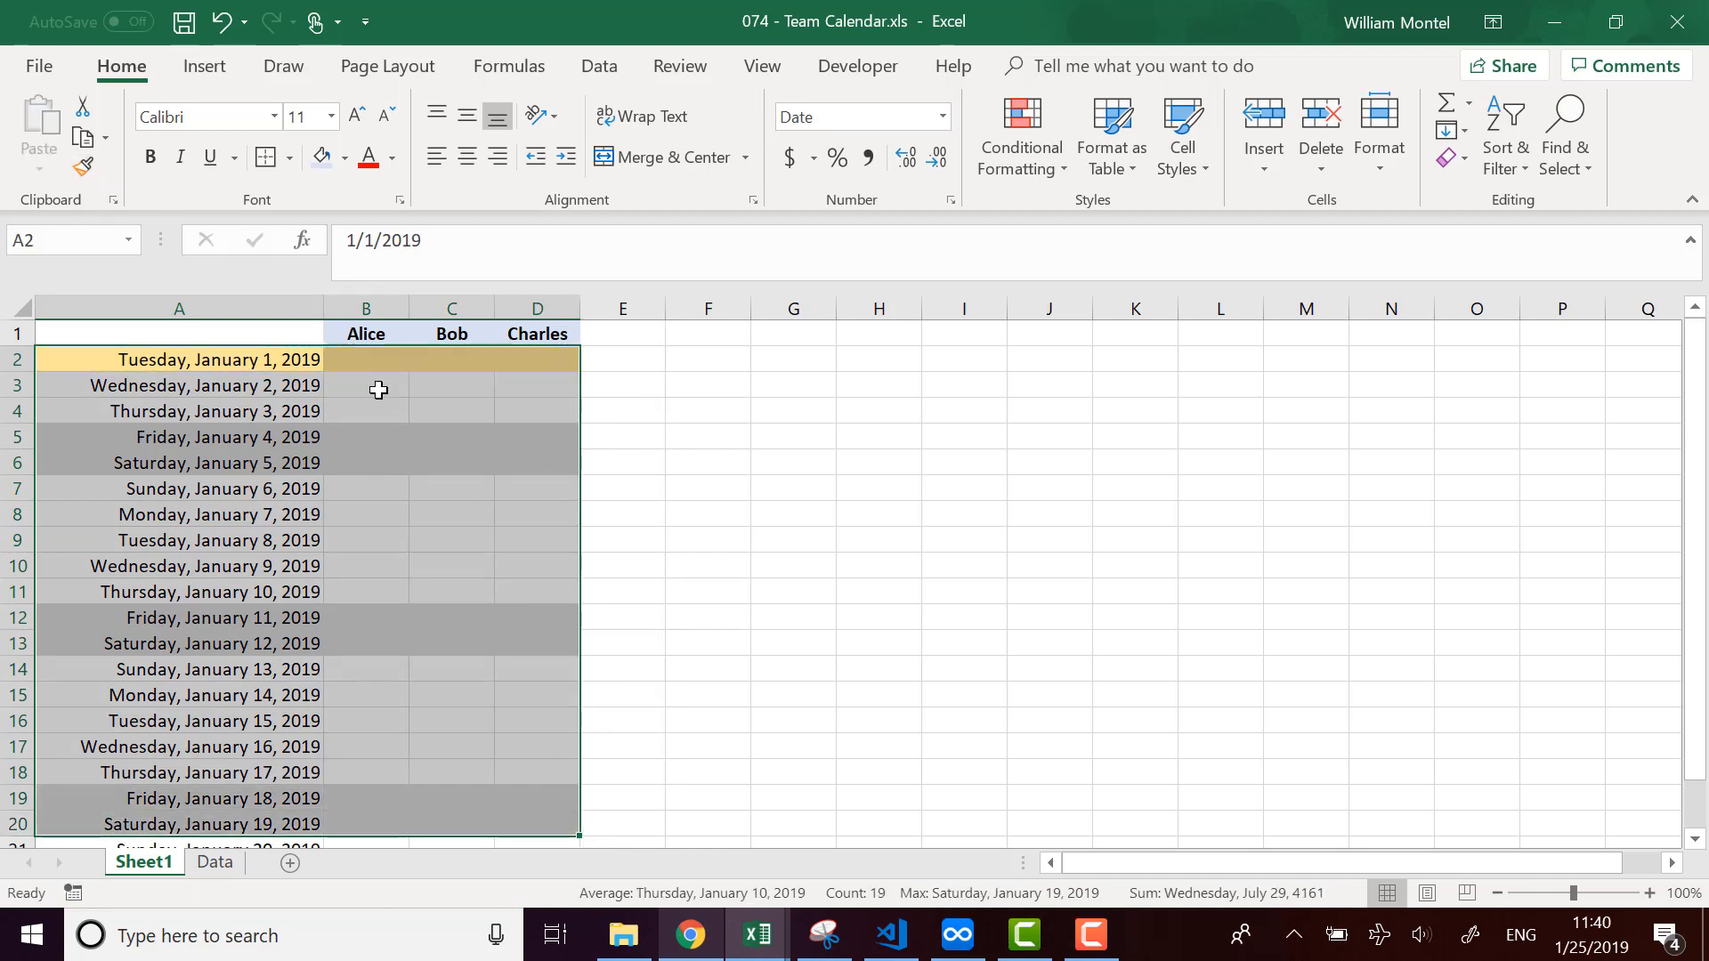
Copy the formatting of A2:D2 onto the calendar rows down to D22, and check the holiday dates on the Data sheet.
left_click_drag(237, 359, 525, 363)
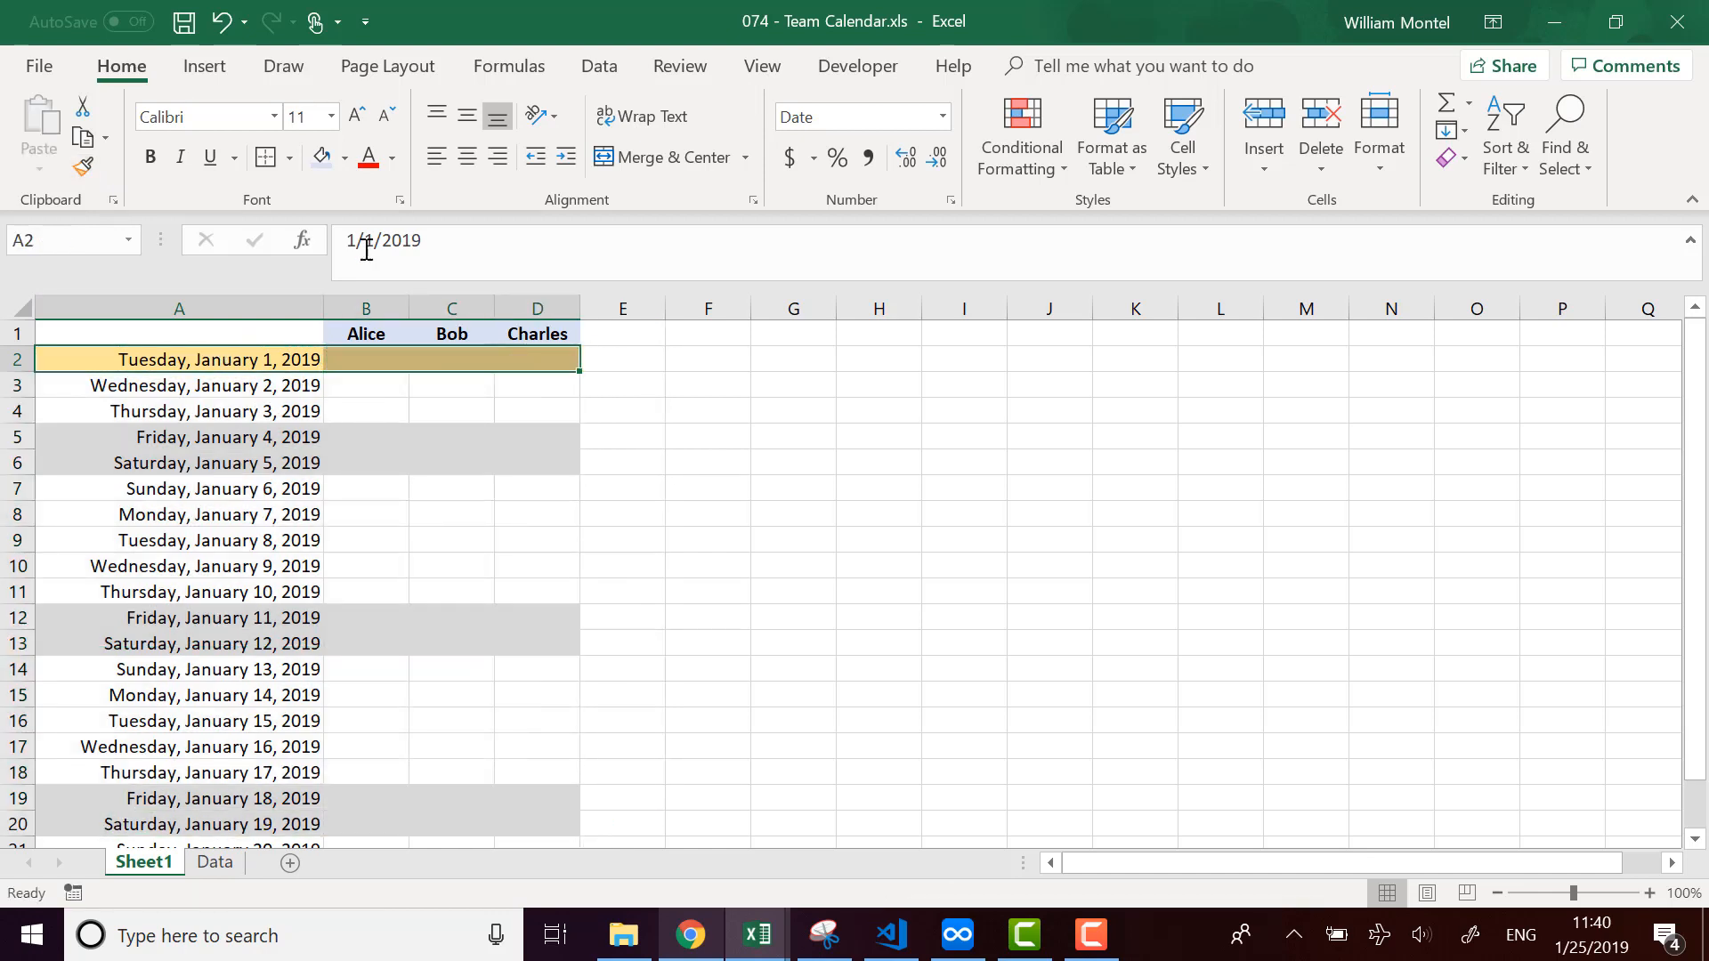
left_click(83, 166)
mouse_move(168, 356)
left_mouse_down()
mouse_move(482, 853)
mouse_move(530, 809)
mouse_move(513, 819)
left_mouse_up()
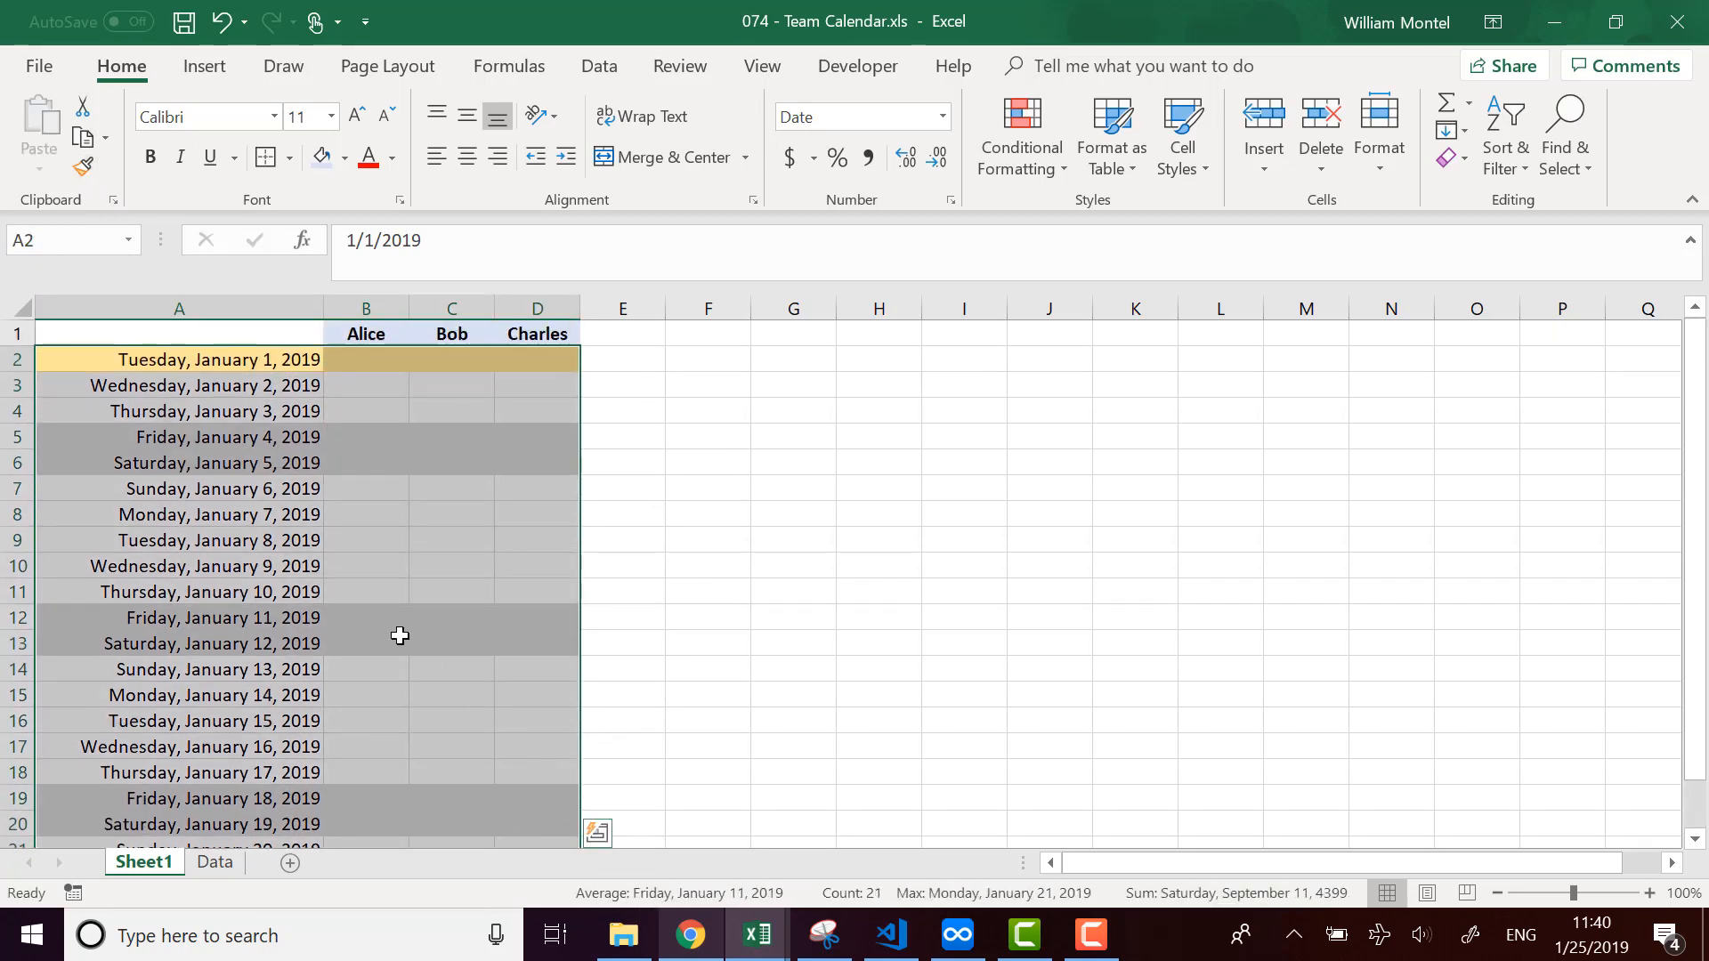
left_click(216, 863)
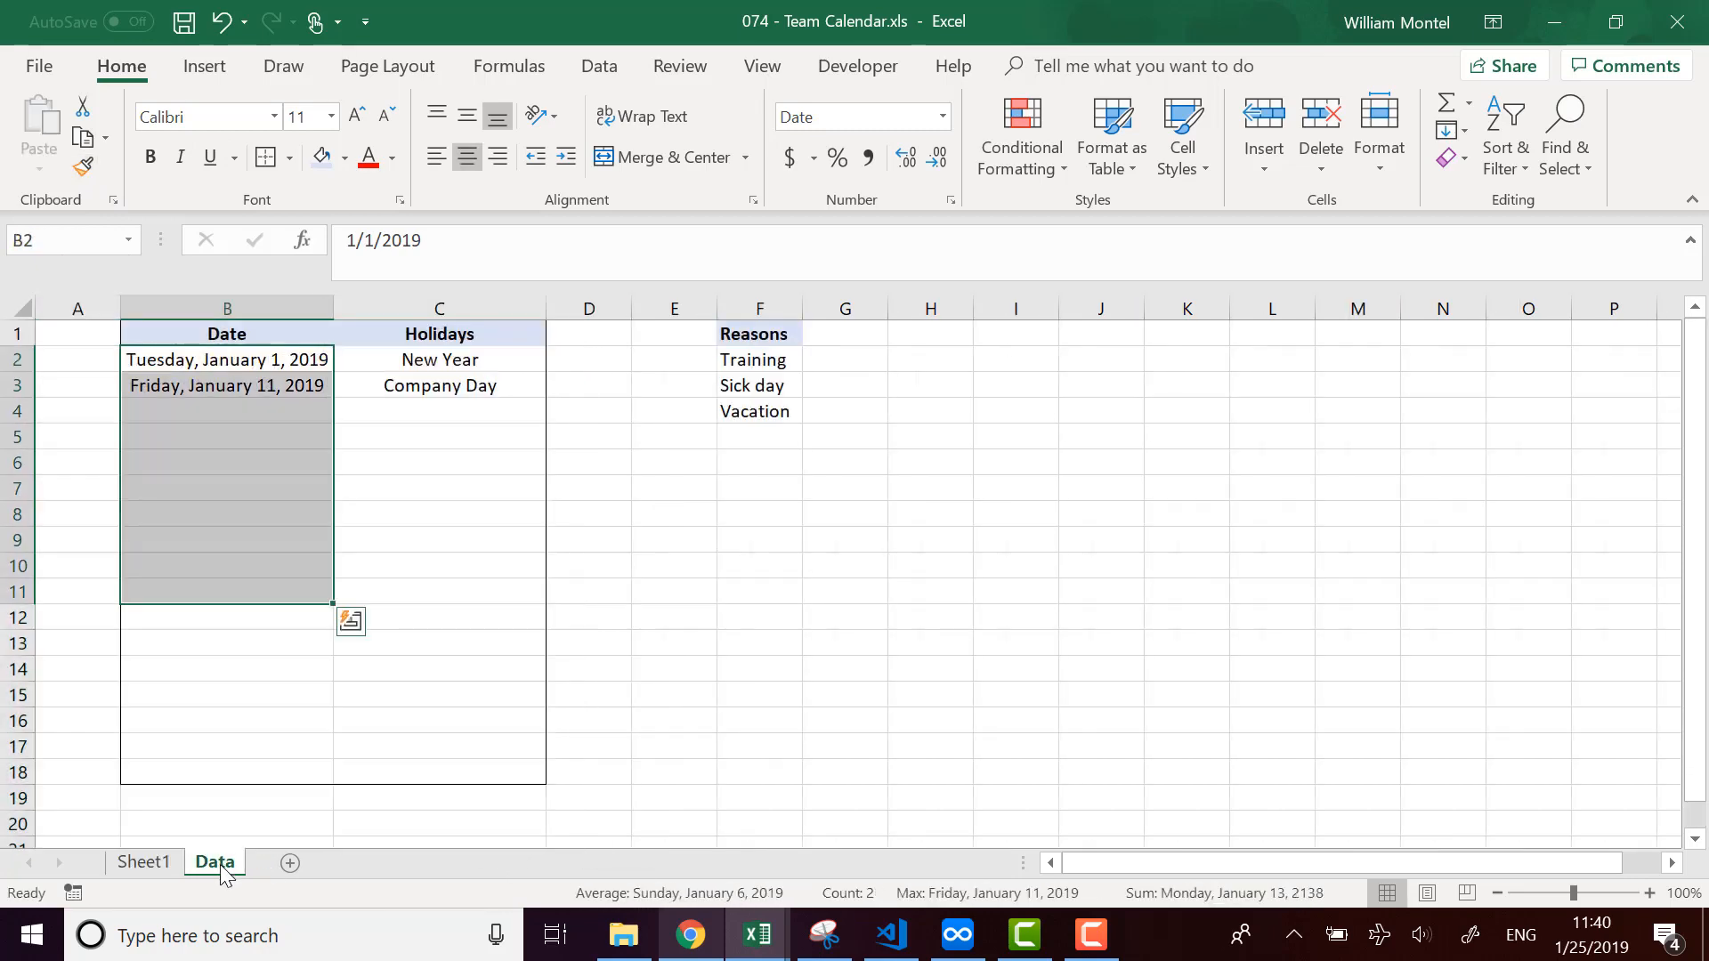
left_click(165, 871)
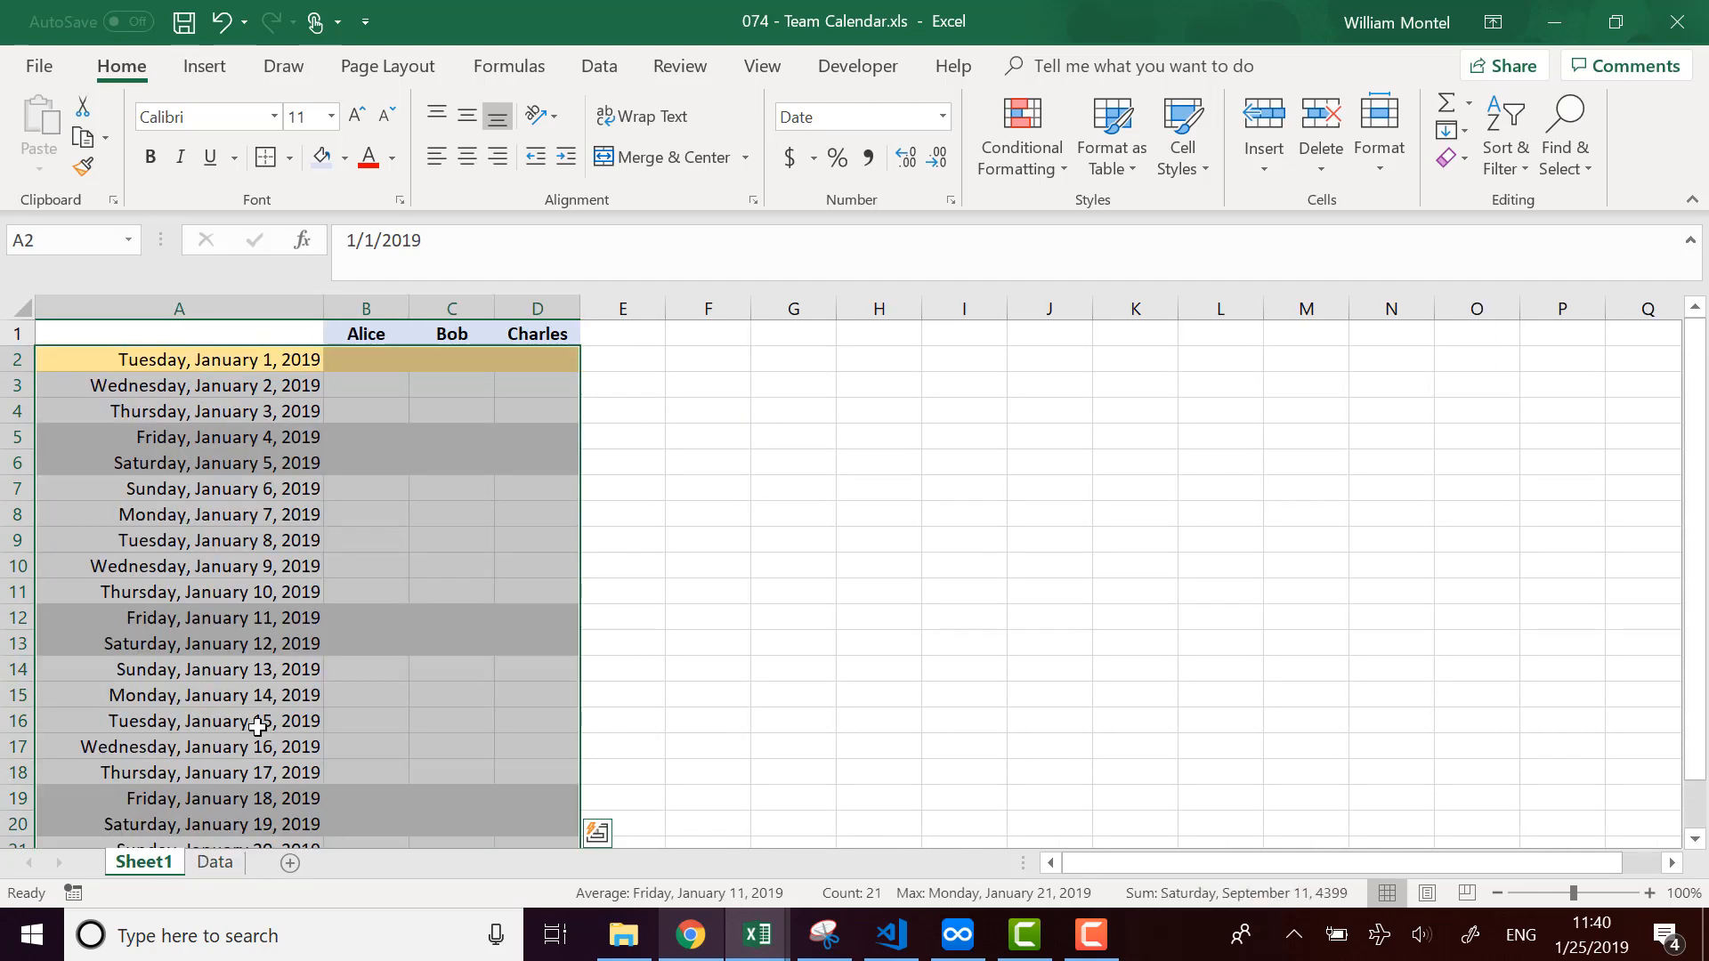
Check which weekdays the grey highlighting covers in rows 5 and 6 of the calendar.
left_click(221, 438)
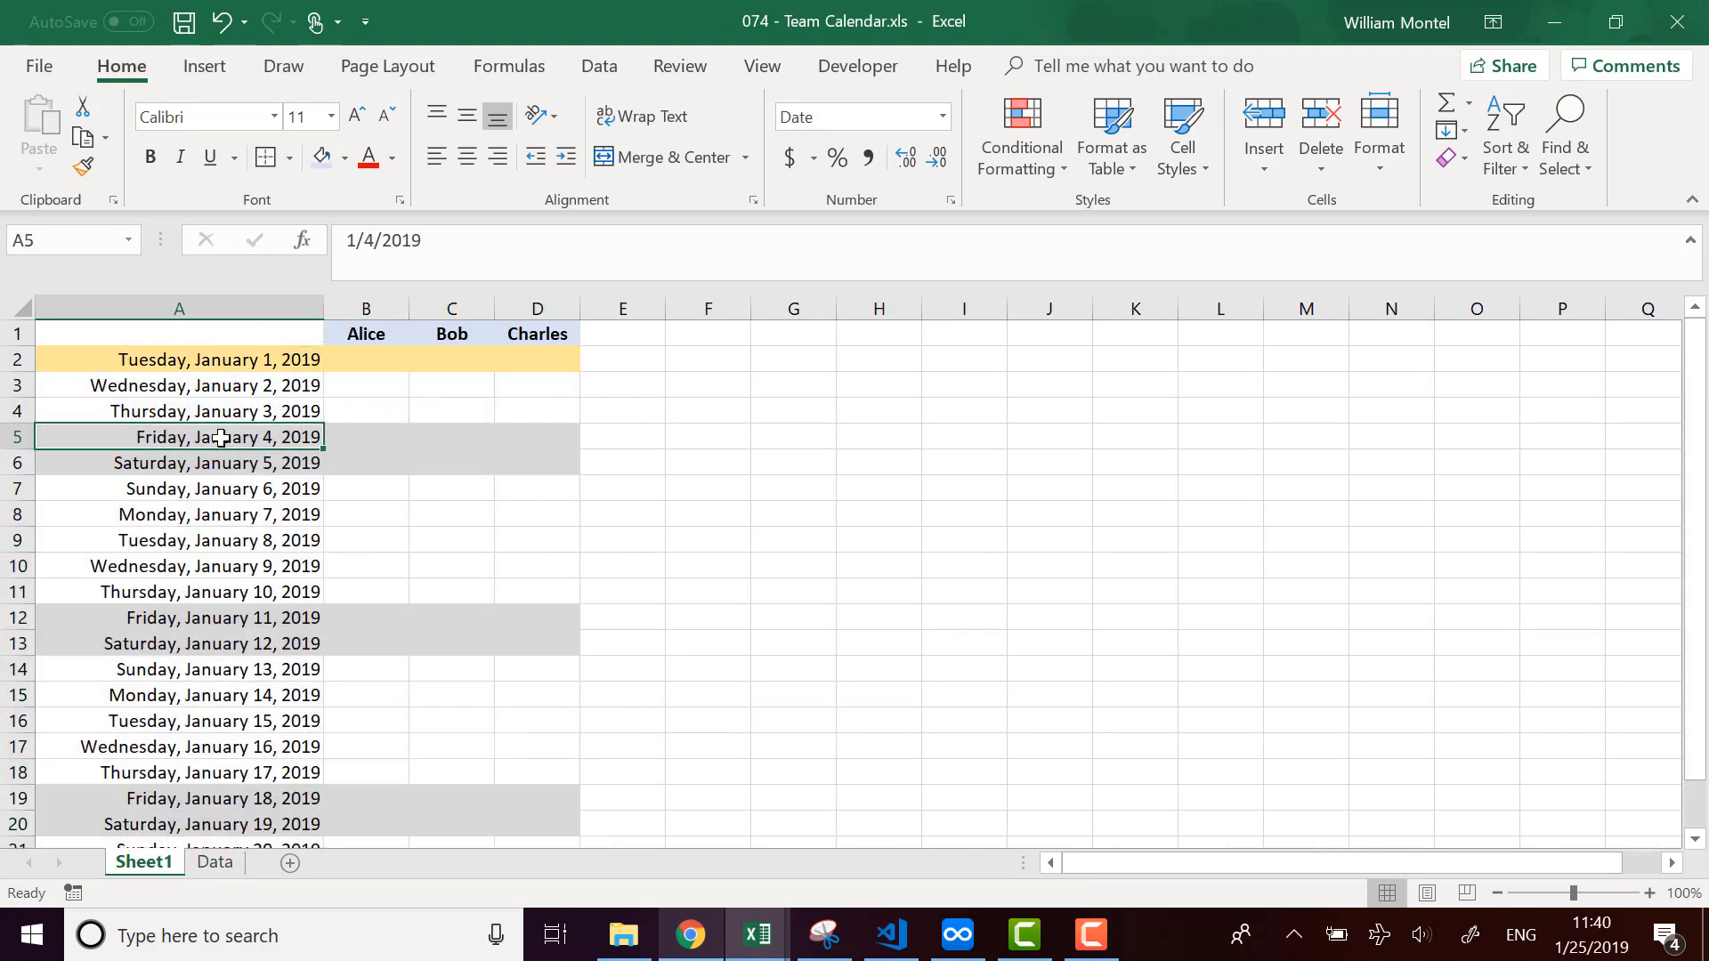
left_click(245, 549)
left_click_drag(213, 438, 210, 464)
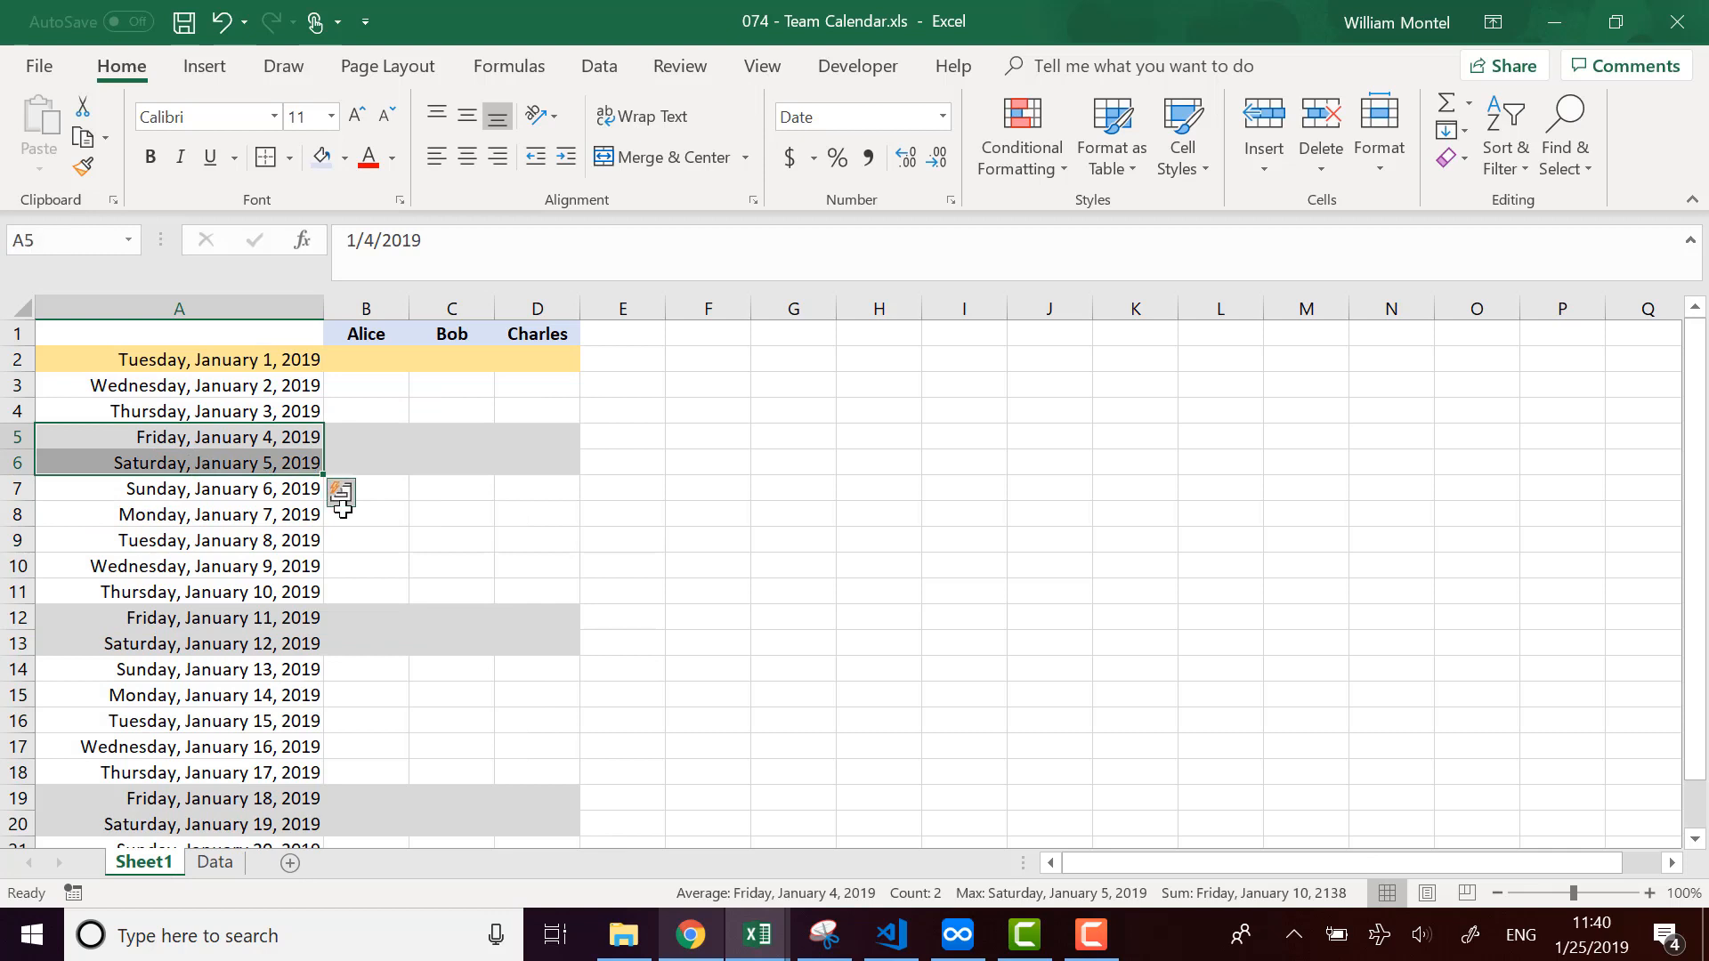
left_click(960, 501)
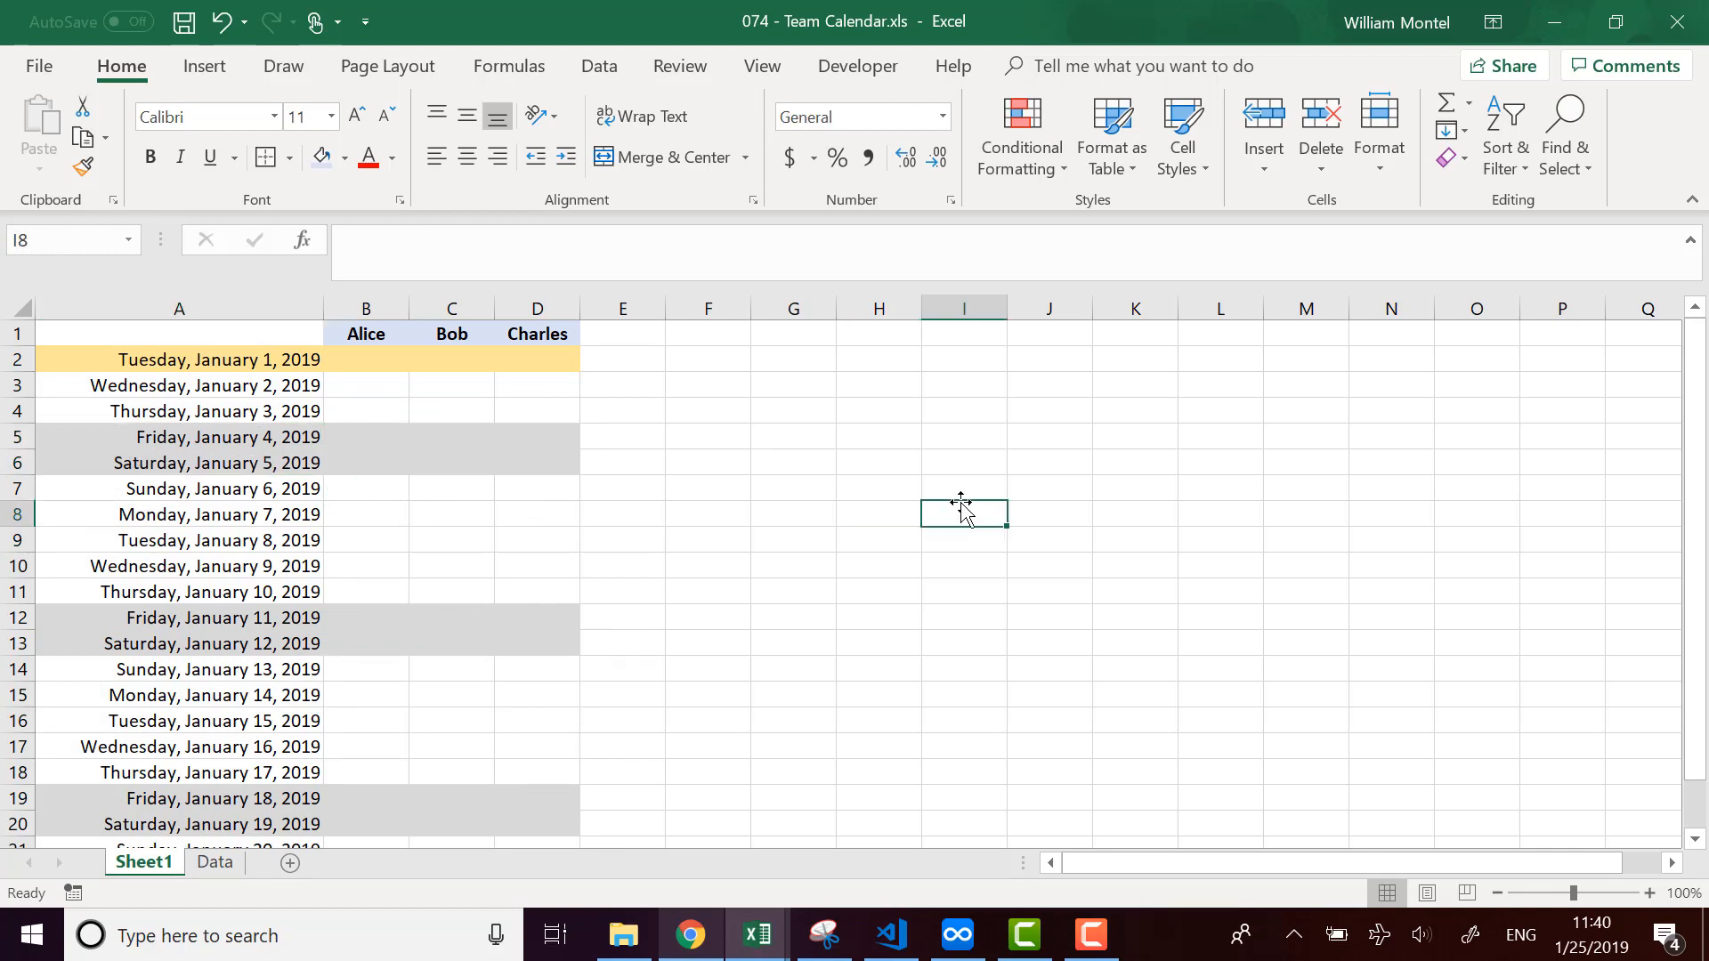
Look up the return type options of the WEEKDAY function with a trial formula on A5 in cell F5.
left_click(732, 448)
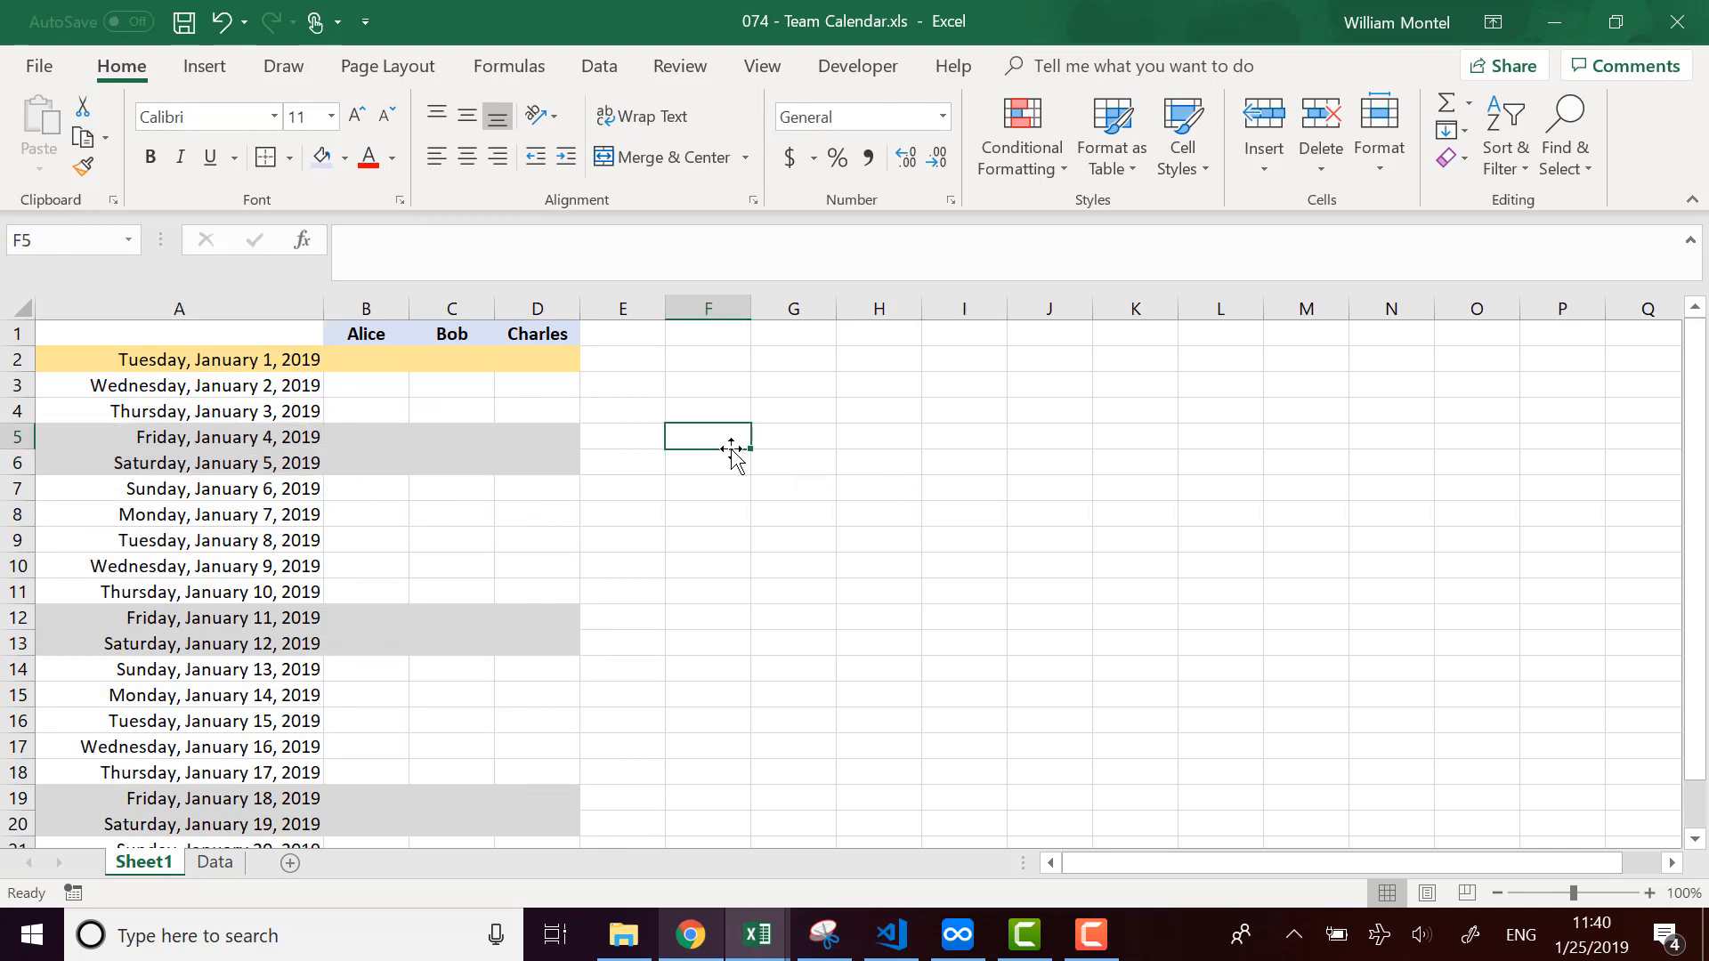
type("=weekday")
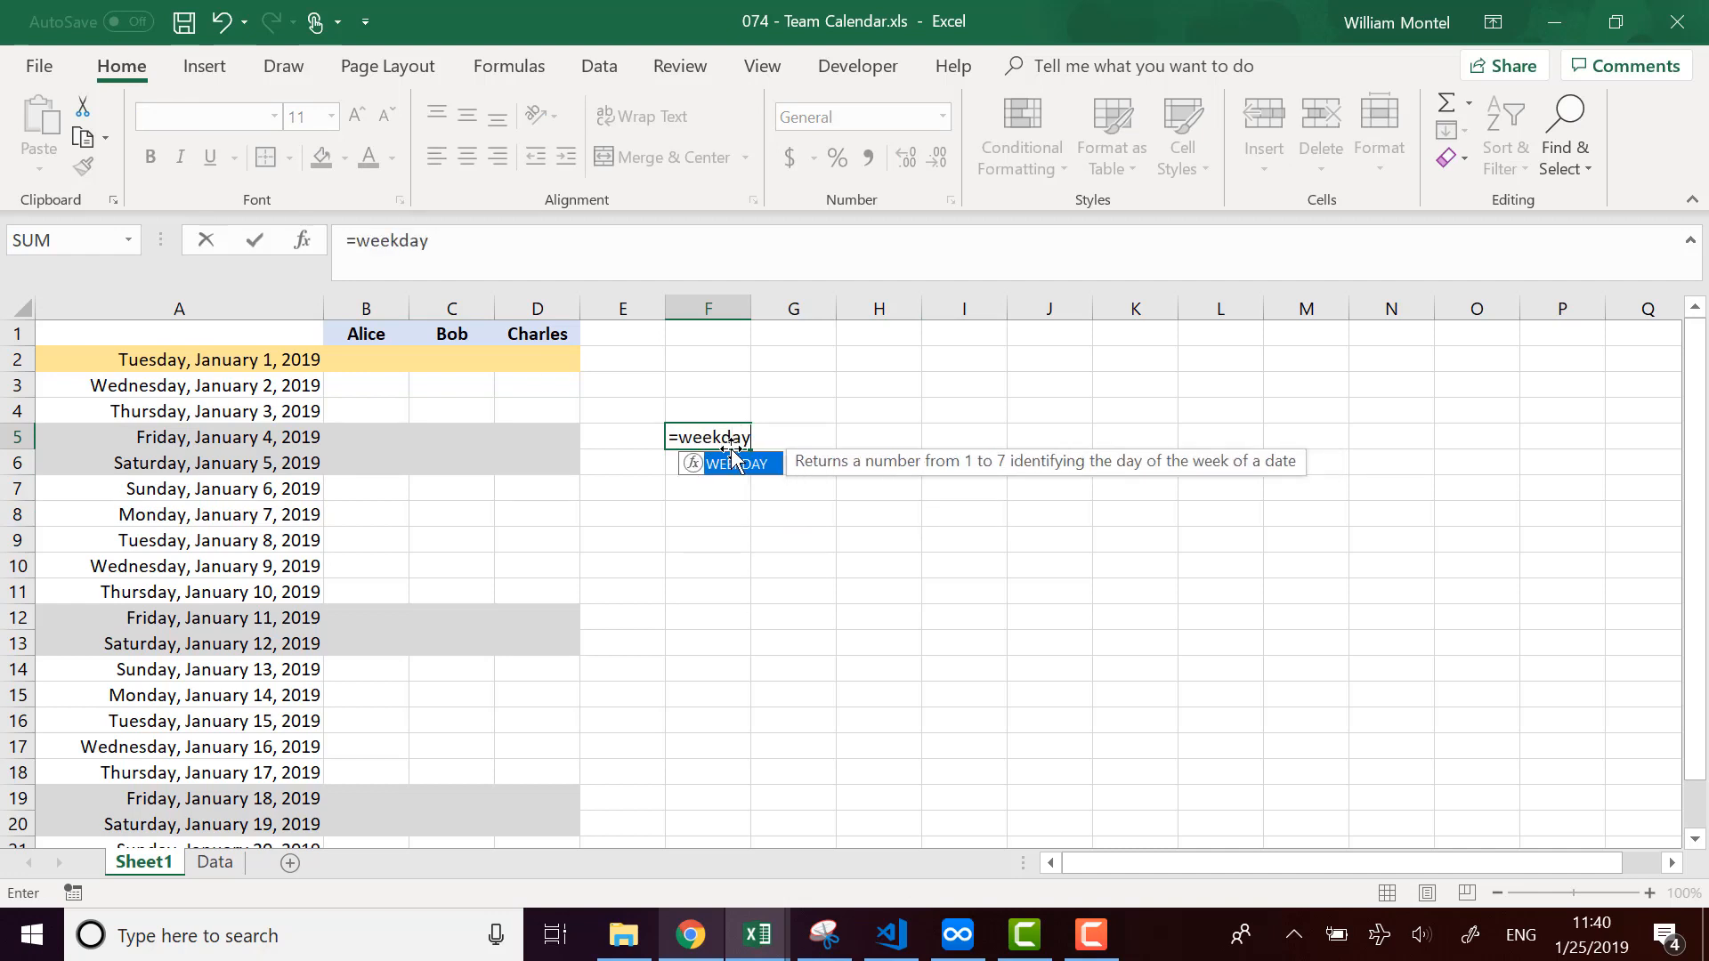
type("(")
left_click(283, 433)
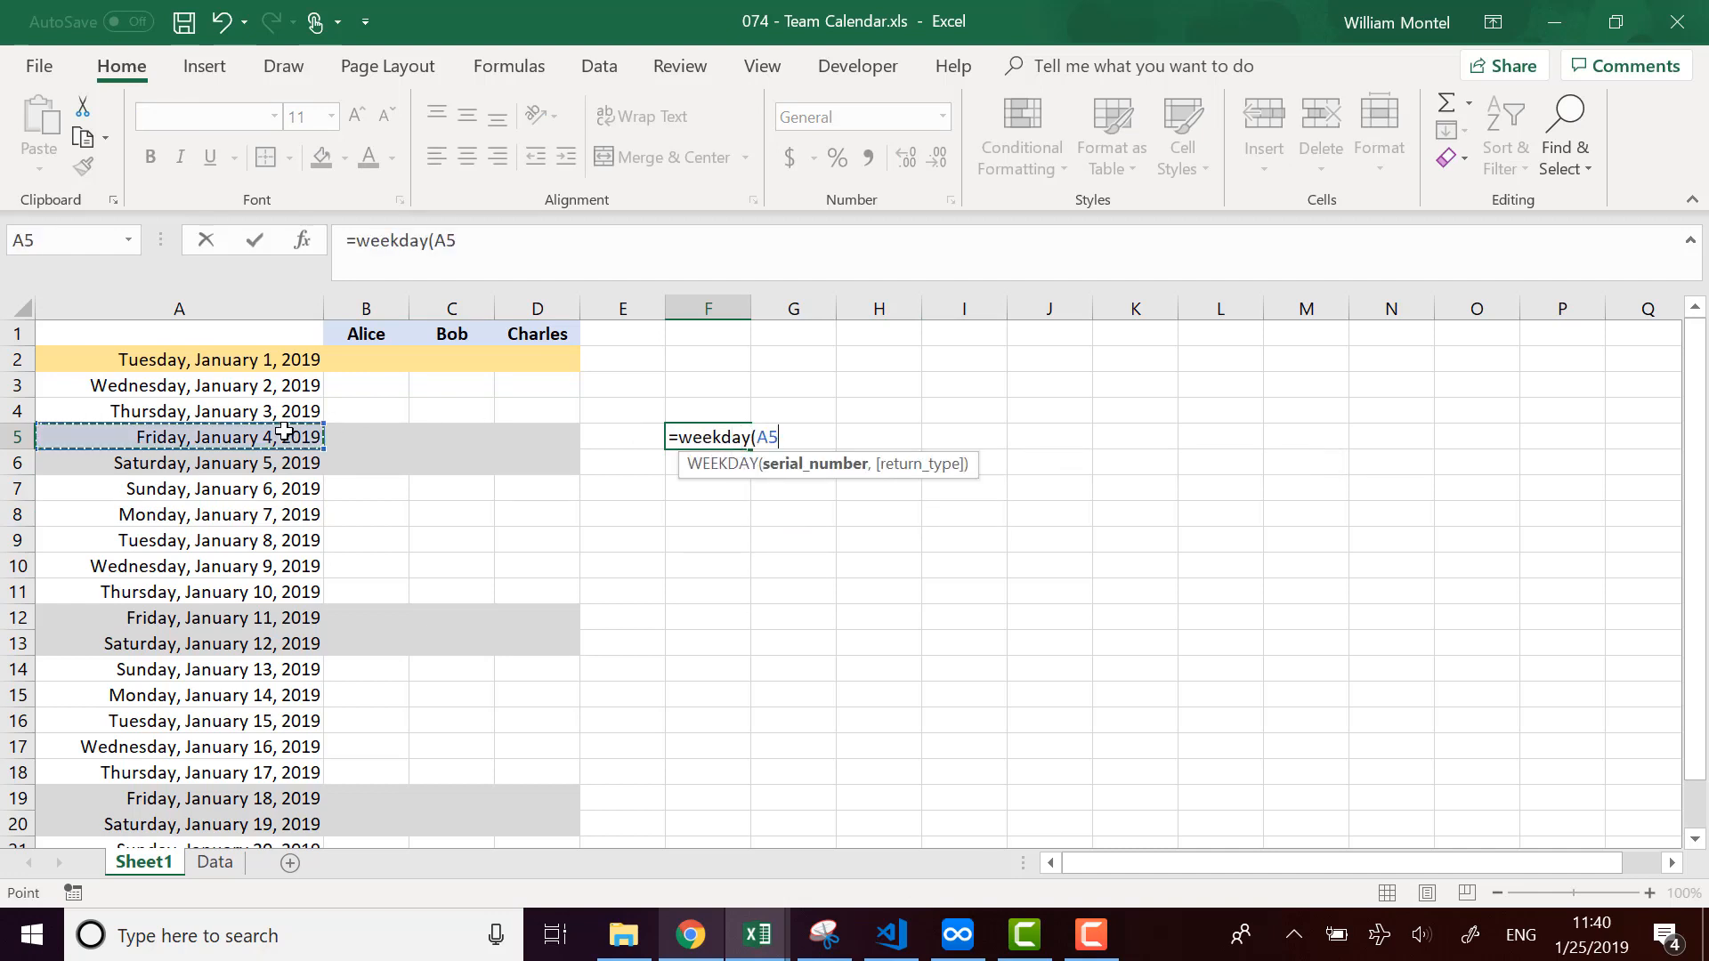
type(",1")
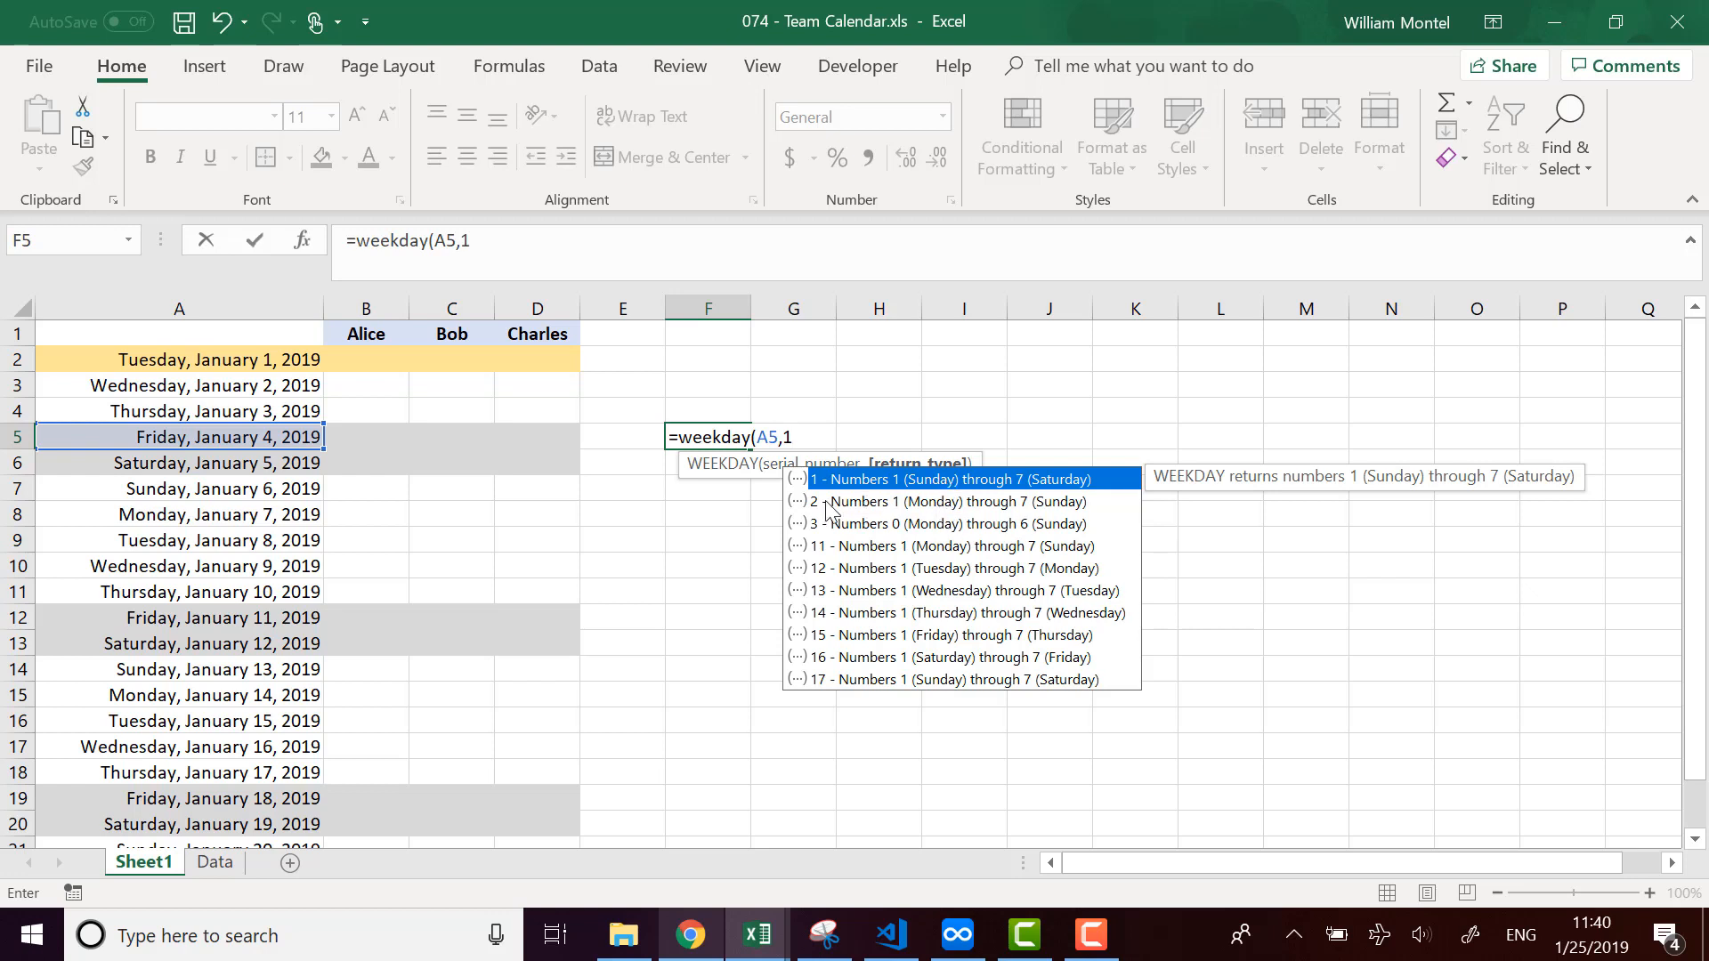
key("Escape")
key("Escape")
Edit the WEEKDAY conditional formatting rule for A2:D22 so that it highlights Saturdays and Sundays.
left_click_drag(338, 359, 545, 352)
left_click(1050, 162)
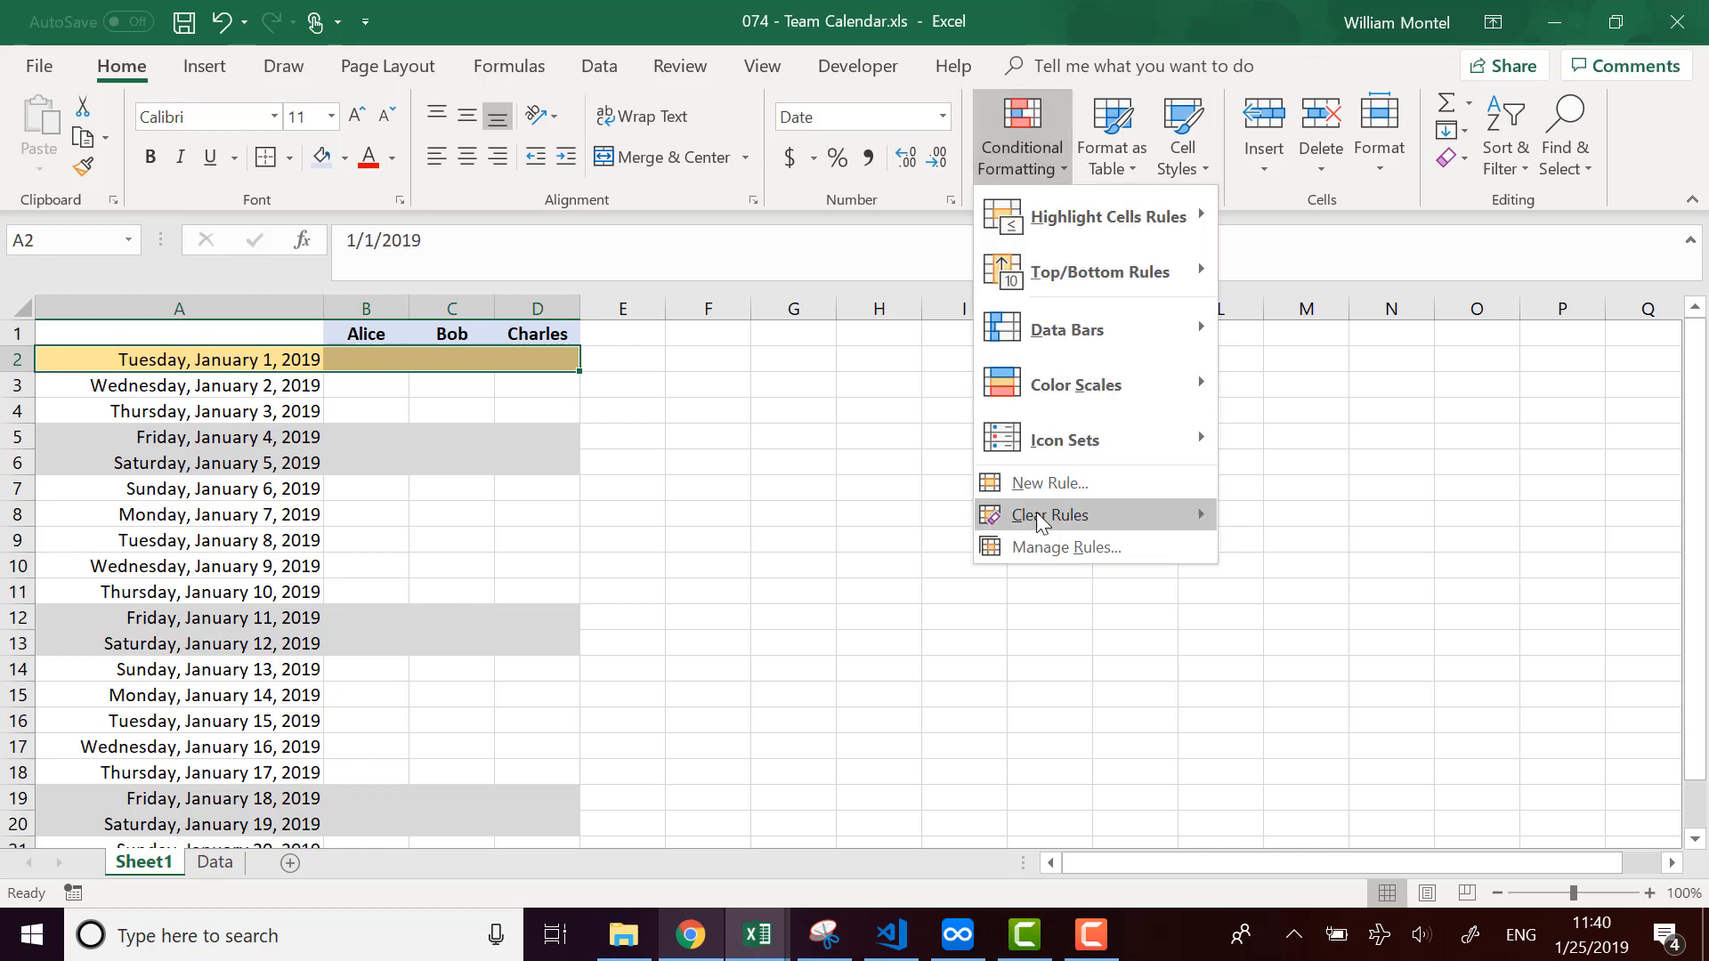
left_click(1037, 546)
left_click(612, 489)
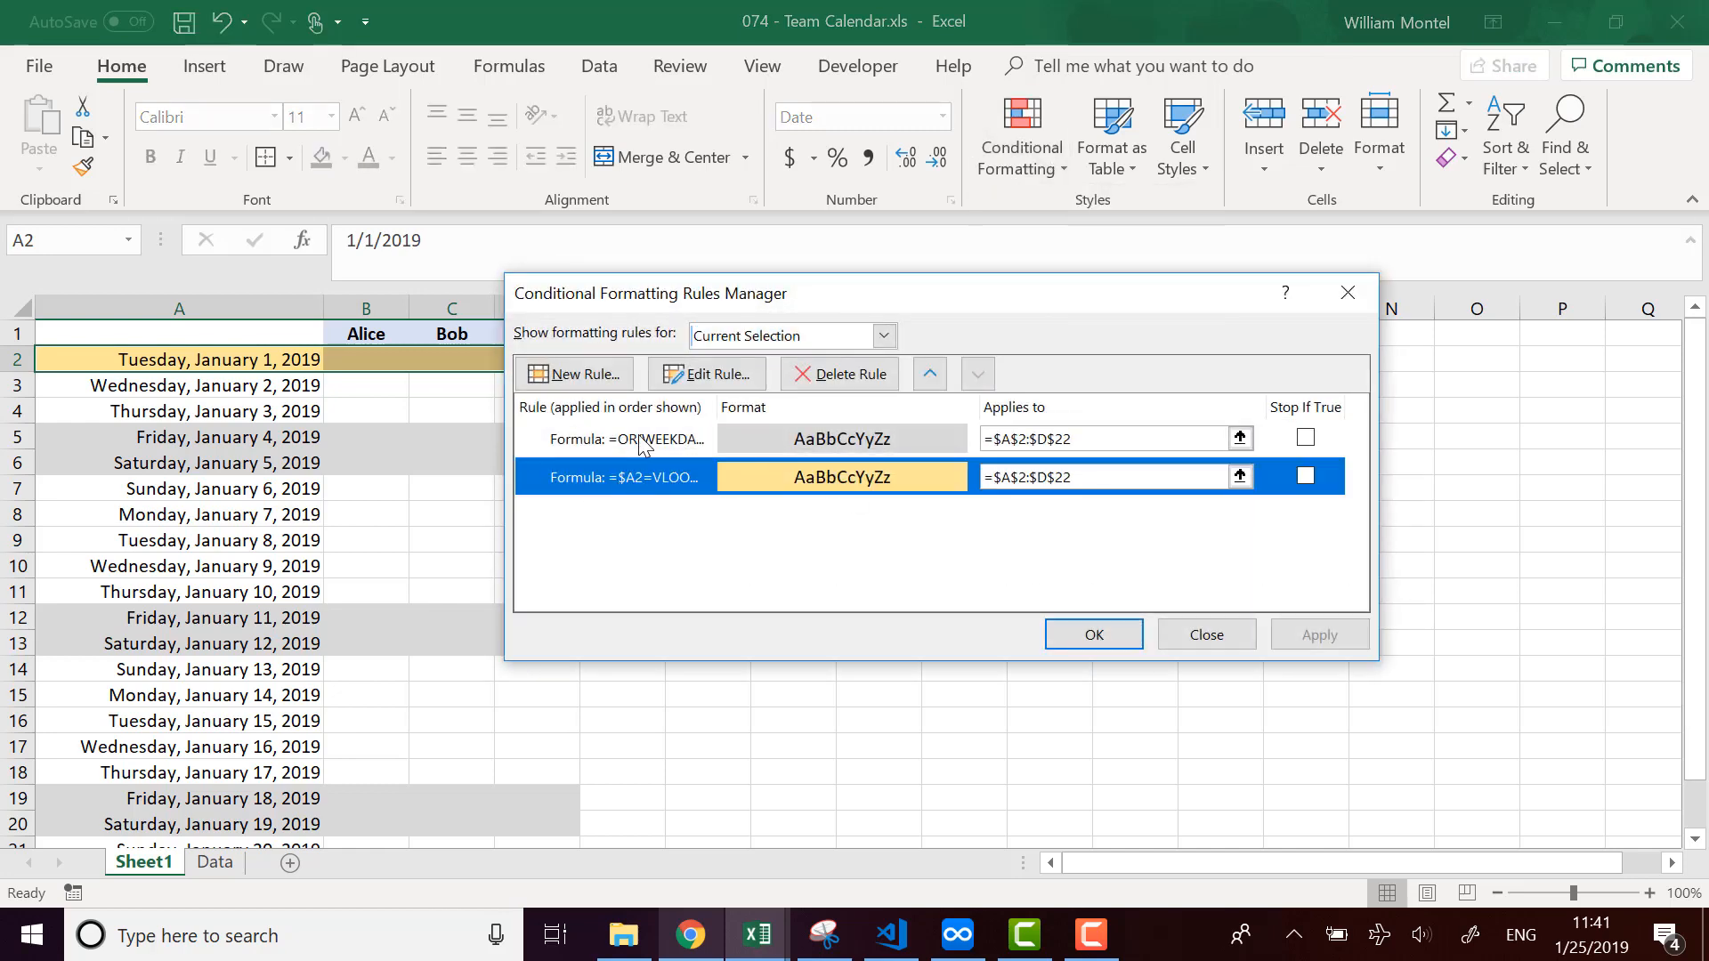
left_click(638, 434)
left_click(735, 378)
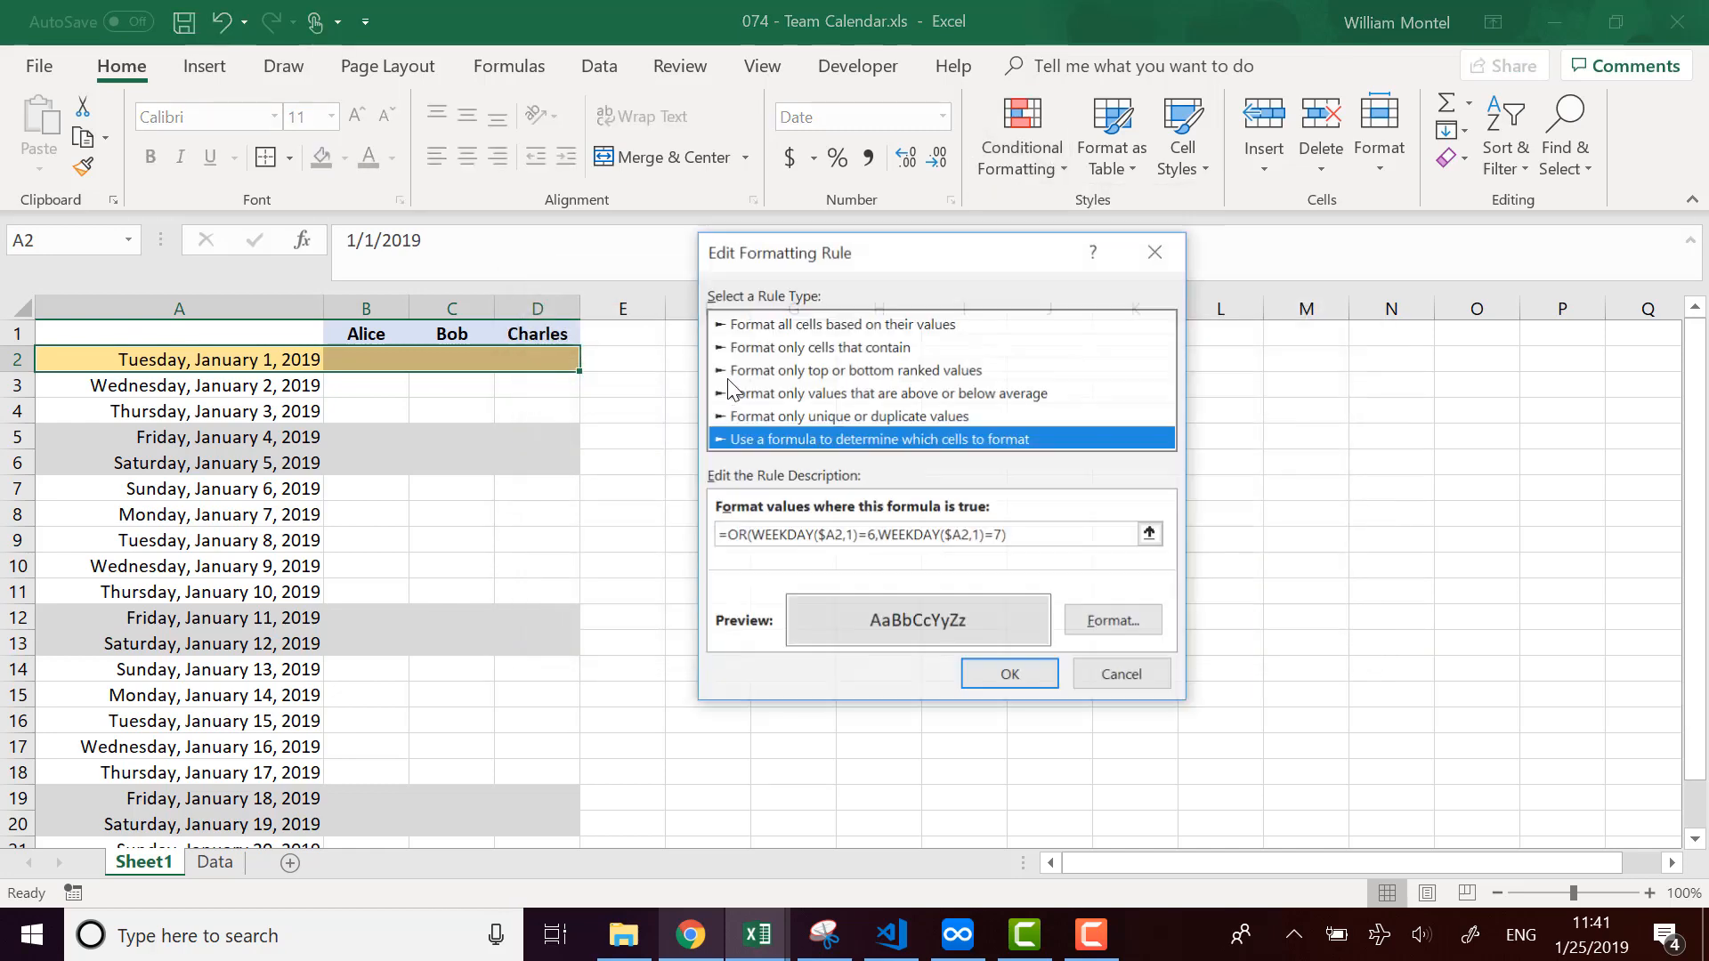
left_click(1028, 676)
left_click(1316, 637)
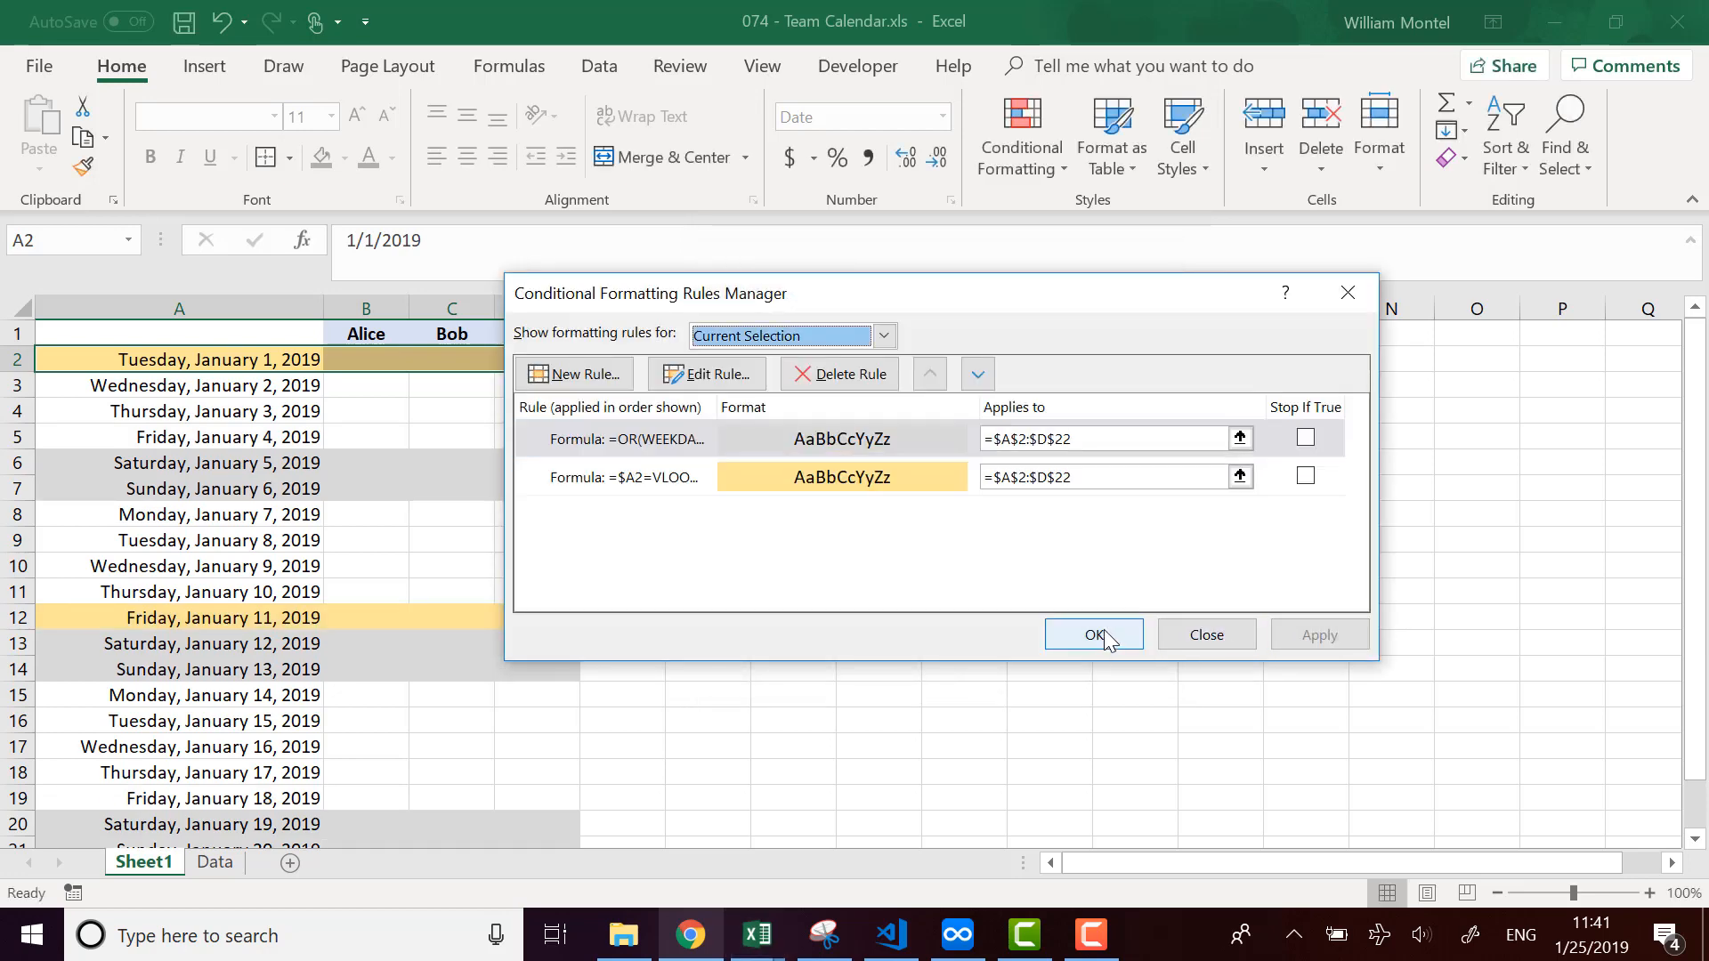
left_click(1099, 633)
Check the weekend and holiday highlighting throughout the January calendar rows and the team members' columns.
left_click(879, 669)
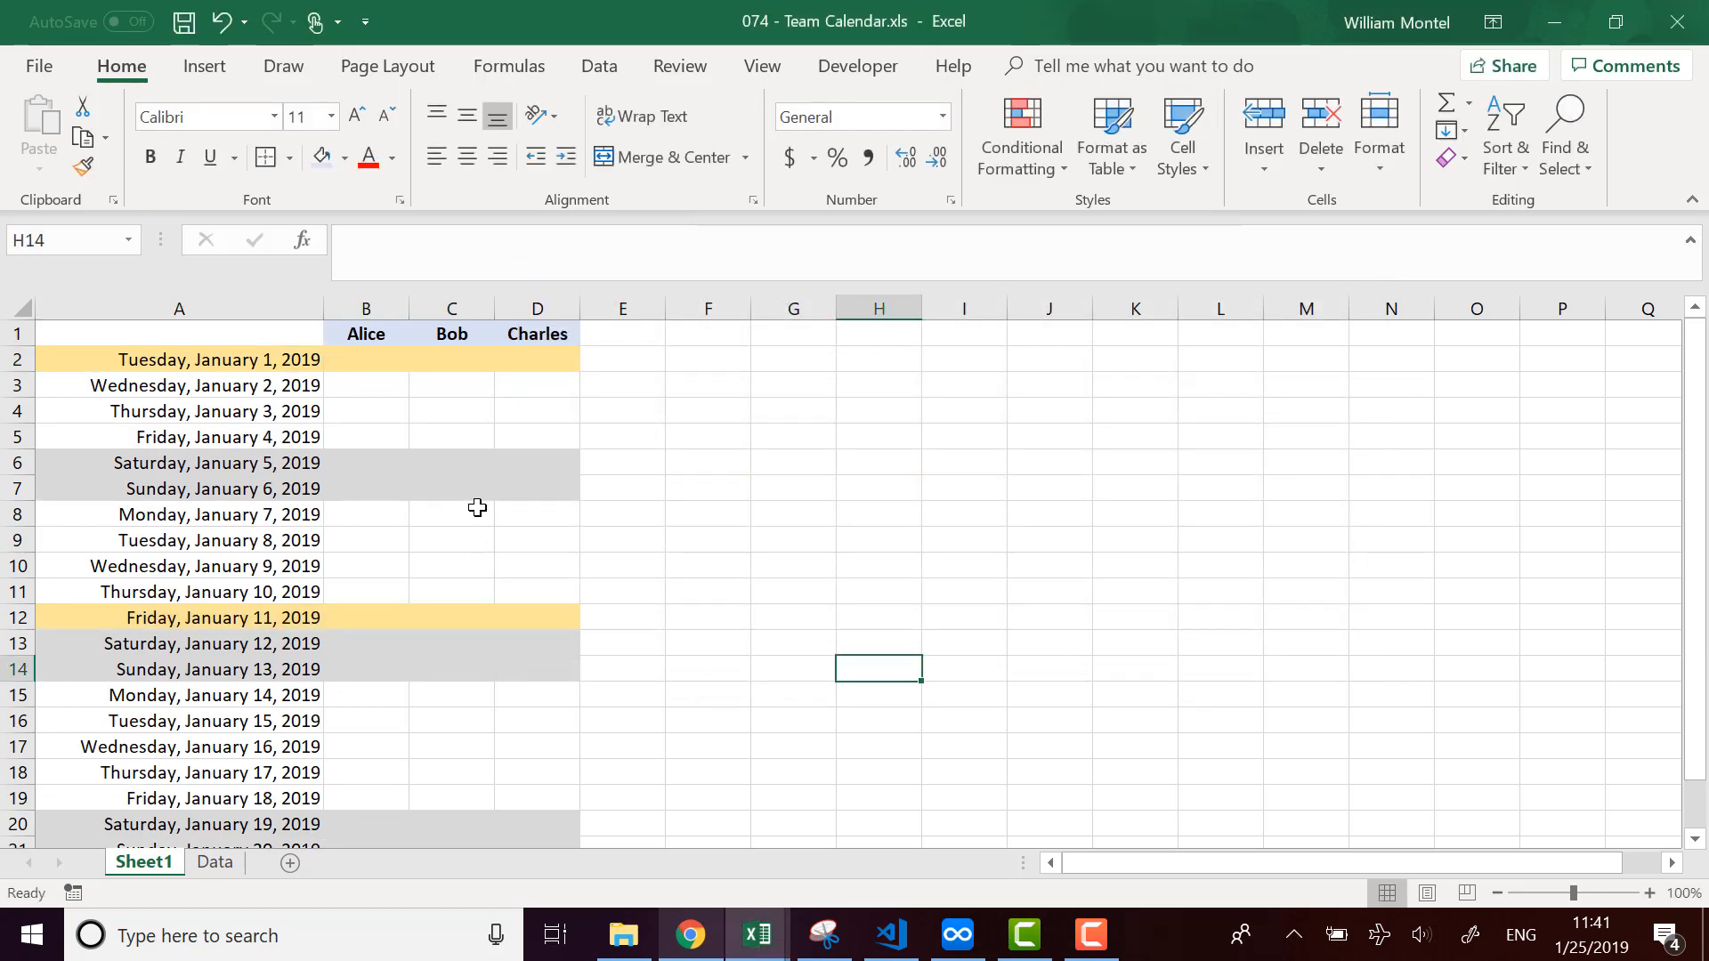
left_click(548, 514)
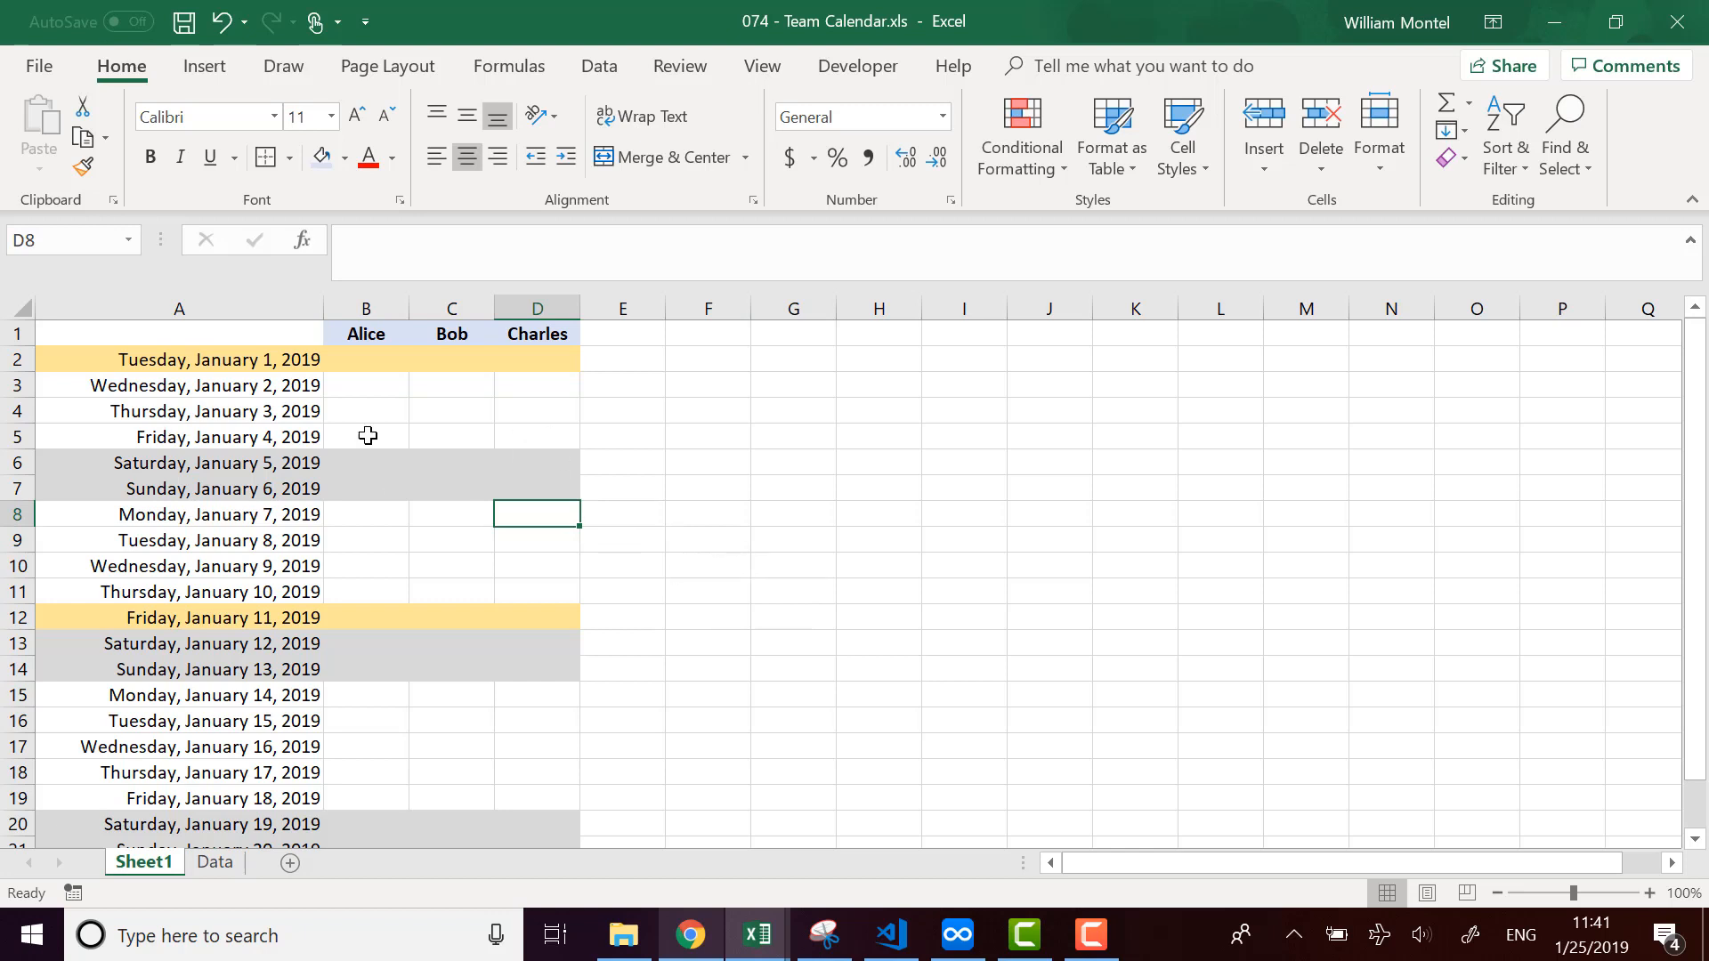
left_click(717, 534)
left_click_drag(145, 347, 552, 798)
scroll(599, 718, "down", 2)
scroll(605, 723, "up", 2)
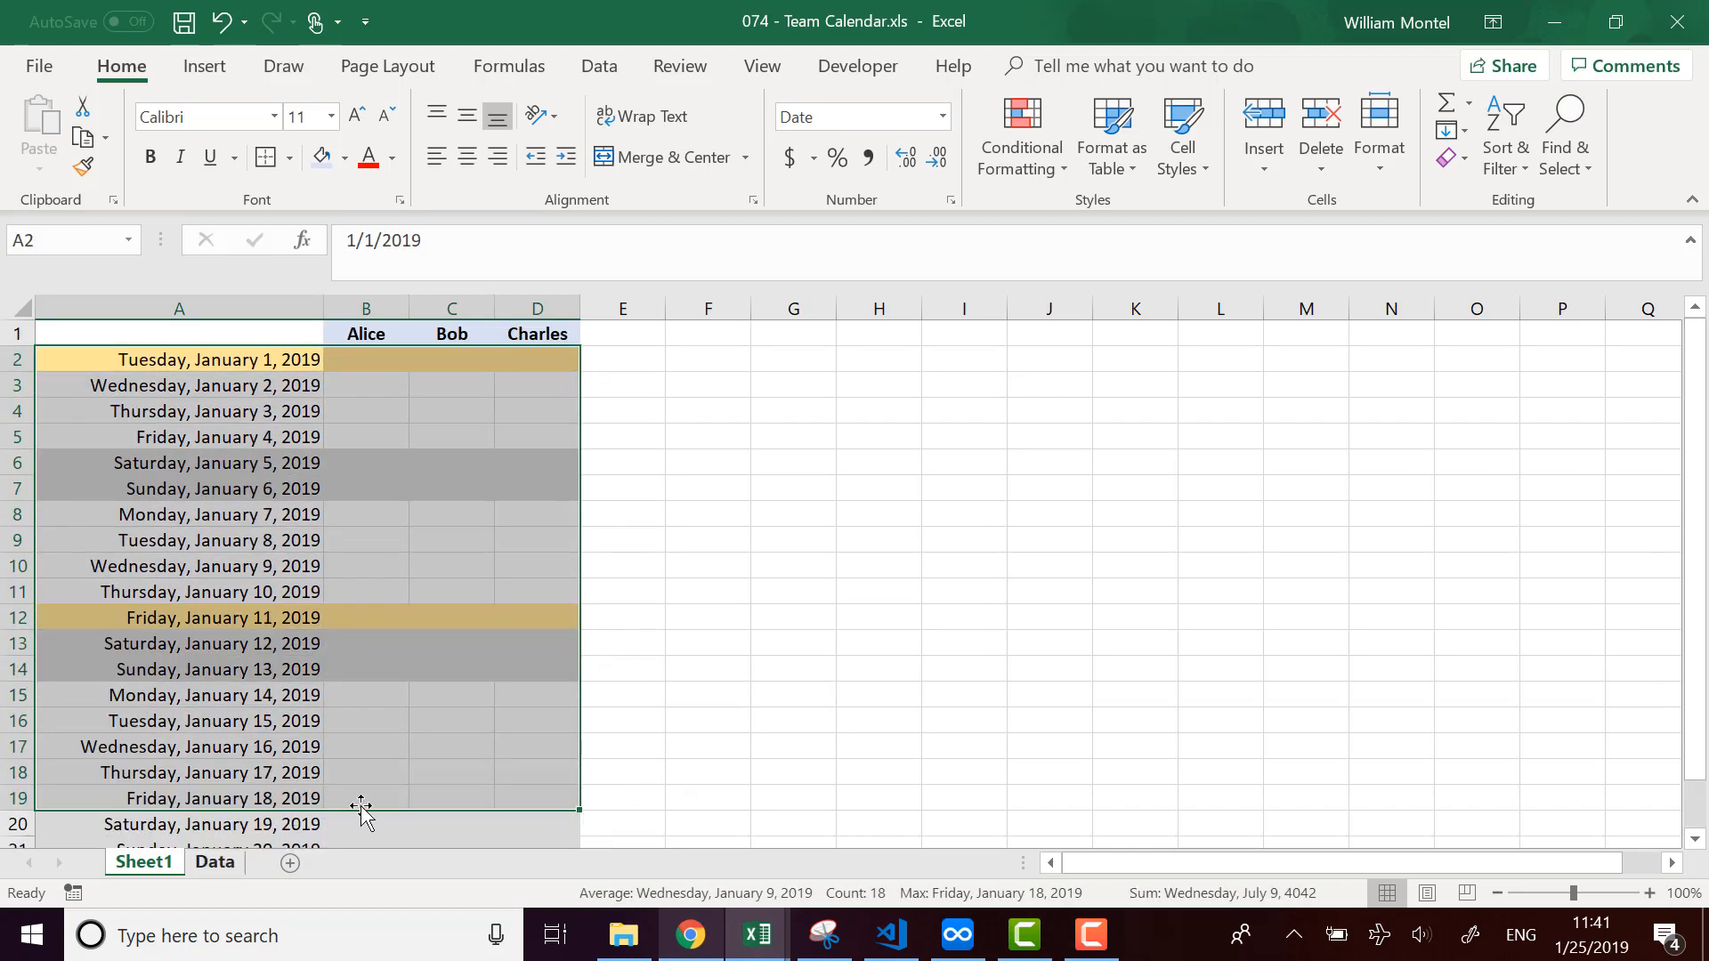
left_click(645, 641)
left_click(374, 513)
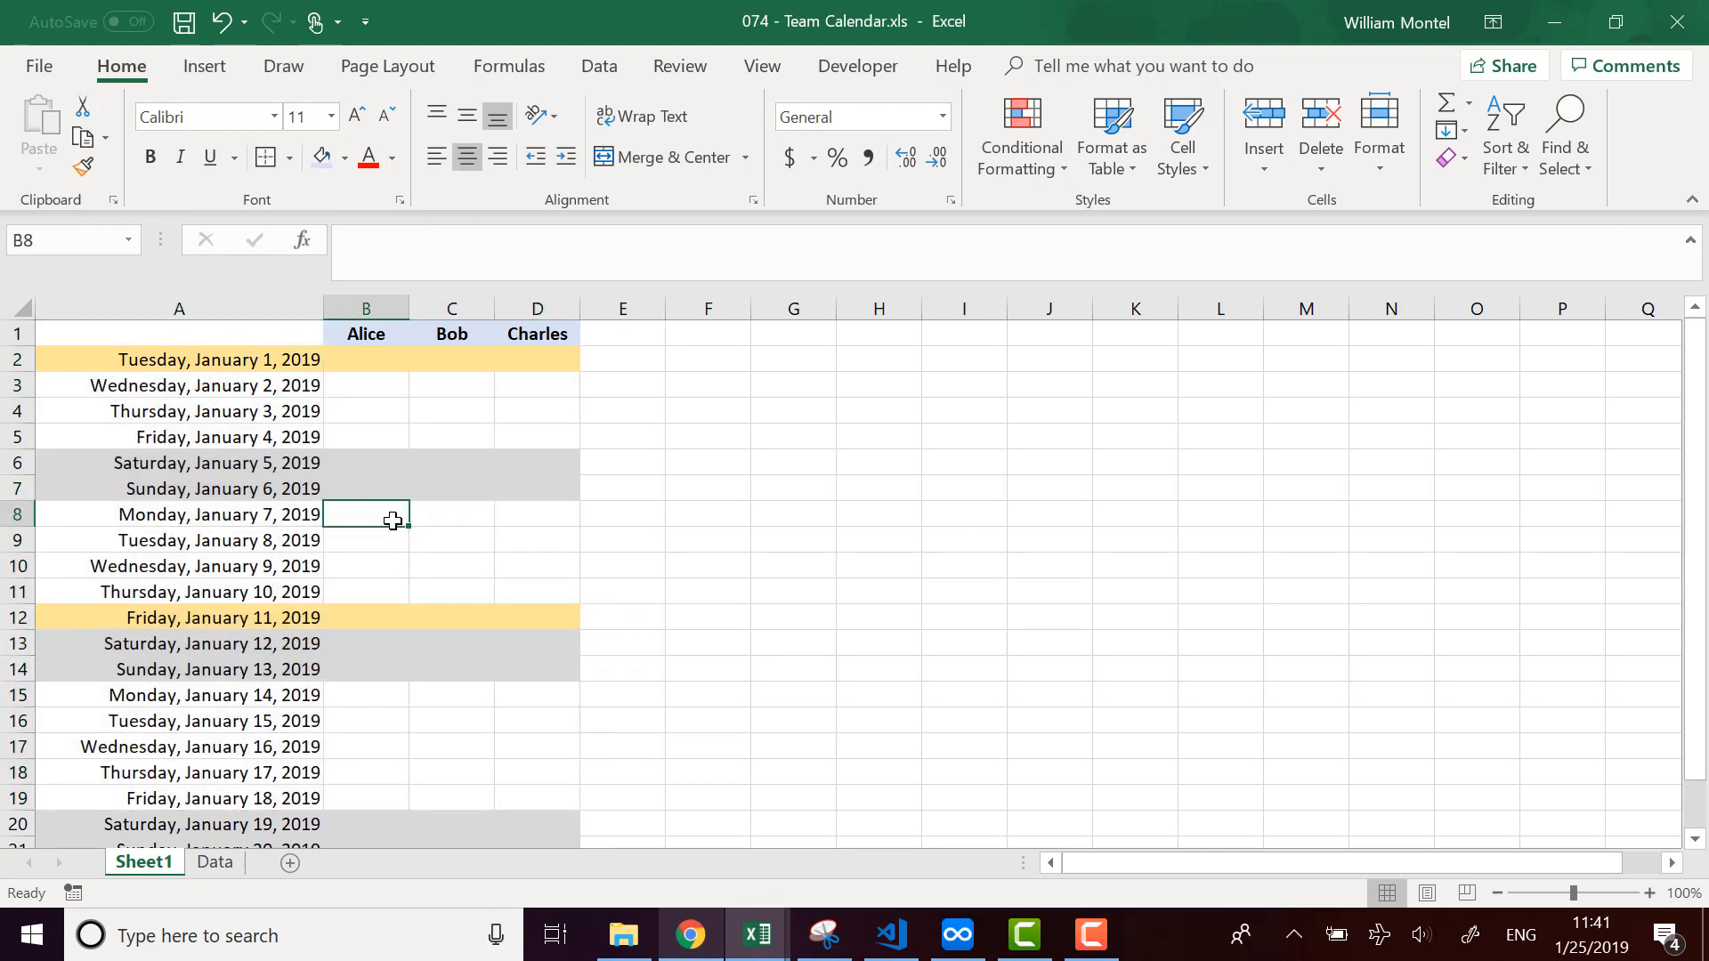
left_click(393, 381)
left_click(392, 541)
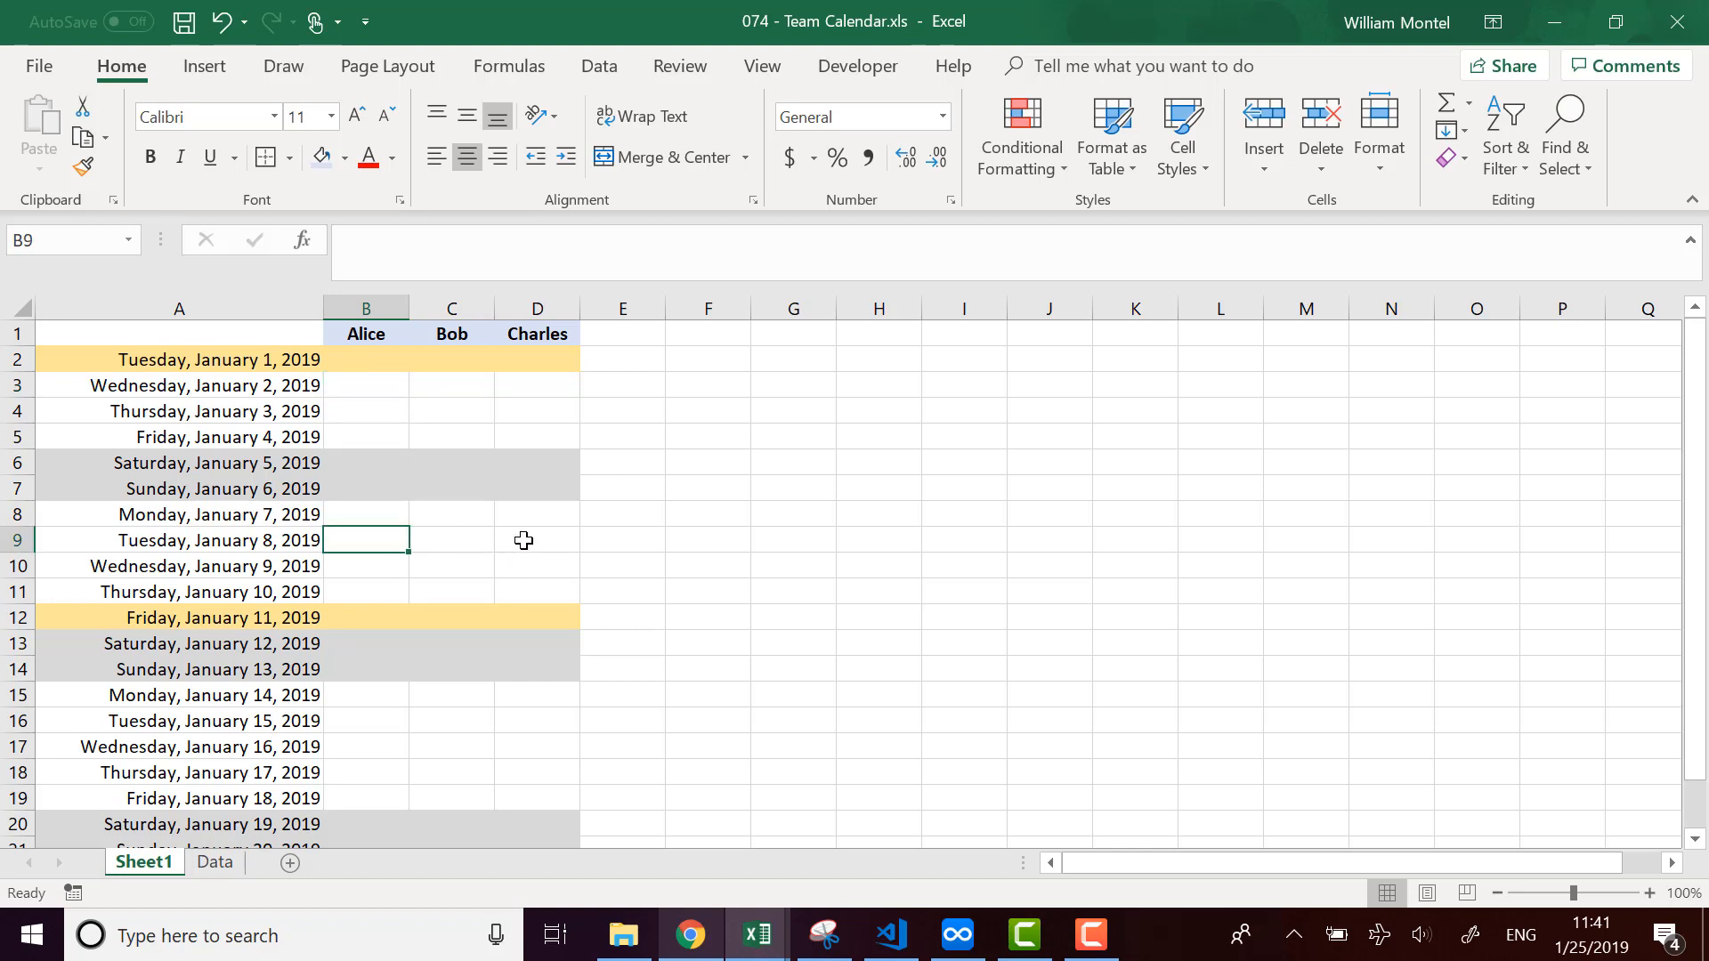
Add list data validation to B2, using the leaves range in column F of the Data sheet as its source.
left_click(385, 367)
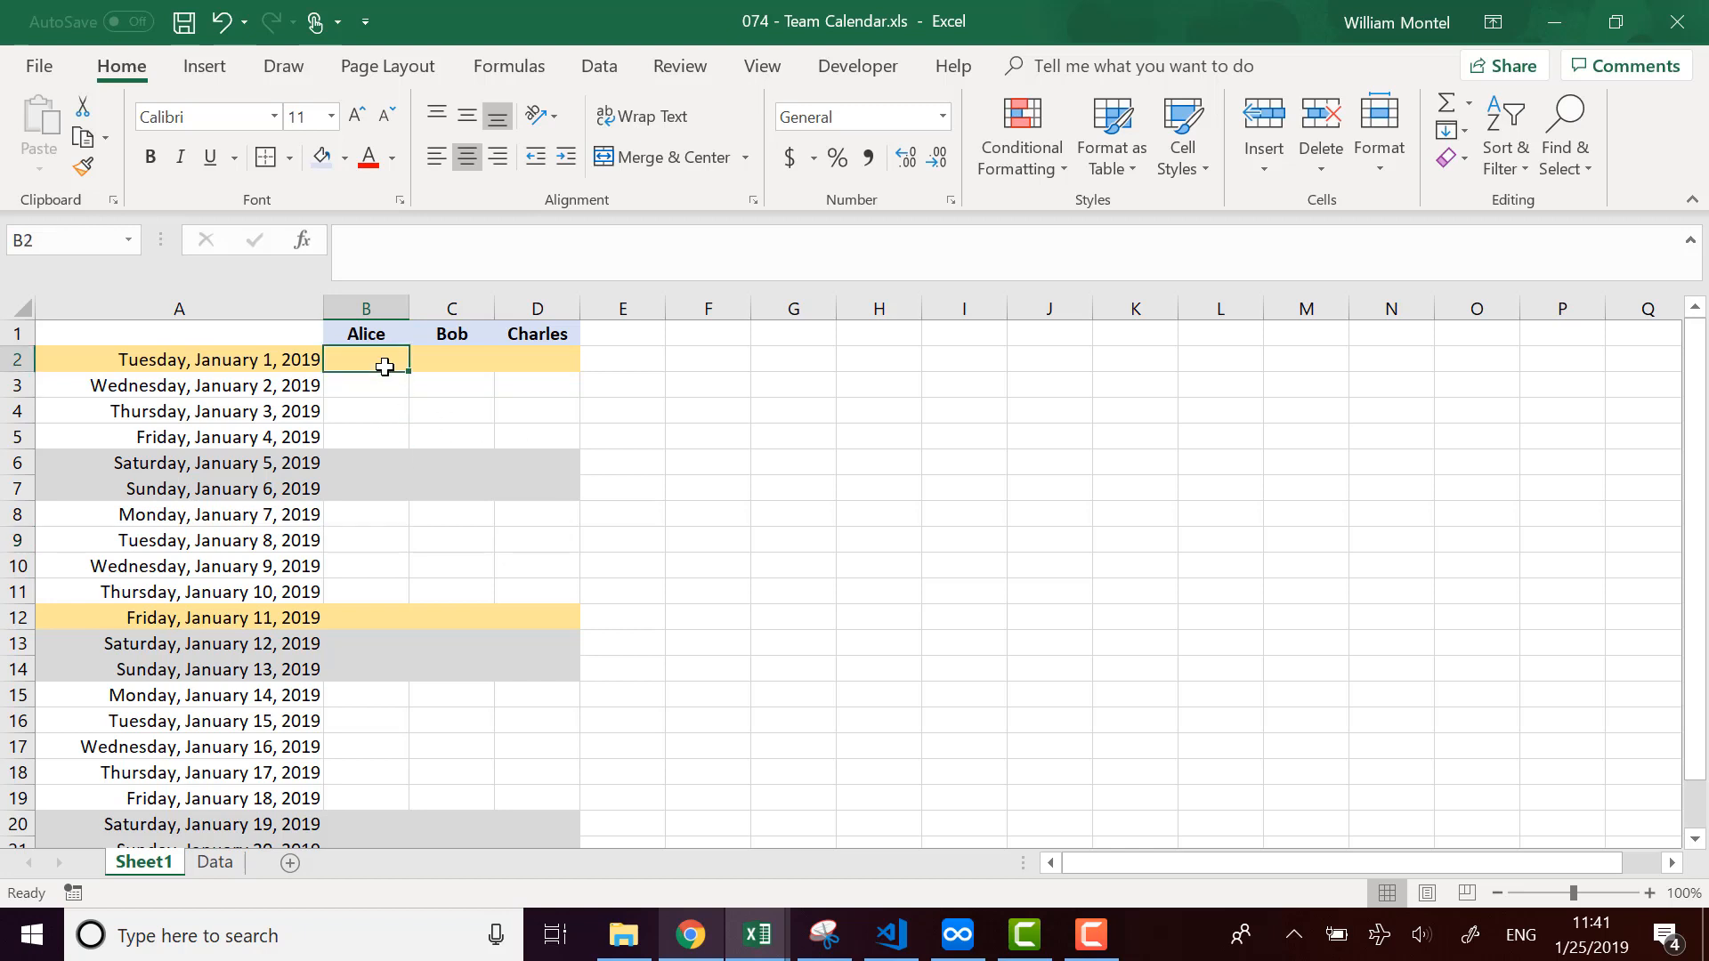
left_click(598, 77)
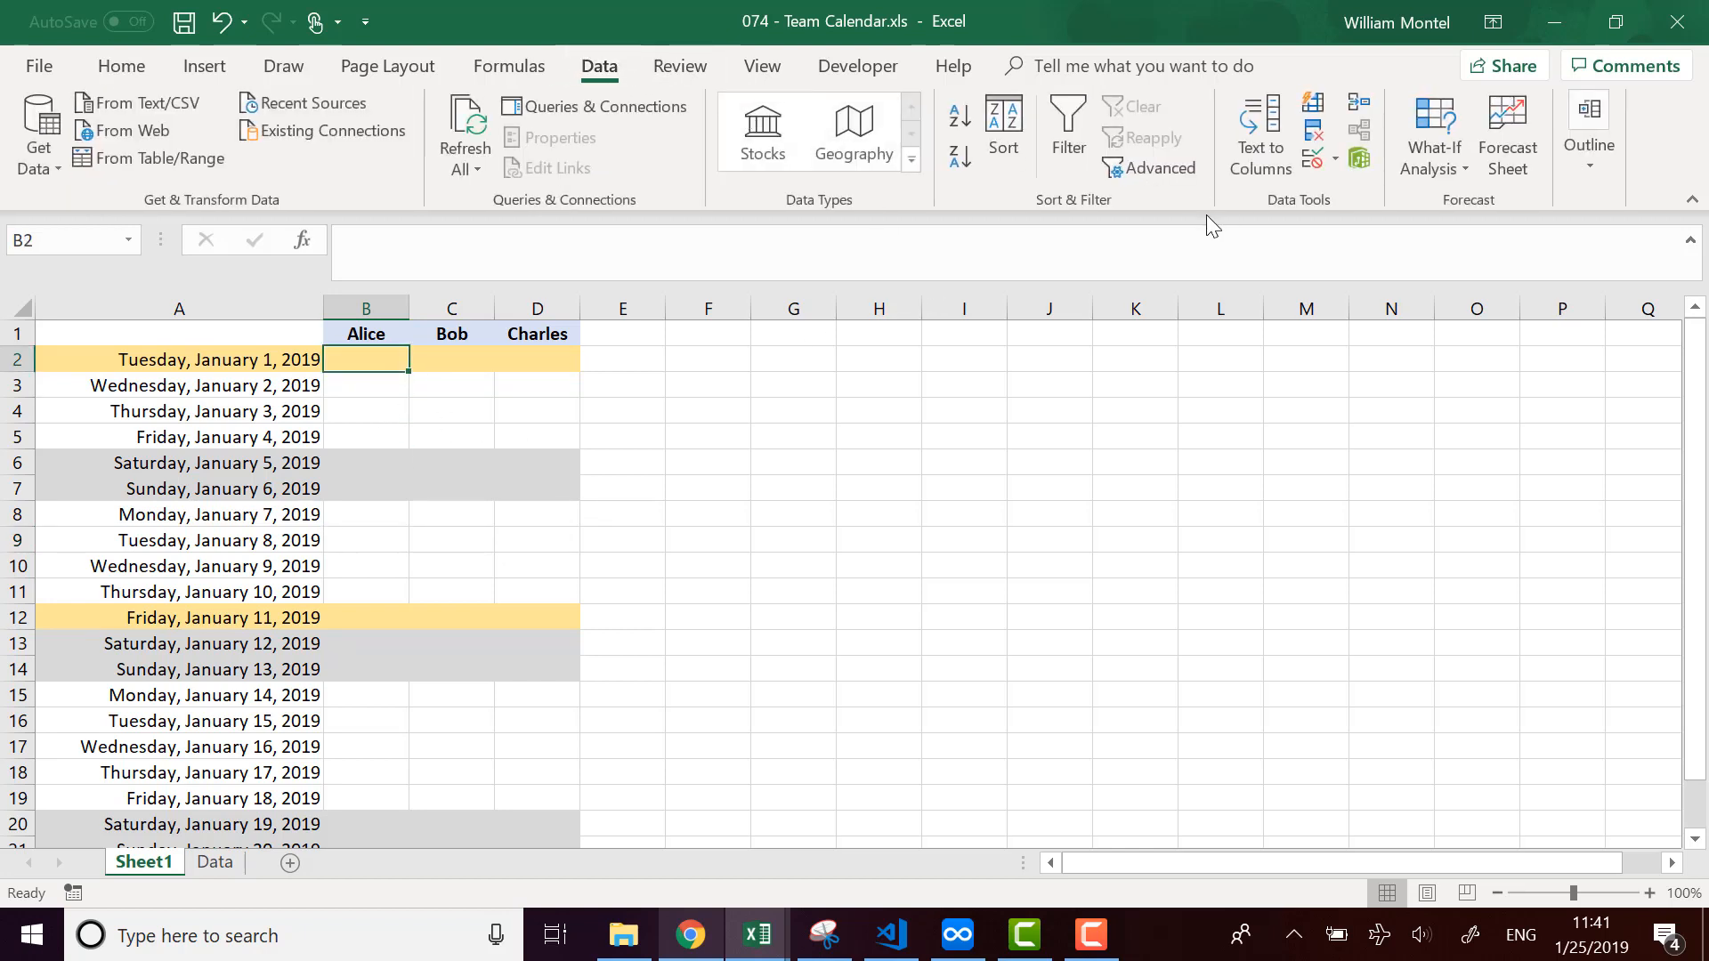
left_click(1314, 160)
left_click(870, 367)
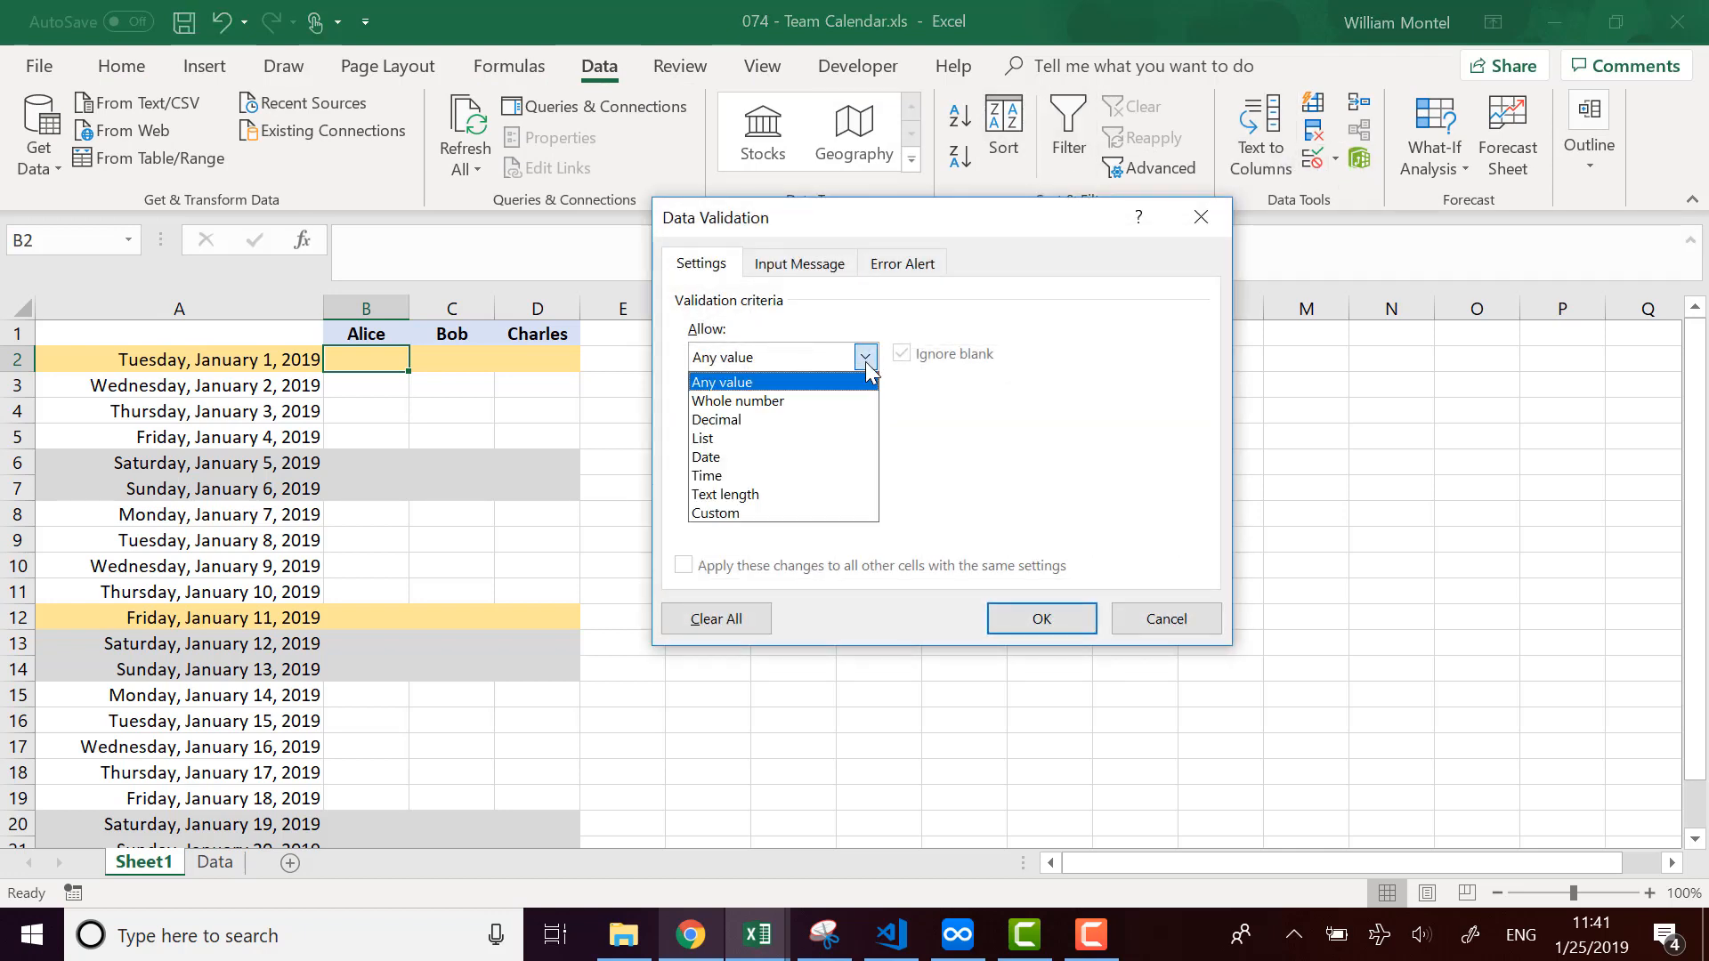
left_click(817, 431)
left_click(831, 472)
type("=")
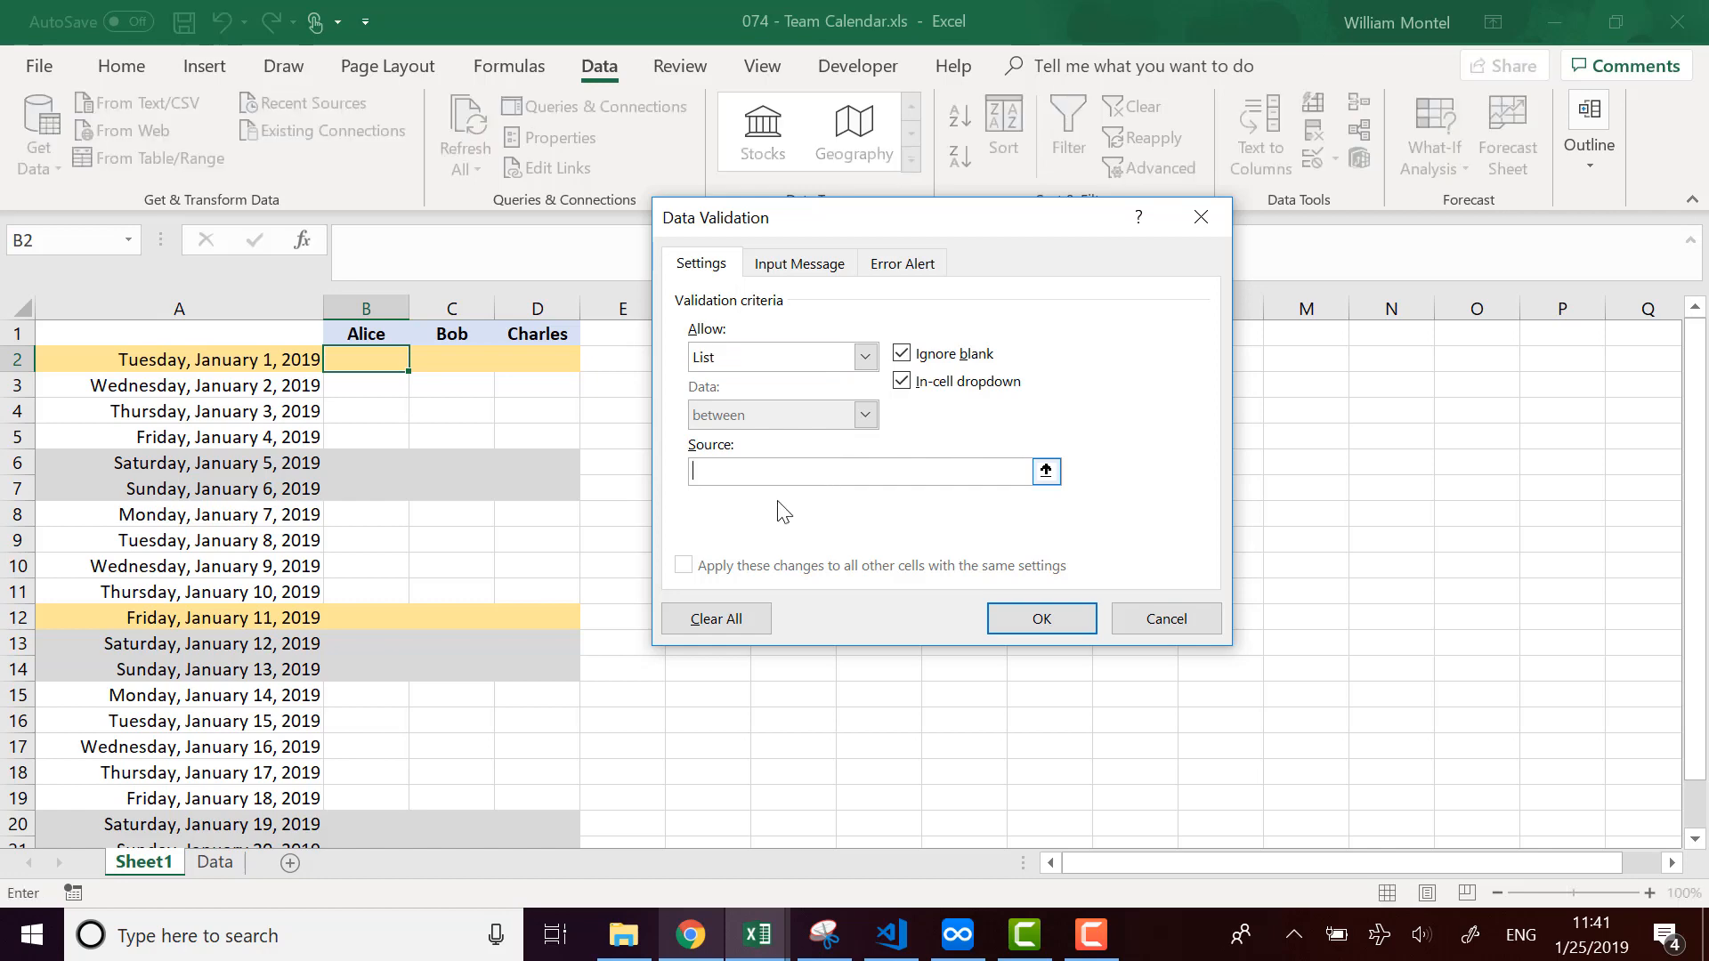
left_click(215, 862)
left_click_drag(845, 224, 1392, 247)
left_click(794, 312)
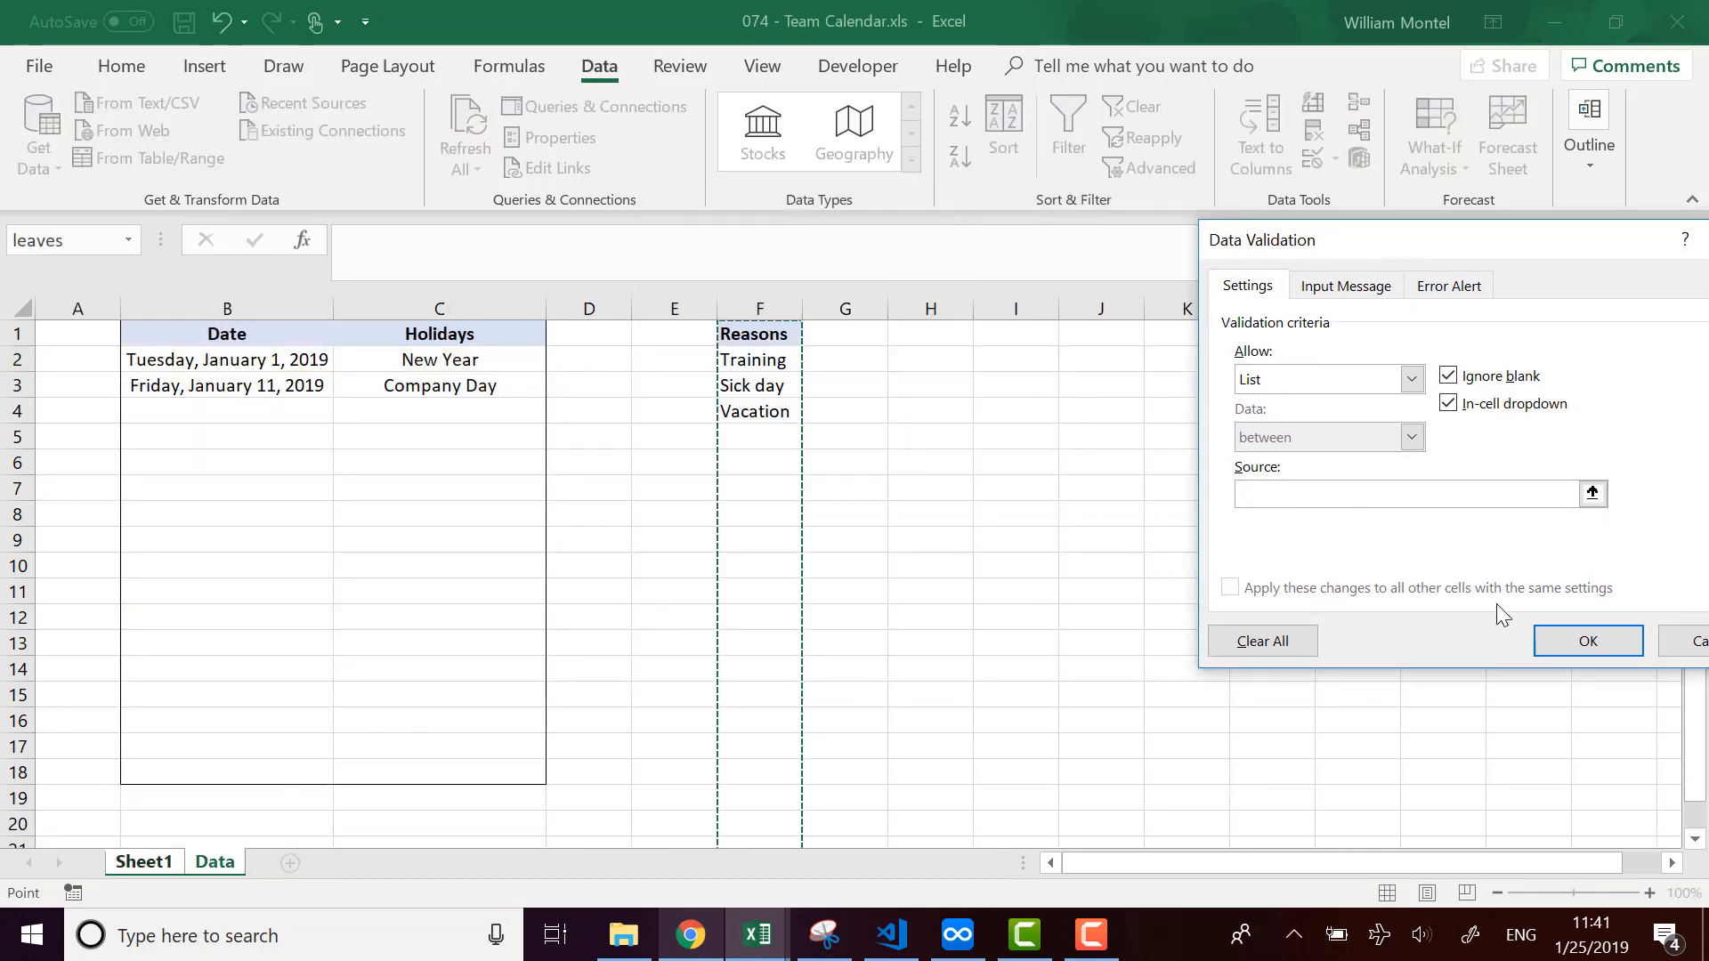
left_click(1588, 641)
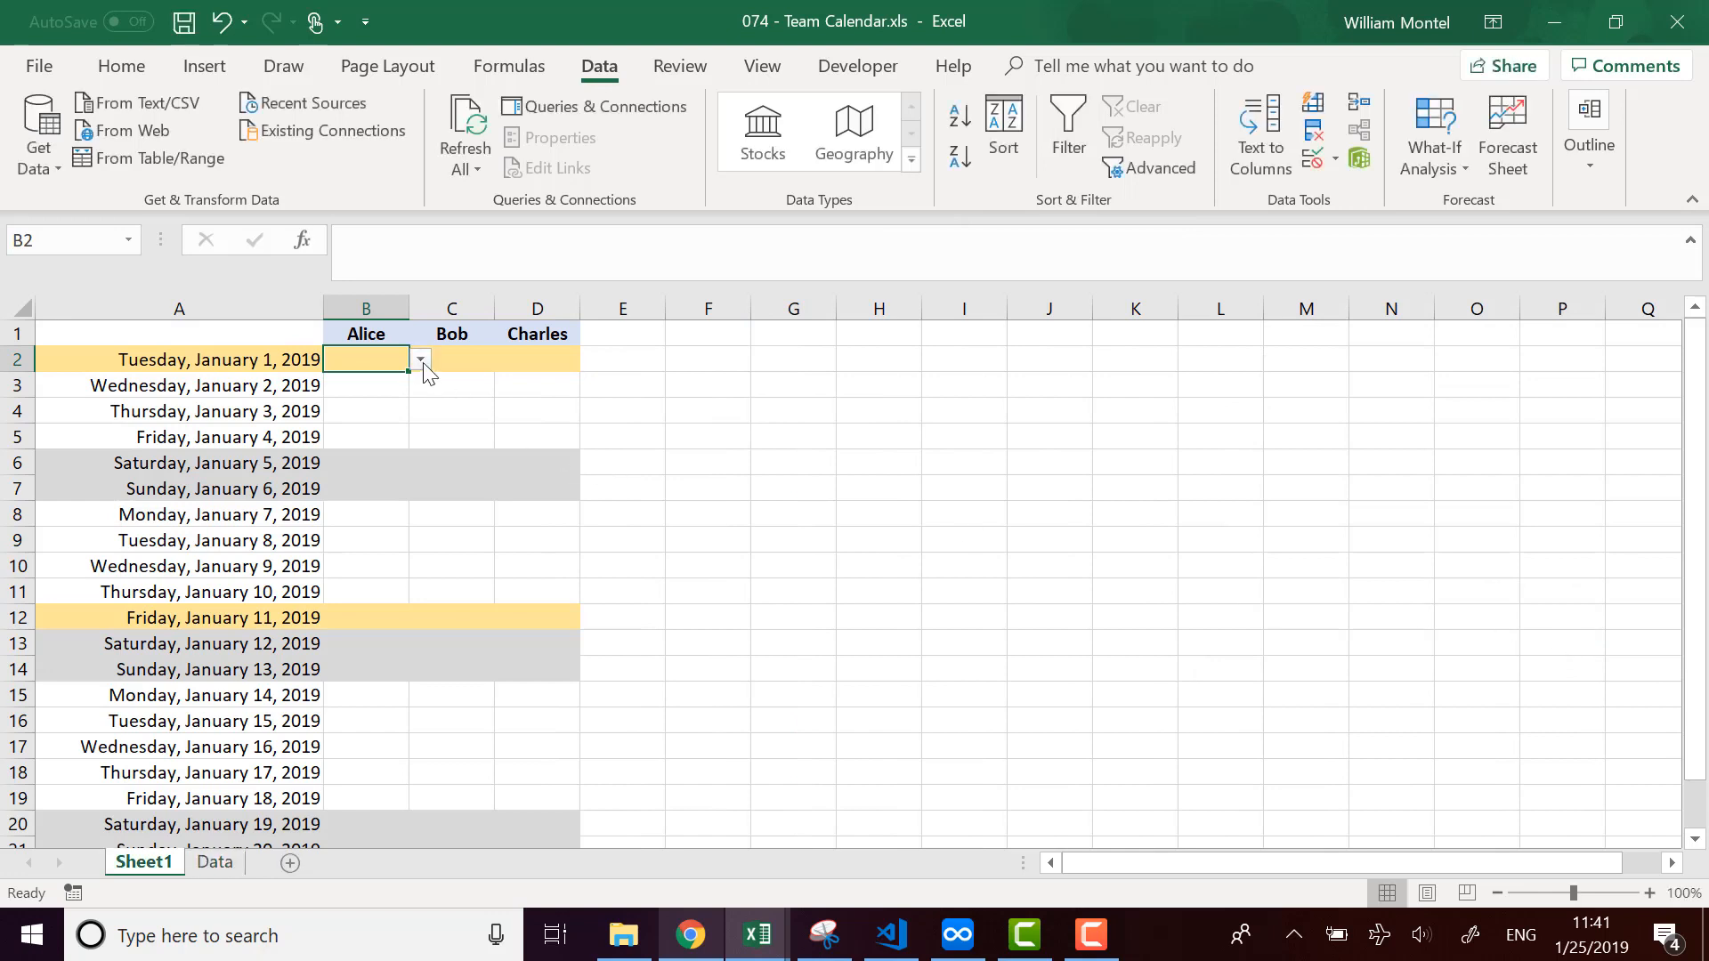
Check the absence reasons offered by the dropdown list in B2.
left_click(422, 360)
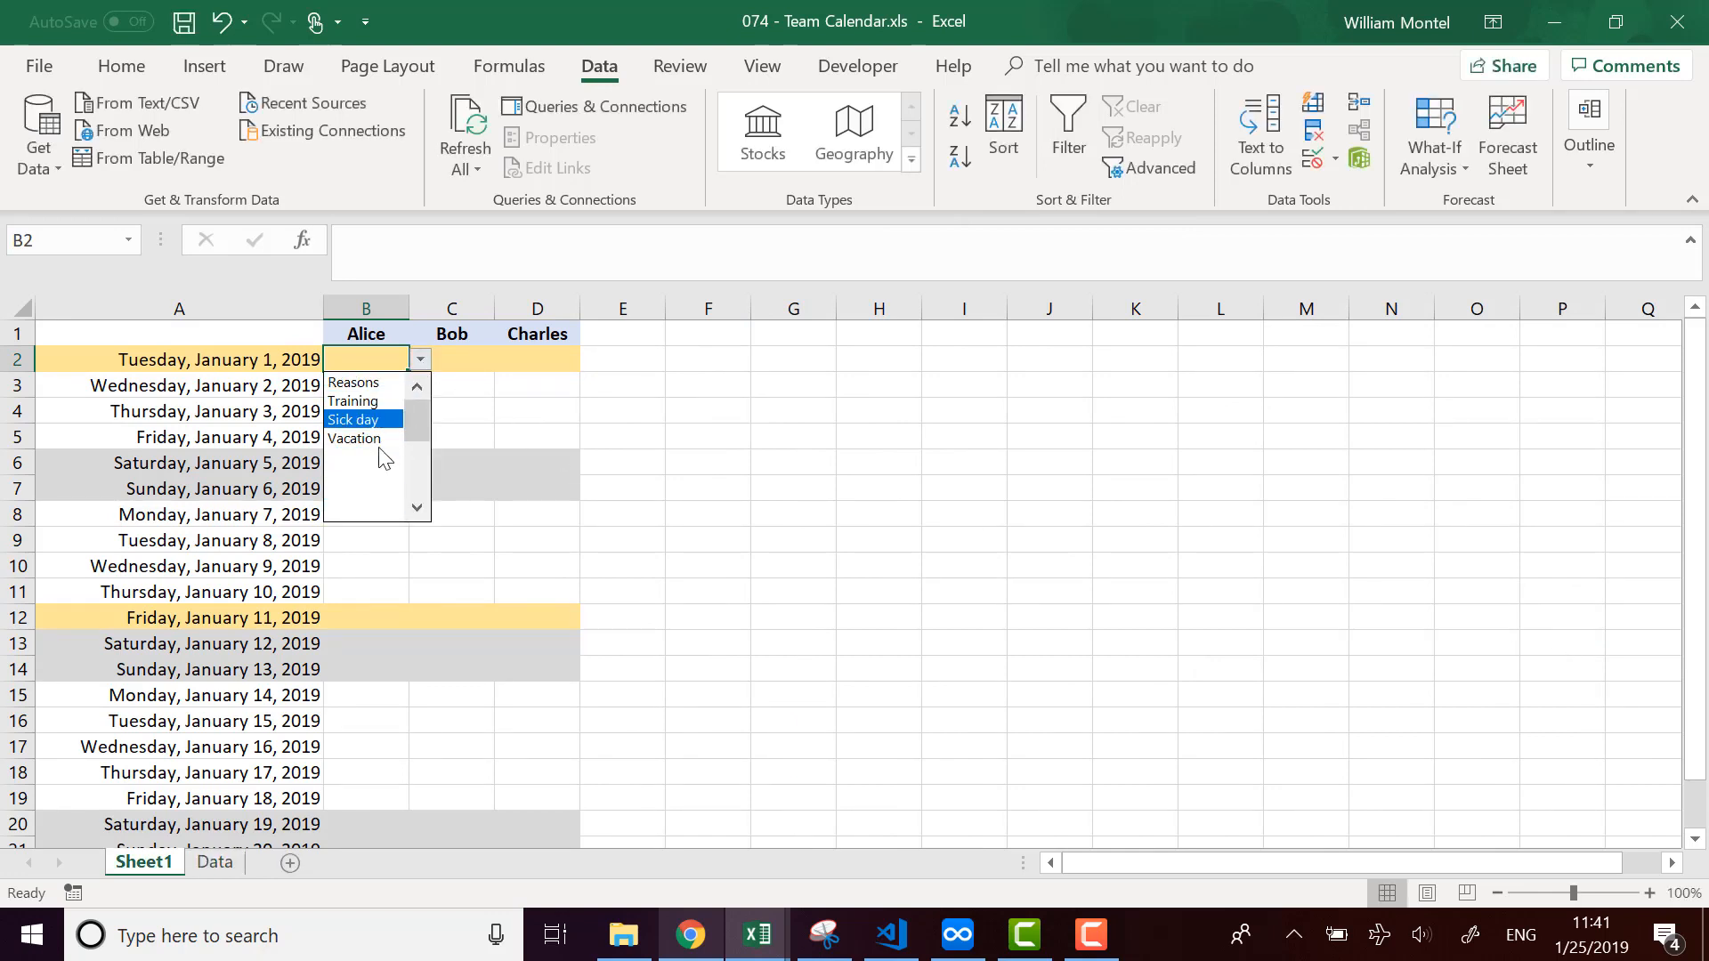
left_click(420, 360)
left_click(419, 362)
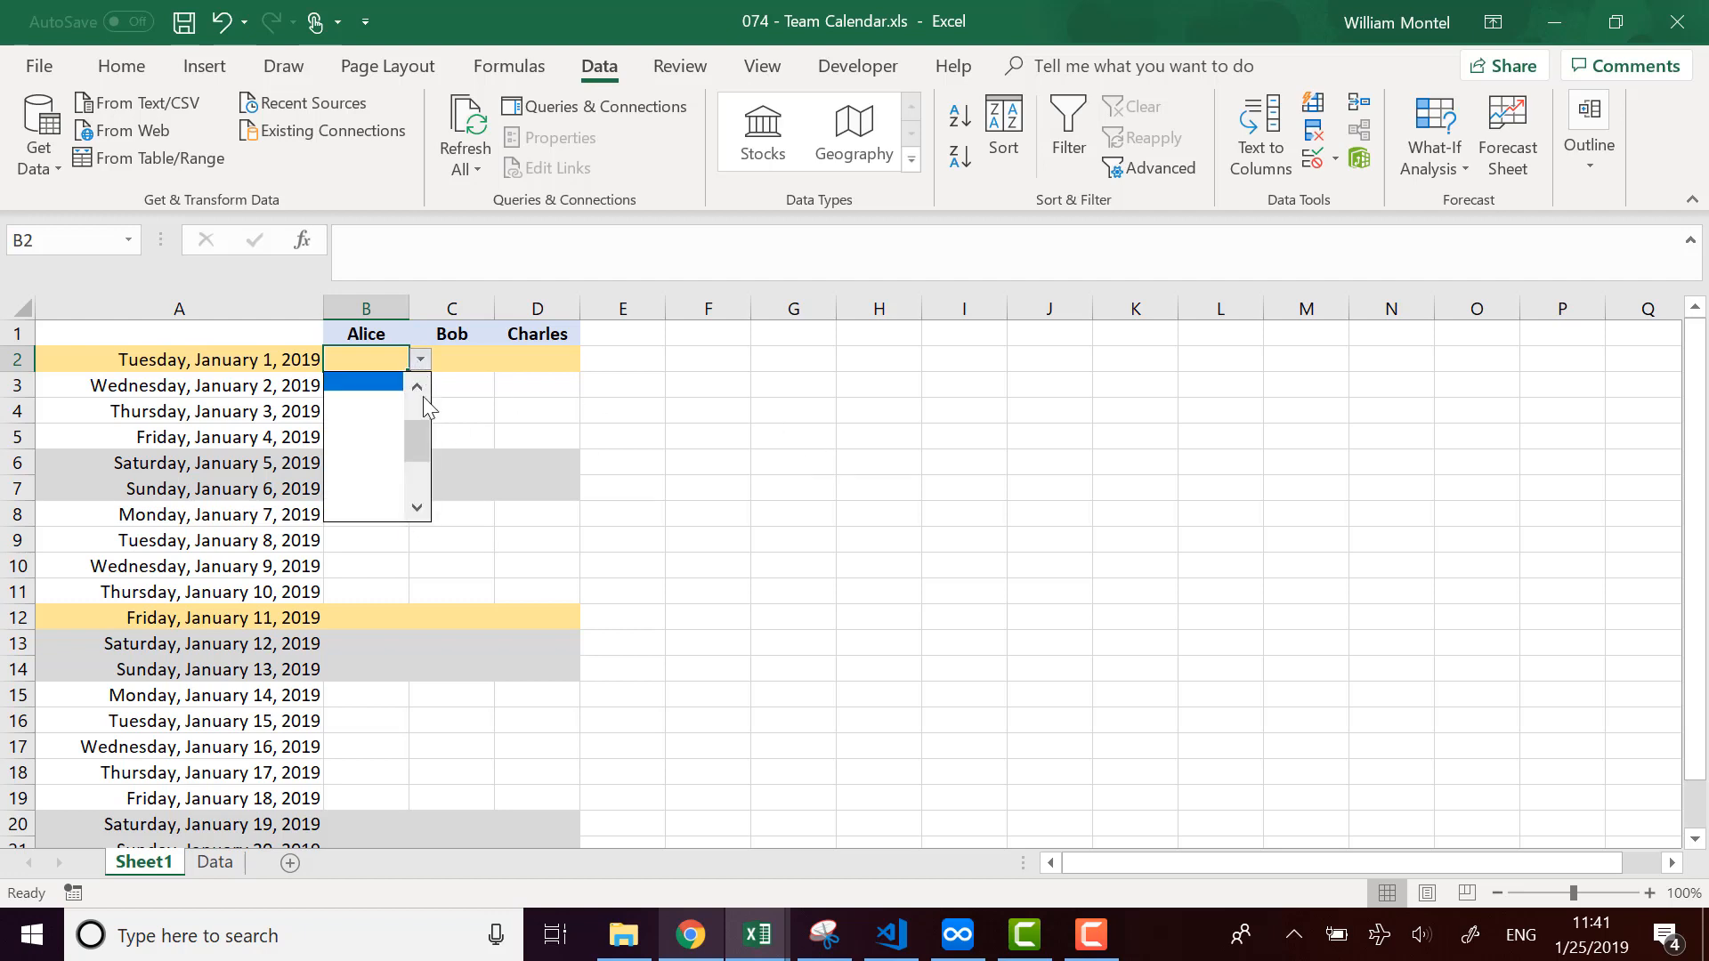
left_click(449, 405)
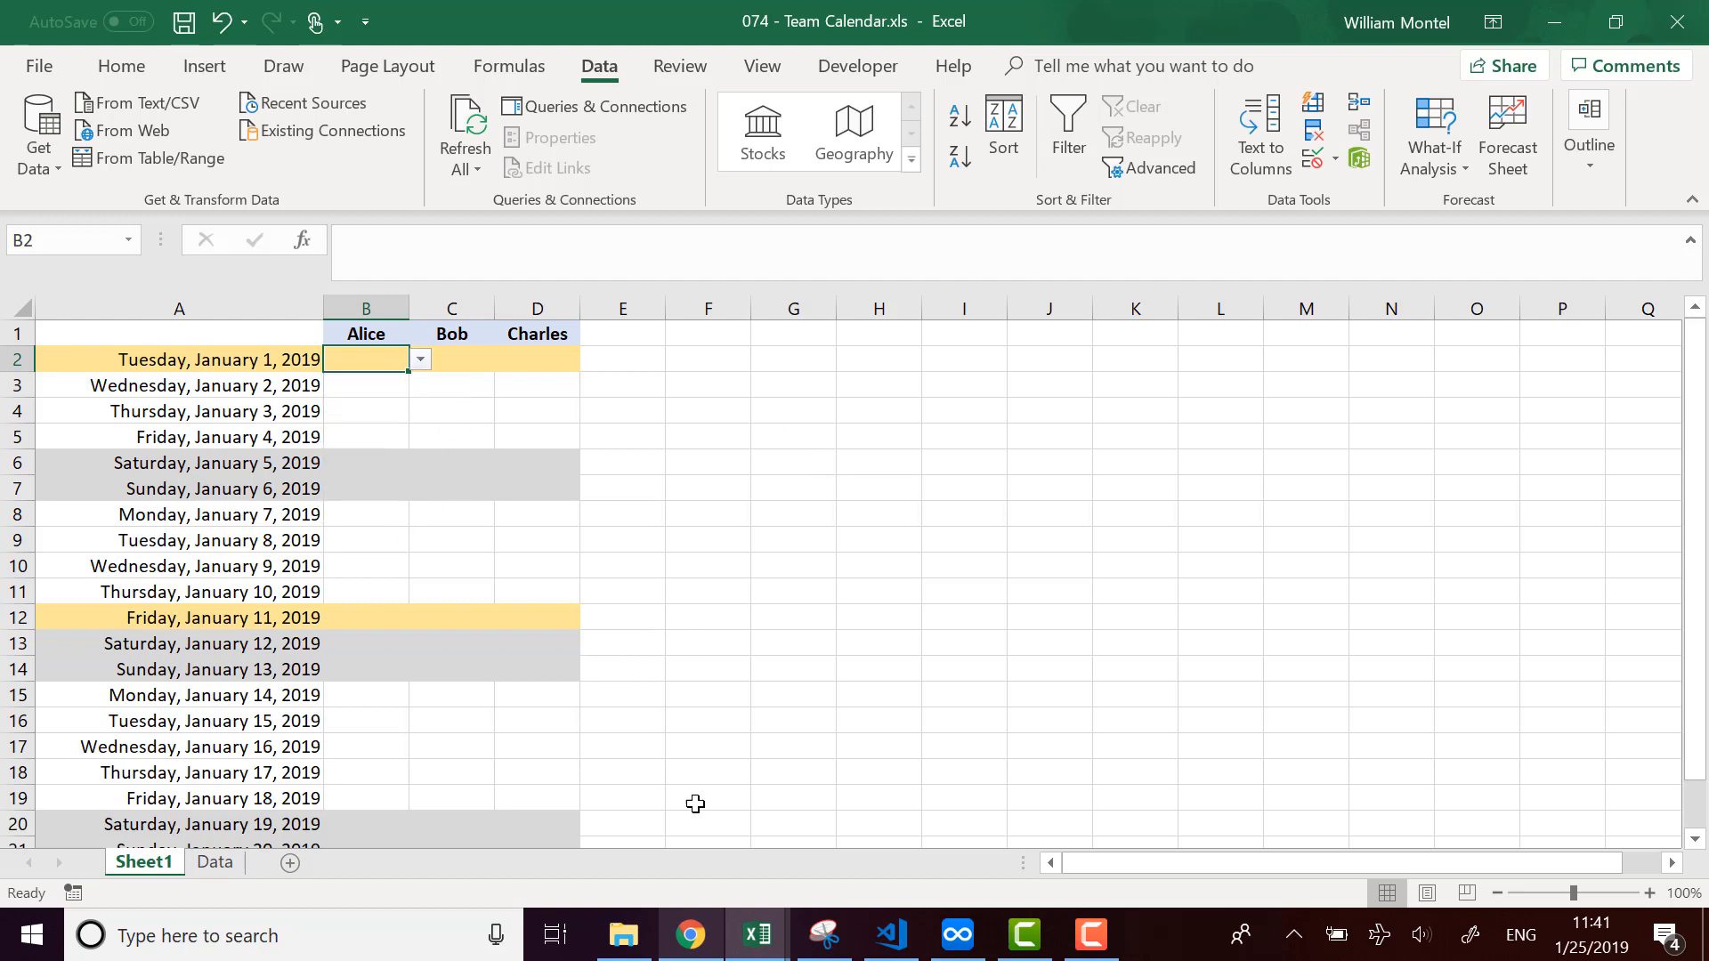
Try to assign the name leaves to the reasons range F1:F4 on the Data sheet.
left_click(213, 862)
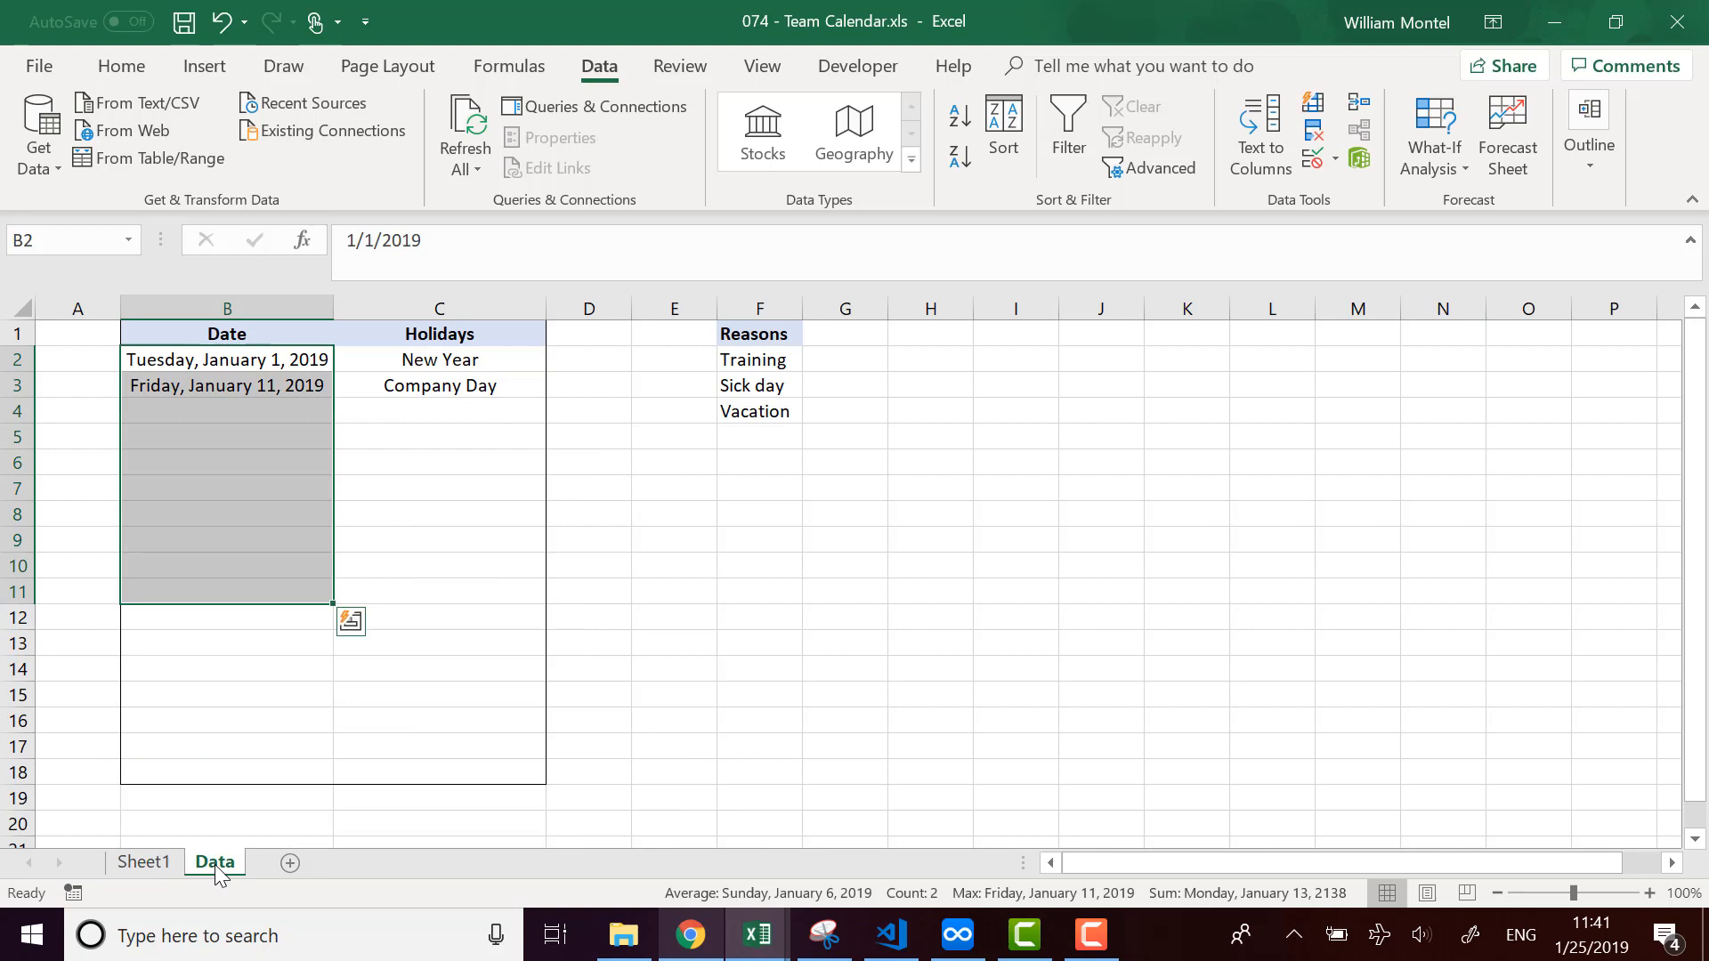
left_click(669, 436)
left_click(761, 312)
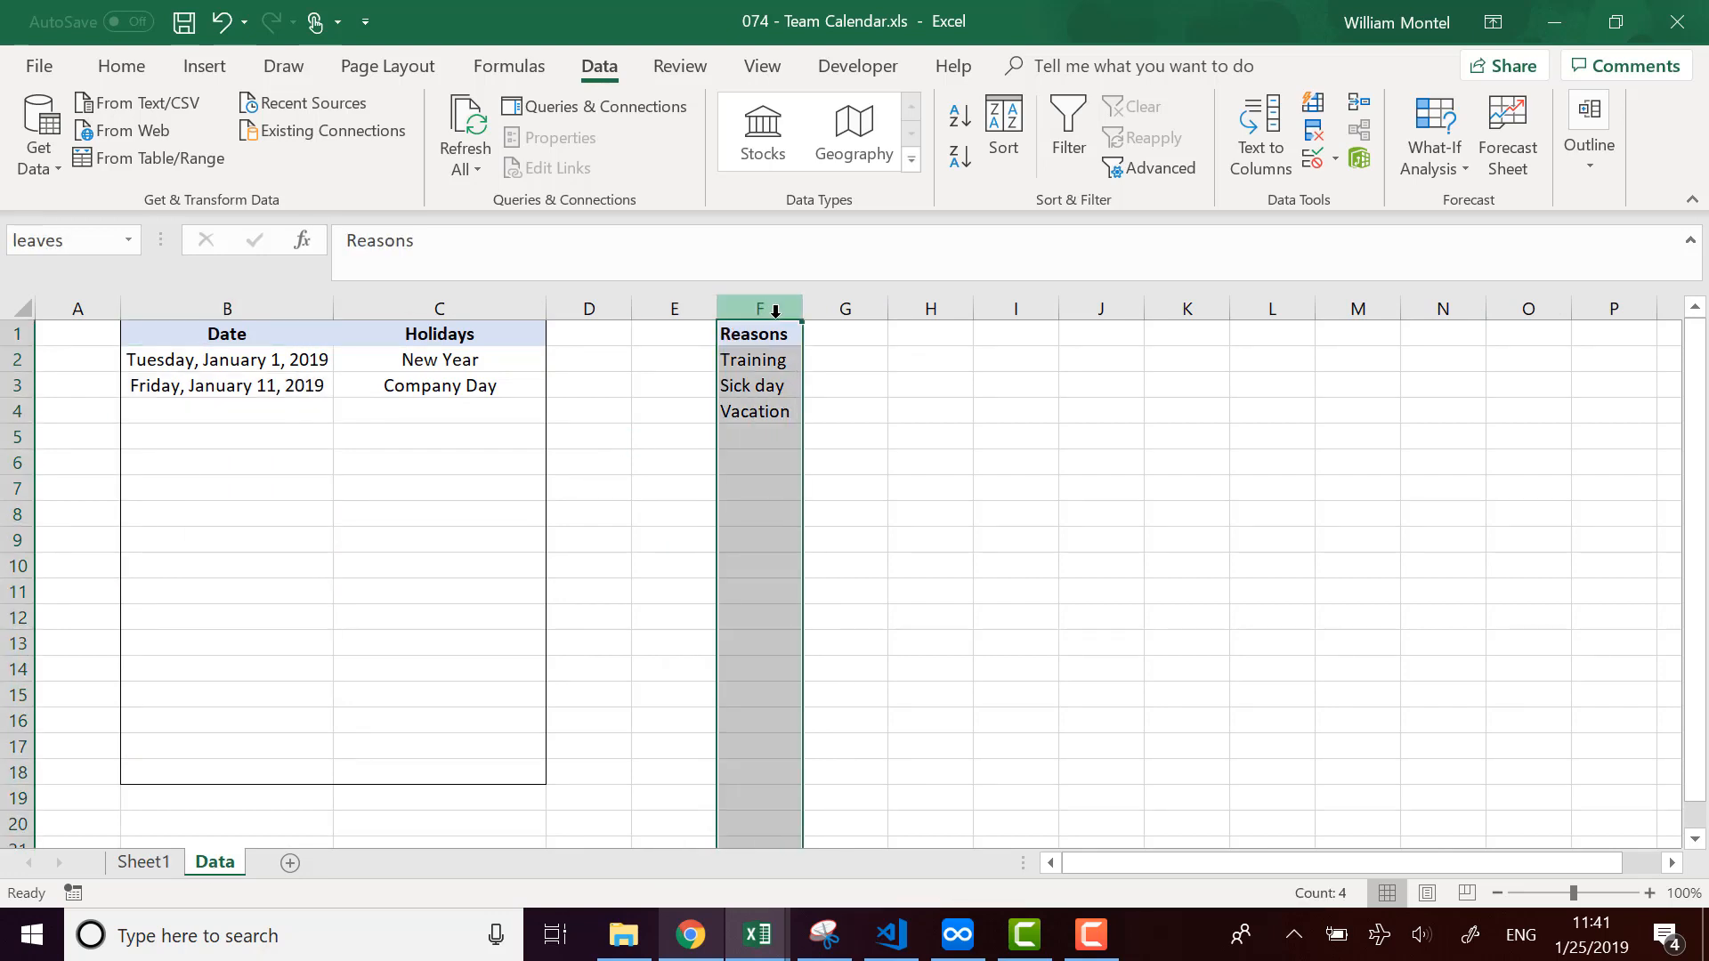
left_click_drag(773, 335, 737, 407)
left_click(49, 241)
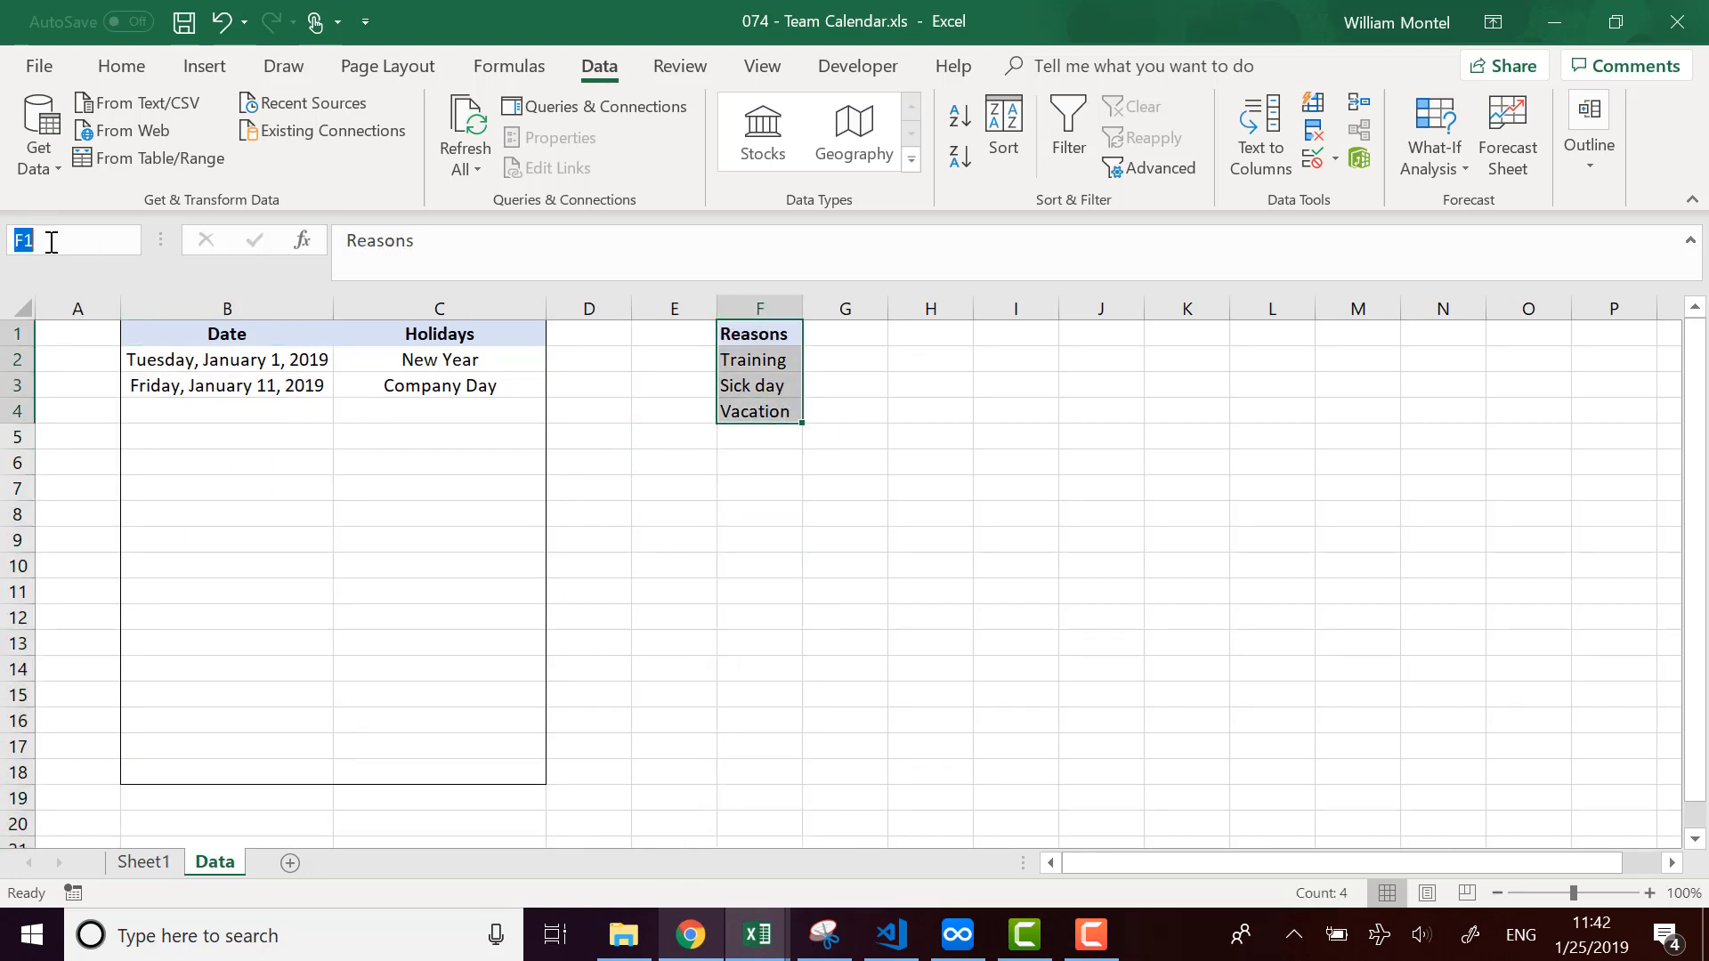
key("BackSpace")
key("Return")
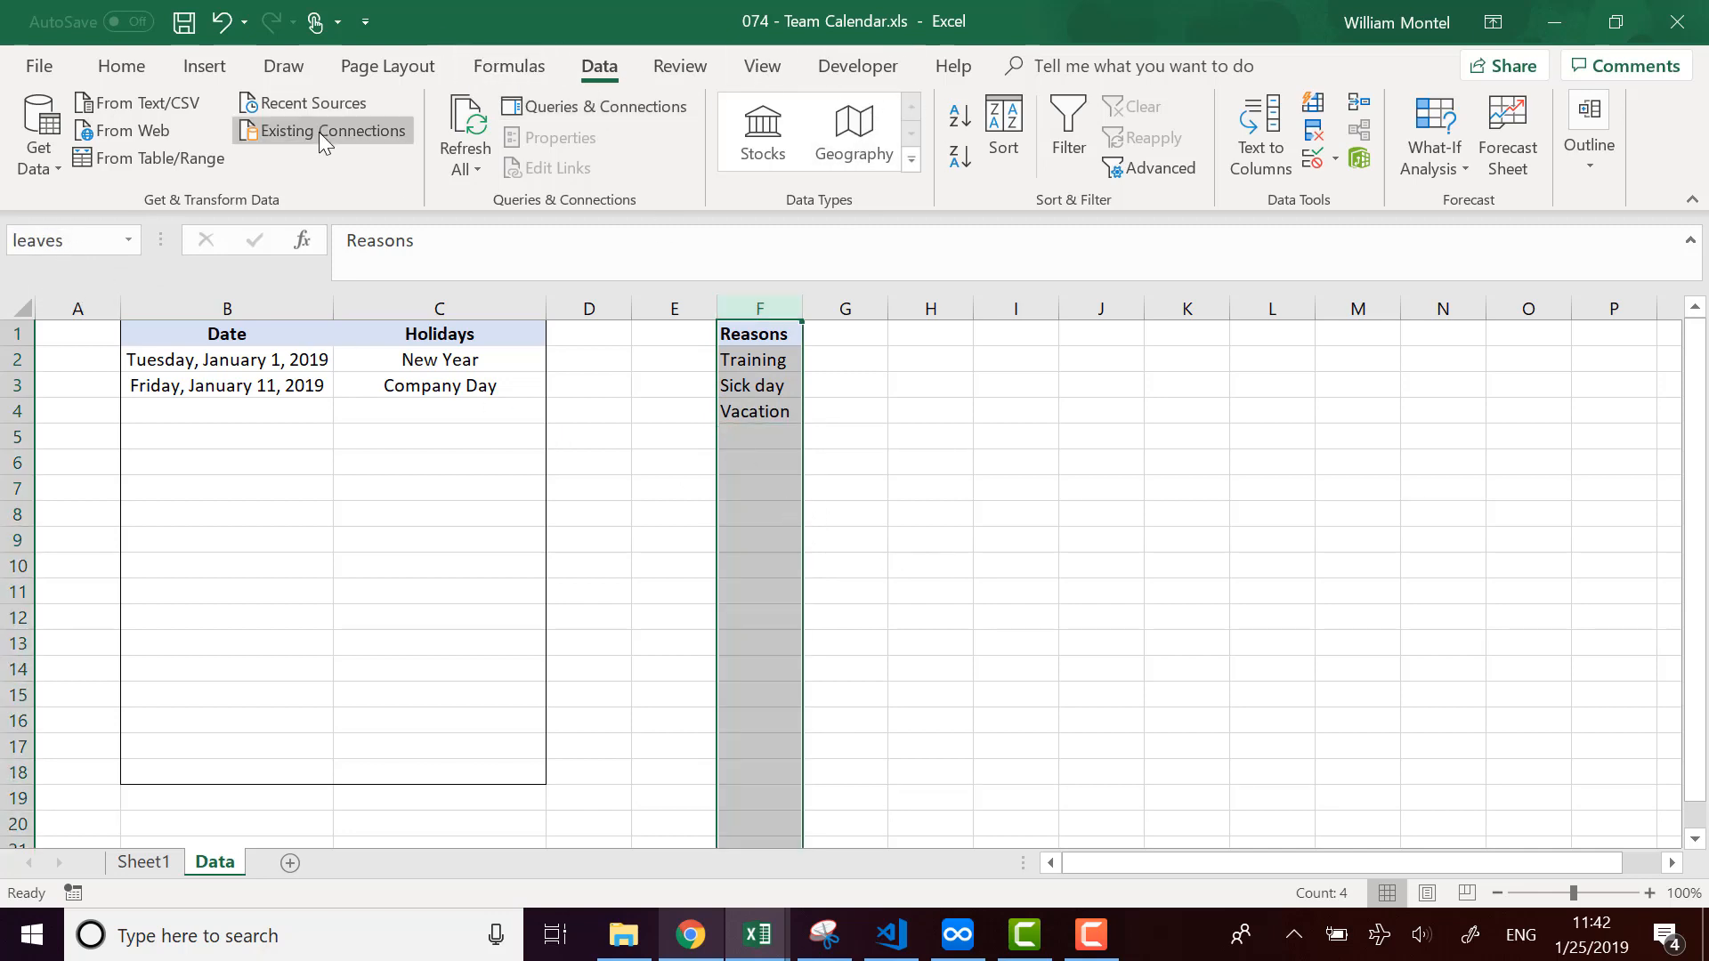
Change the reference of the named range leaves to =Data!$F1:$F6 in the Name Manager.
left_click(125, 70)
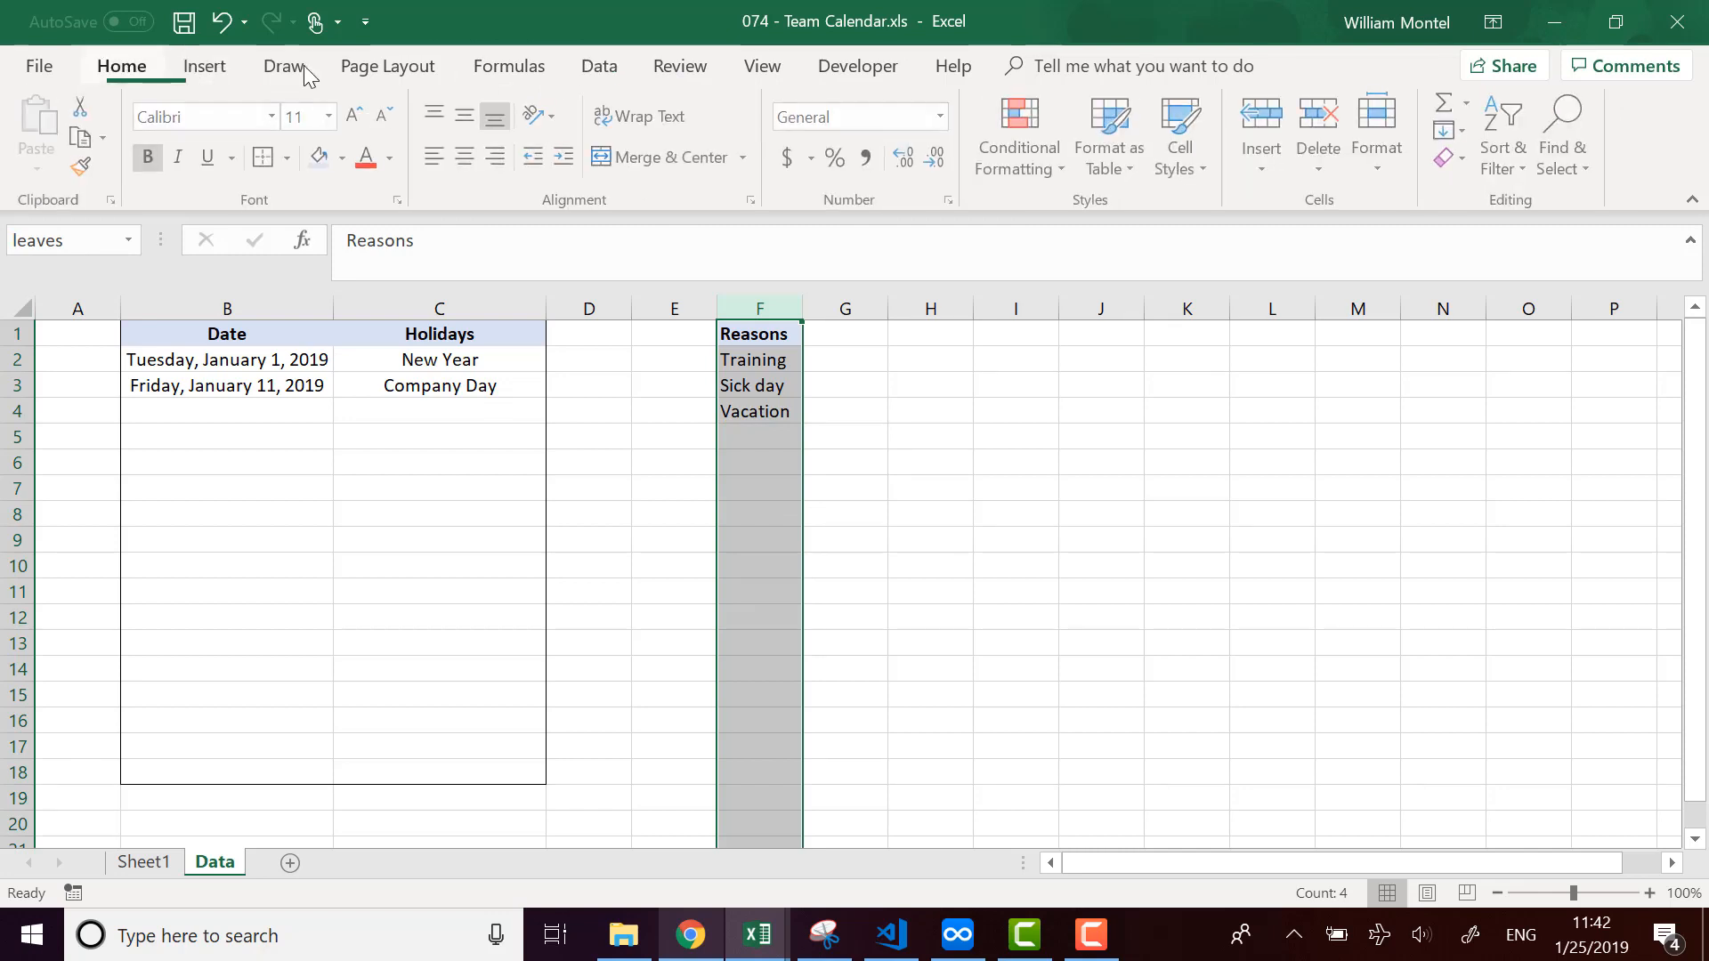
left_click(509, 69)
left_click(776, 134)
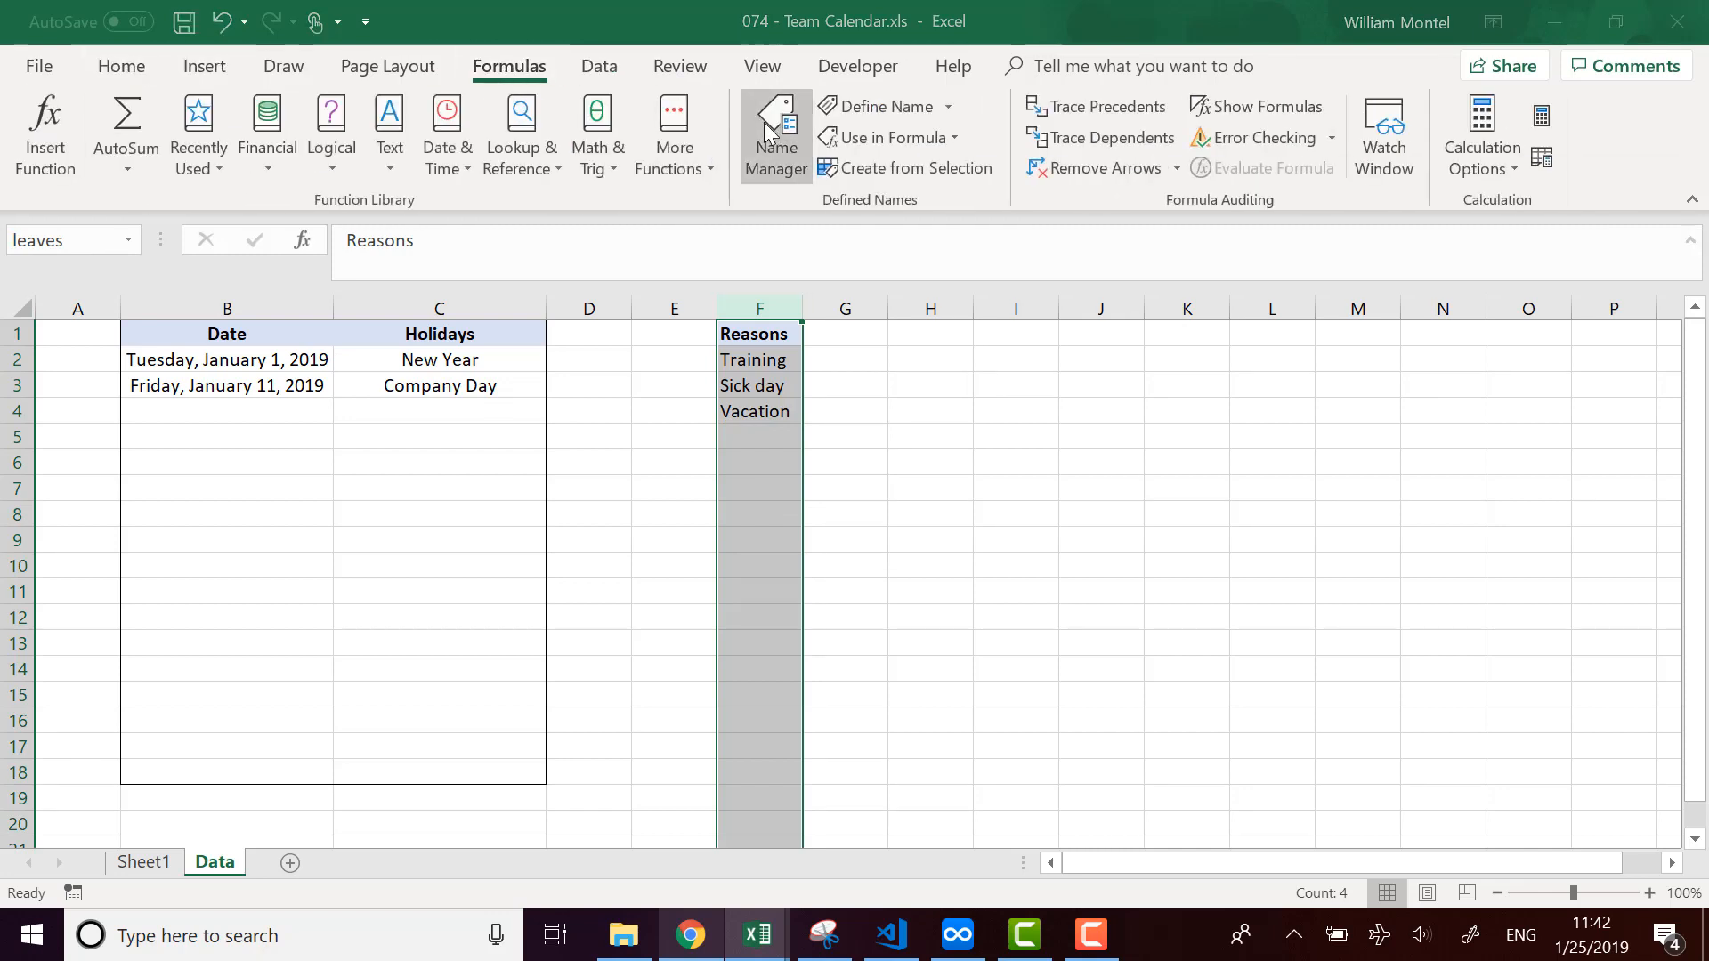
left_click_drag(1165, 185, 810, 208)
left_click(827, 327)
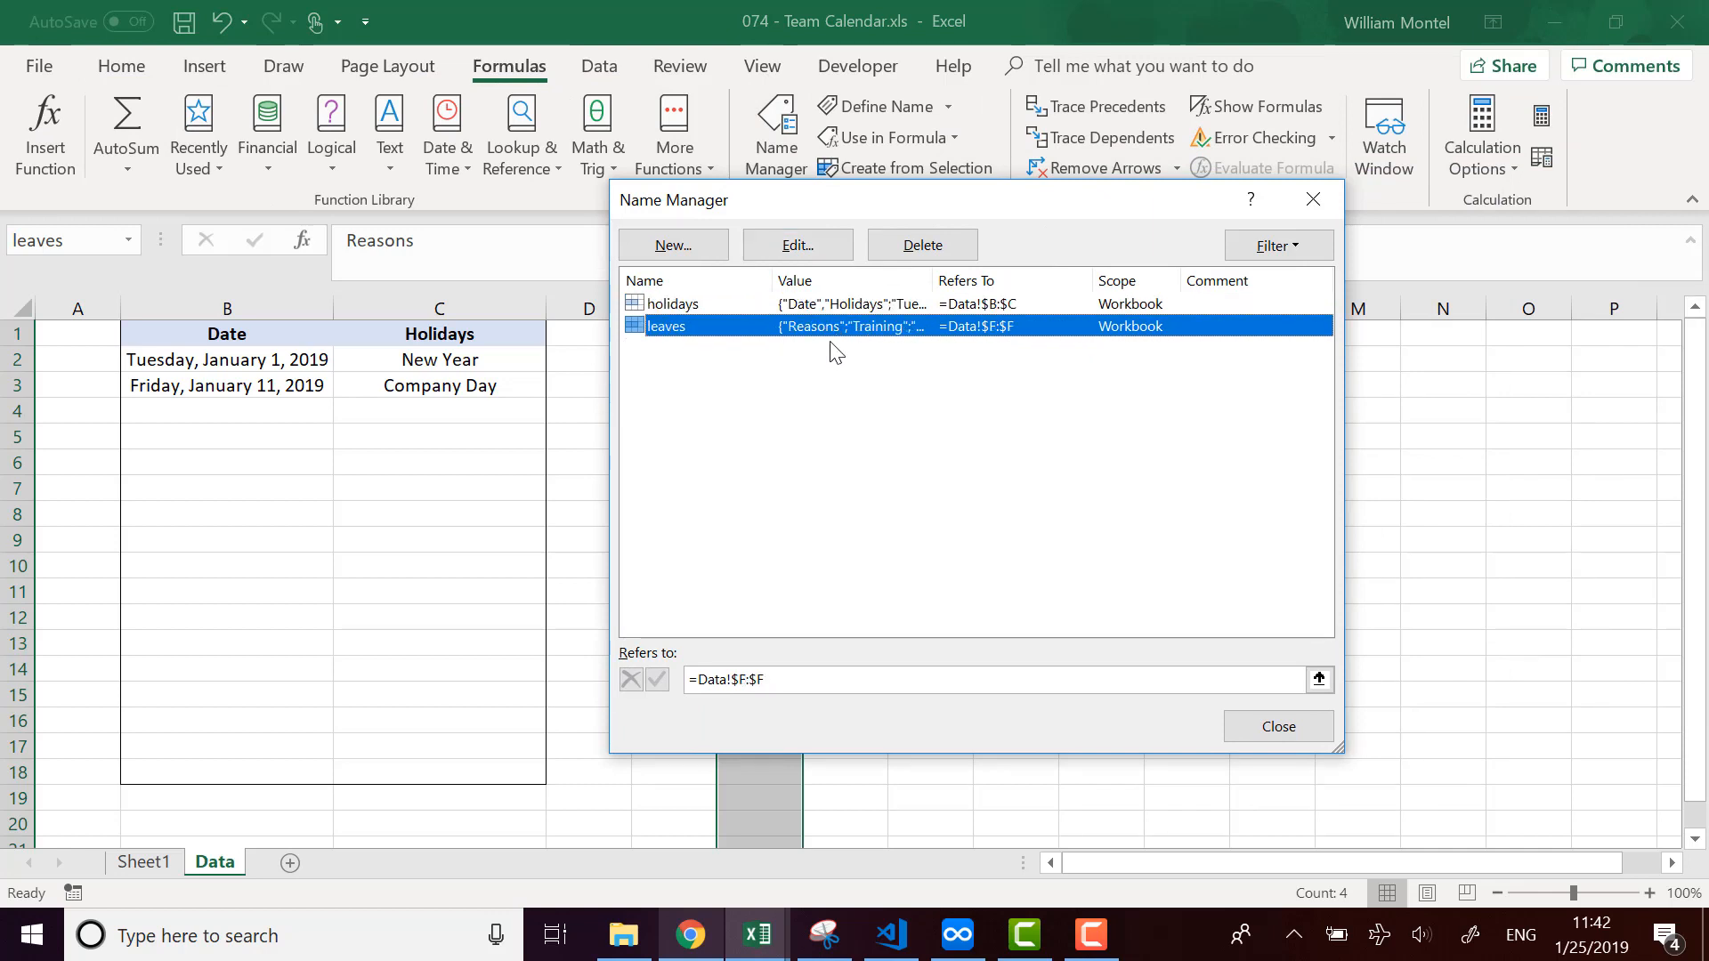
left_click(808, 679)
left_click_drag(993, 201, 1255, 199)
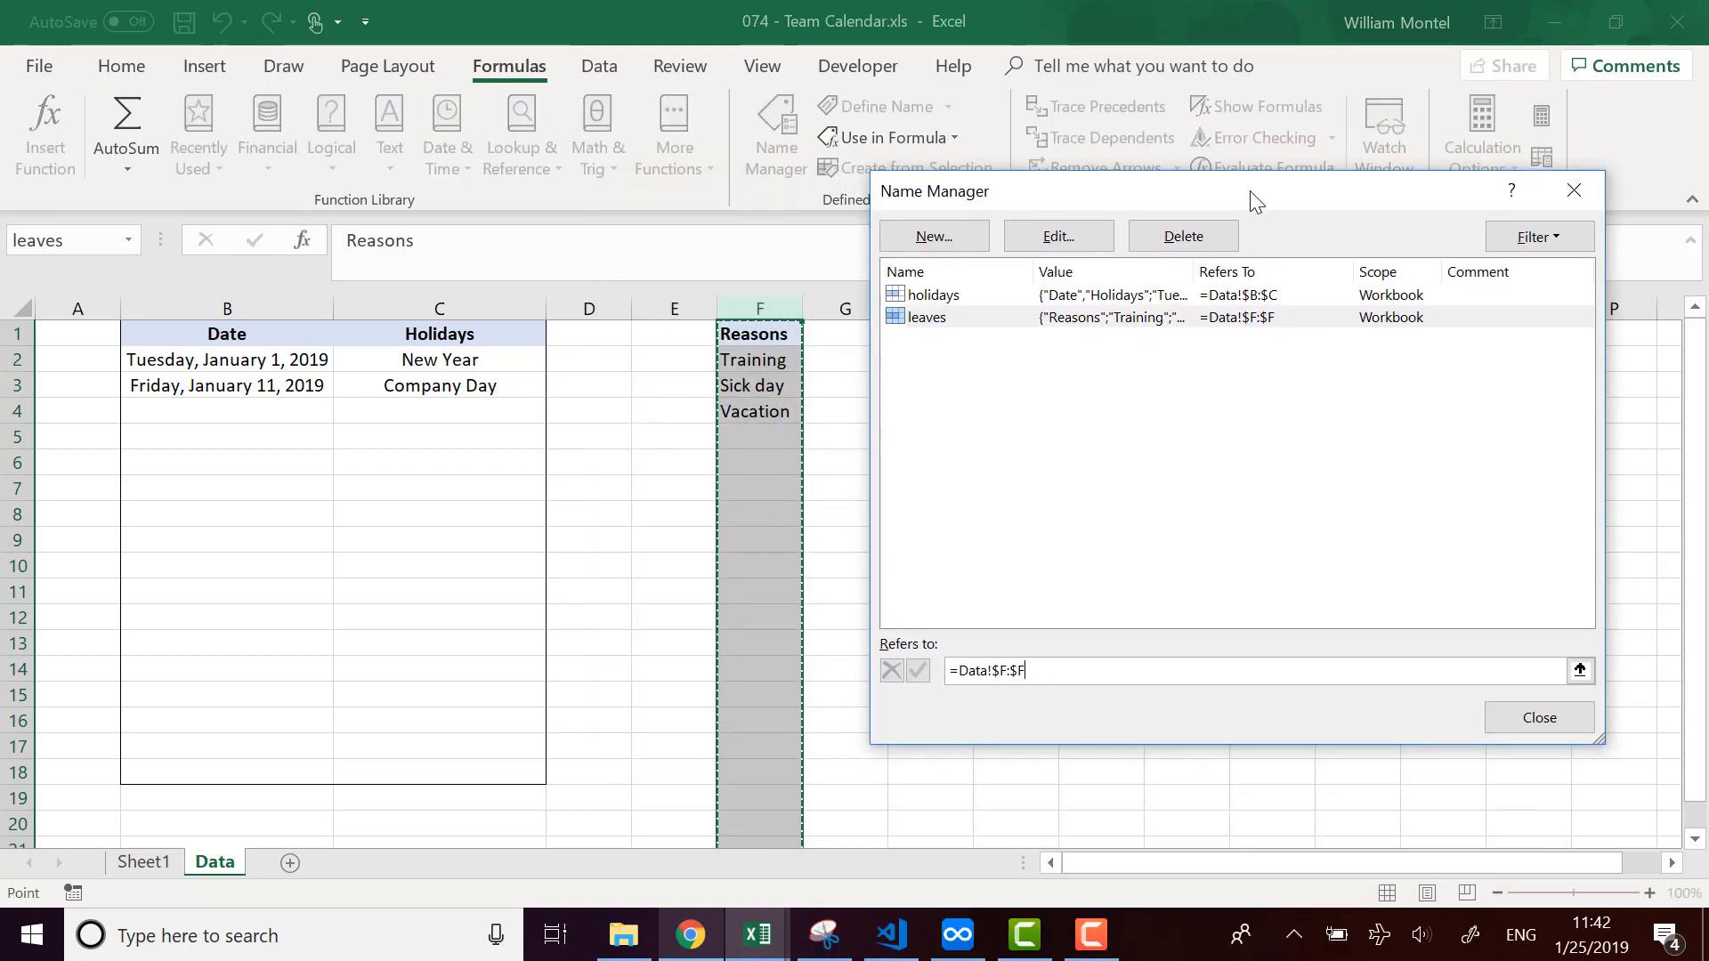
left_click(1010, 669)
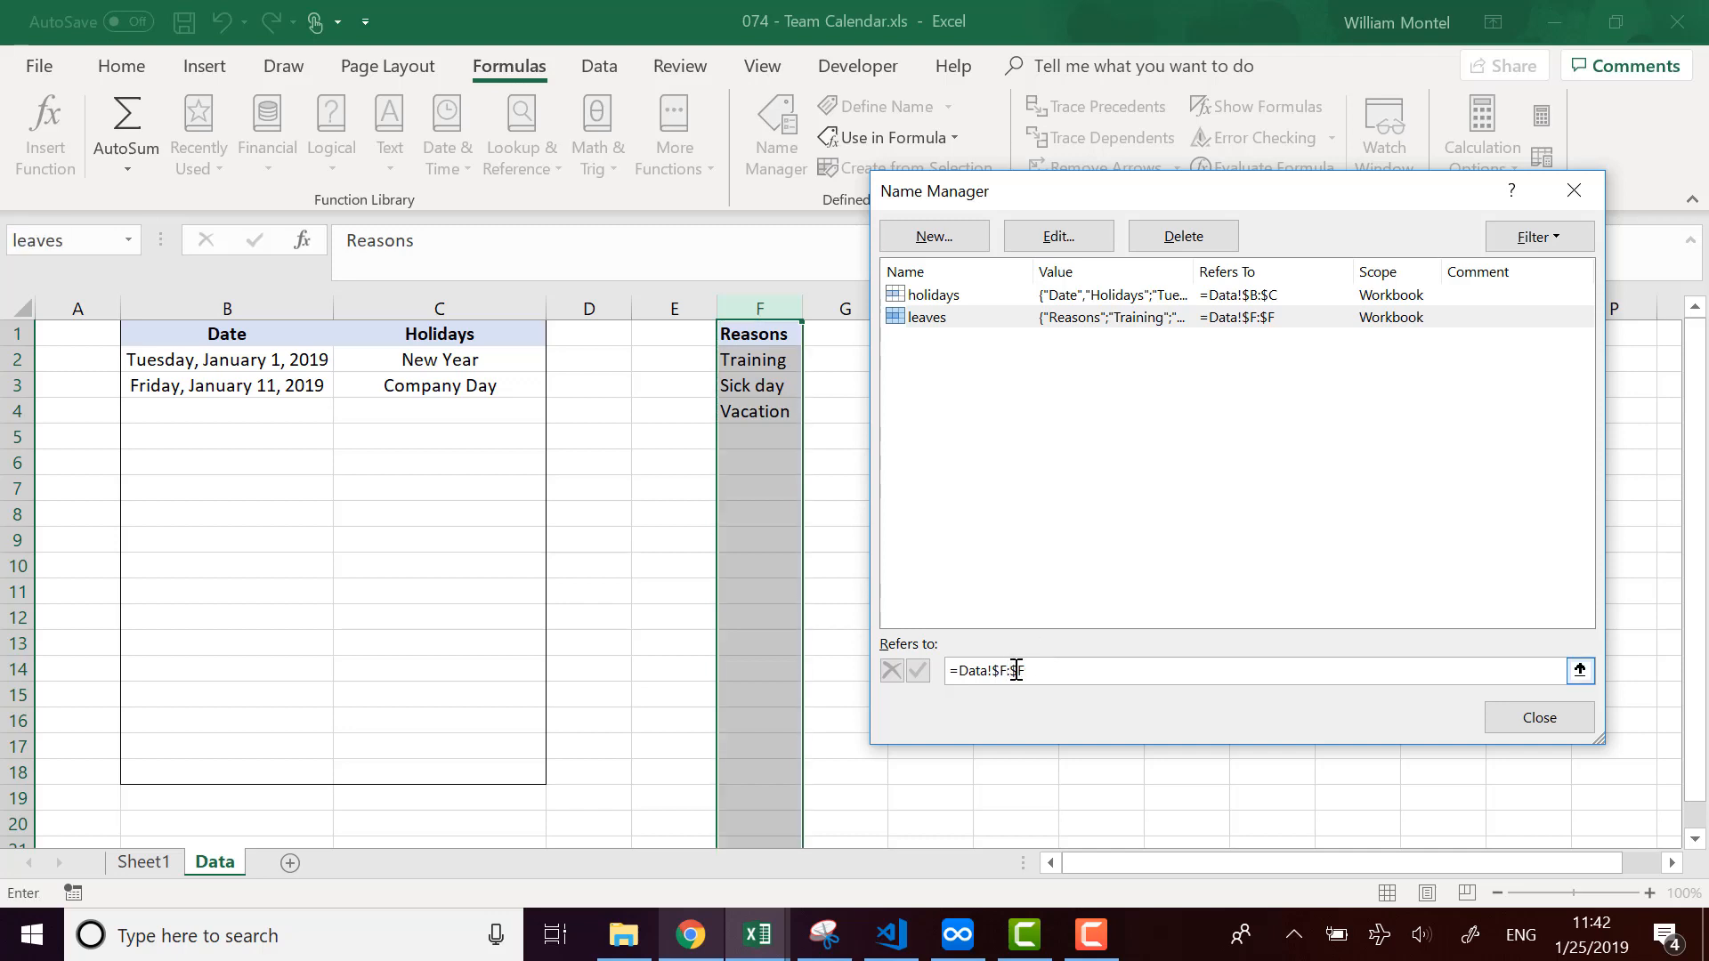
type("1")
key("Return")
left_click(1537, 717)
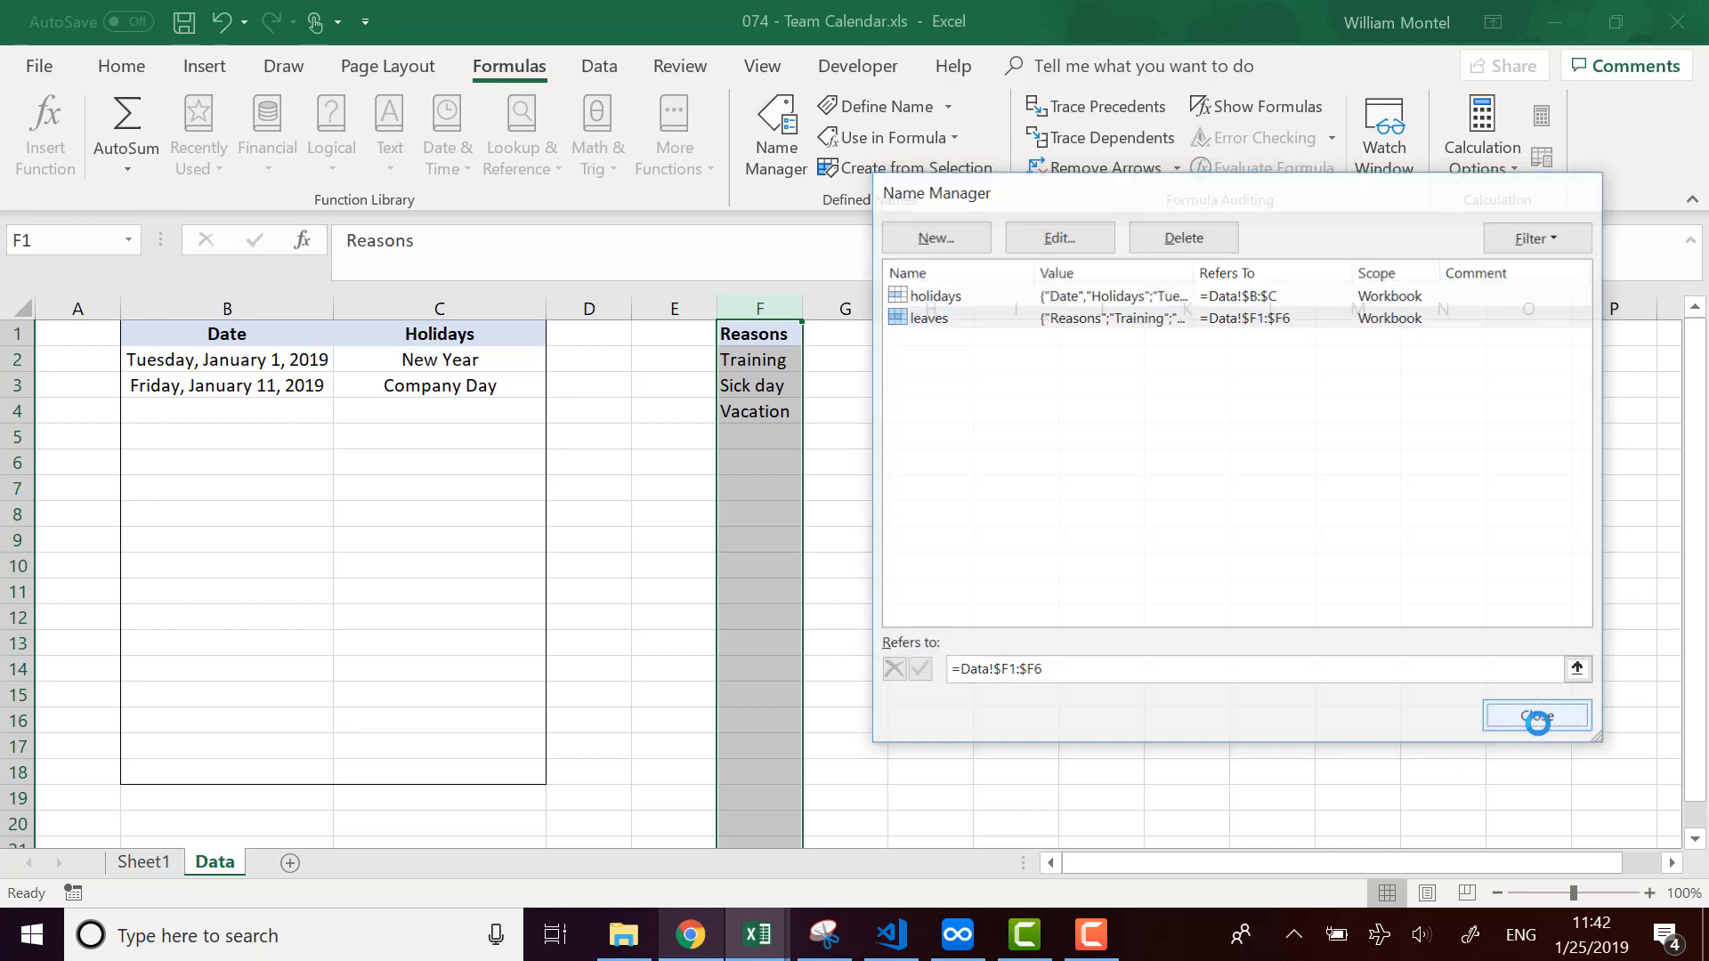
Add an outside border around the reasons range F1:F6 on the Data sheet.
left_click_drag(771, 337, 724, 461)
left_click(121, 66)
left_click(265, 158)
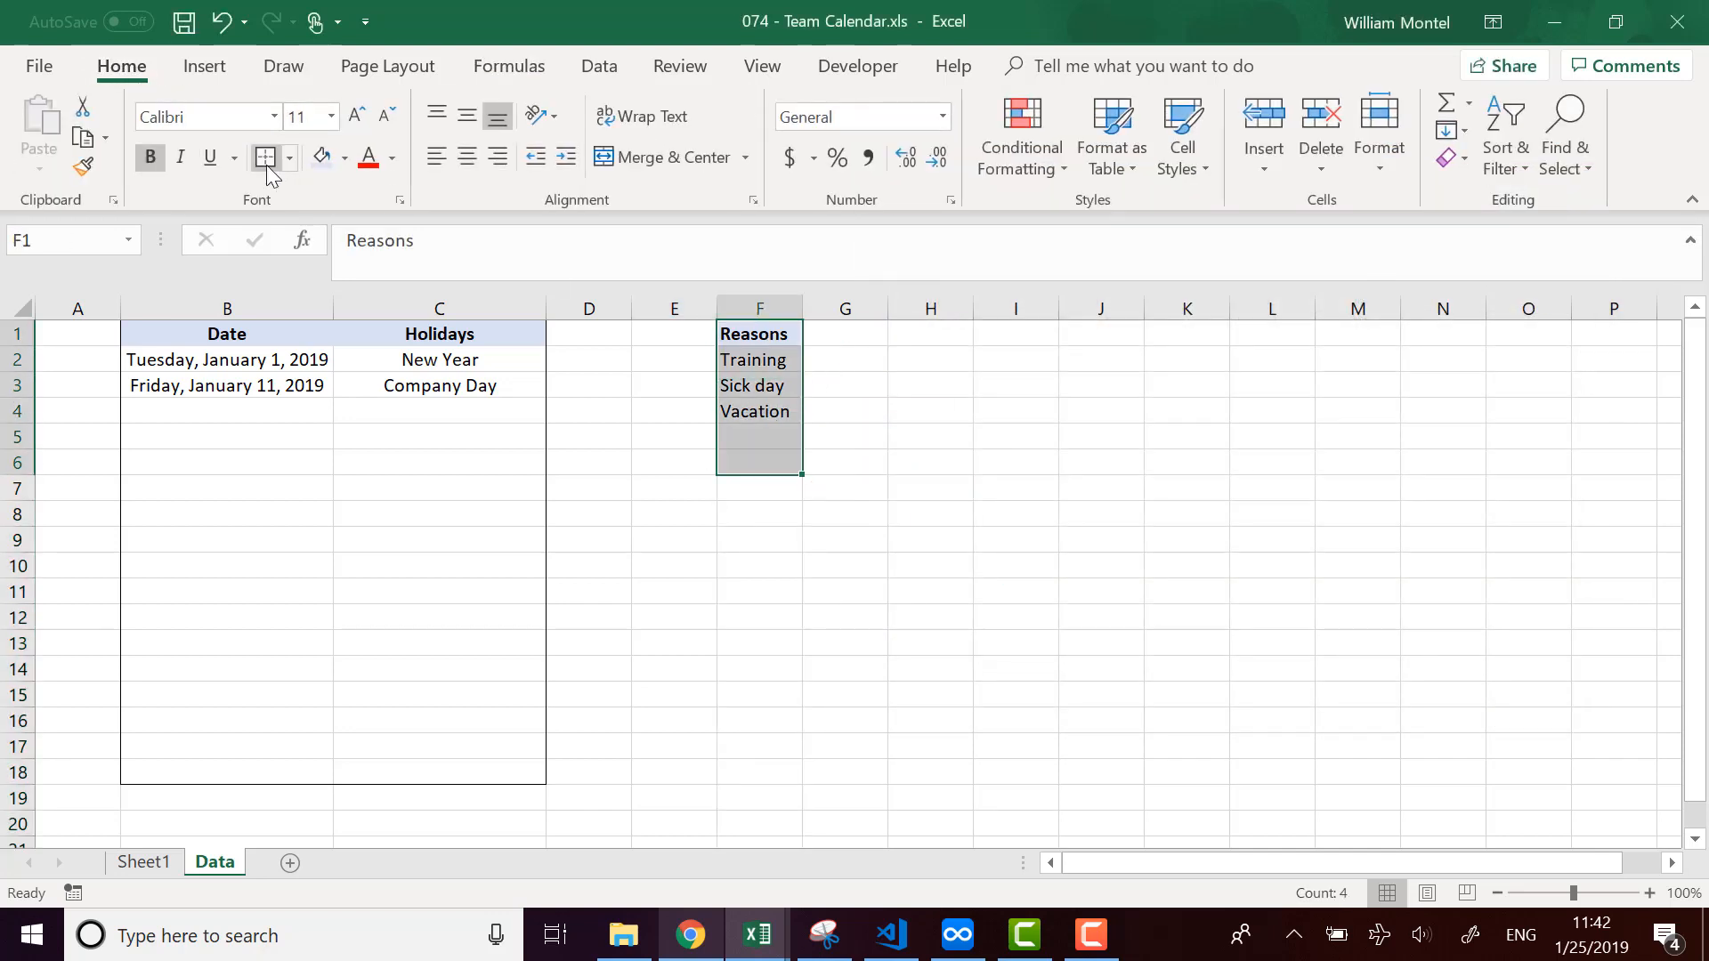
left_click(919, 458)
left_click(755, 765)
Test the dropdown list in B2 of Sheet1 by choosing Vacation, and clear the cell again.
left_click(155, 870)
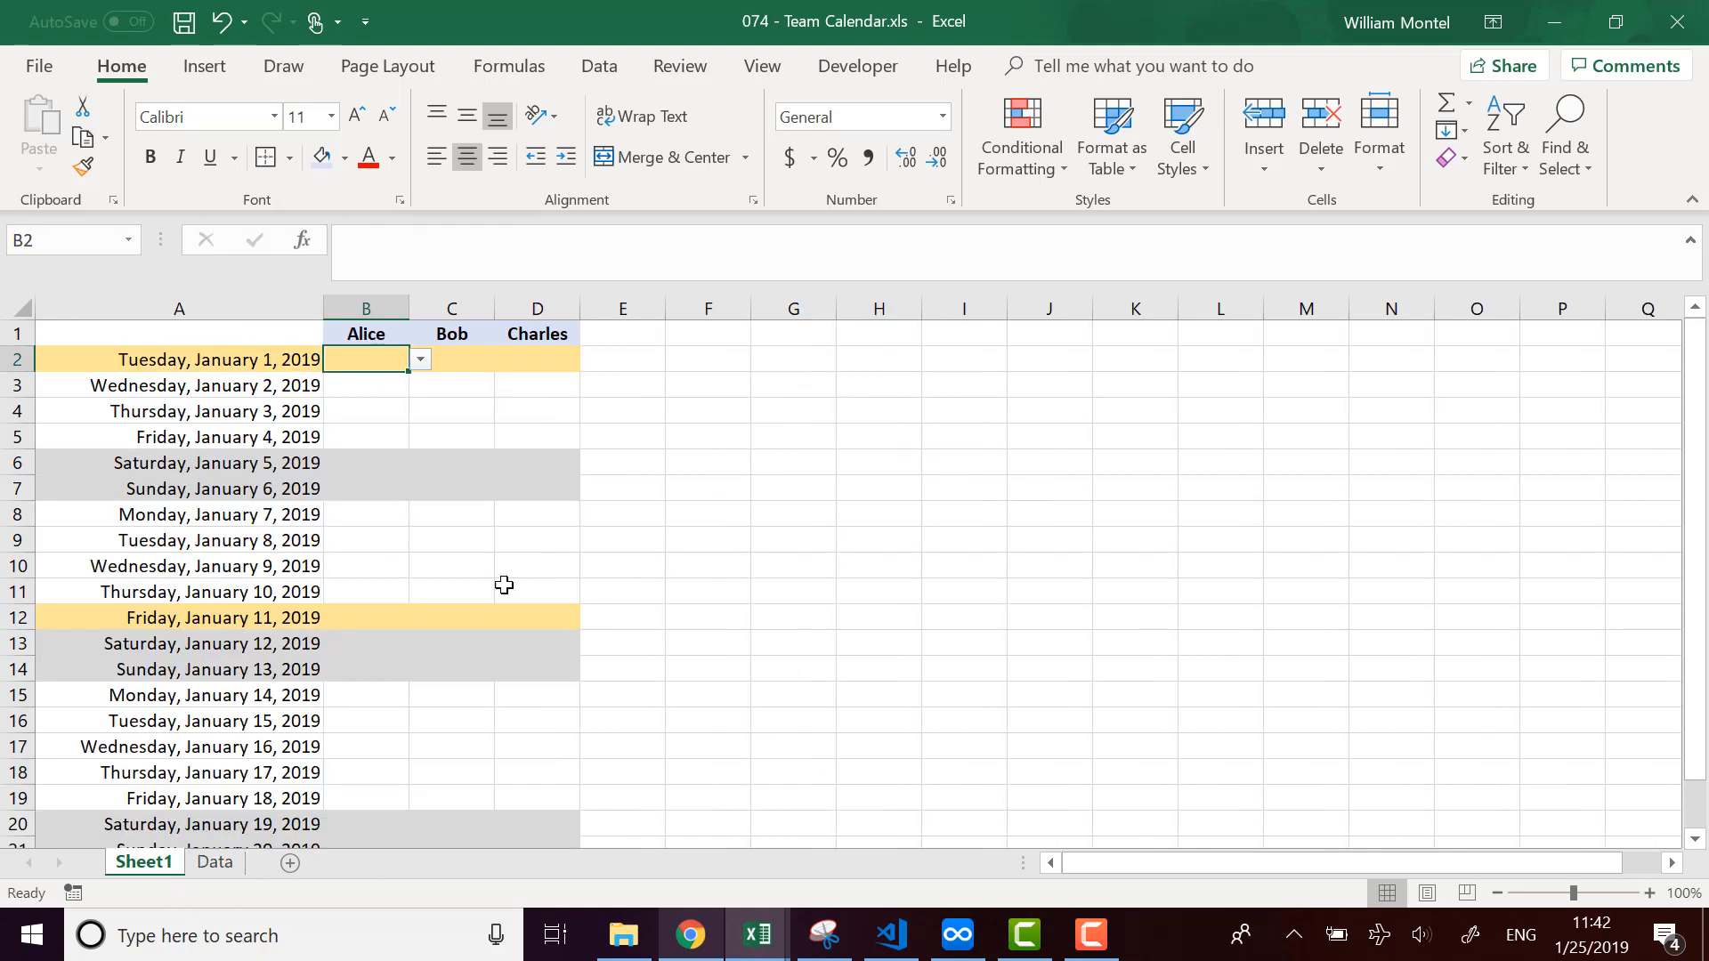
left_click(403, 359)
left_click(419, 359)
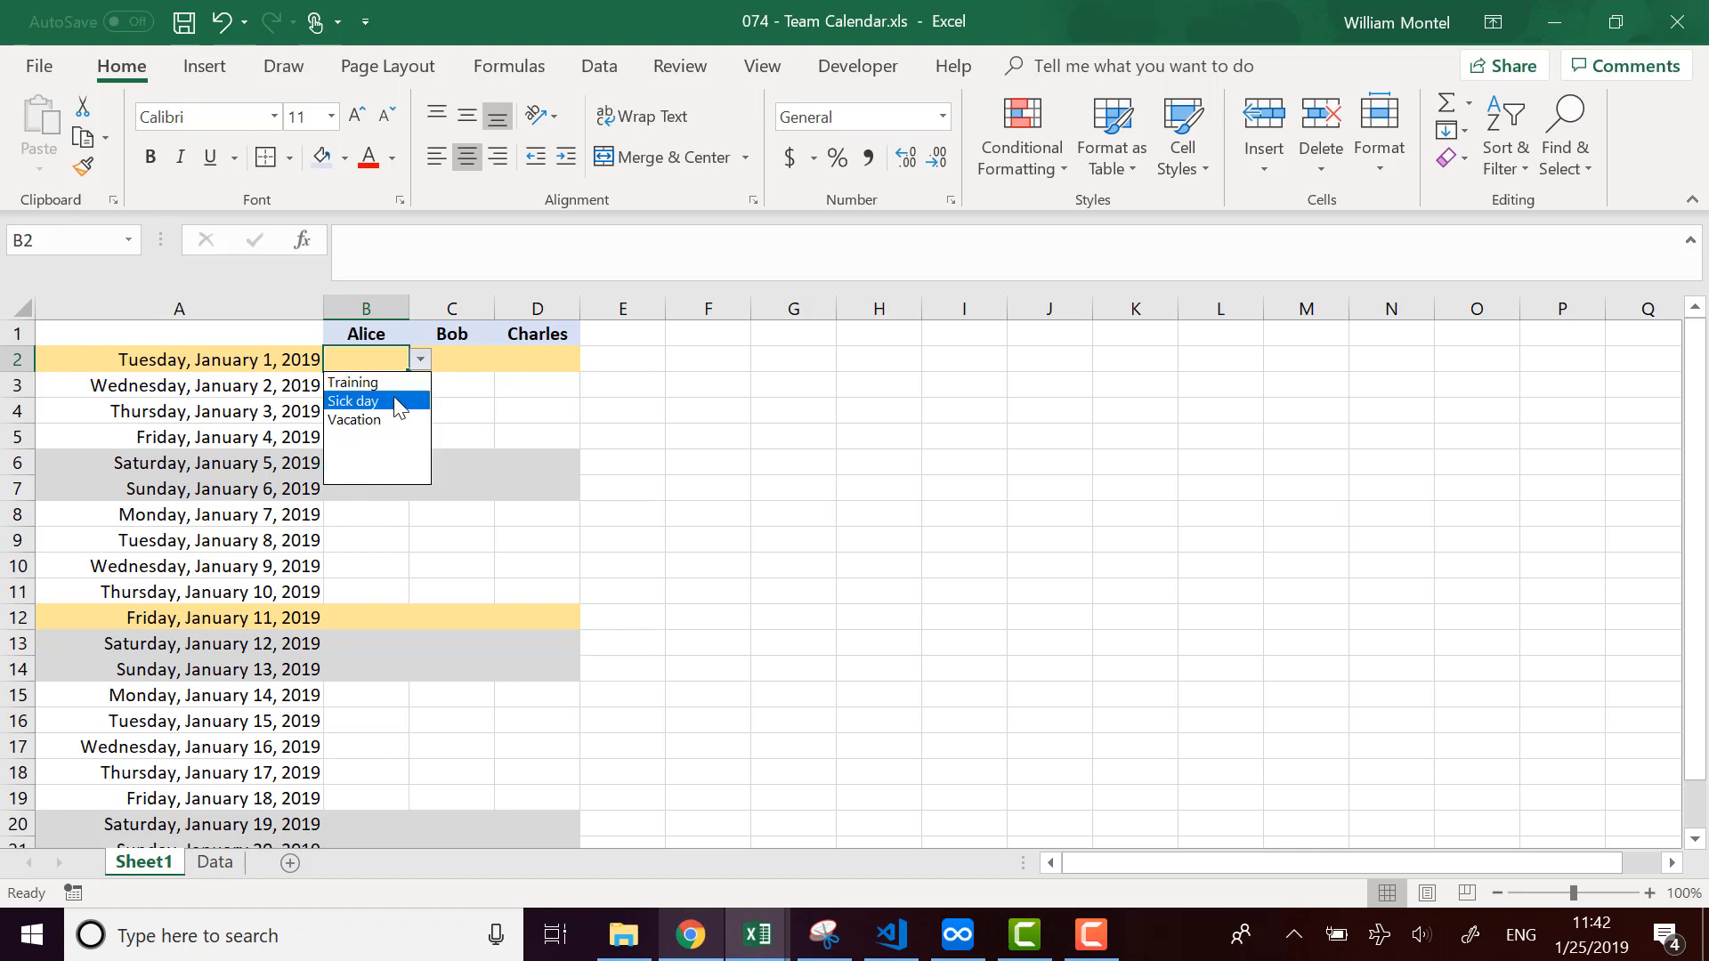
left_click(386, 420)
left_click(709, 434)
left_click(405, 361)
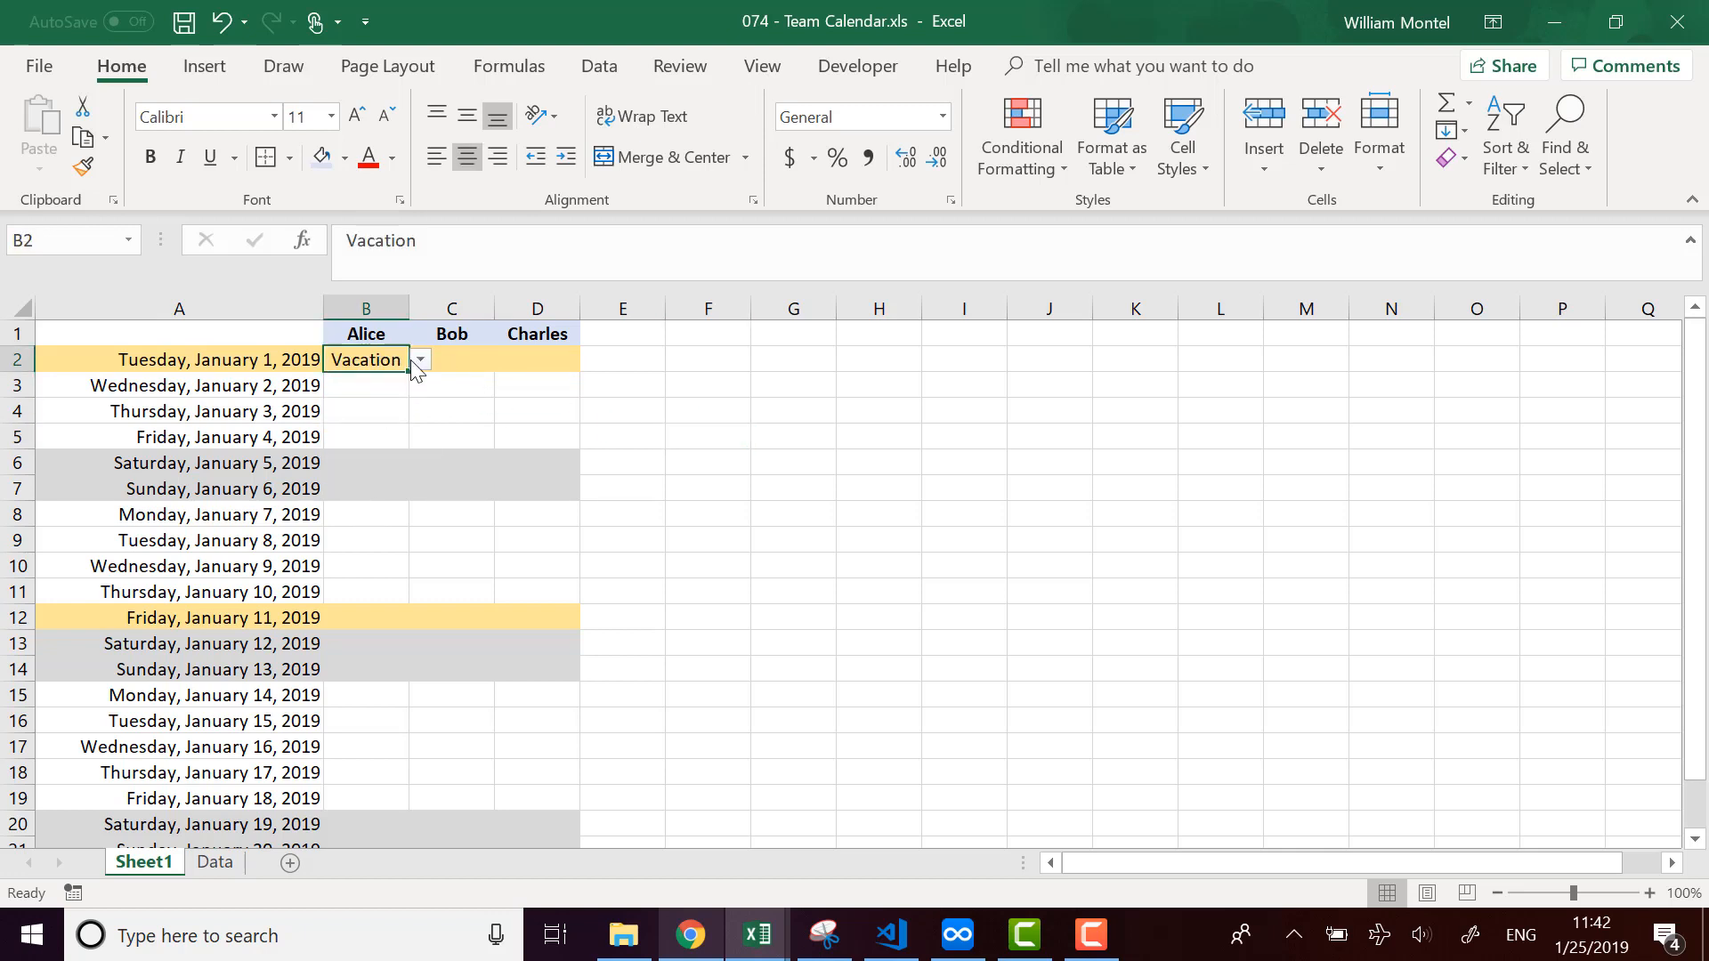
left_click(419, 358)
left_click(387, 417)
key("Delete")
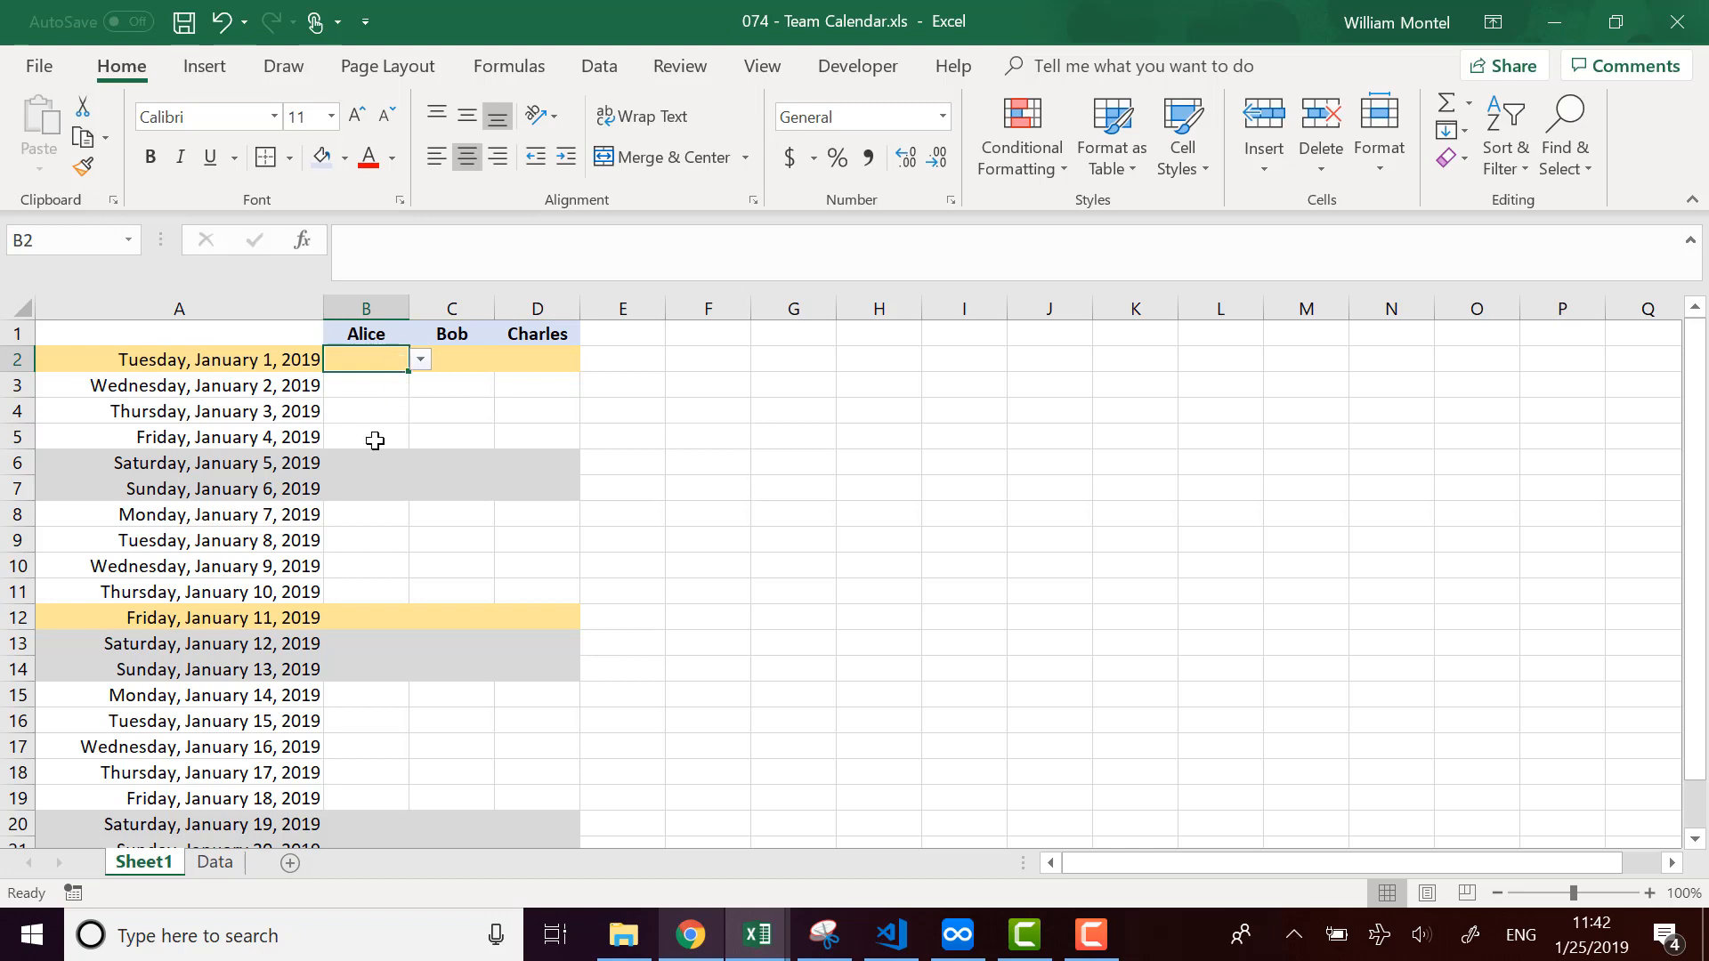
Test the B2 dropdown list with Training and reset the cell using the list's blank entry.
left_click(419, 359)
left_click(387, 383)
left_click(420, 357)
left_click(377, 467)
left_click(444, 533)
Check the absence reasons offered by the dropdown list in C3.
left_click(374, 361)
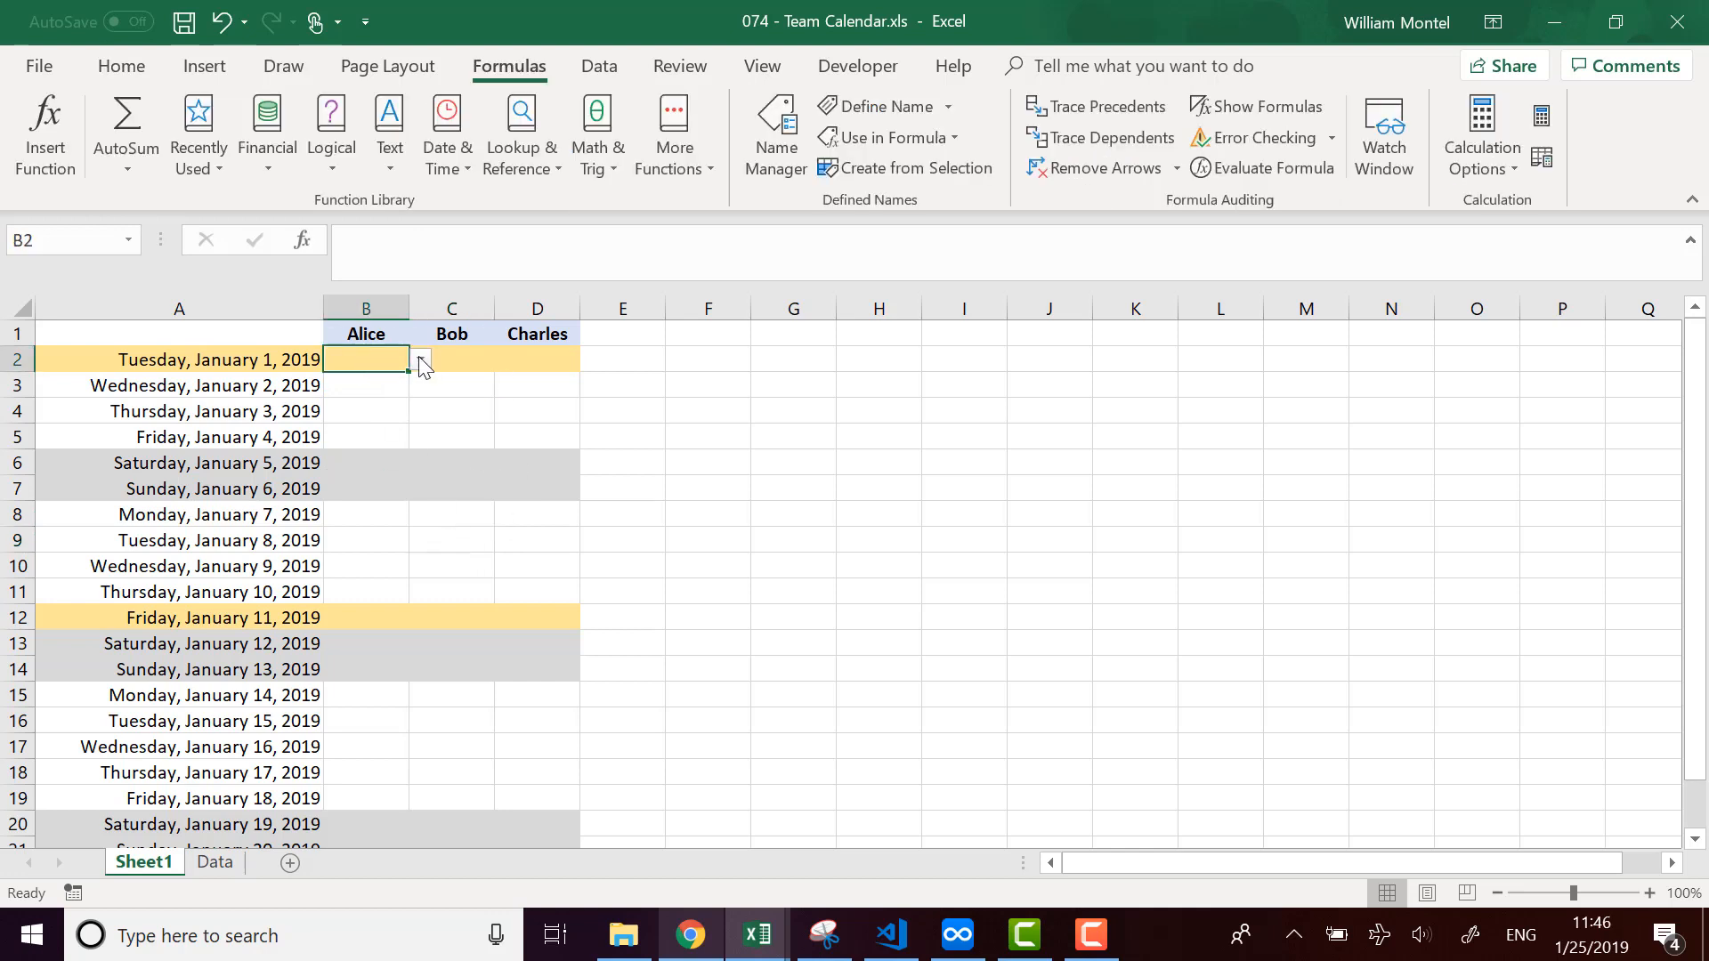
left_click(462, 389)
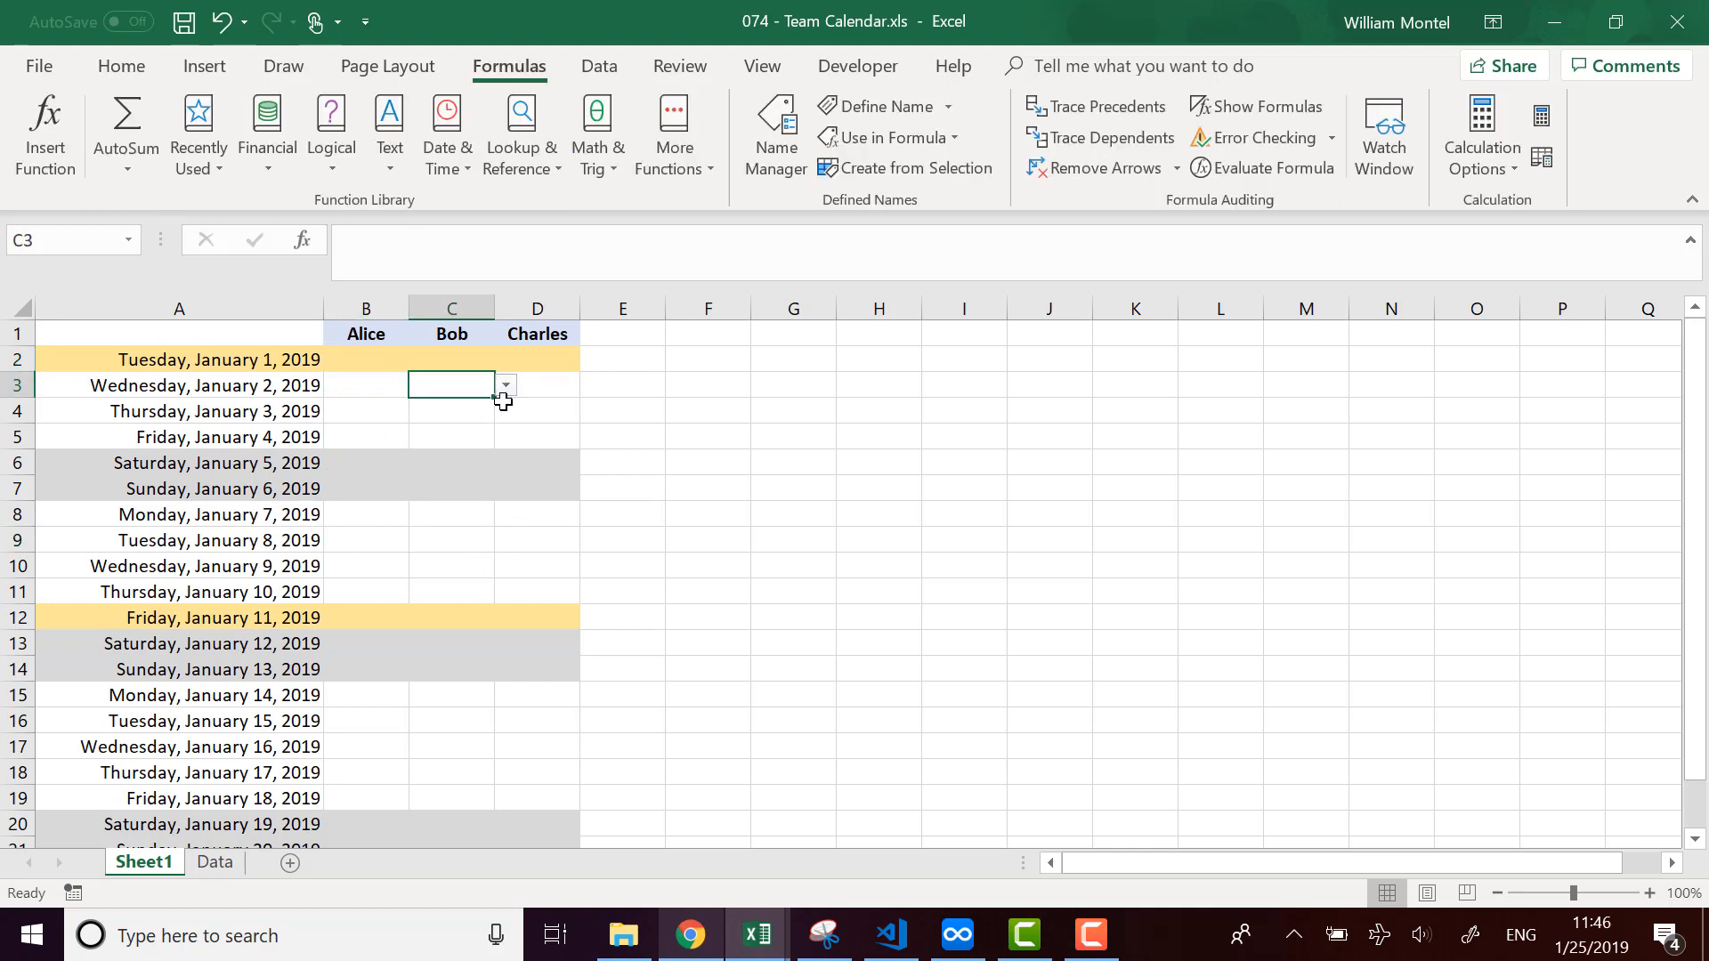
left_click(503, 379)
left_click(461, 382)
left_click(504, 387)
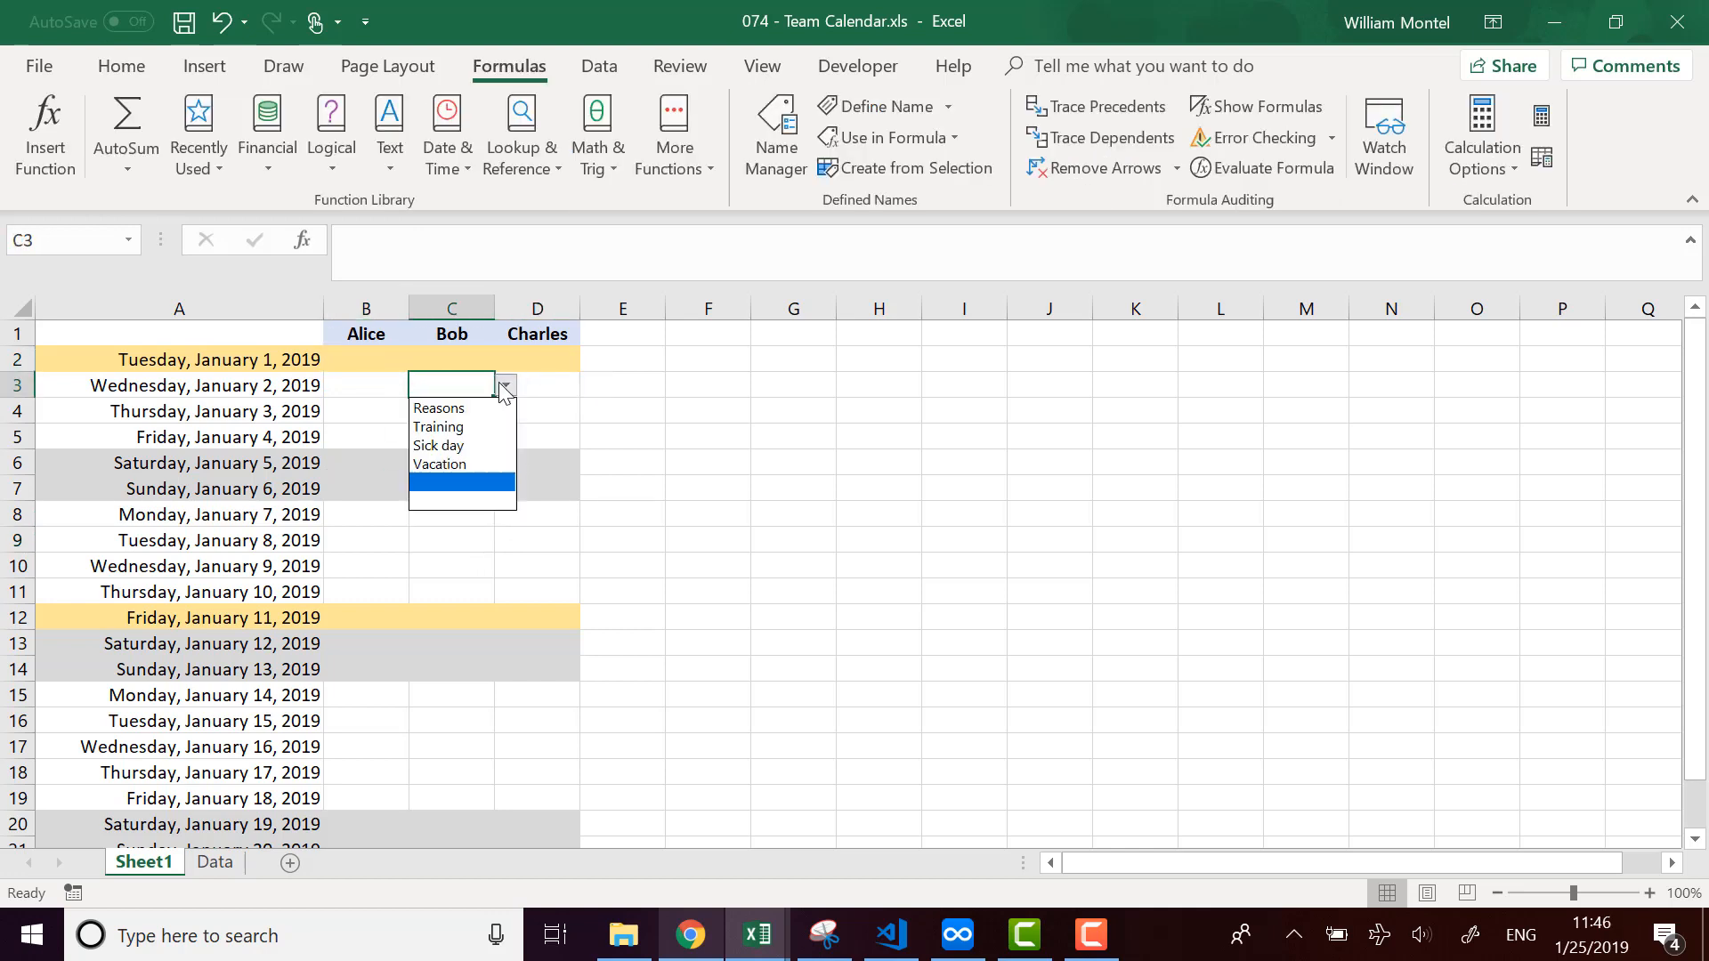
left_click(573, 400)
Choose Sick day as the absence reason in B3 for Wednesday, January 2, 2019.
left_click(343, 383)
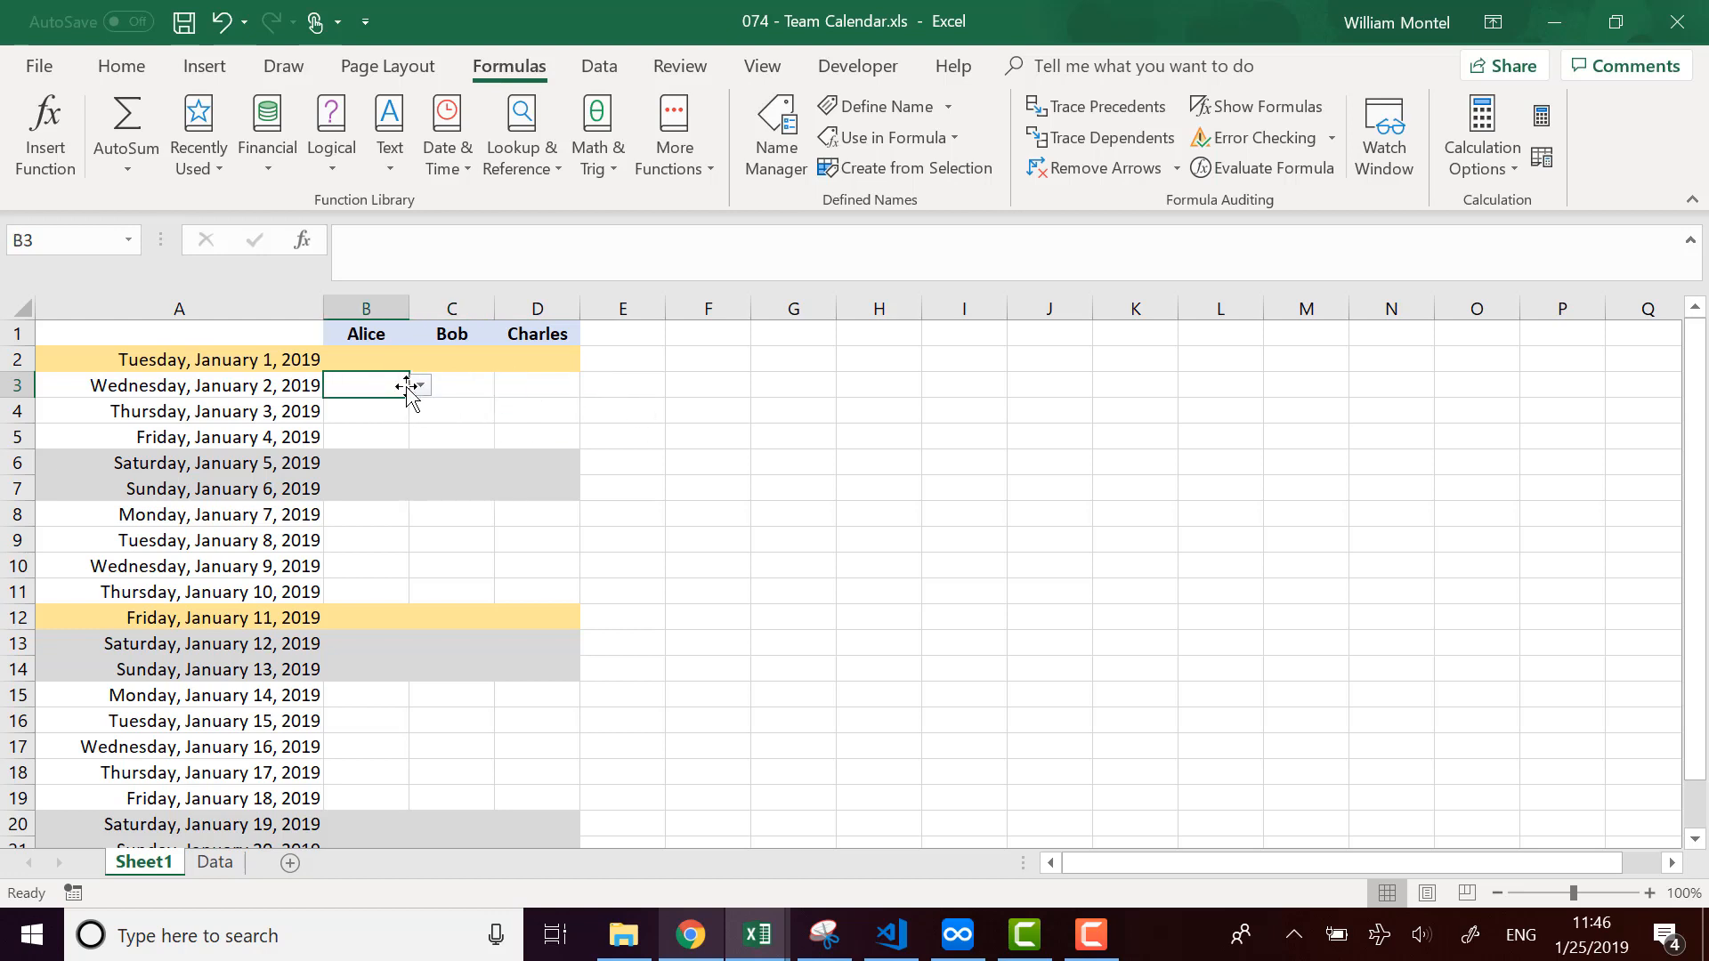
left_click(419, 385)
left_click(384, 446)
Choose Training as the absence reason in C10 for Wednesday, January 9, 2019.
left_click(454, 563)
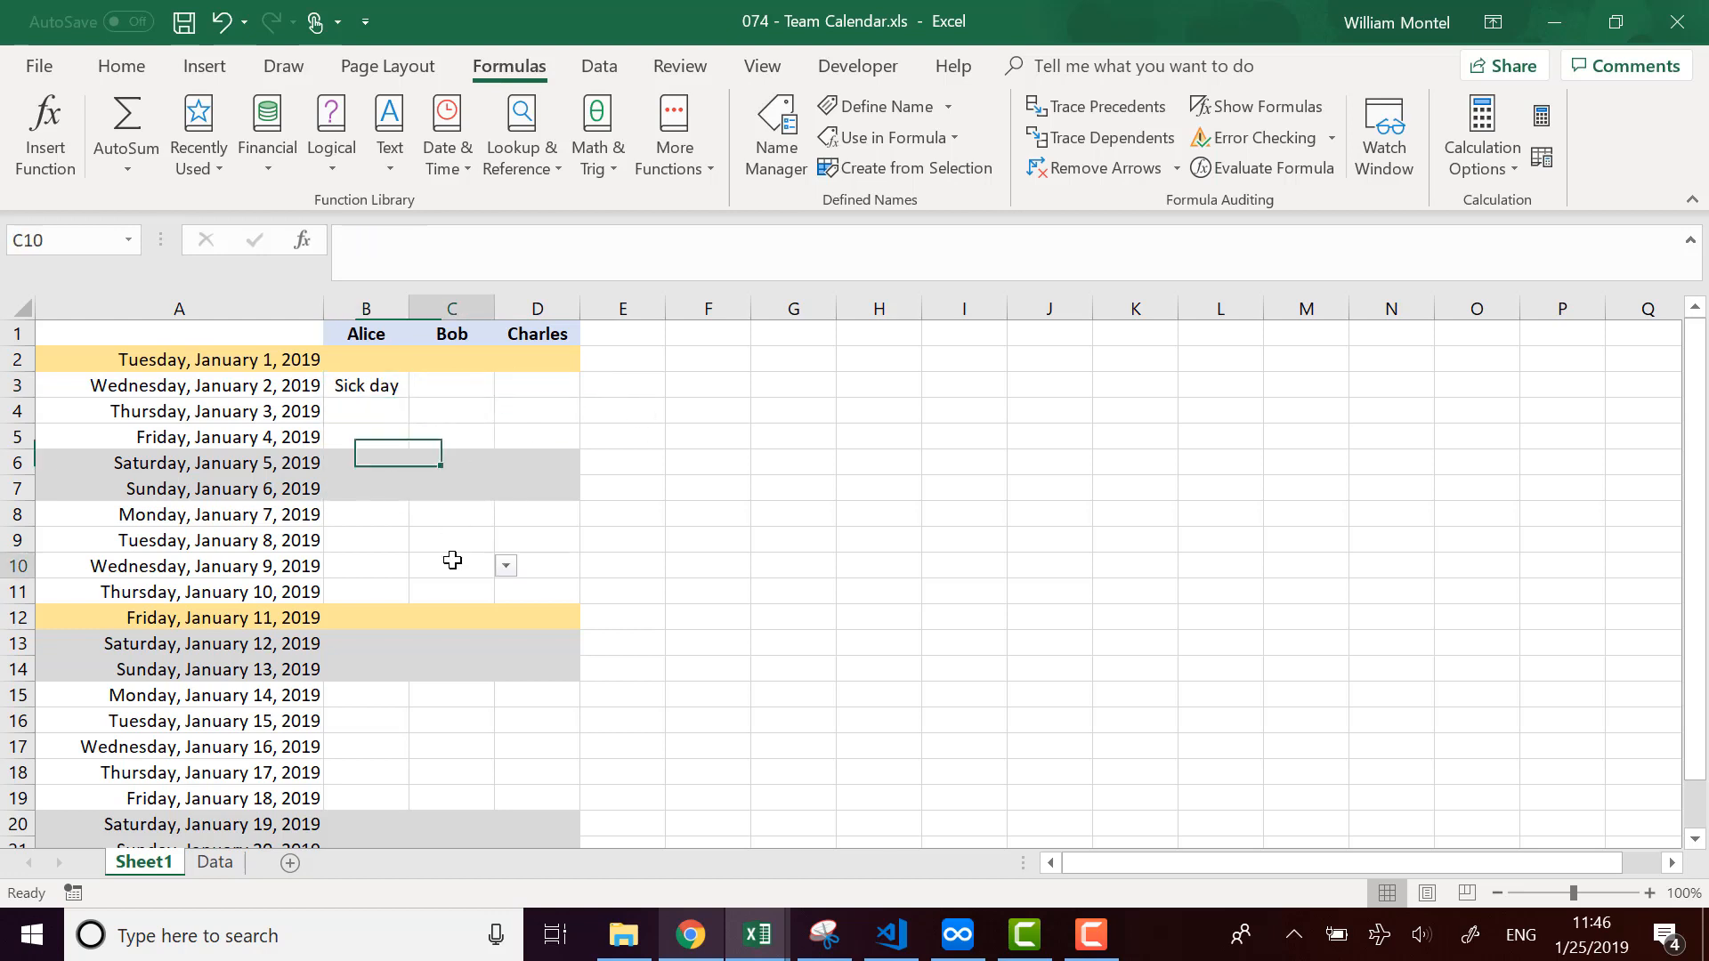
left_click(505, 565)
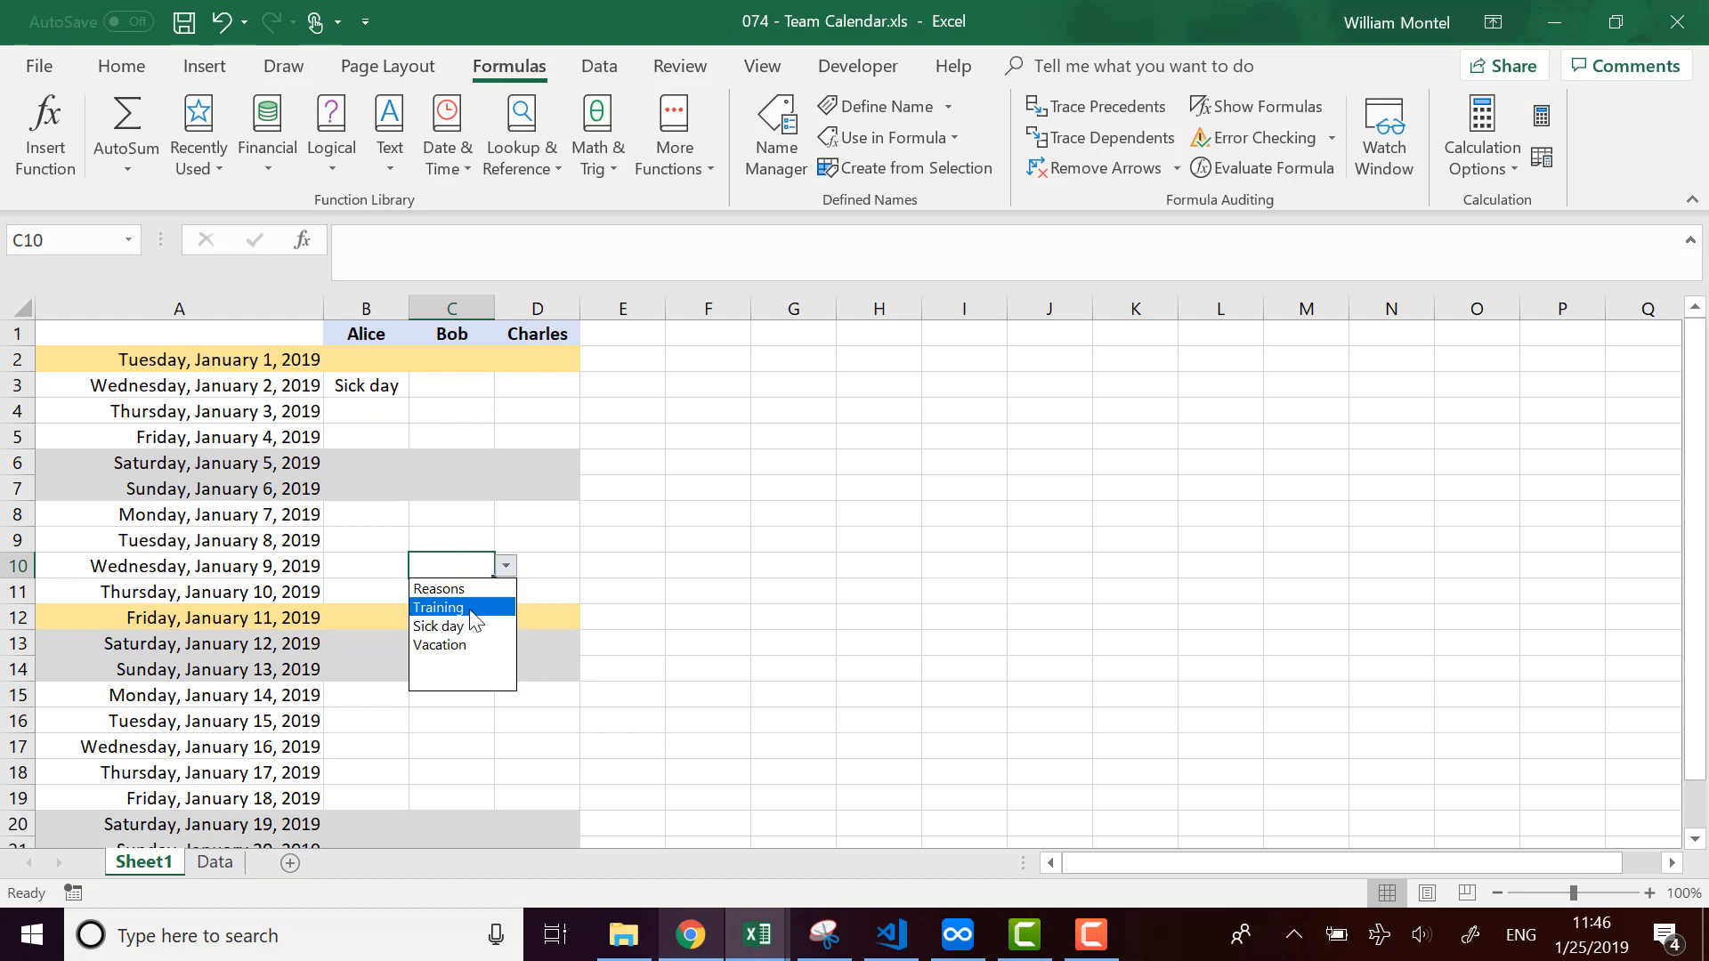
left_click(476, 608)
scroll(547, 625, "down", 1)
scroll(543, 628, "up", 1)
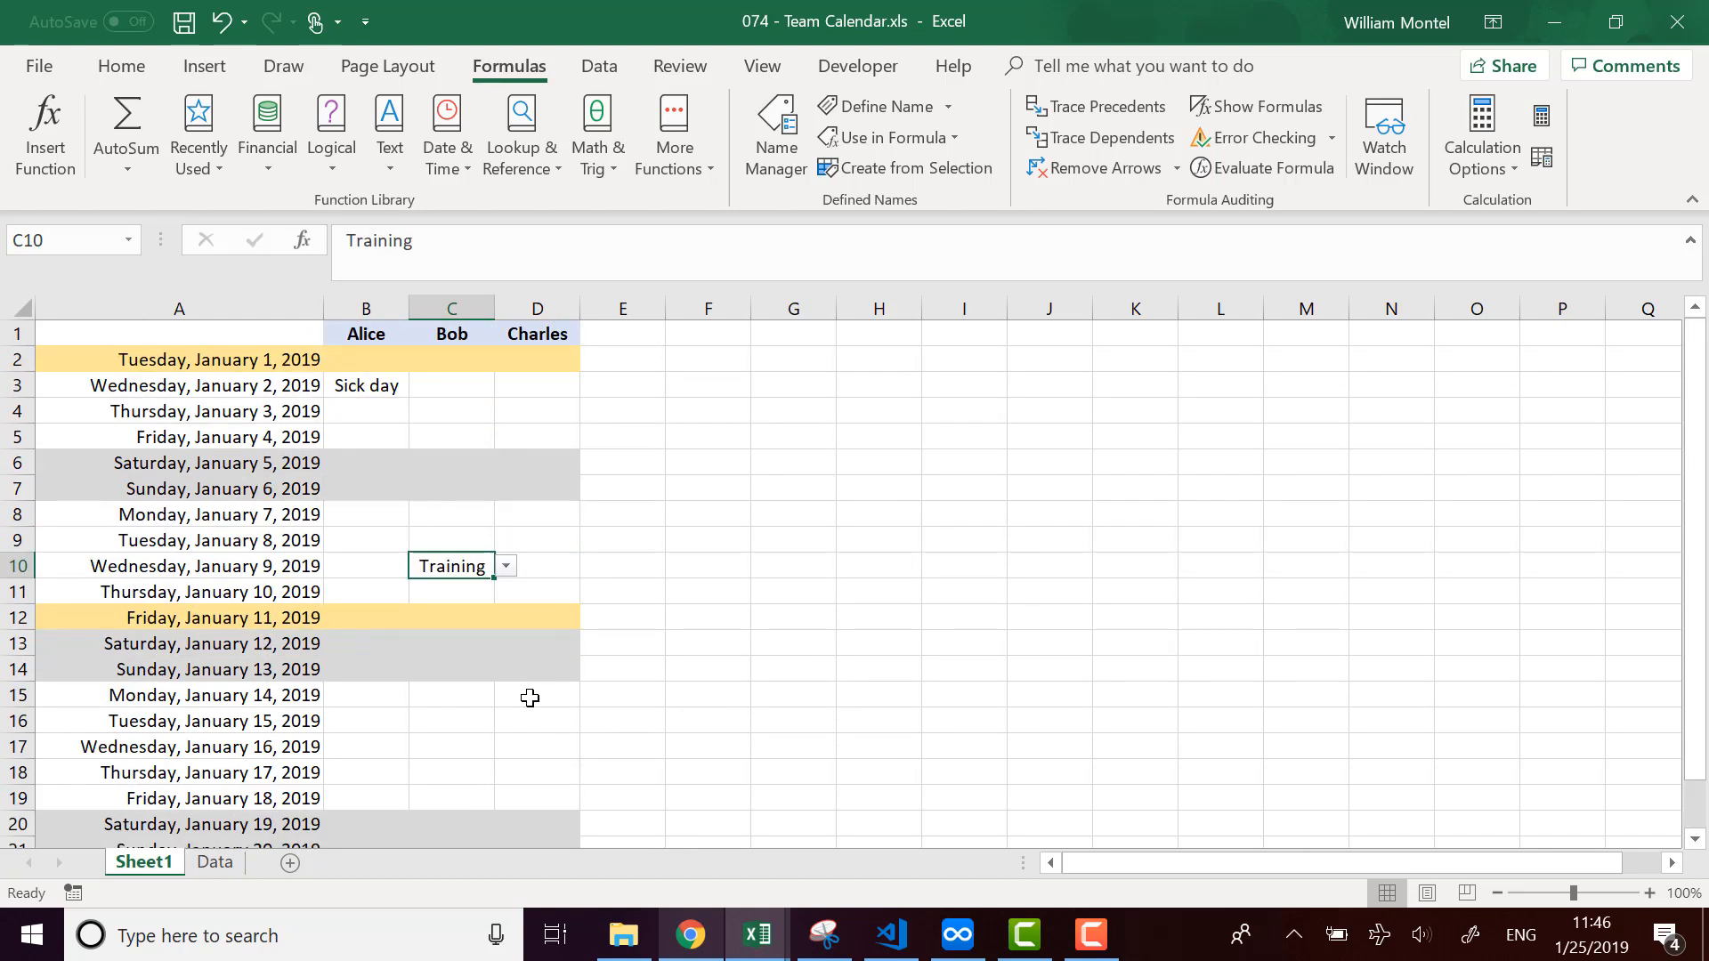
Choose Vacation as the absence reason in D8 for Monday, January 7, 2019.
left_click(541, 701)
left_click(532, 719)
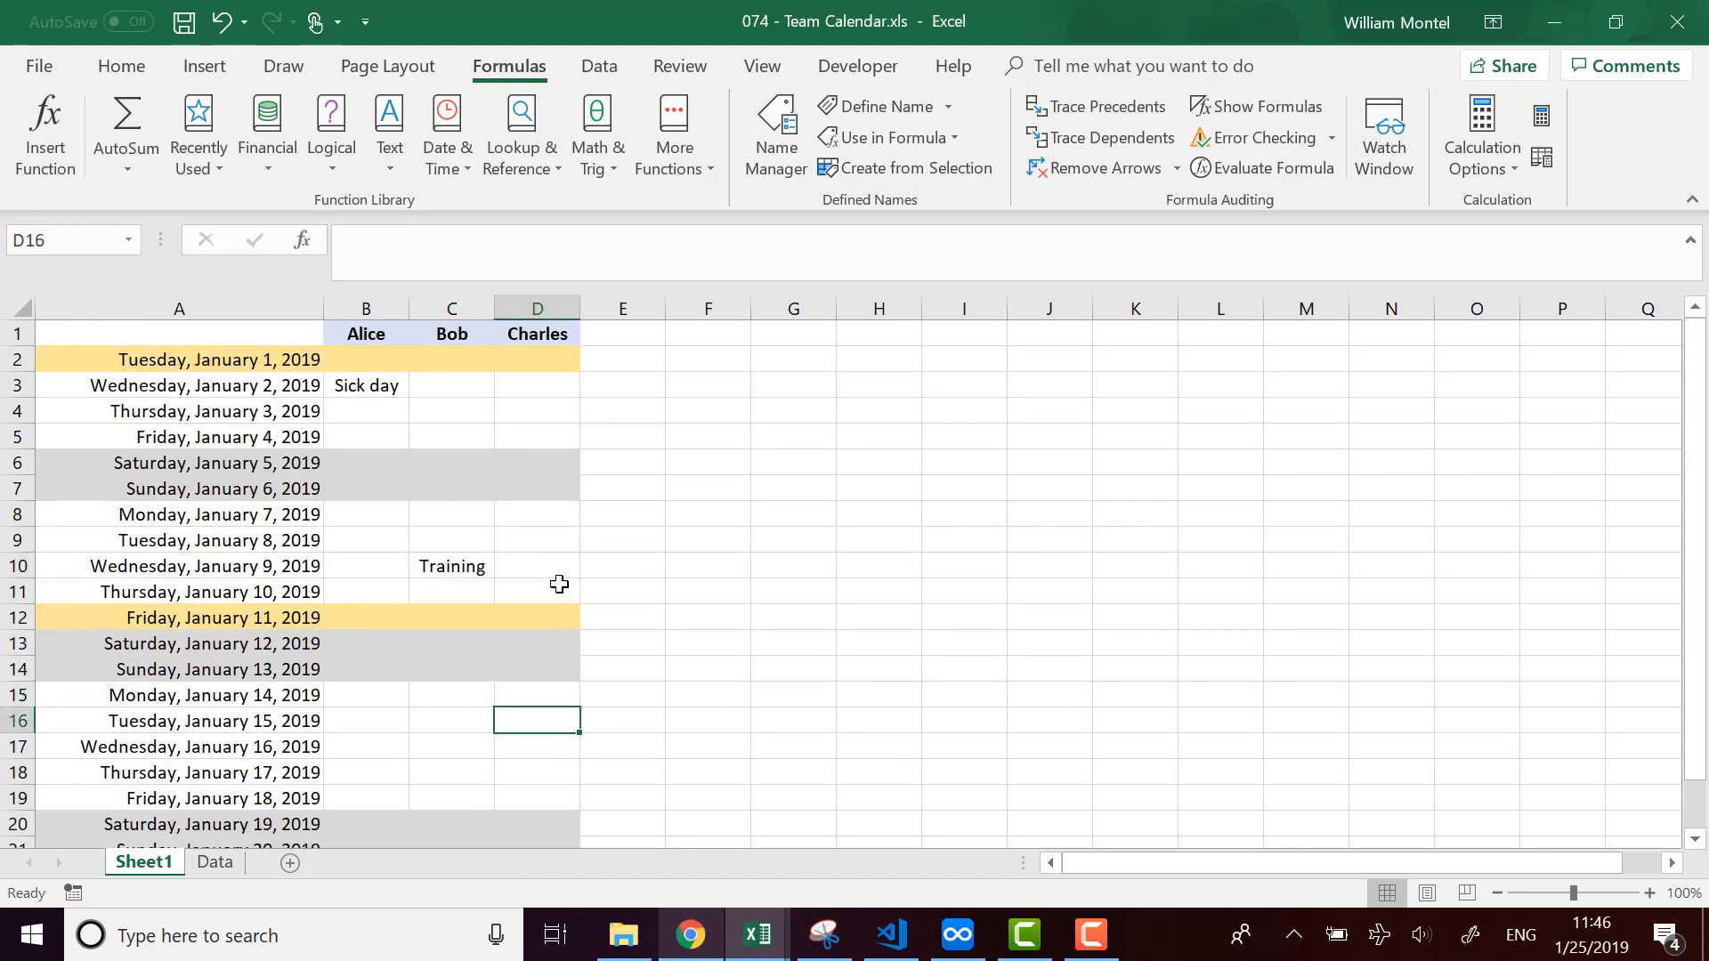
left_click(541, 523)
left_click(590, 515)
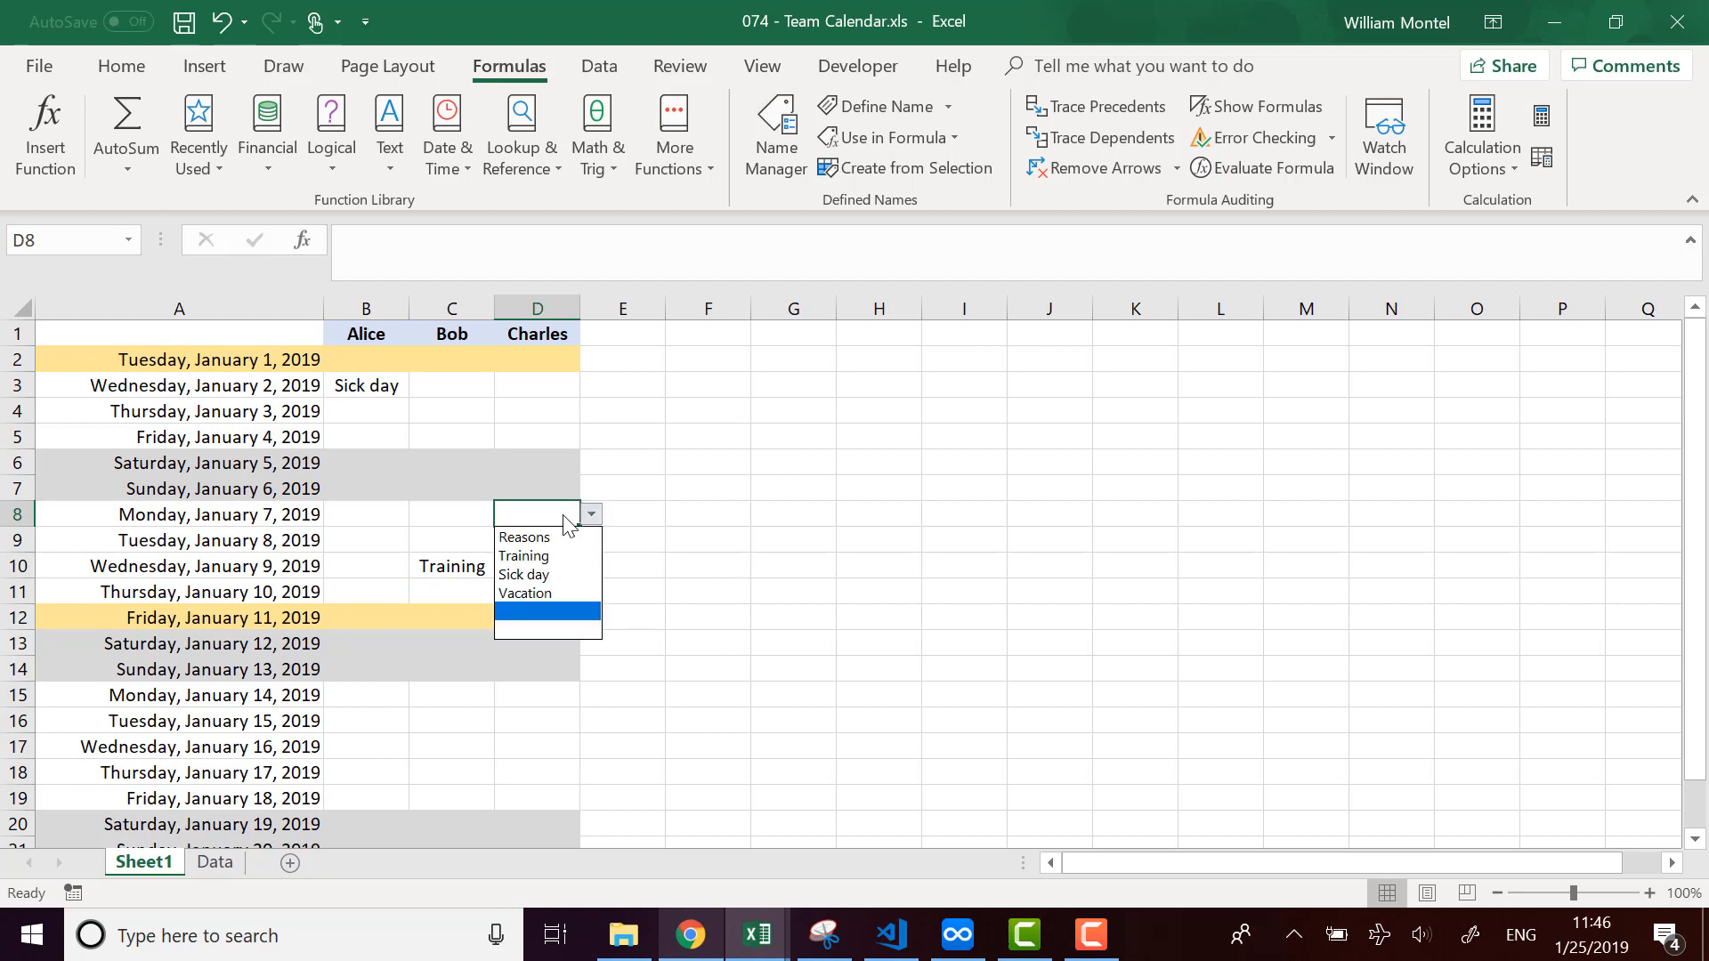
left_click(570, 594)
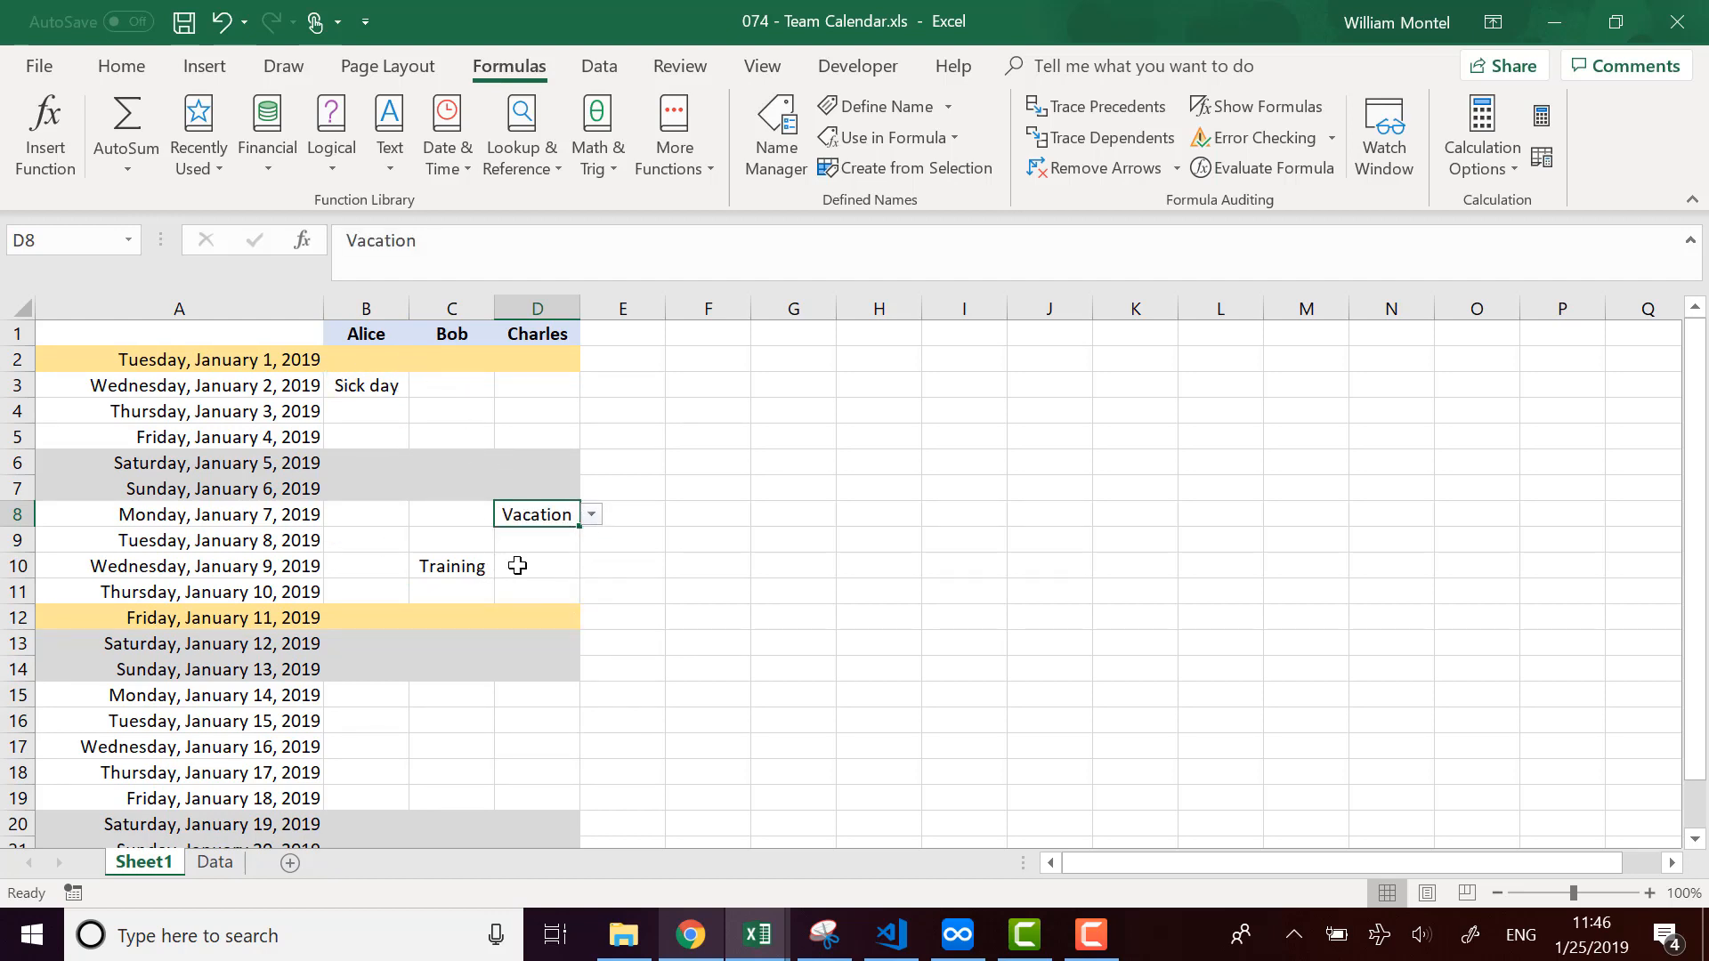
Review the absence entries in B3, D8 and C10 and the reasons list on the Data sheet.
left_click(516, 712)
left_click_drag(355, 692, 496, 782)
left_click(697, 715)
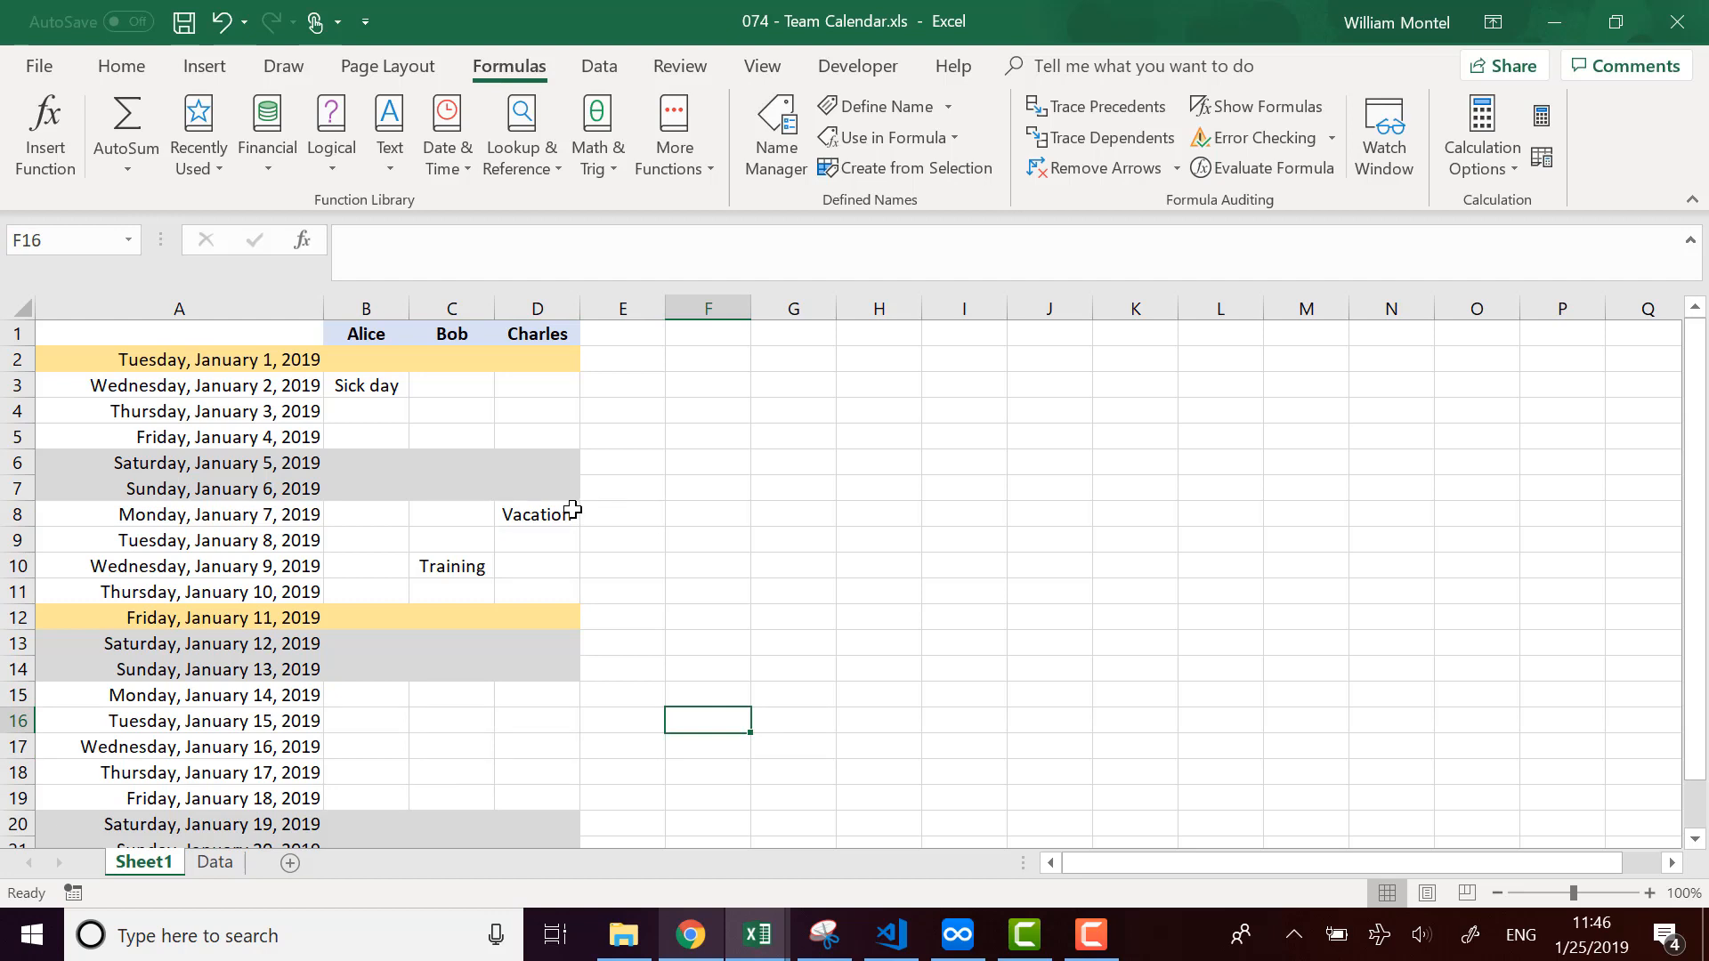
left_click(384, 379)
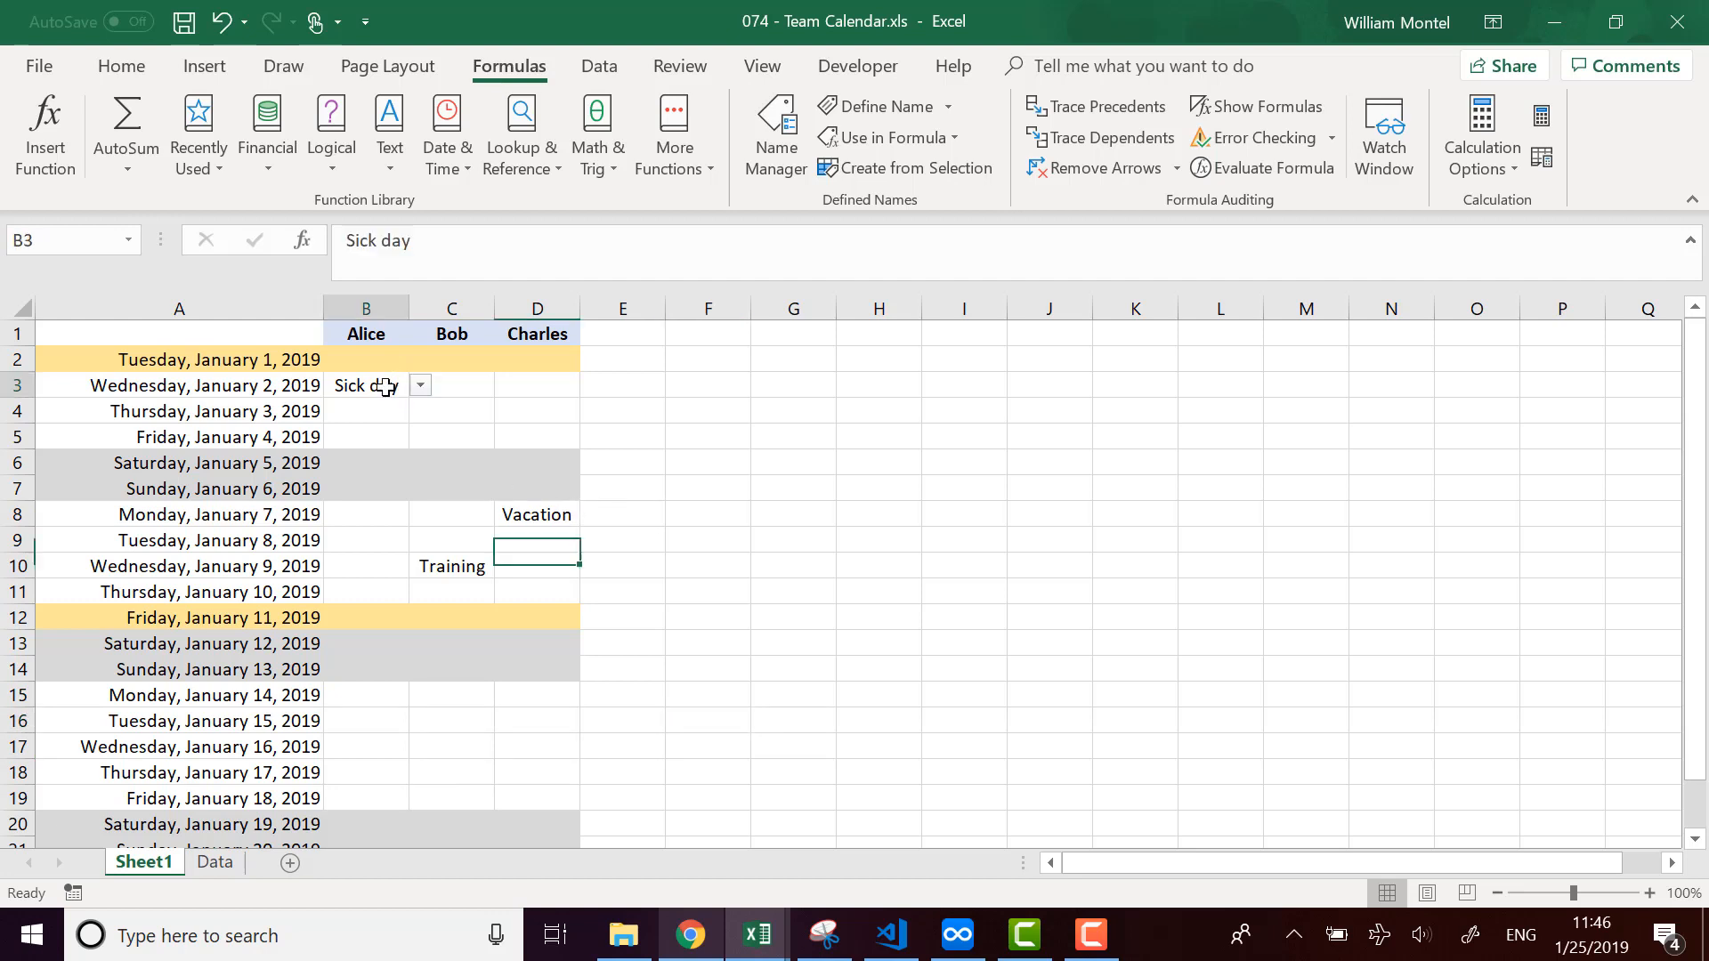
left_click(515, 512)
left_click(458, 563)
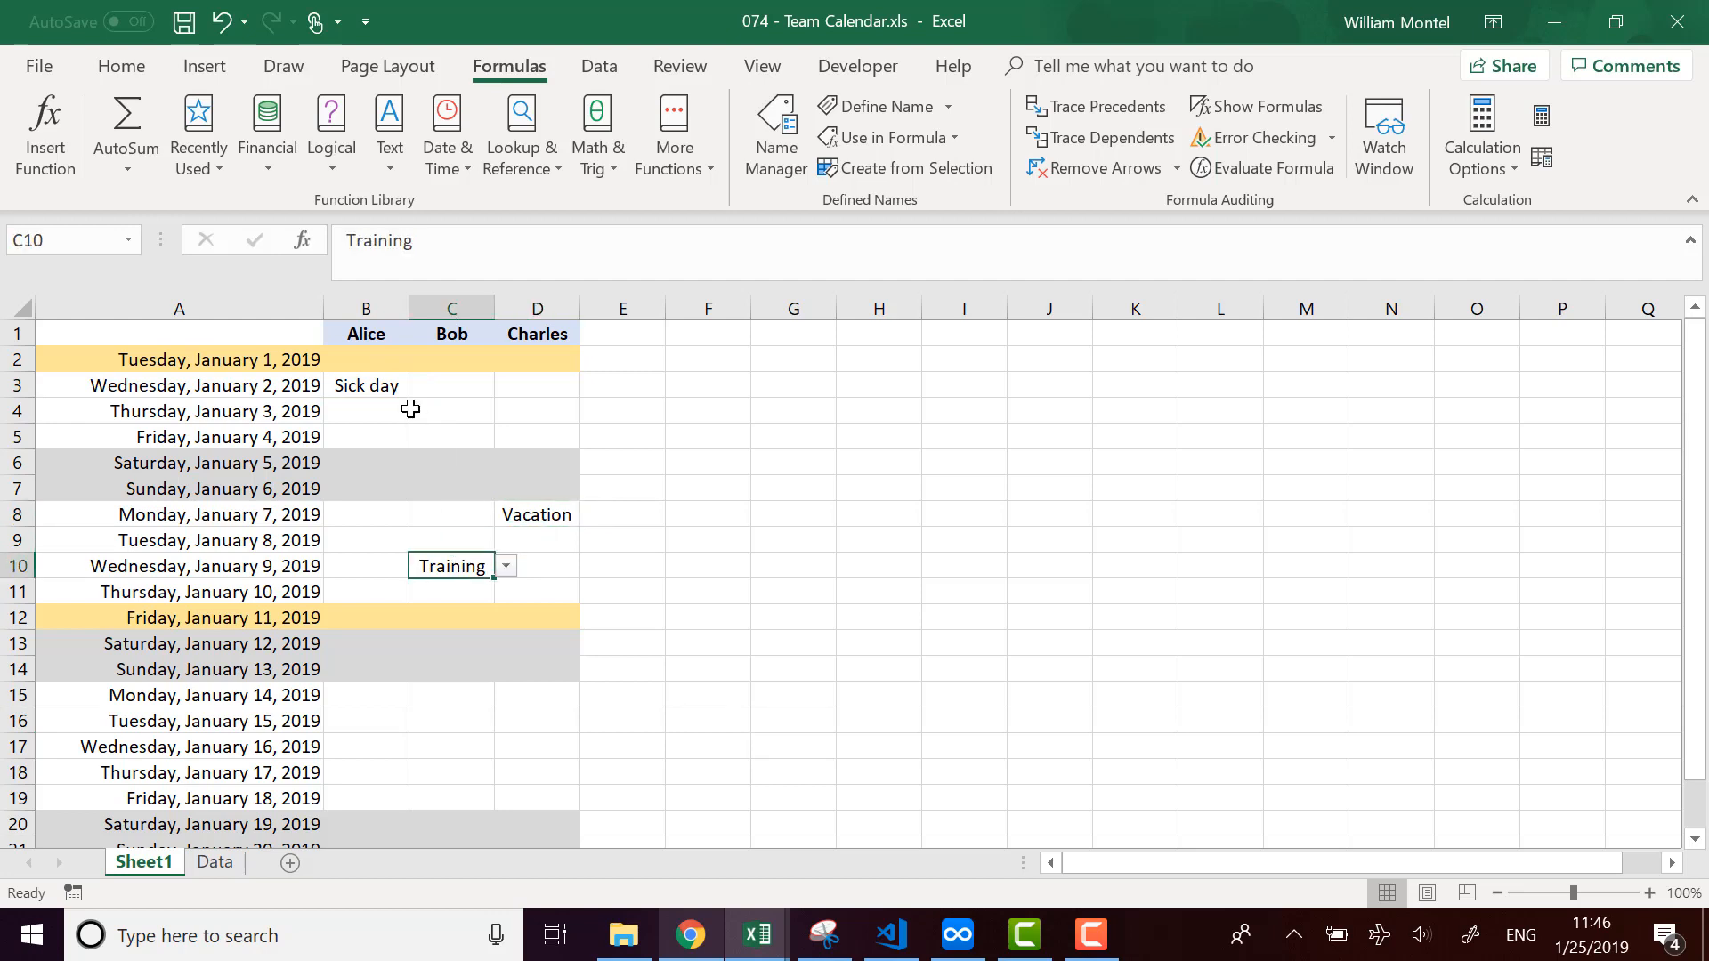
left_click(503, 432)
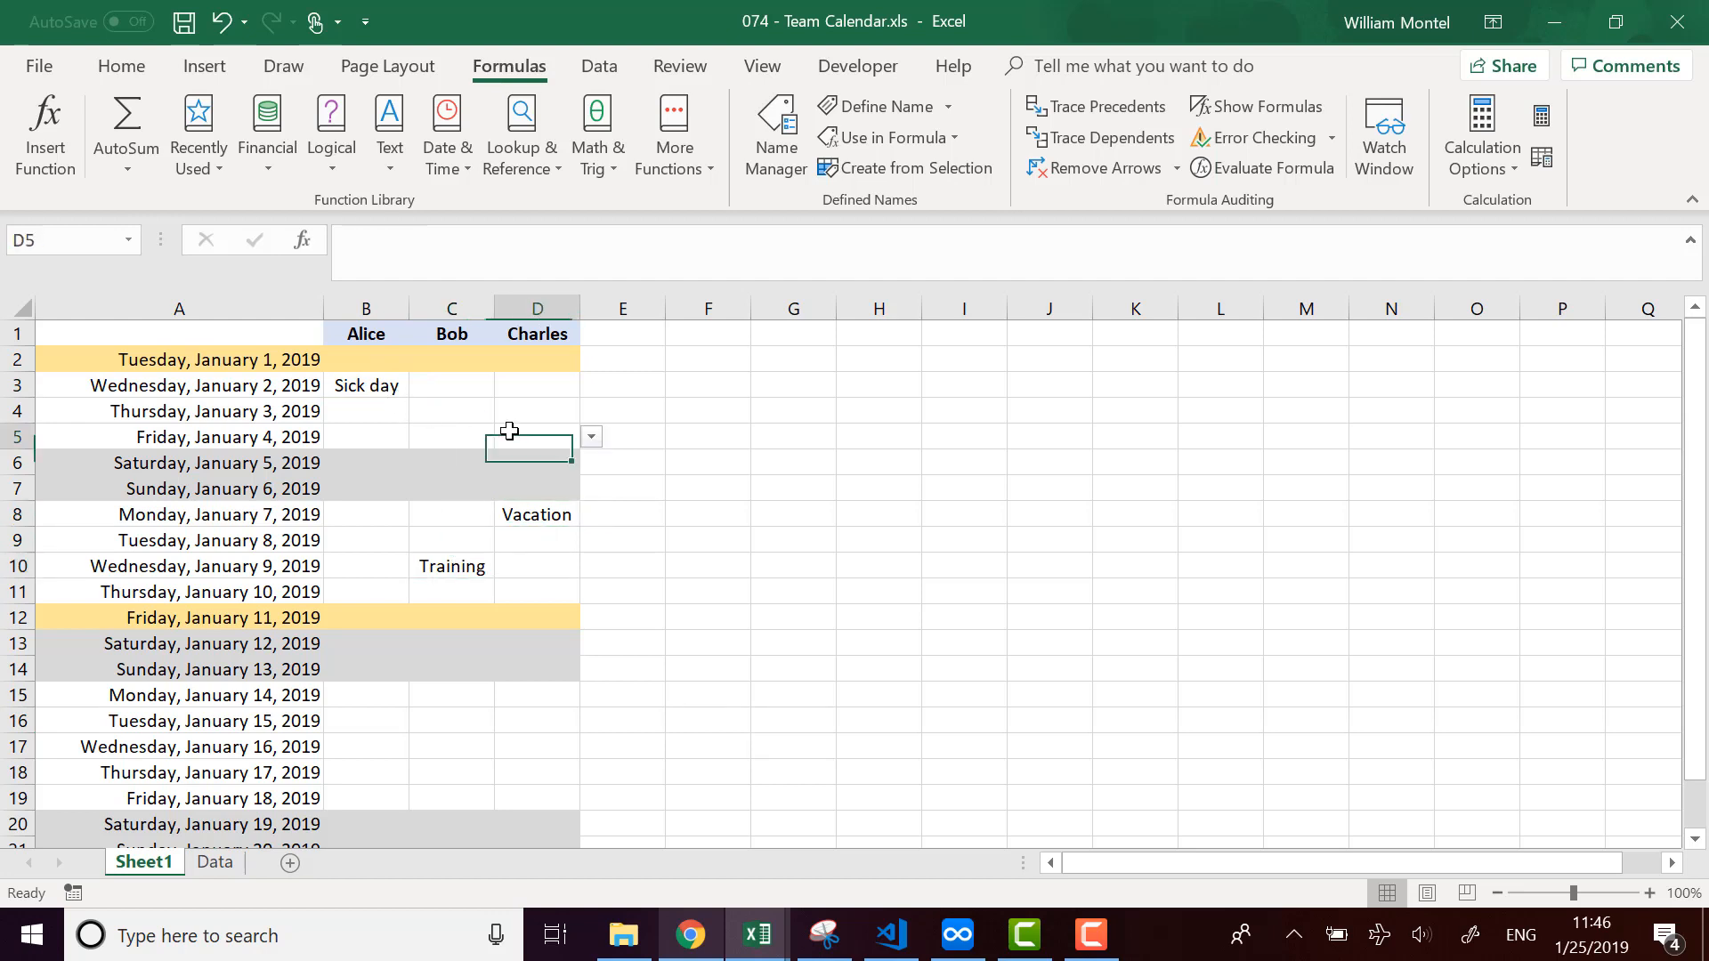
left_click(353, 384)
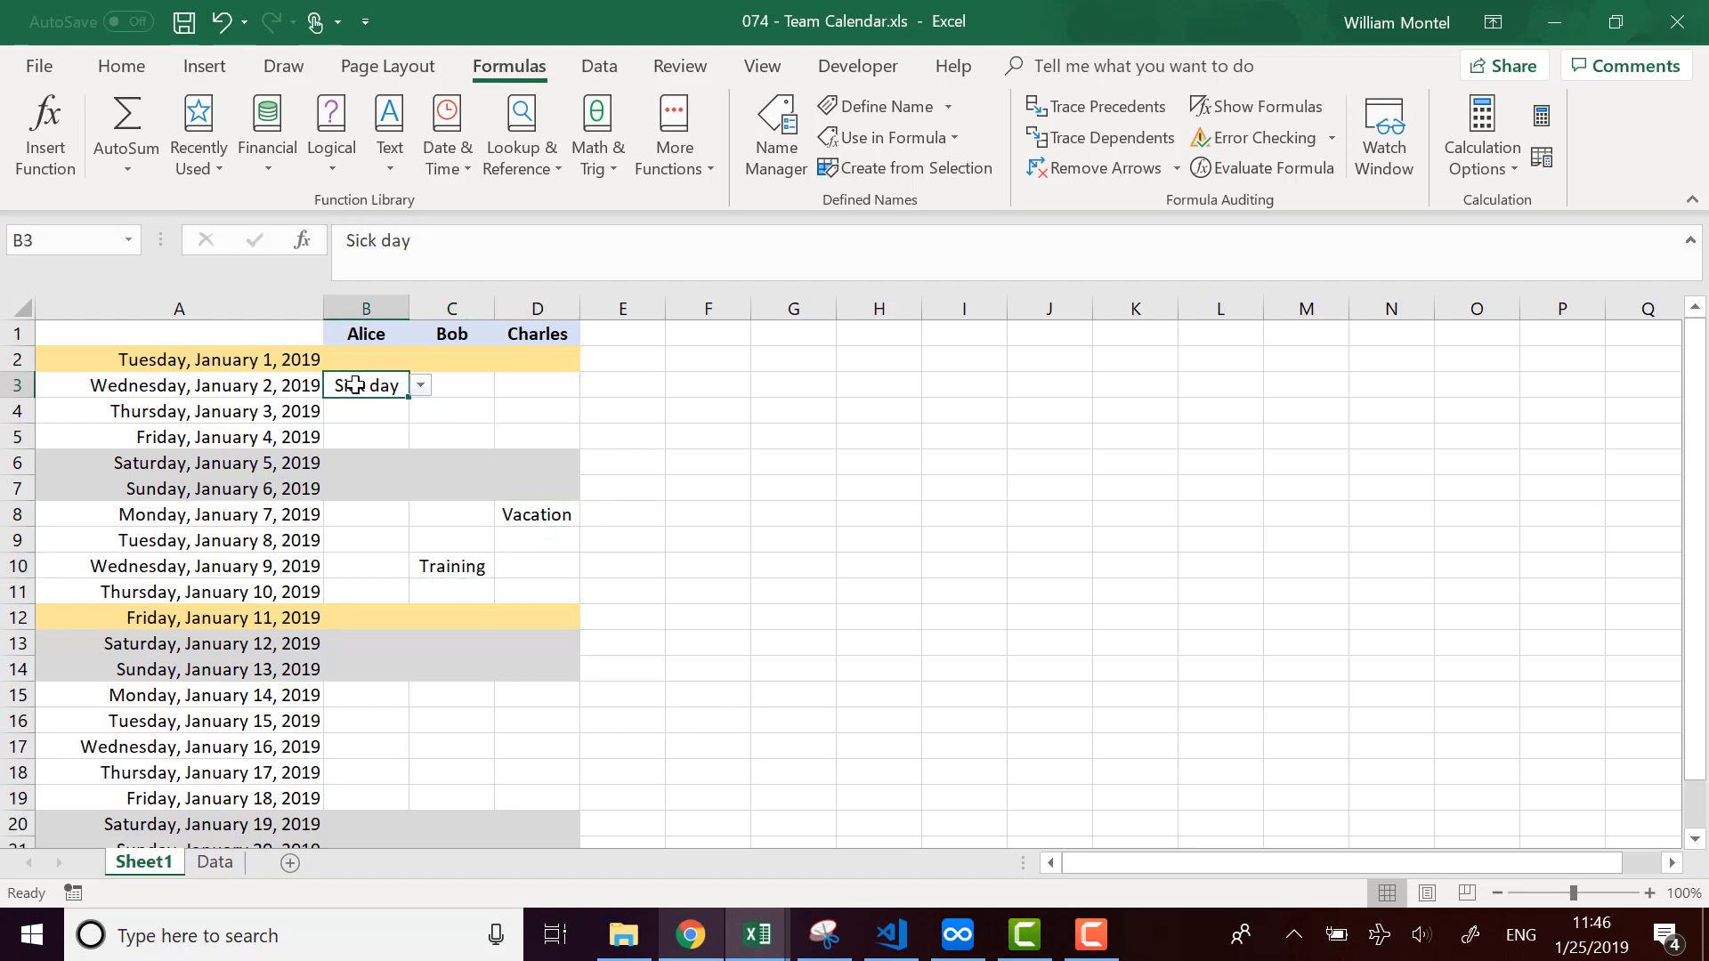
left_click(214, 862)
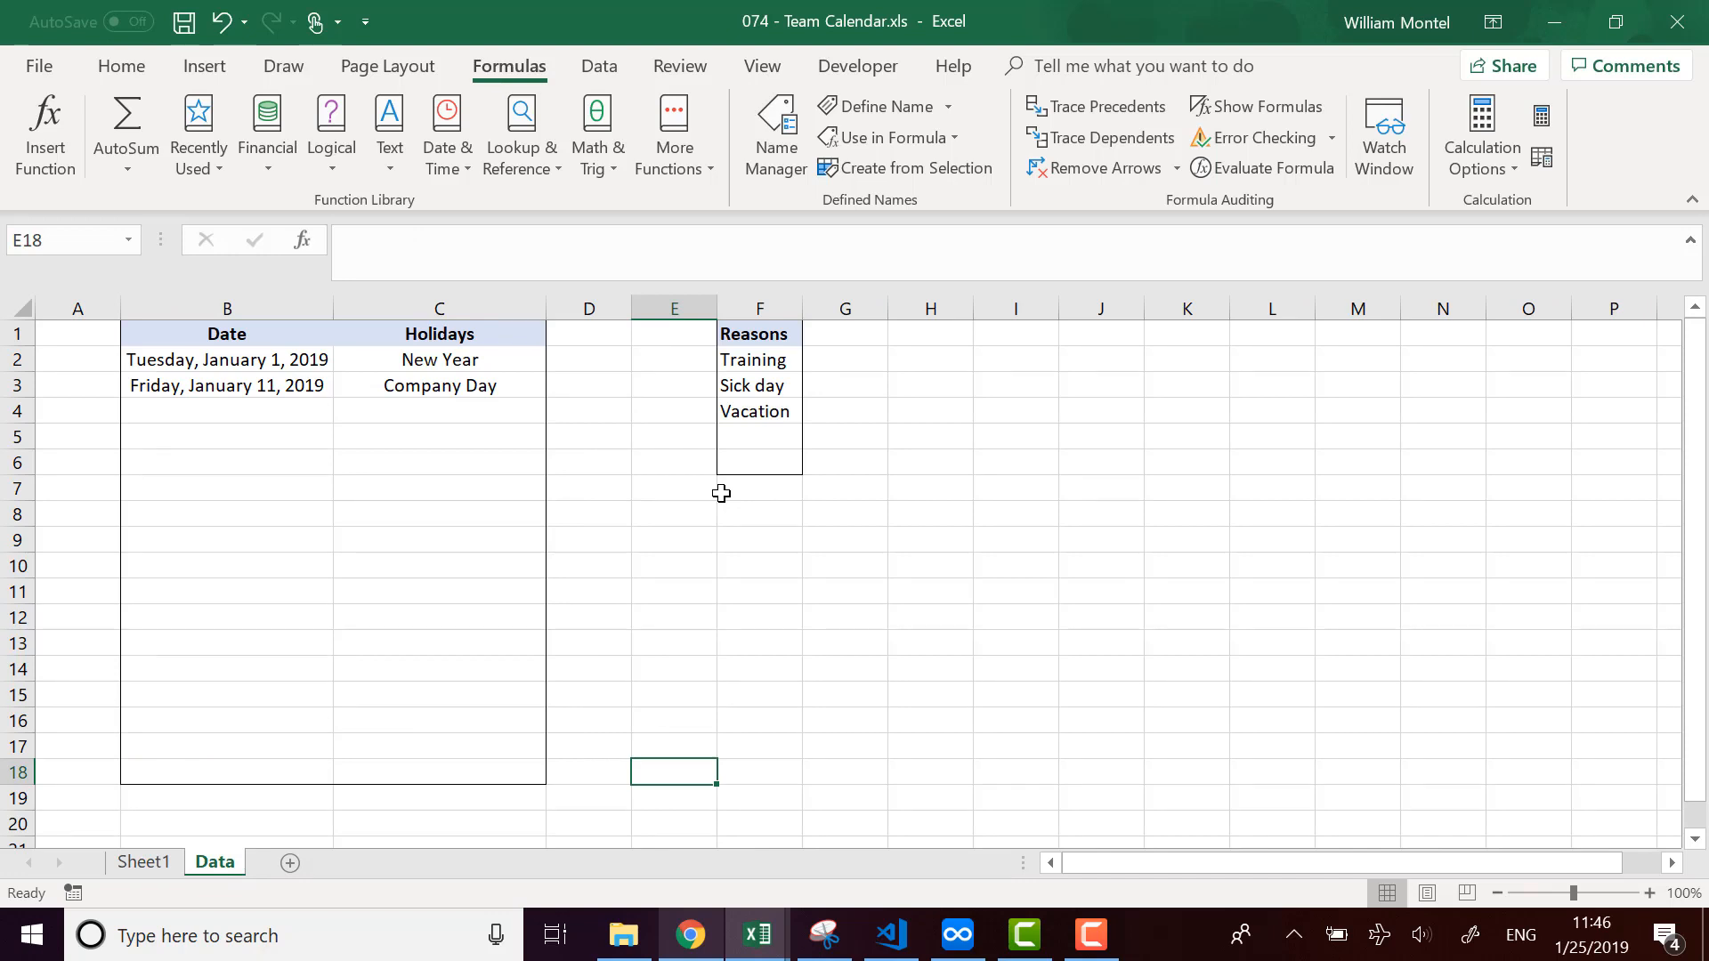
left_click(162, 863)
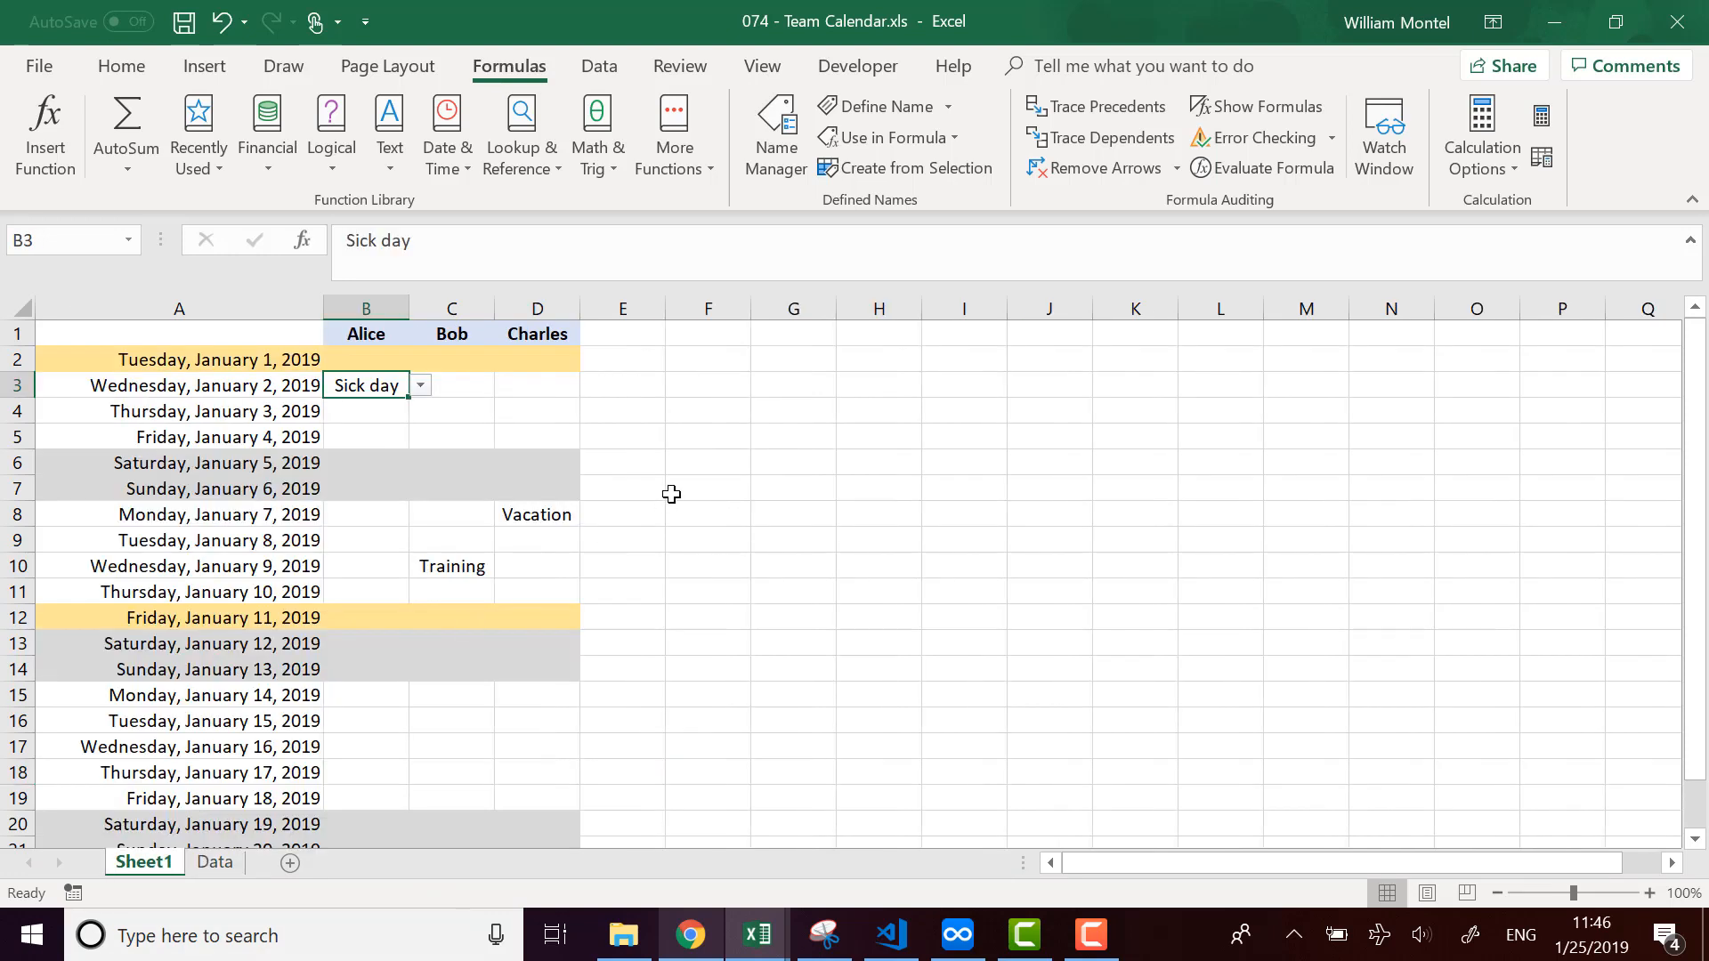
left_click(526, 511)
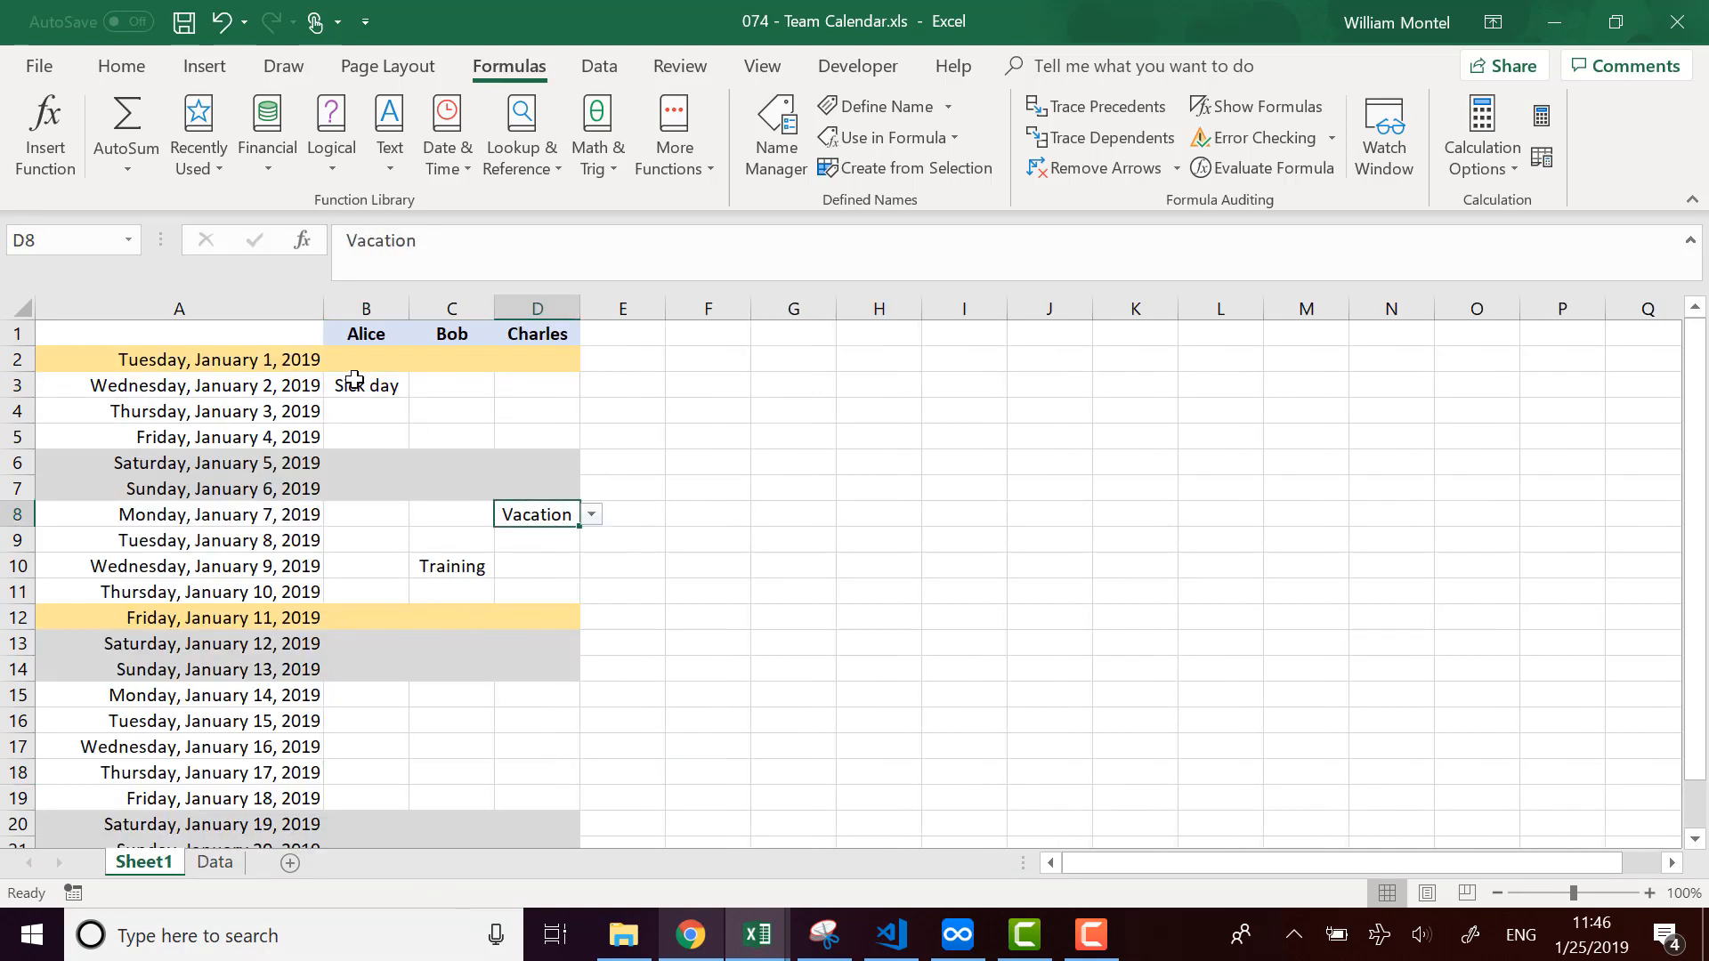
Add an Equal To conditional formatting rule to B2:D2 for =Data!$F$2, using Green Fill with Dark Green Text.
left_click_drag(356, 360, 570, 360)
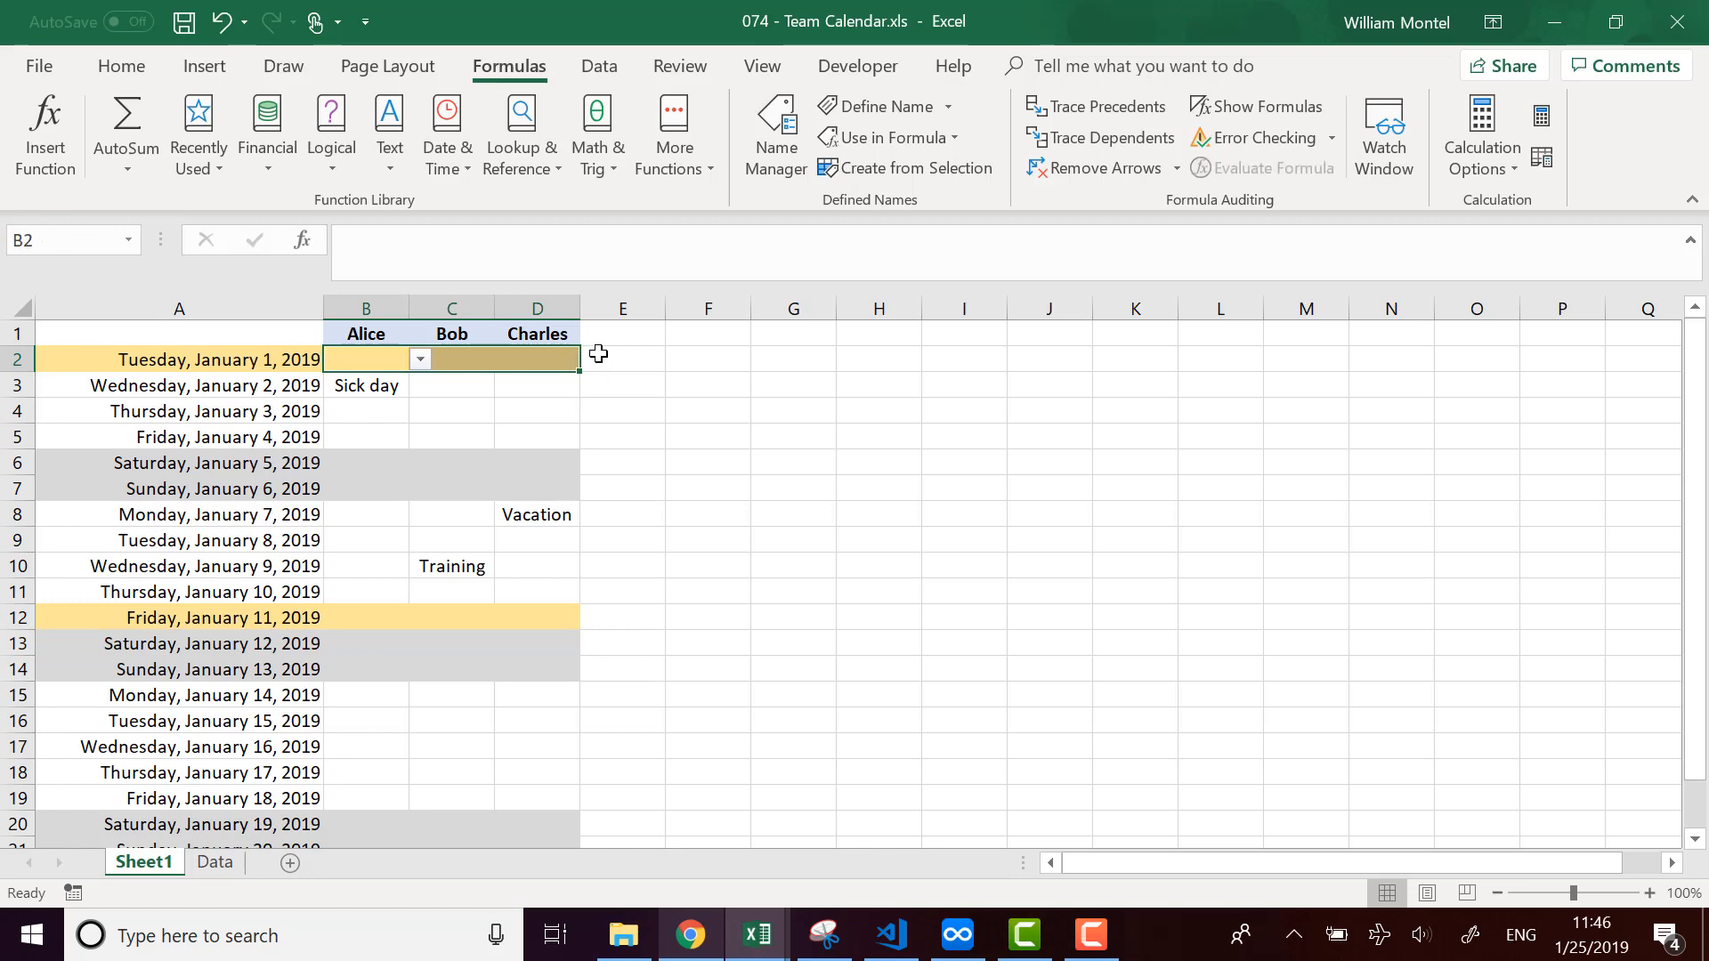
left_click(121, 66)
left_click(1004, 135)
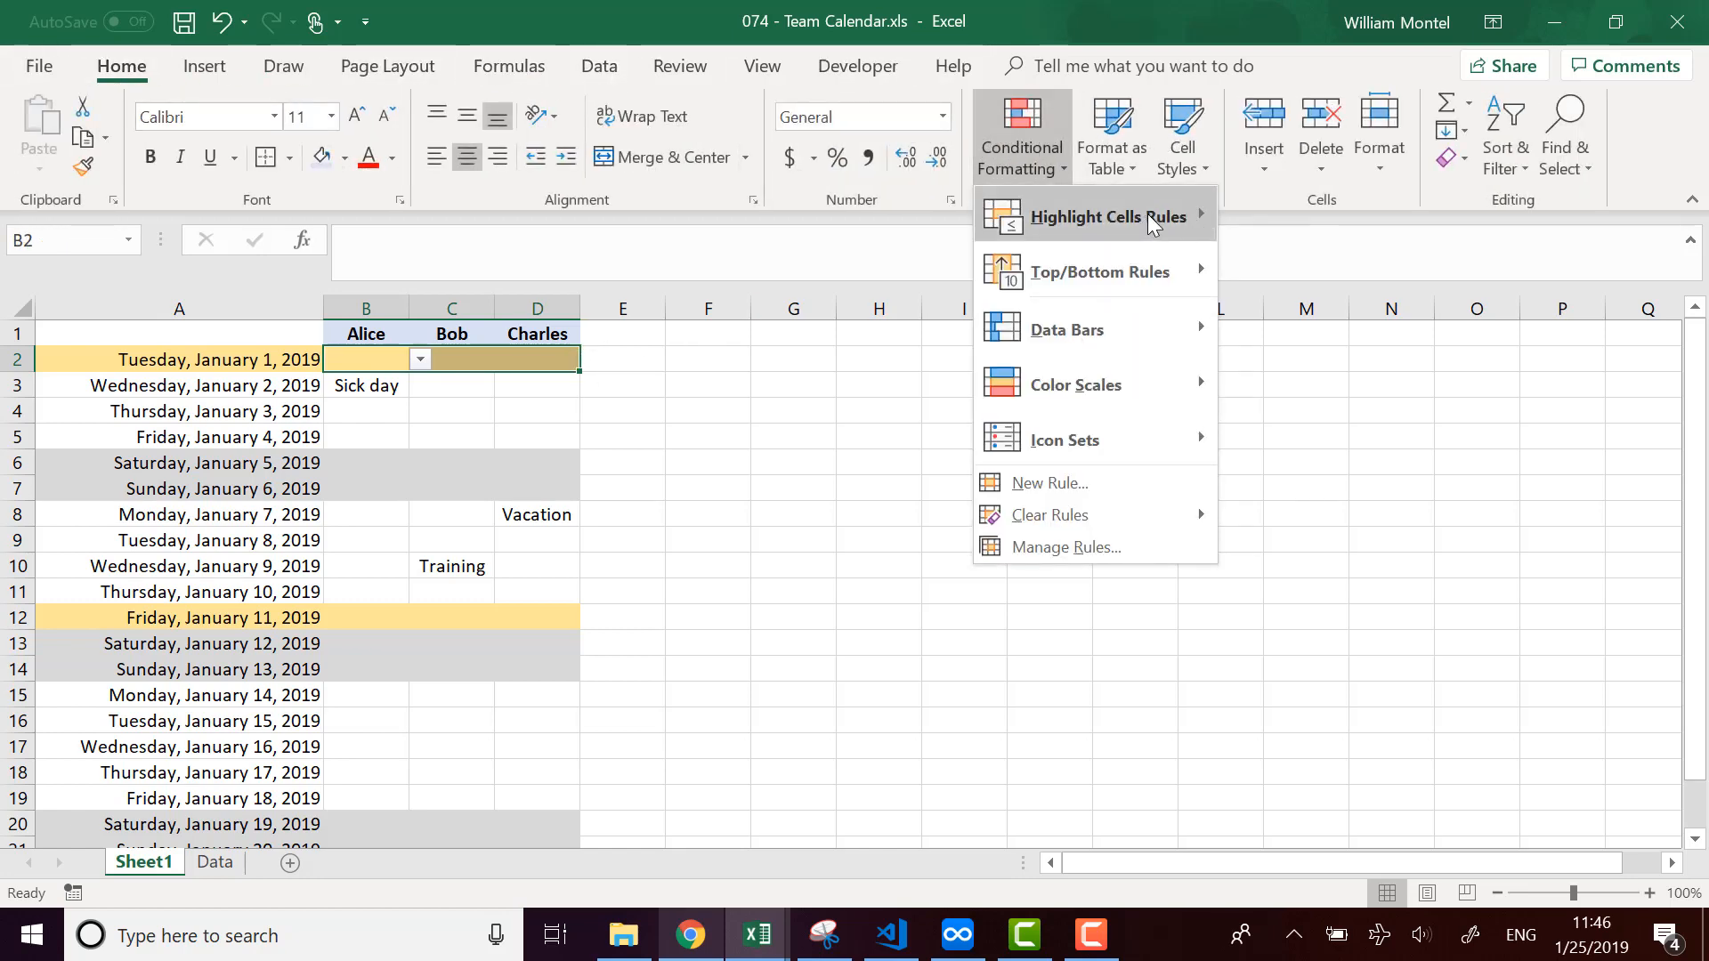
mouse_move(1156, 222)
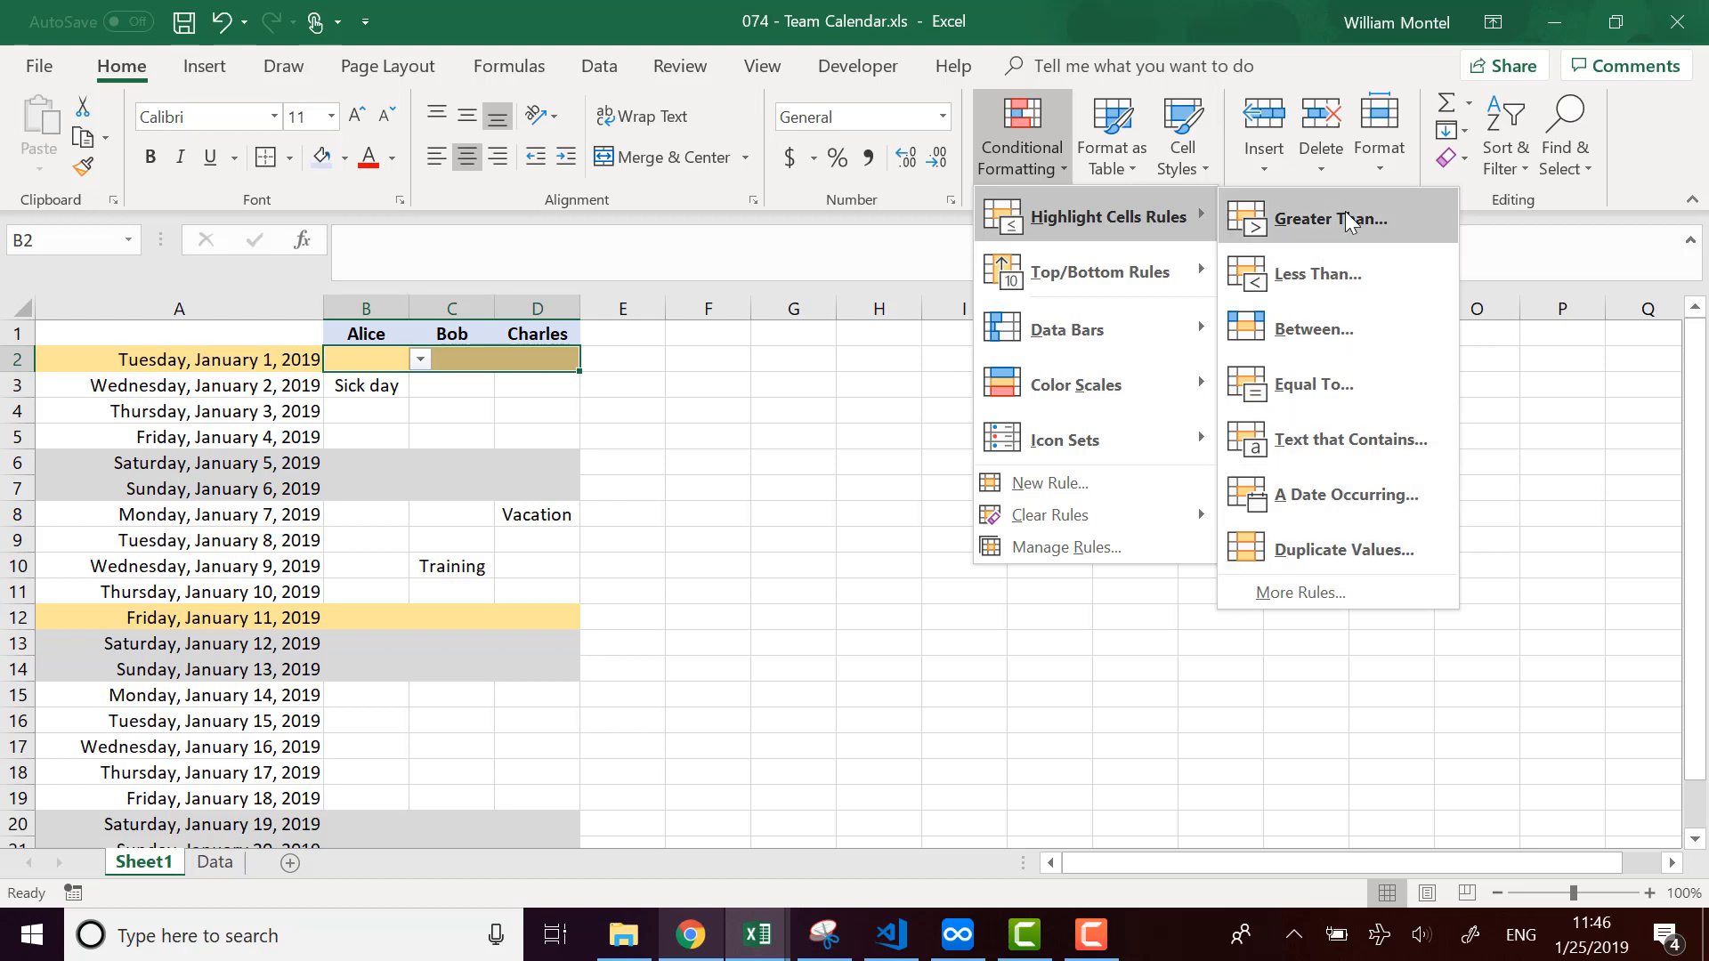
left_click(1332, 382)
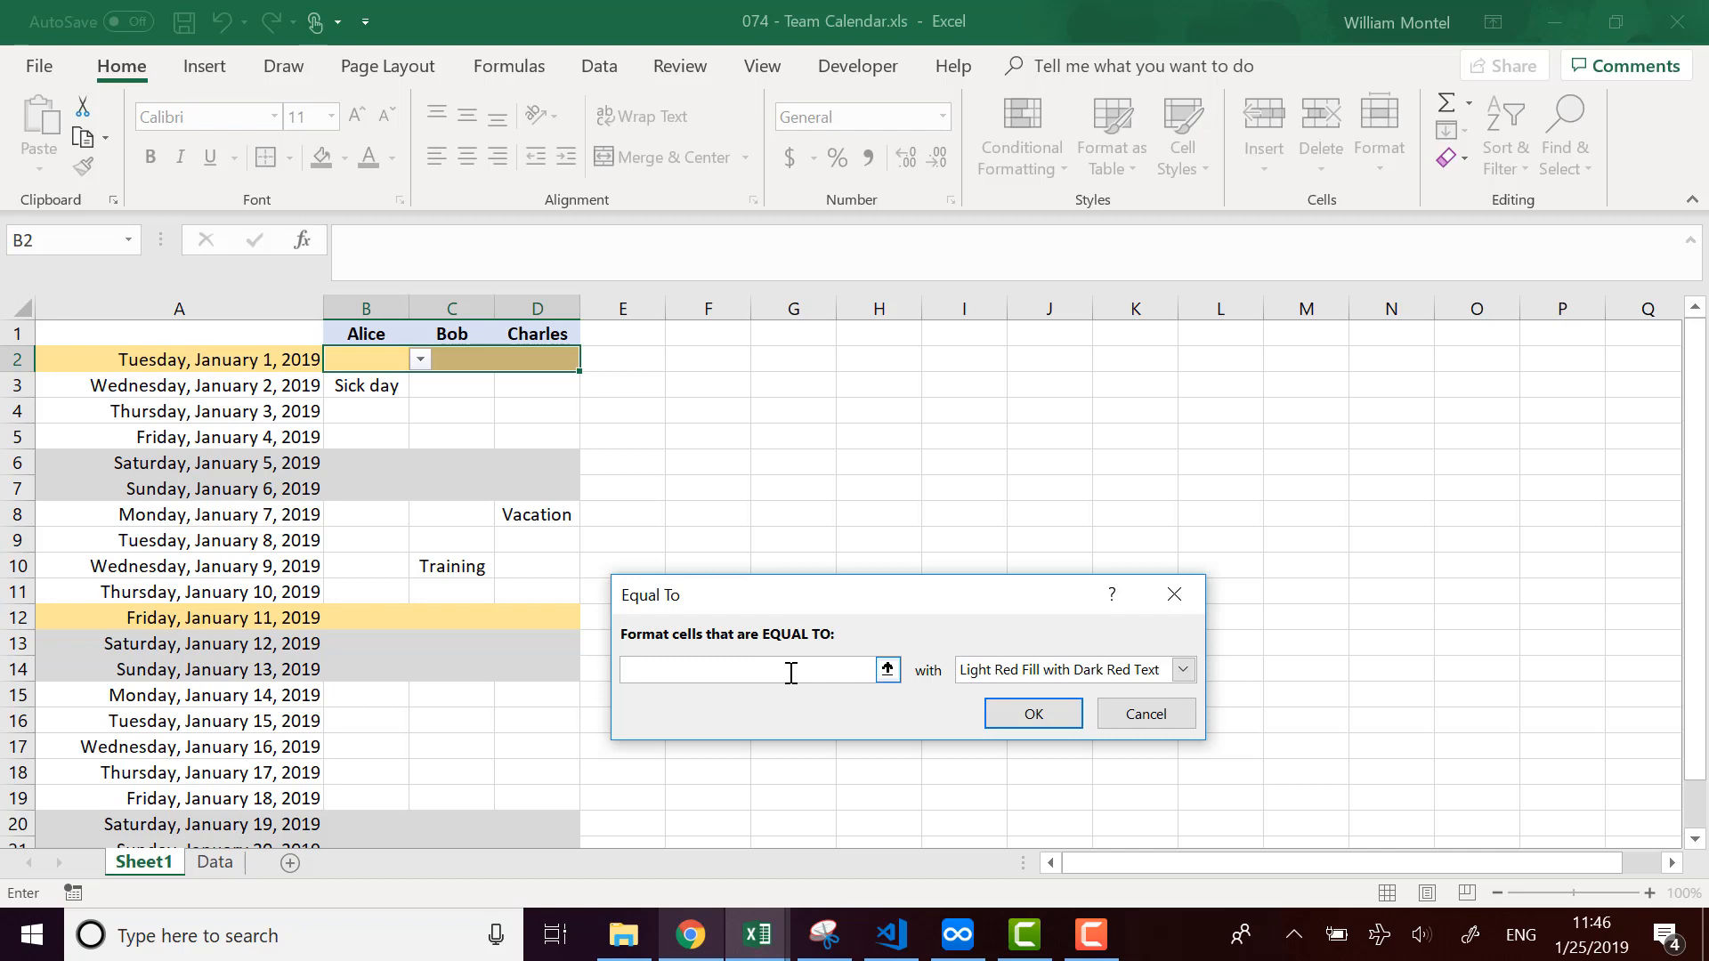
left_click(220, 863)
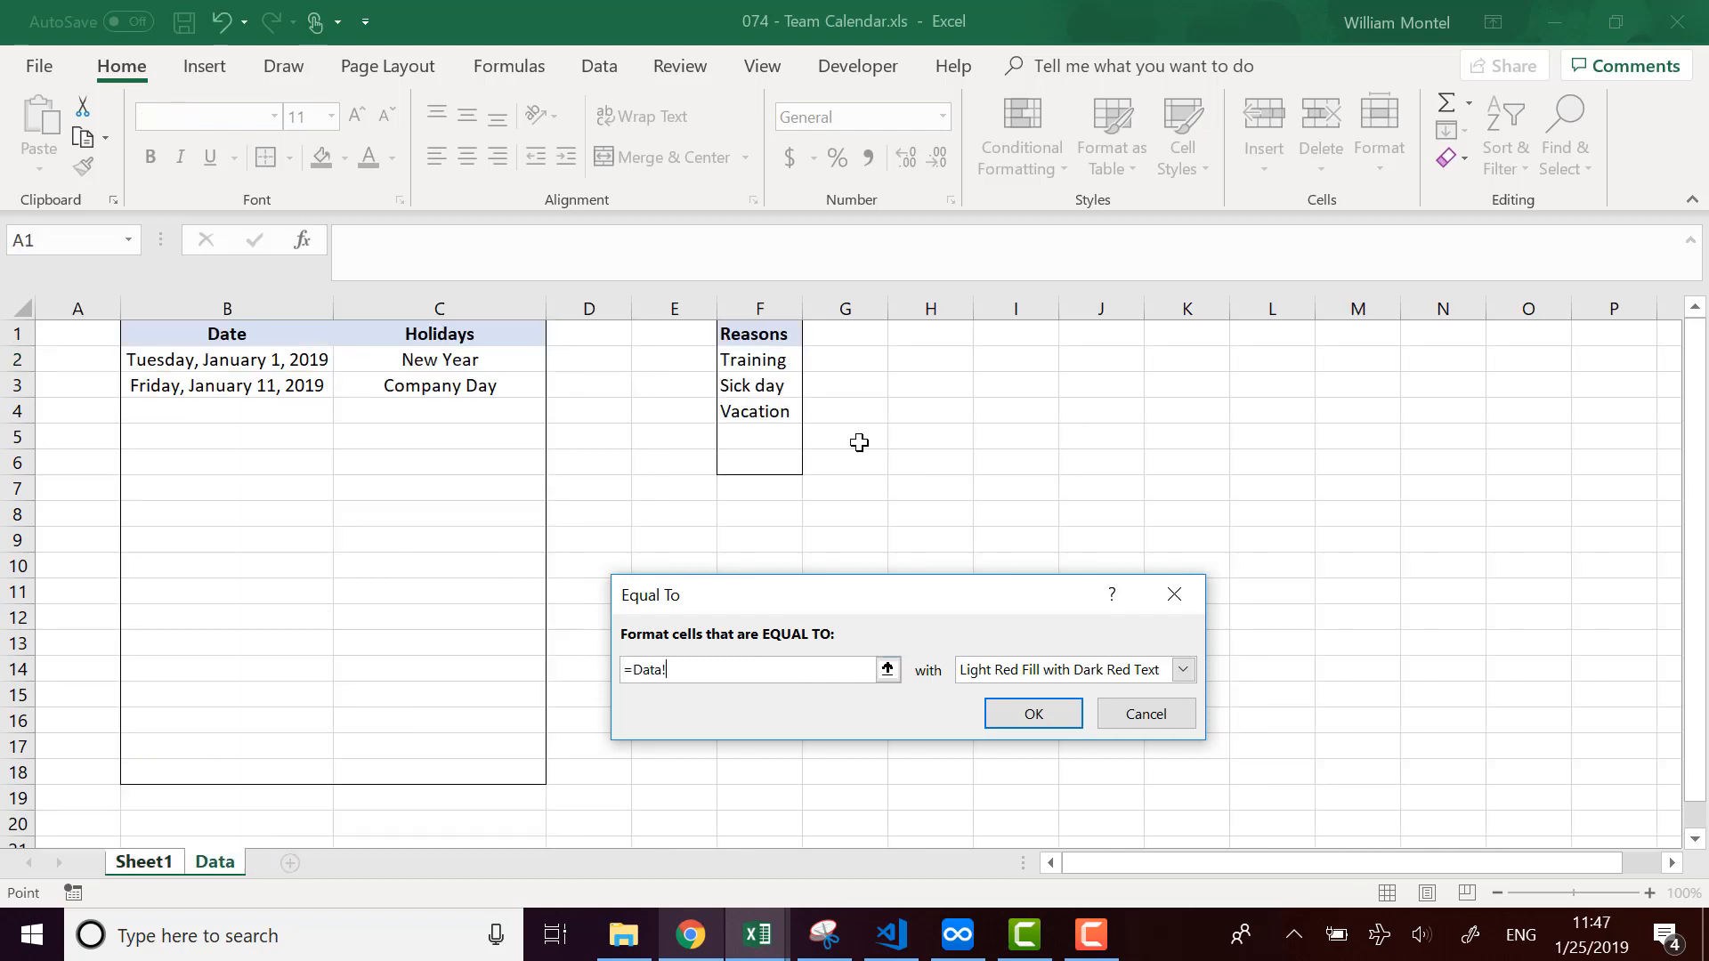
left_click(773, 361)
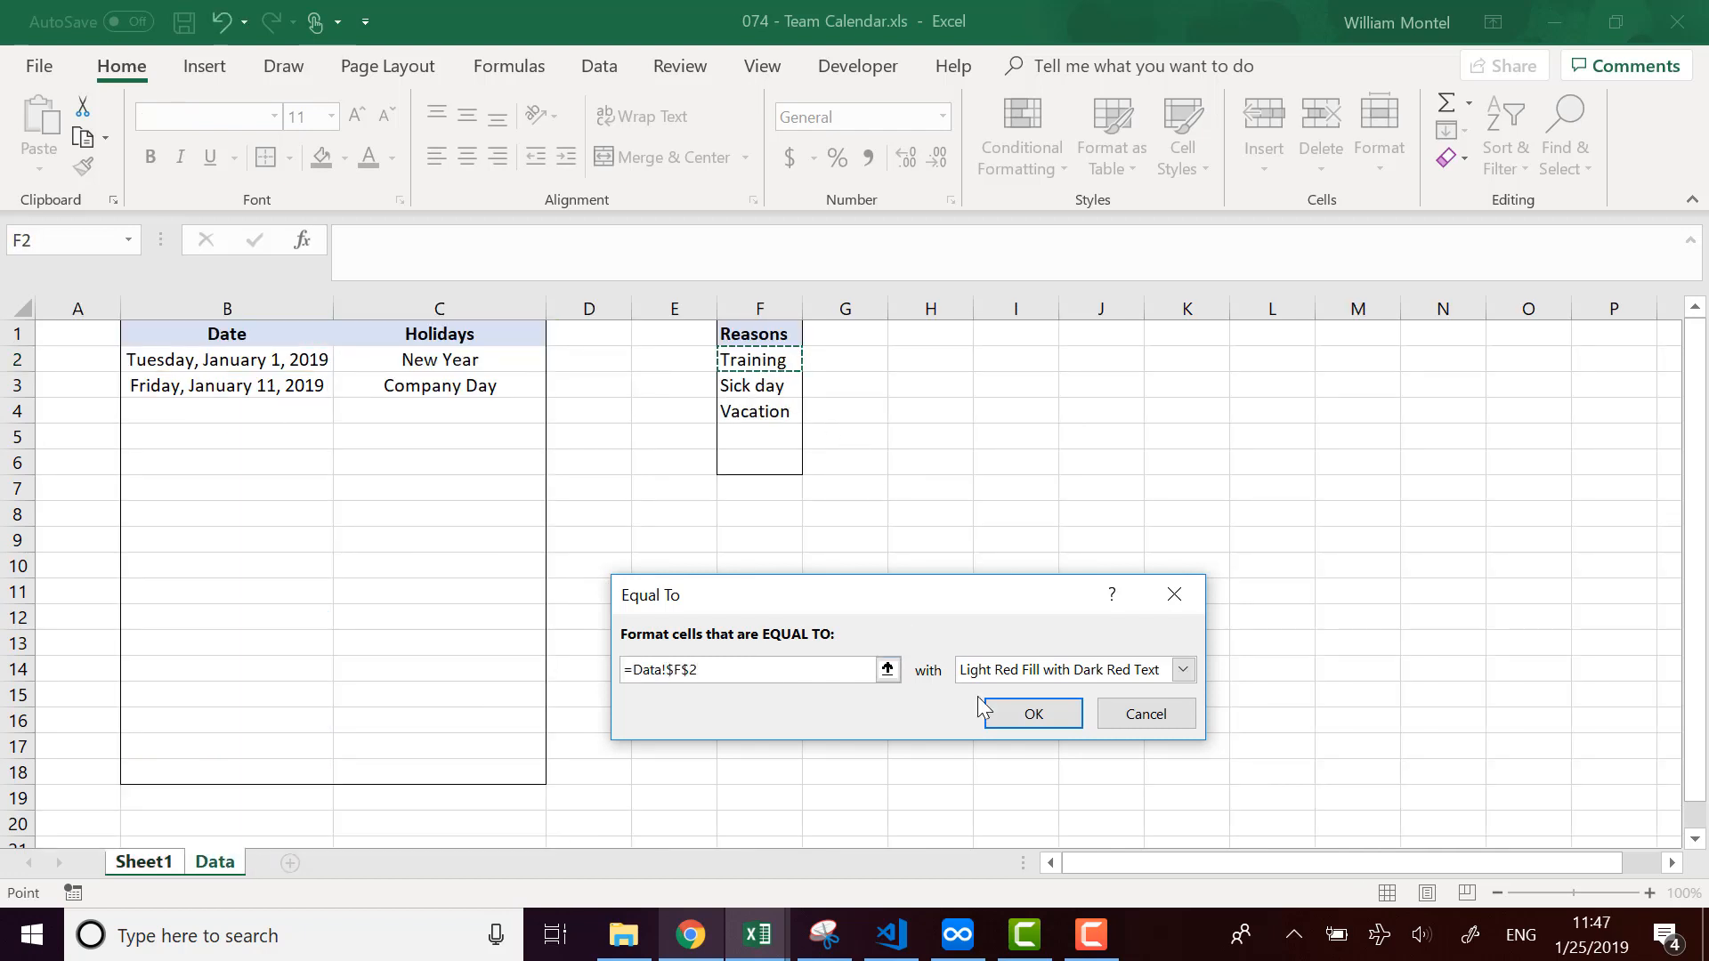
left_click(1184, 672)
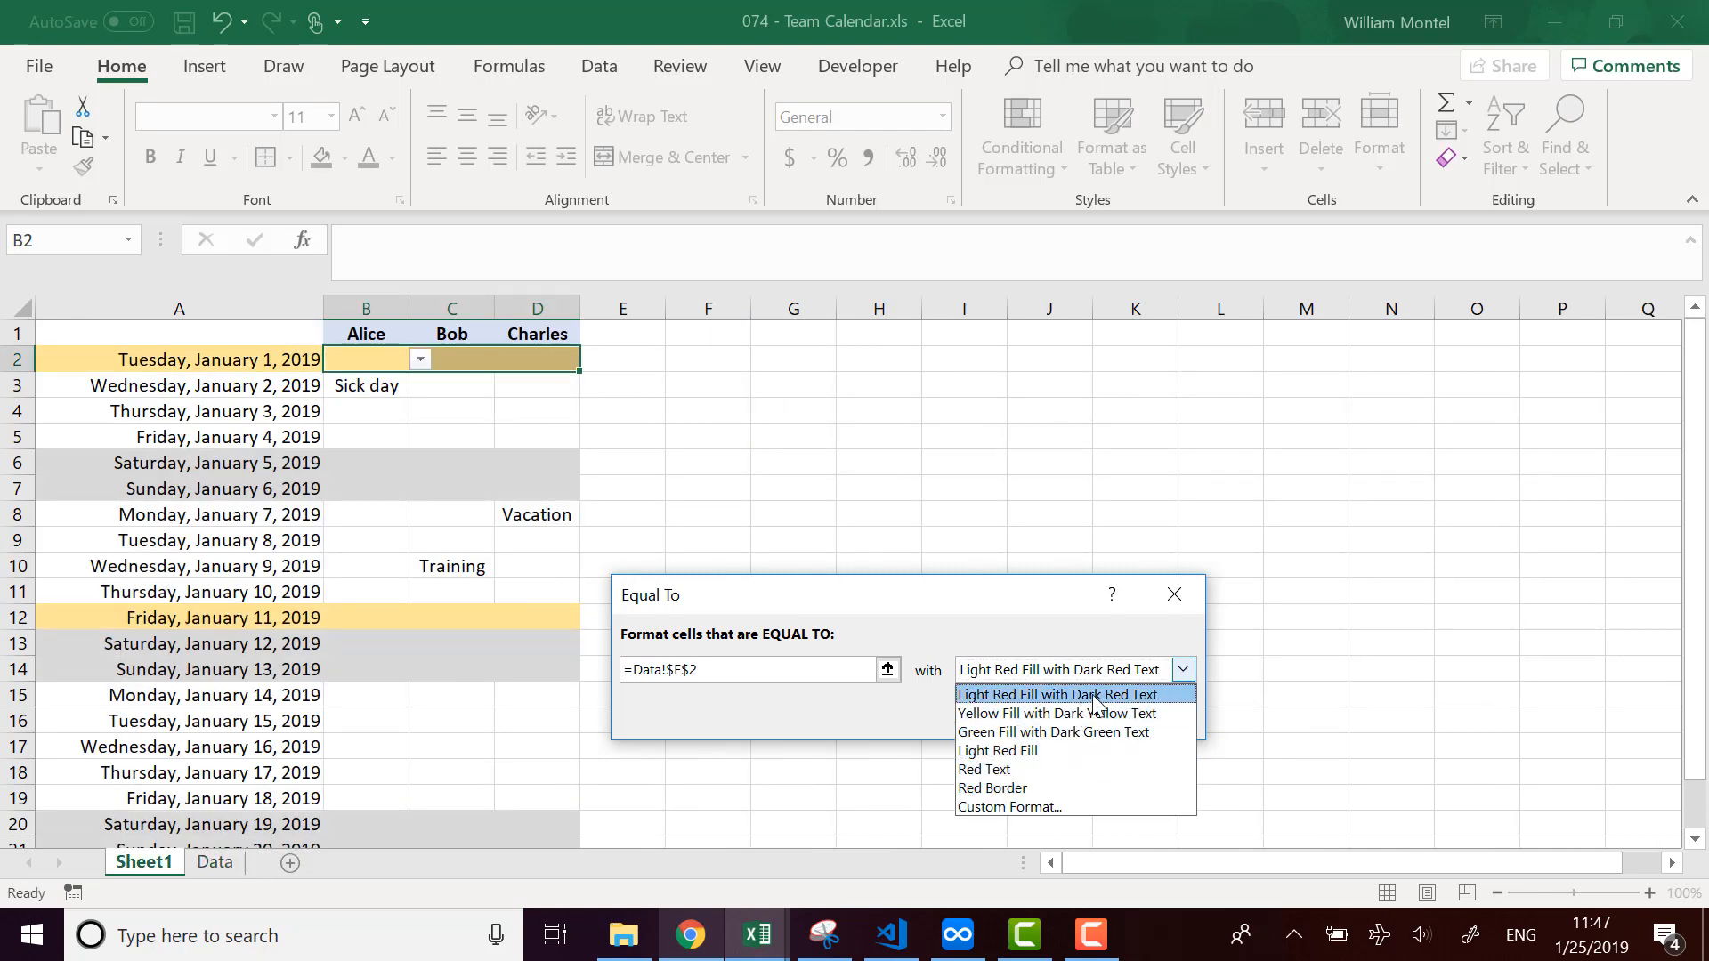
left_click(1095, 733)
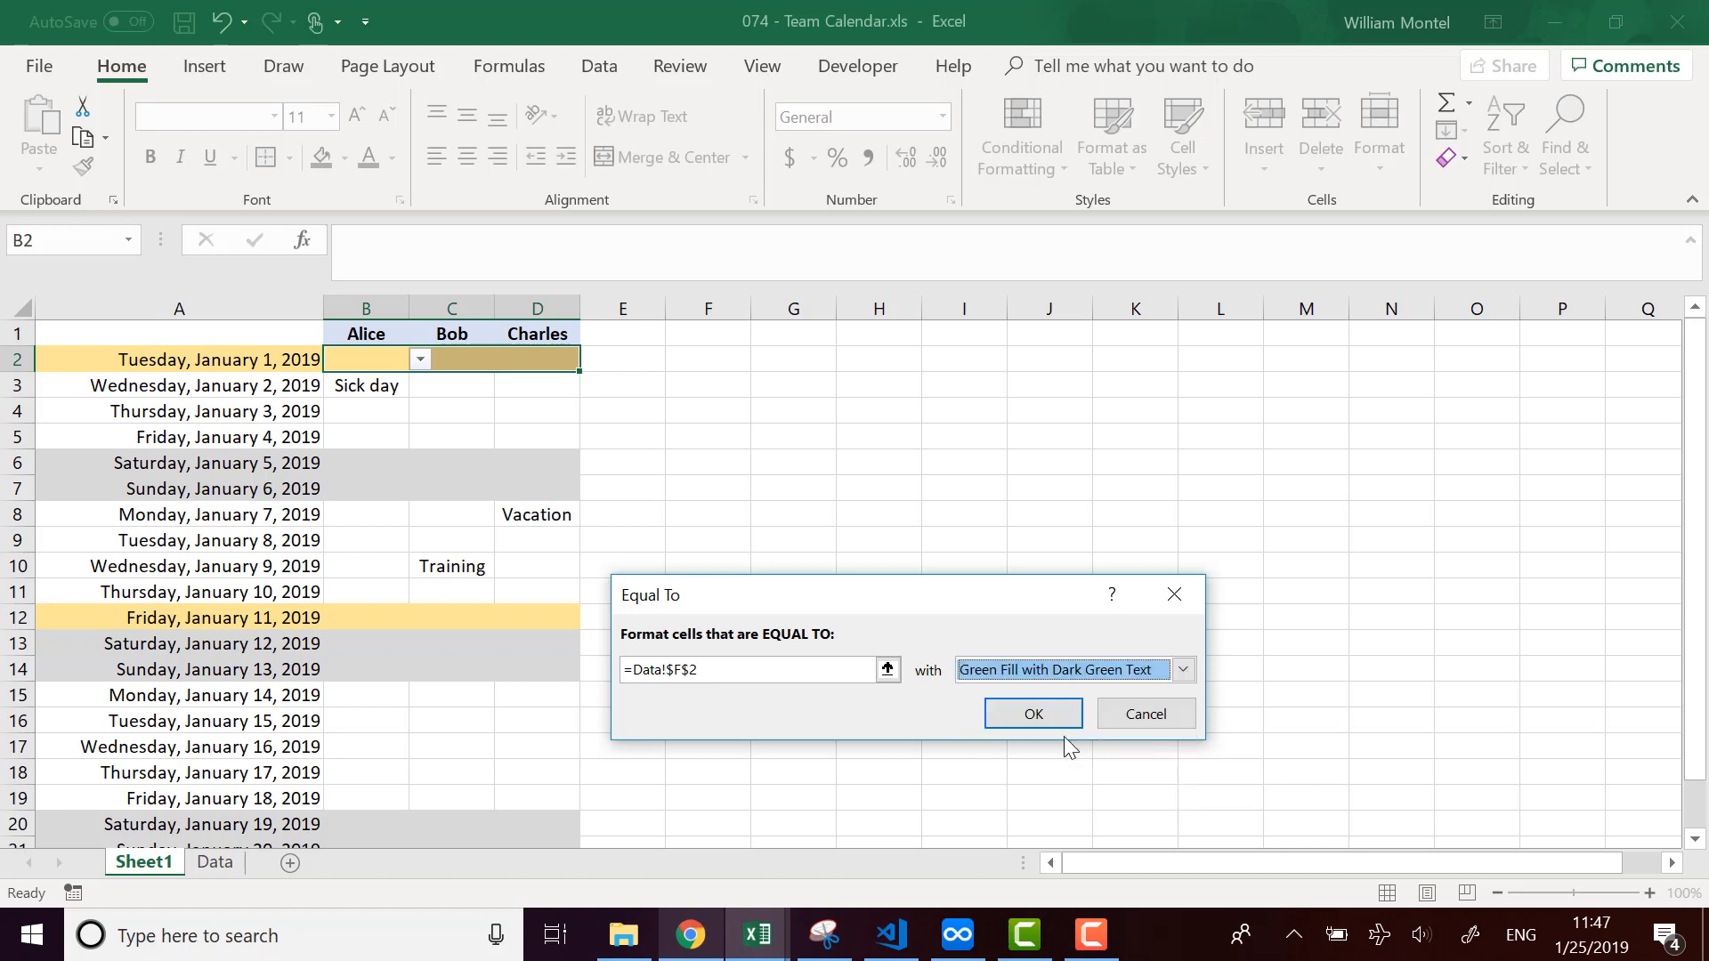
left_click(1044, 721)
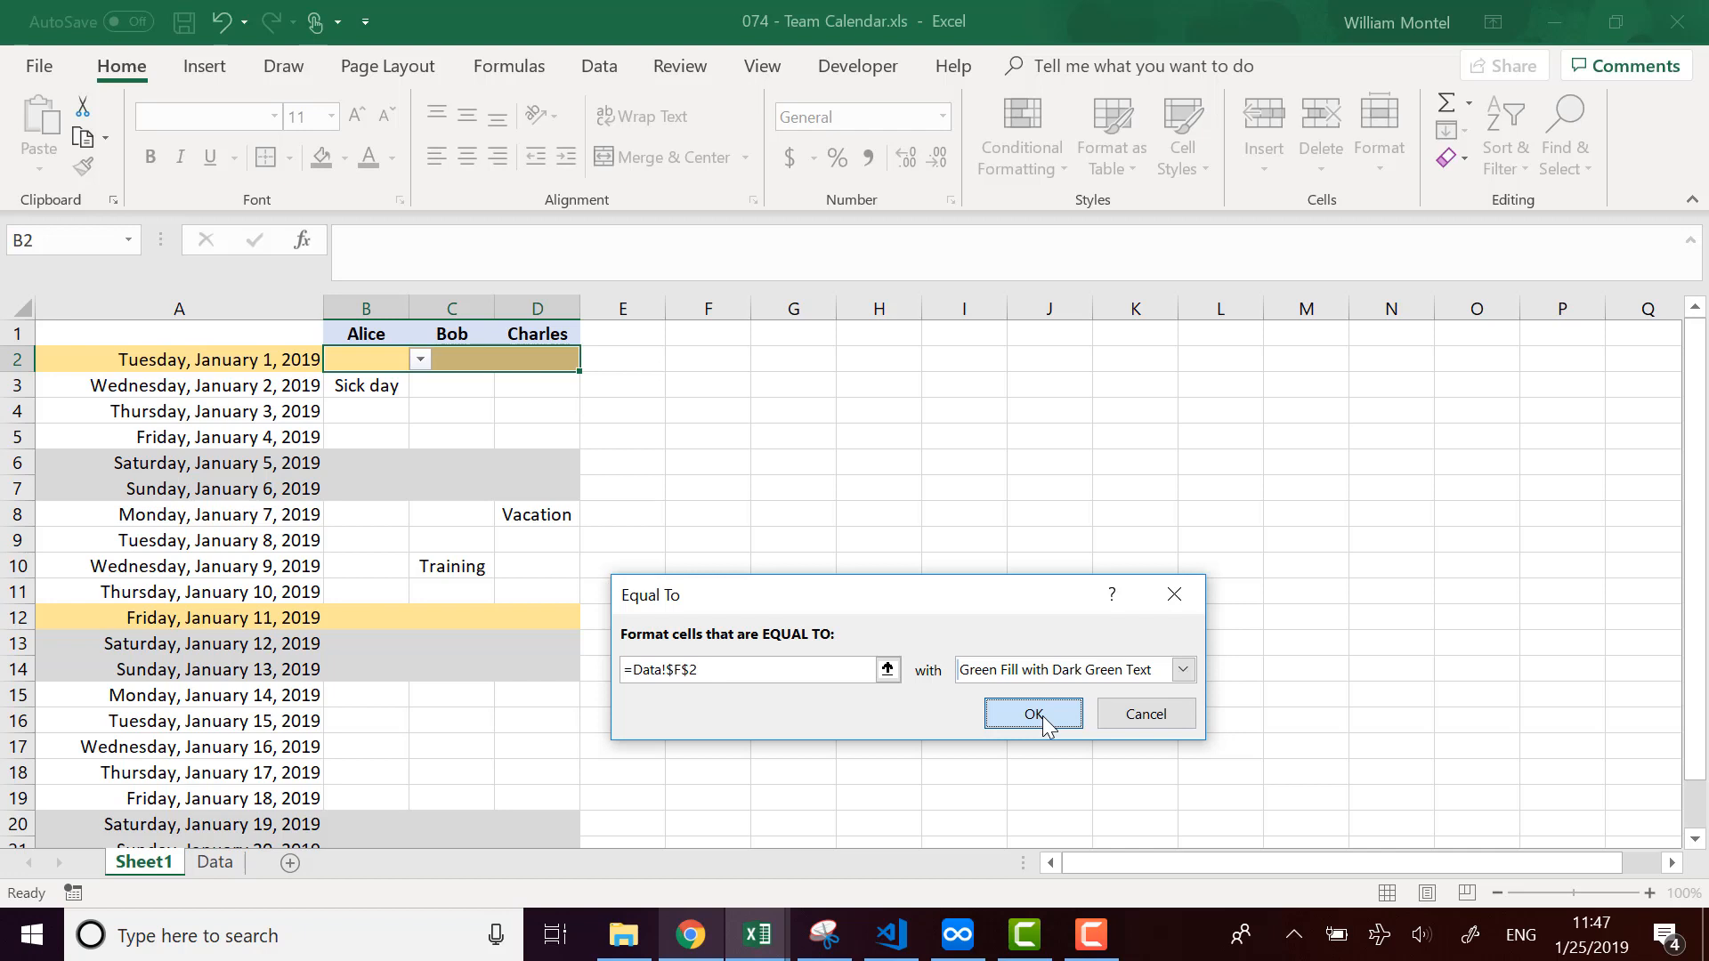
left_click(1033, 714)
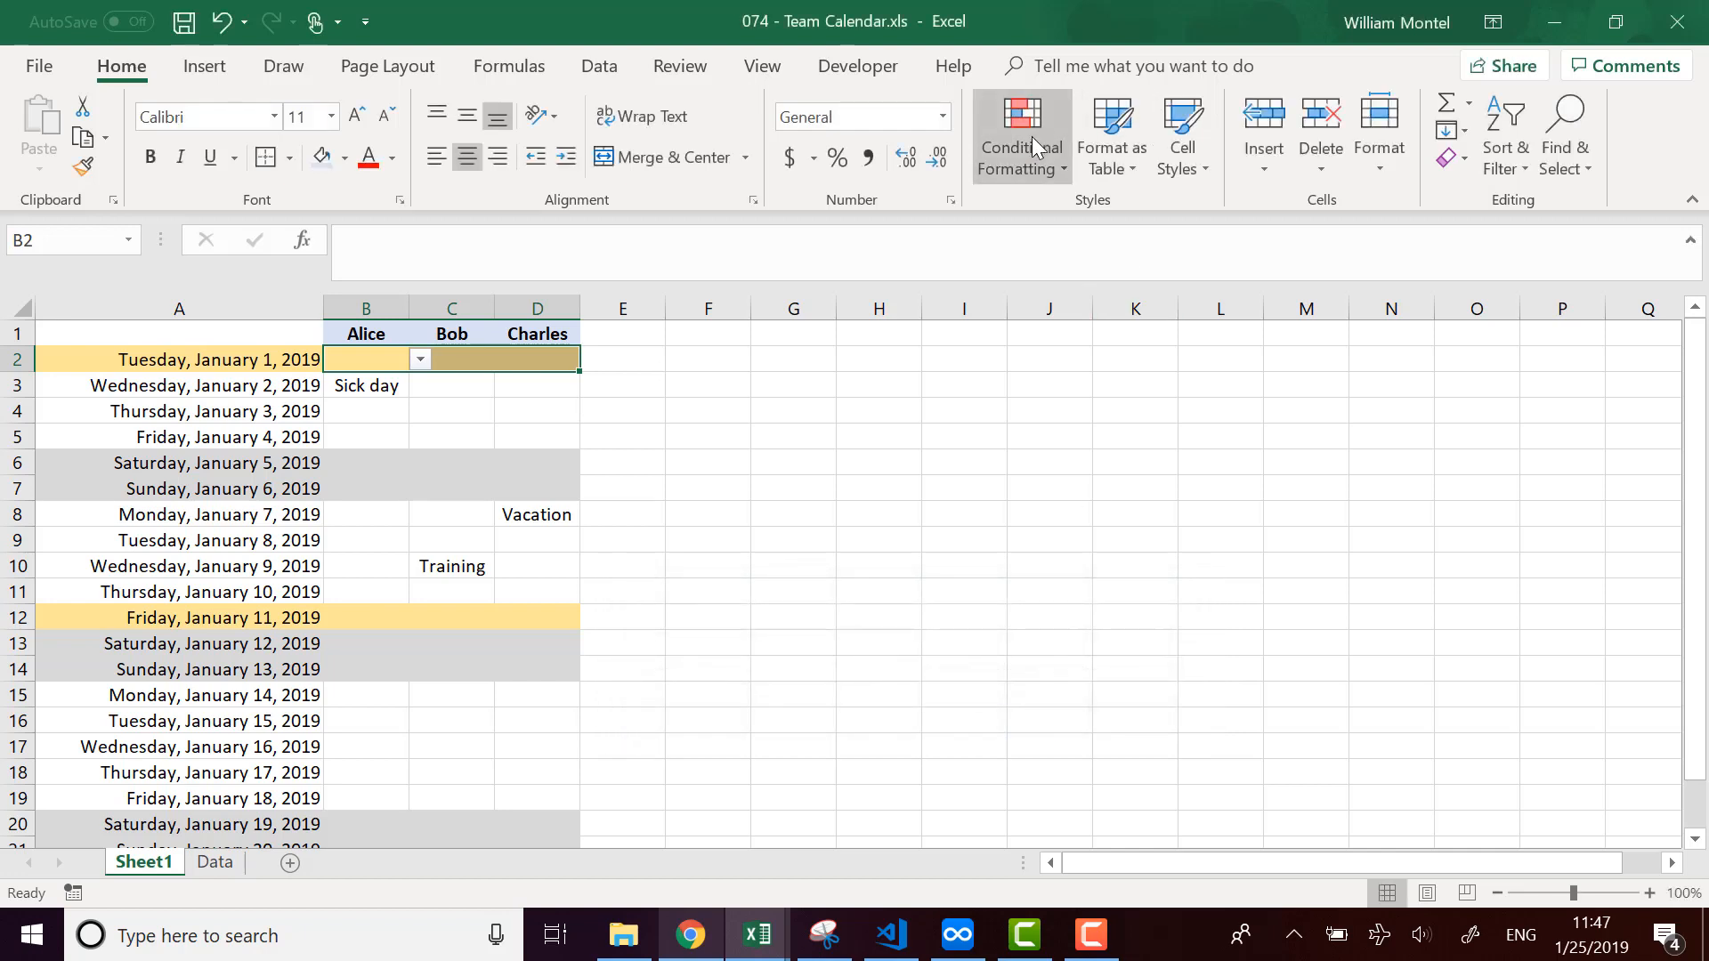
Add an Equal To conditional formatting rule to B2:D2 for =Data!$F$3, using Light Red Fill with Dark Red Text.
left_click(1032, 140)
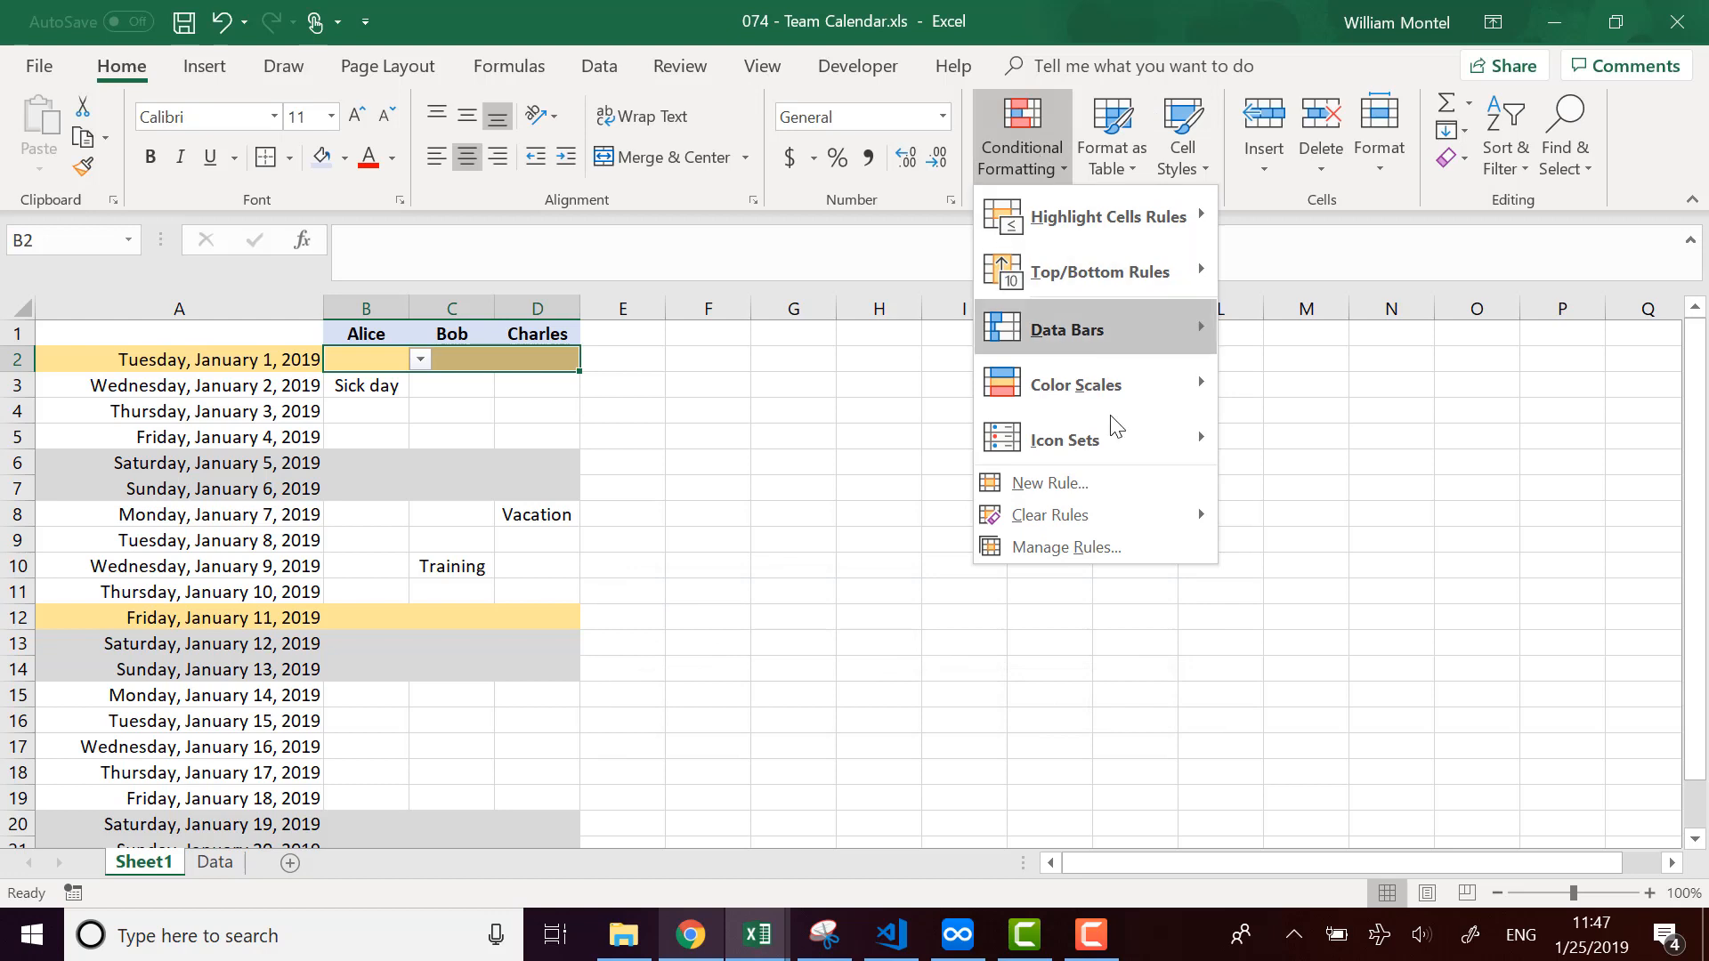
mouse_move(1136, 221)
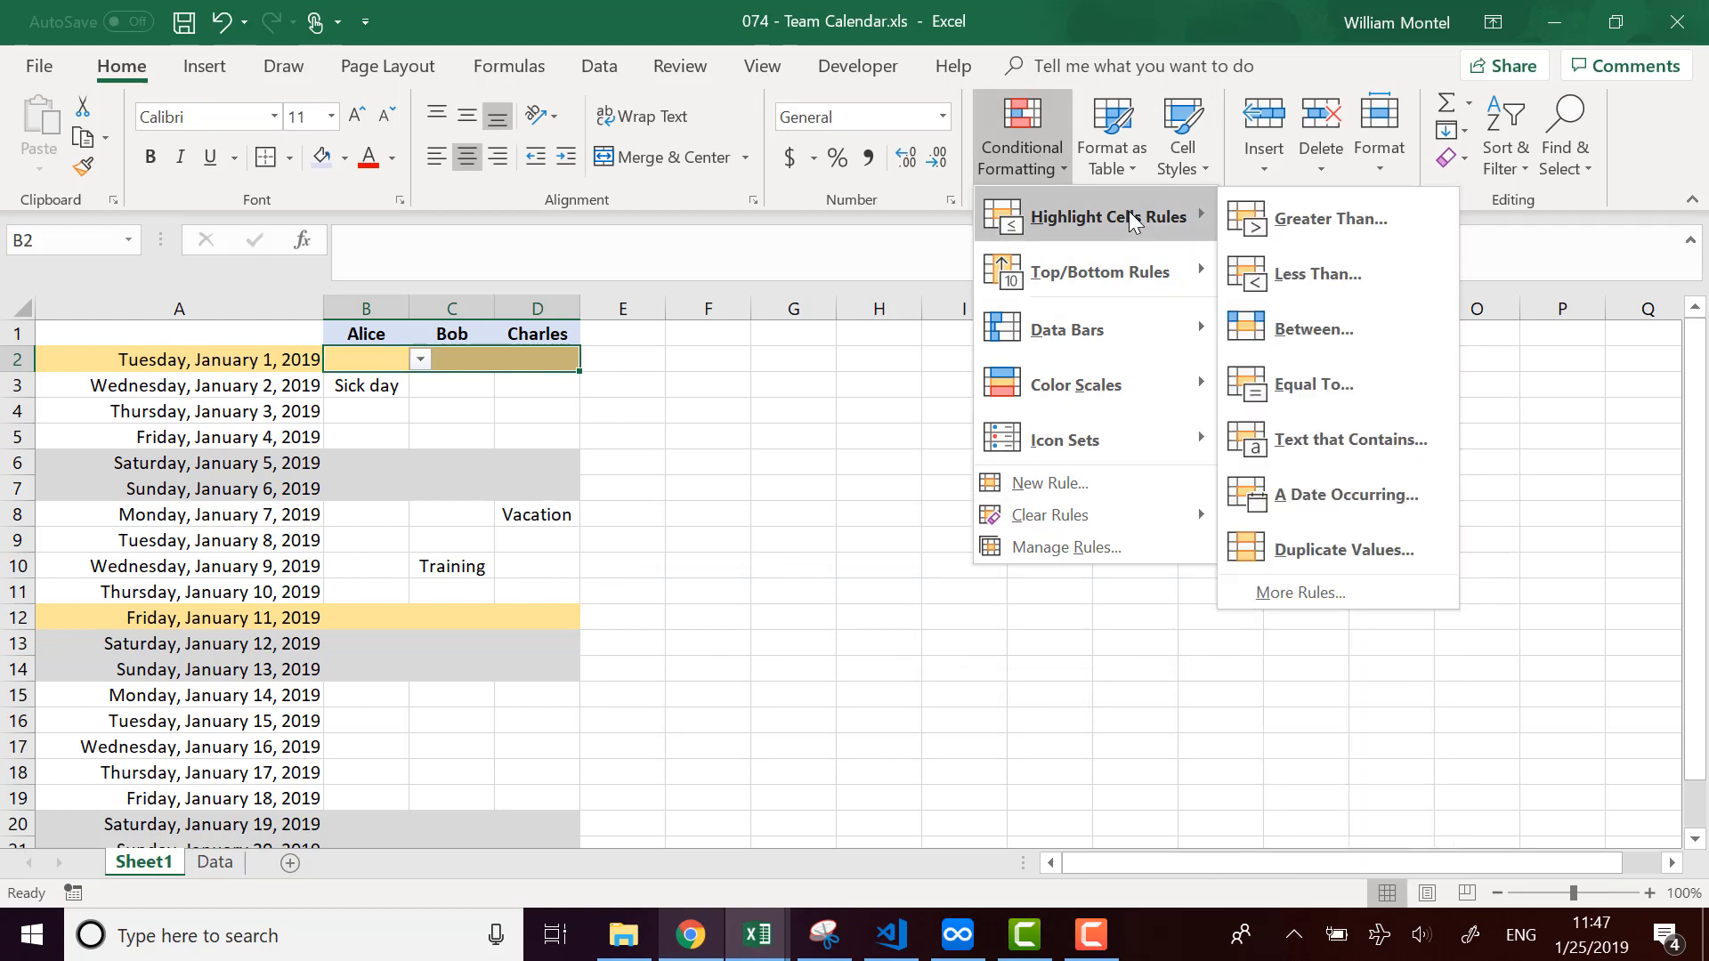
left_click(1349, 398)
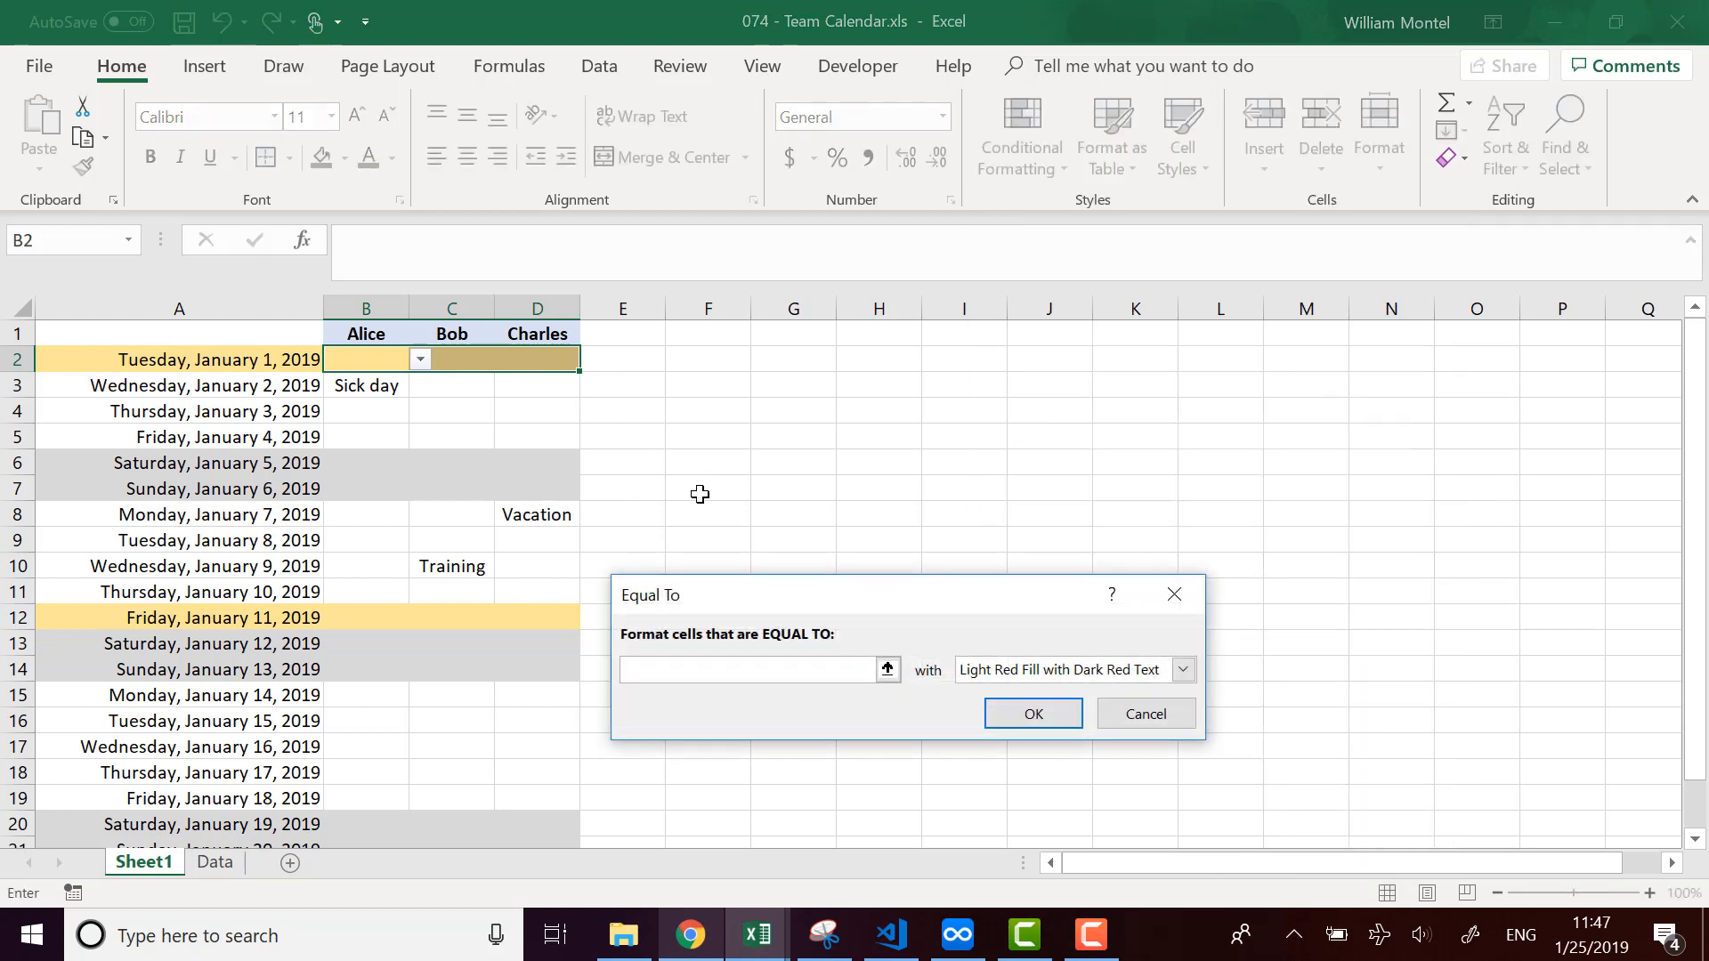
left_click(214, 872)
left_click(780, 388)
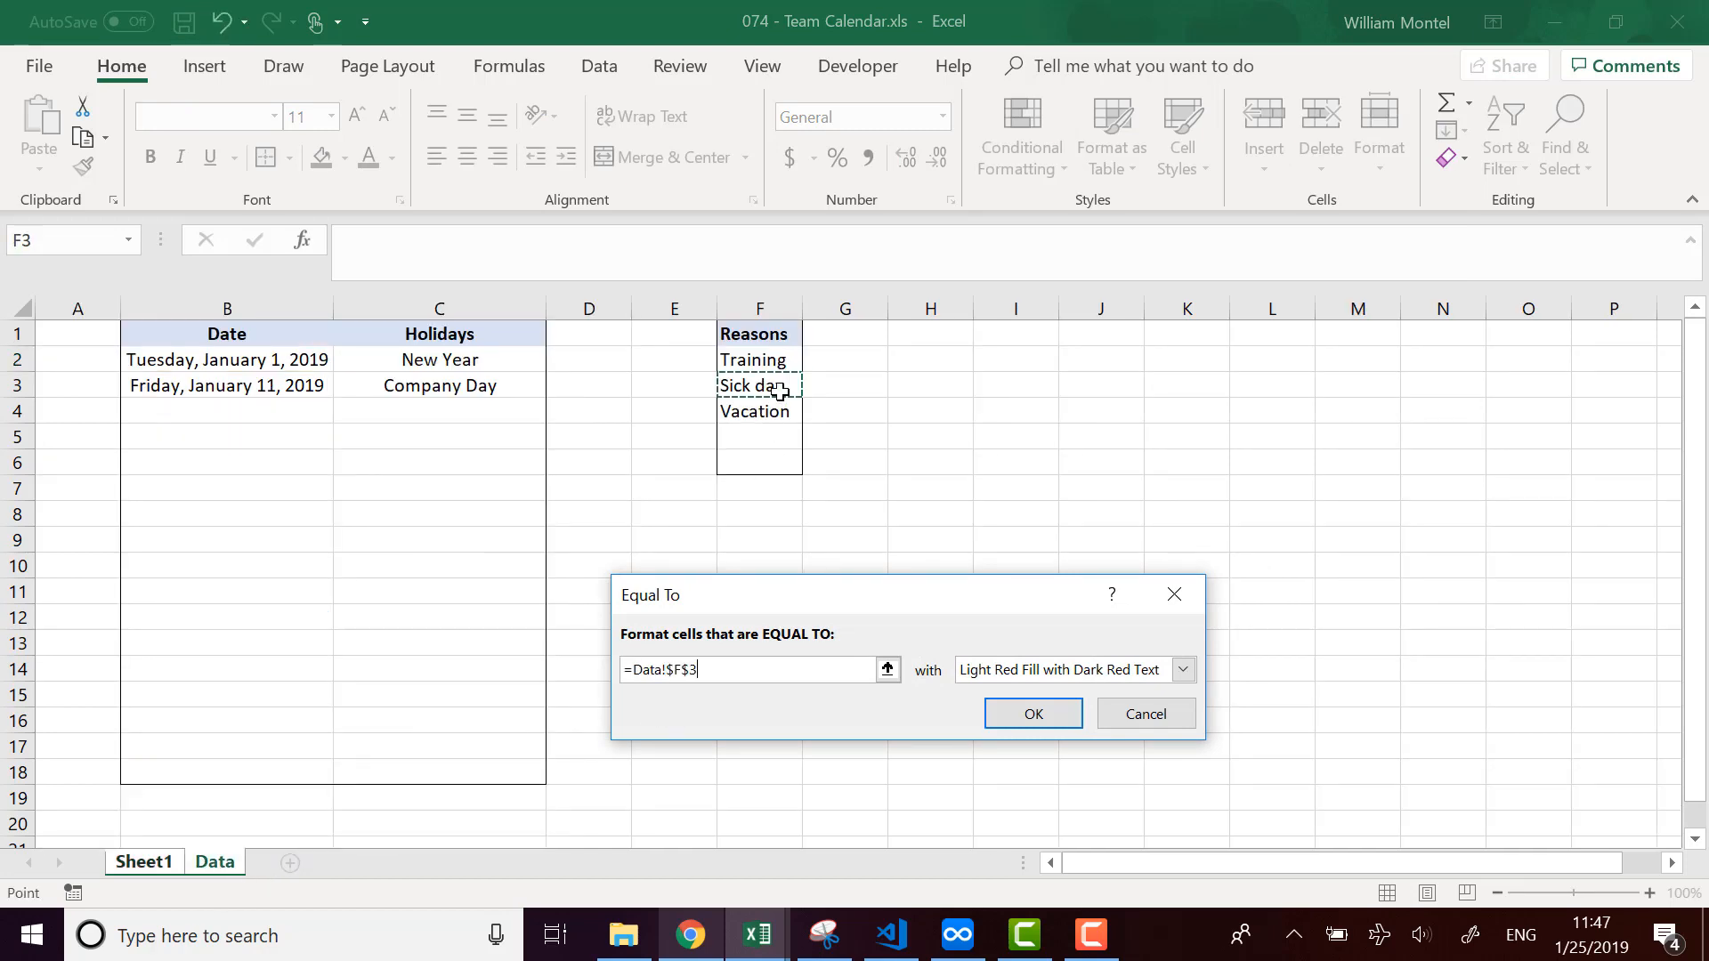
left_click(1183, 670)
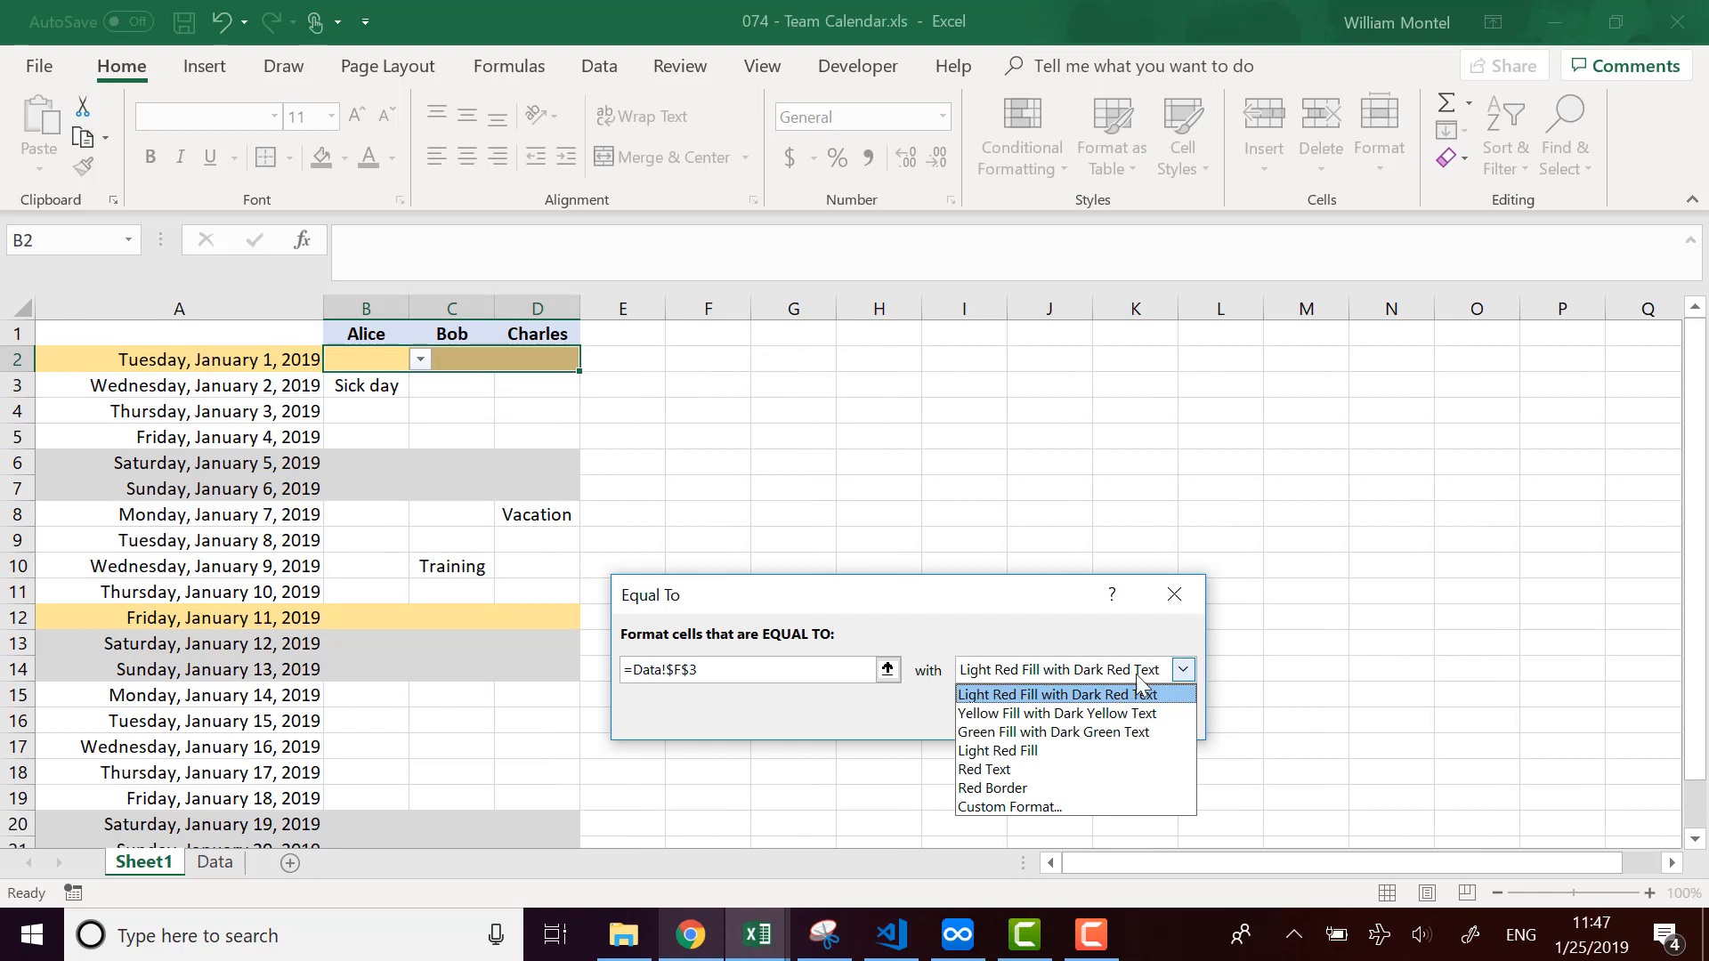
left_click(1141, 694)
left_click(993, 709)
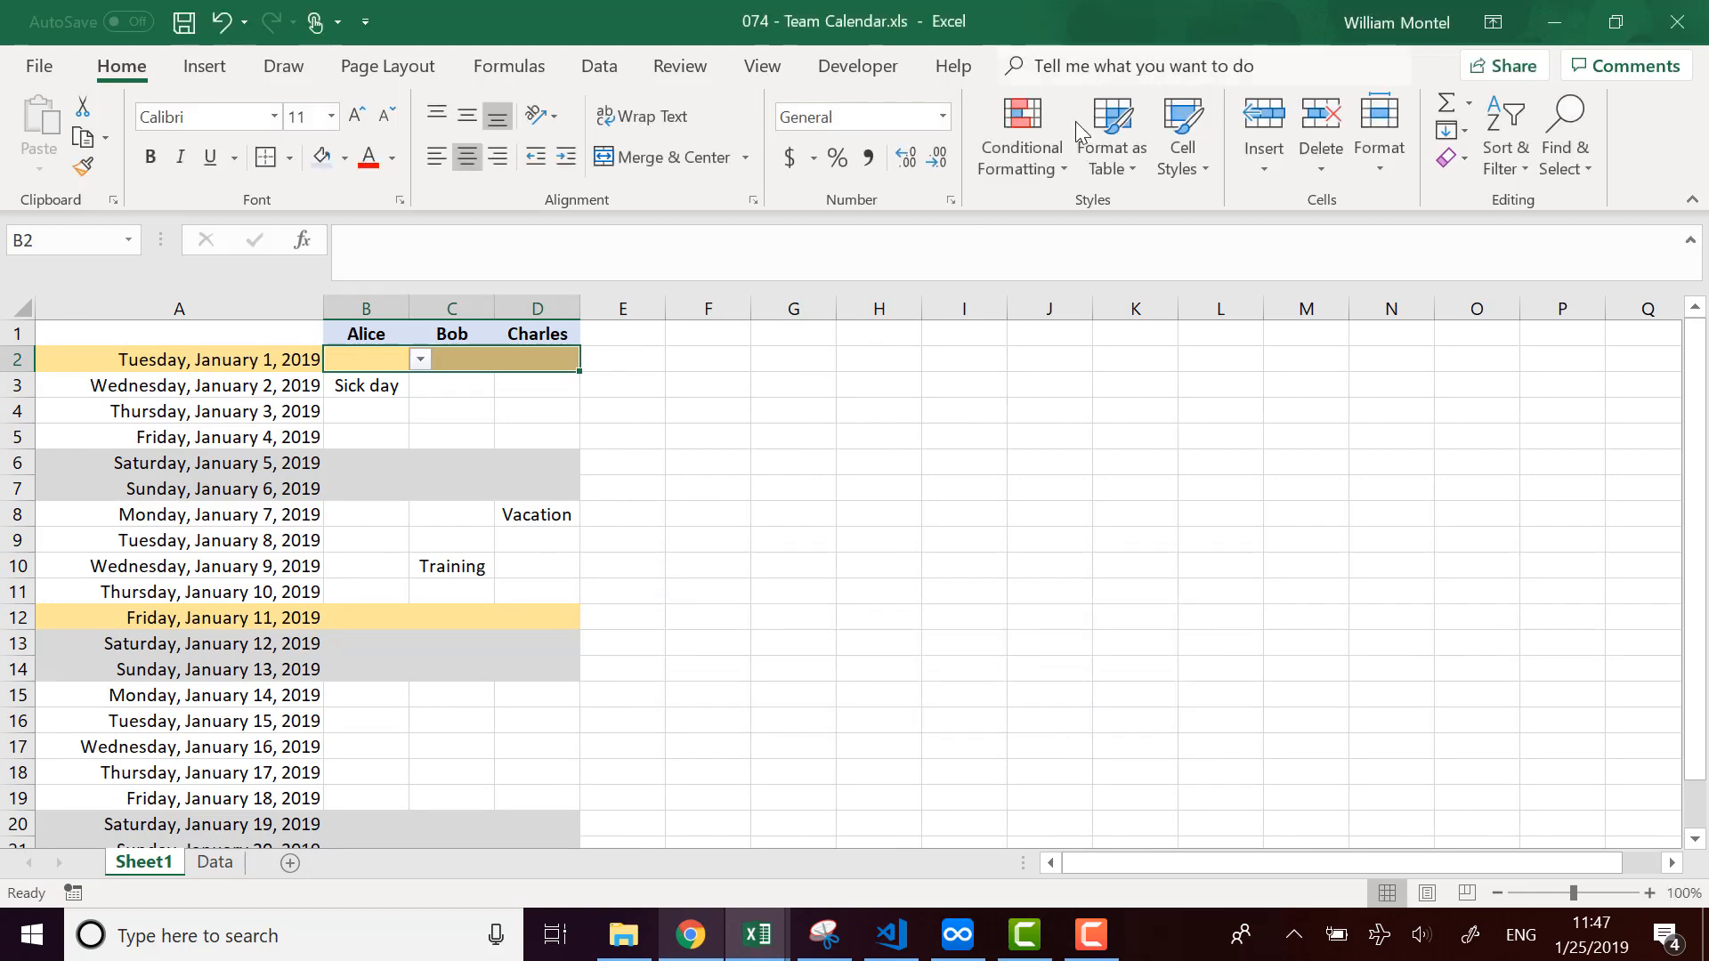
Add an Equal To conditional formatting rule to B2:D2 for =Data!$F$4, using a custom format with a light blue fill.
left_click(1050, 164)
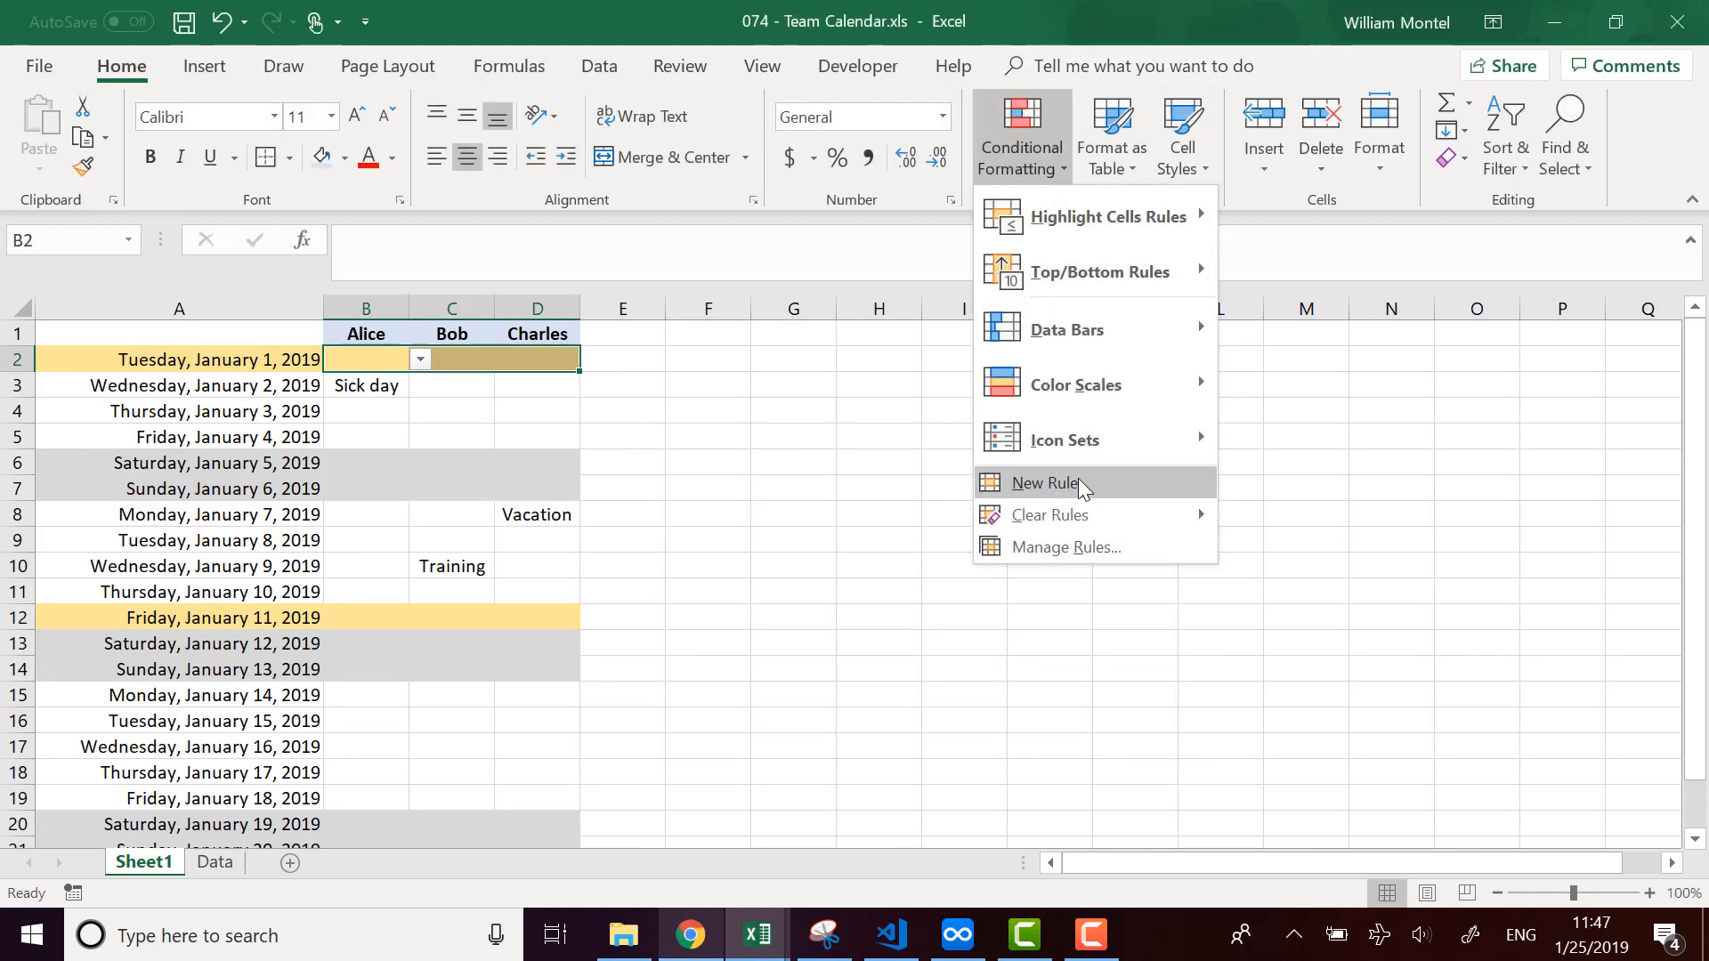
left_click(1371, 403)
left_click(214, 862)
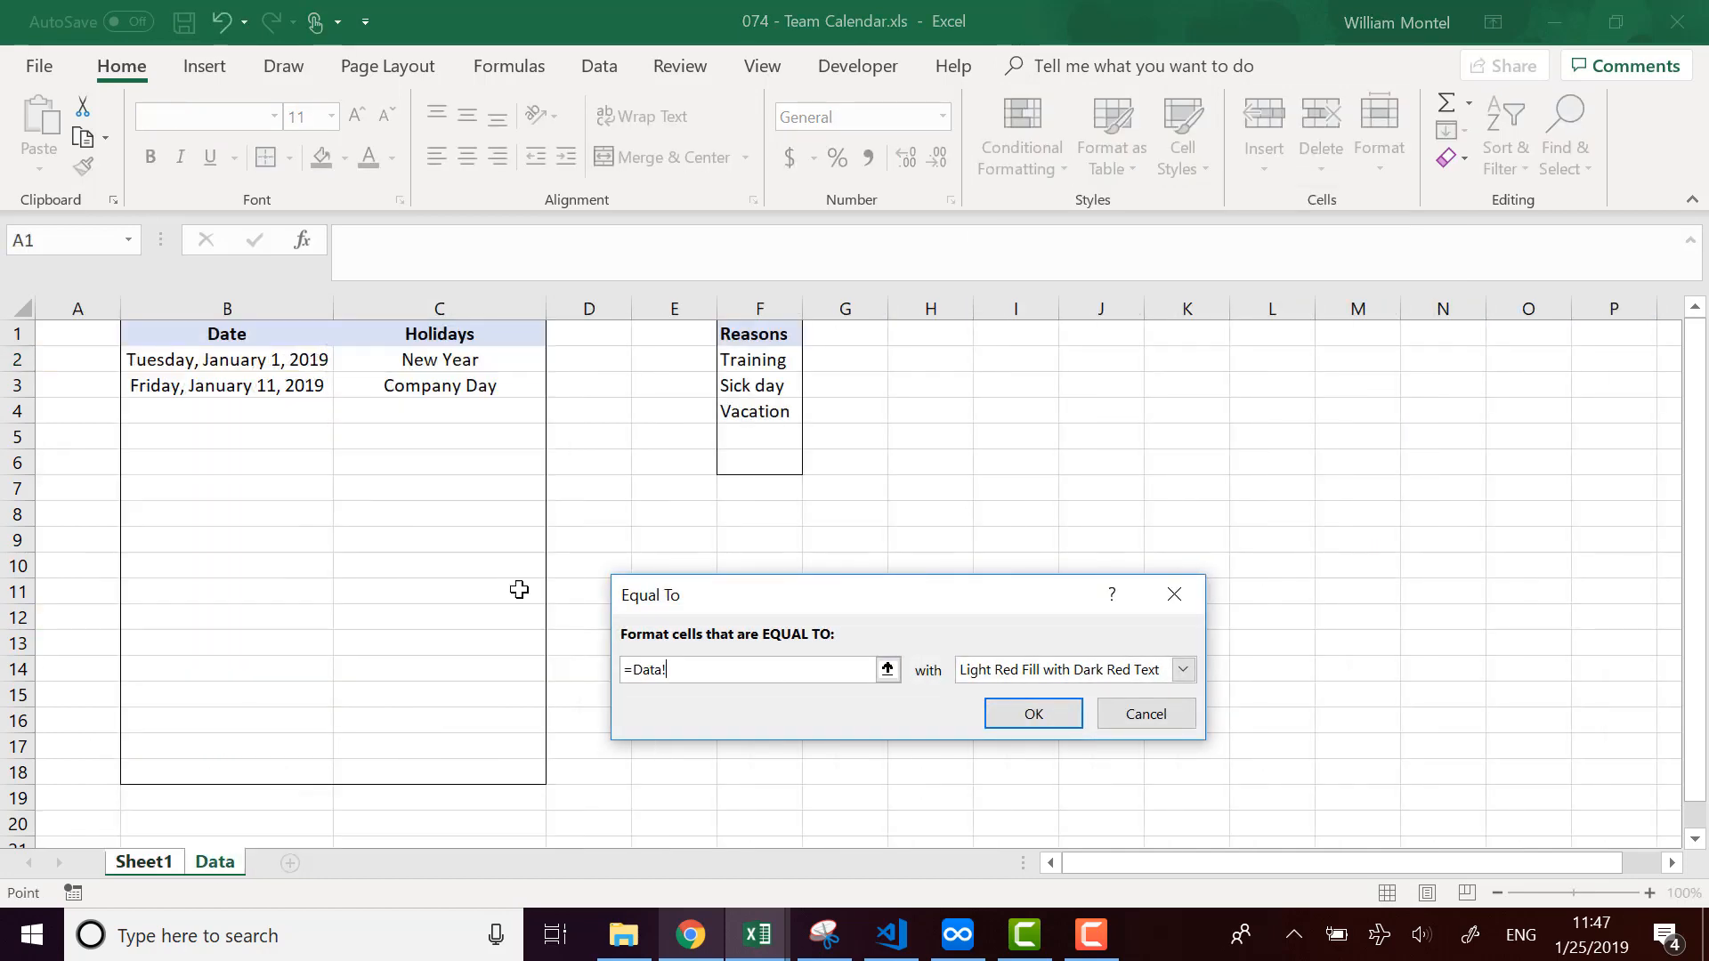
left_click(747, 421)
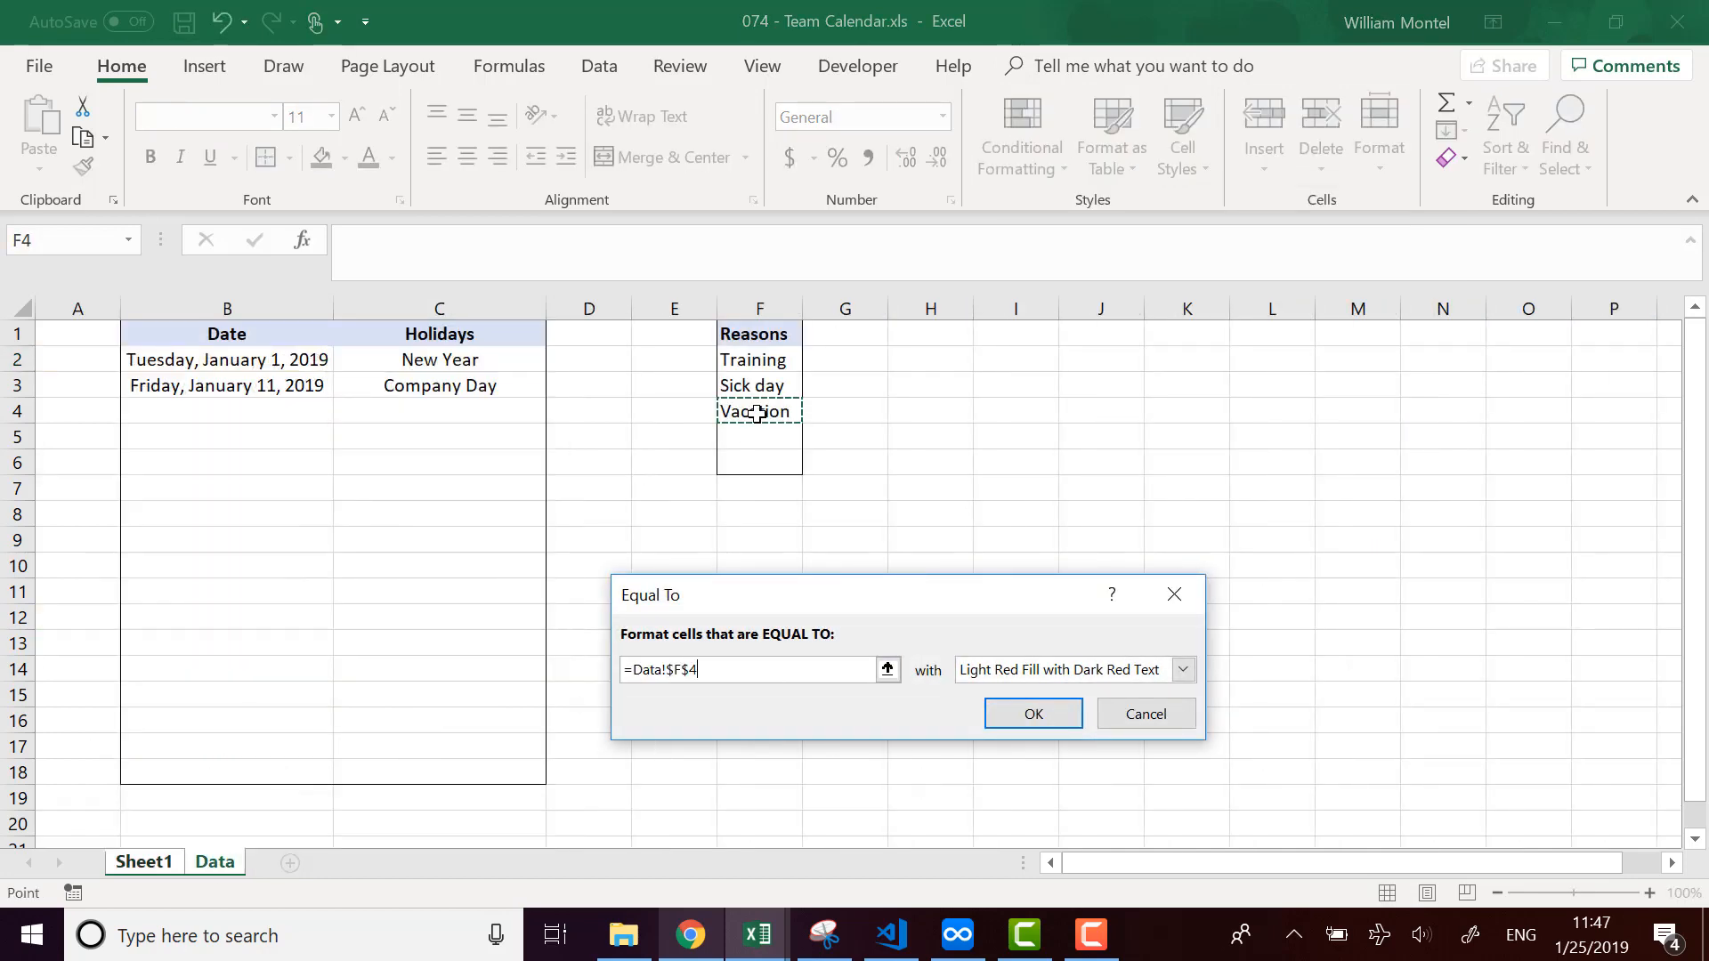
left_click(1183, 672)
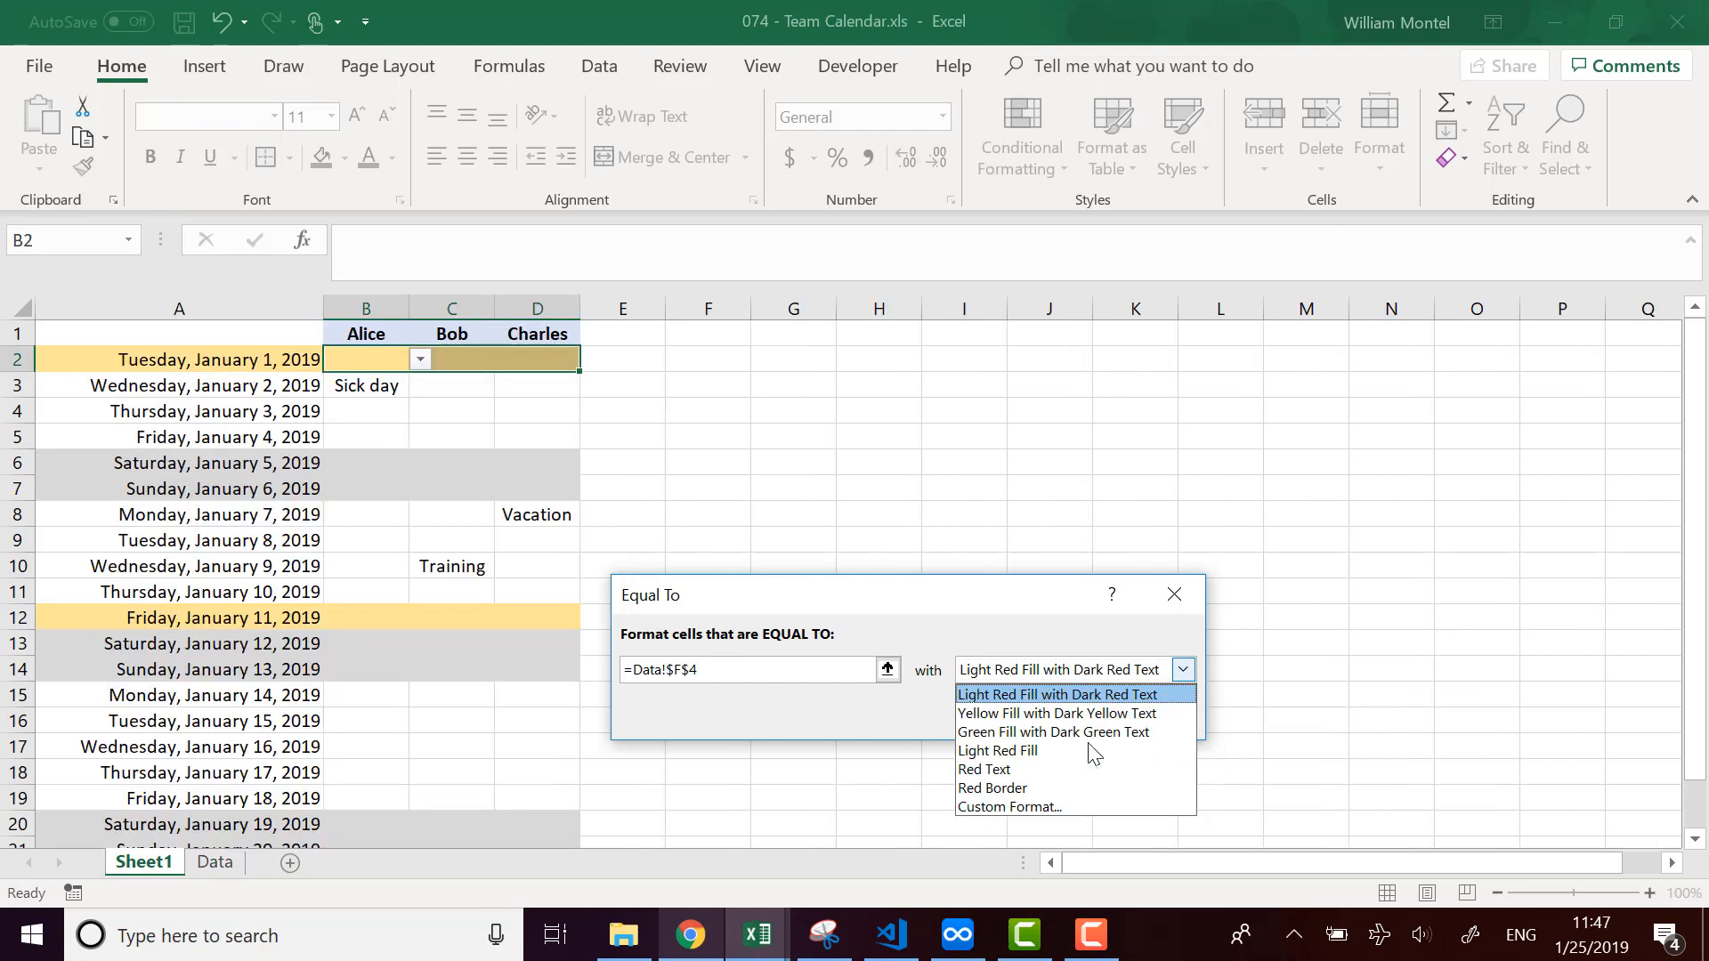
left_click(1045, 790)
left_click(1183, 672)
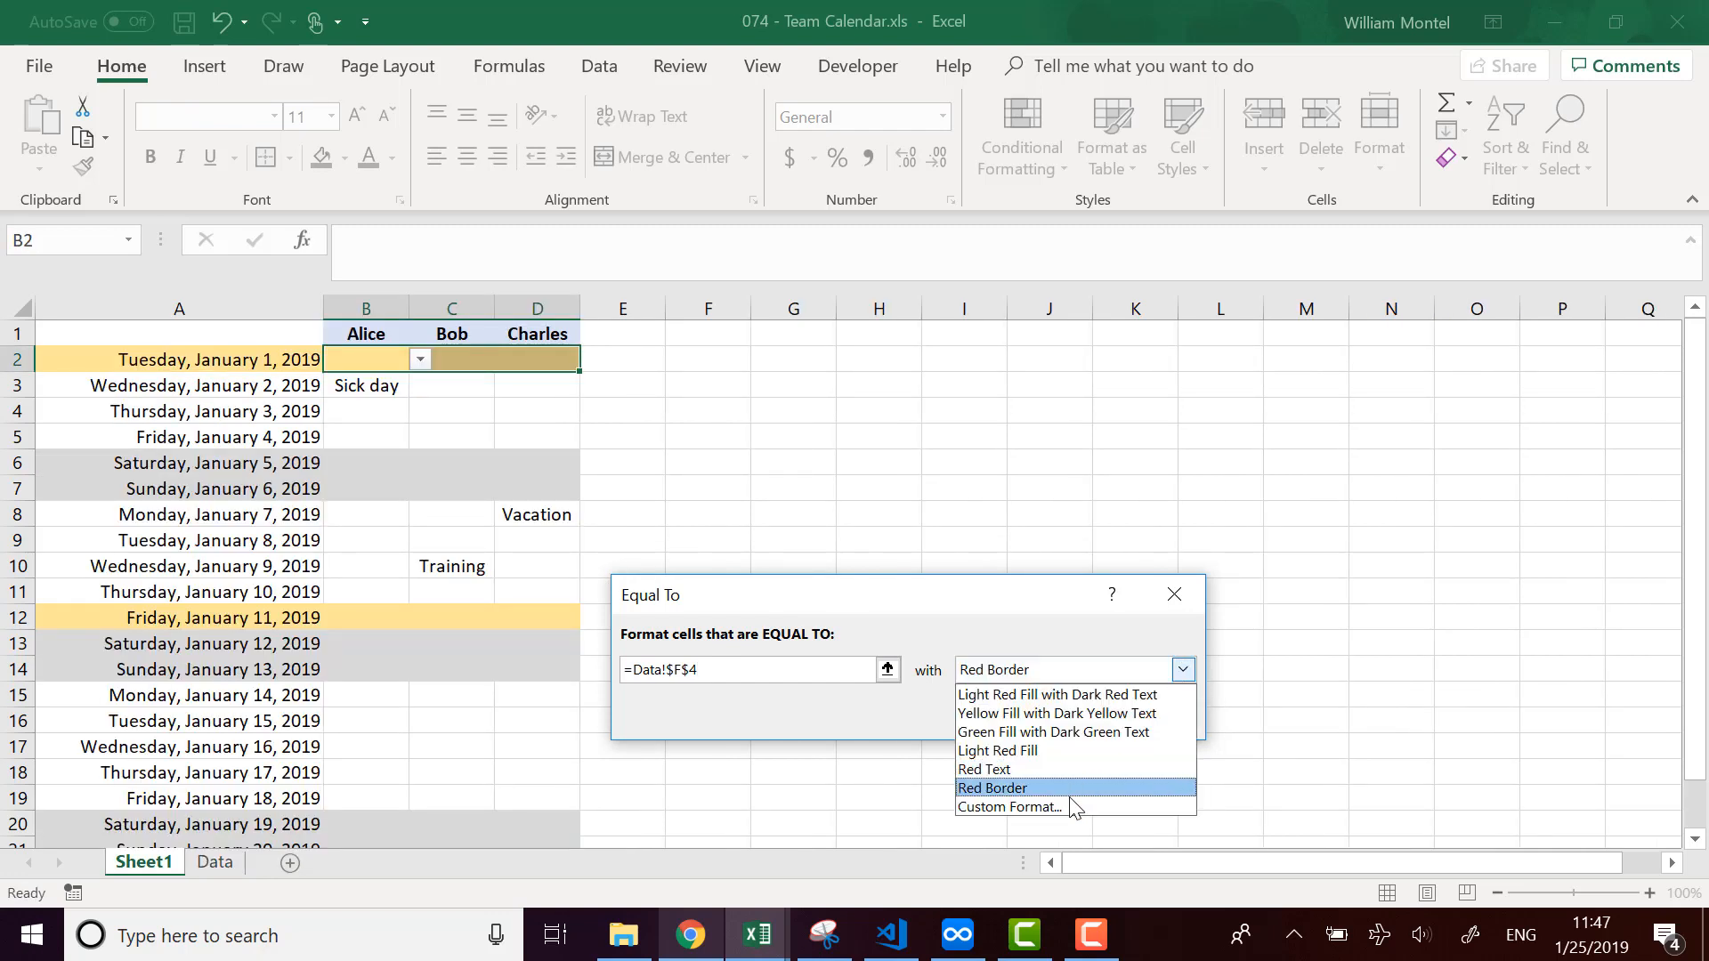
left_click(1068, 803)
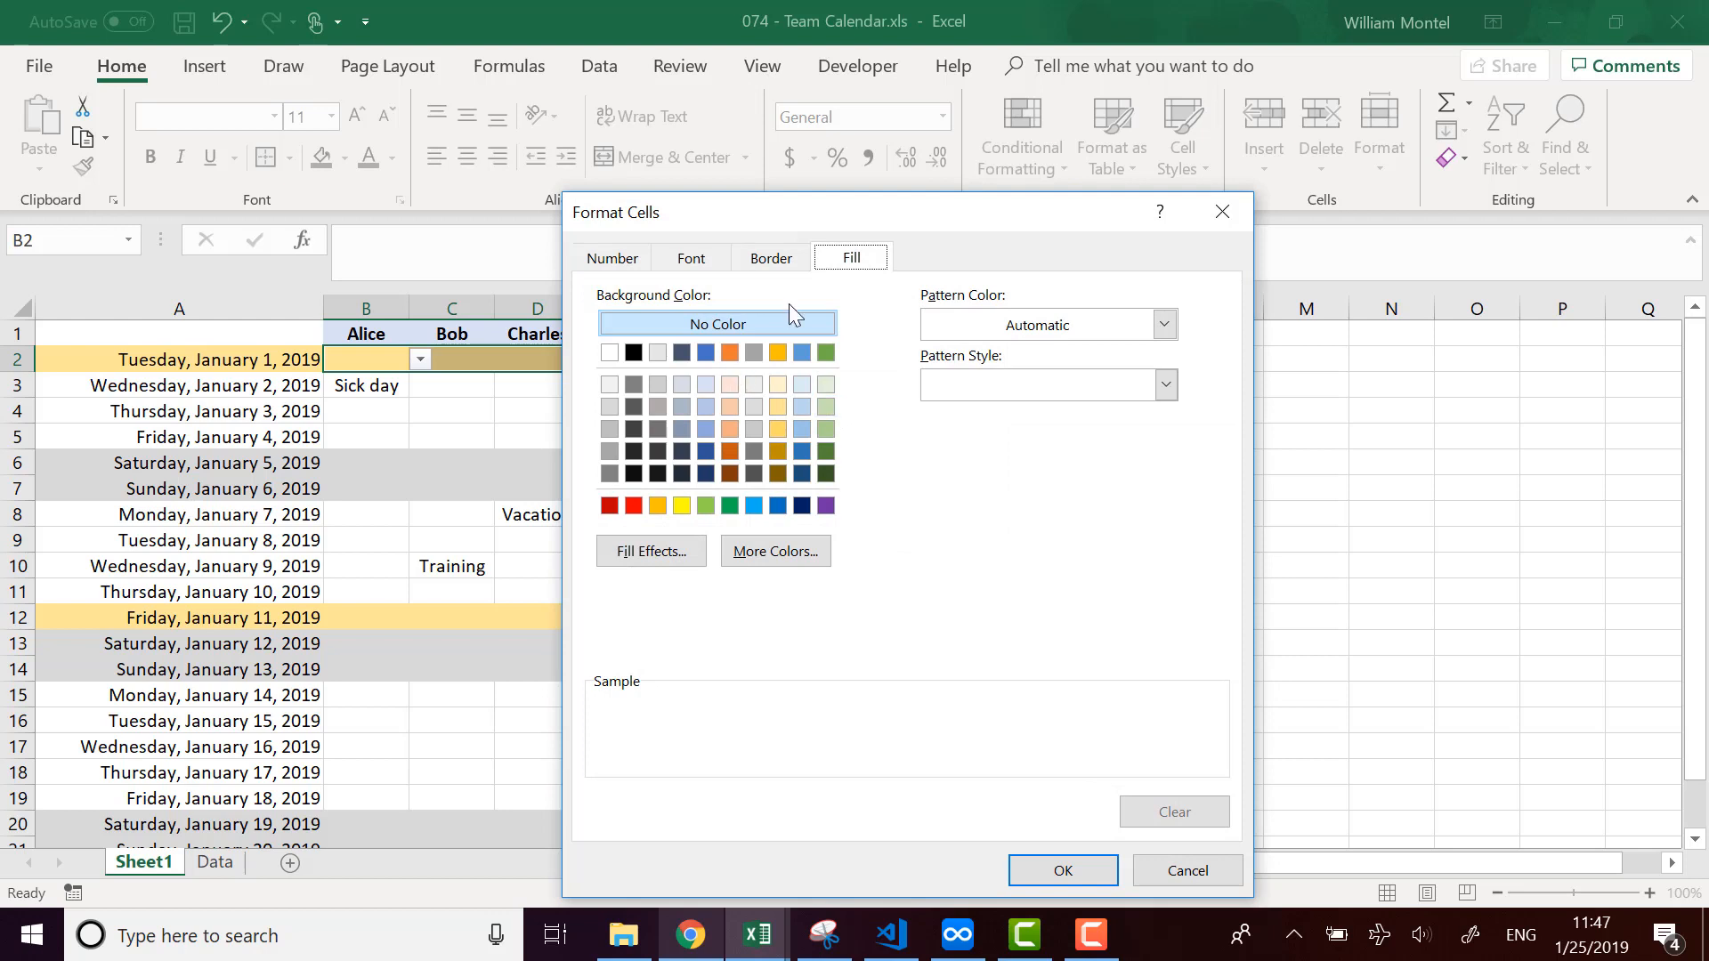
left_click(705, 392)
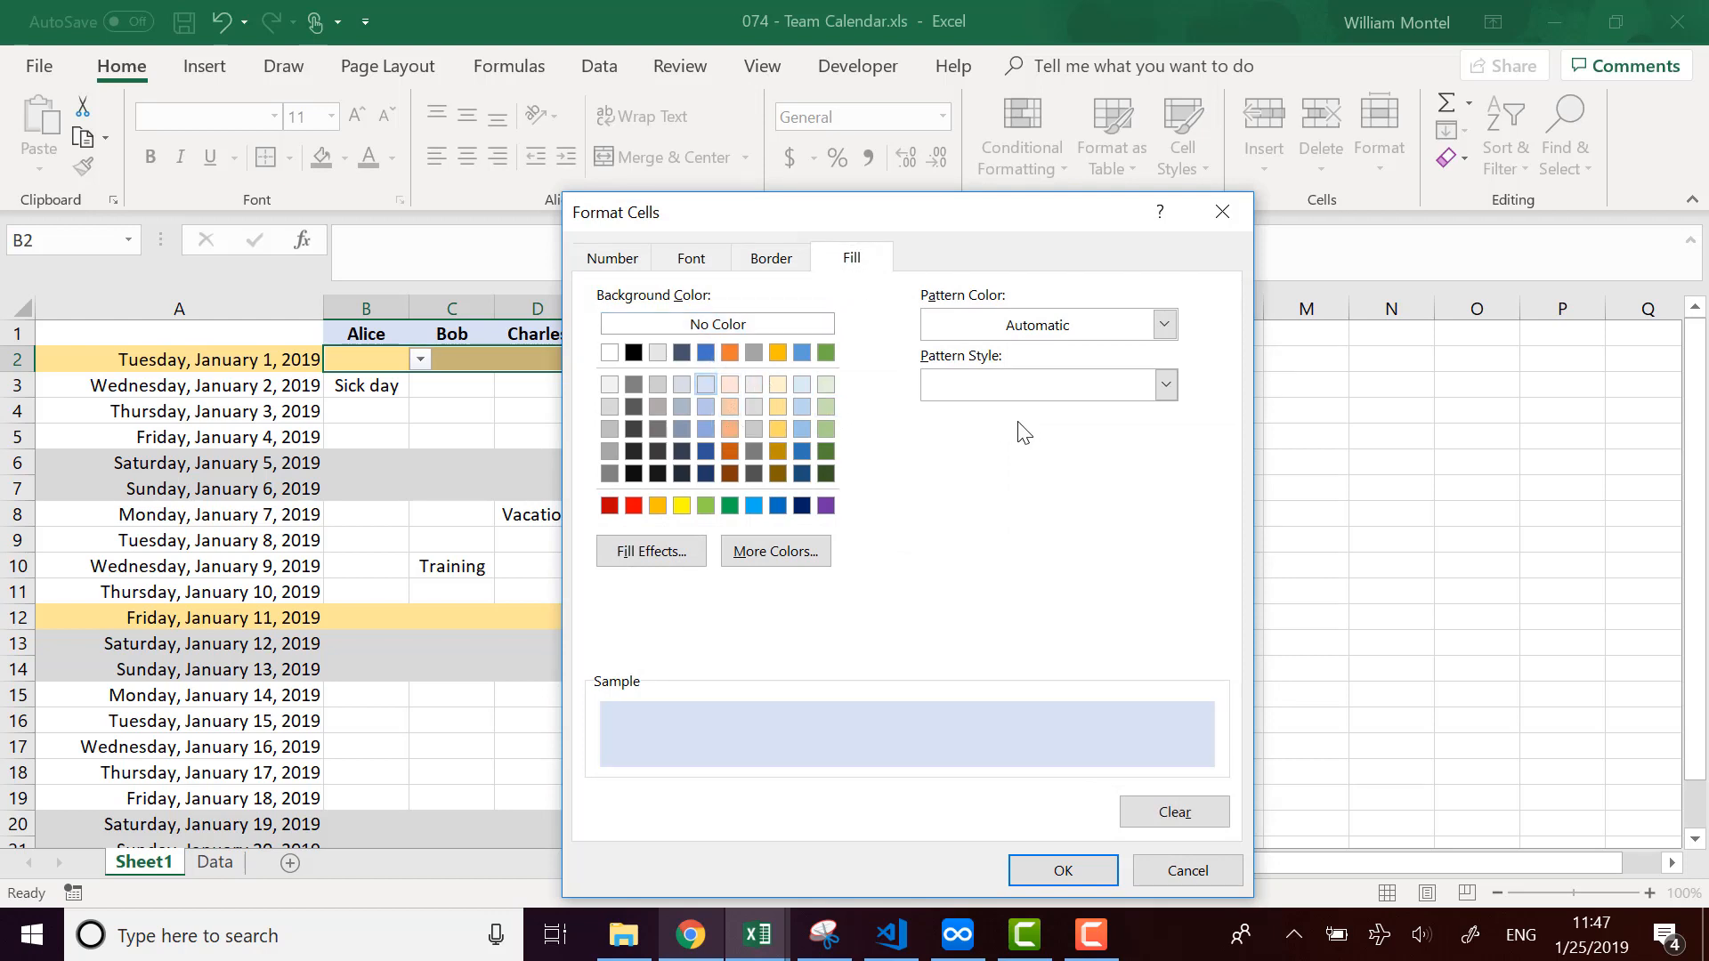
left_click(1086, 862)
left_click(1030, 713)
left_click(723, 478)
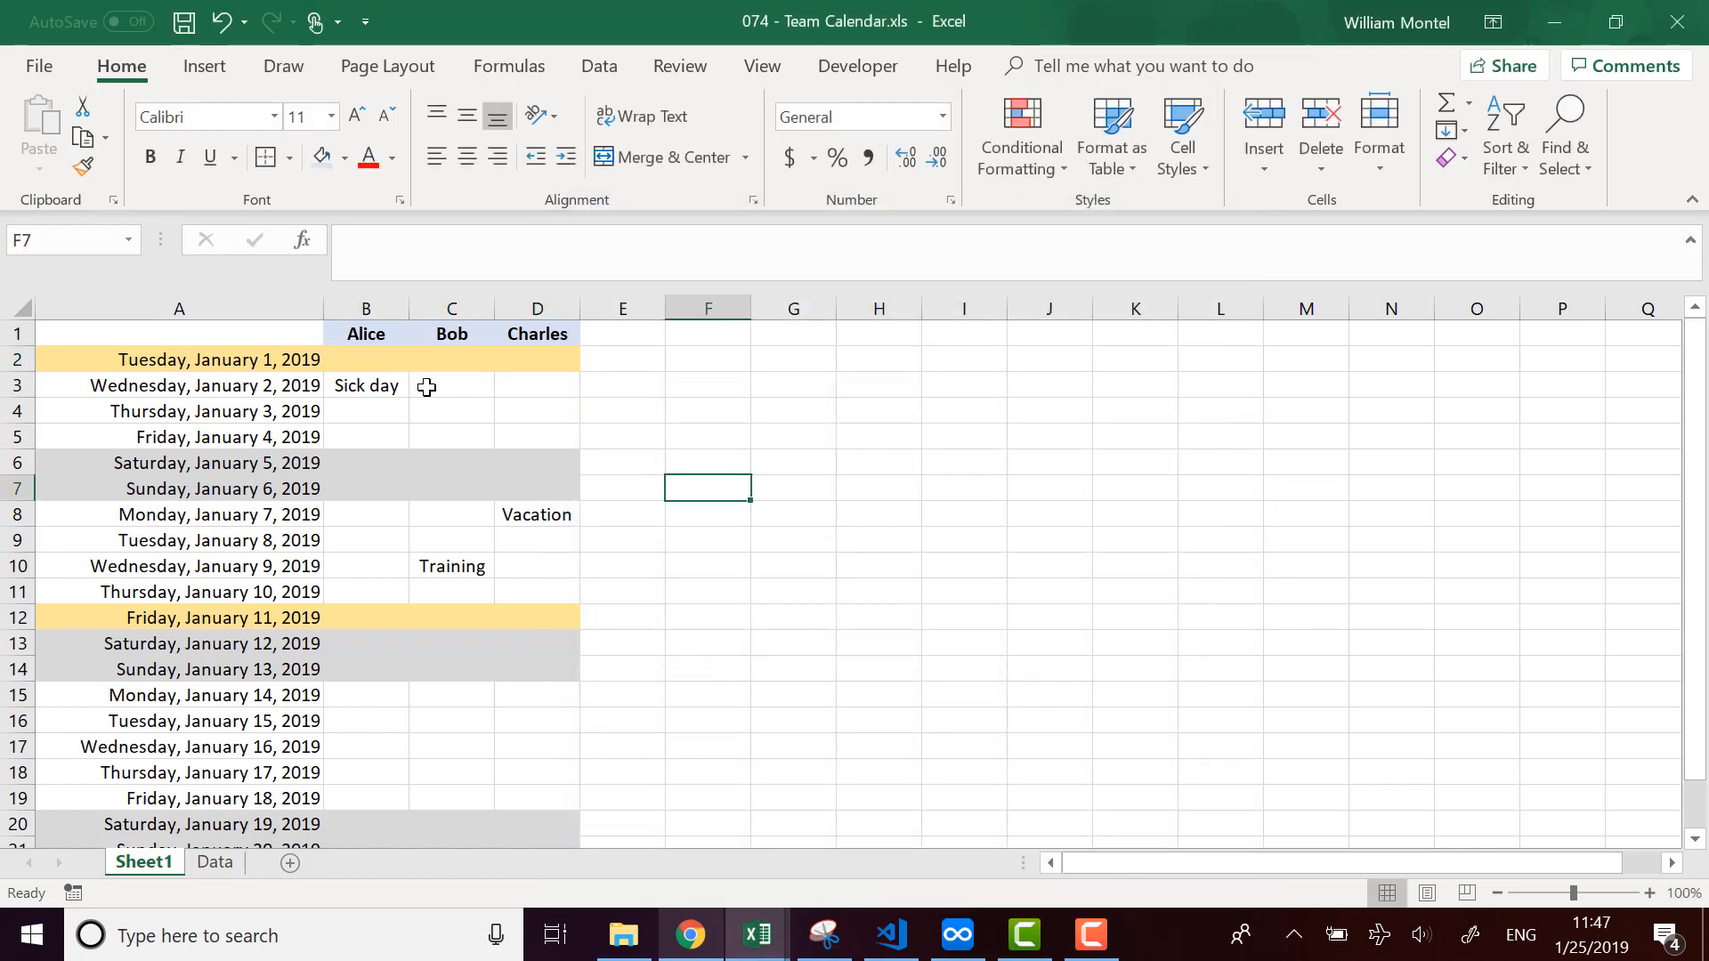
Copy the formatting of B2:D2 onto B2:D14 with Format Painter.
left_click_drag(374, 358, 553, 359)
left_click(84, 166)
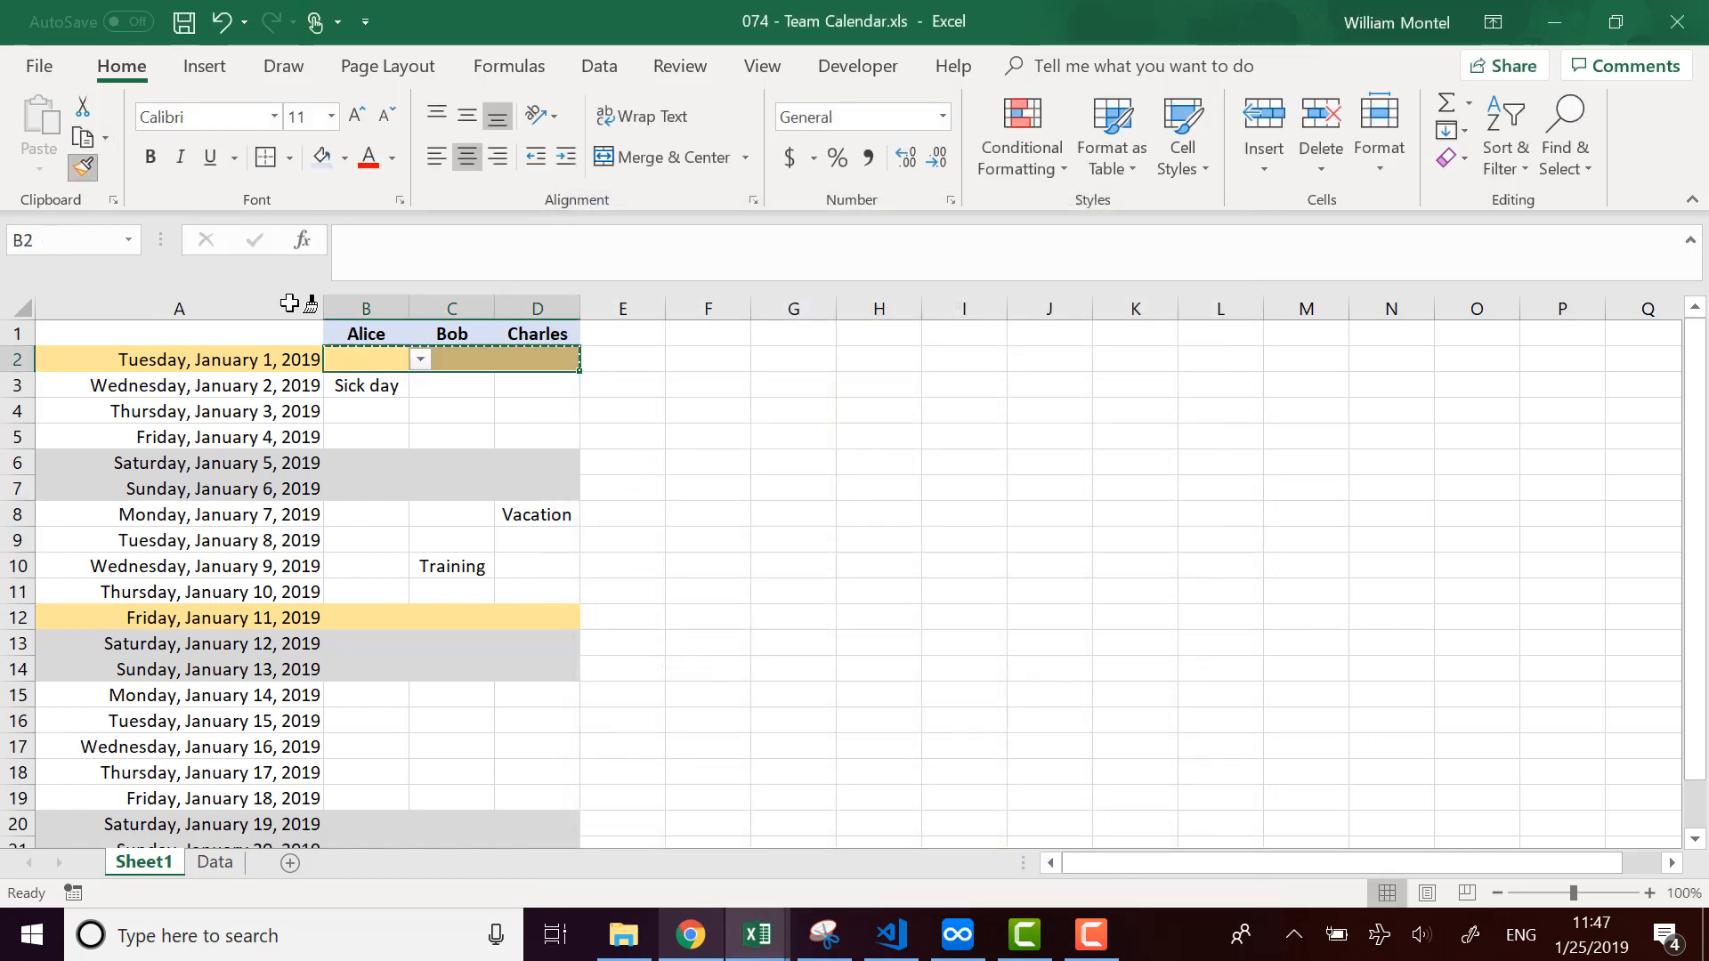
left_click_drag(371, 359, 519, 670)
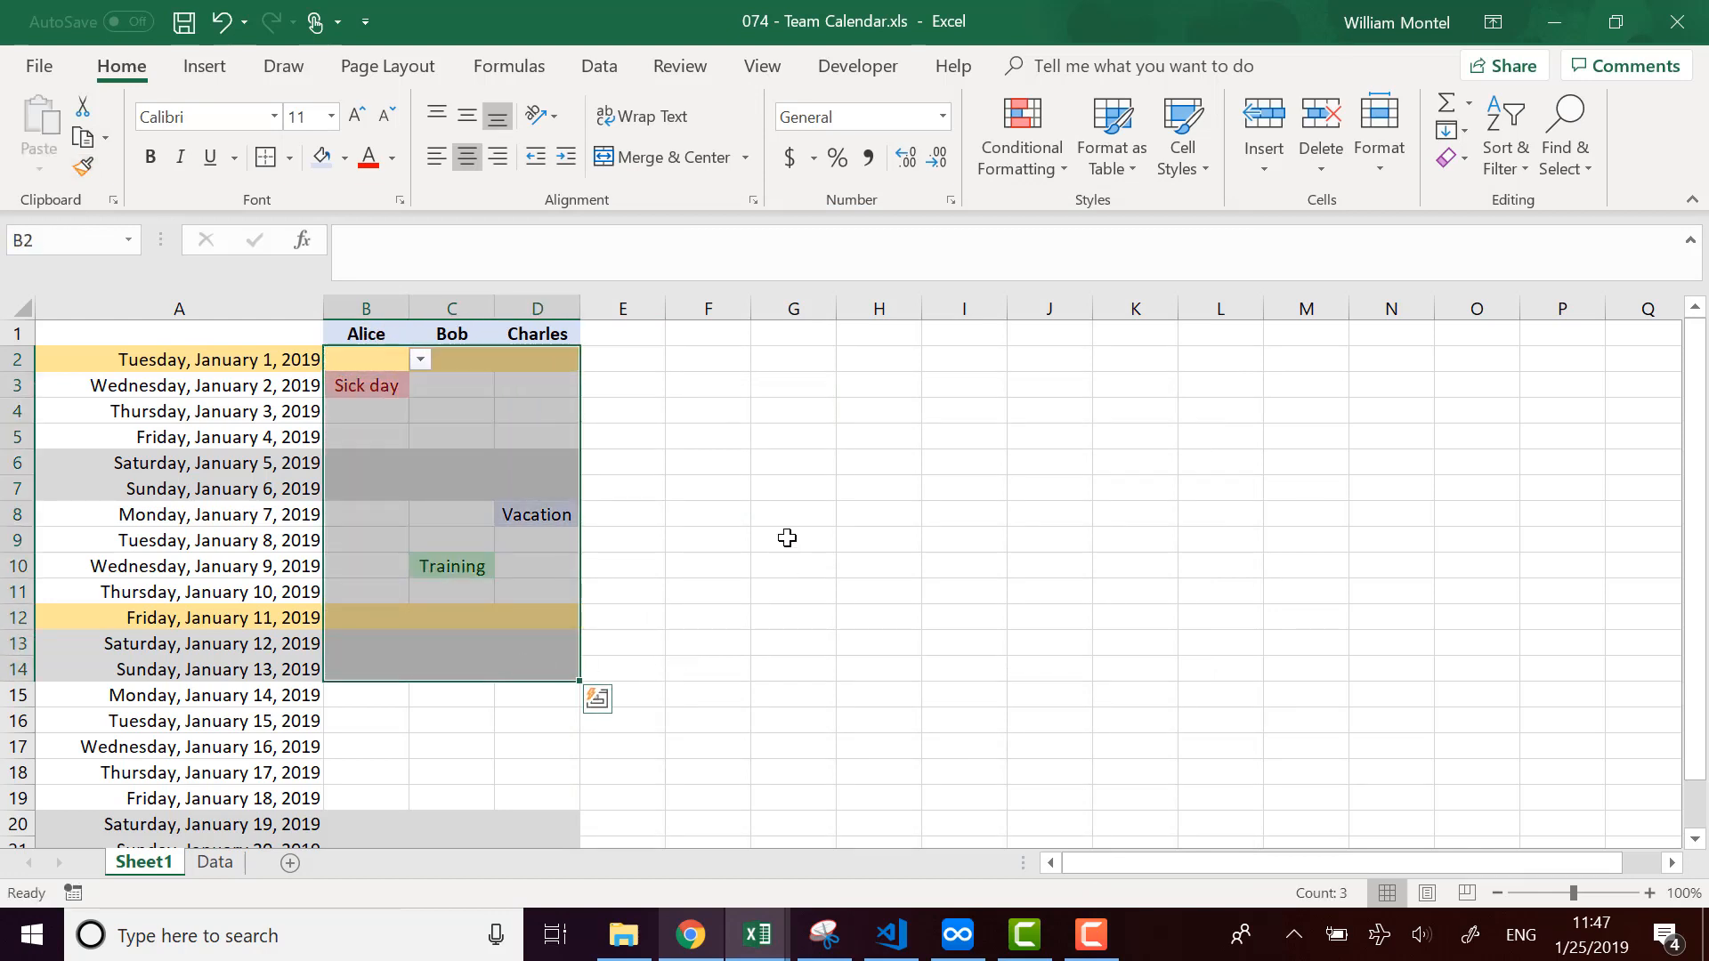
left_click(788, 537)
left_click(551, 518)
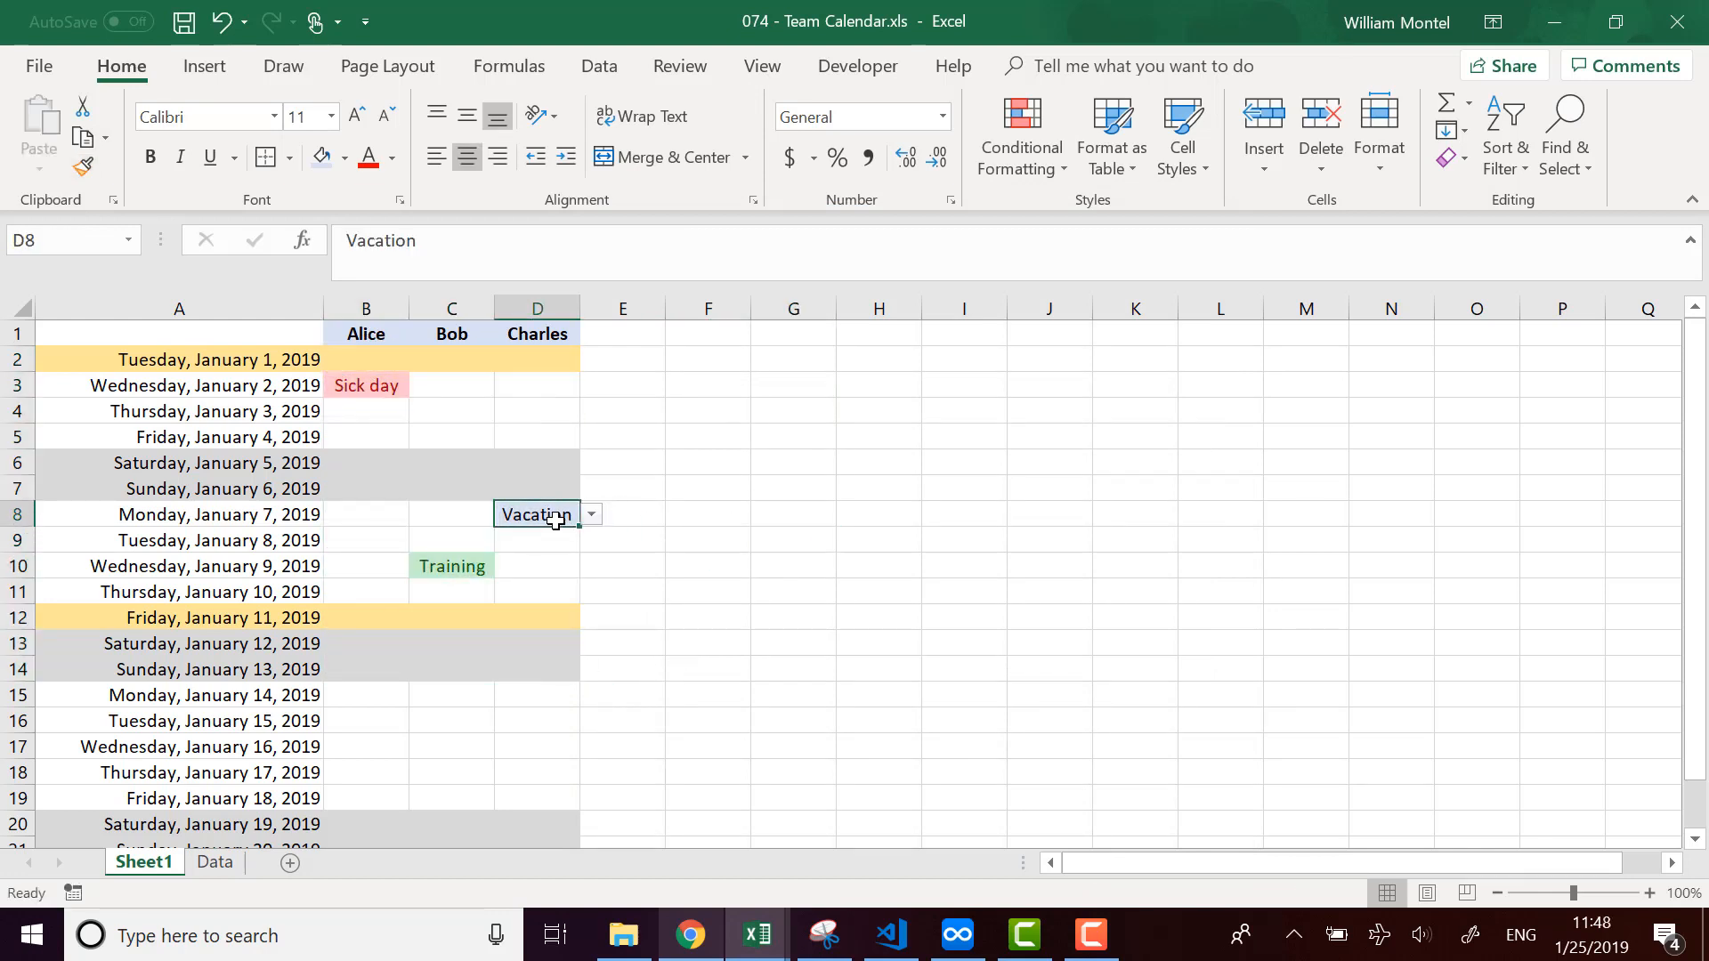
left_click(1029, 158)
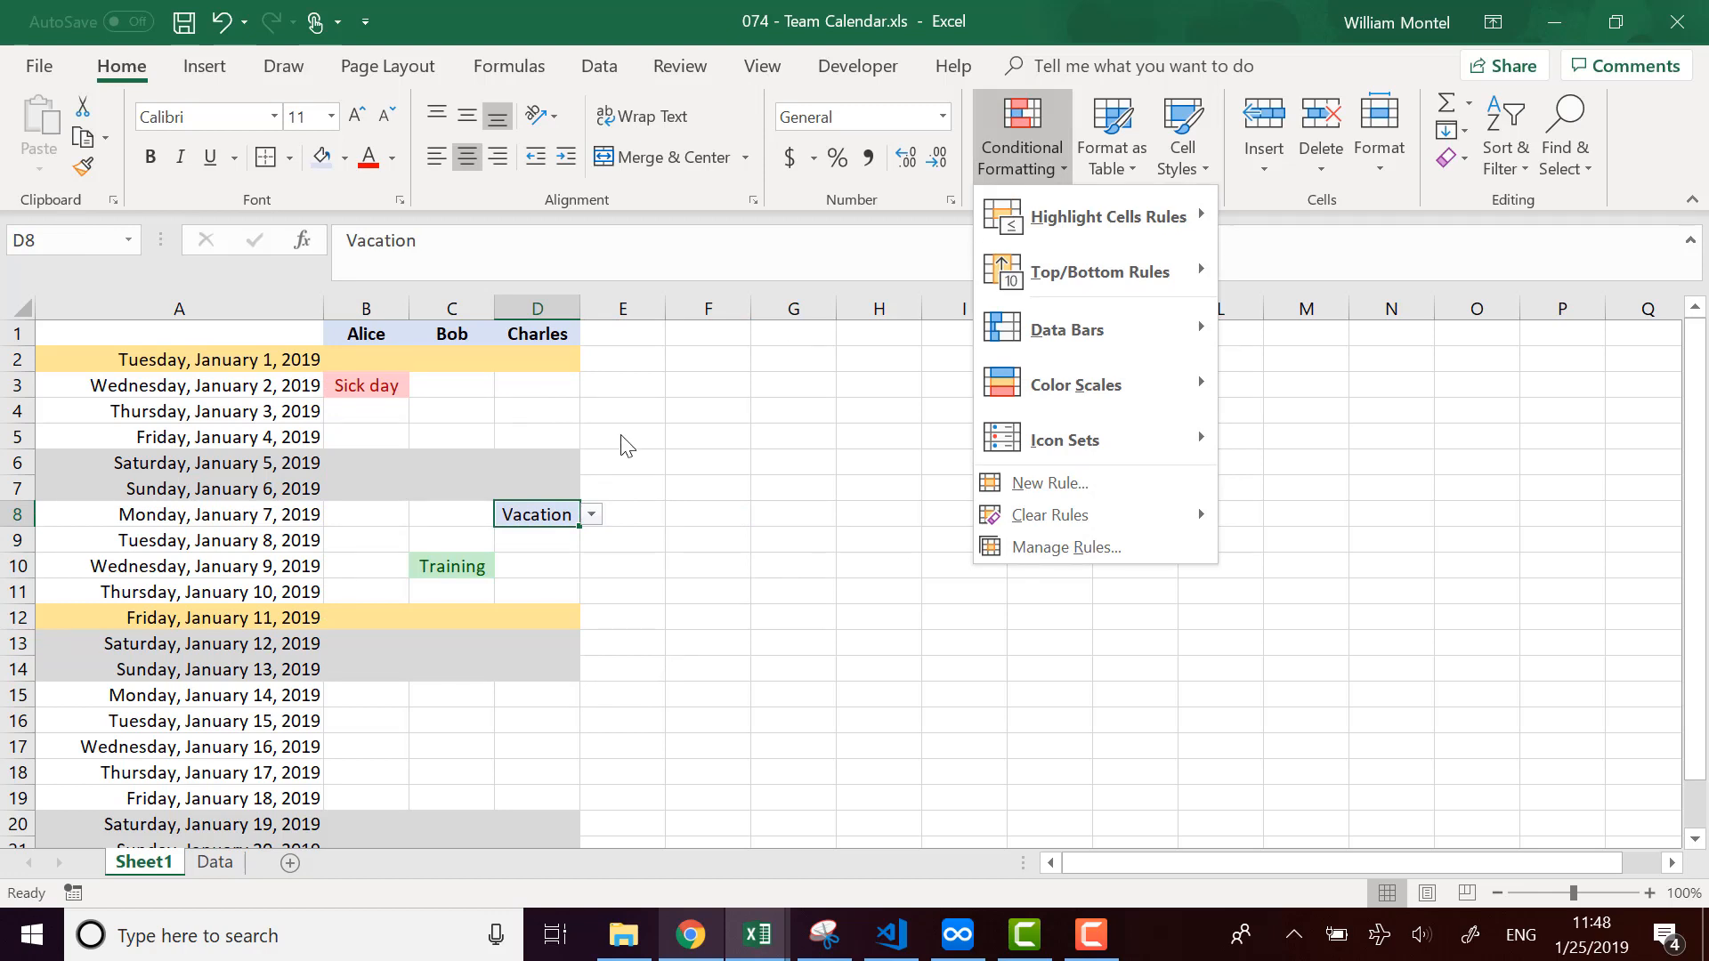
left_click(556, 419)
left_click_drag(367, 370, 538, 659)
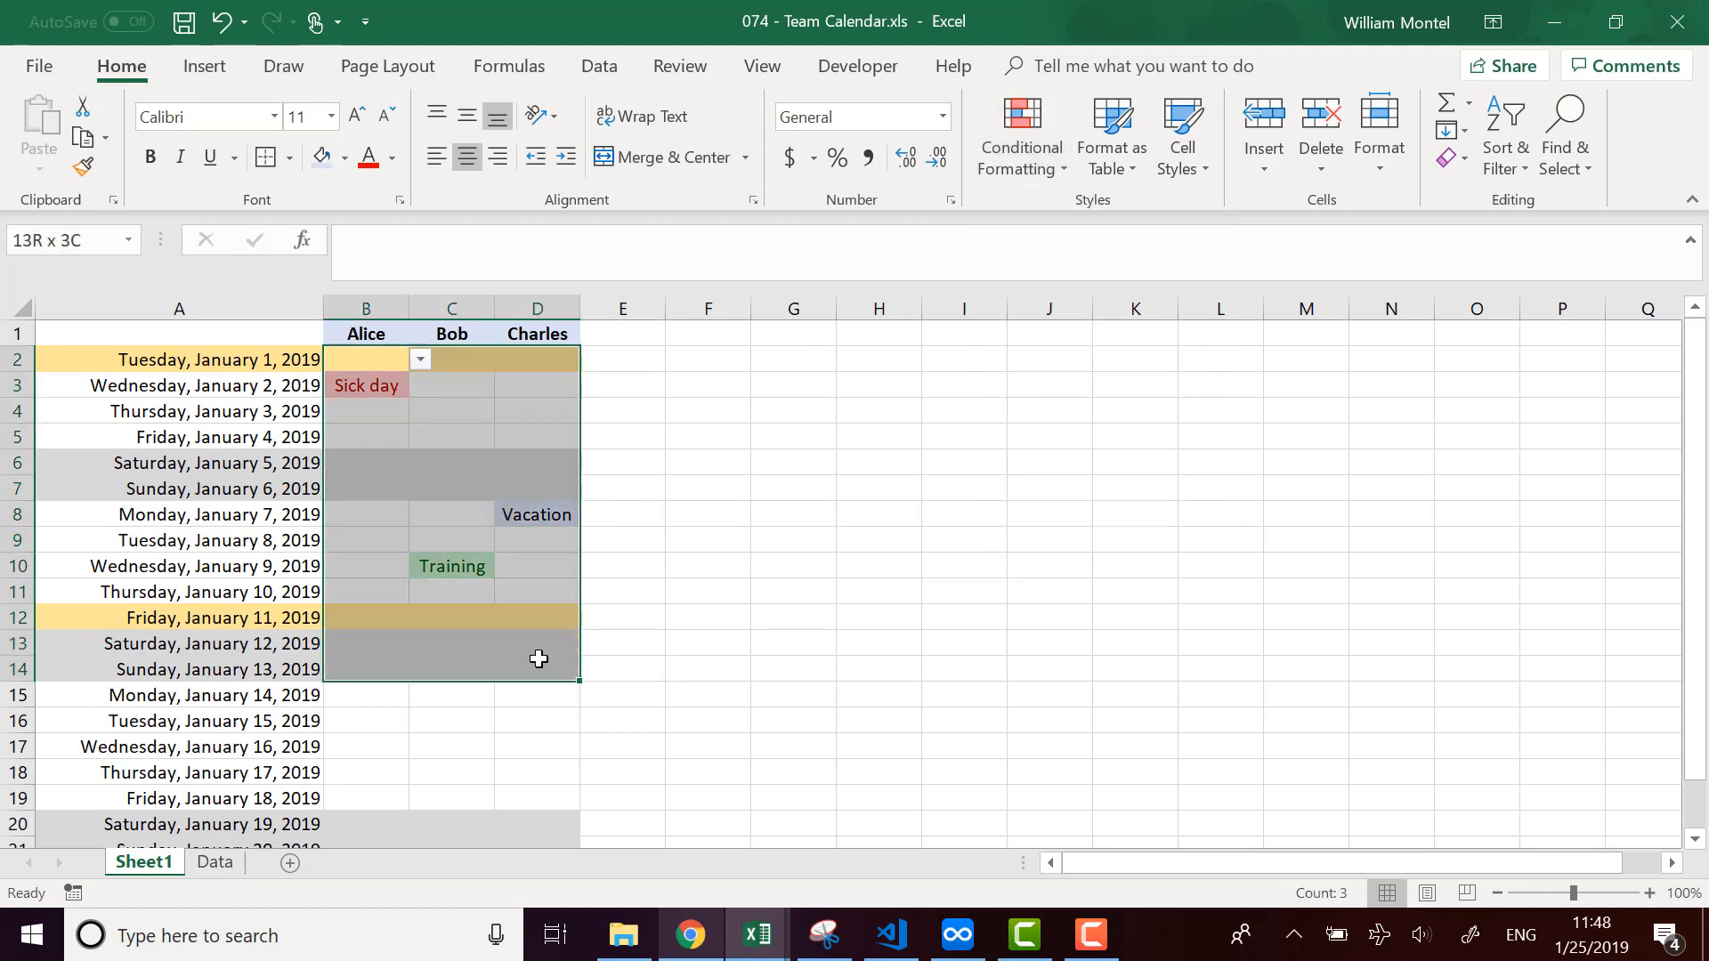
left_click(1028, 139)
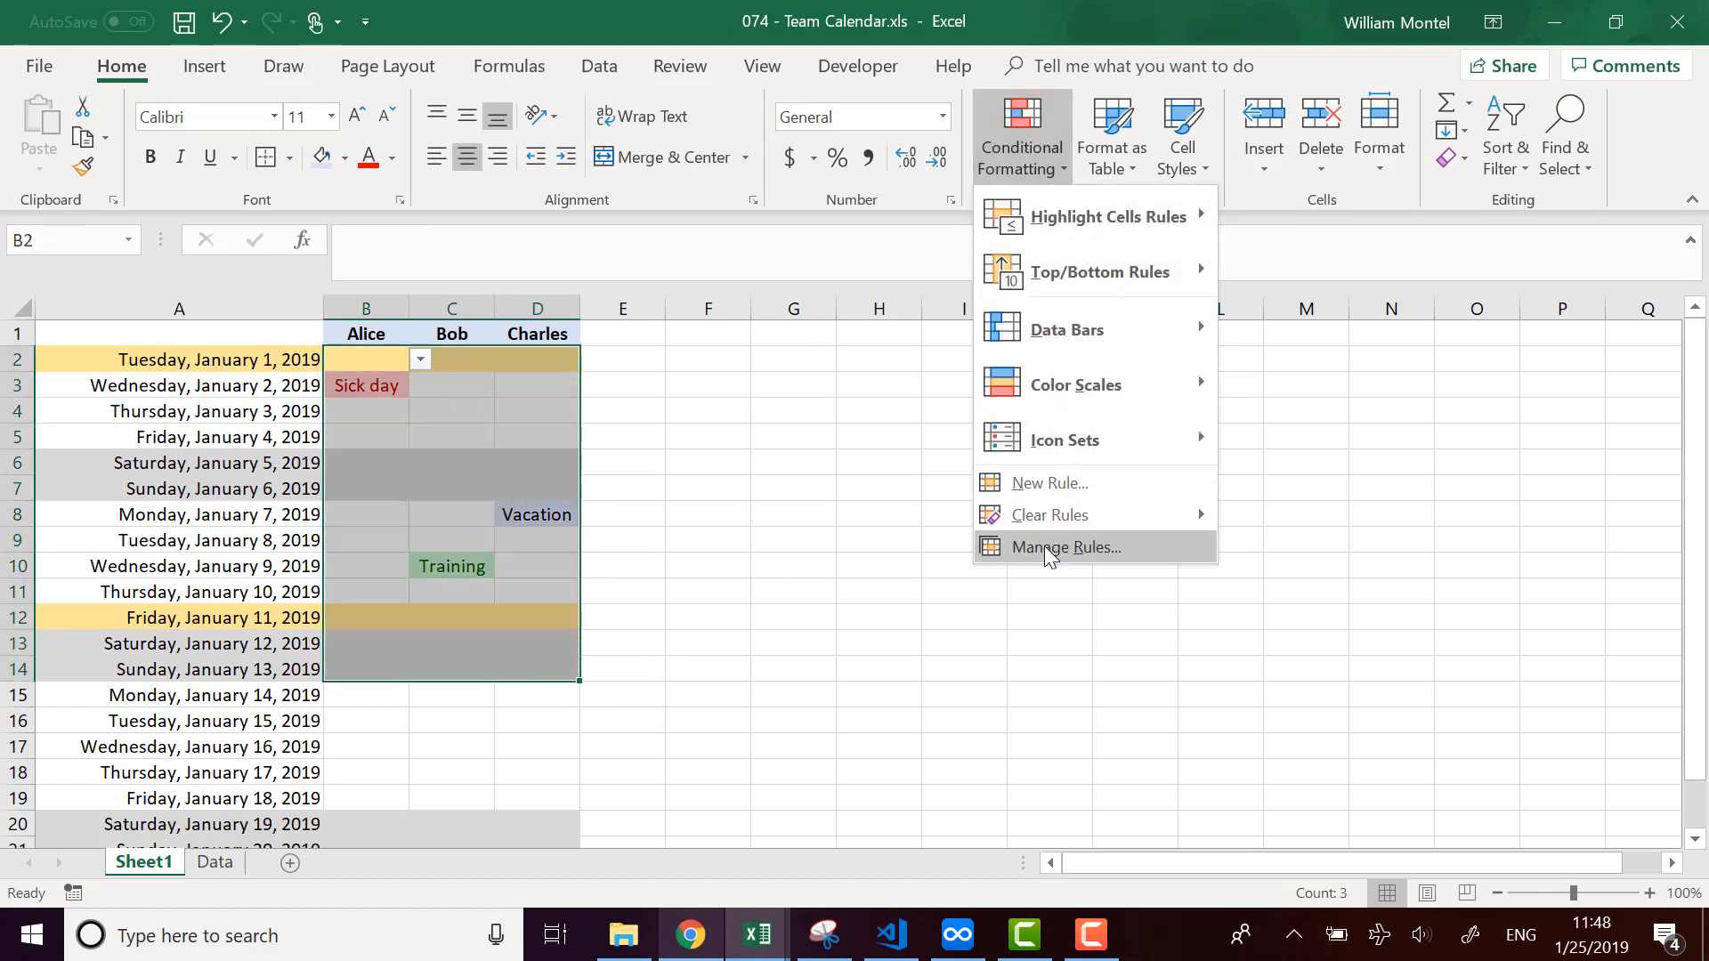
left_click(401, 381)
Edit the conditional formatting rule for =Data!$F$4 to use a blue font color and apply the change.
left_click_drag(391, 360, 561, 355)
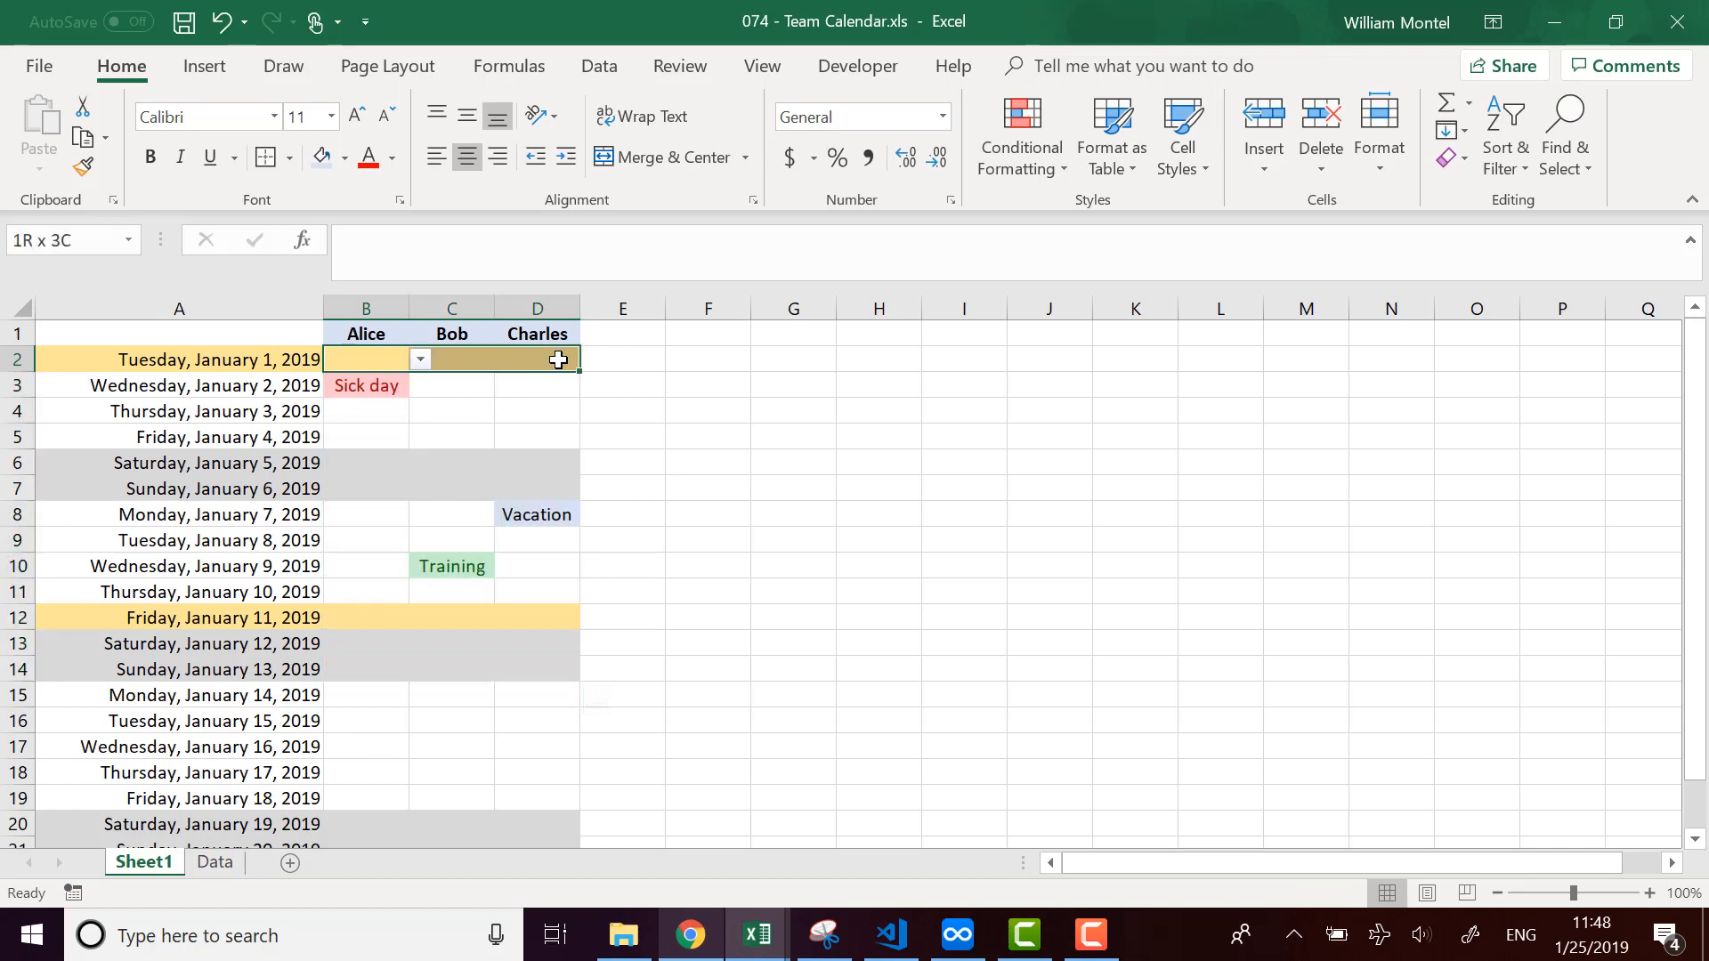
left_click(1027, 148)
left_click(1073, 546)
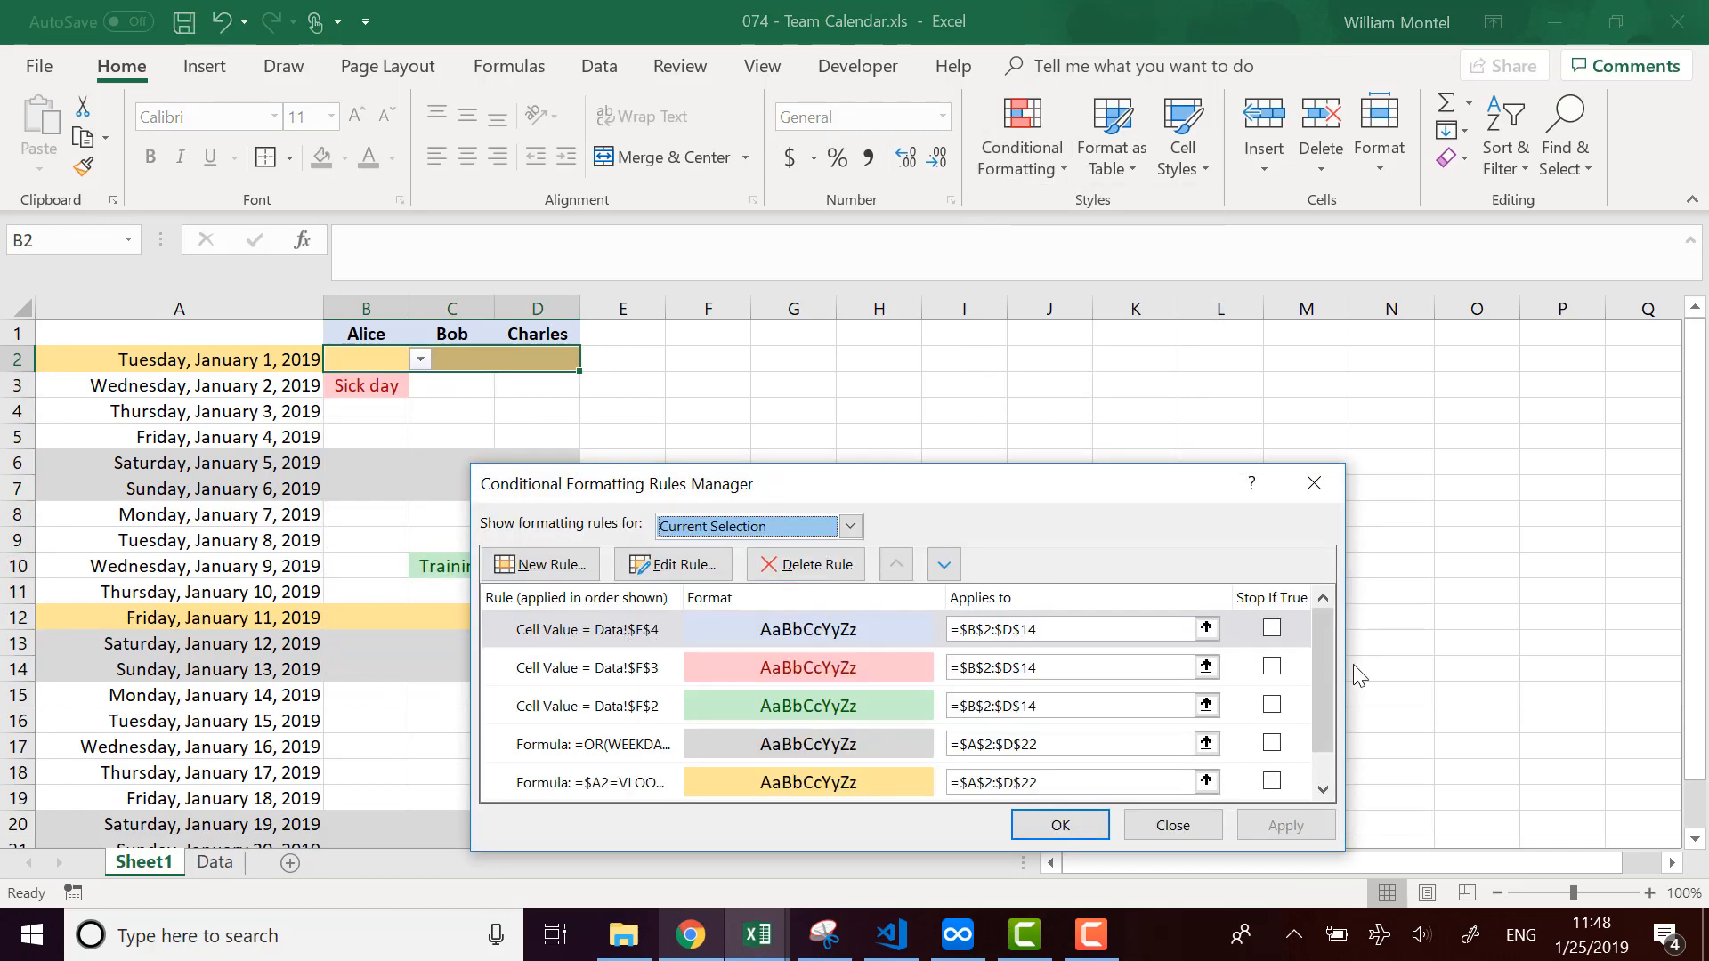
left_click(677, 564)
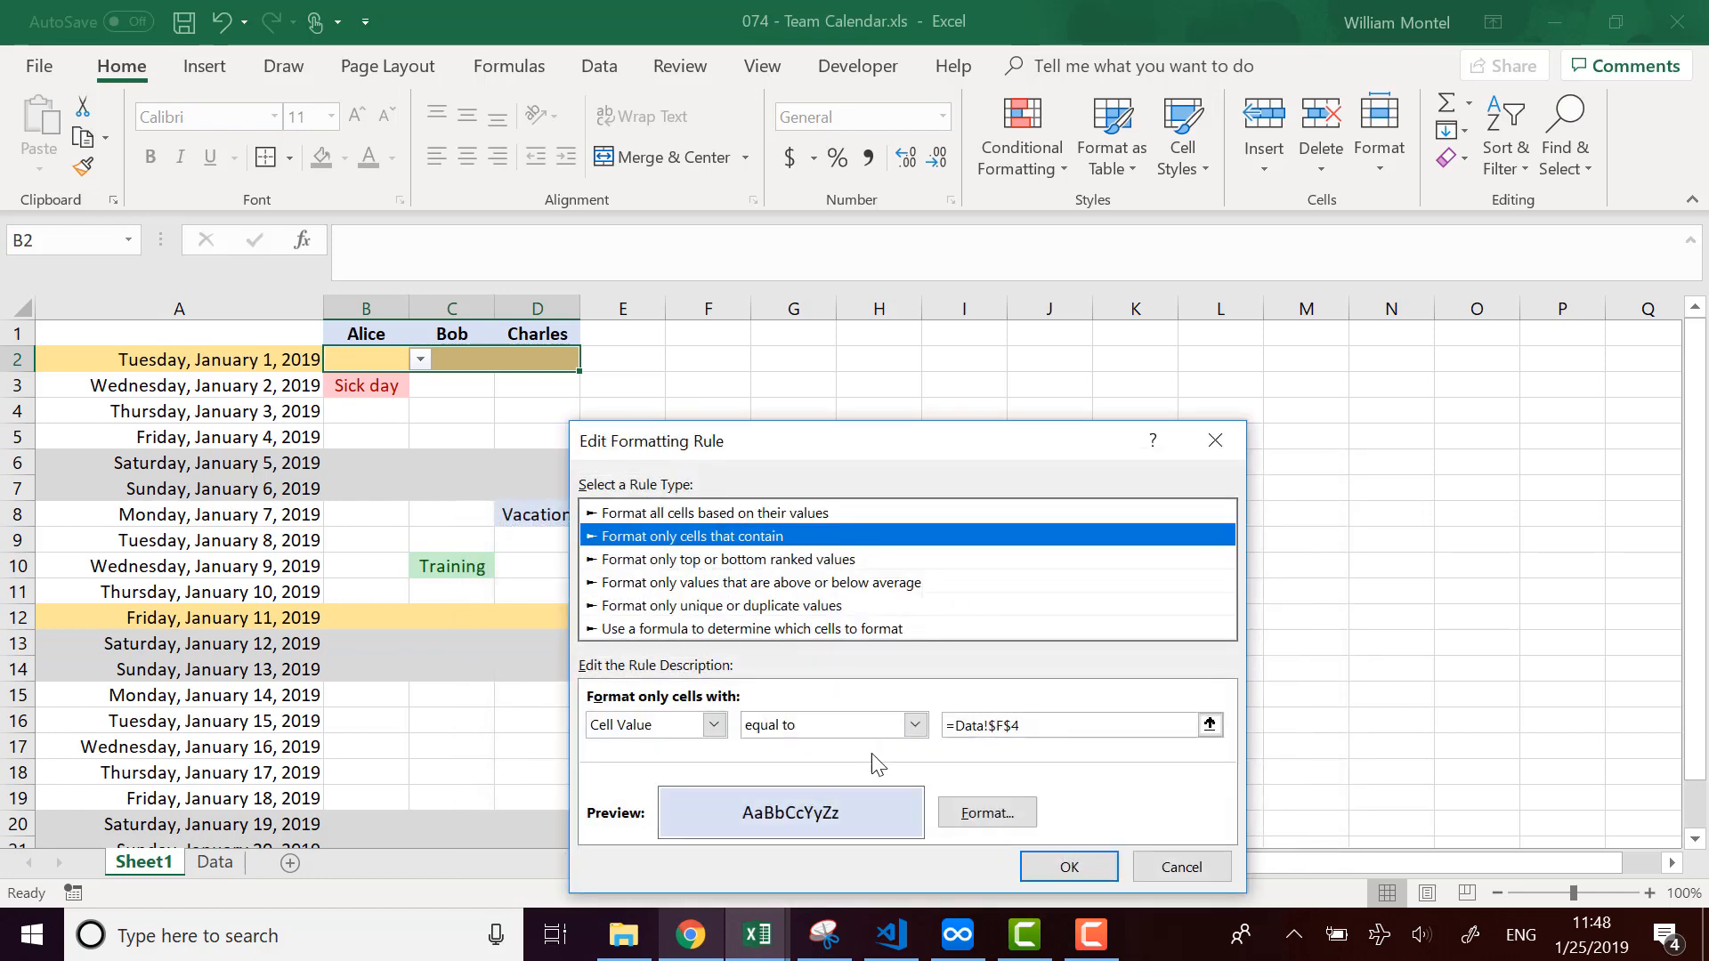
left_click(986, 808)
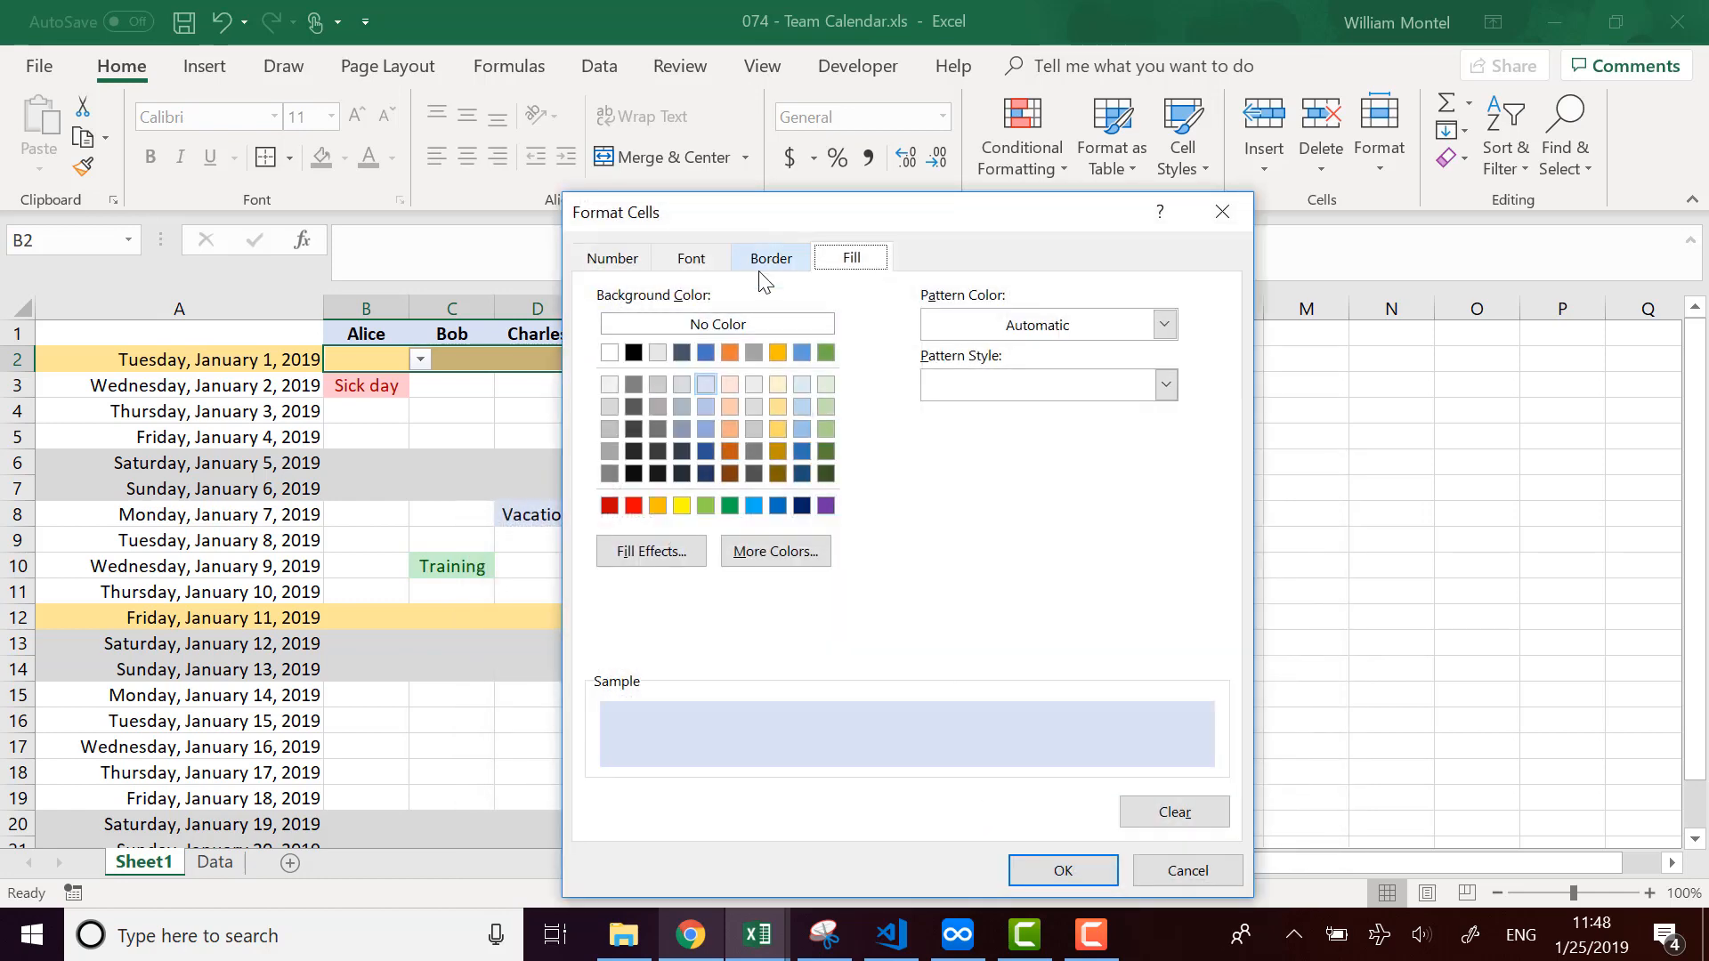
left_click(612, 258)
left_click(706, 260)
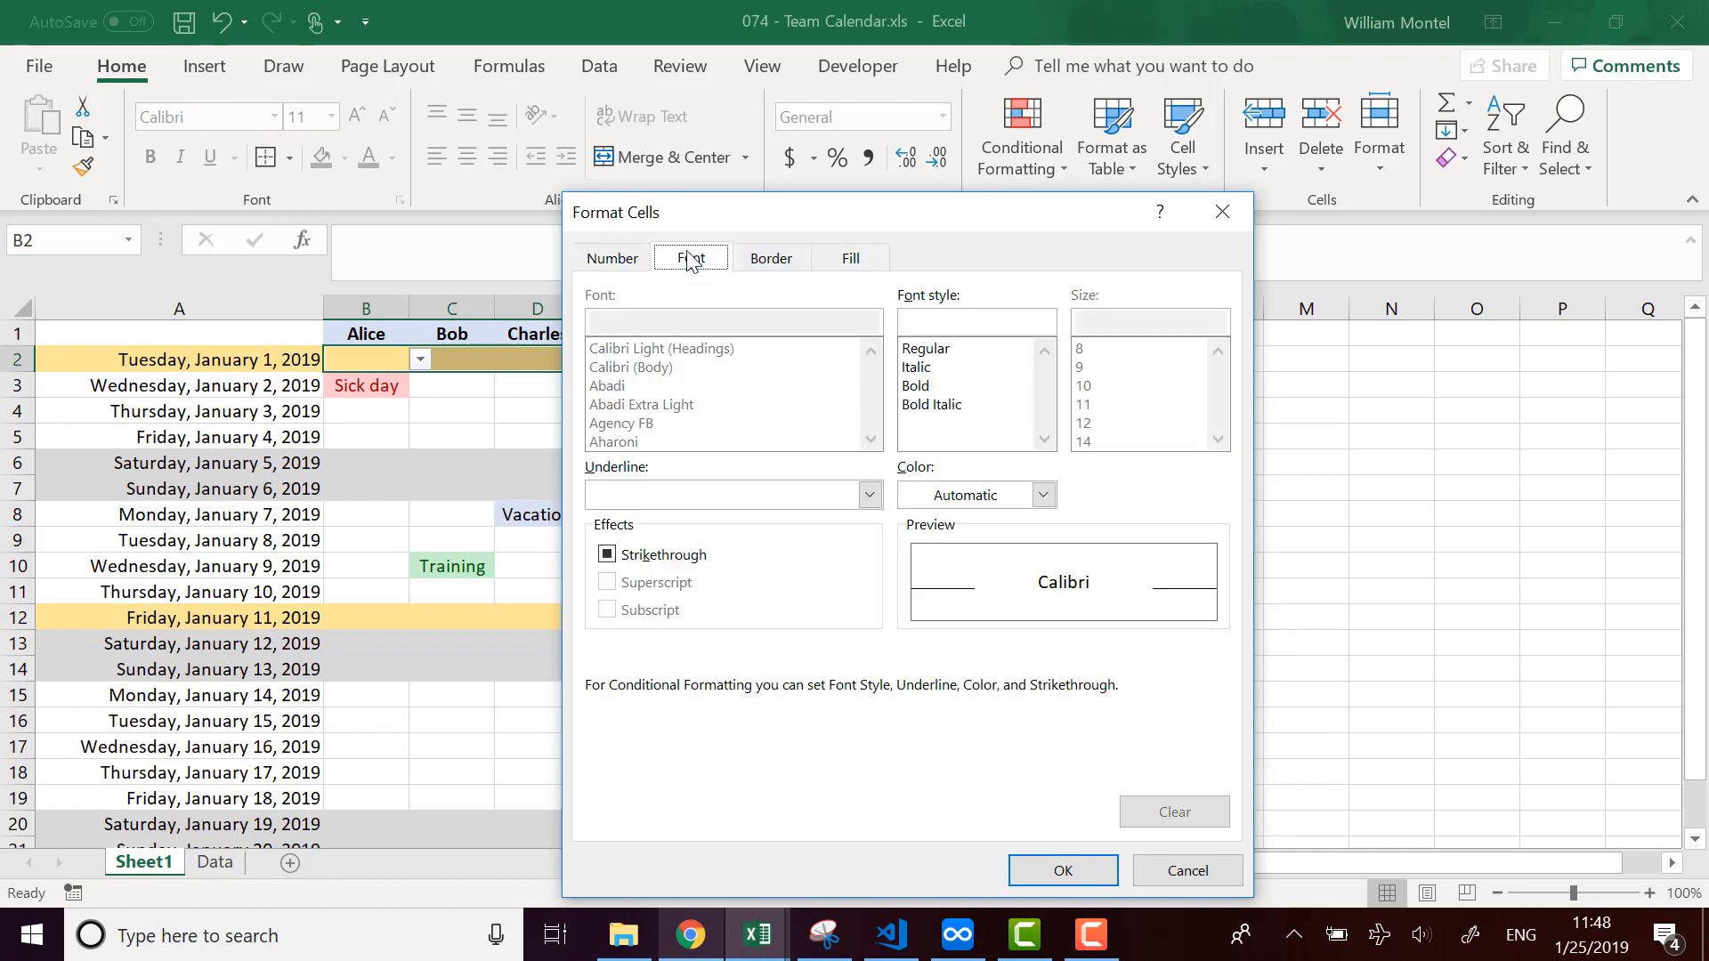
left_click(756, 263)
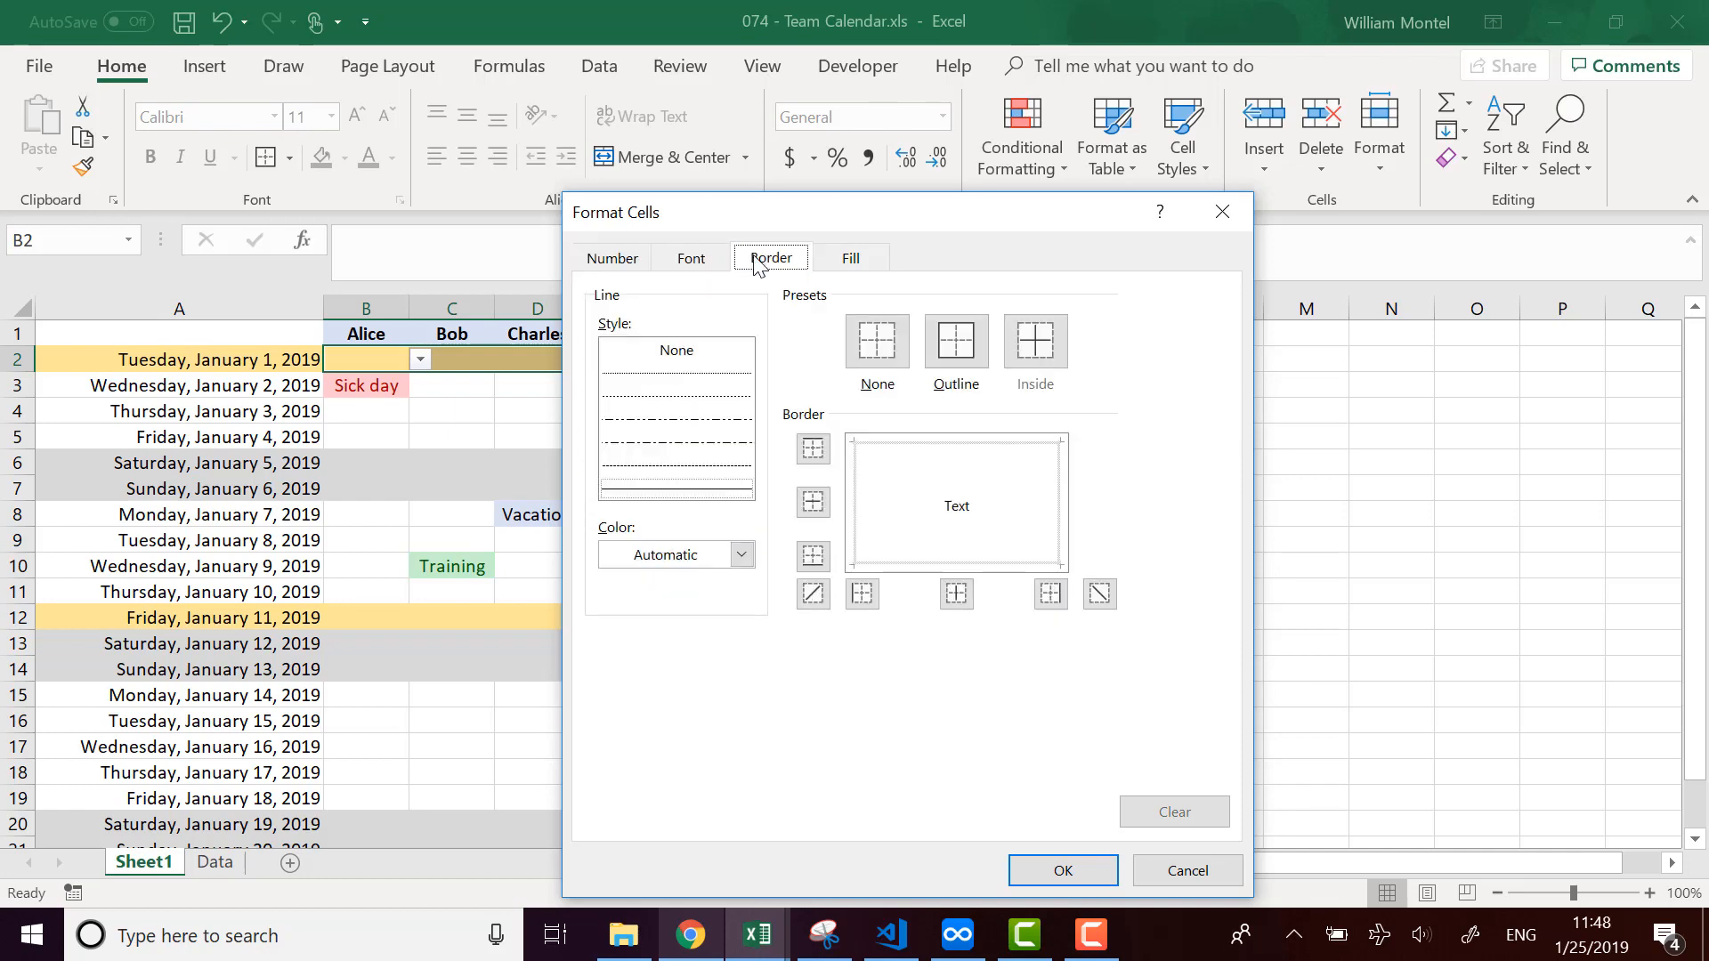
left_click(829, 259)
left_click(692, 258)
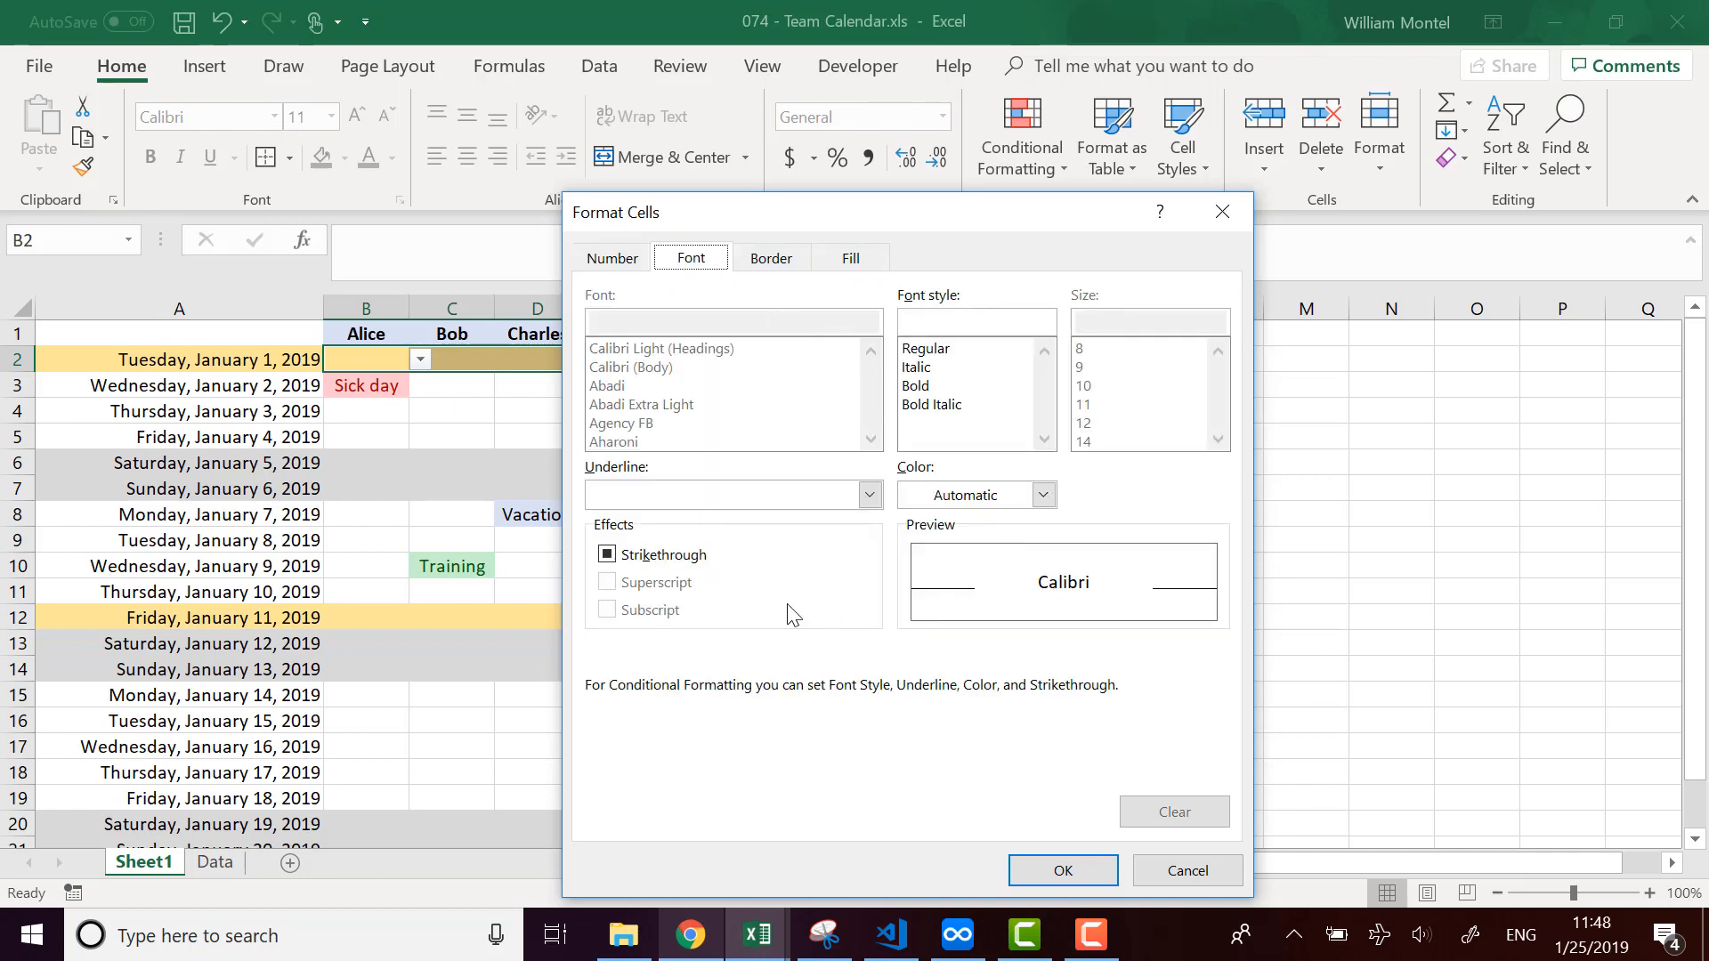
left_click(1043, 495)
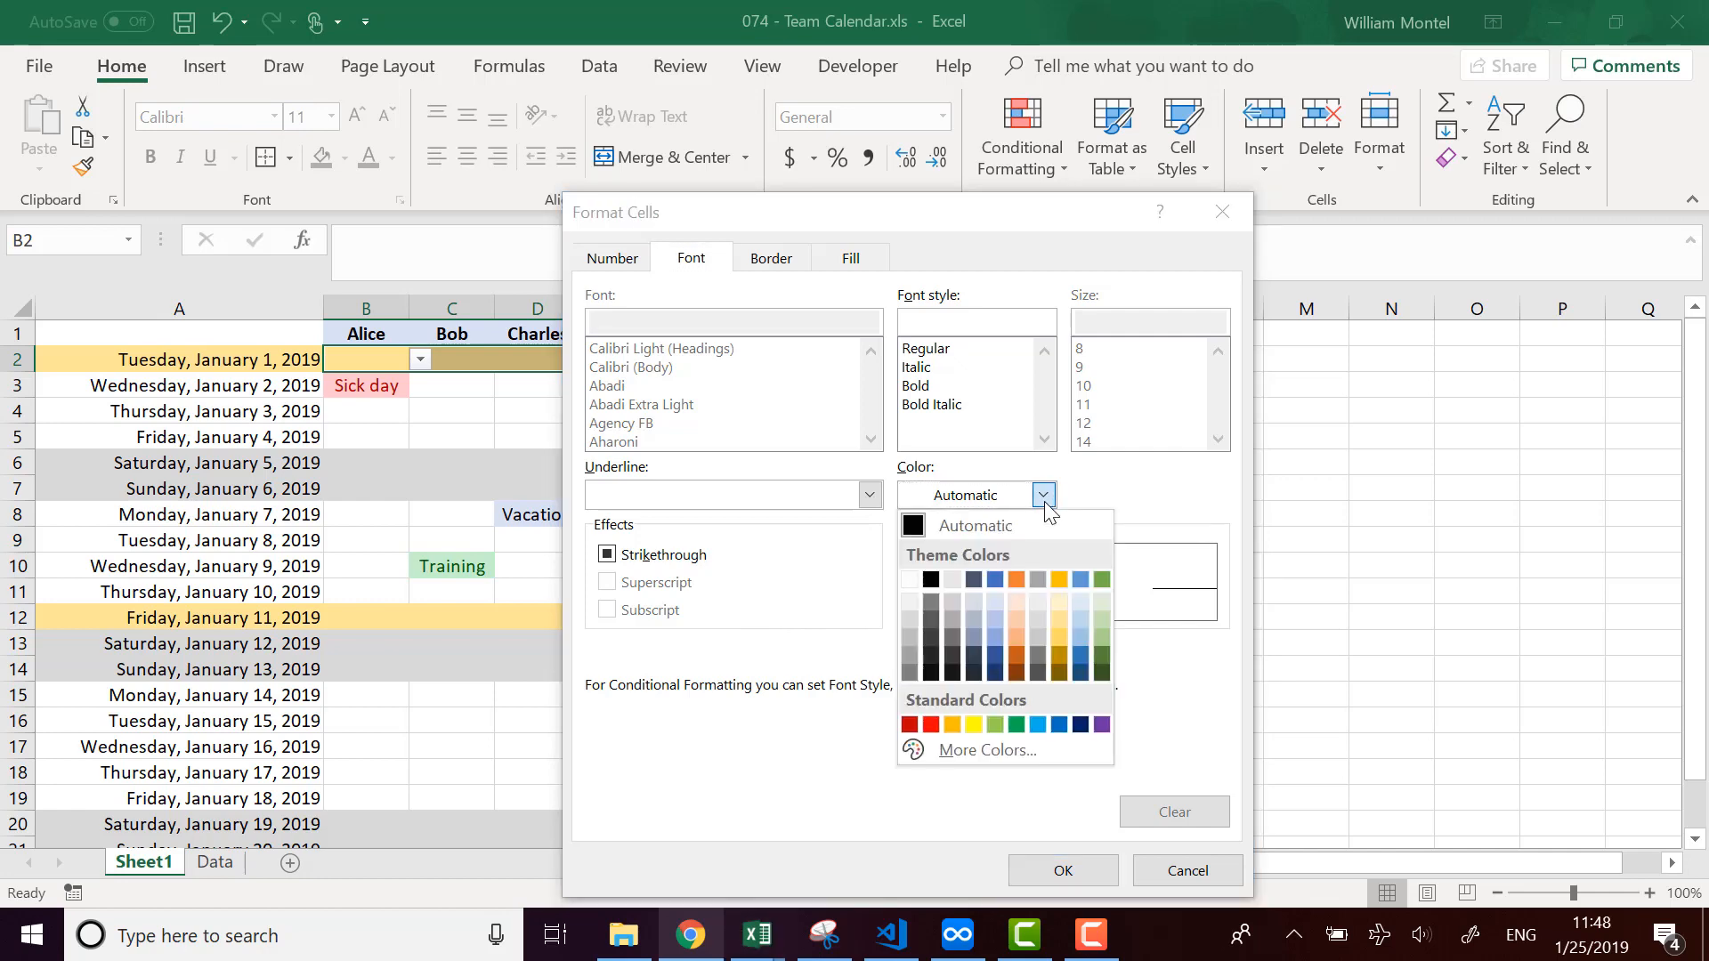
left_click(994, 581)
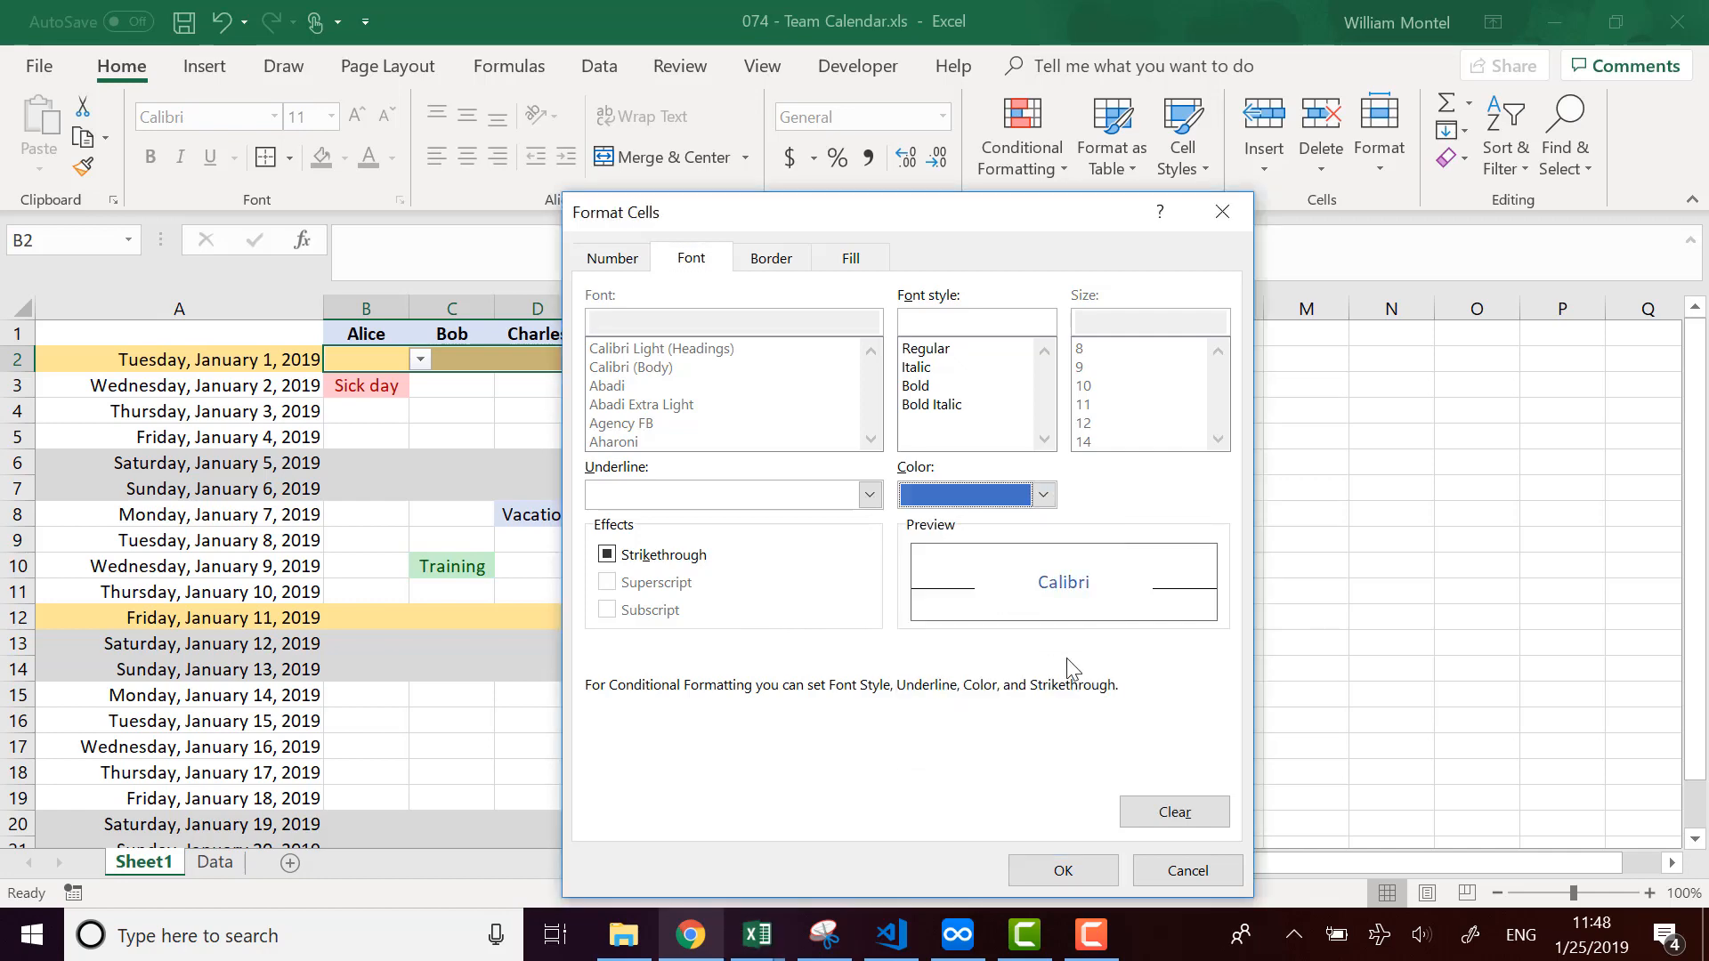
left_click(1043, 870)
left_click(1039, 869)
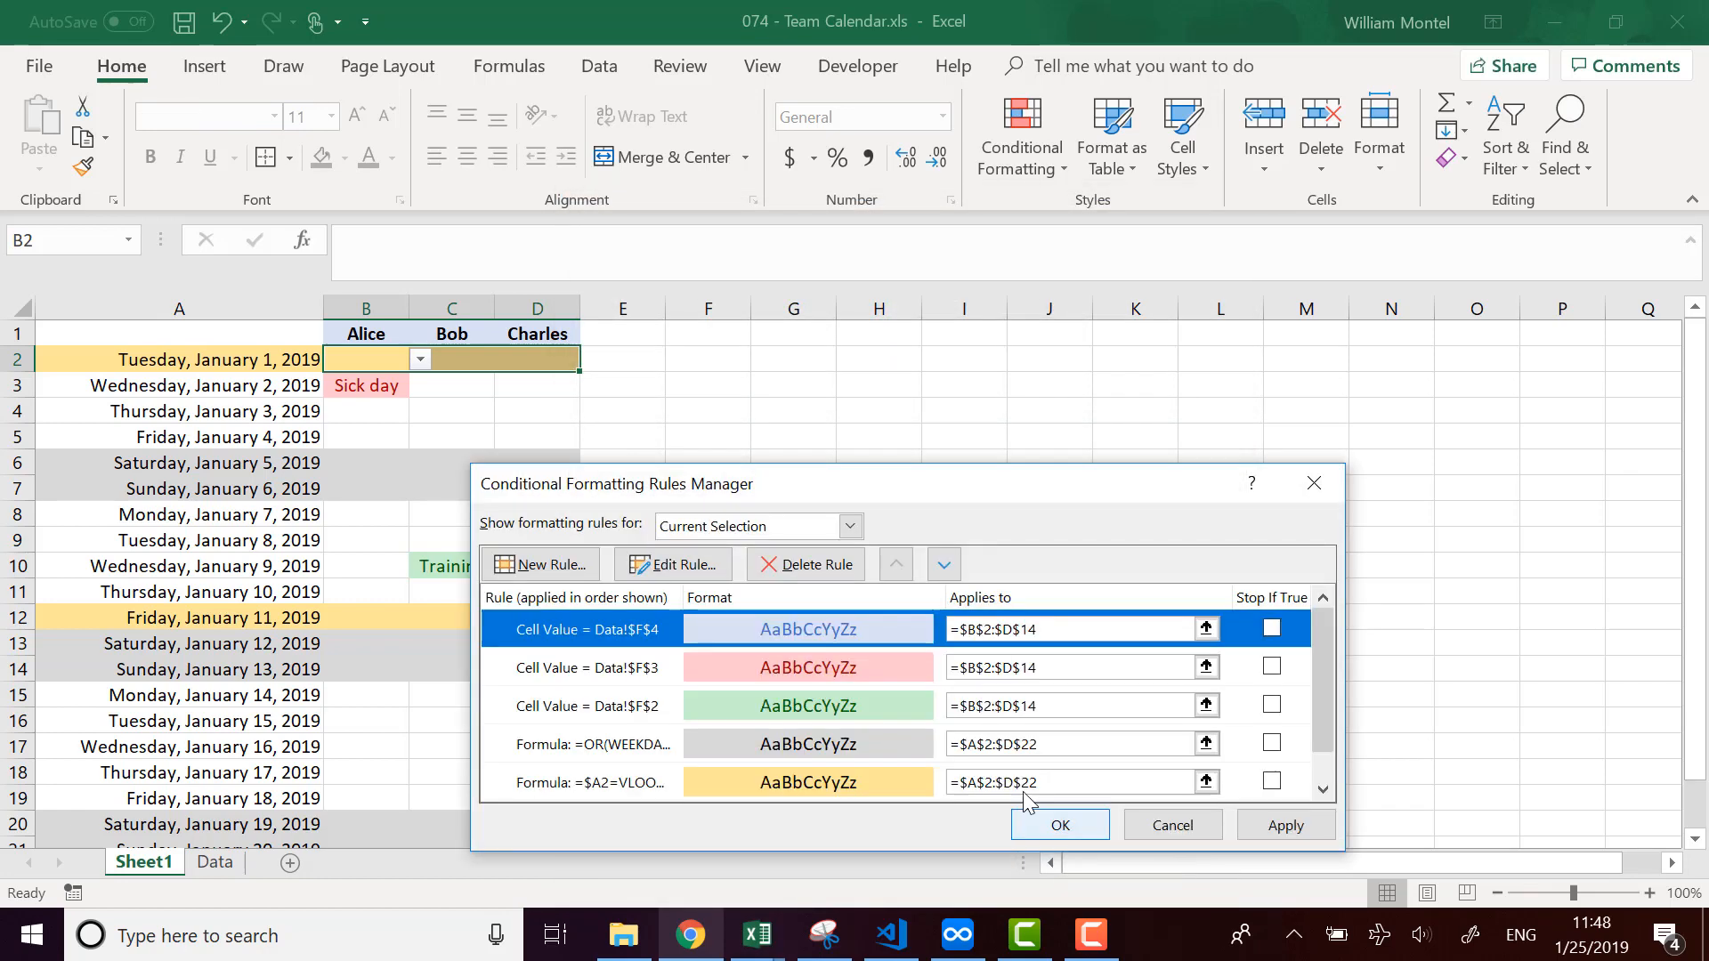
left_click(1269, 826)
left_click(1060, 825)
left_click(888, 516)
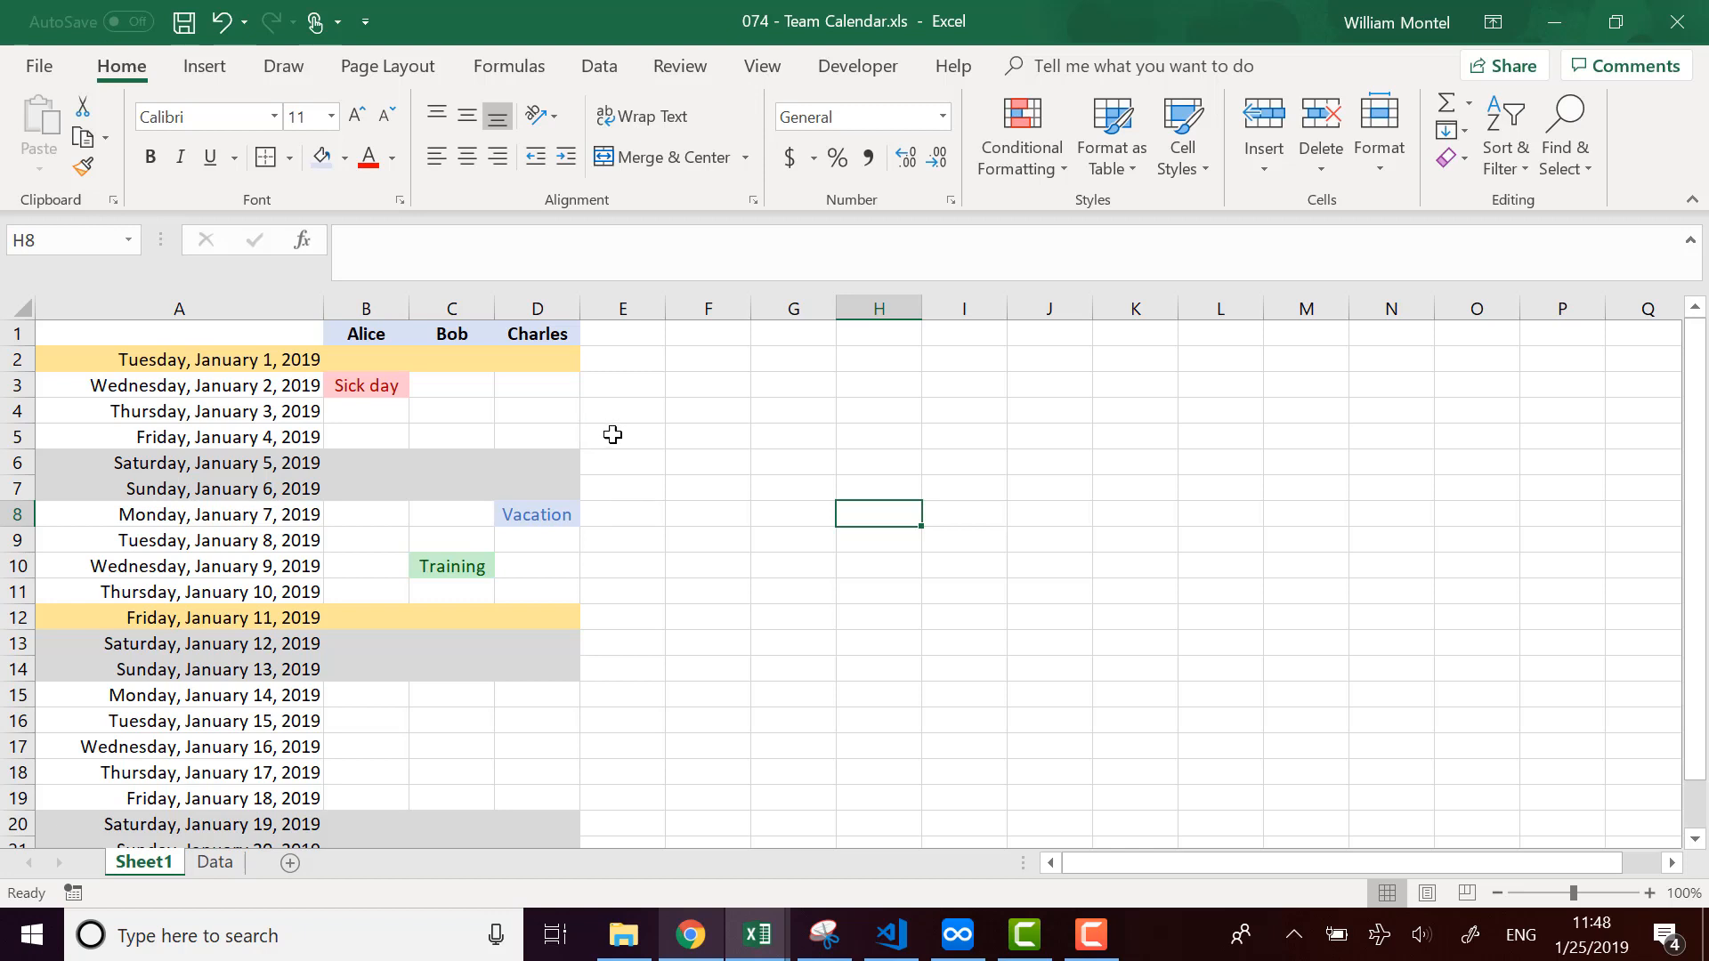
Try to fill B2:D2 down through row 22, and undo the fill.
scroll(519, 664, "down", 2)
scroll(526, 675, "up", 2)
left_click_drag(373, 359, 552, 808)
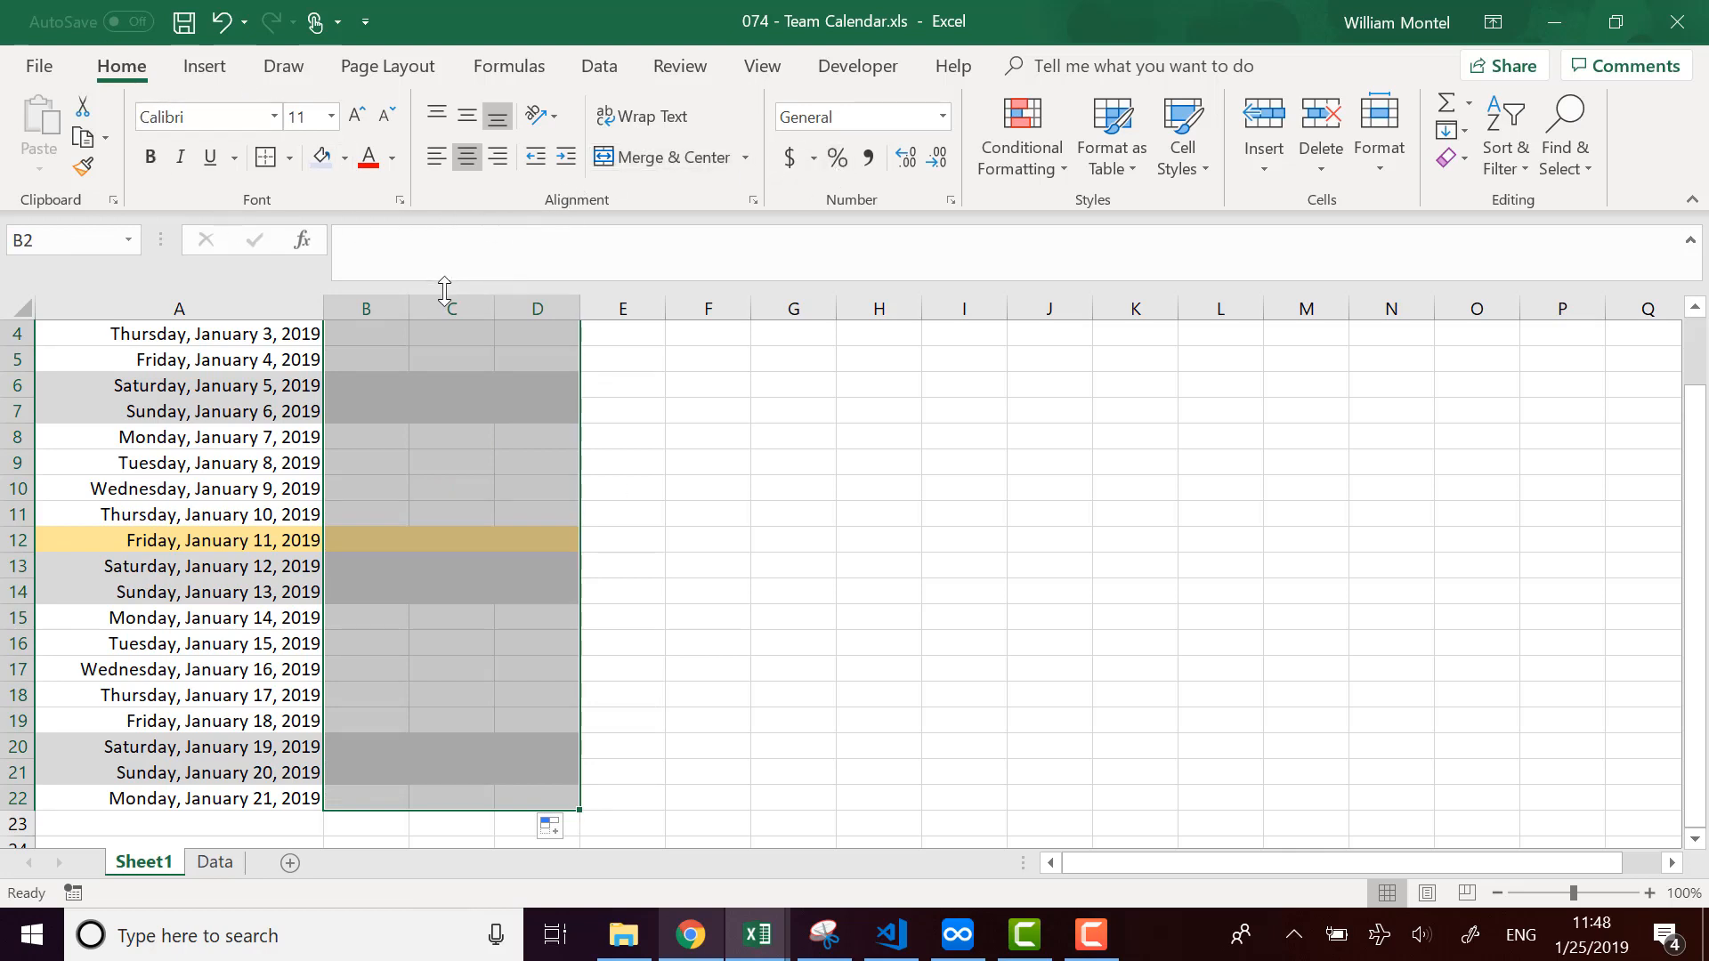
key("ctrl+z")
Copy the formatting of B2:D2 onto the calendar cells B2:D22 with Format Painter.
scroll(603, 561, "down", 2)
scroll(603, 561, "up", 2)
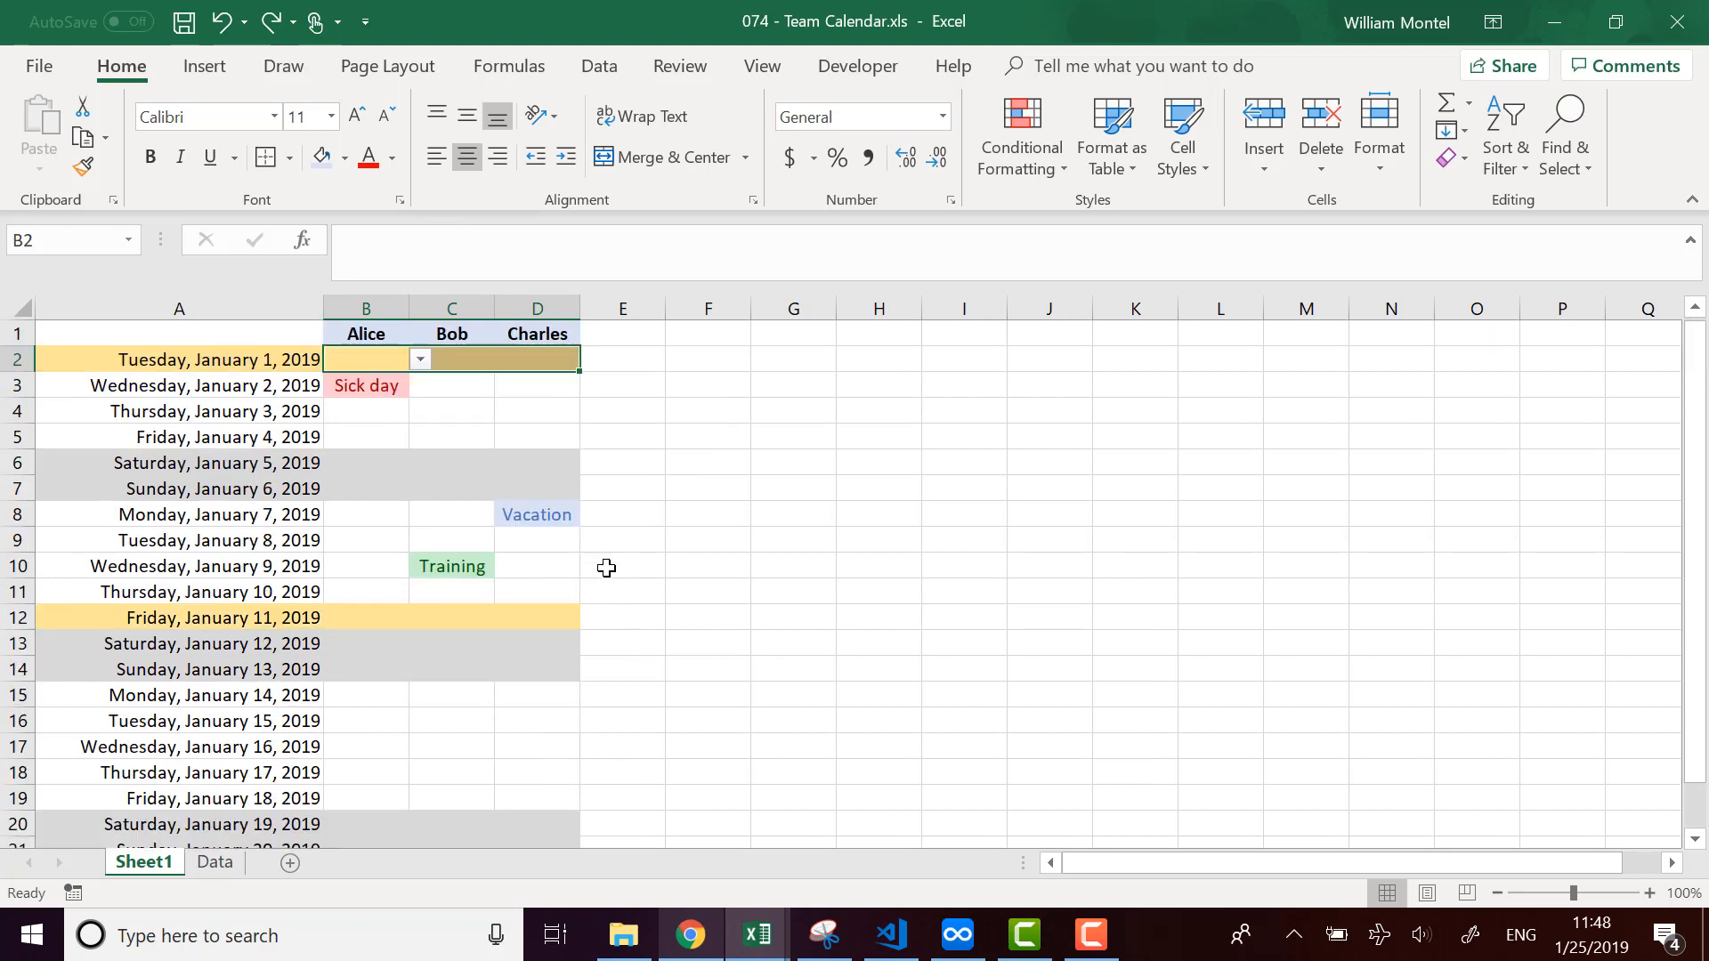
left_click(83, 167)
mouse_move(385, 359)
left_mouse_down()
mouse_move(534, 806)
mouse_move(534, 766)
mouse_move(523, 801)
mouse_move(552, 805)
left_mouse_up()
scroll(552, 805, "up", 1)
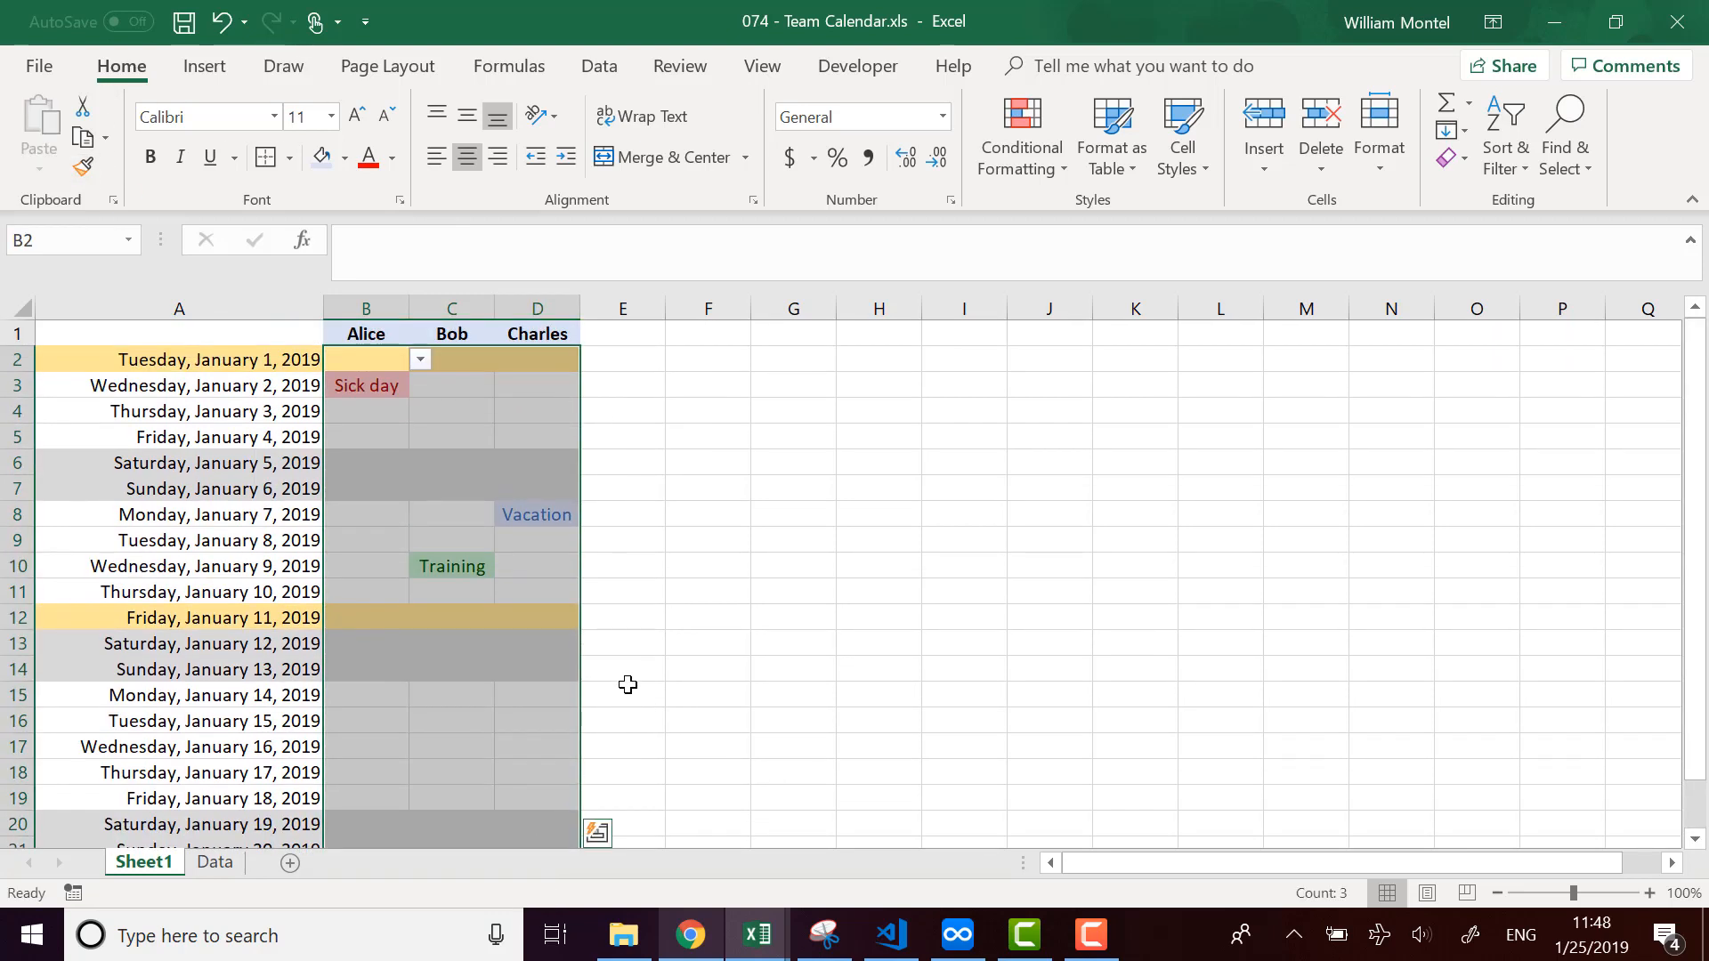
scroll(641, 677, "down", 3)
left_click(718, 598)
left_click_drag(294, 639, 557, 664)
left_click(467, 714)
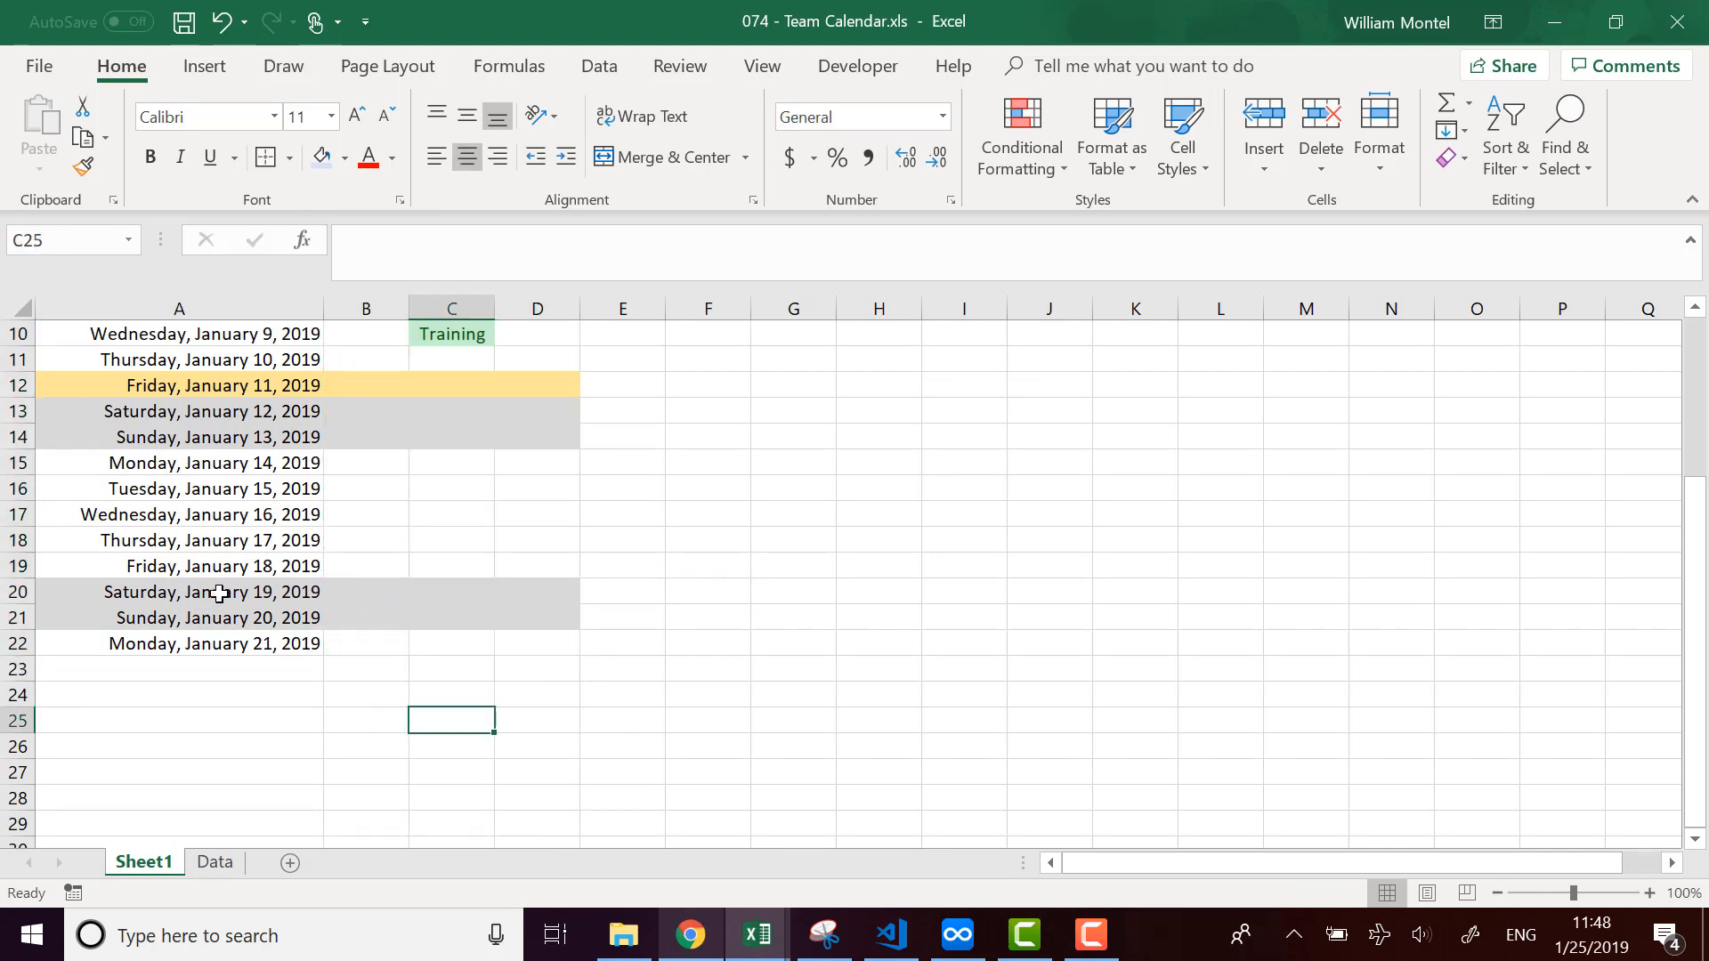
Fill the last calendar dates and their absence cells in columns A:D down through row 35.
left_click_drag(223, 618, 565, 825)
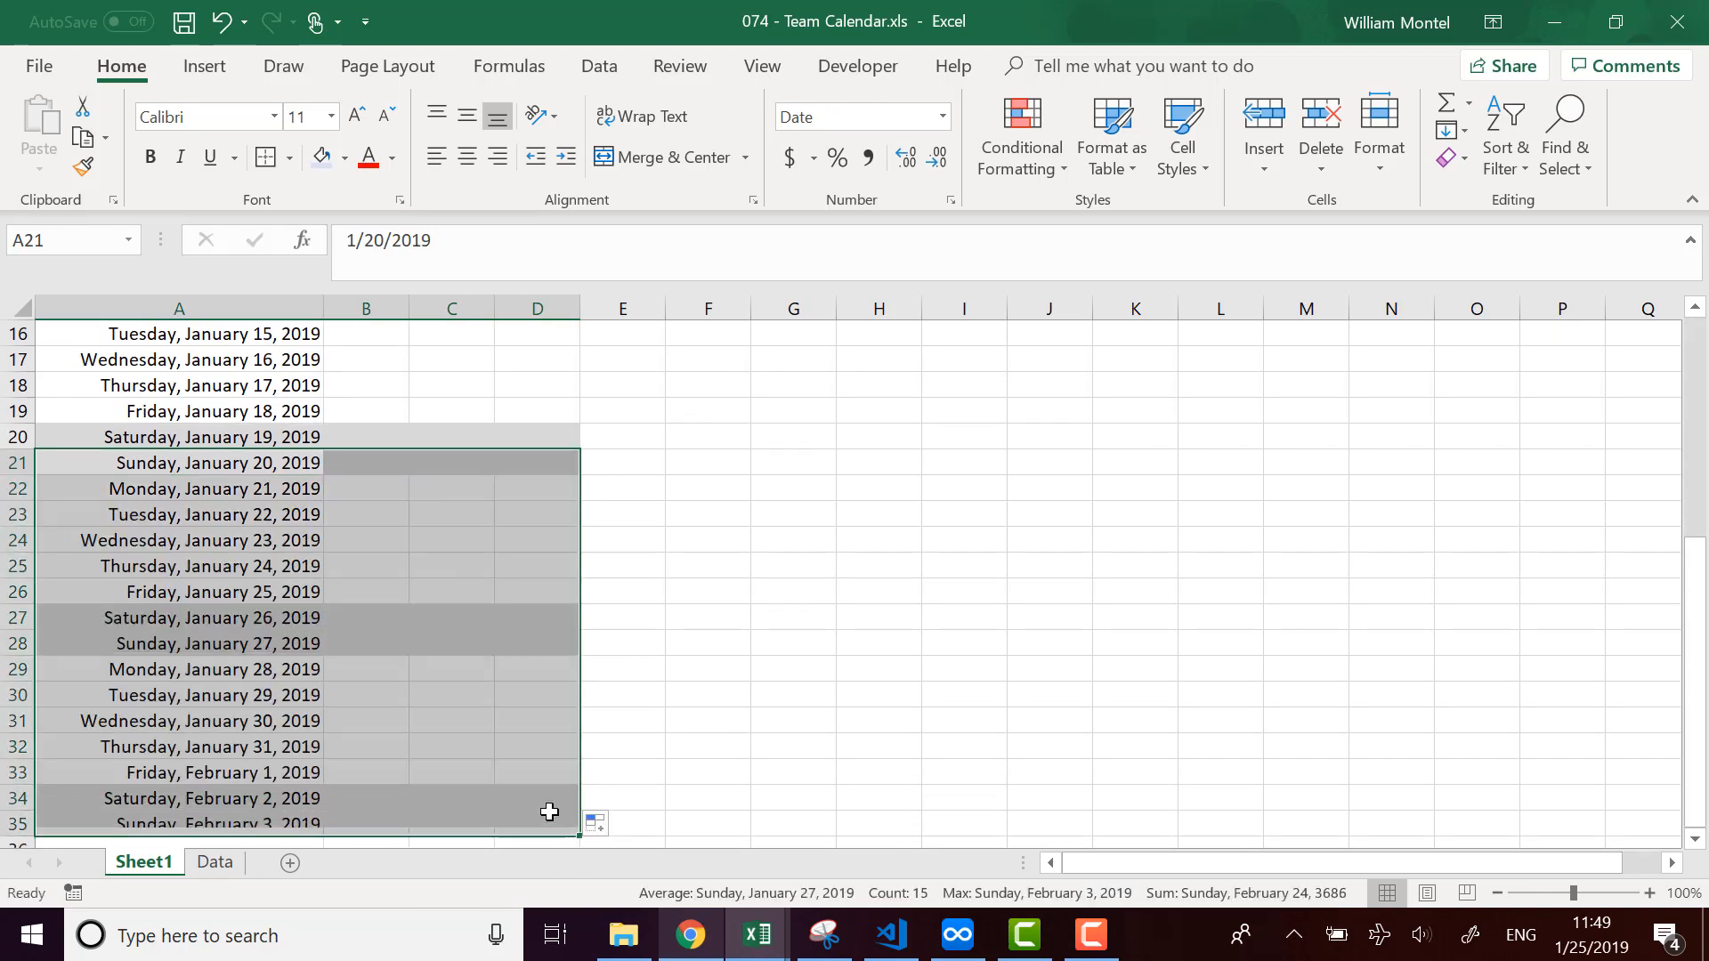
scroll(508, 552, "down", 2)
scroll(516, 534, "up", 3)
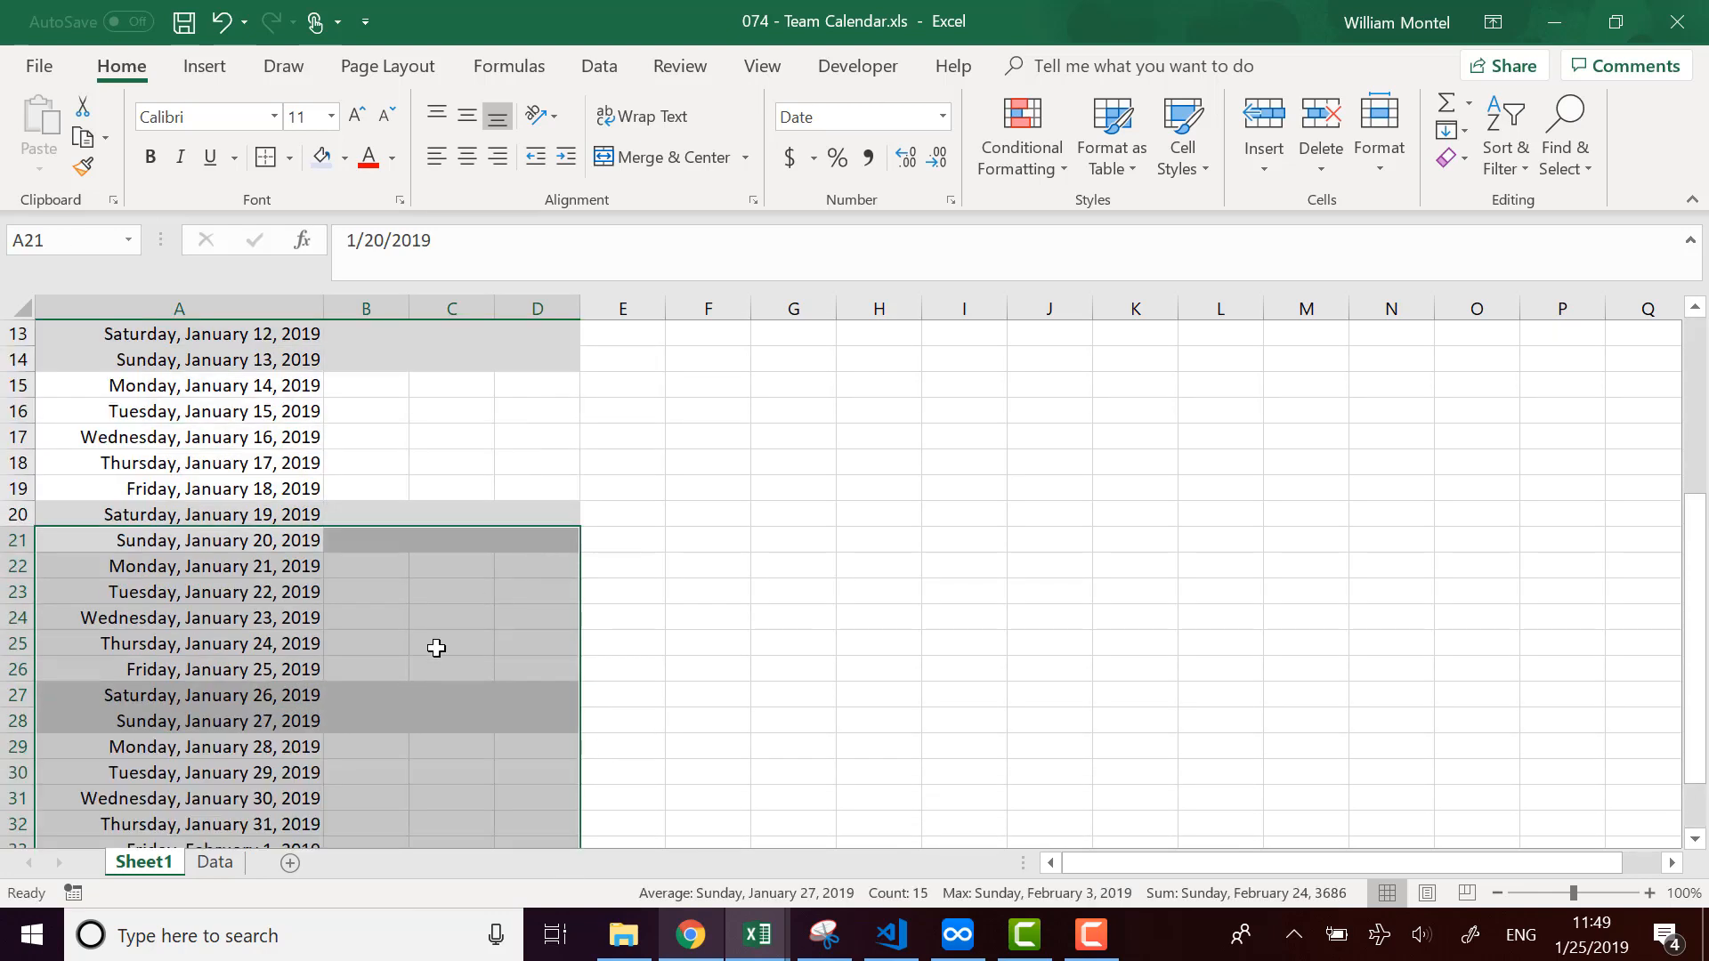
left_click(440, 647)
scroll(493, 640, "up", 4)
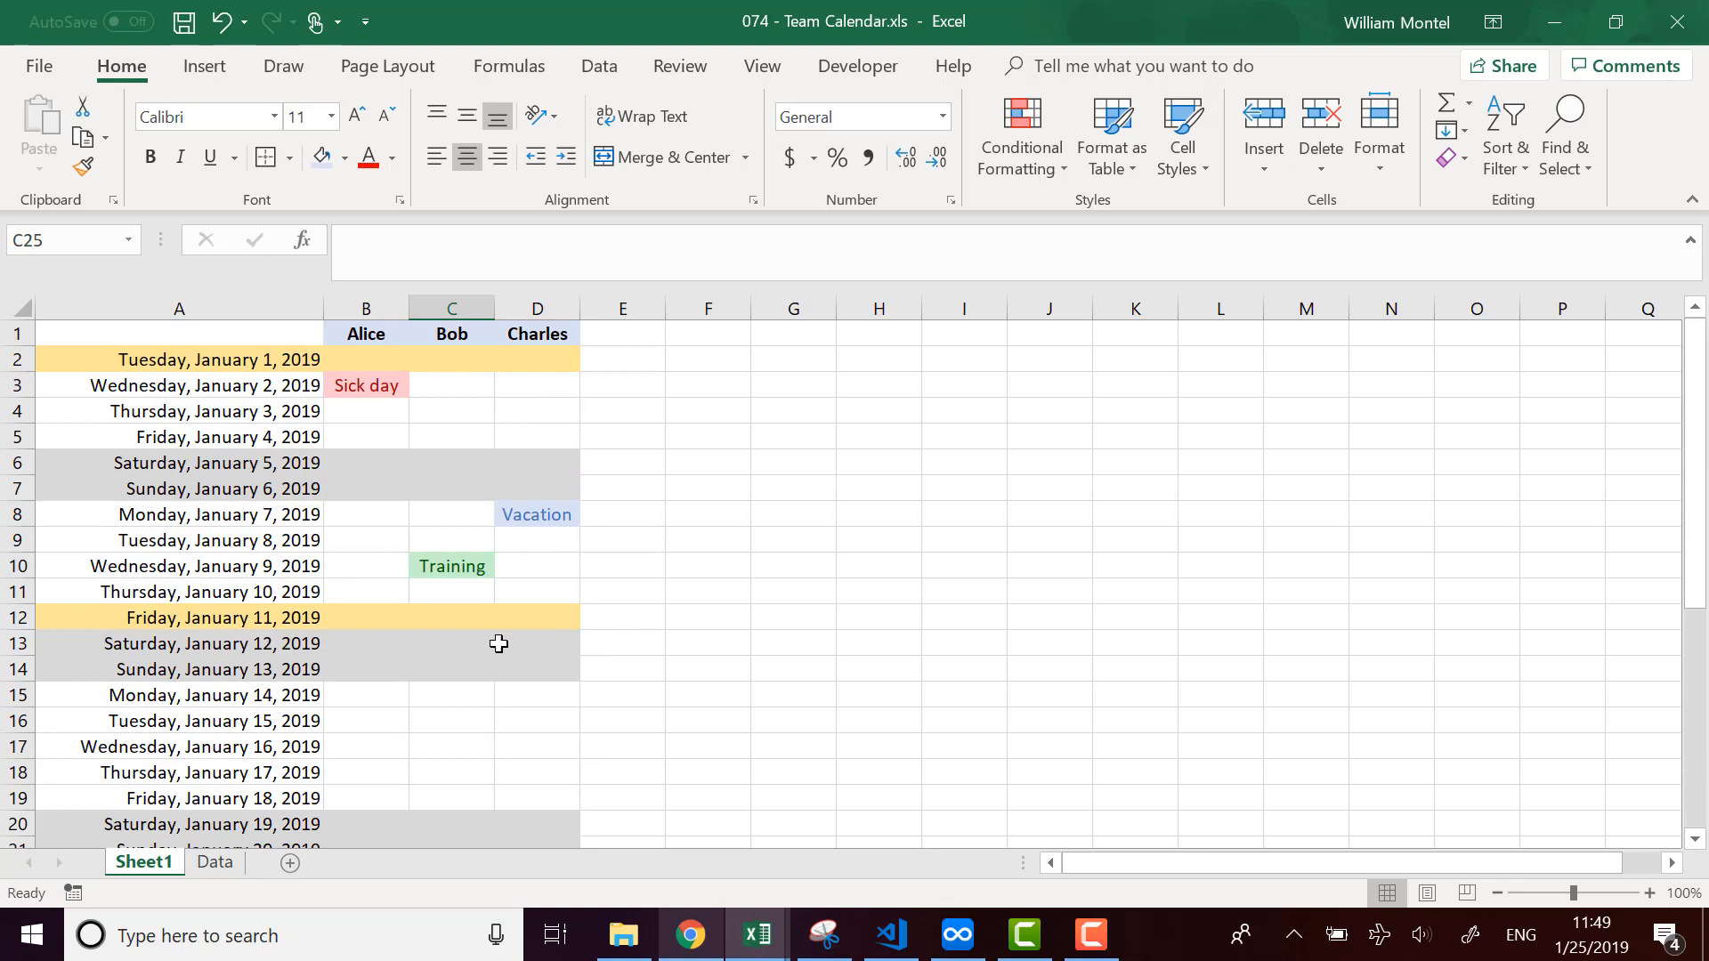
Examine the highlighting and absence reason dropdowns in the calendar cells from B2 down to D34.
scroll(588, 645, "down", 1)
scroll(589, 644, "up", 1)
left_click_drag(368, 355, 564, 356)
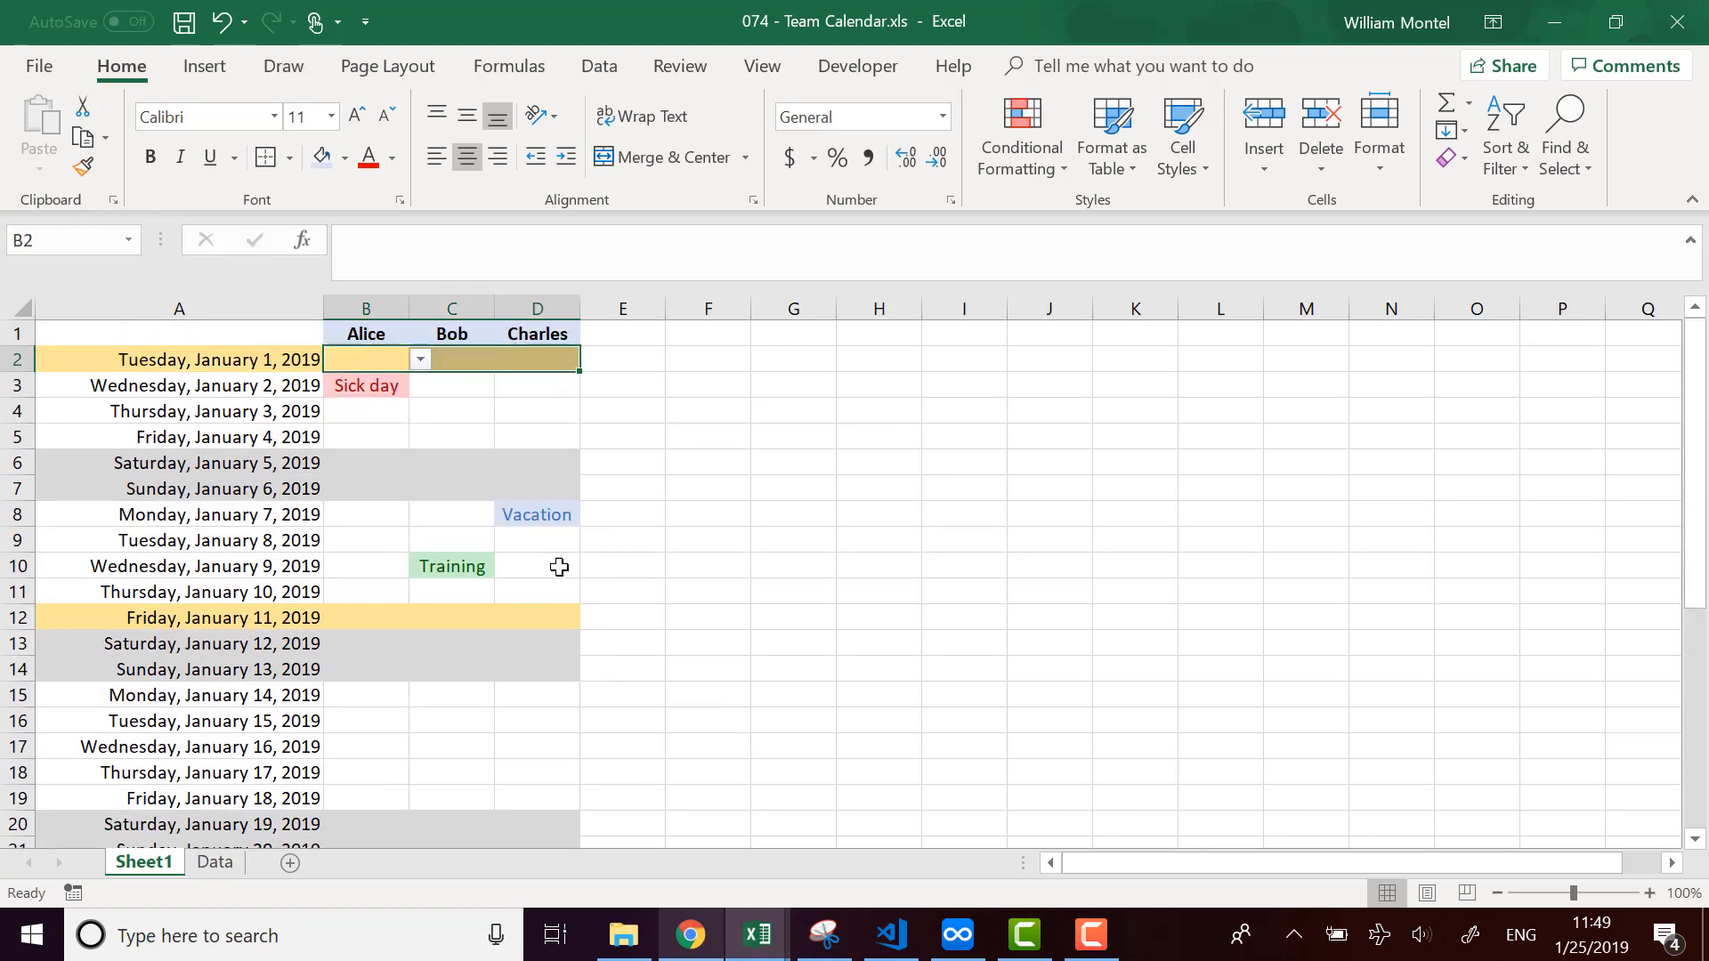
scroll(561, 569, "down", 2)
left_click(452, 436)
left_click(454, 489)
left_click(473, 534)
left_click(454, 609)
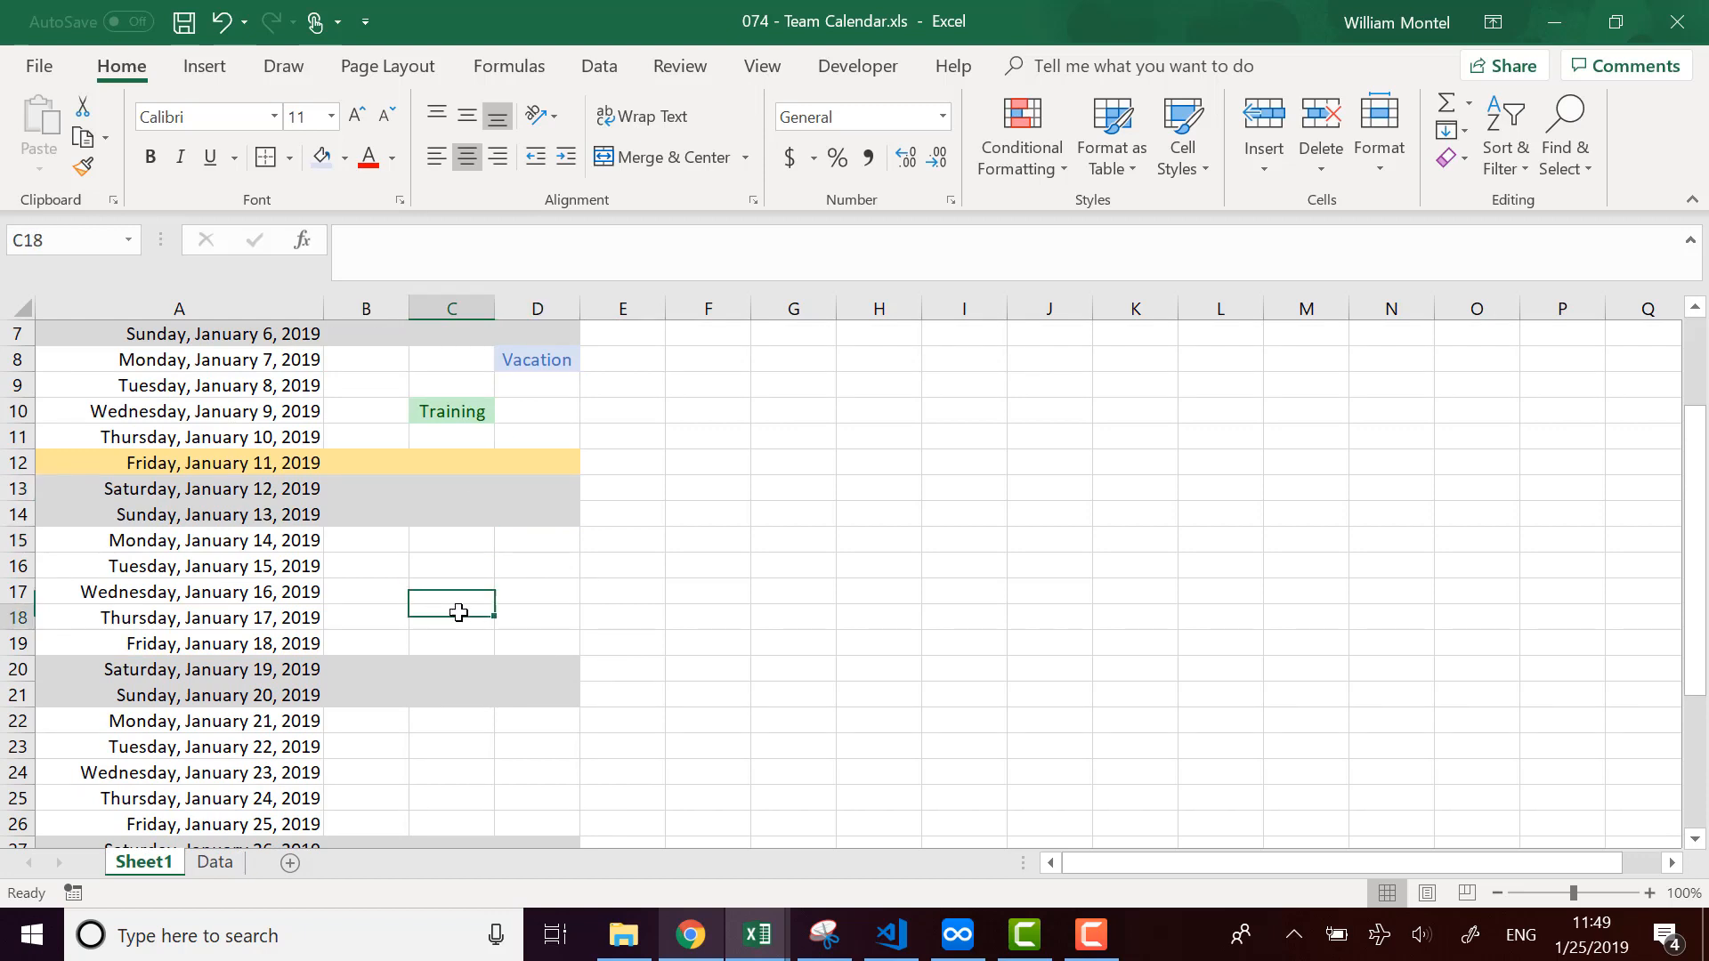
left_click(461, 512)
left_click_drag(374, 519, 545, 519)
left_click(419, 513)
left_click(420, 514)
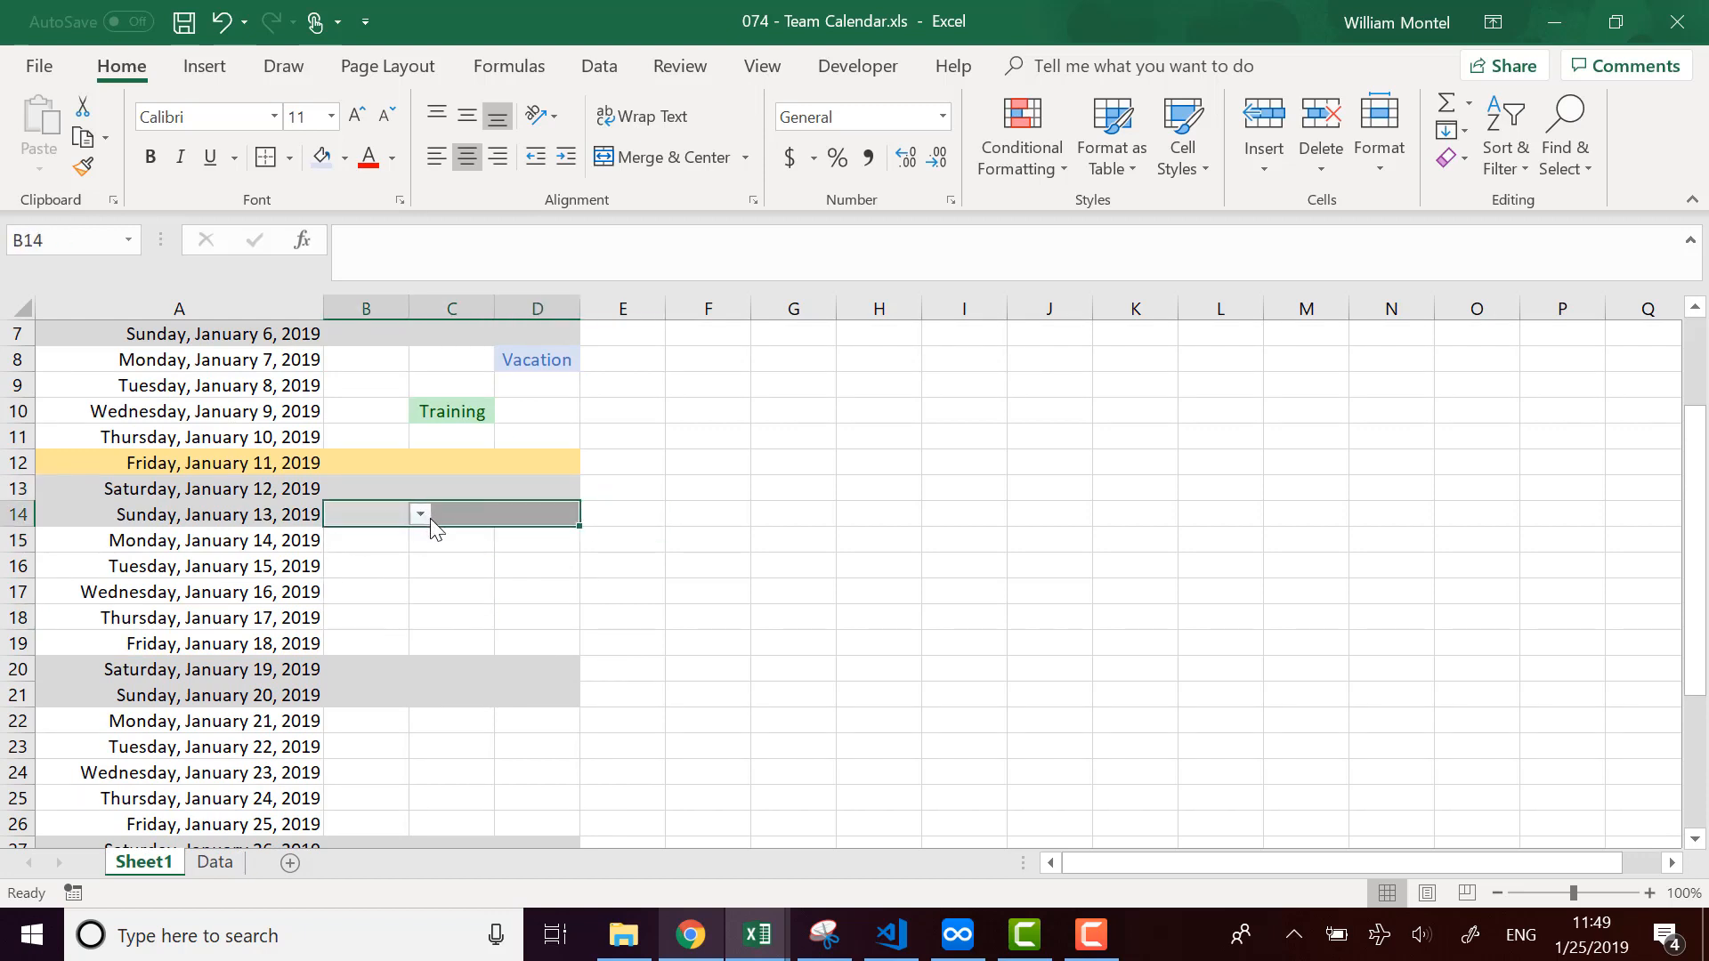
left_click(386, 580)
left_click_drag(405, 520, 522, 847)
left_click(553, 797)
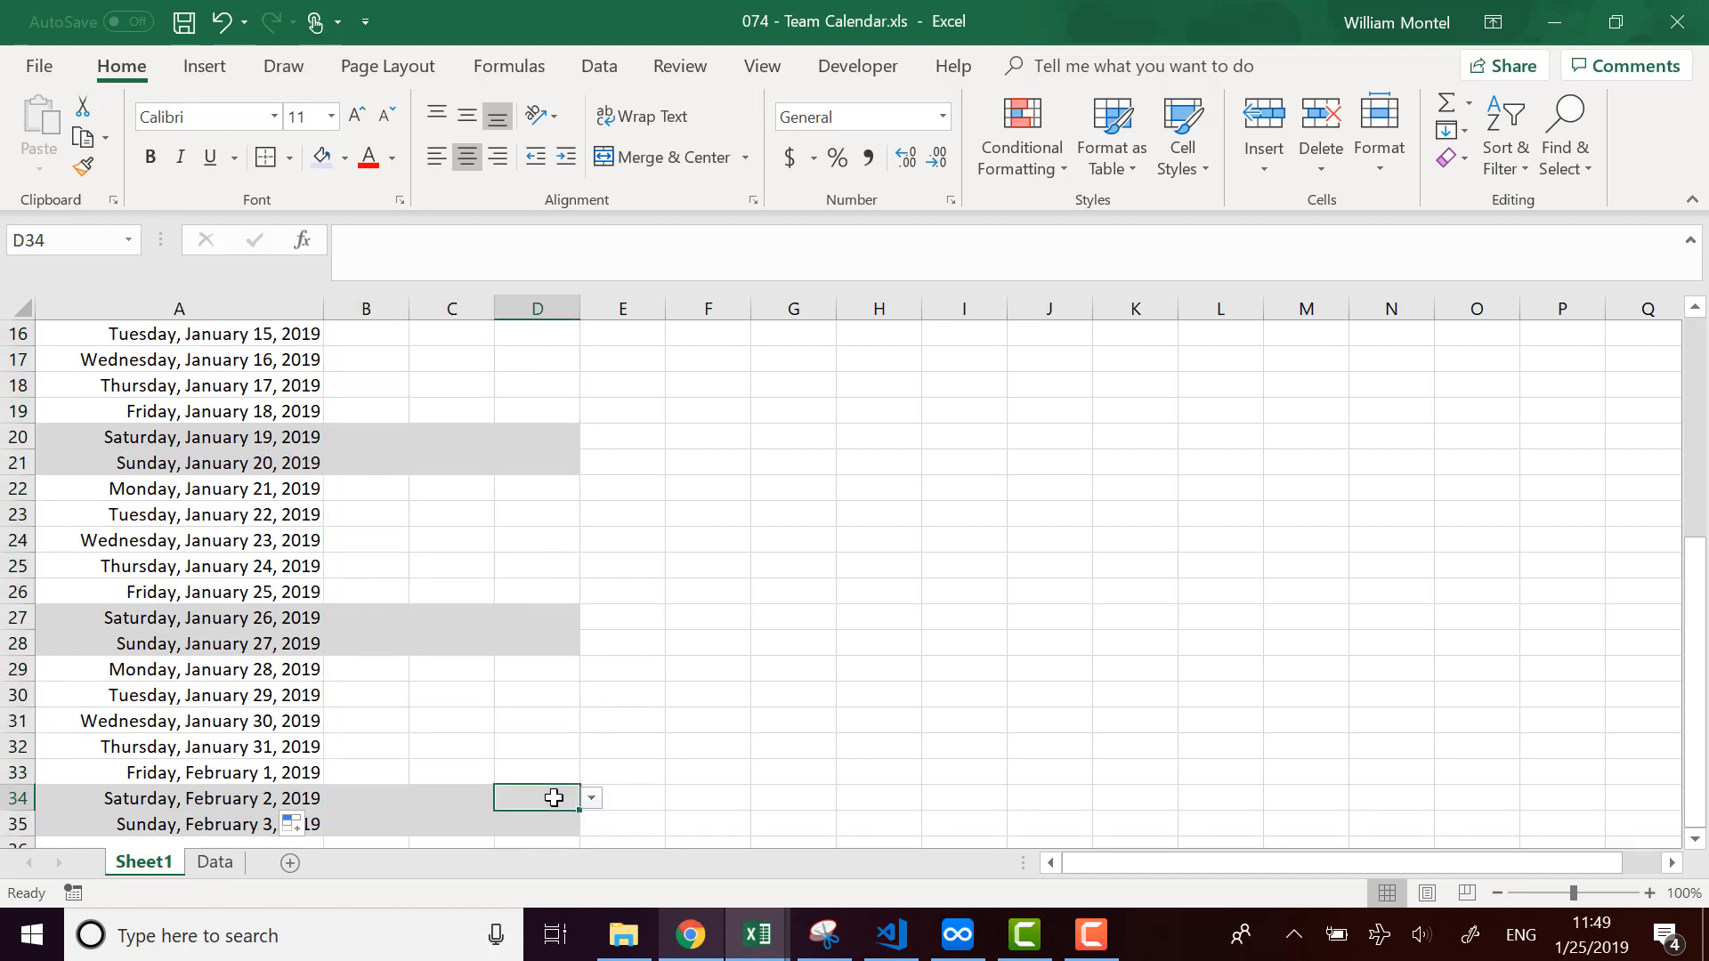
Fill the calendar rows in columns A:D further down through row 41.
scroll(569, 726, "down", 2)
left_click_drag(233, 653, 564, 679)
left_click(216, 752)
left_click_drag(281, 667, 570, 828)
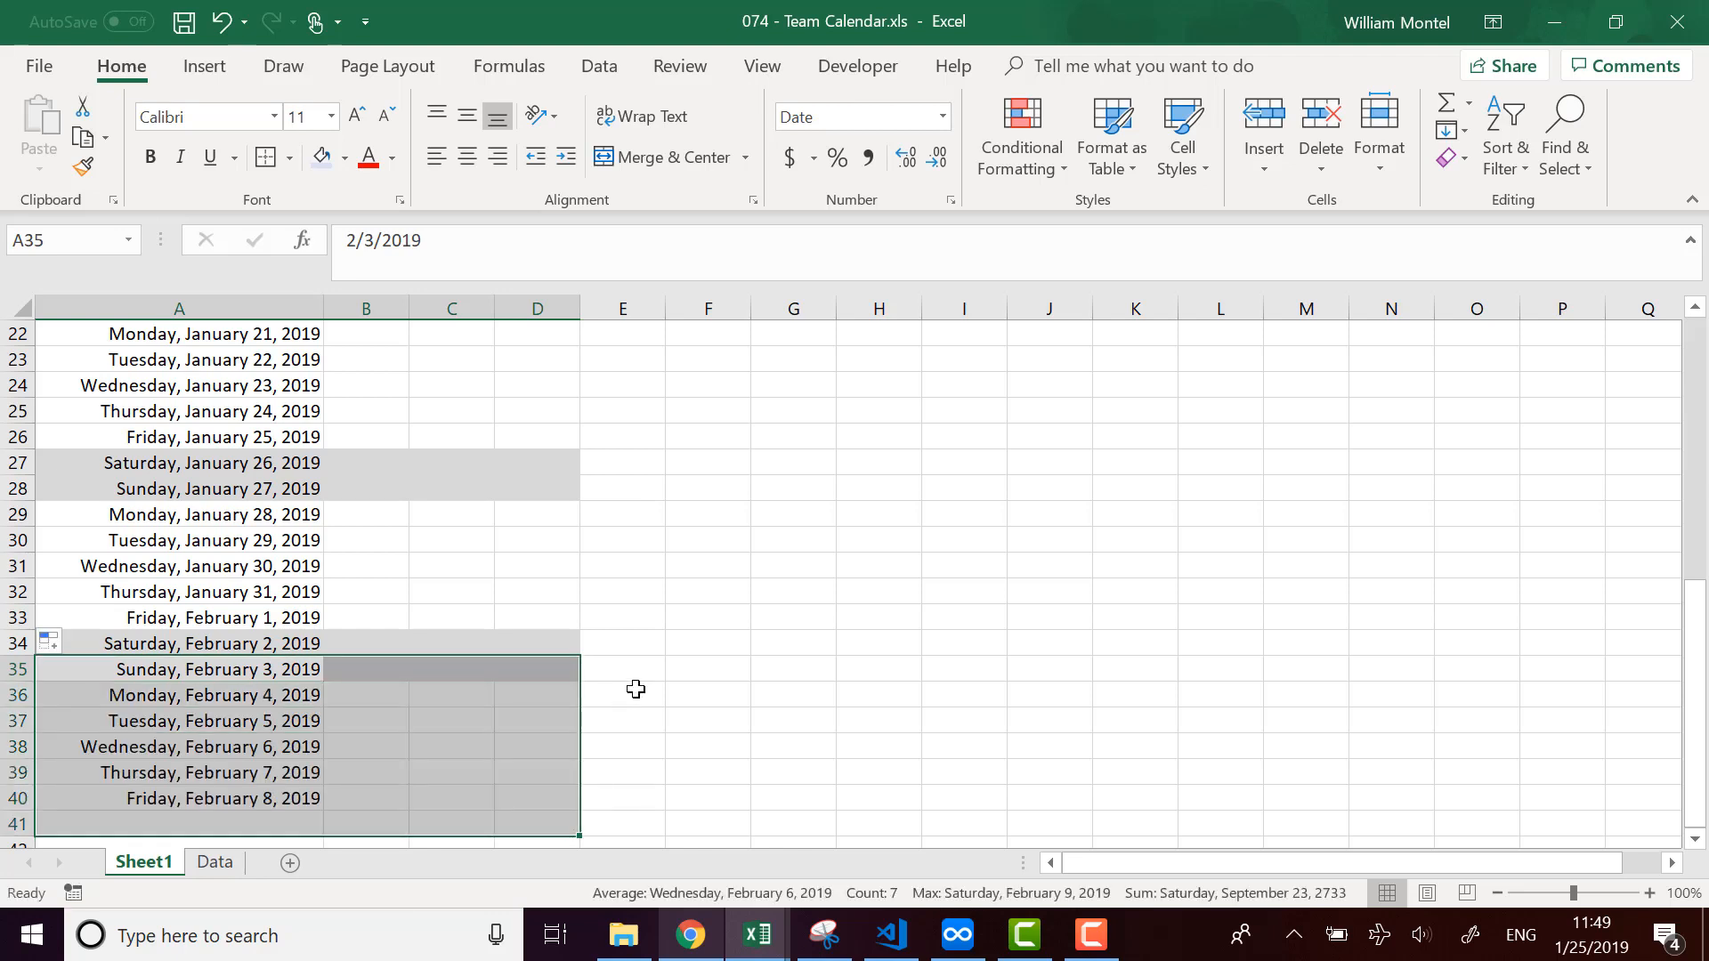
scroll(633, 703, "down", 2)
left_click(555, 662)
left_click(544, 592)
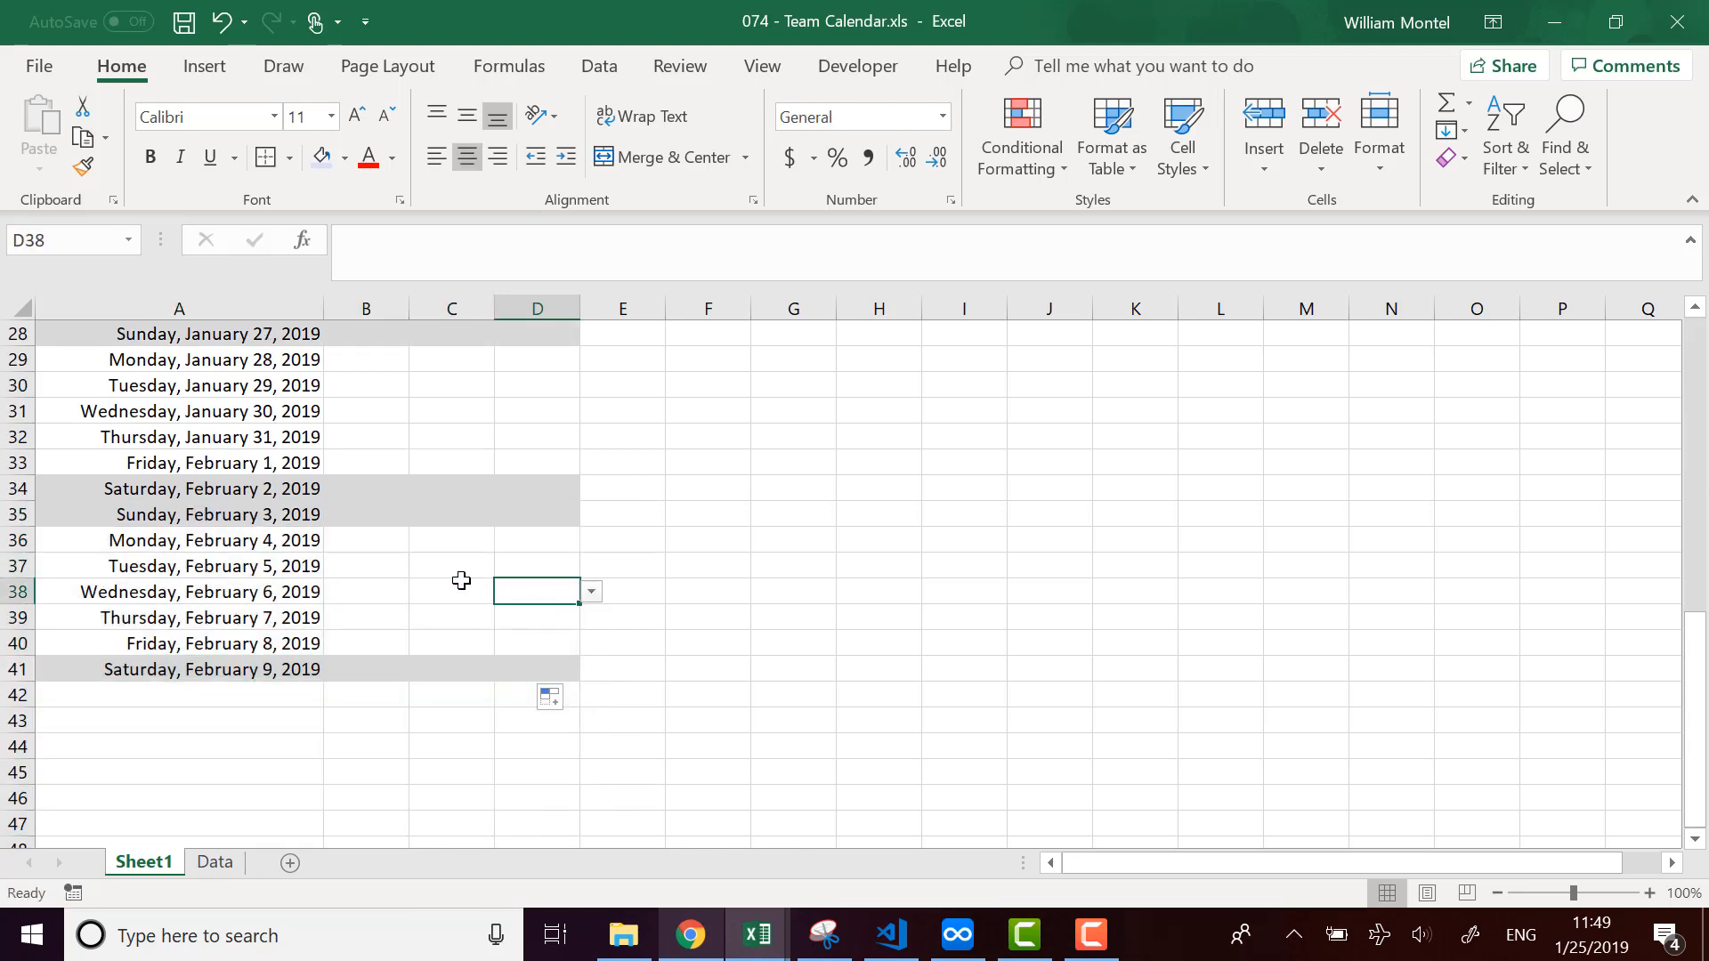
Set C38 to Sick day and B36 to Training using the absence reason dropdowns.
left_click(458, 590)
left_click(505, 592)
left_click(440, 653)
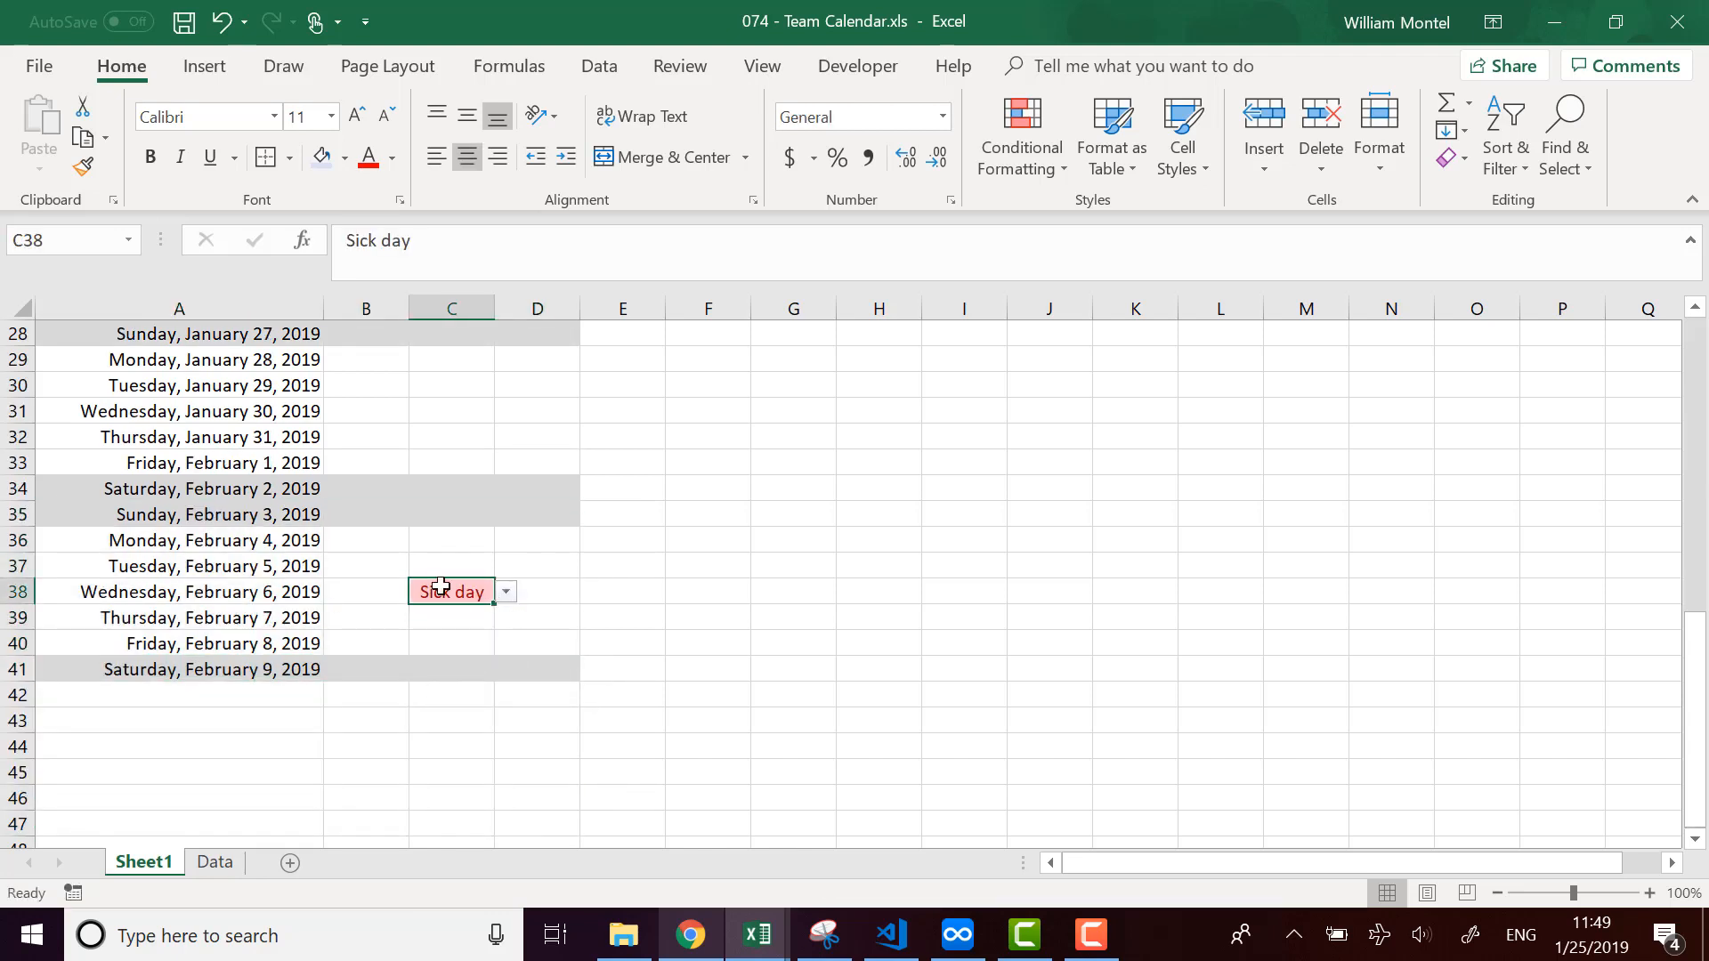
left_click(386, 544)
left_click(421, 541)
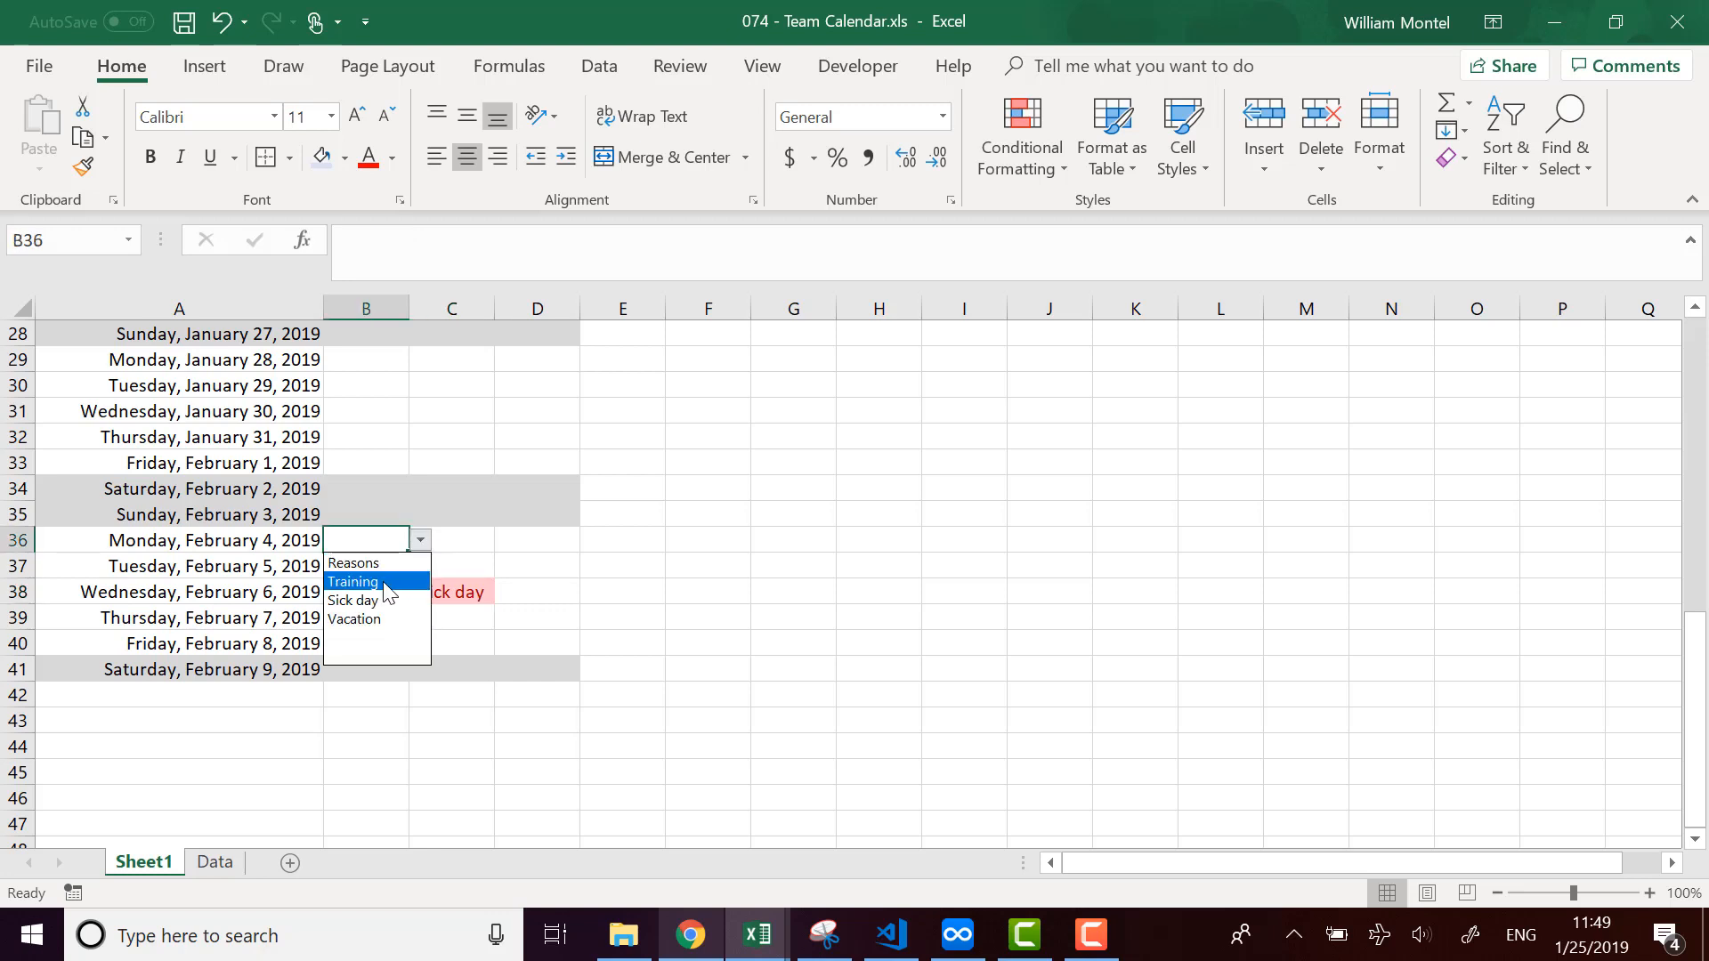
left_click(384, 578)
Try to choose an absence reason for D37 from its dropdown list.
left_click(534, 568)
left_click(591, 566)
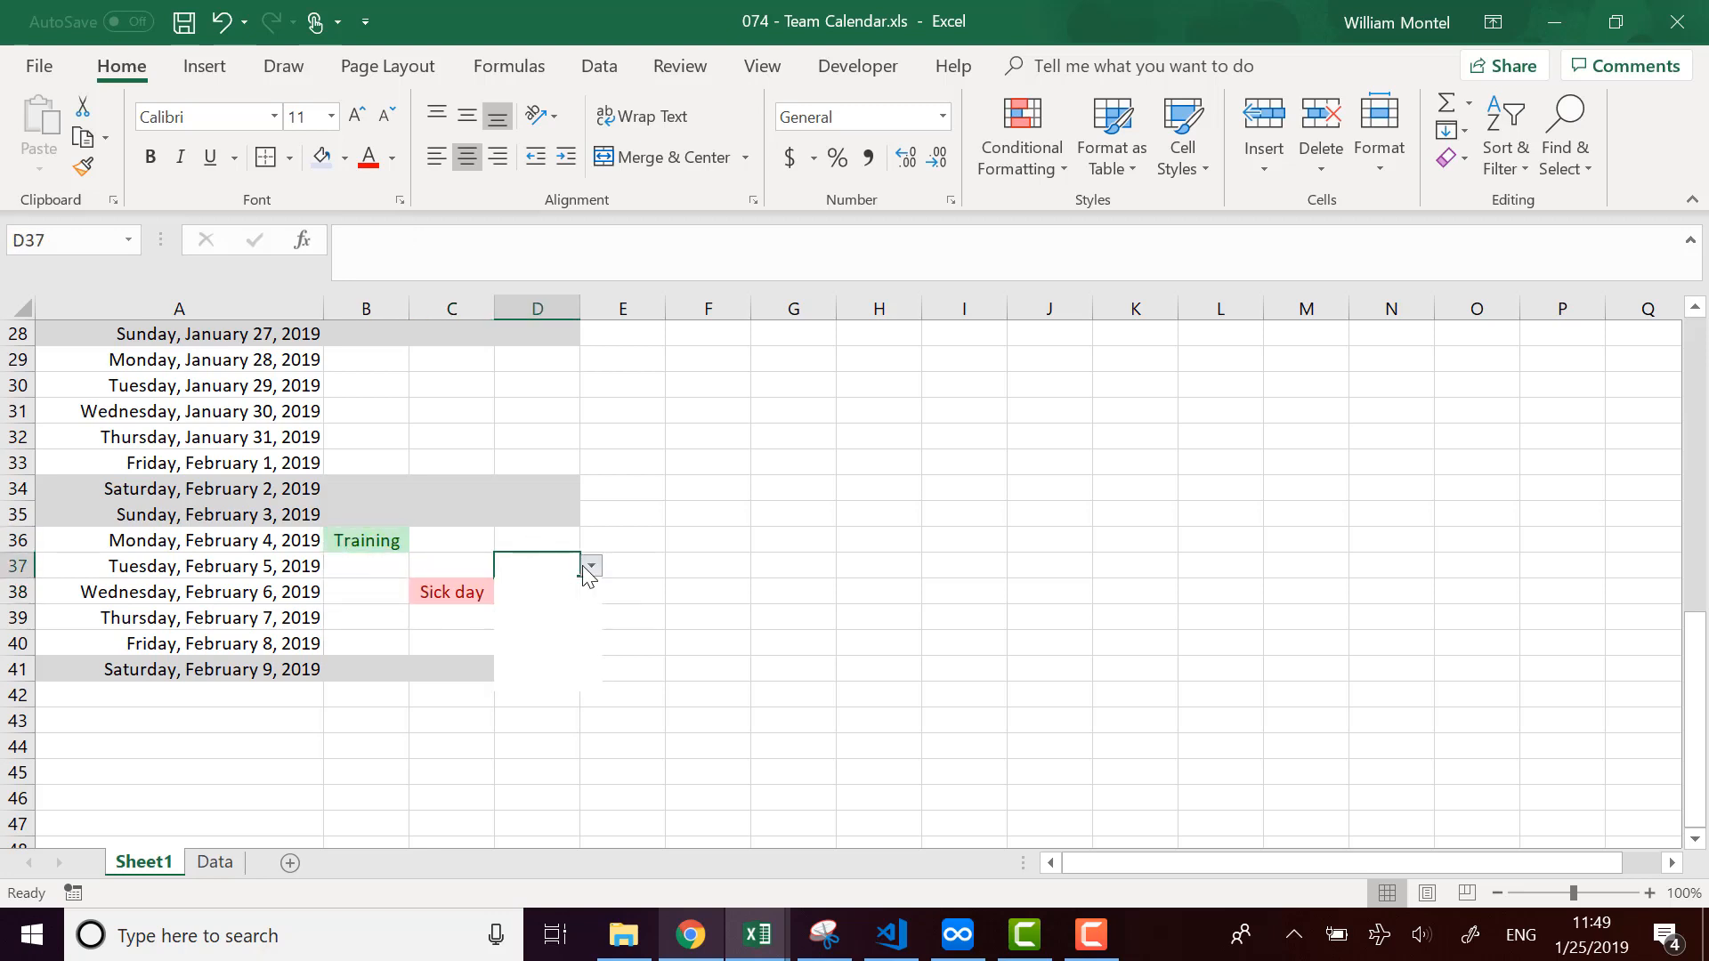
left_click(563, 626)
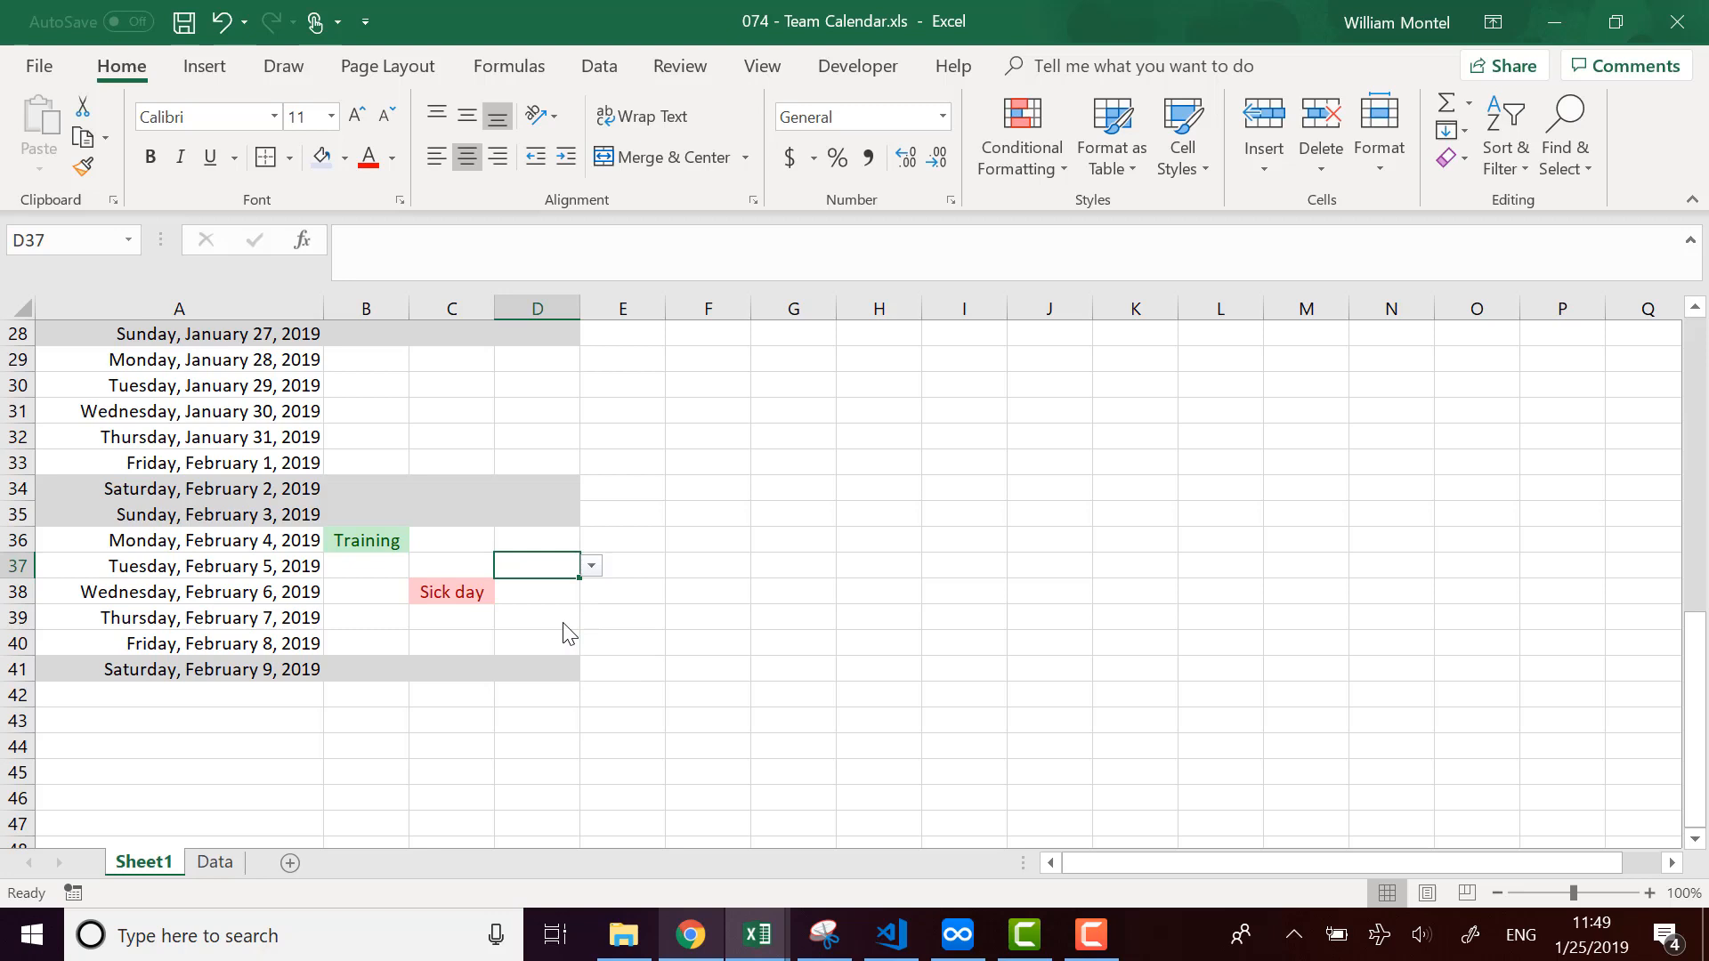
left_click(681, 593)
Save the workbook despite the compatibility issues and agree to recalculate all formulas when it is opened.
scroll(642, 610, "up", 9)
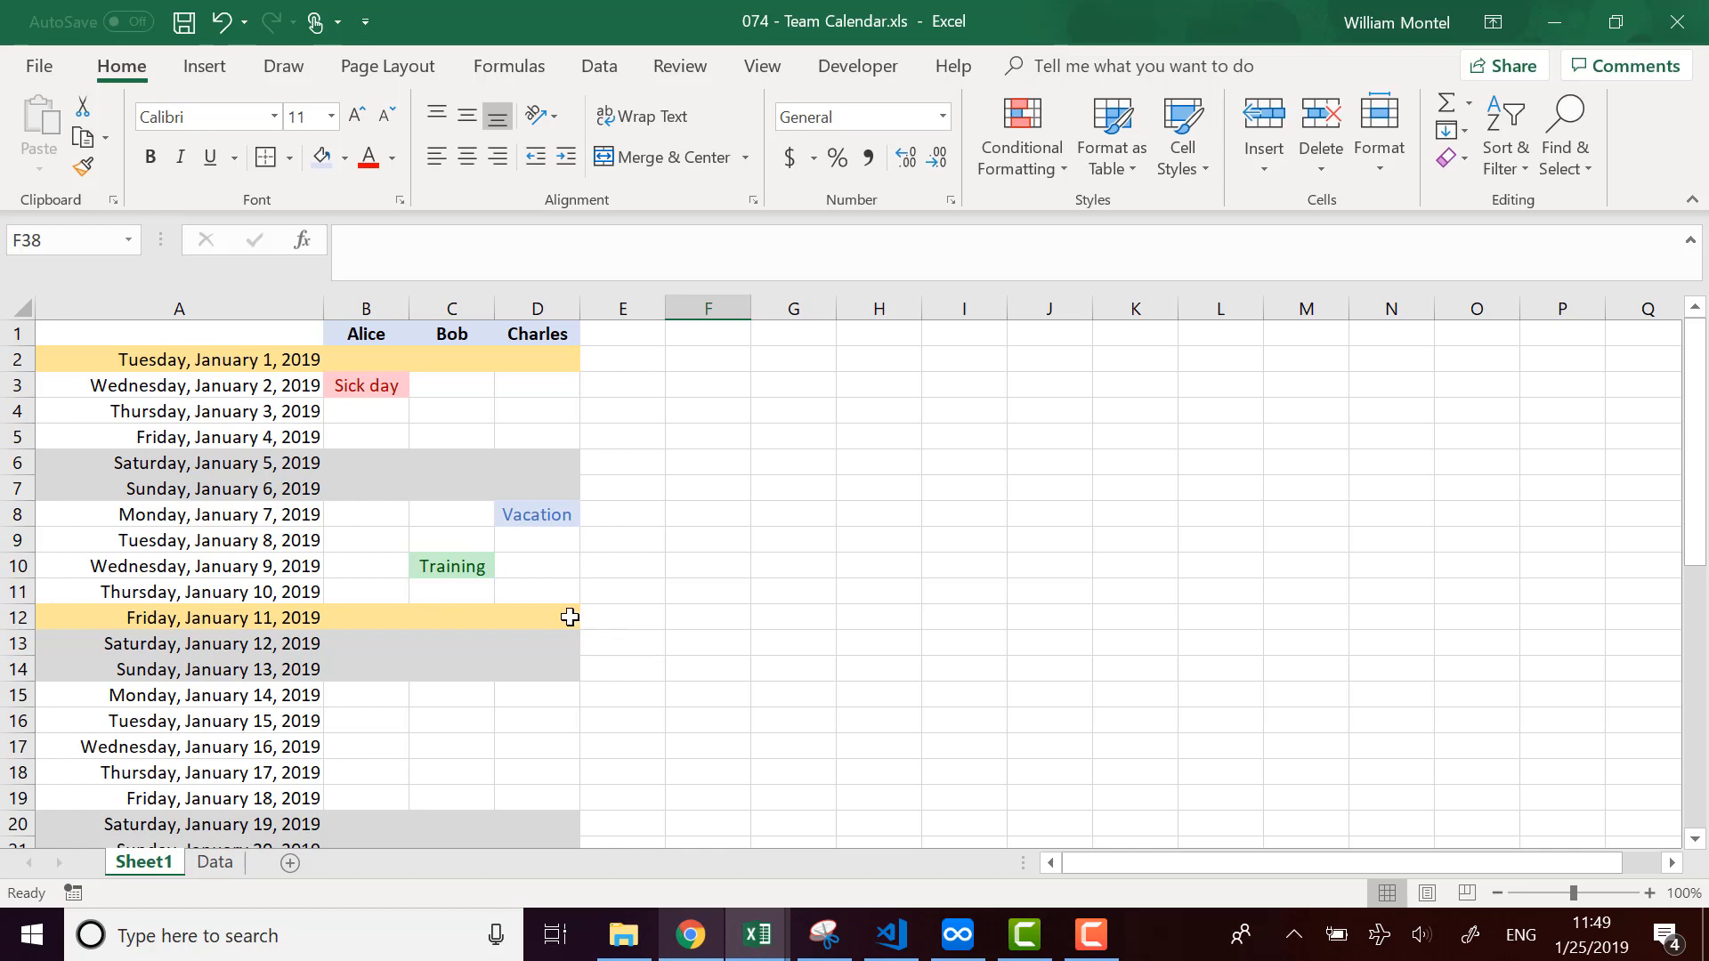
key("ctrl+s")
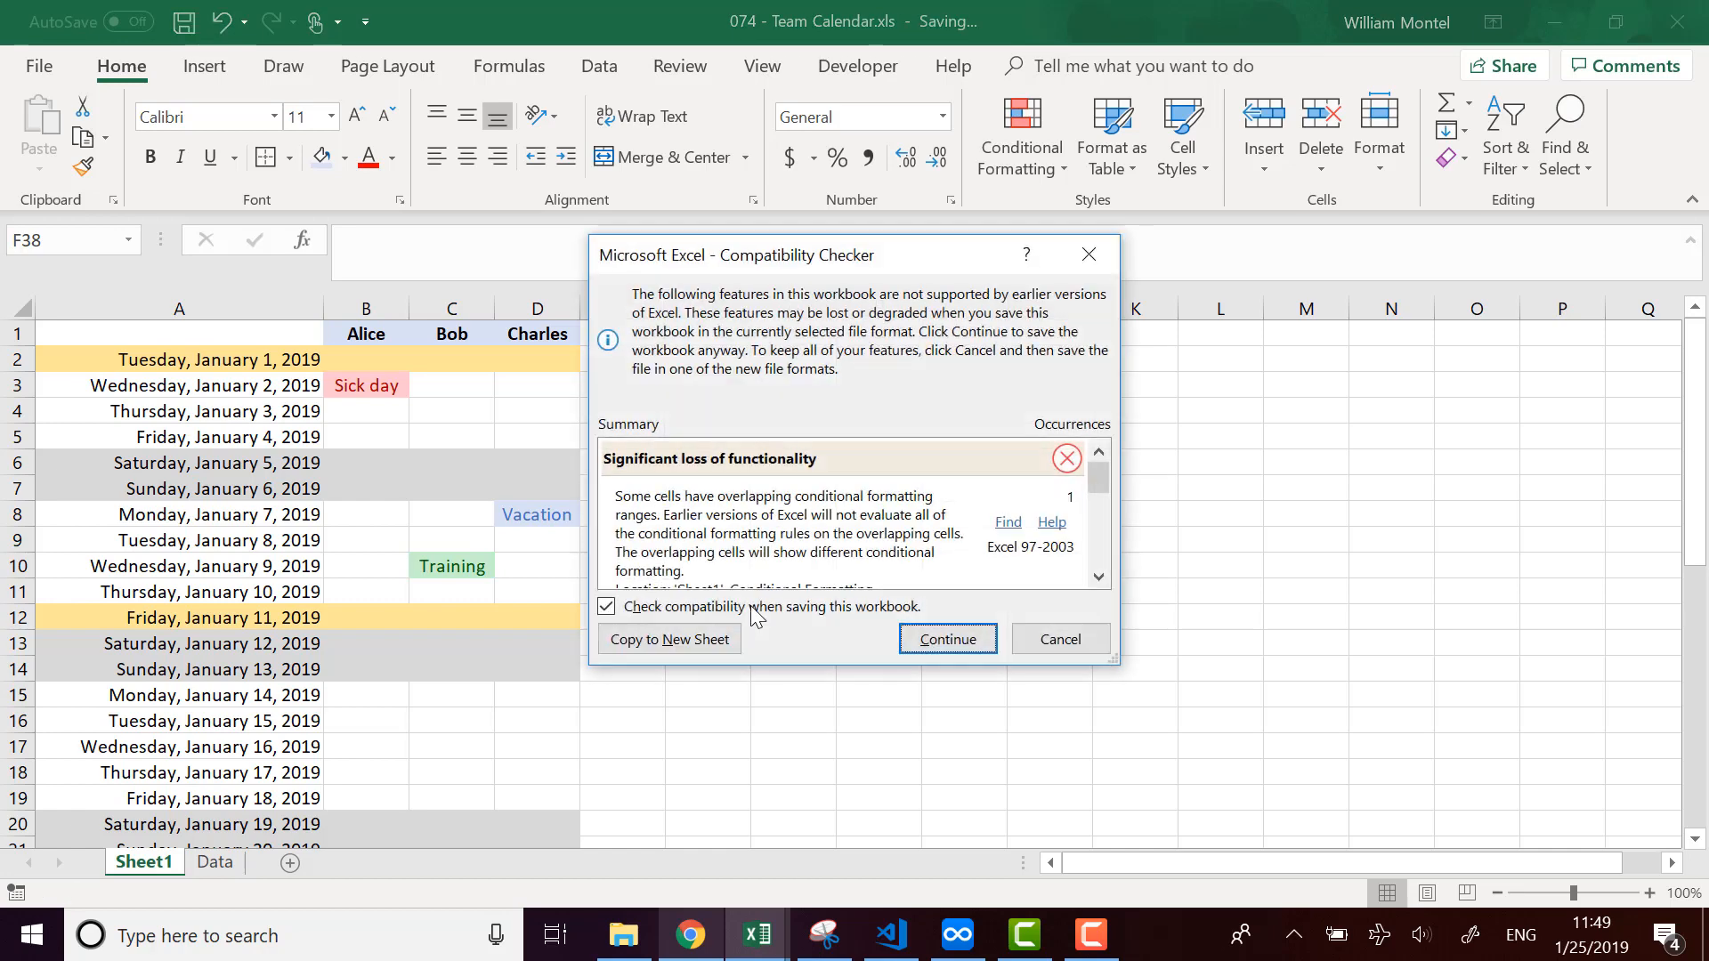
left_click(947, 639)
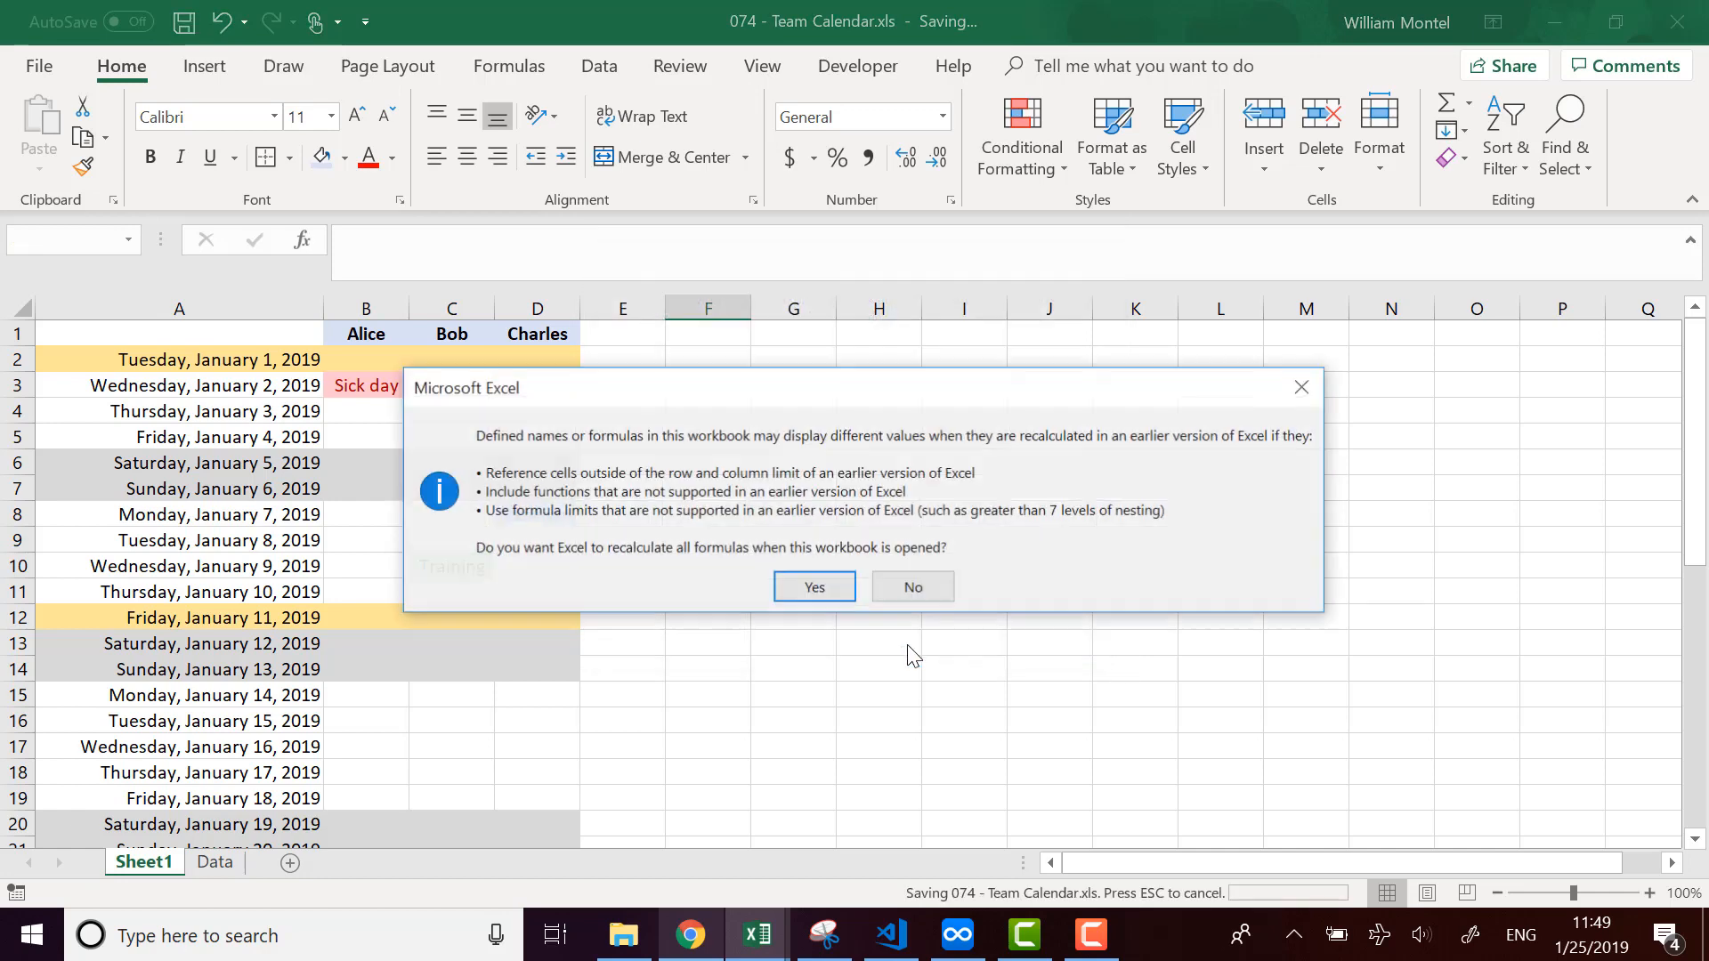
left_click(827, 592)
left_click(863, 615)
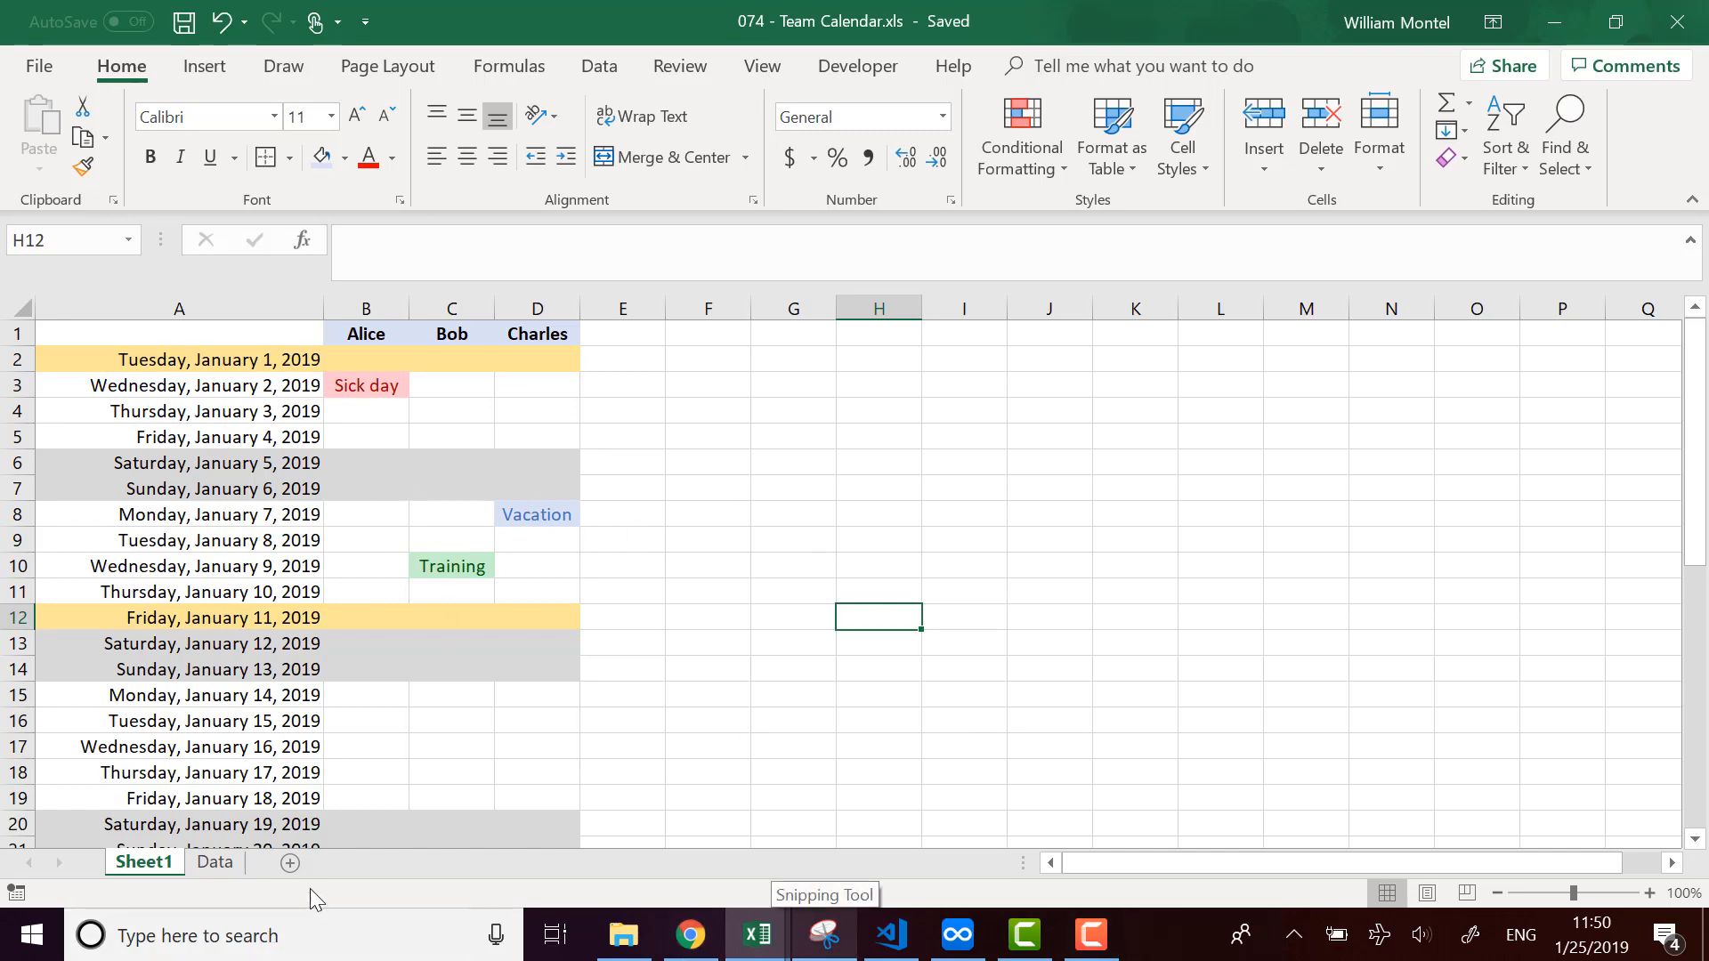
Add a new worksheet after Sheet1 and rename it Summary.
left_click(290, 863)
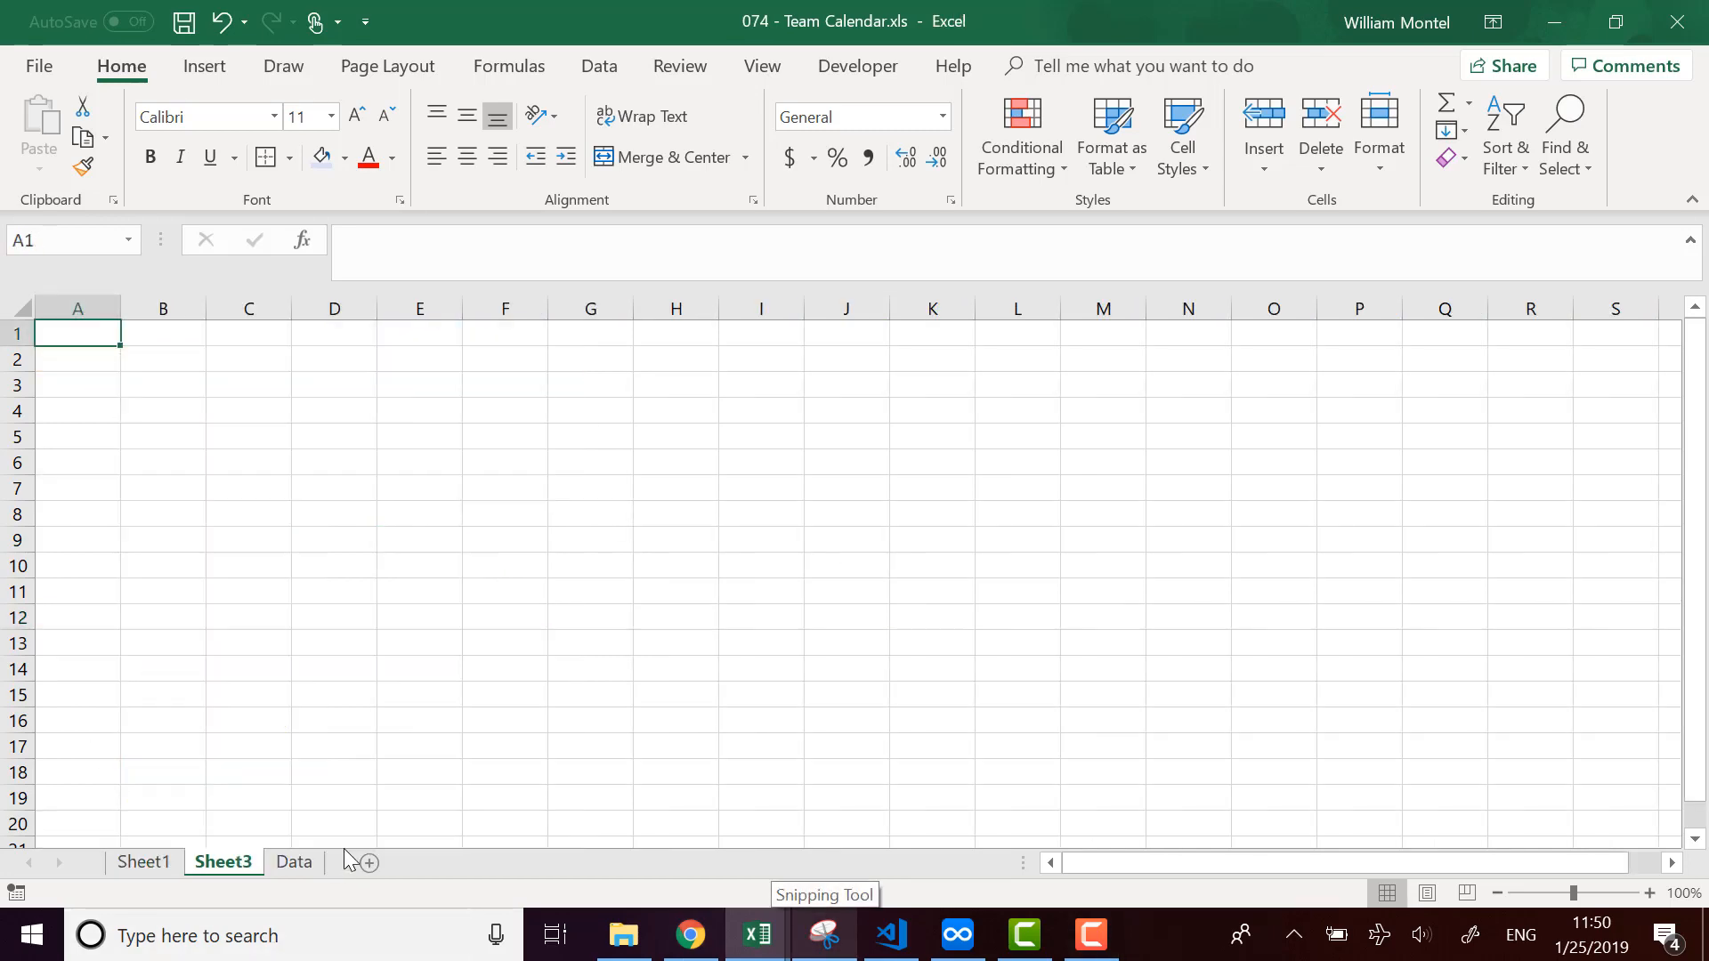
double_click(219, 861)
type("Summary")
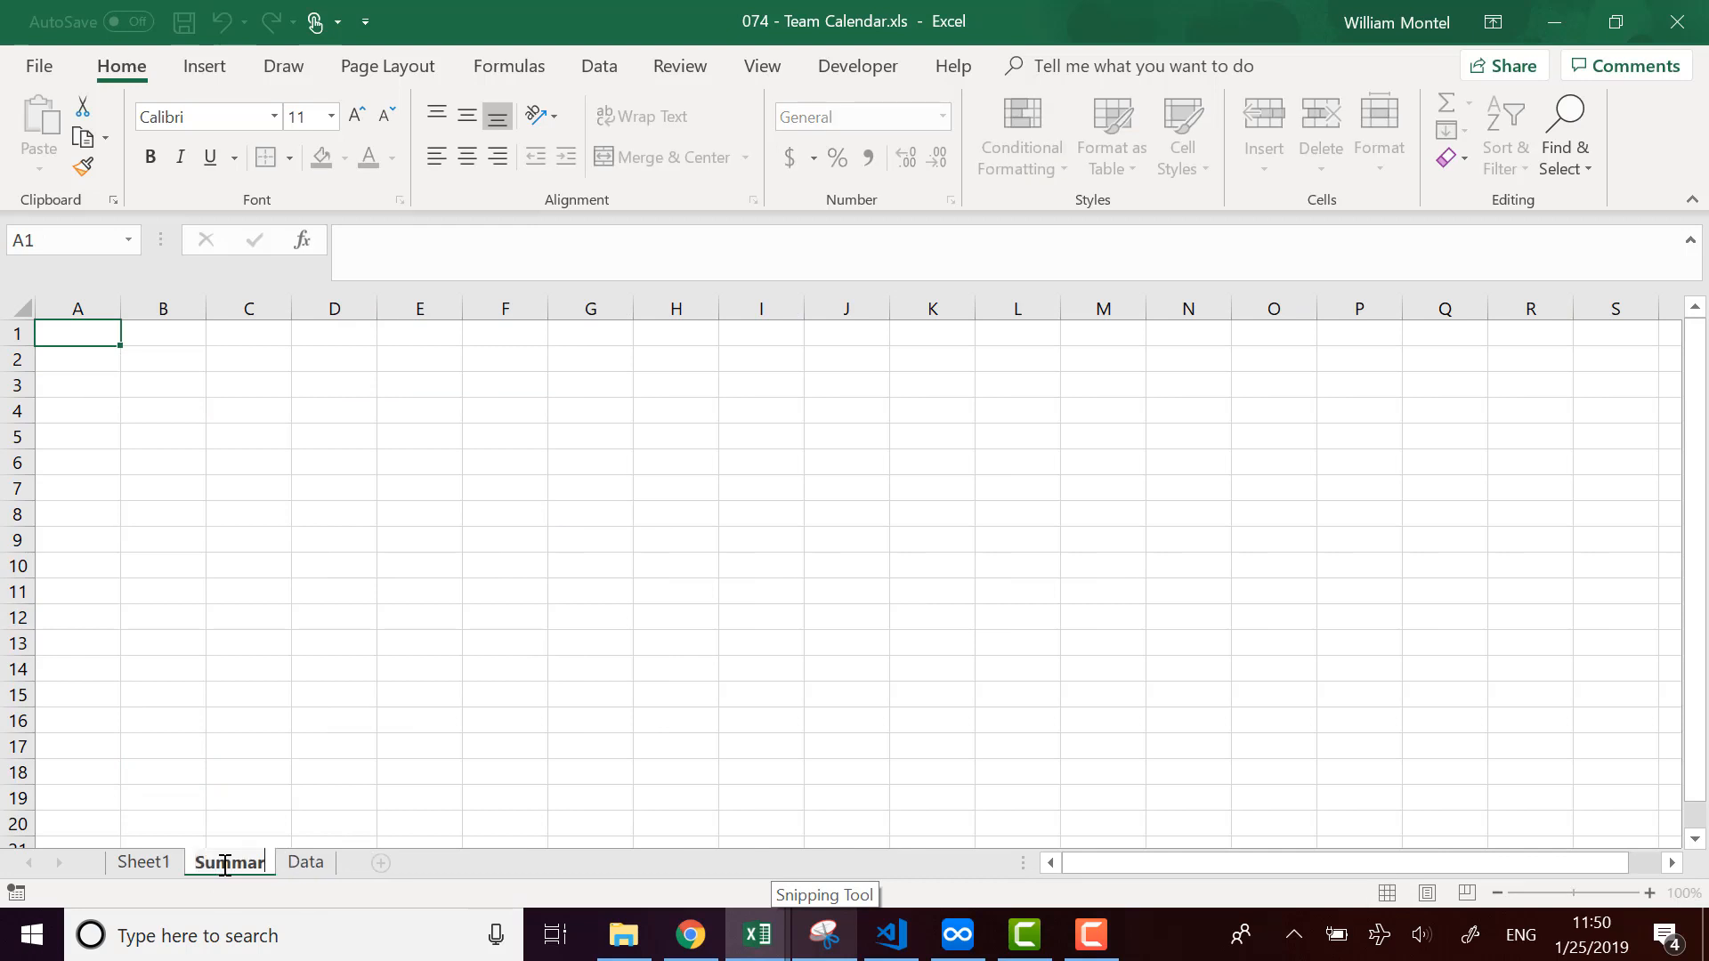
key("Return")
left_click(386, 437)
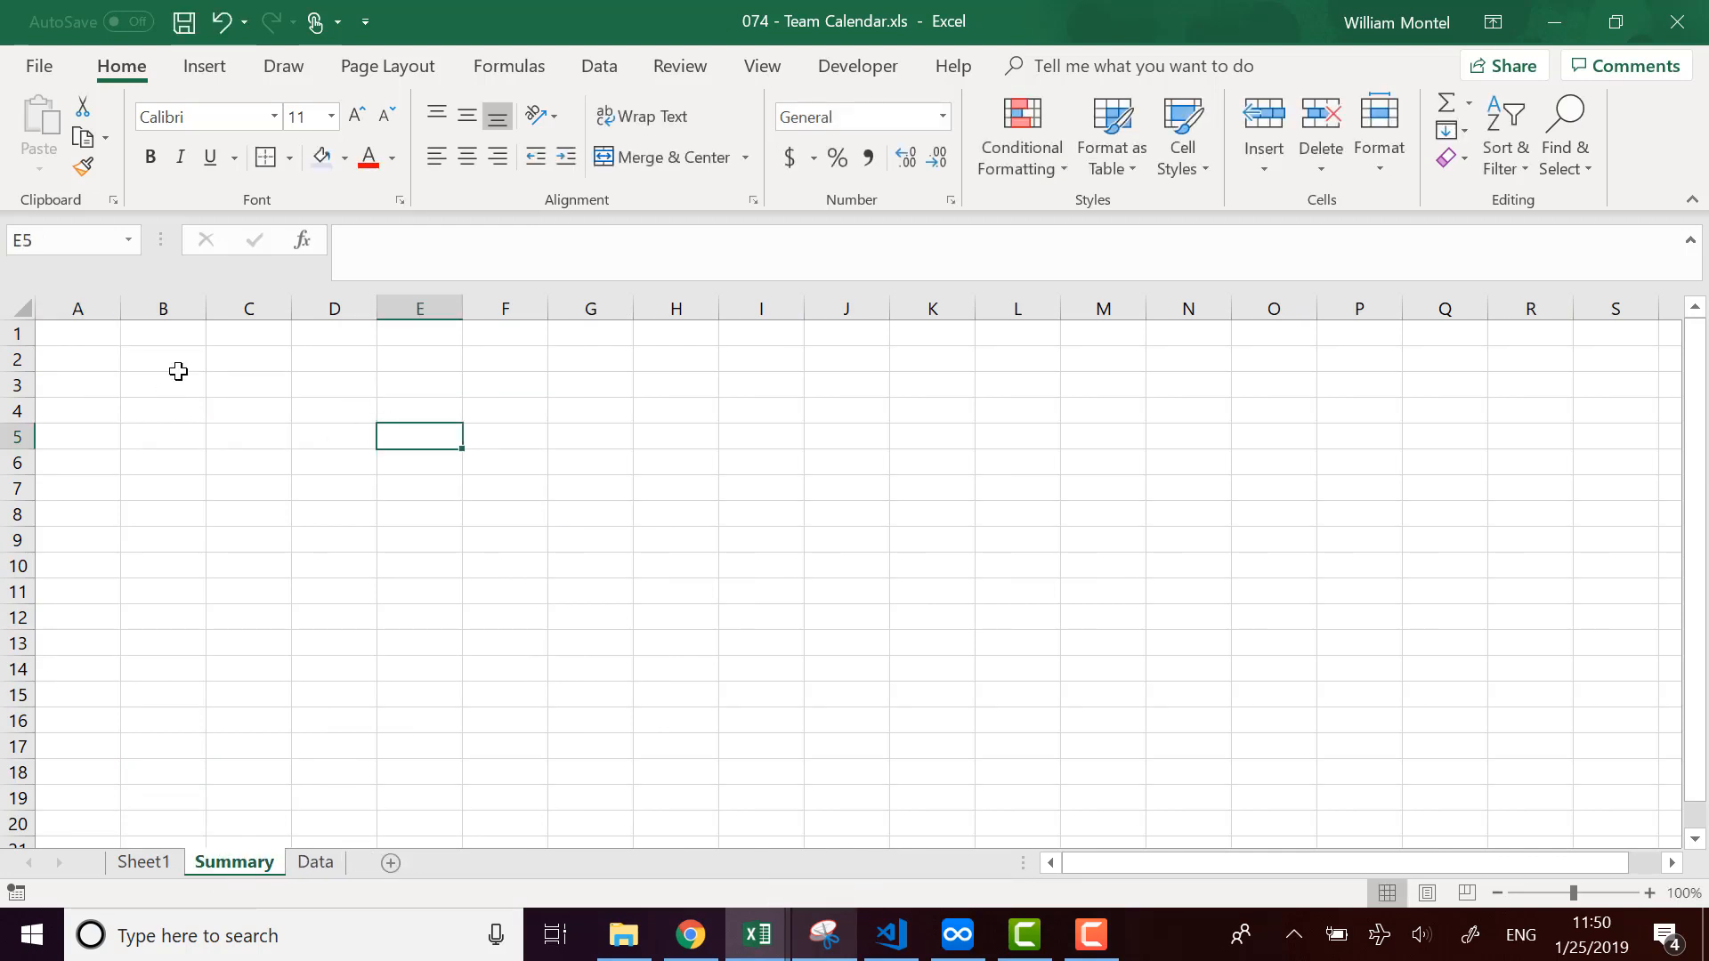
Enter =Sheet1!B1:H1 in B2 of the Summary sheet and fill it across to H2.
left_click(187, 359)
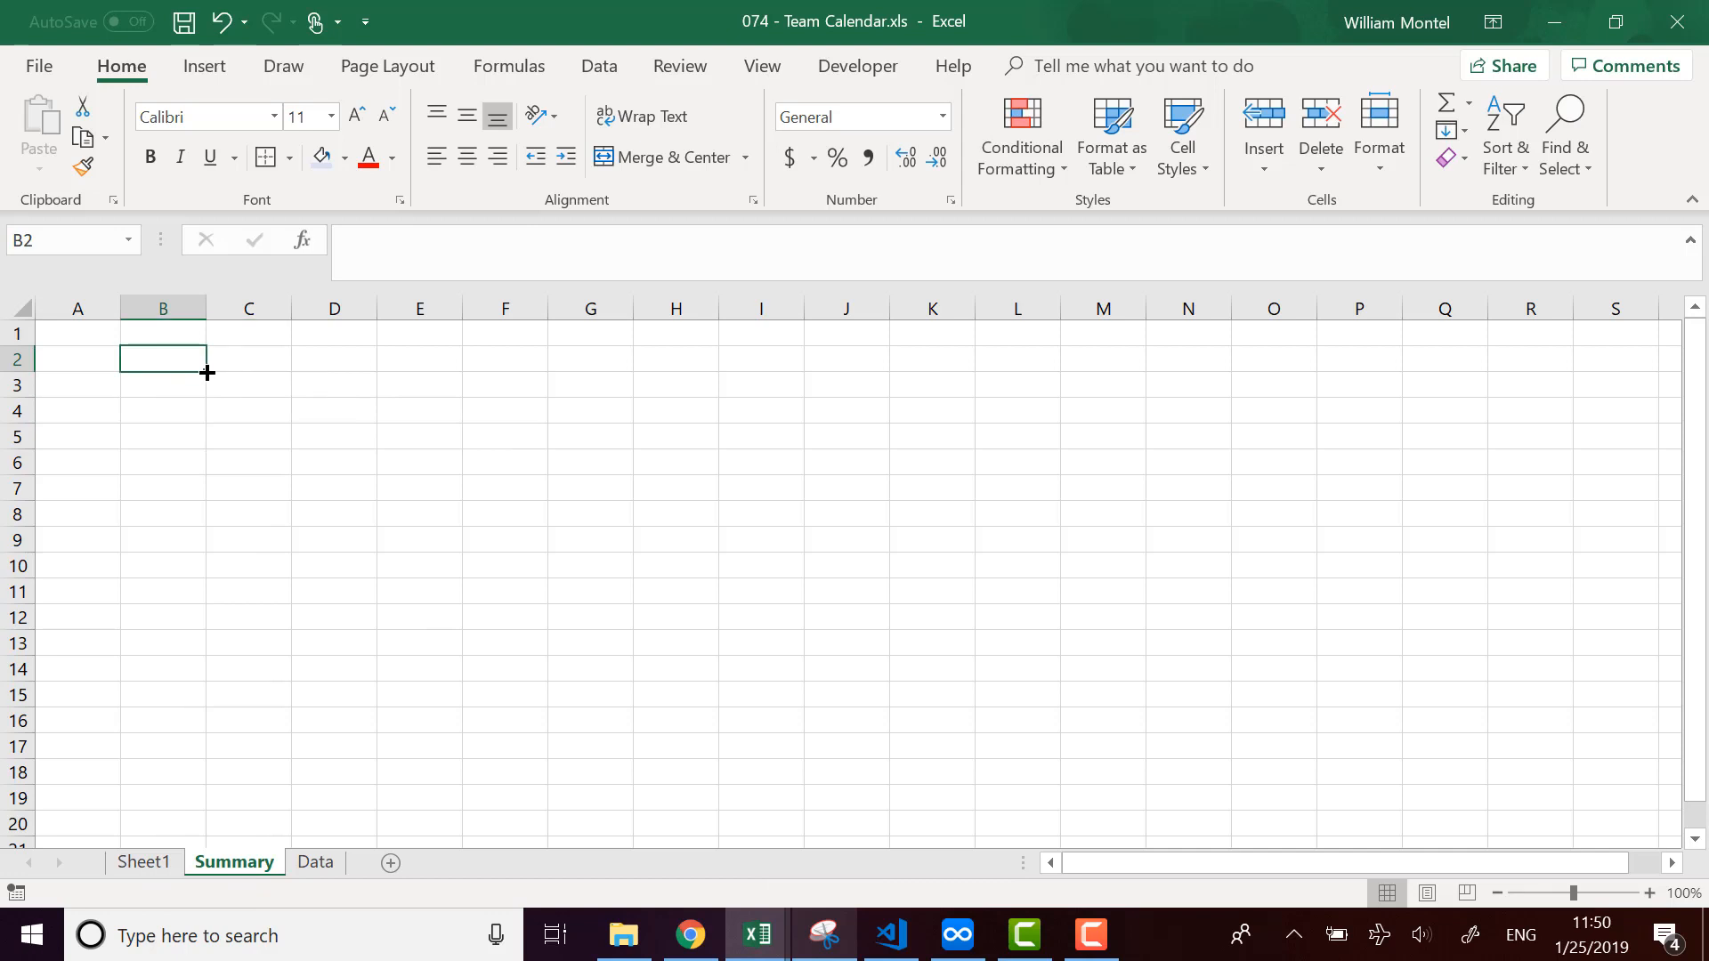
type("=")
left_click(149, 863)
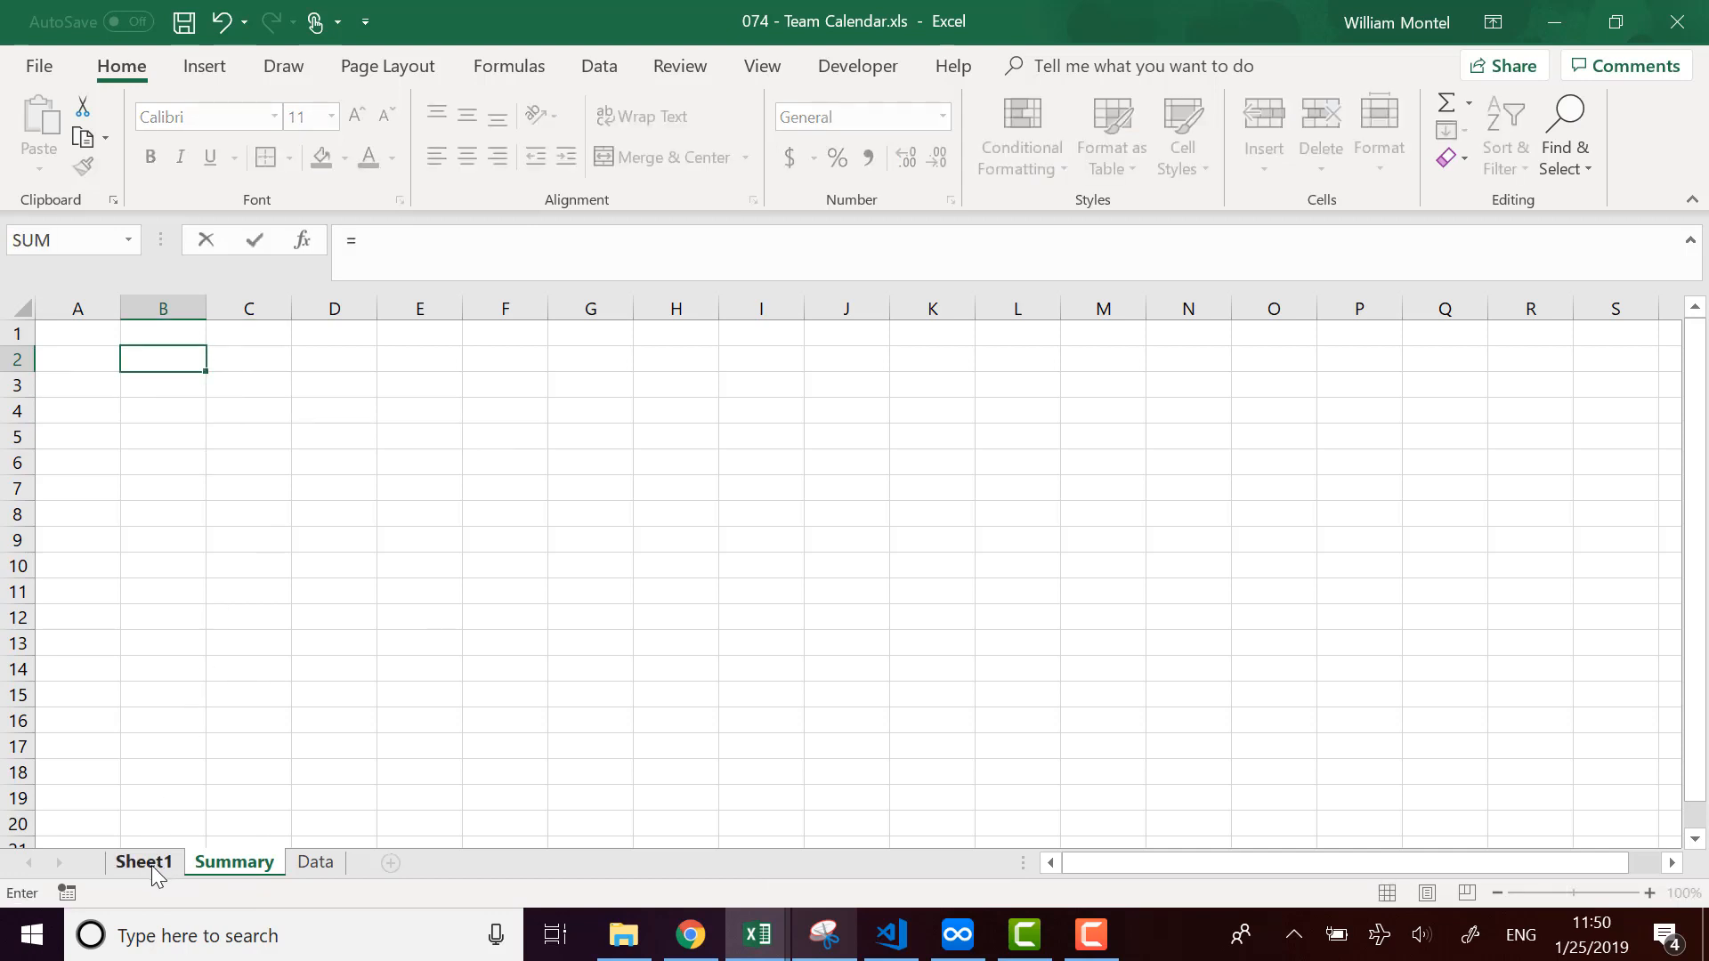
left_click_drag(382, 337, 880, 336)
key("Return")
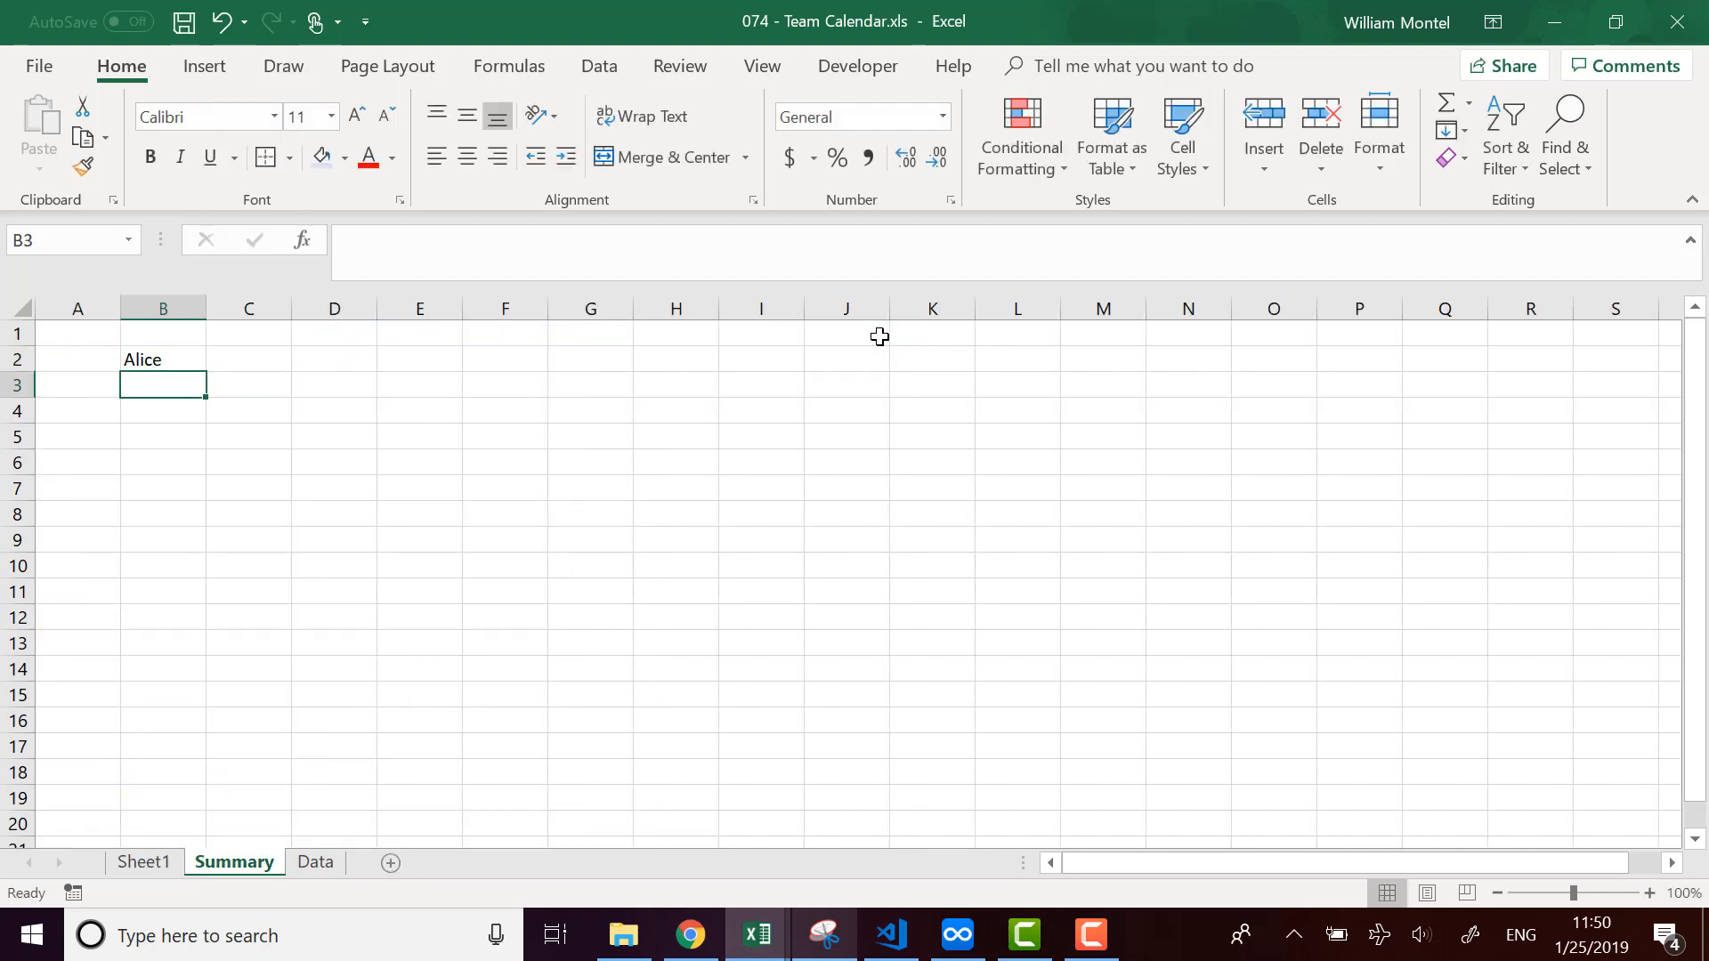
left_click(198, 358)
left_click_drag(210, 371, 710, 370)
left_click(708, 419)
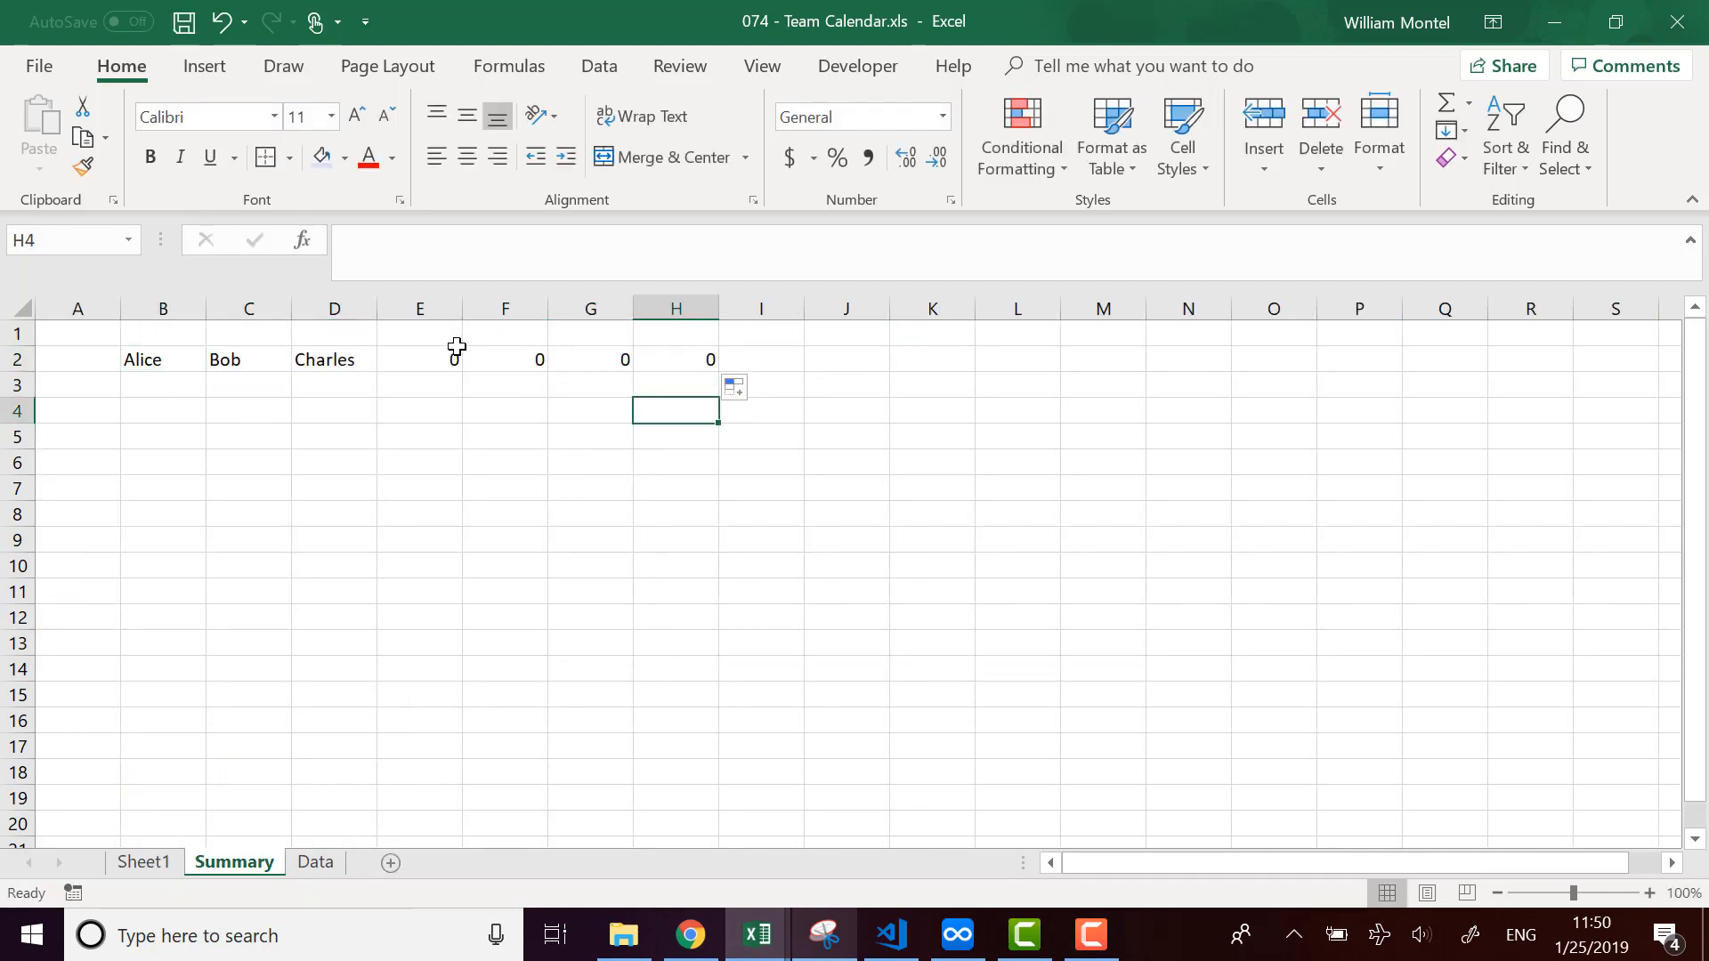
left_click(172, 365)
type("=")
key("Escape")
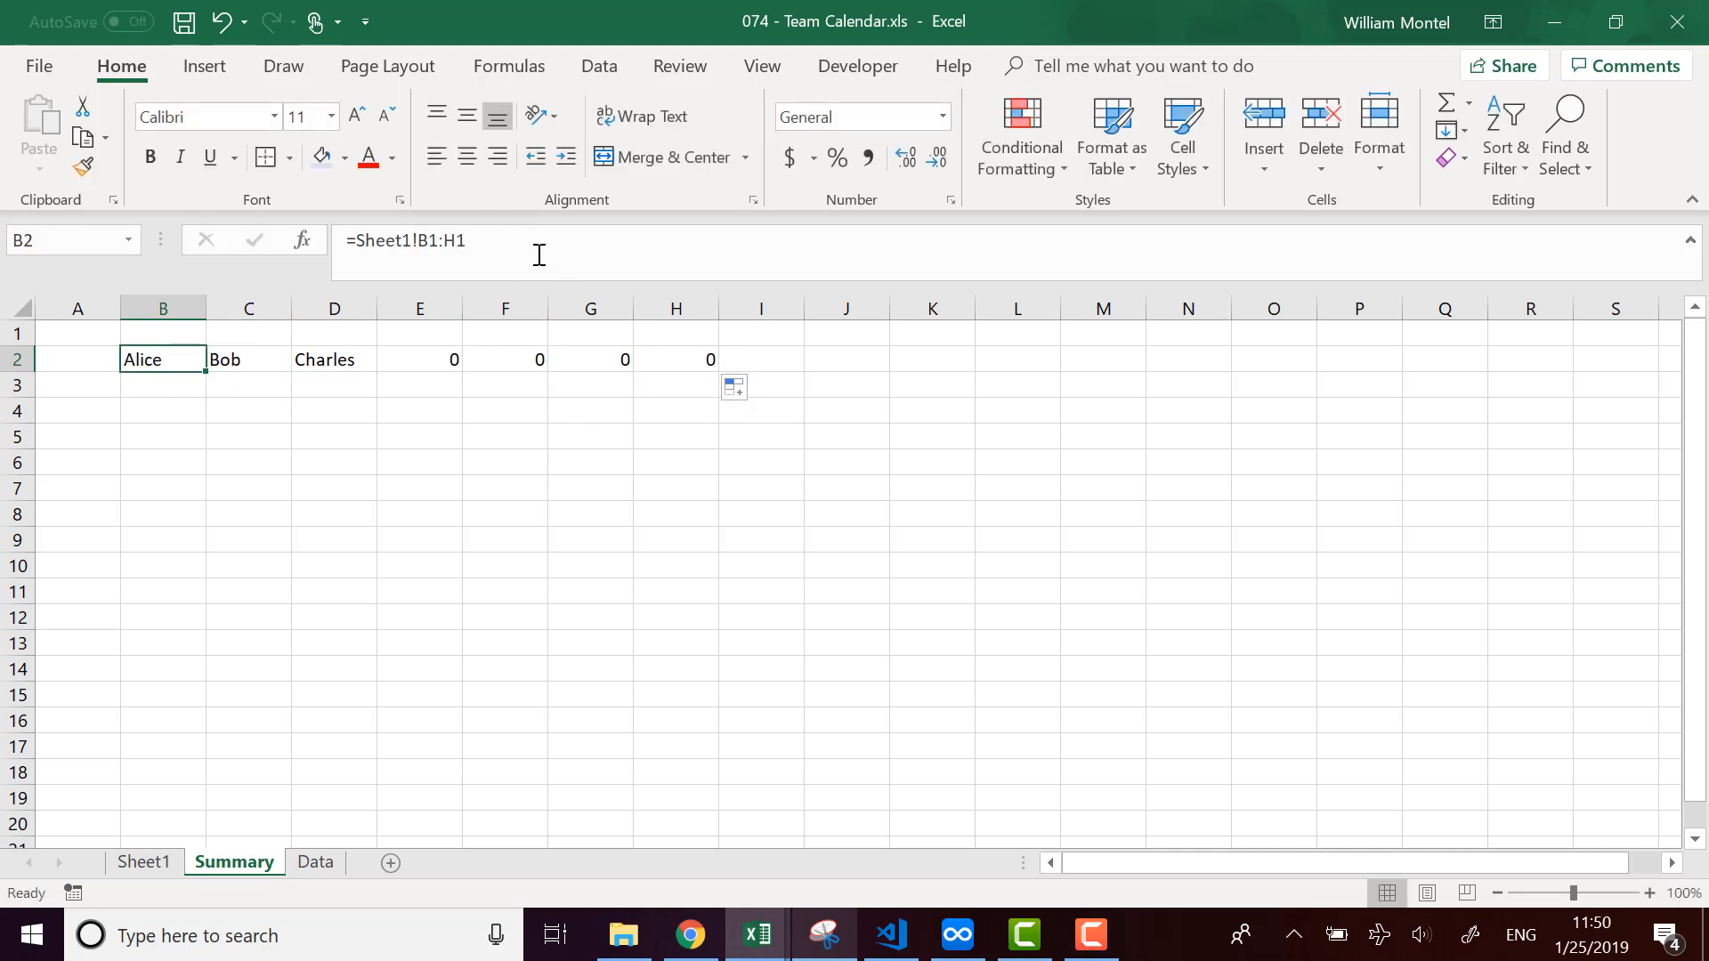
Clear the surplus formulas from E2:H2 on the Summary sheet.
left_click(335, 452)
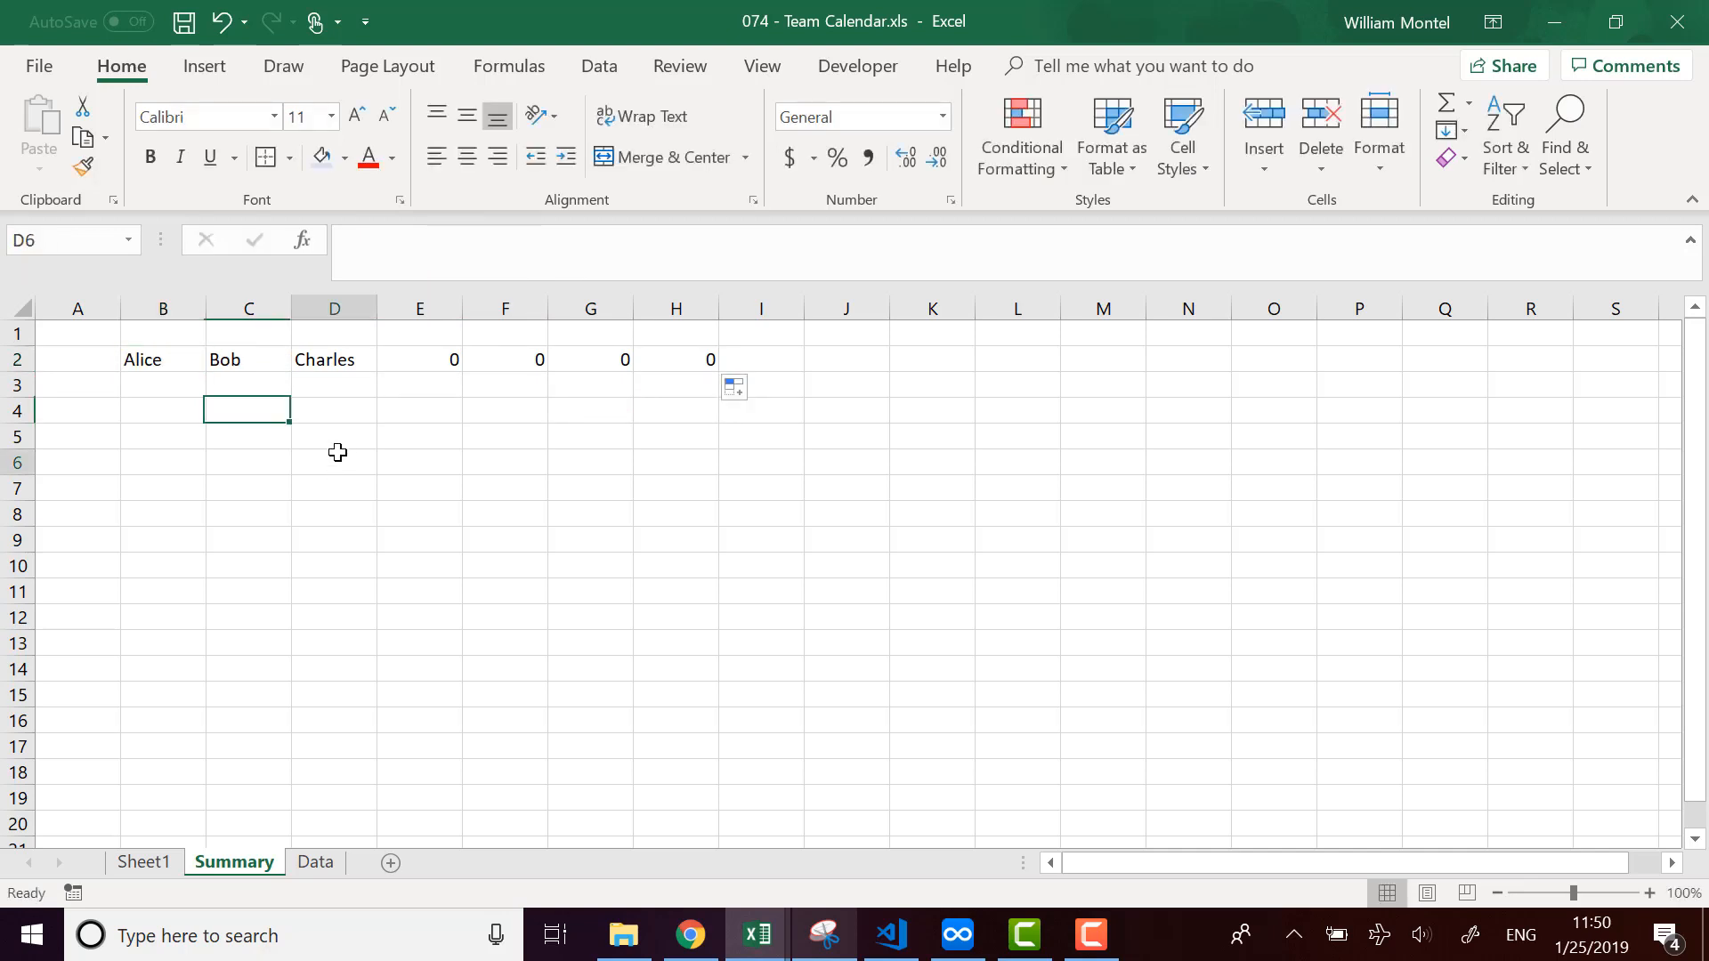
left_click_drag(438, 365, 680, 363)
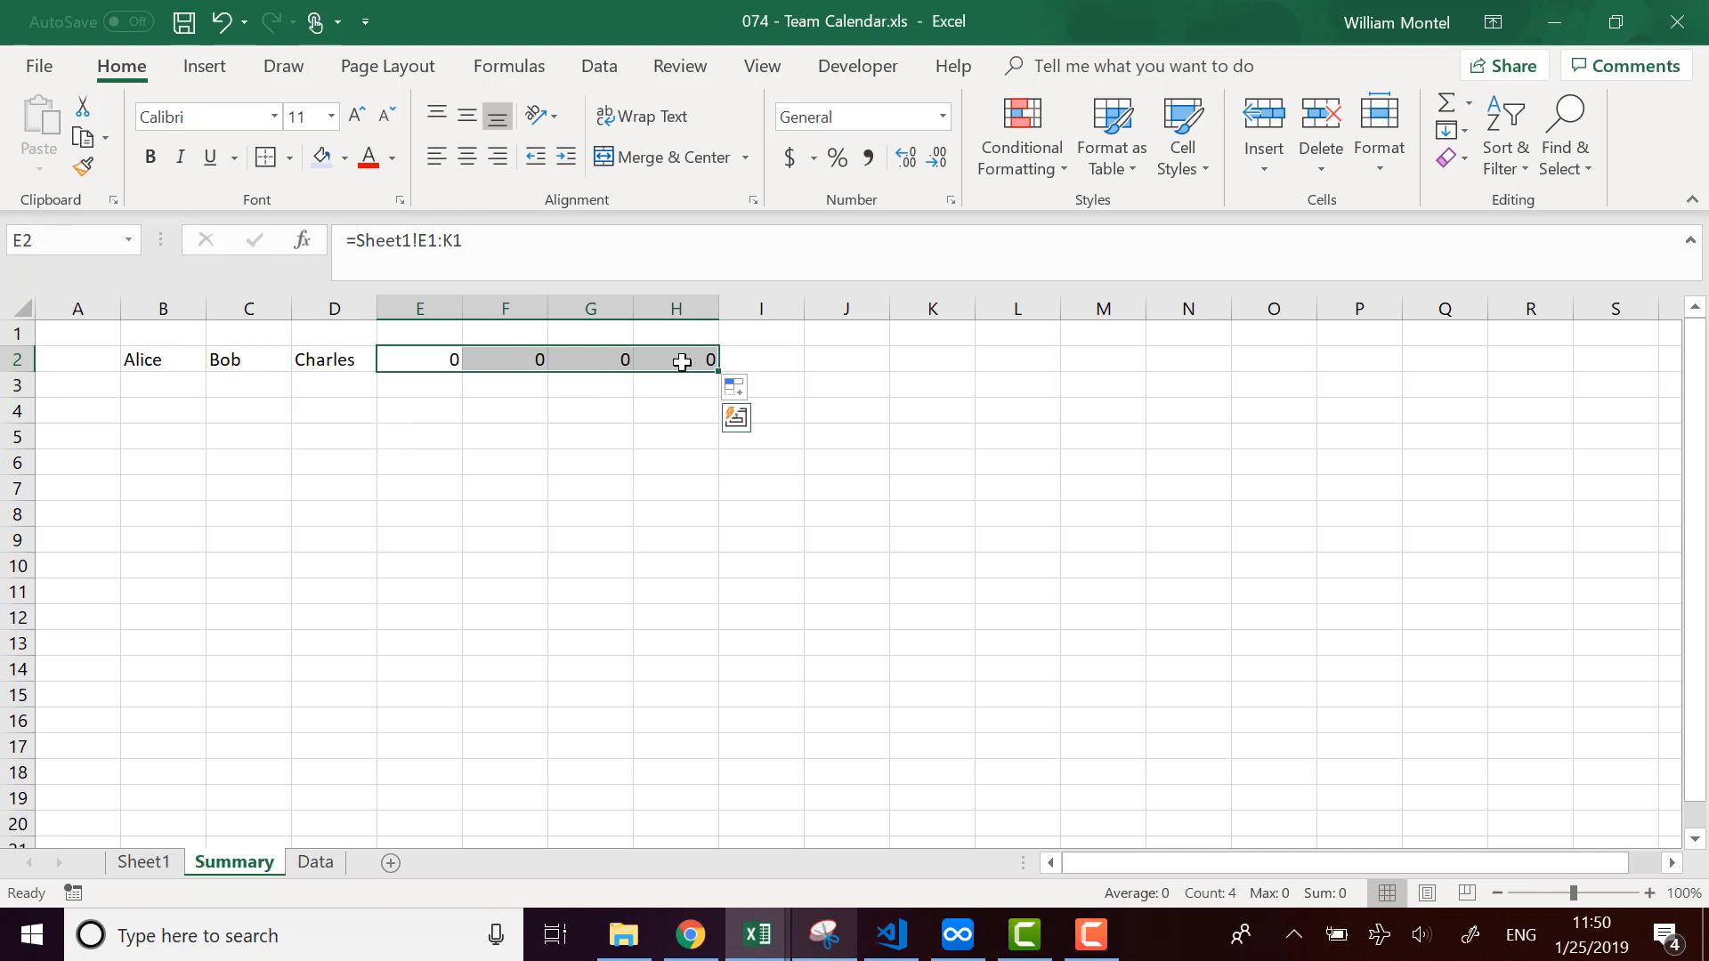
key("Delete")
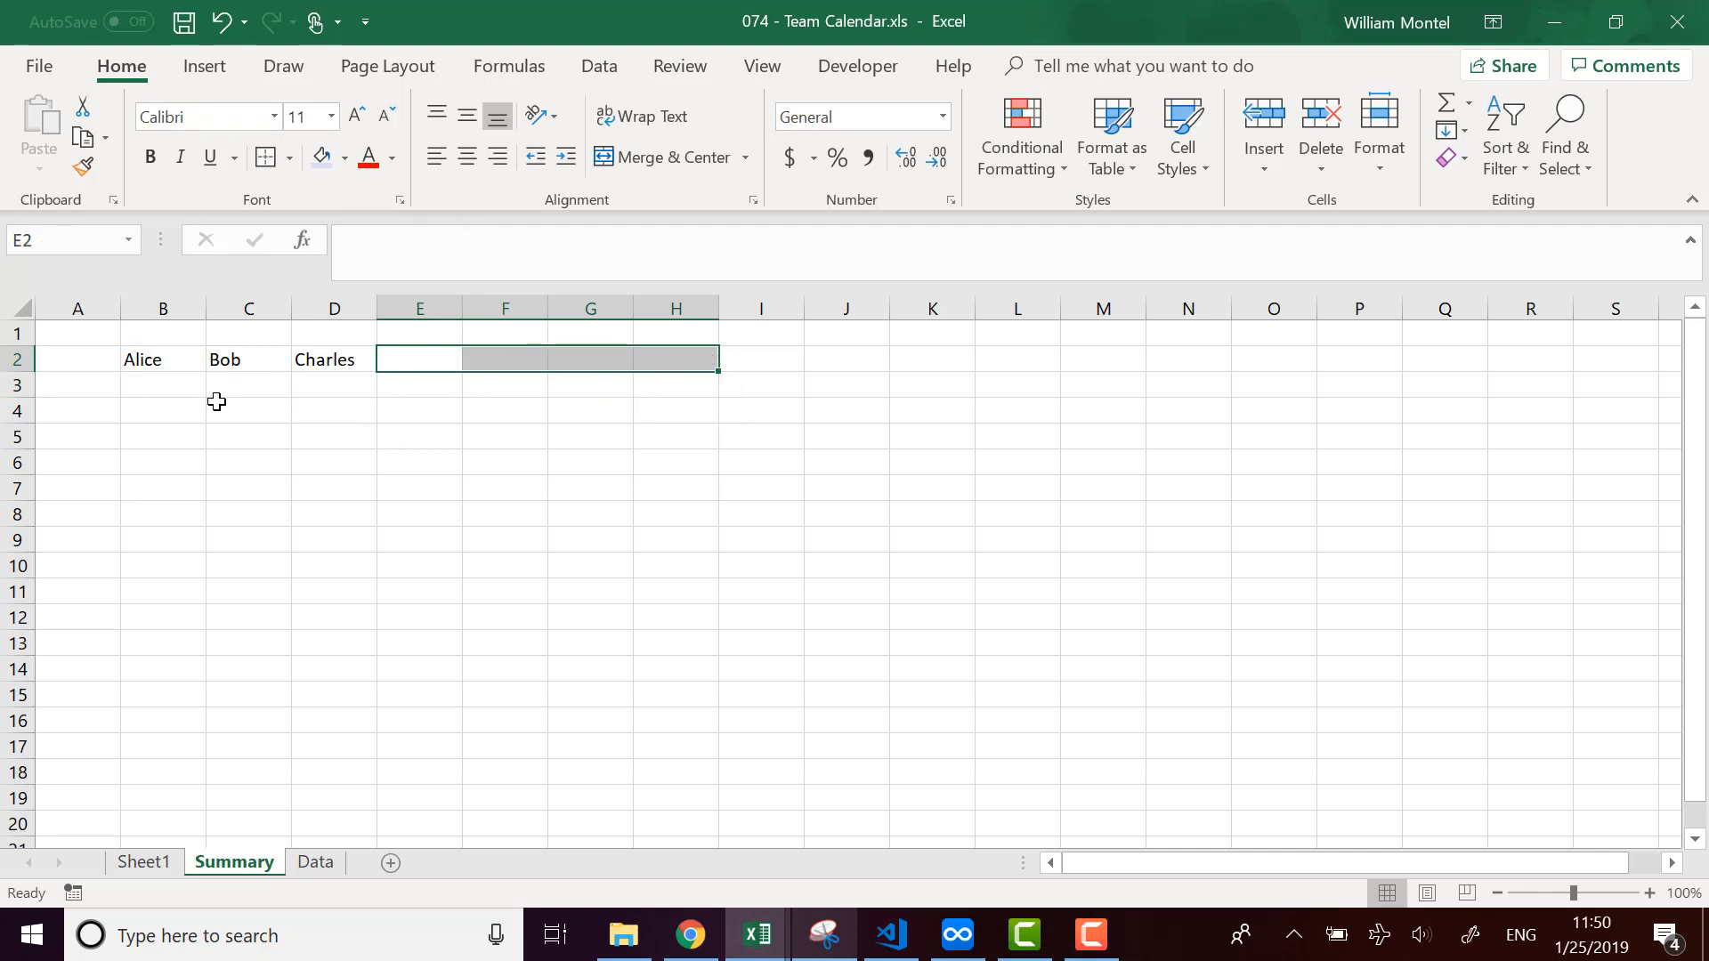
Center the team member names in B2:D2 horizontally.
left_click(235, 365)
left_click_drag(179, 359, 336, 360)
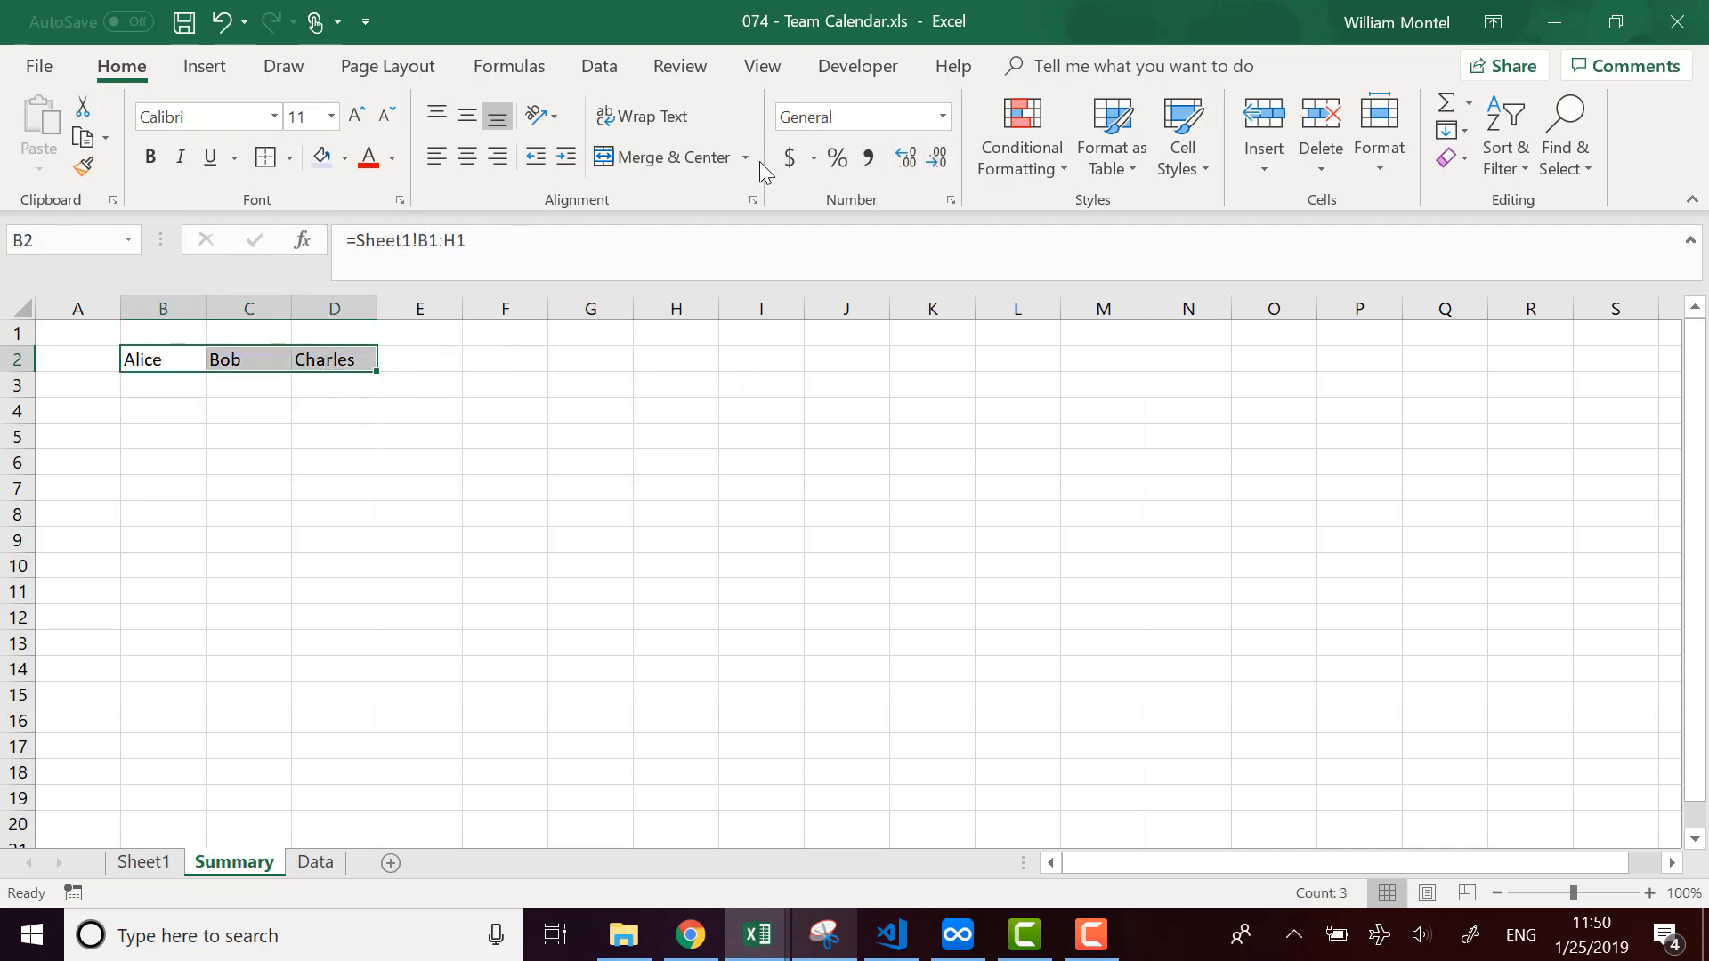
left_click(465, 159)
left_click(381, 494)
Insert a new column before column B on the Summary sheet.
right_click(162, 308)
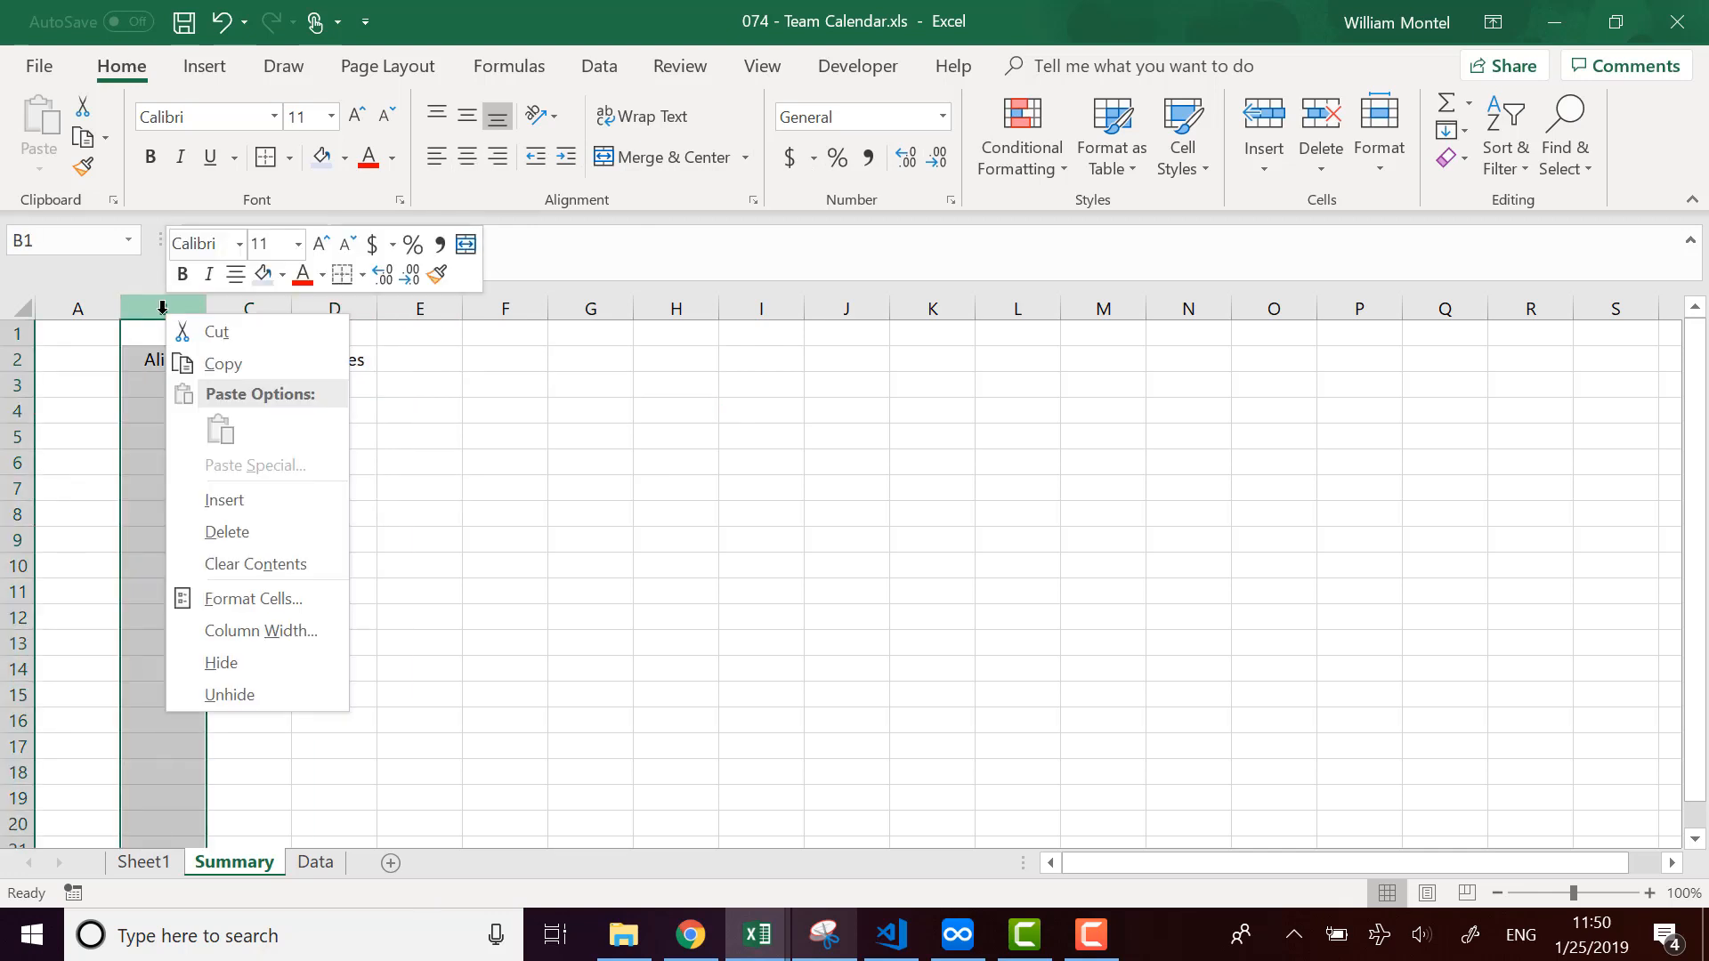
left_click(224, 500)
left_click(653, 565)
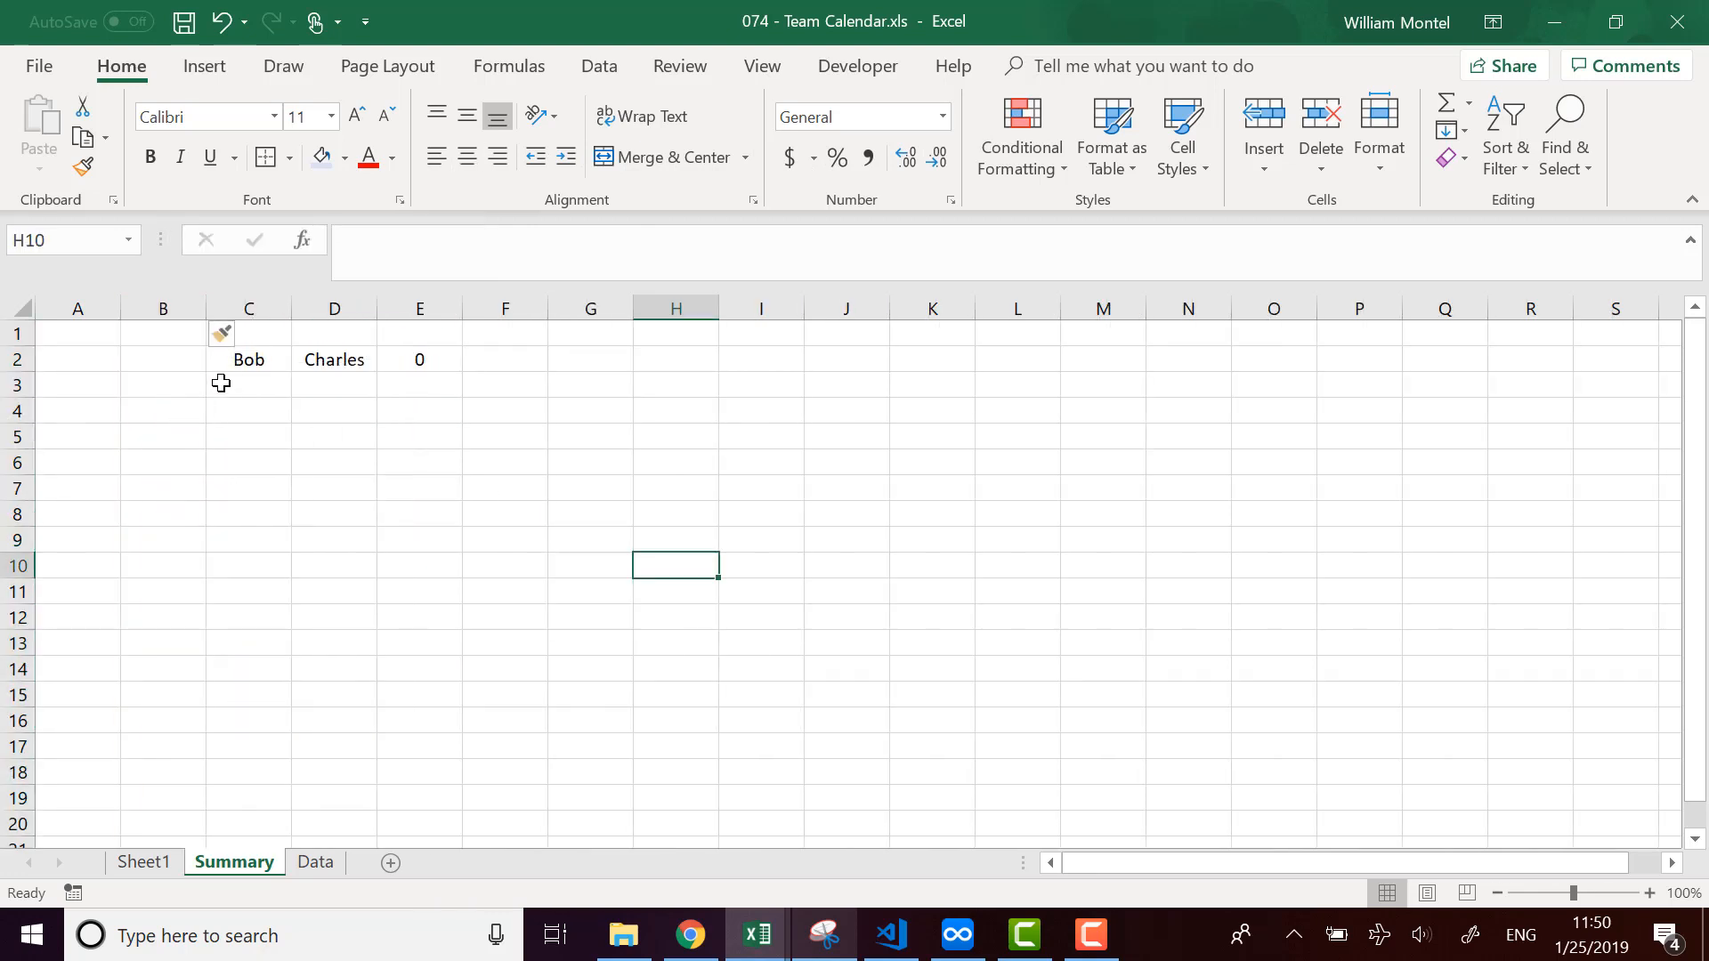
Replace the formula in C2 of the Summary sheet with =Sheet1!B1.
left_click(270, 360)
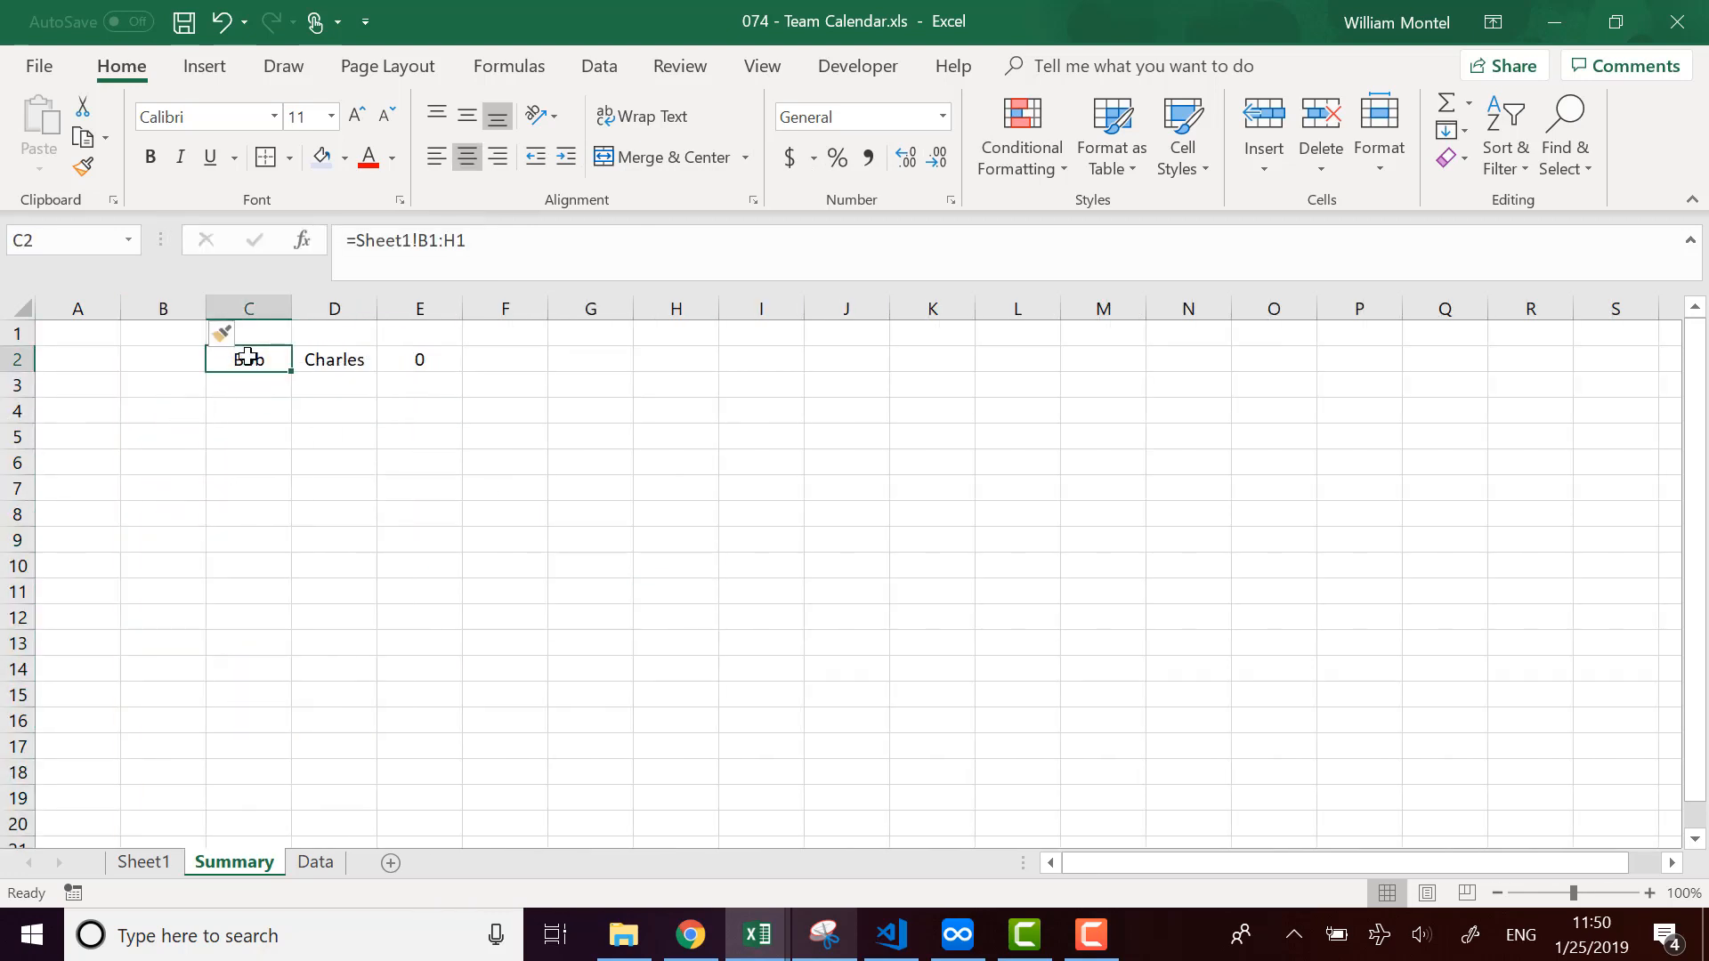
type("=")
left_click(155, 867)
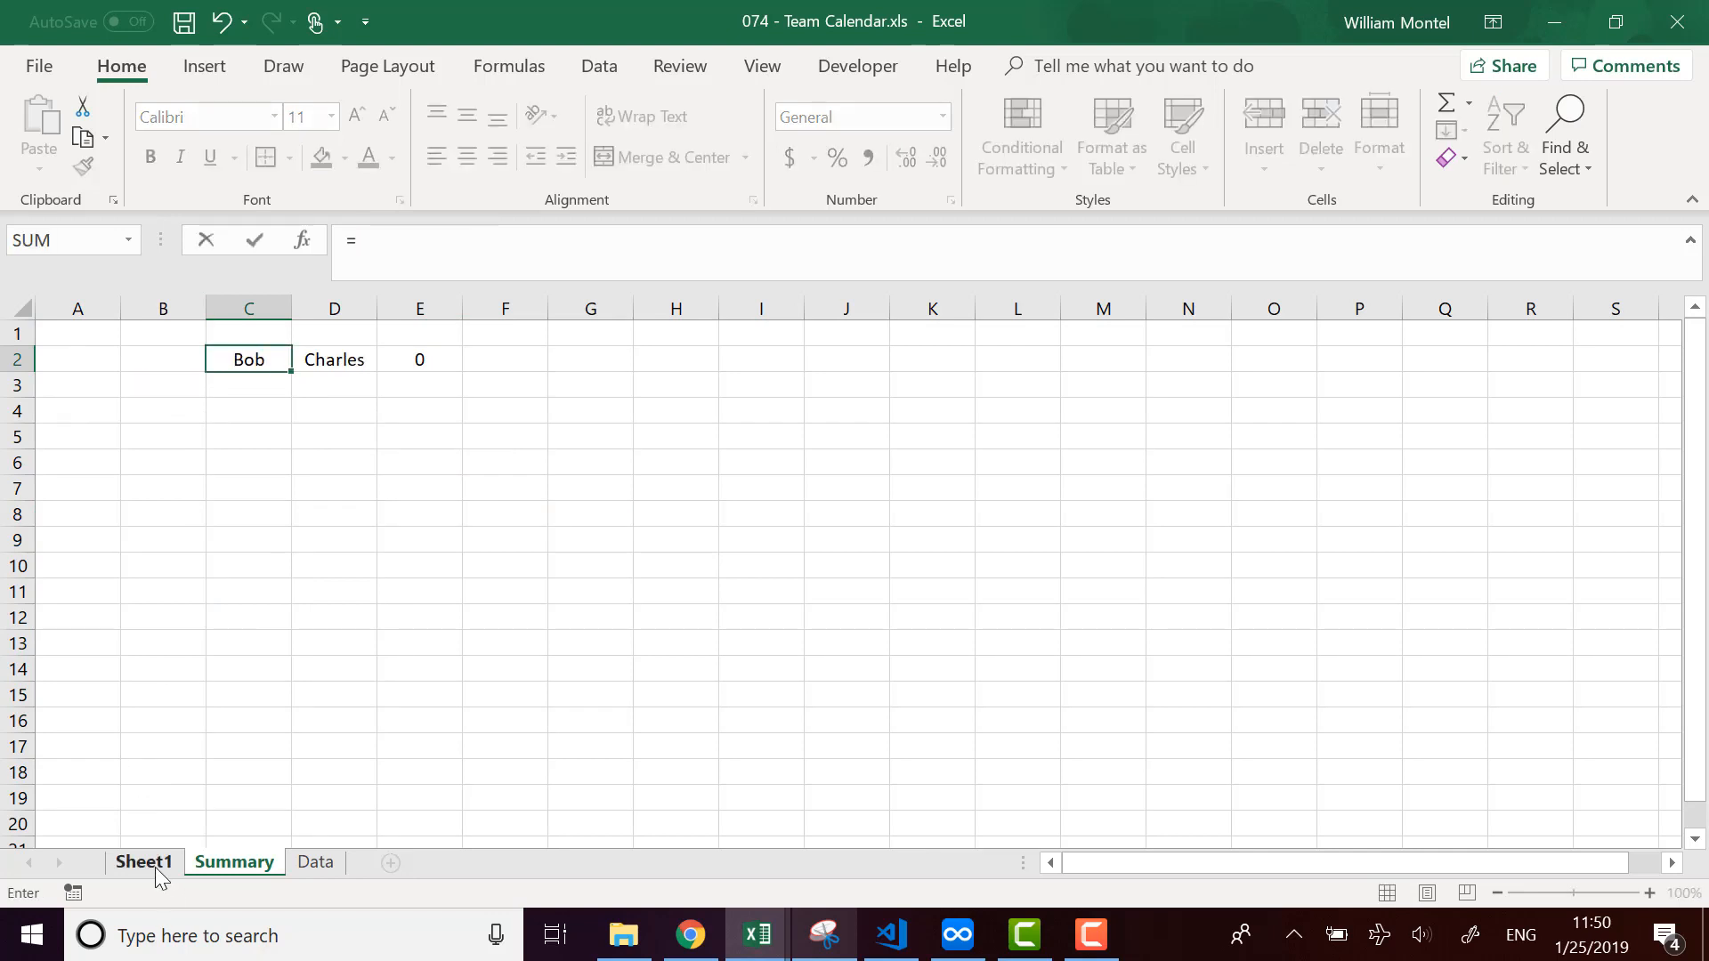
left_click(366, 333)
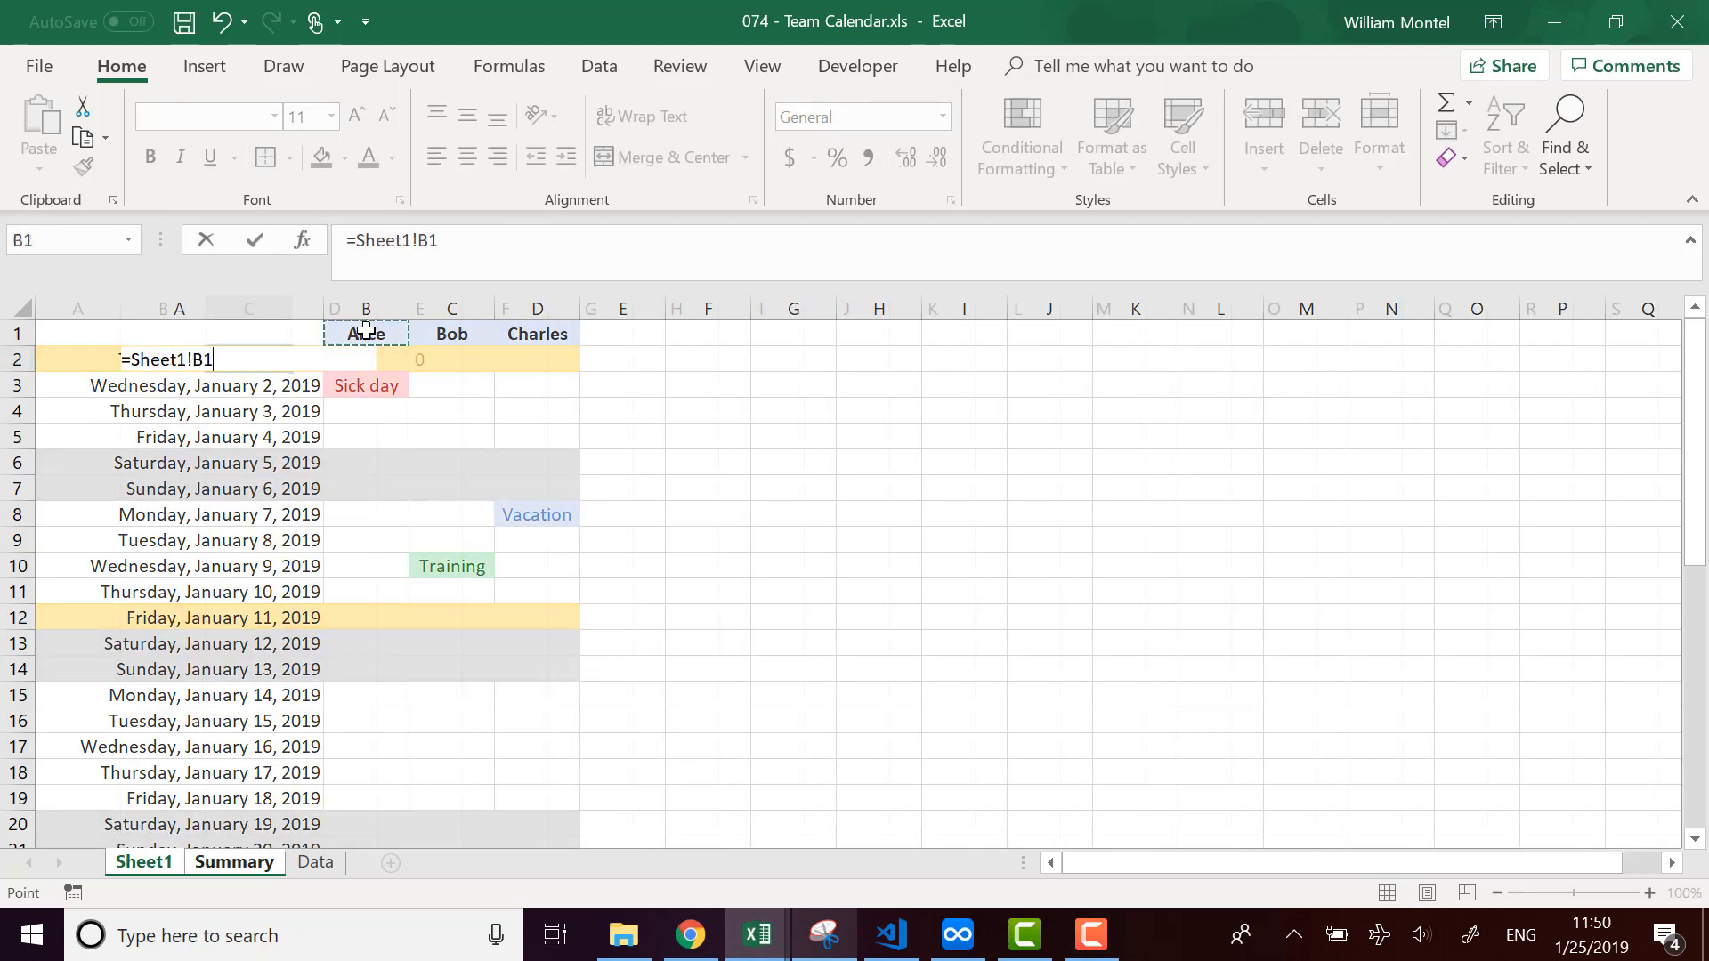
key("Return")
left_click(188, 381)
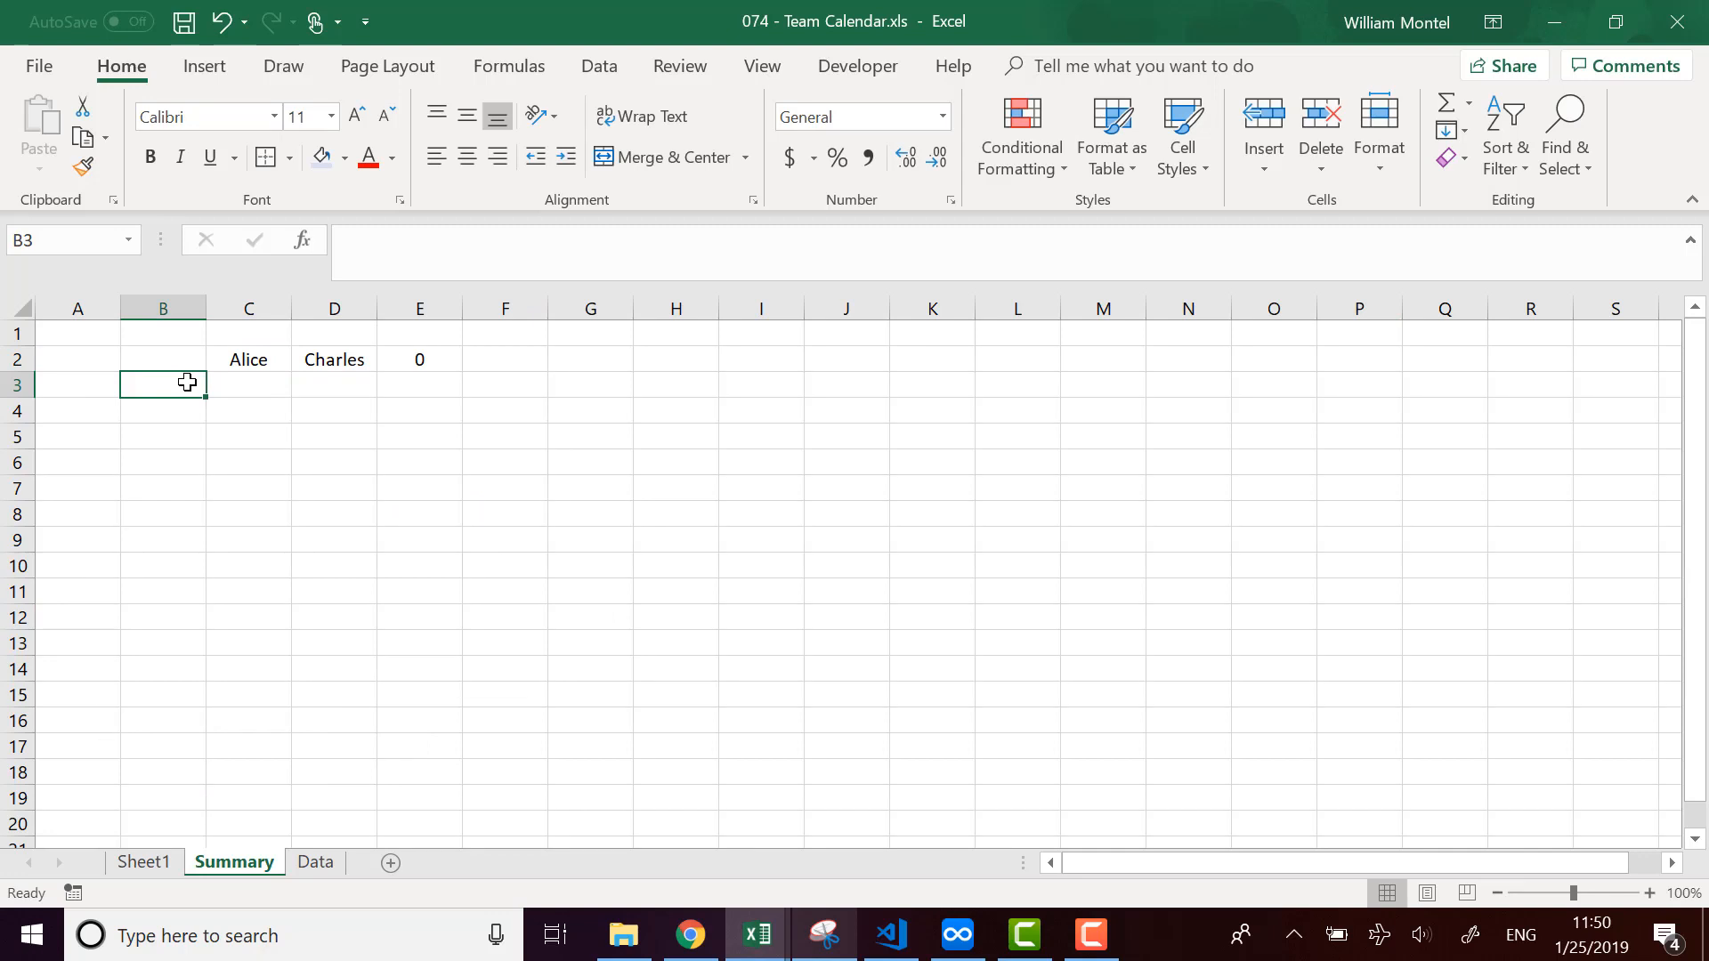
type("=")
left_click(320, 868)
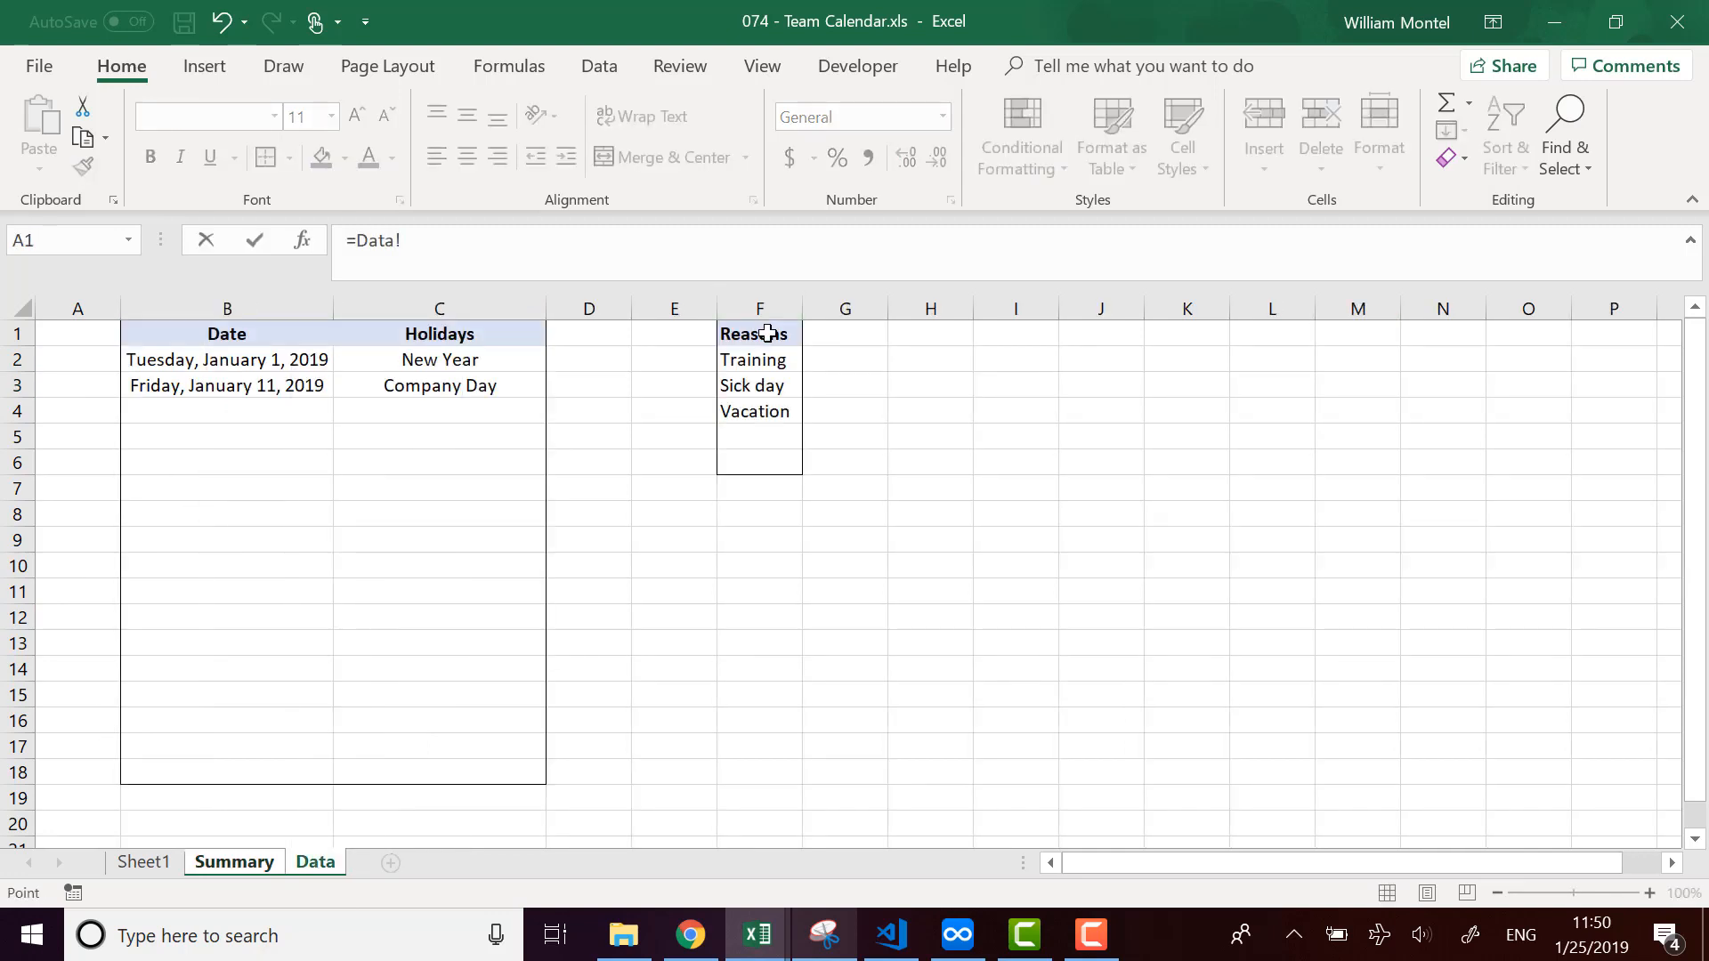
key("Escape")
left_click(158, 364)
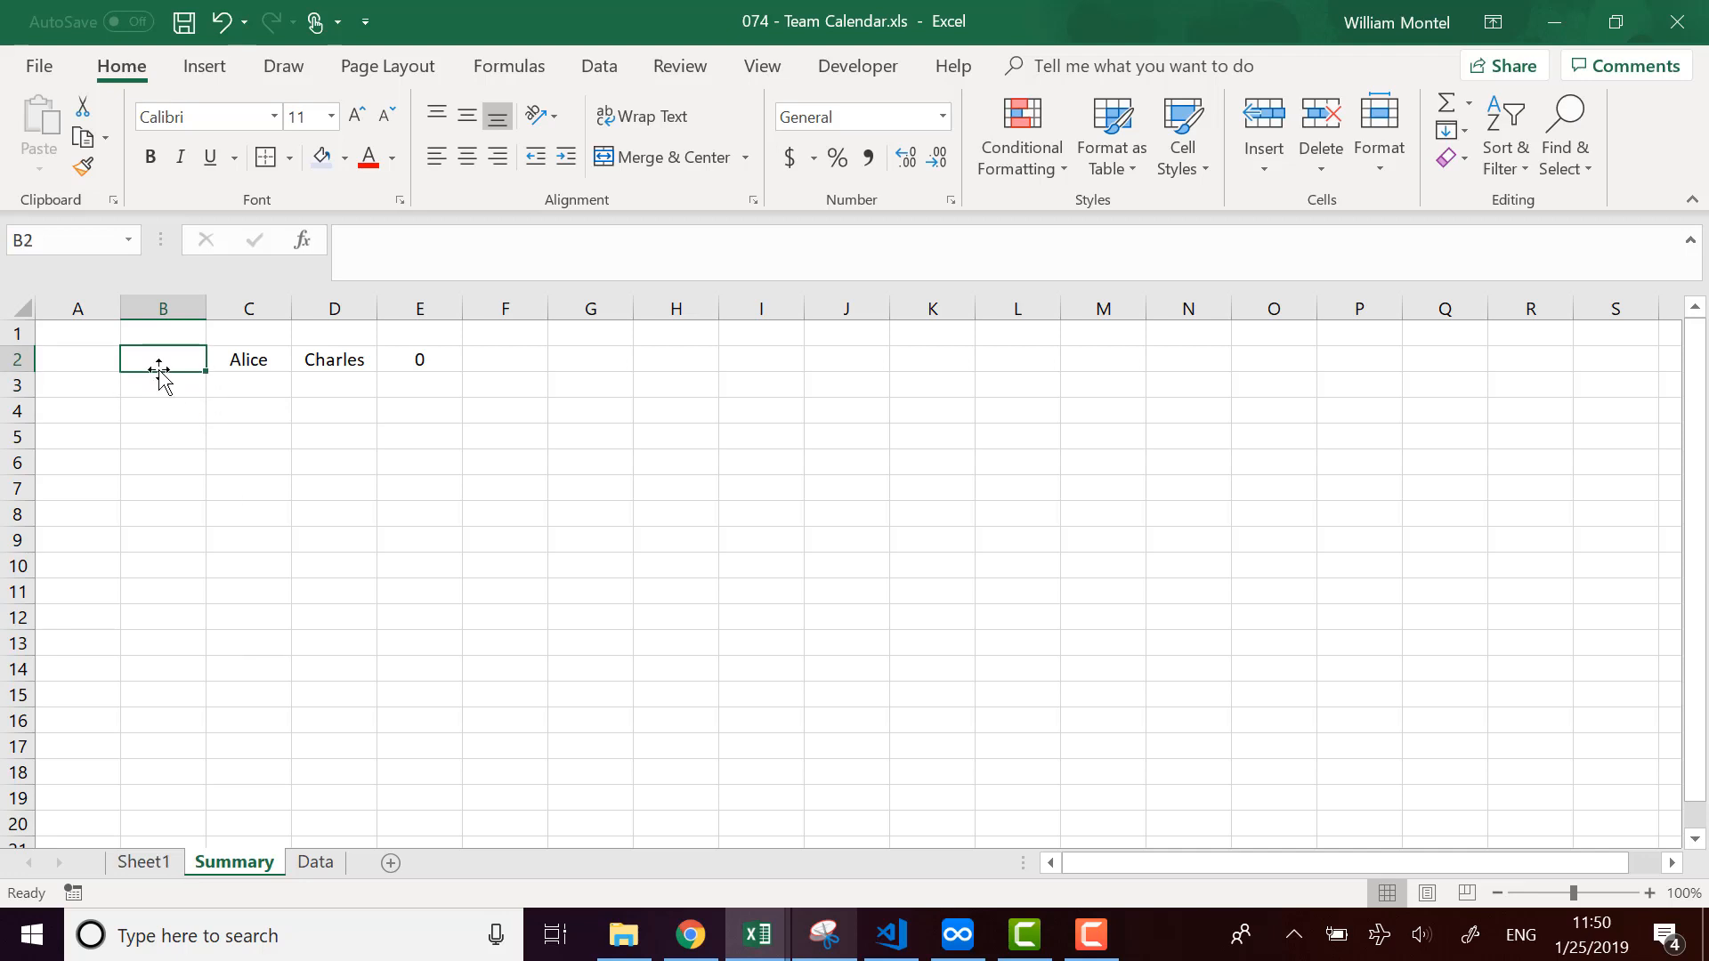
Enter the formula =Data!F2 in B3 of the Summary sheet to link the first absence reason.
left_click(166, 382)
type("=")
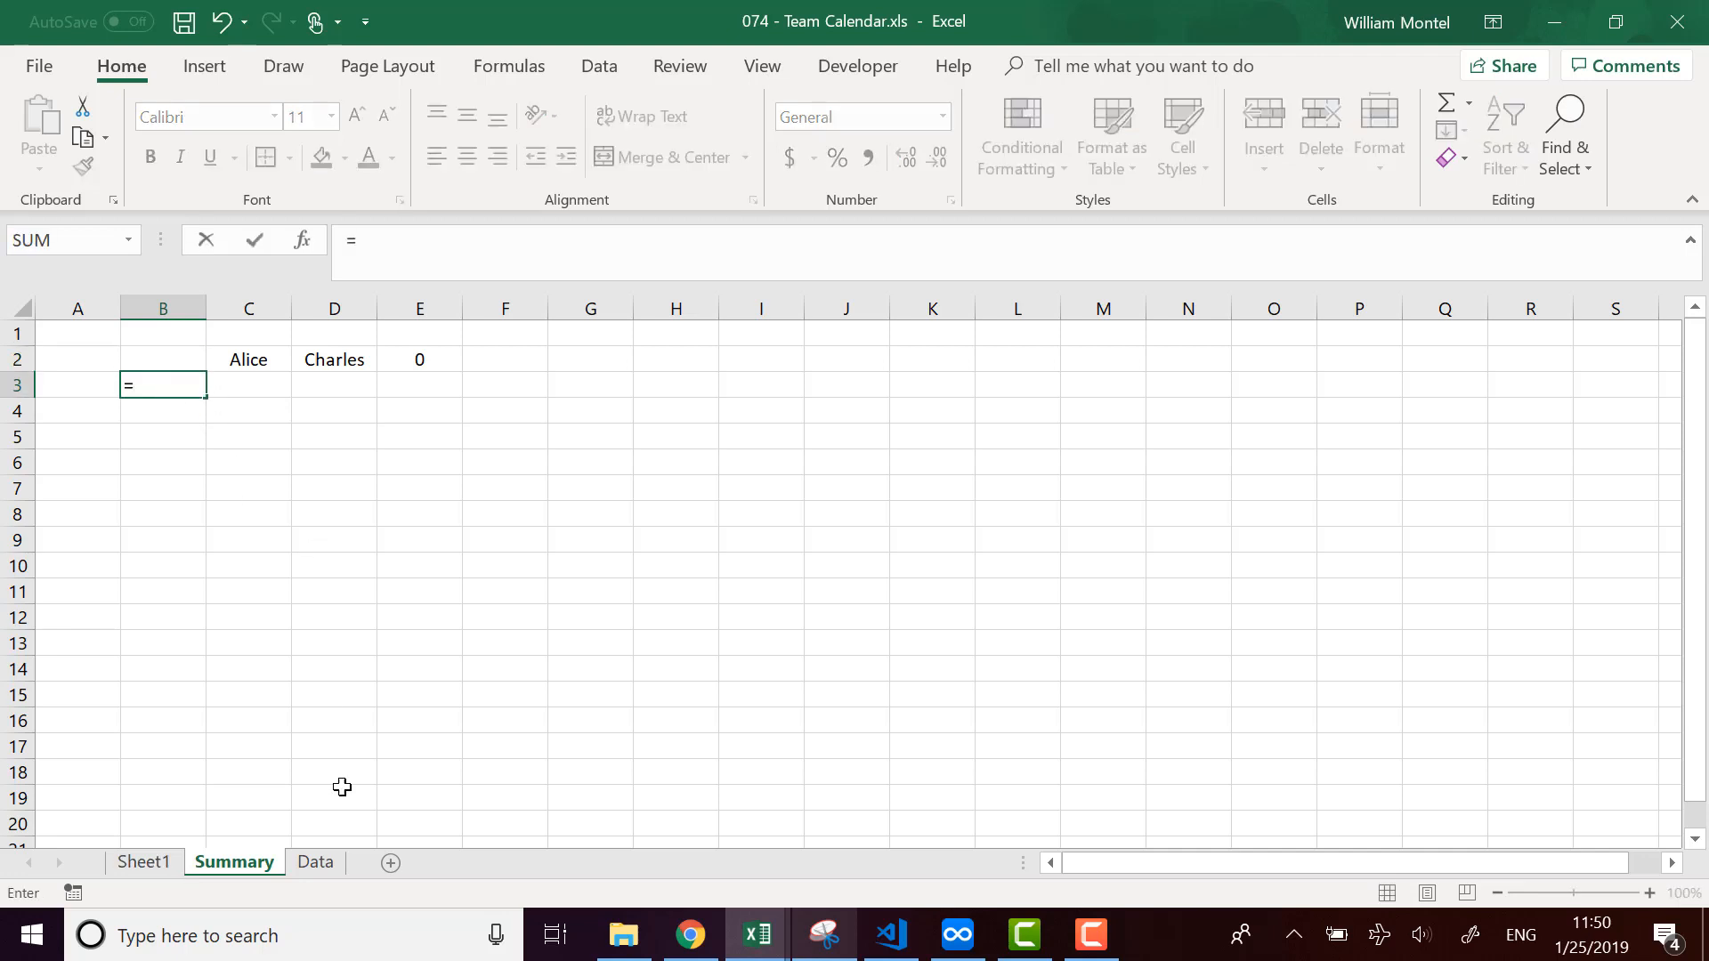
left_click(320, 862)
left_click(750, 359)
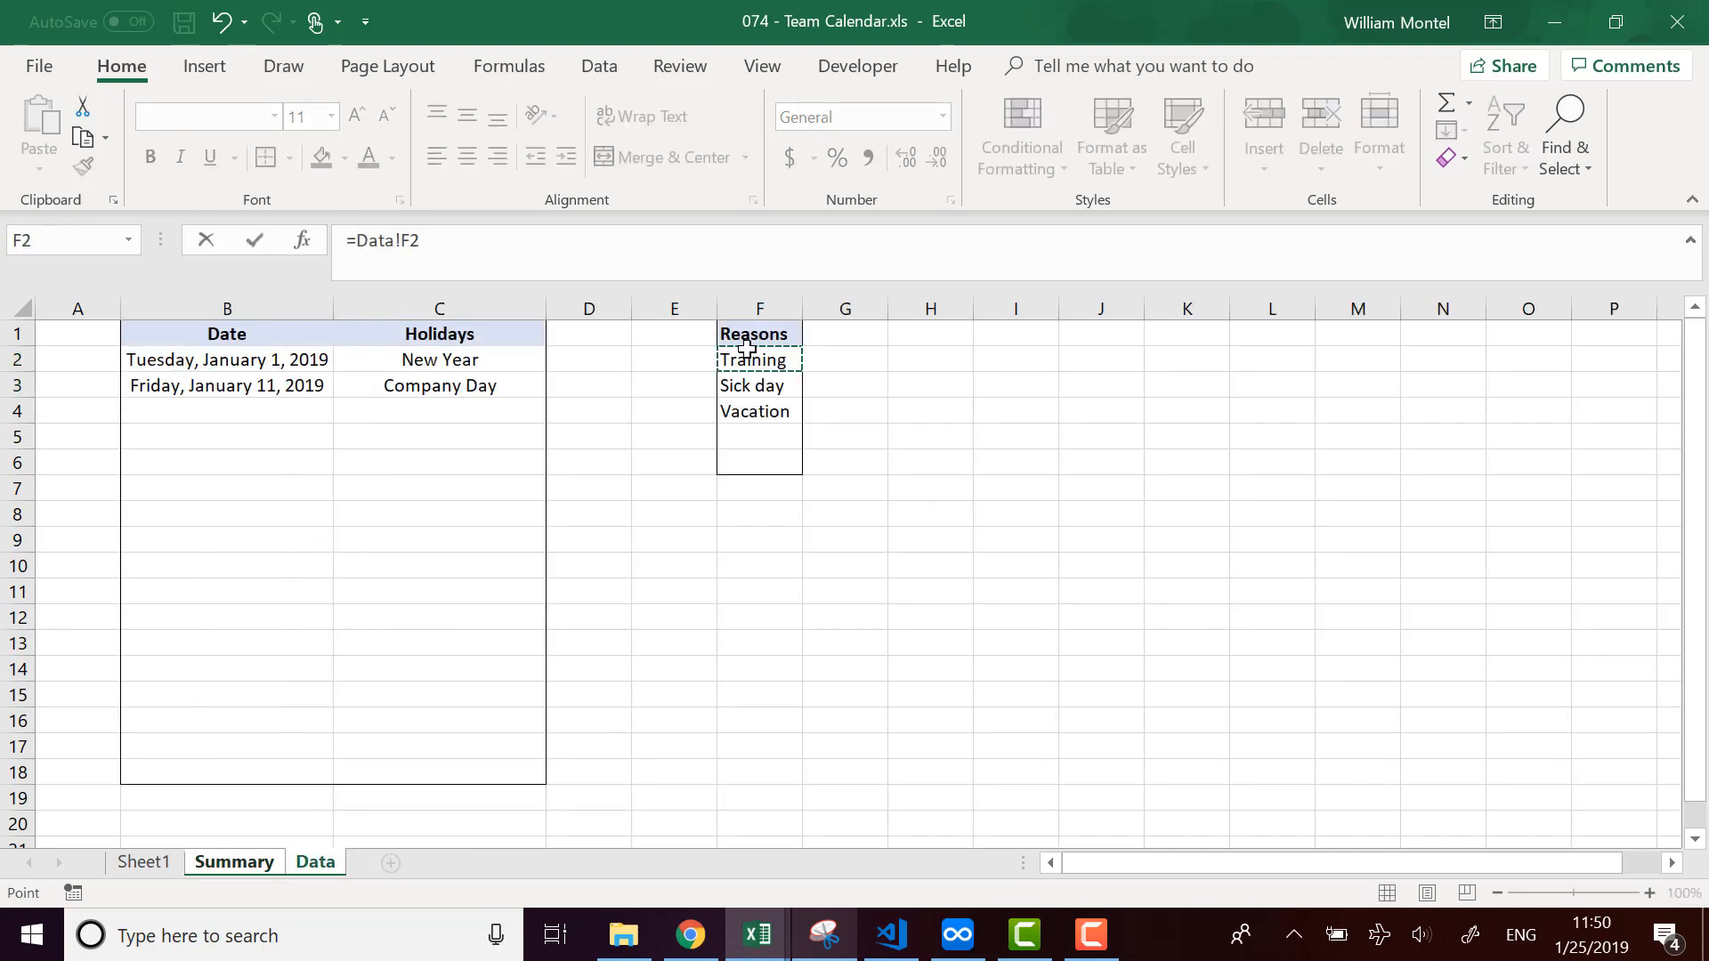
key("Return")
Fill the absence reason formula from B3 down to B6 and clear the surplus cell B6.
left_click(249, 434)
left_click(183, 391)
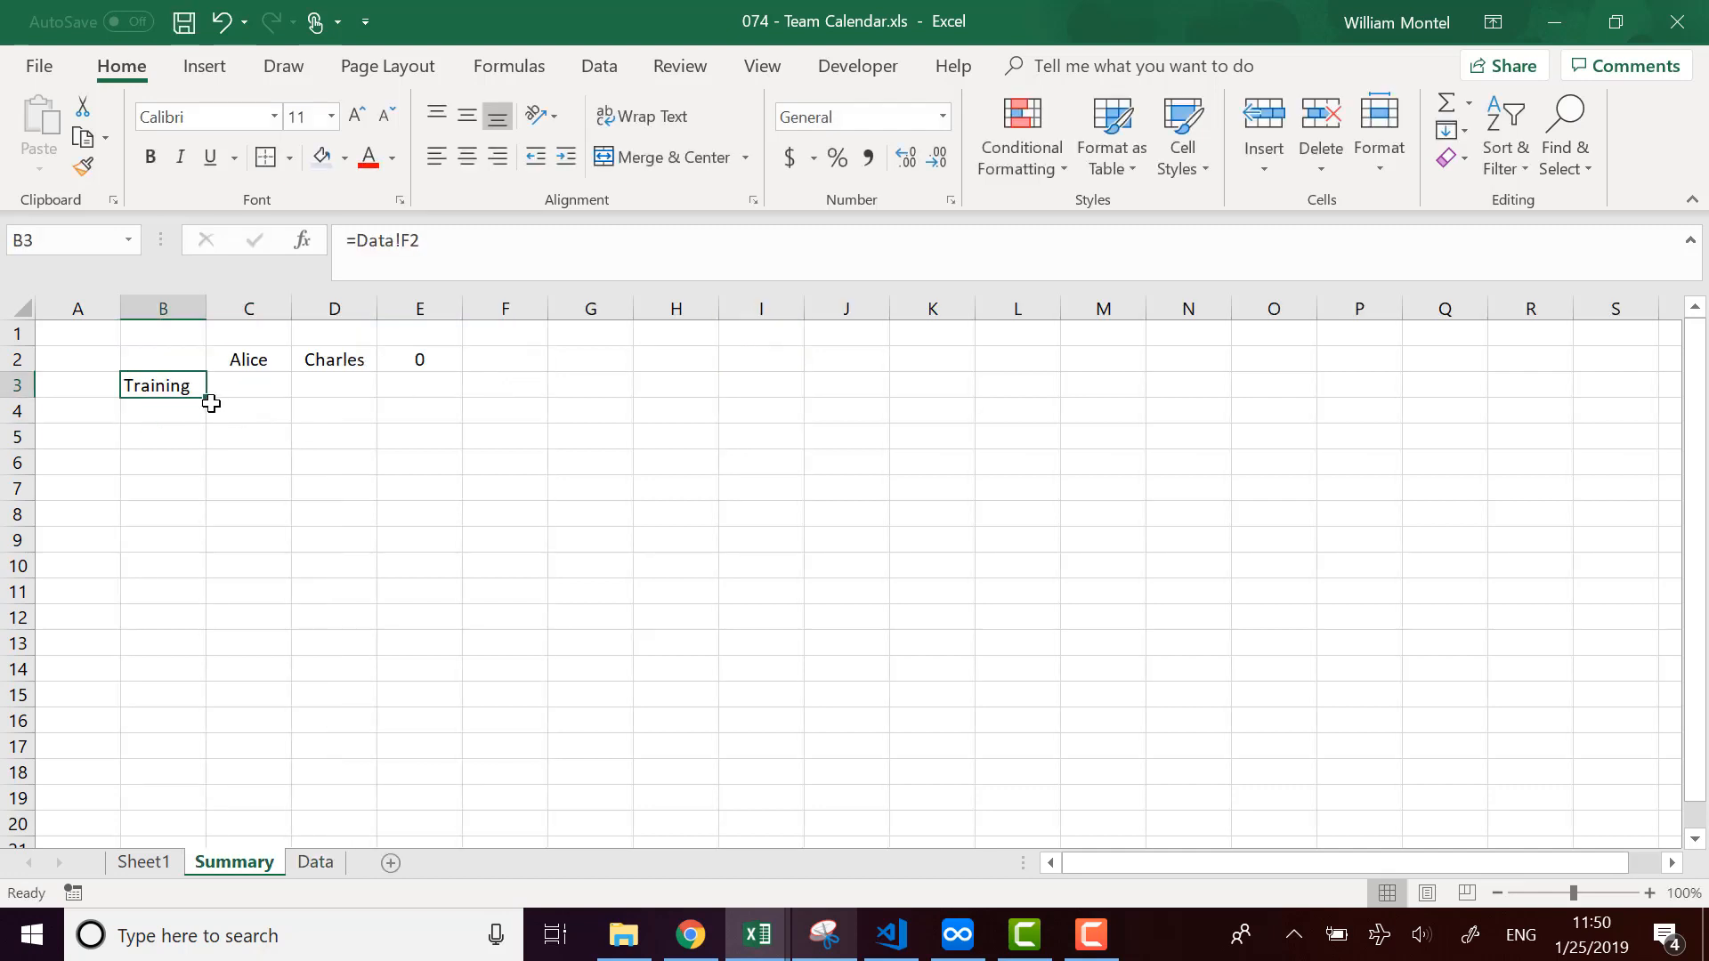
left_click_drag(201, 442, 196, 472)
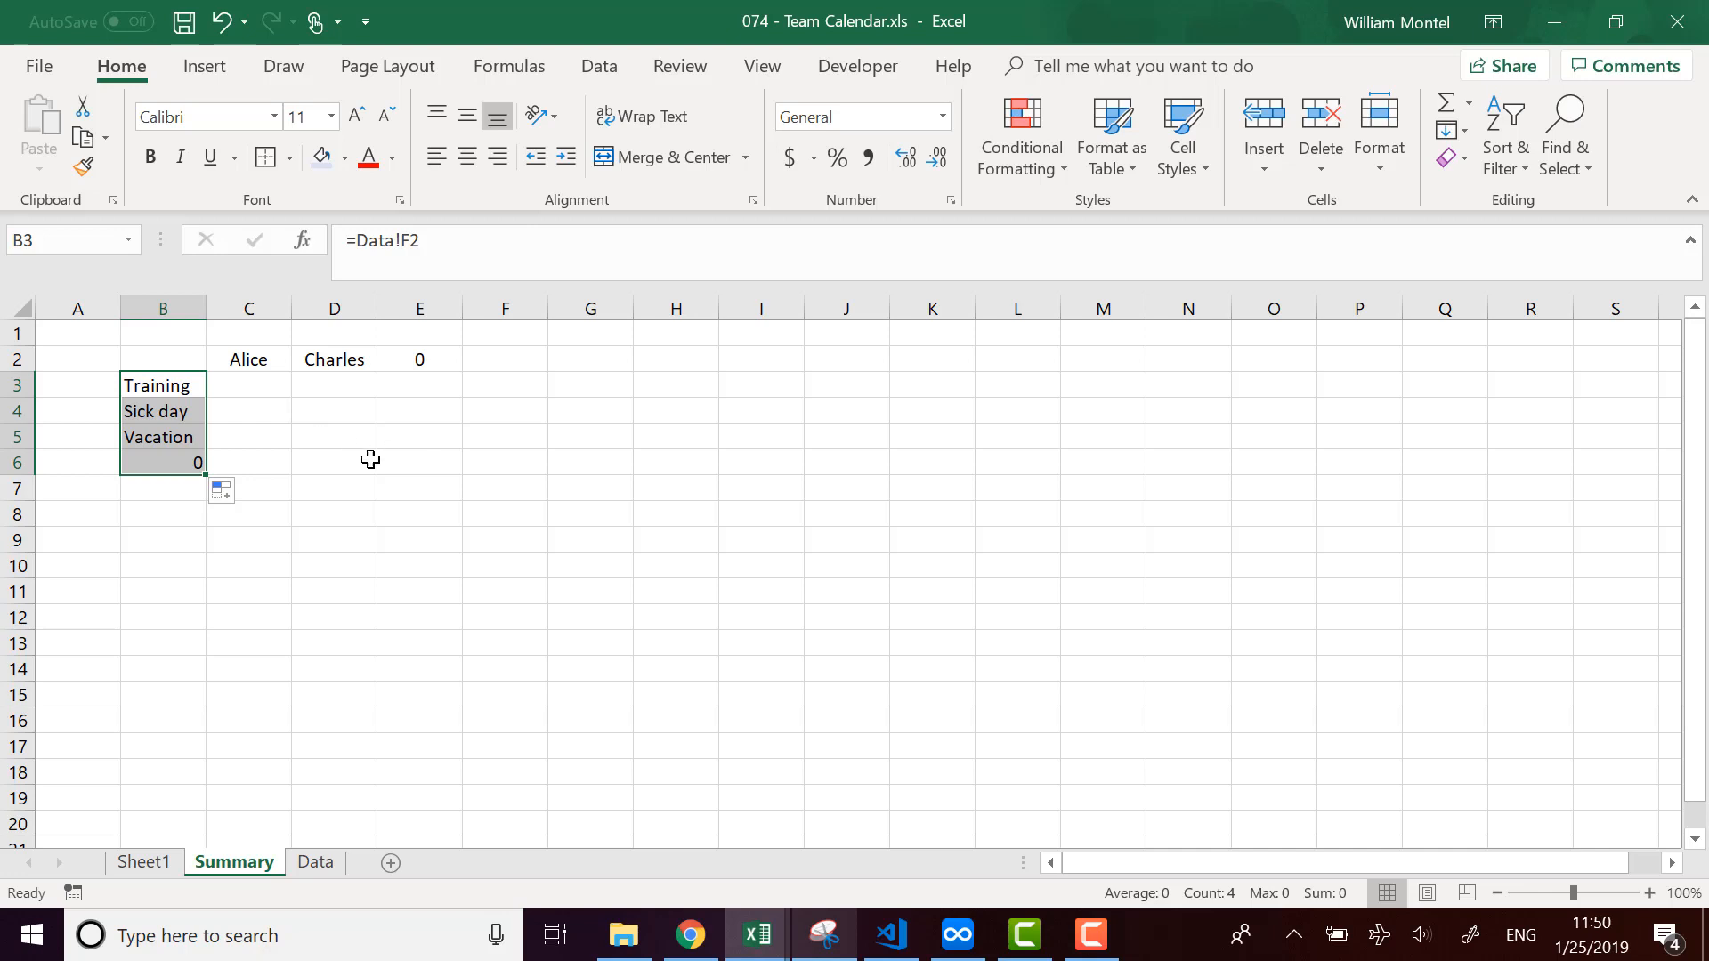
left_click(147, 456)
key("Delete")
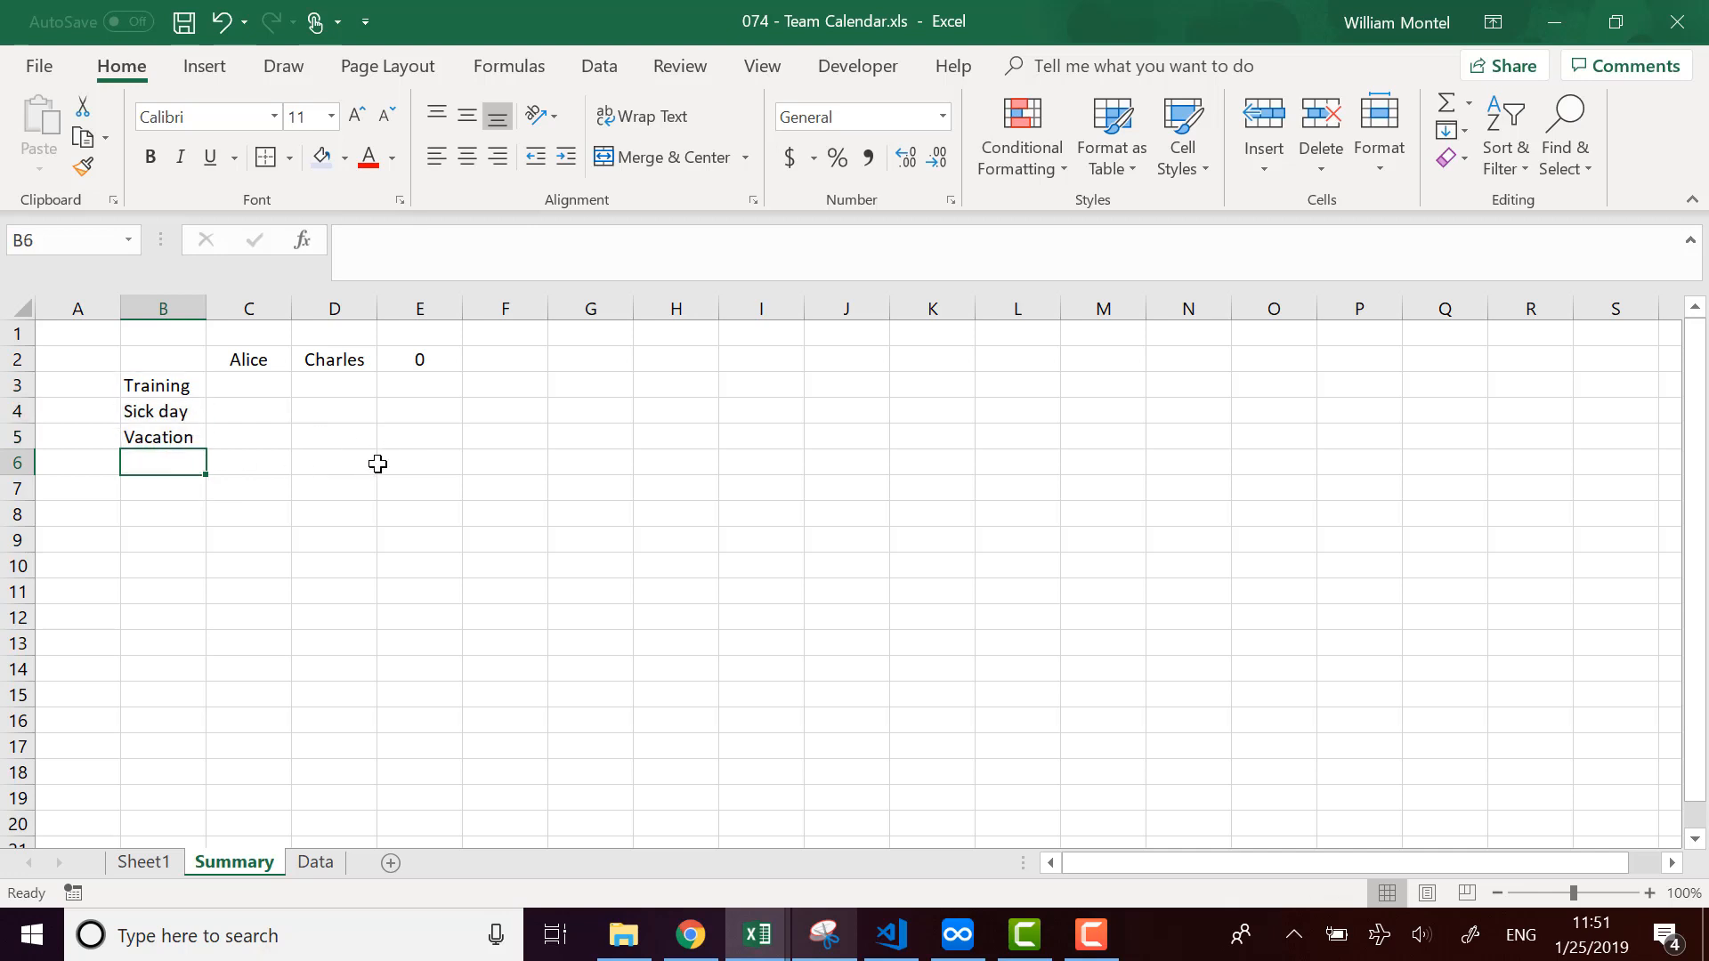
Fill the team member name formula from C2 across to F2 and clear the surplus cell F2.
left_click(254, 363)
left_click_drag(291, 370, 511, 357)
left_click(512, 357)
key("Delete")
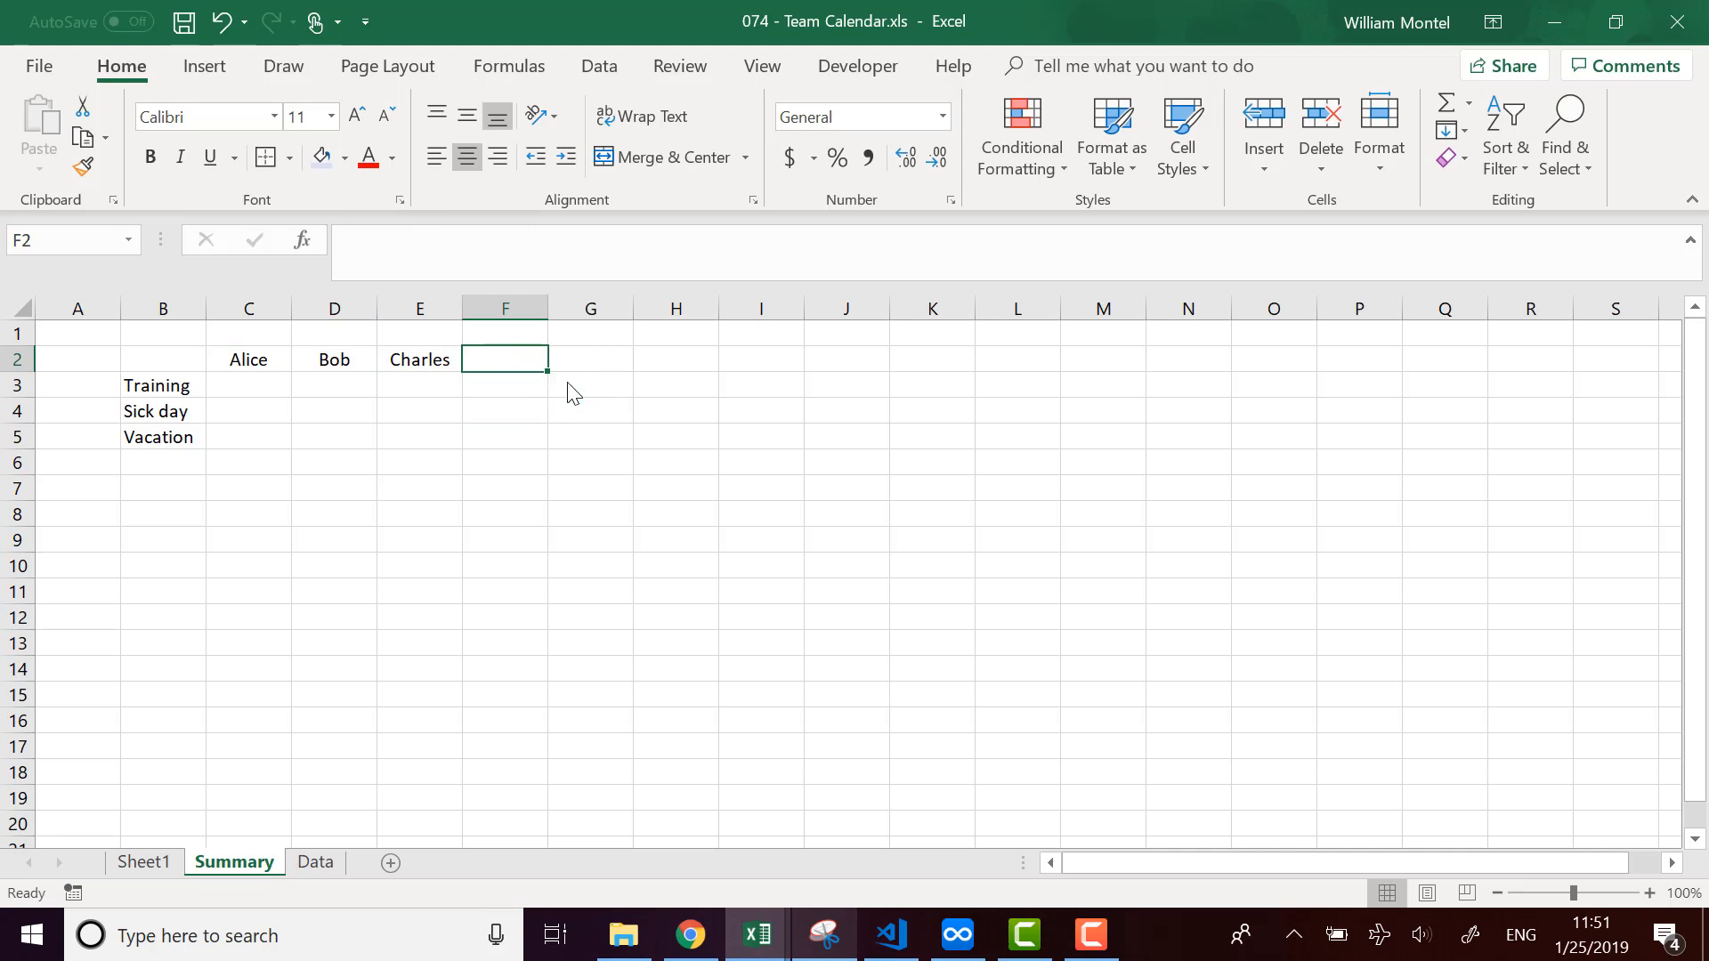
Select C3 on the Summary sheet and check the team member columns on Sheet1 before returning to it.
left_click(265, 386)
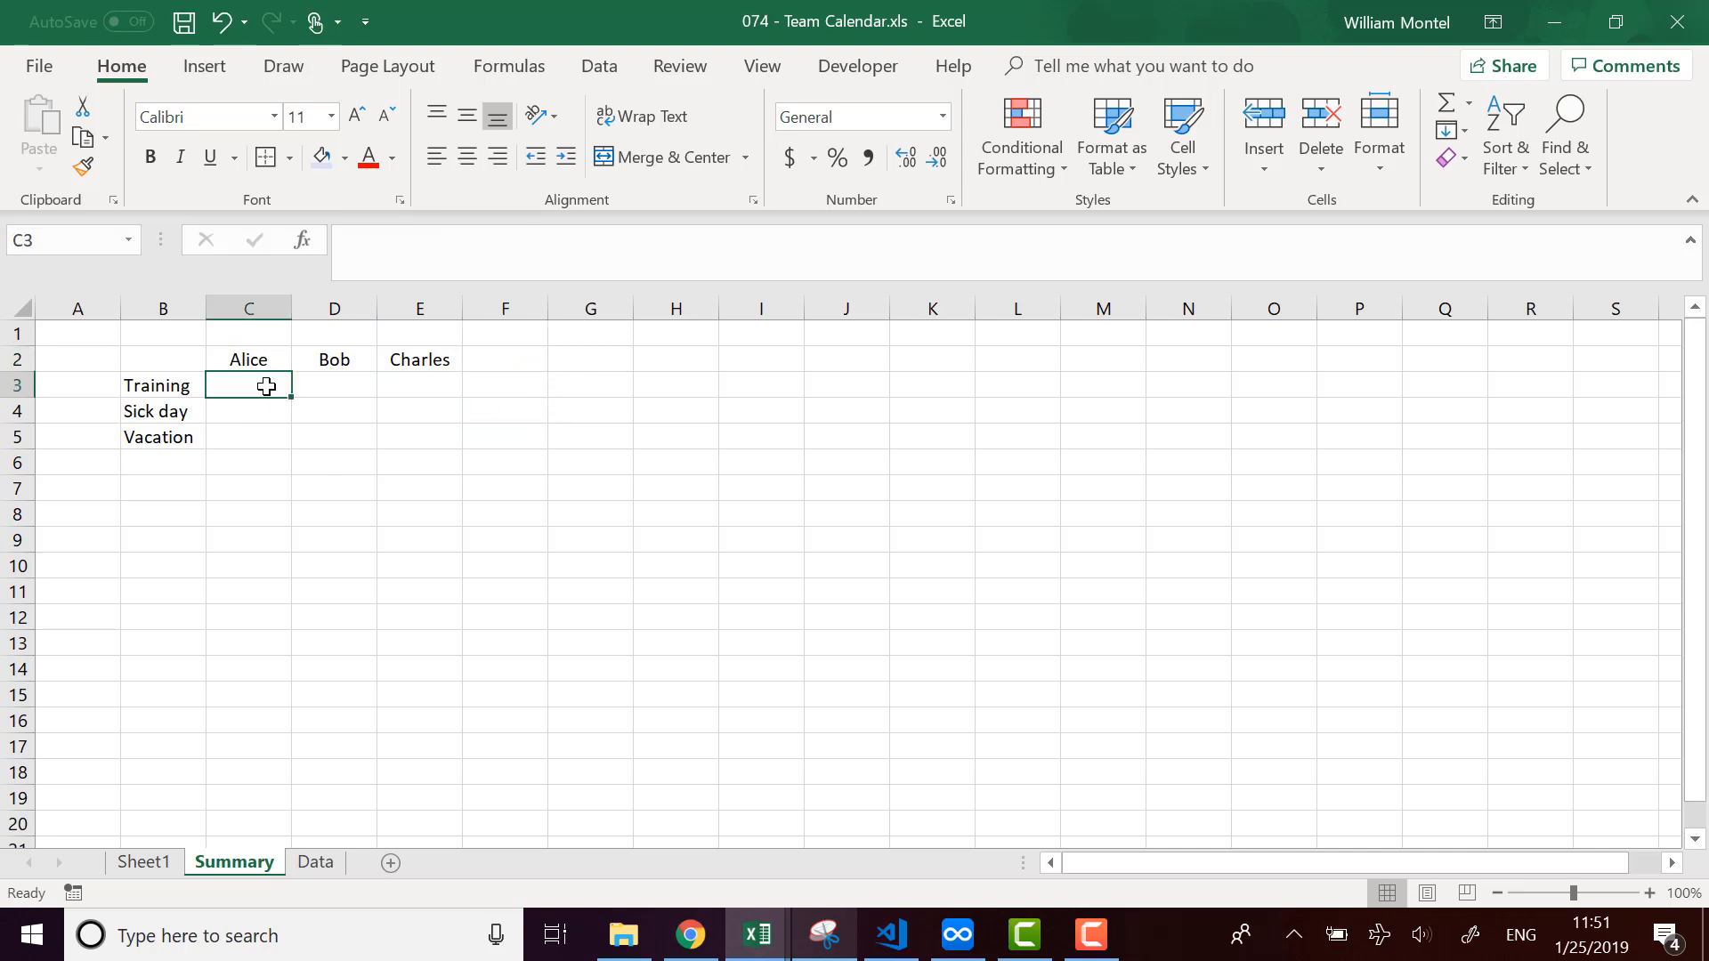
left_click(143, 861)
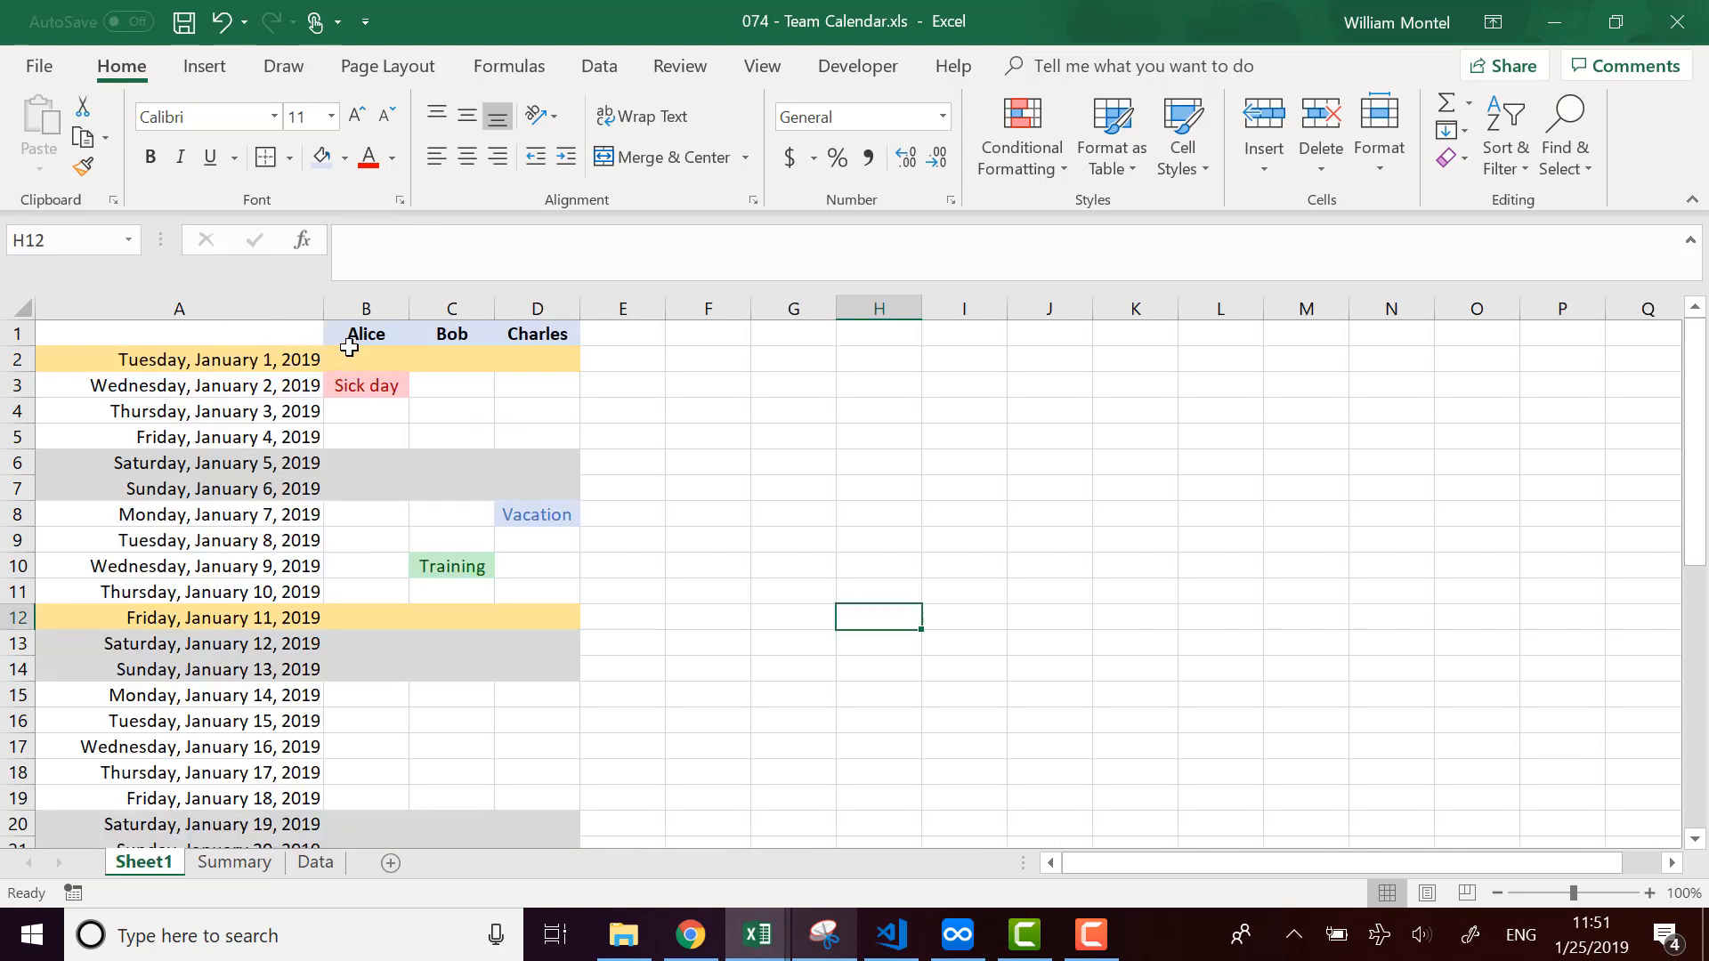
left_click(234, 861)
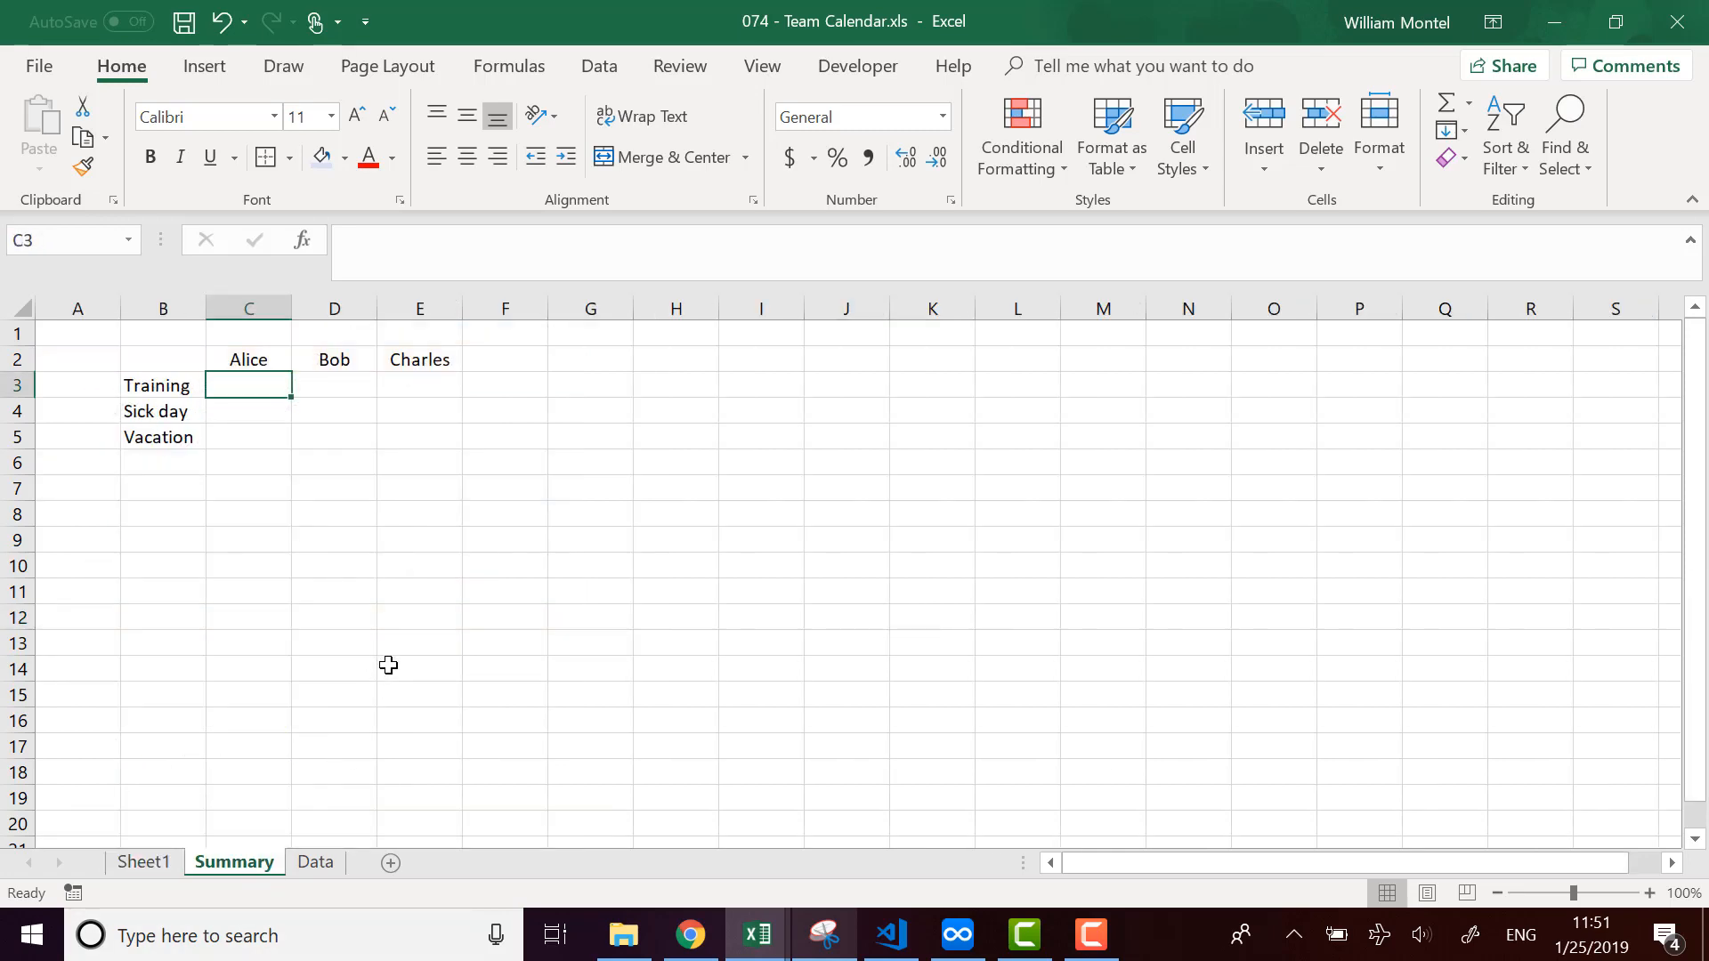
type("=")
type("sumi")
key("BackSpace")
type("umi")
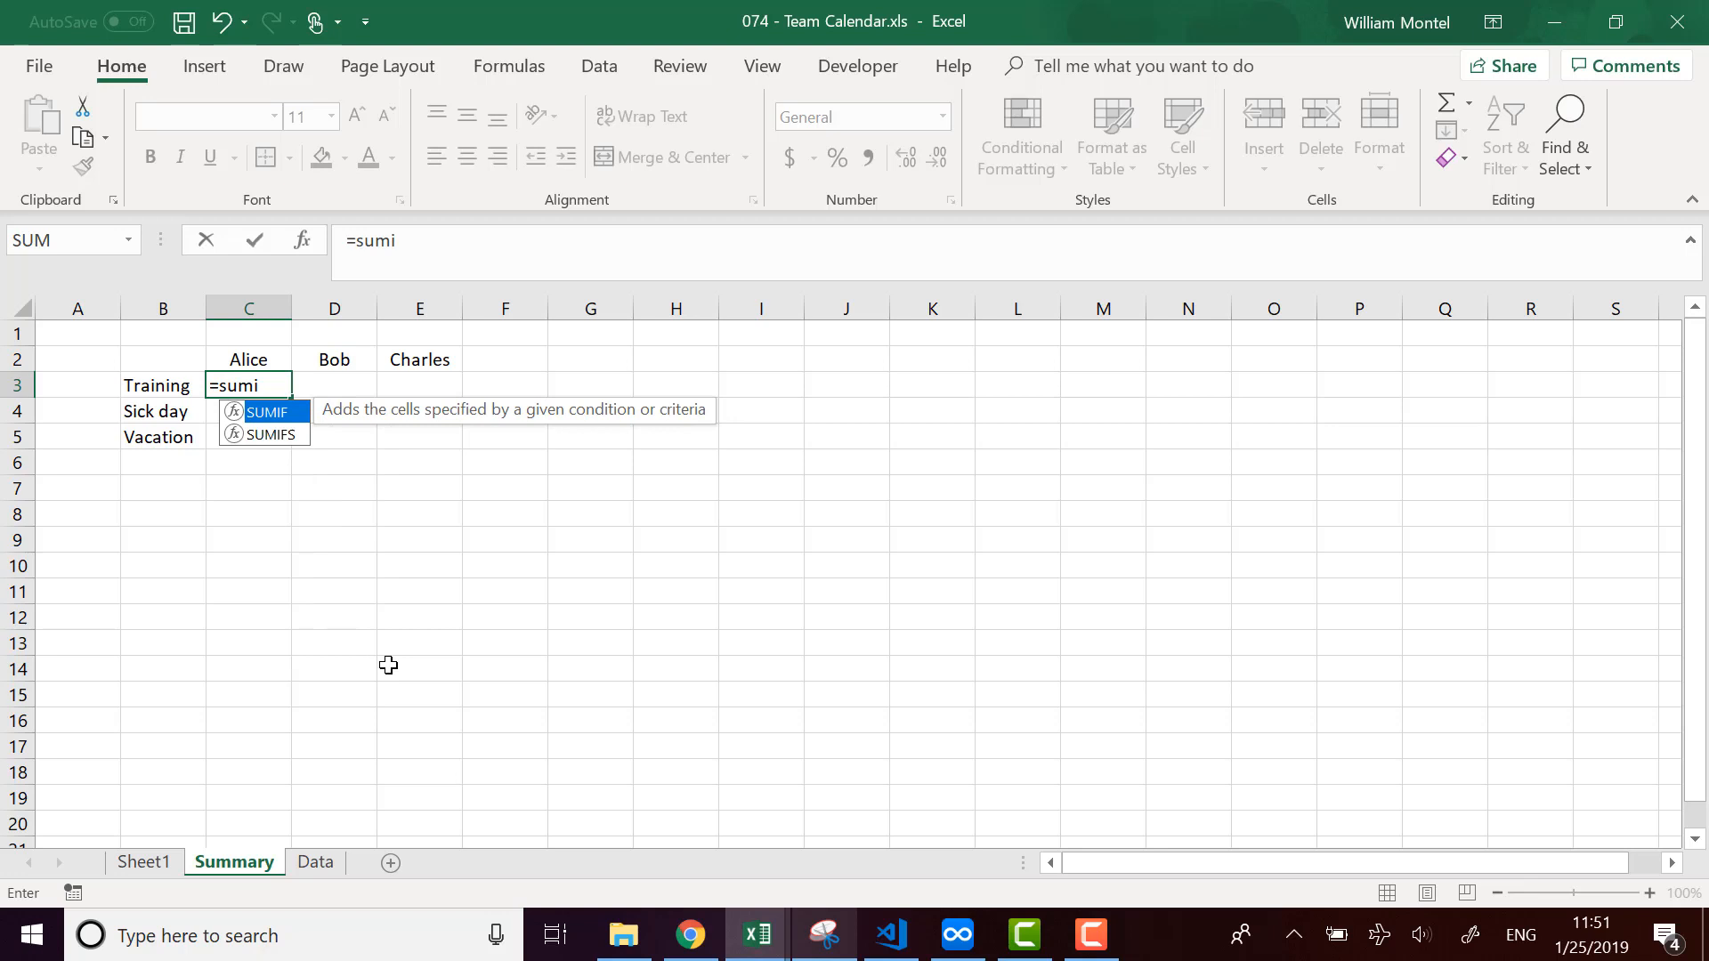
key("Tab")
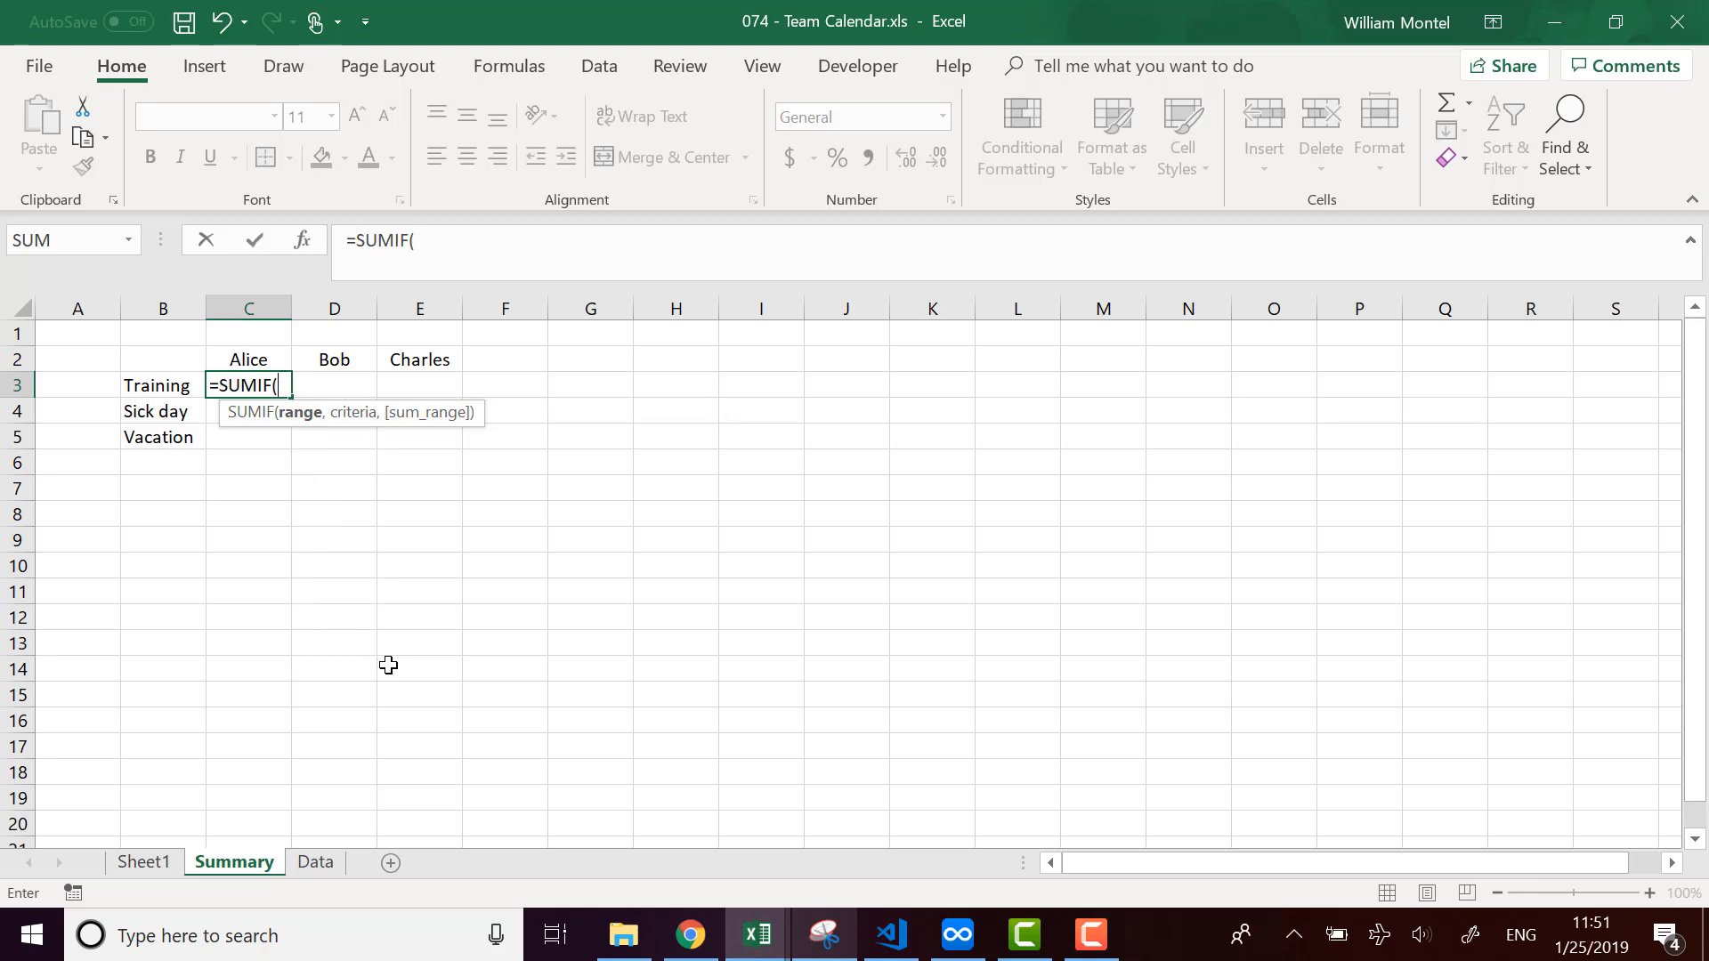
left_click(140, 864)
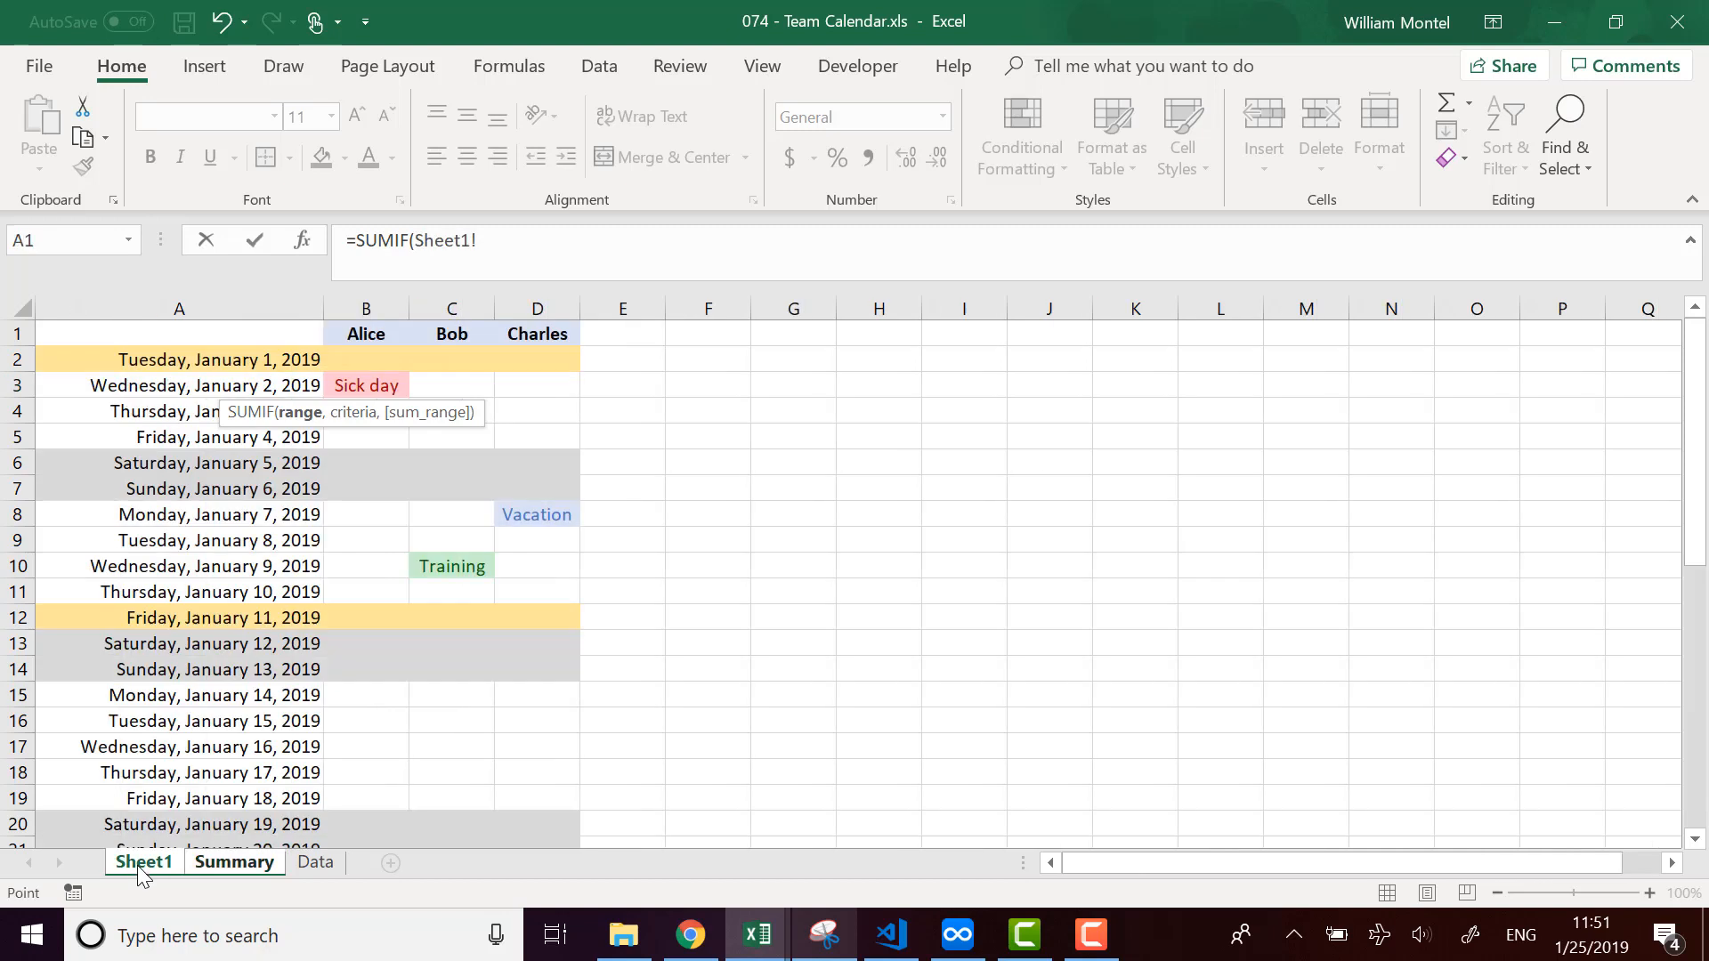
left_click(371, 307)
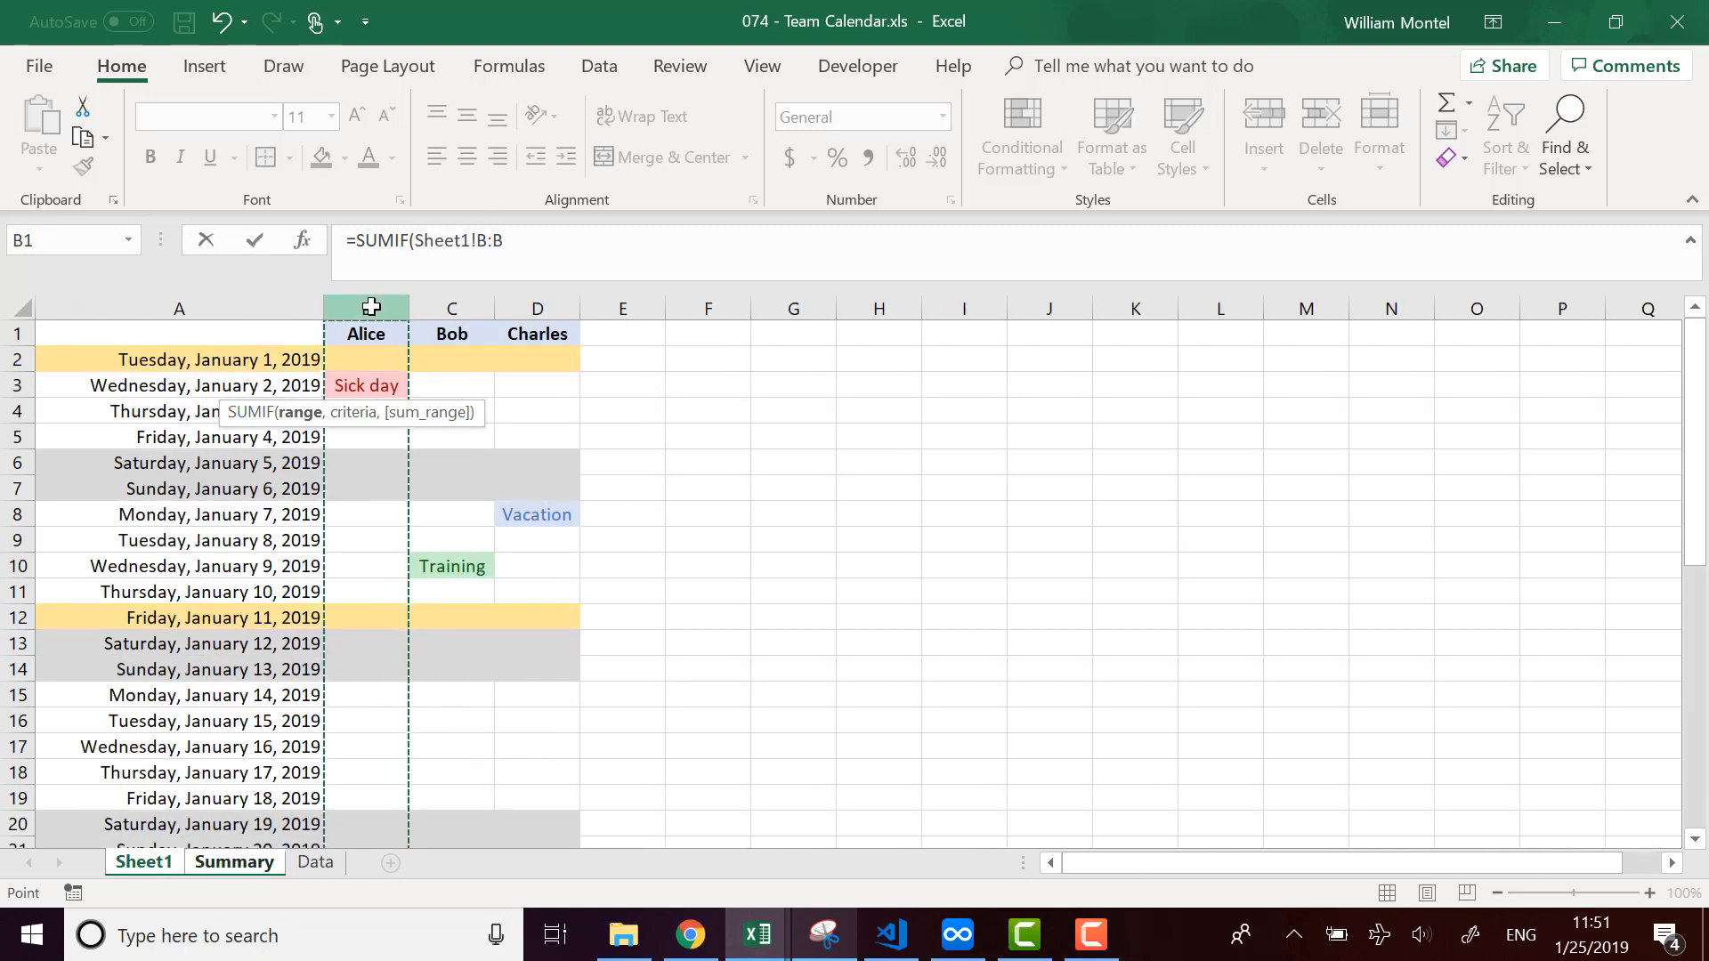
type(",")
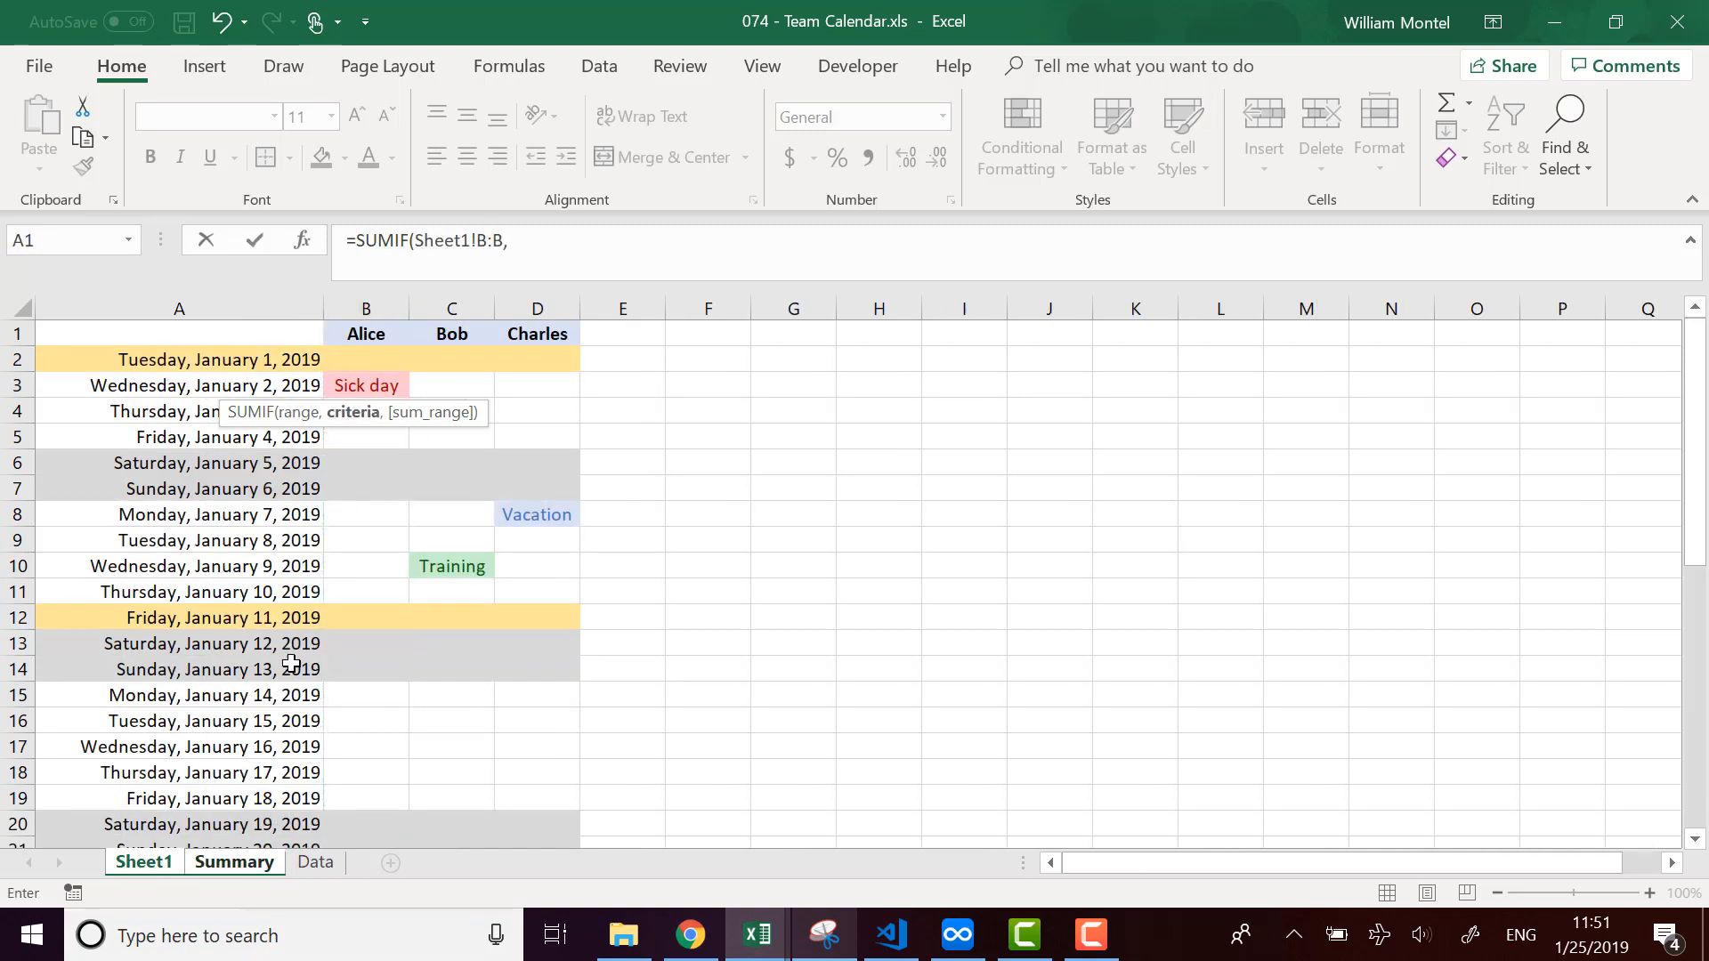
key("Escape")
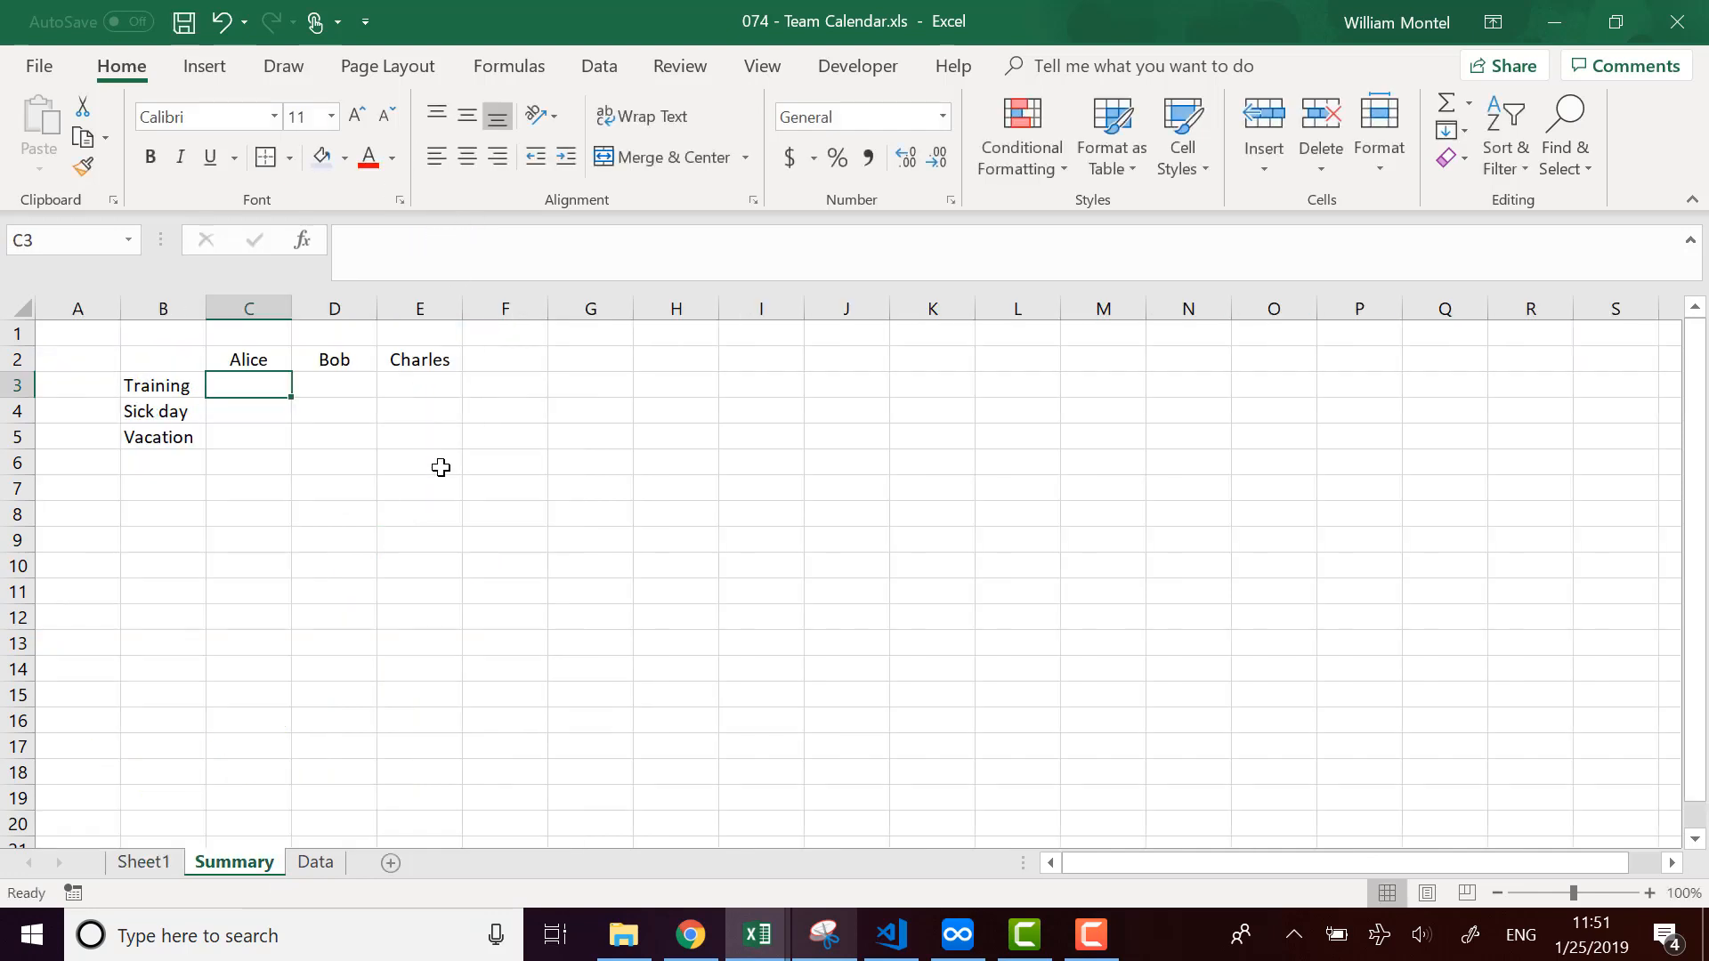
type("=sumfi")
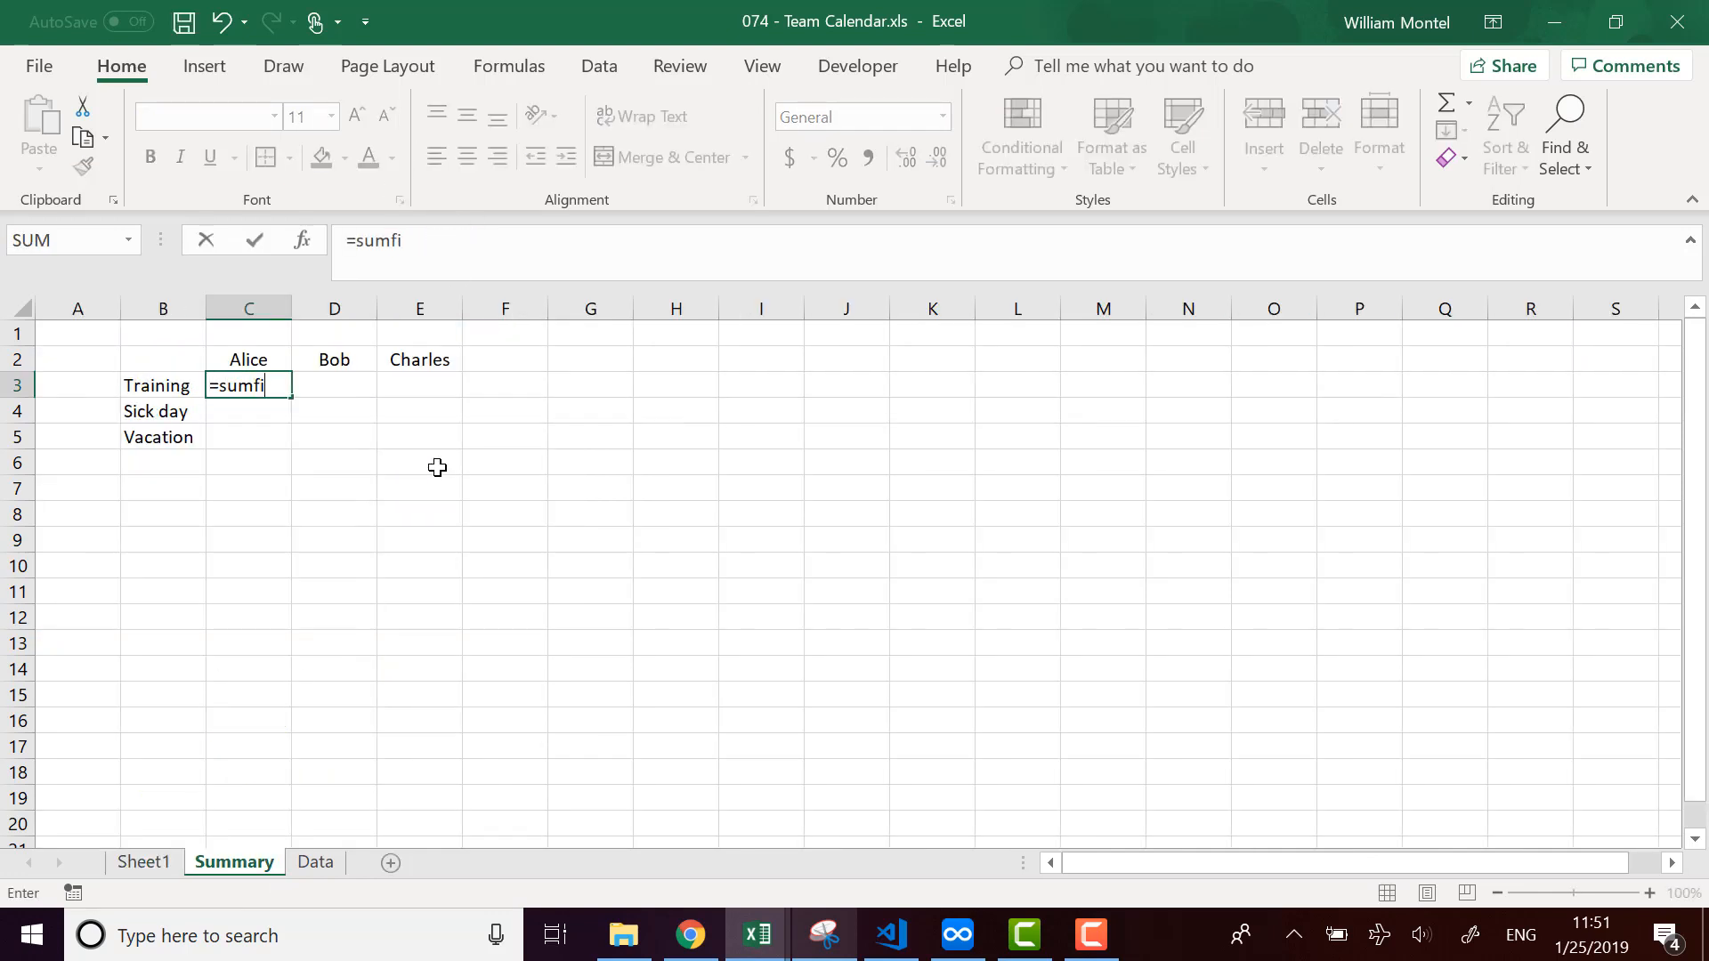
type("f")
key("BackSpace")
key("BackSpace")
key("BackSpace")
type("ifs(")
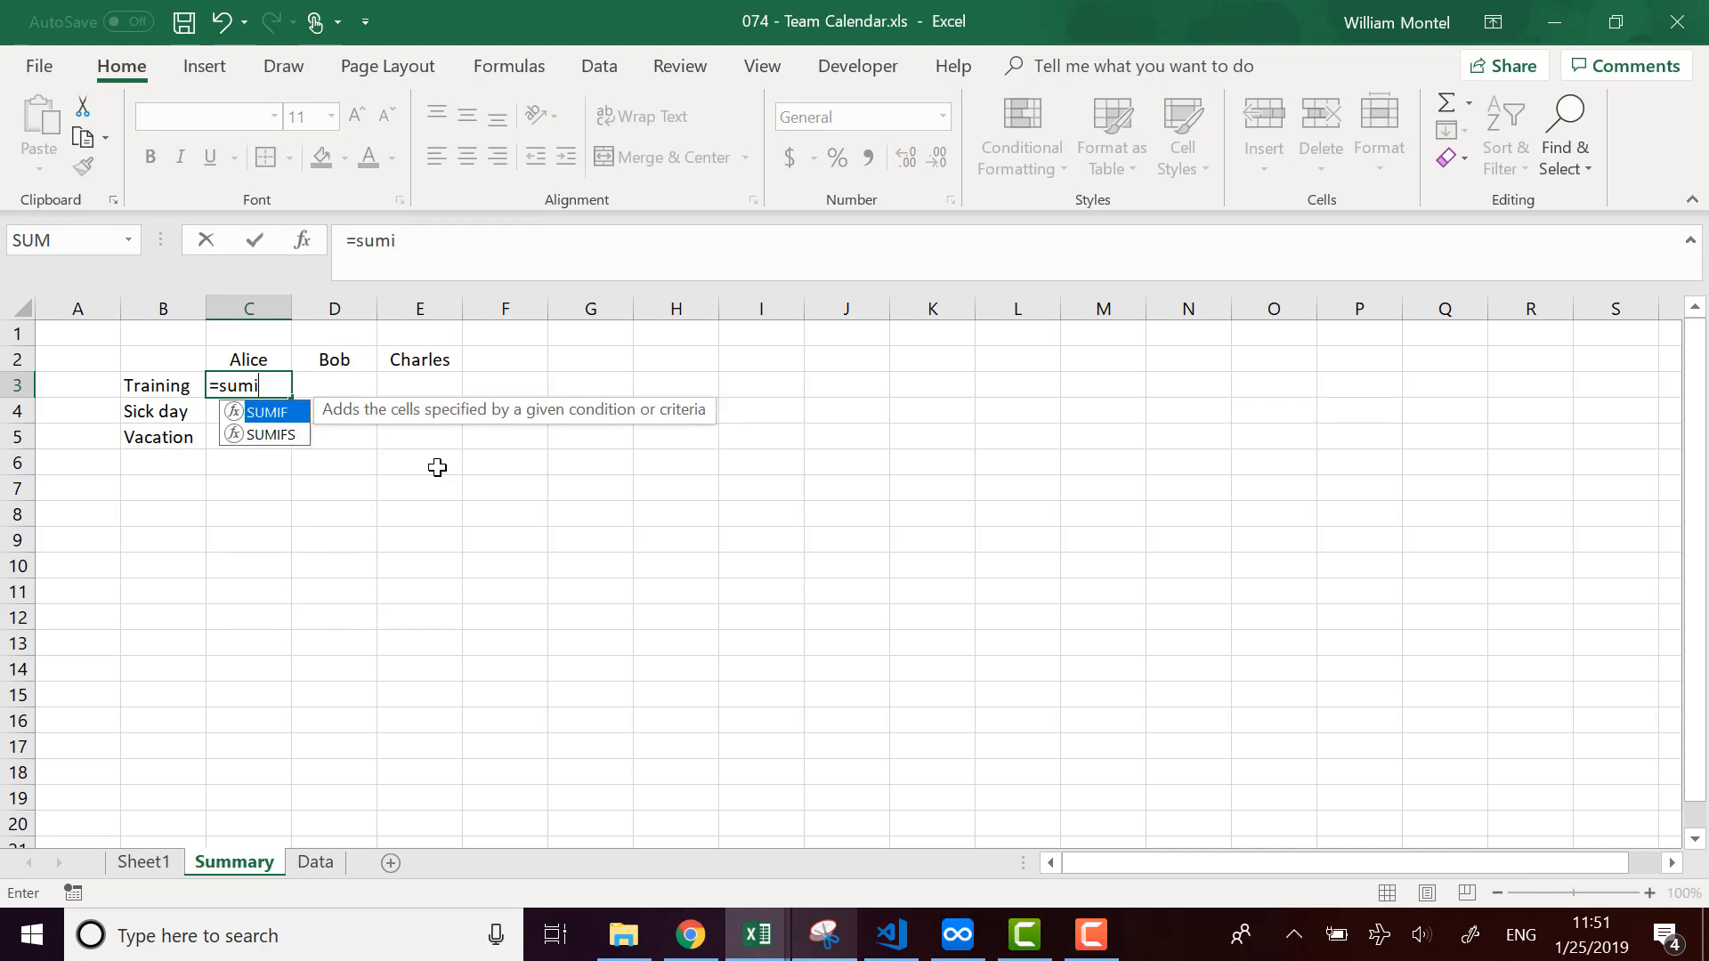
left_click(168, 871)
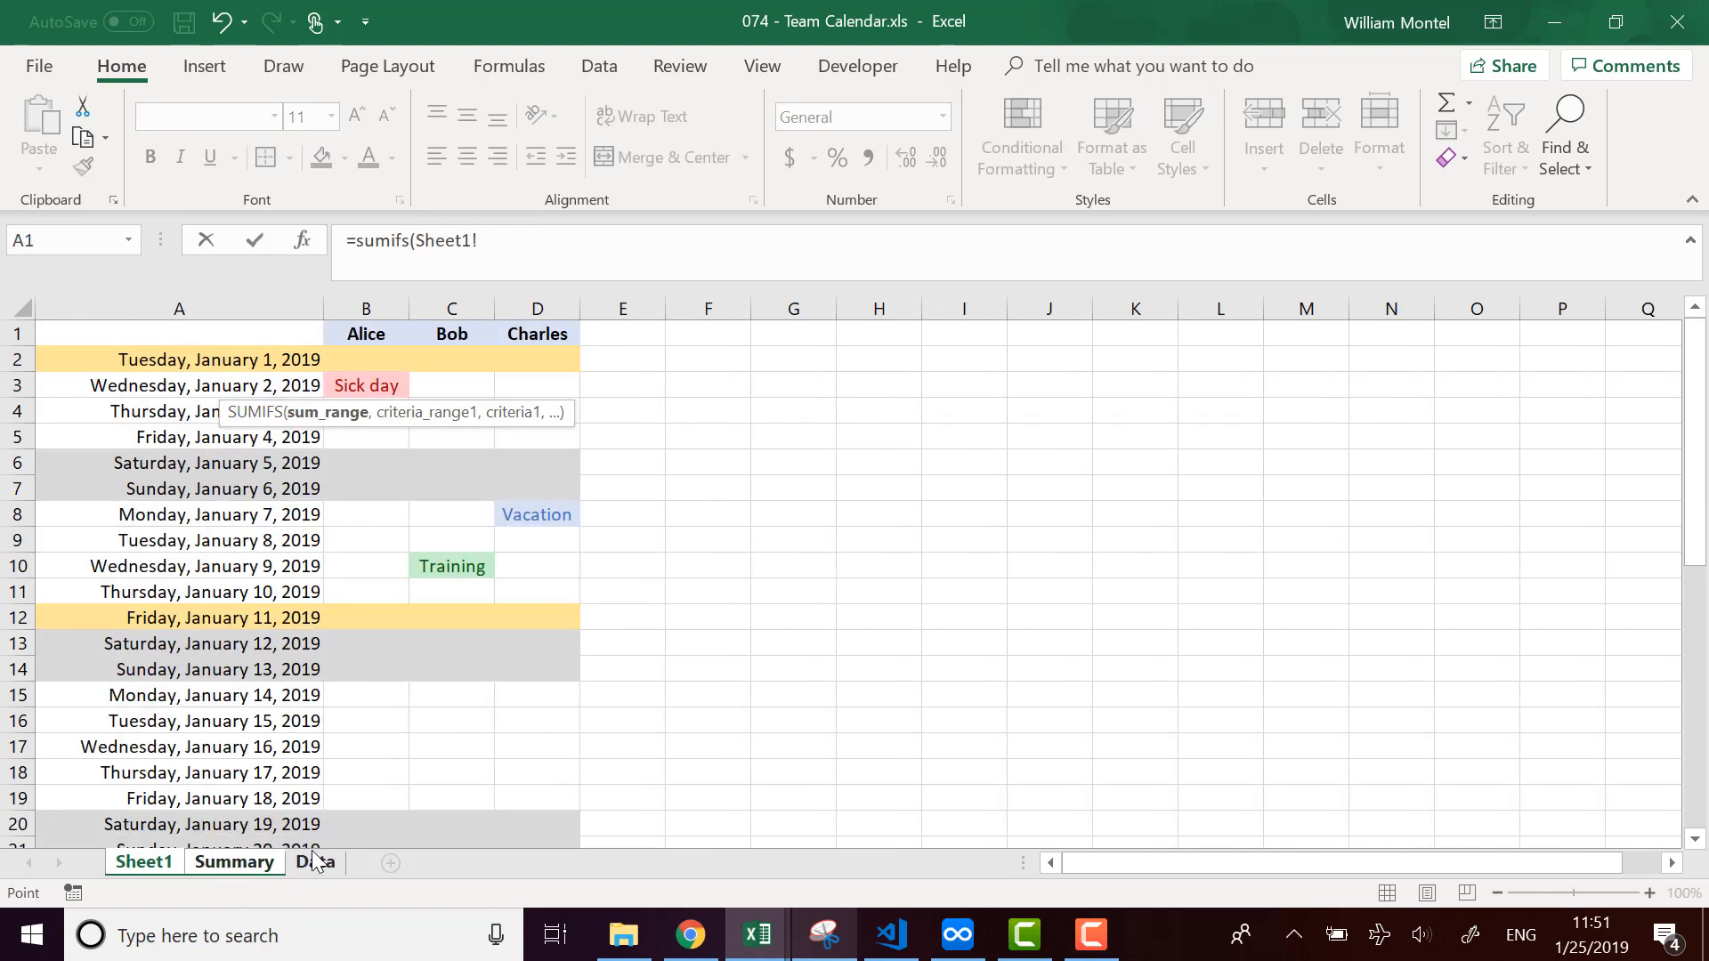
key("Escape")
type("=countf(")
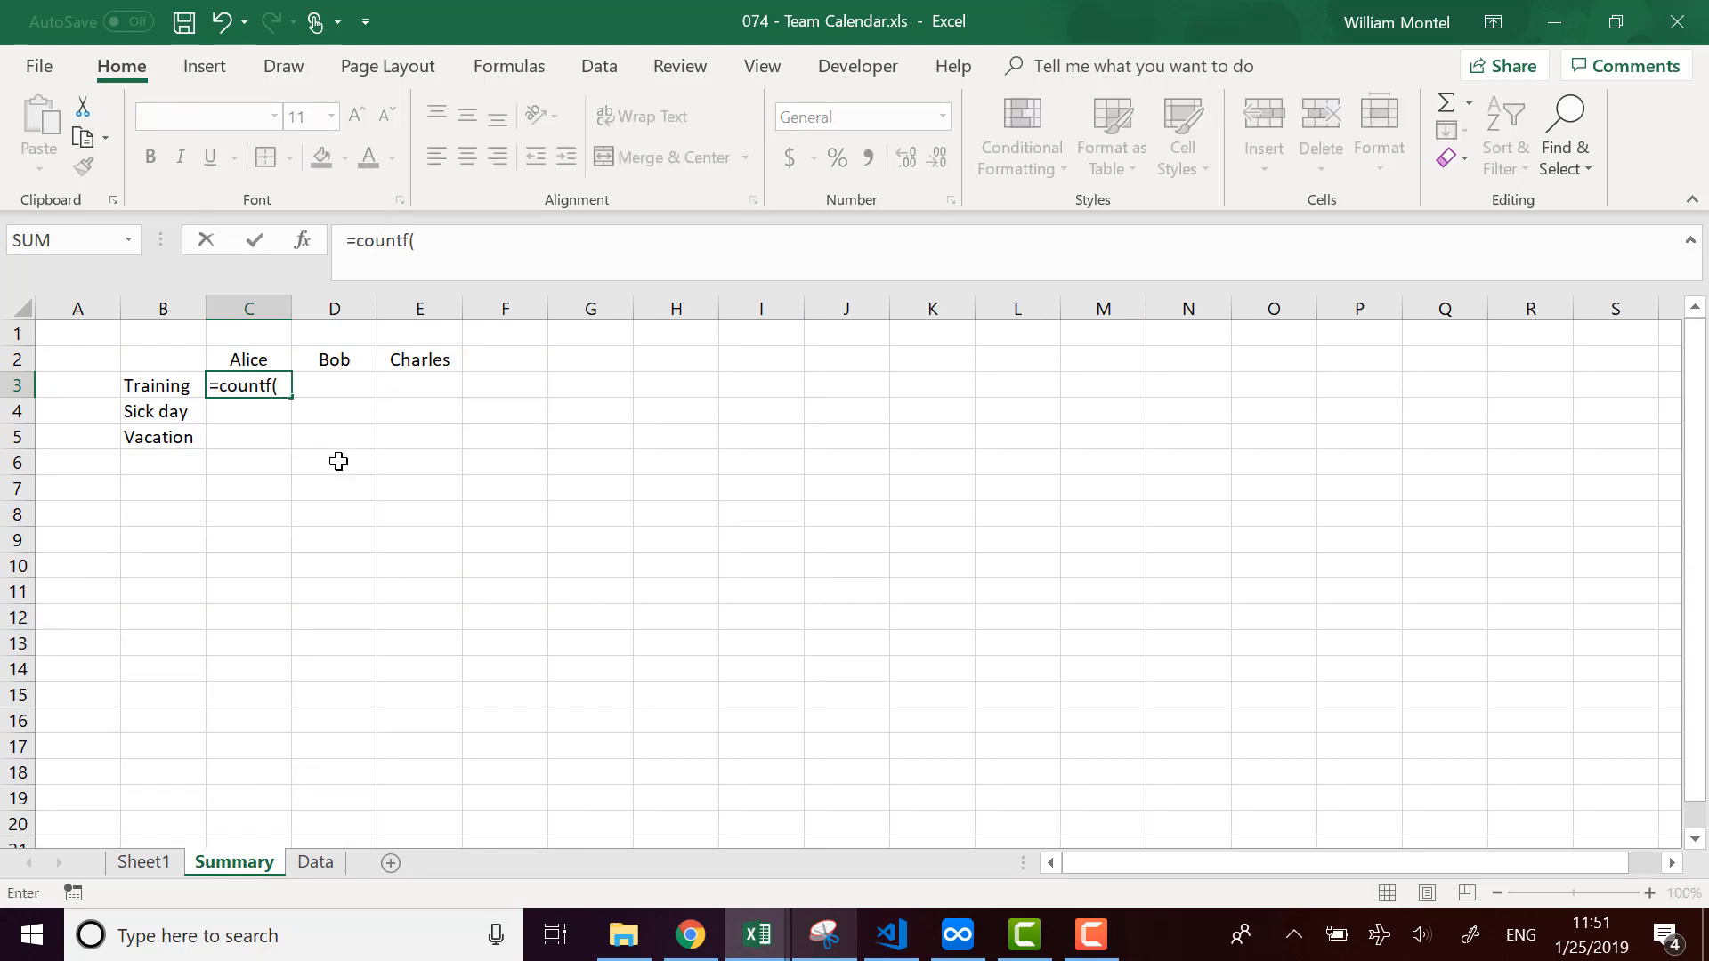
key("BackSpace")
key("BackSpace")
type("ifs(")
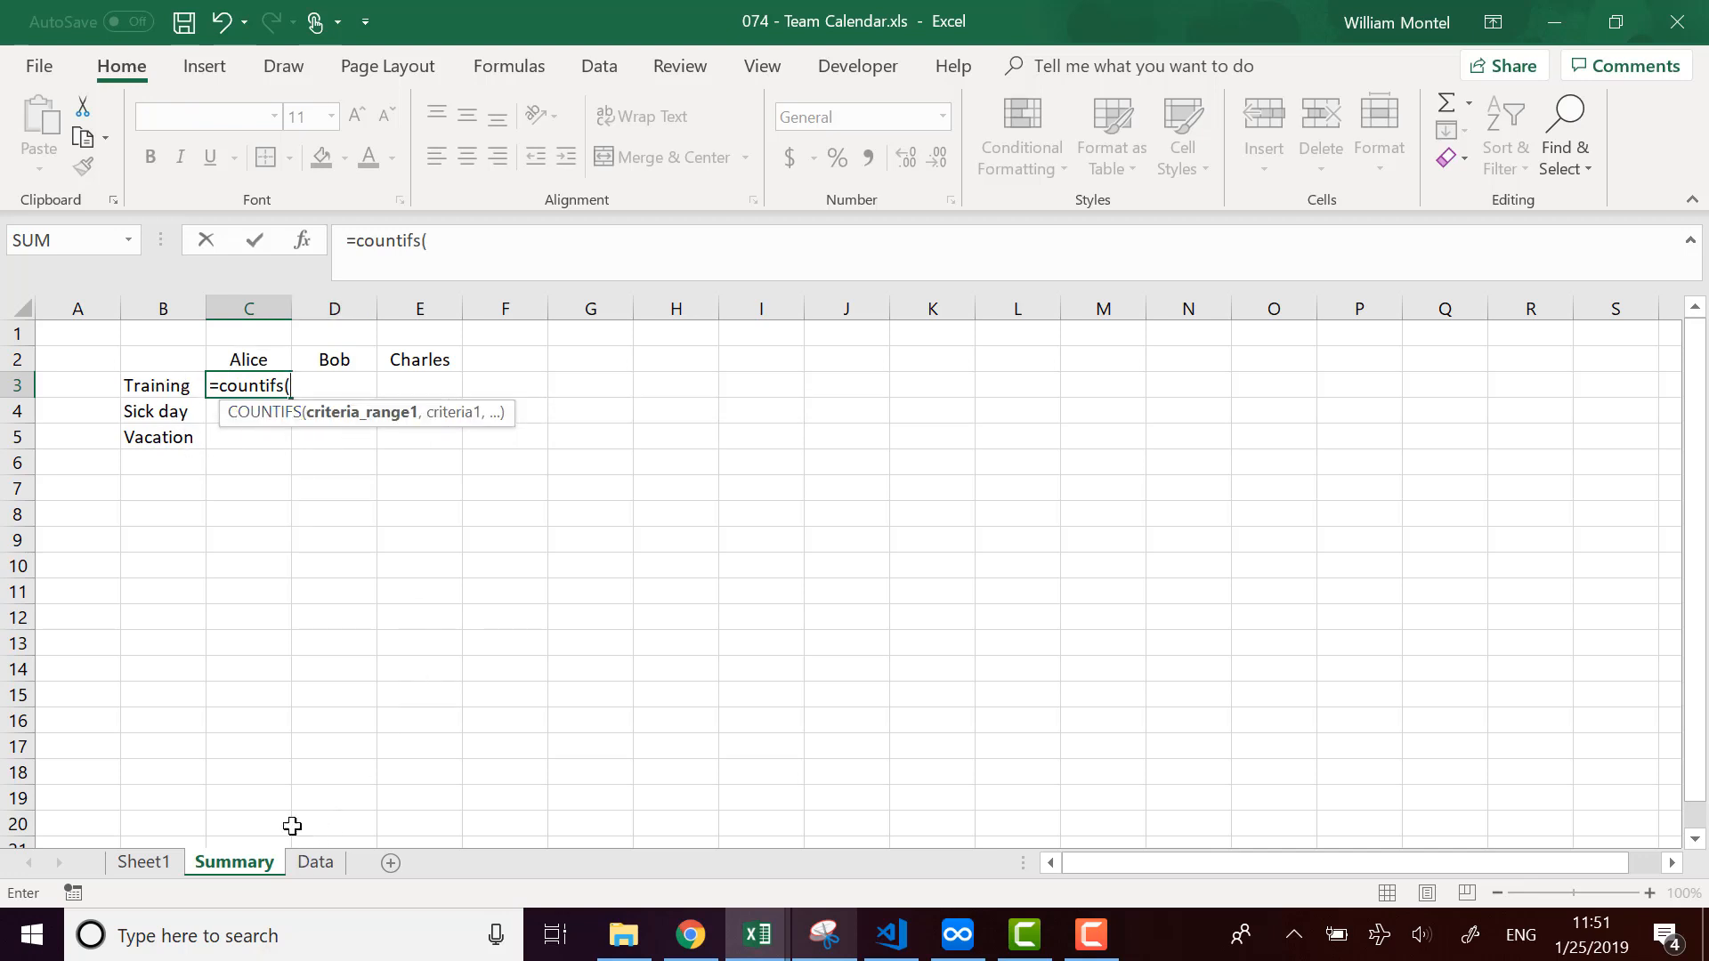
left_click(164, 867)
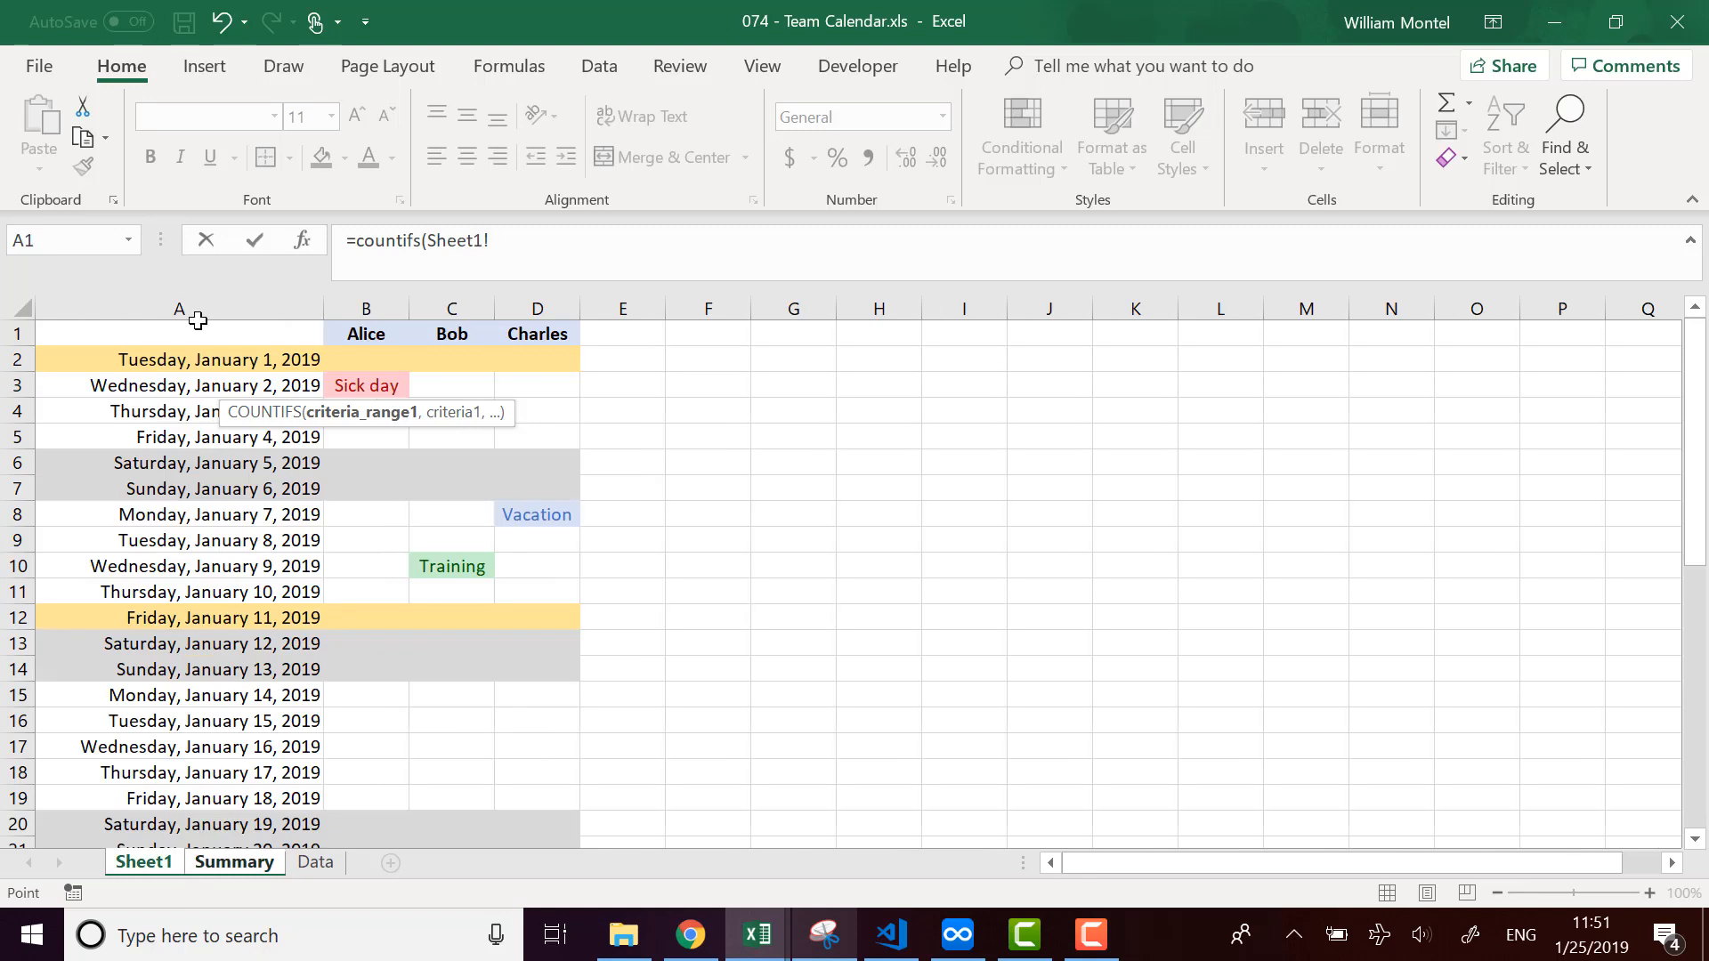
left_click(372, 307)
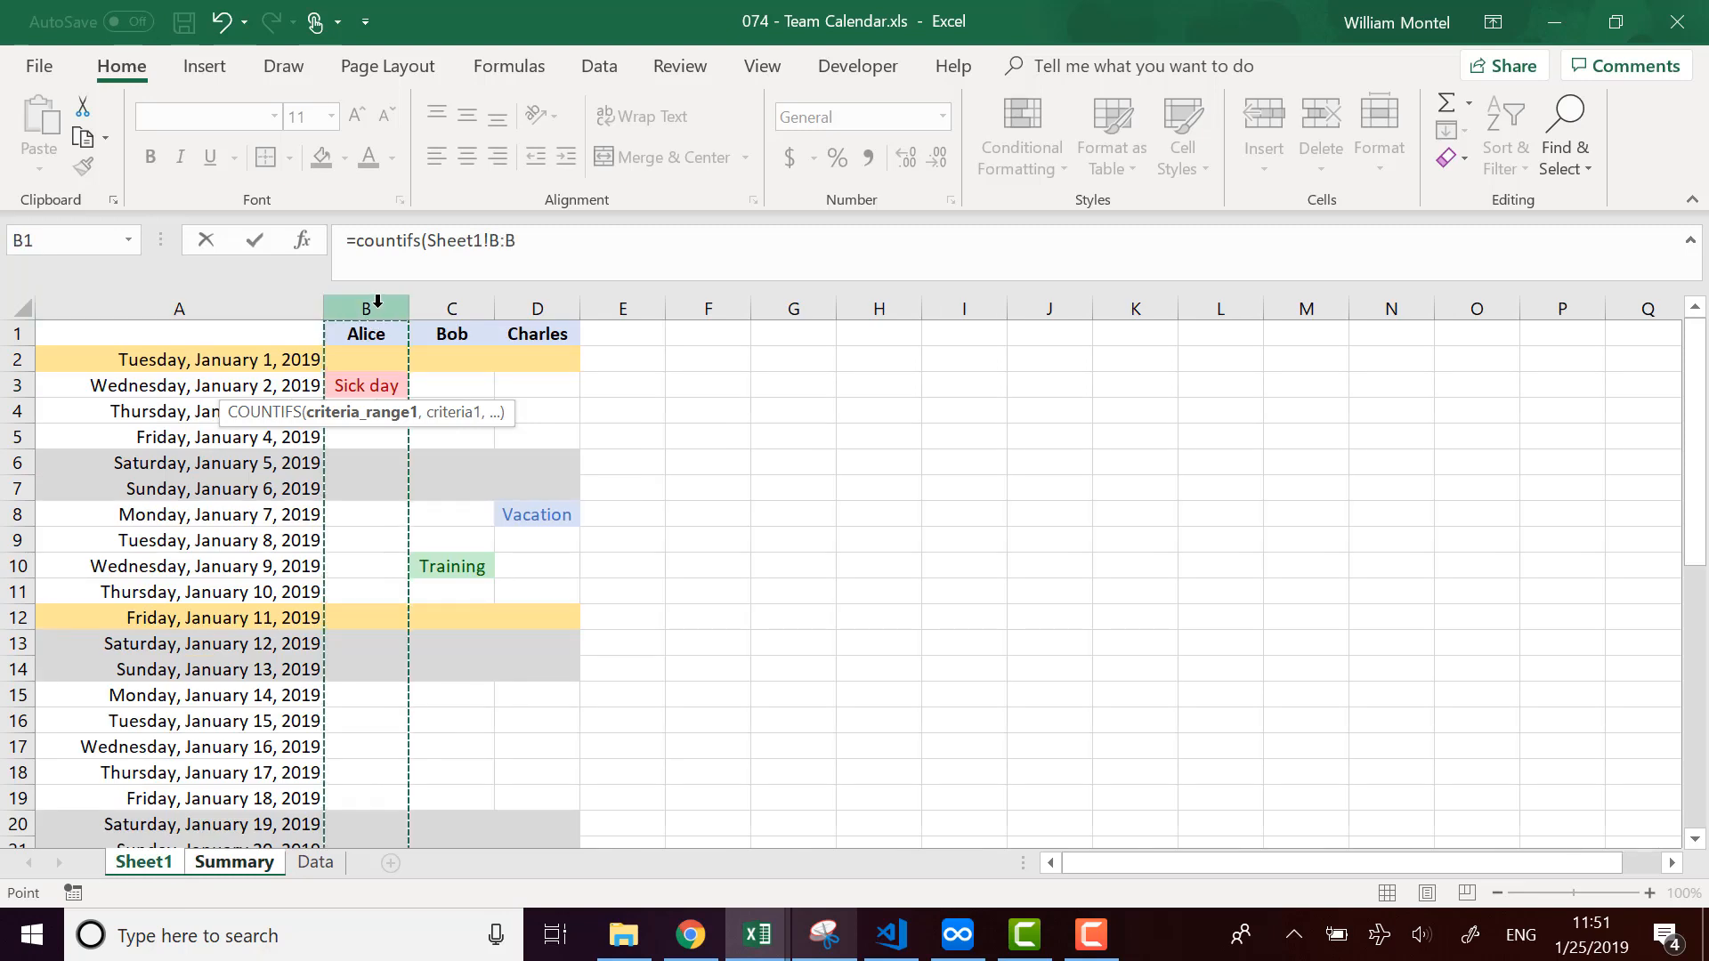
type(",")
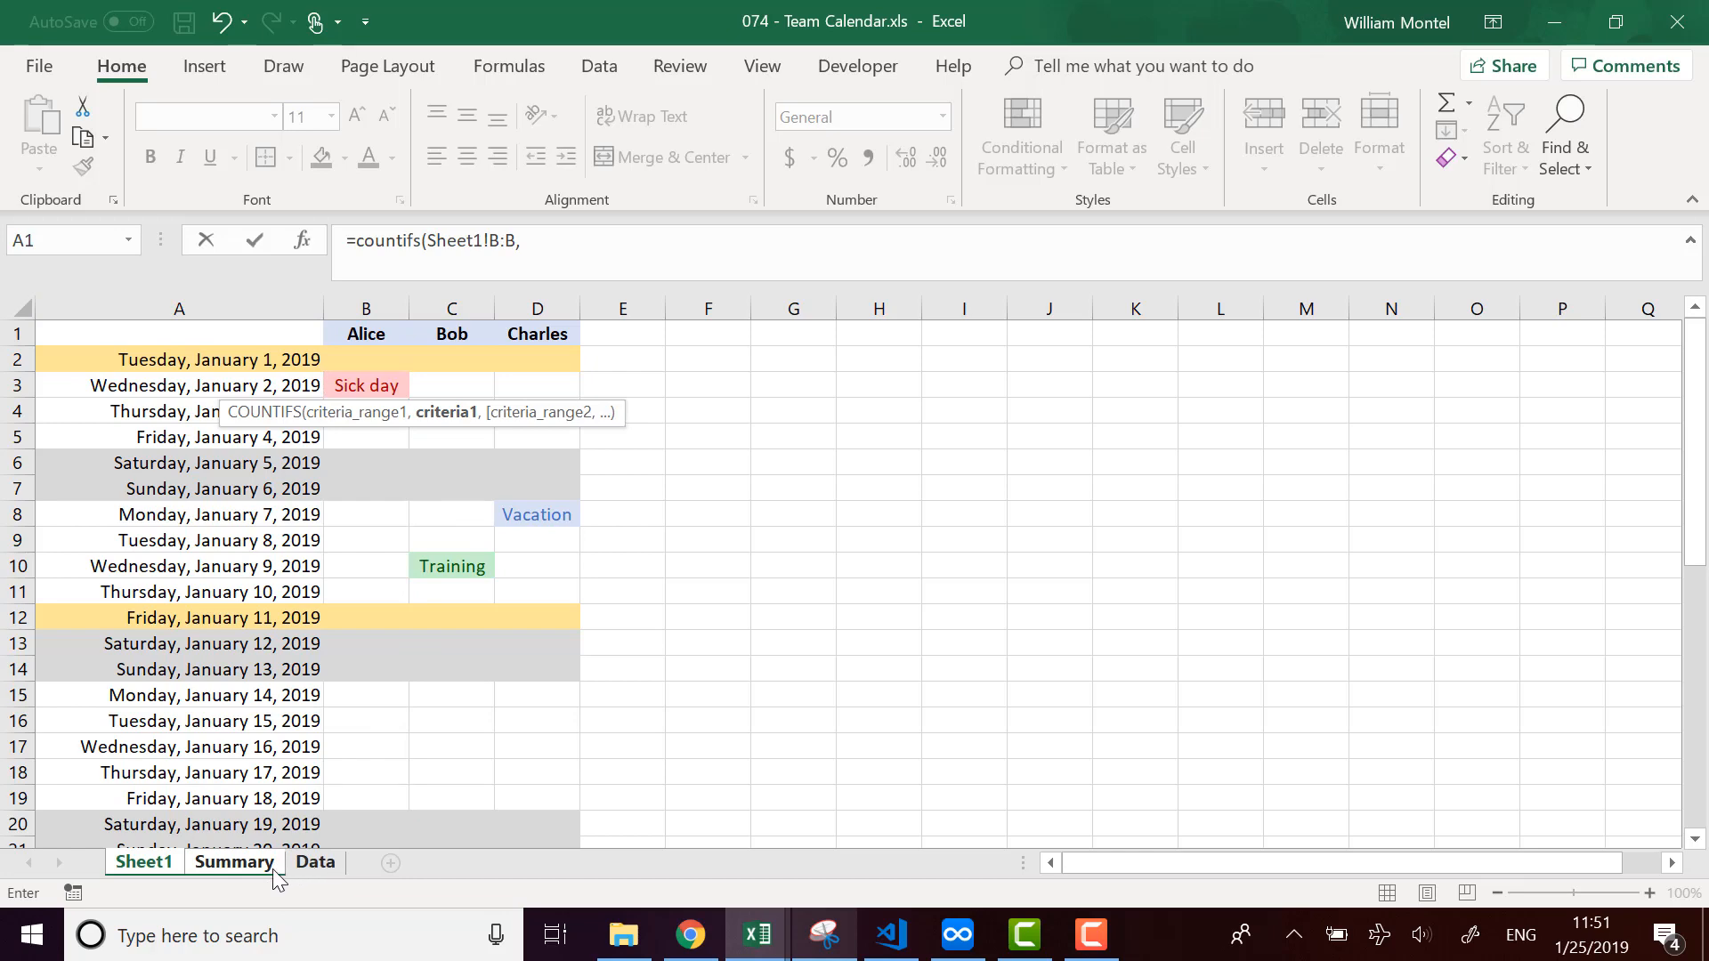
left_click(224, 863)
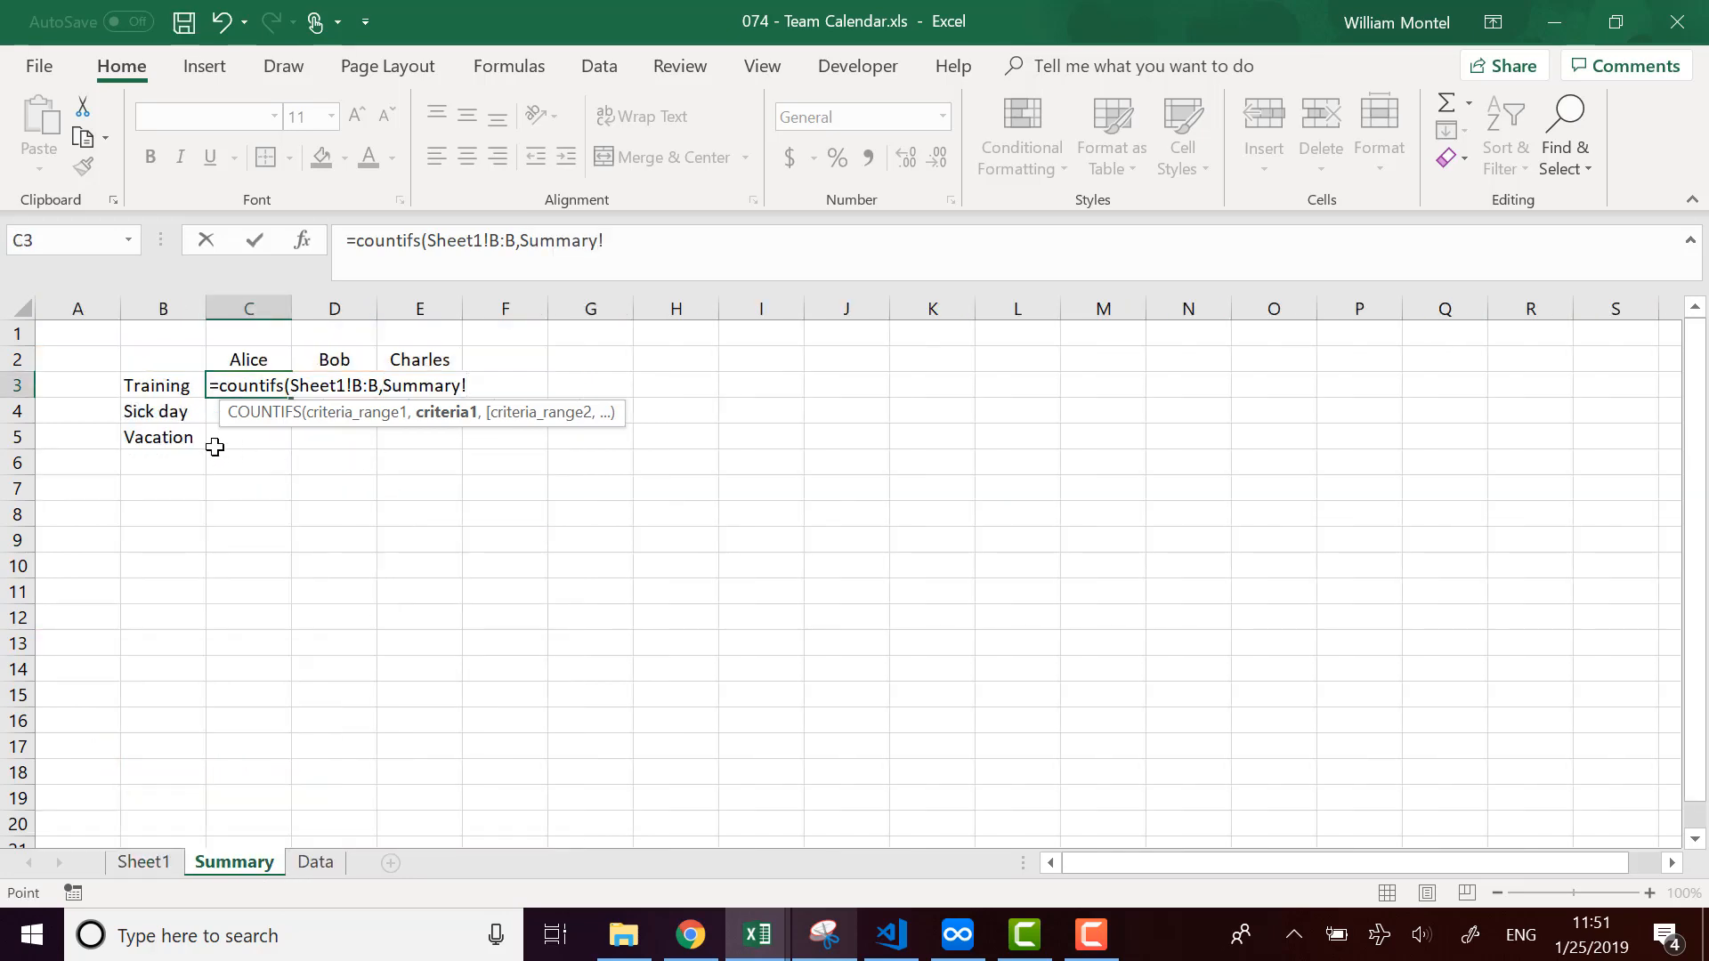
left_click(185, 393)
key("F4")
key("F4")
key("F4")
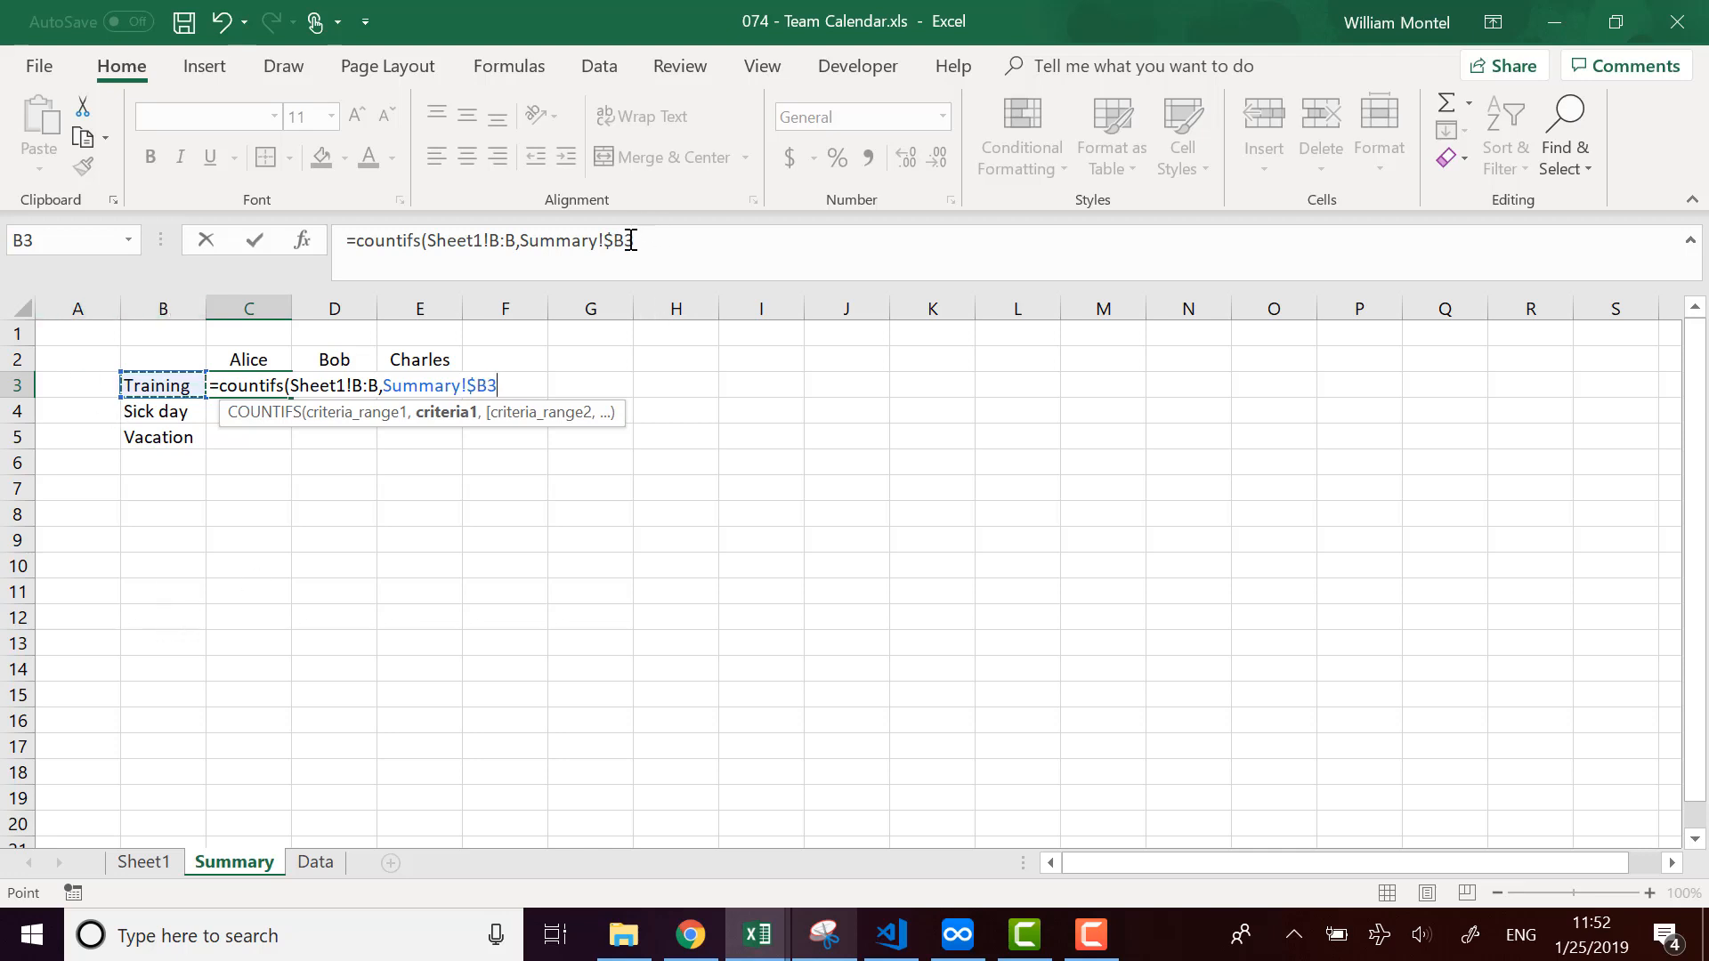
left_click(687, 246)
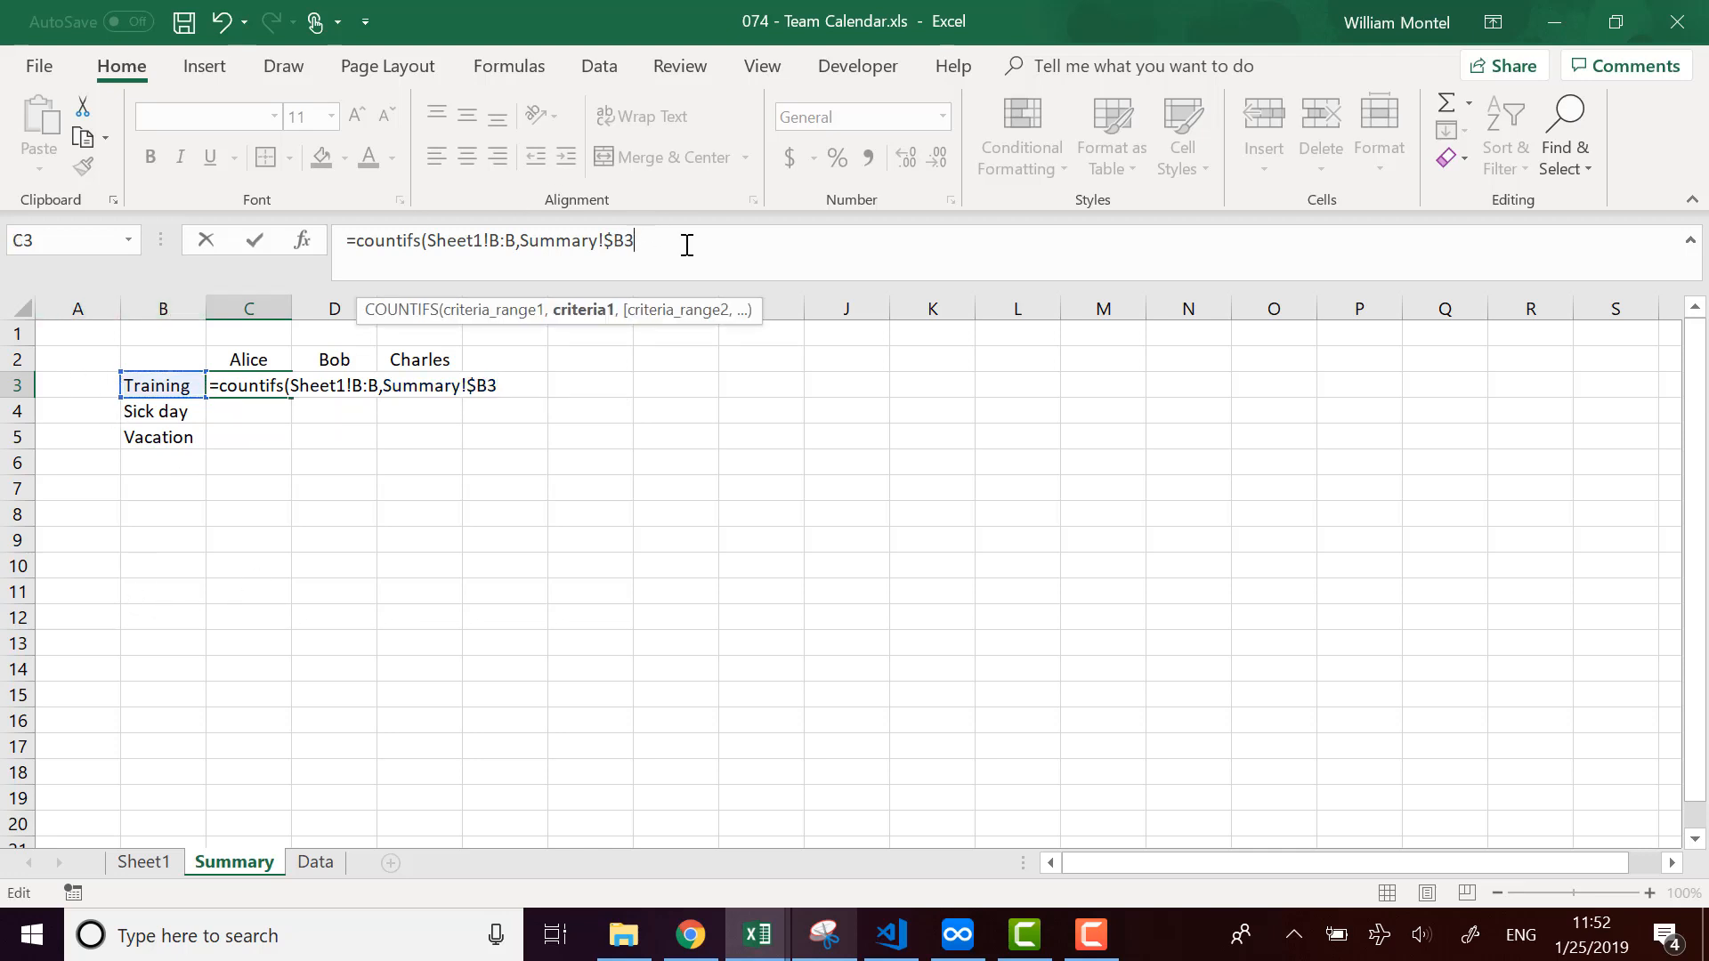
type(",")
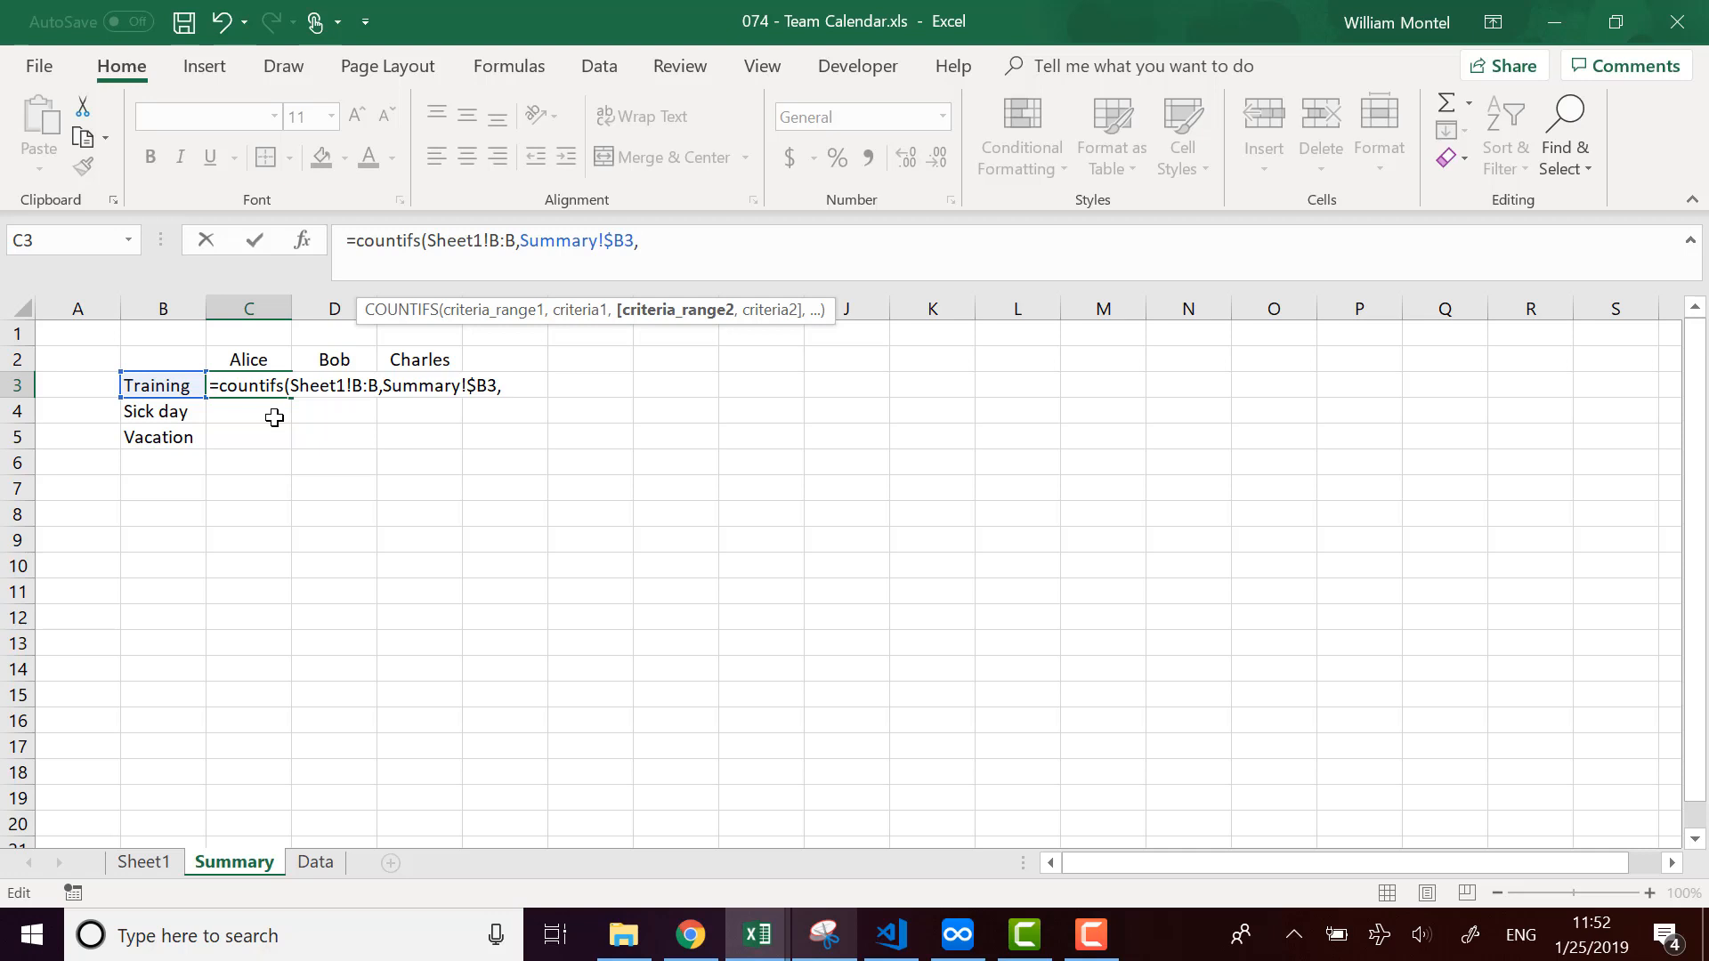
left_click(157, 864)
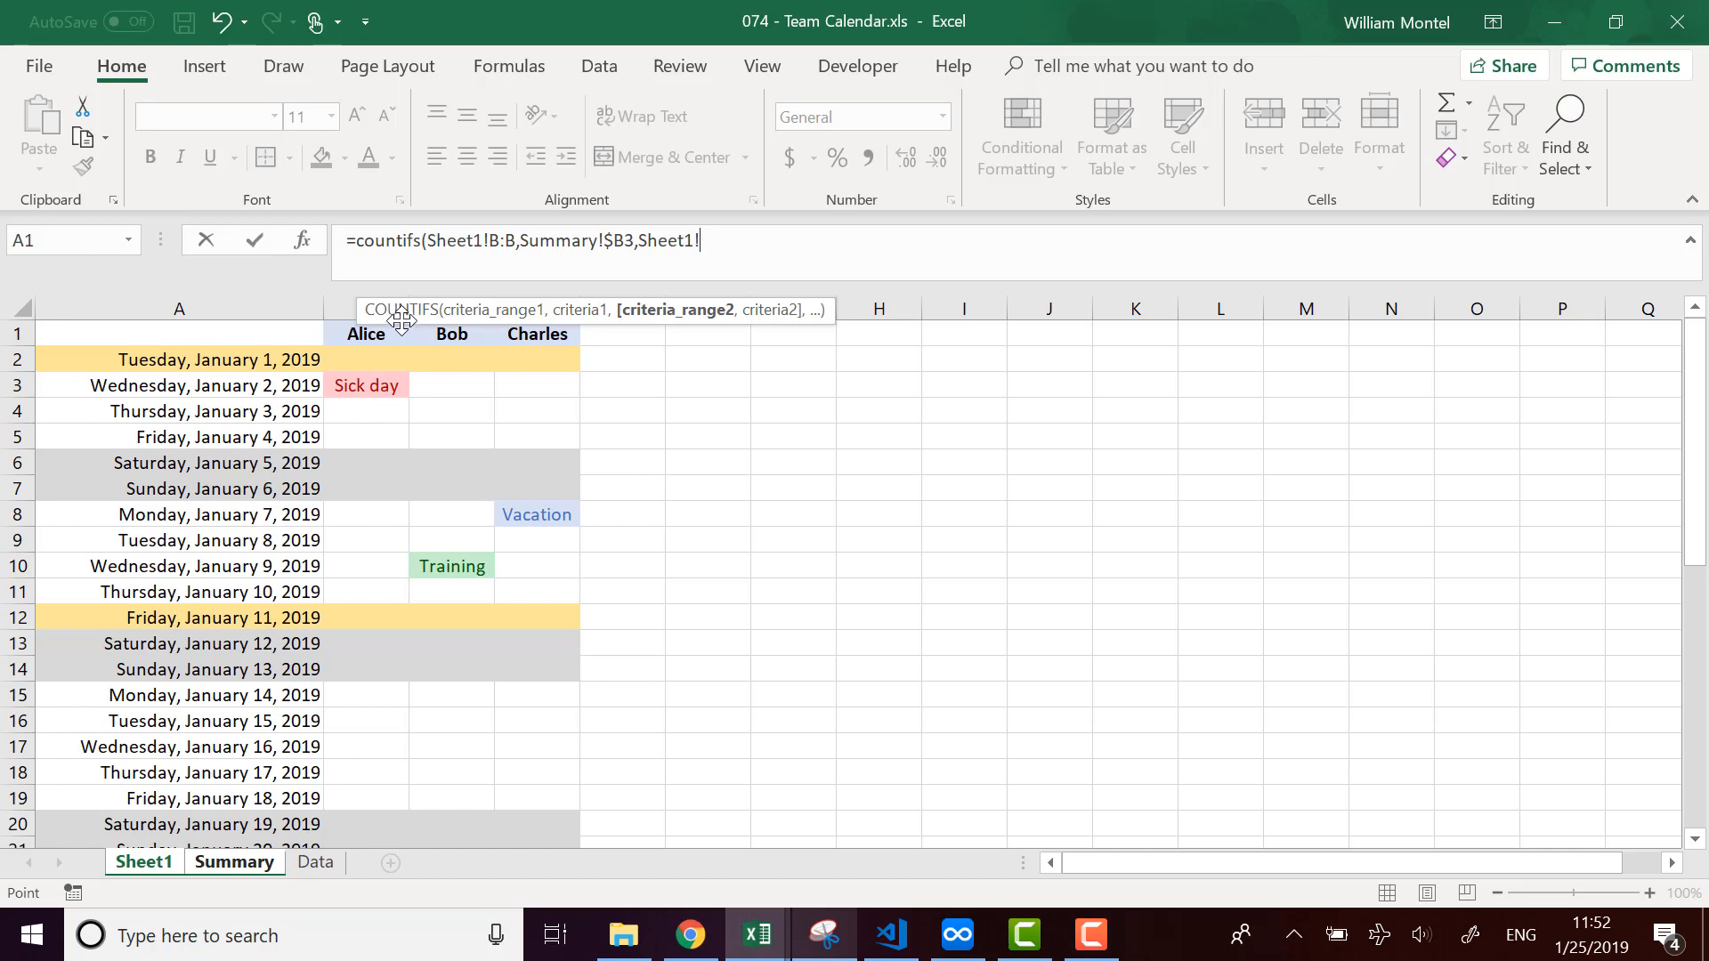
key("Escape")
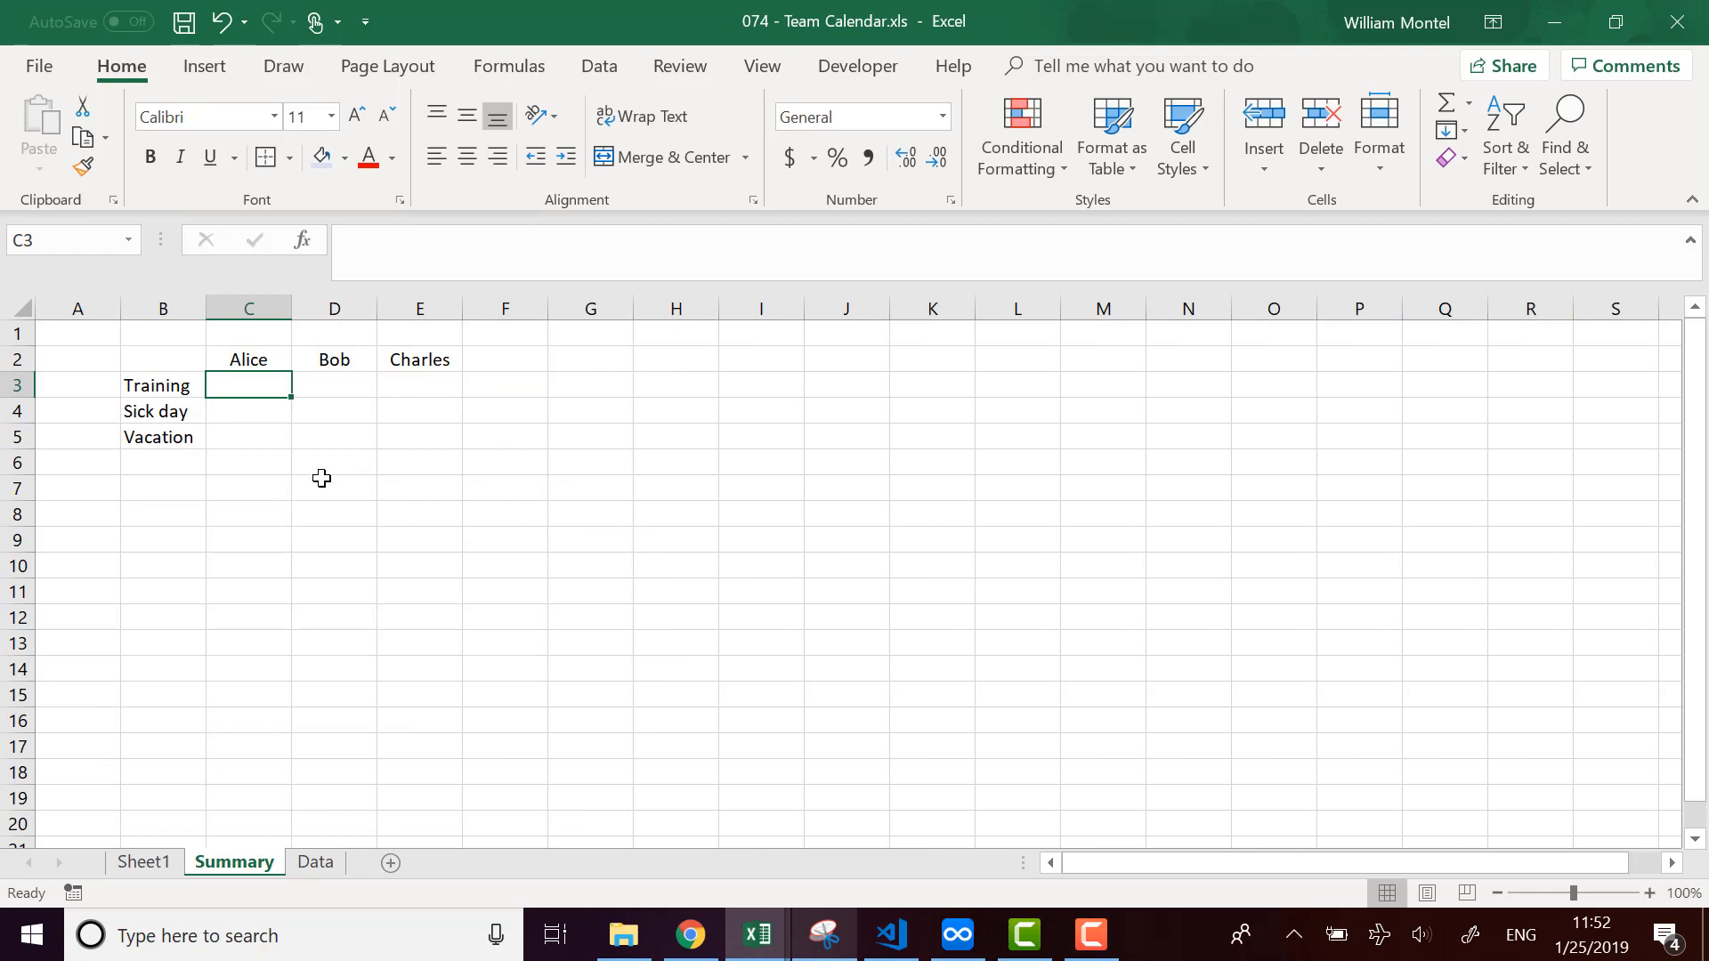
Enter =COUNTIF(Sheet1!B:B,Summary!$B3) in C3 to count the first team member's training absences from Sheet1.
type("=countif(")
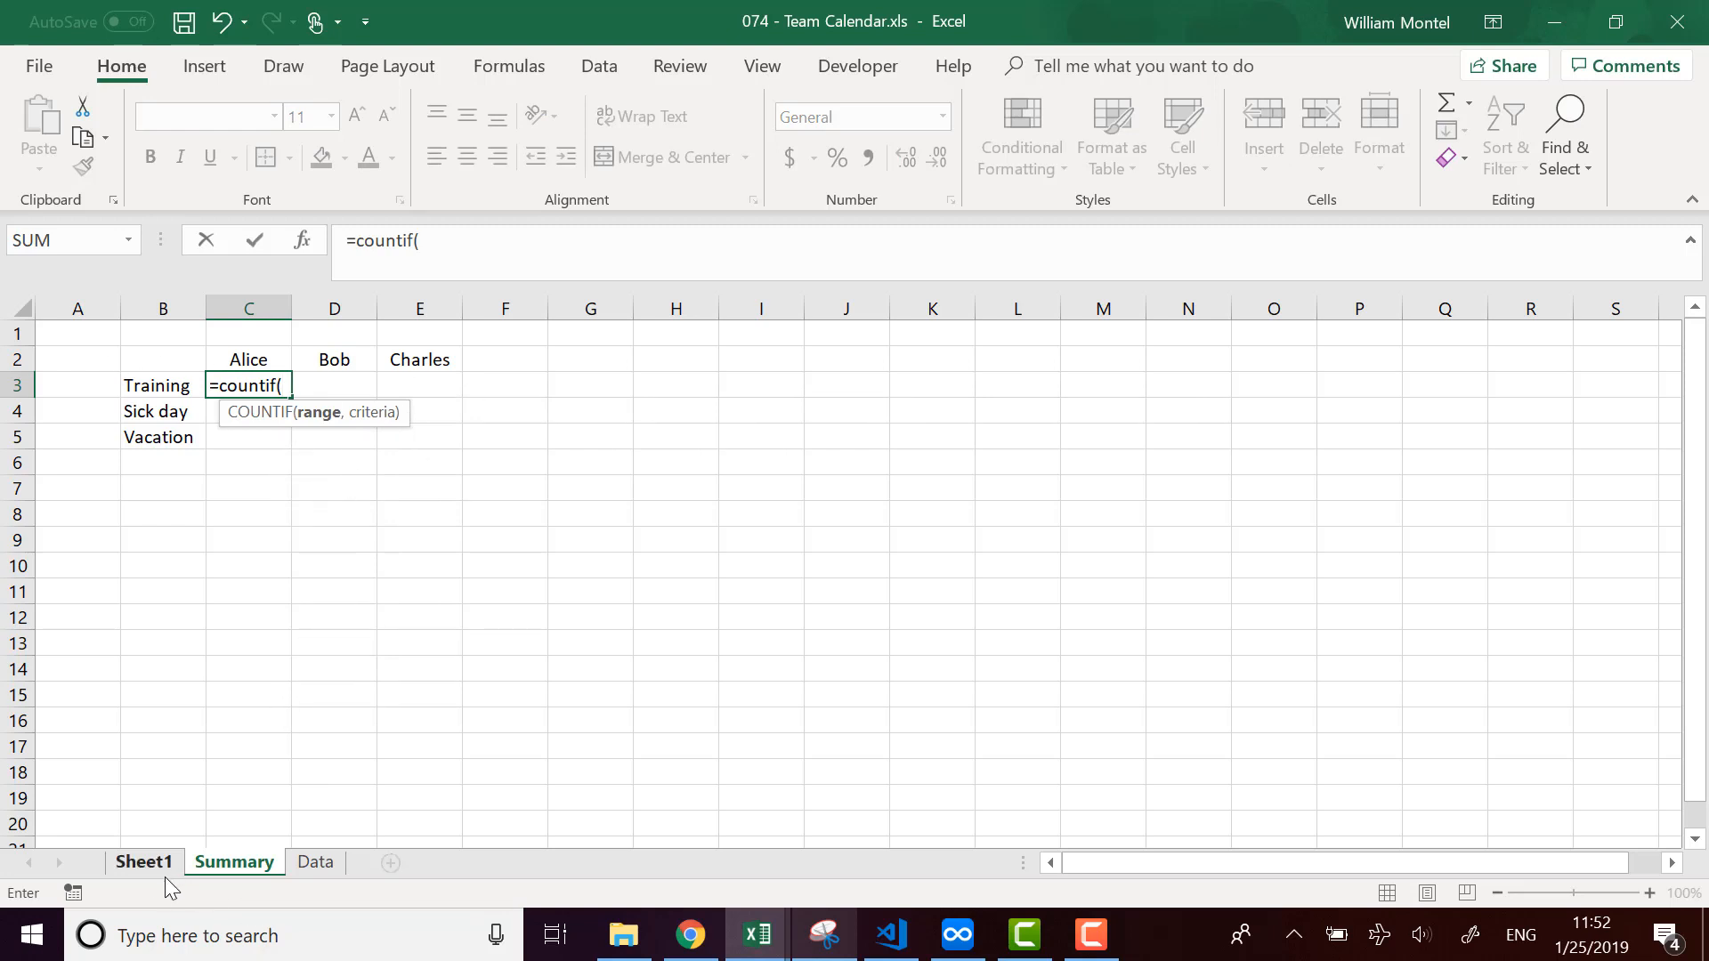
left_click(143, 861)
left_click(379, 299)
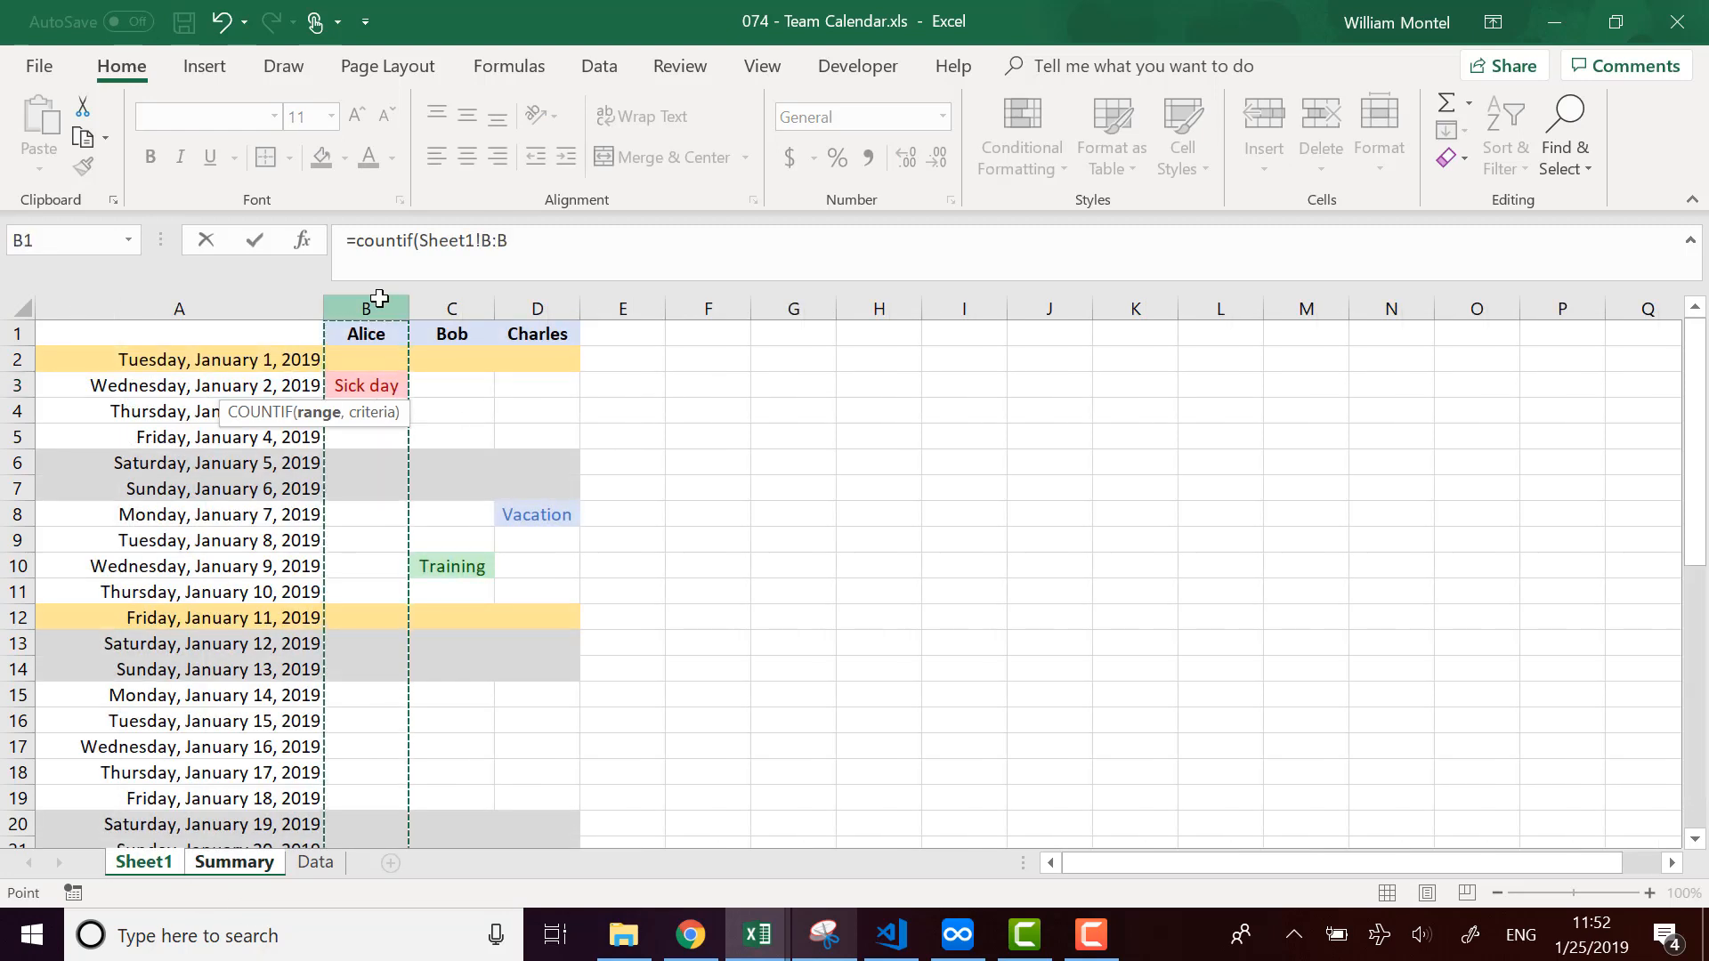
type(",")
left_click(241, 864)
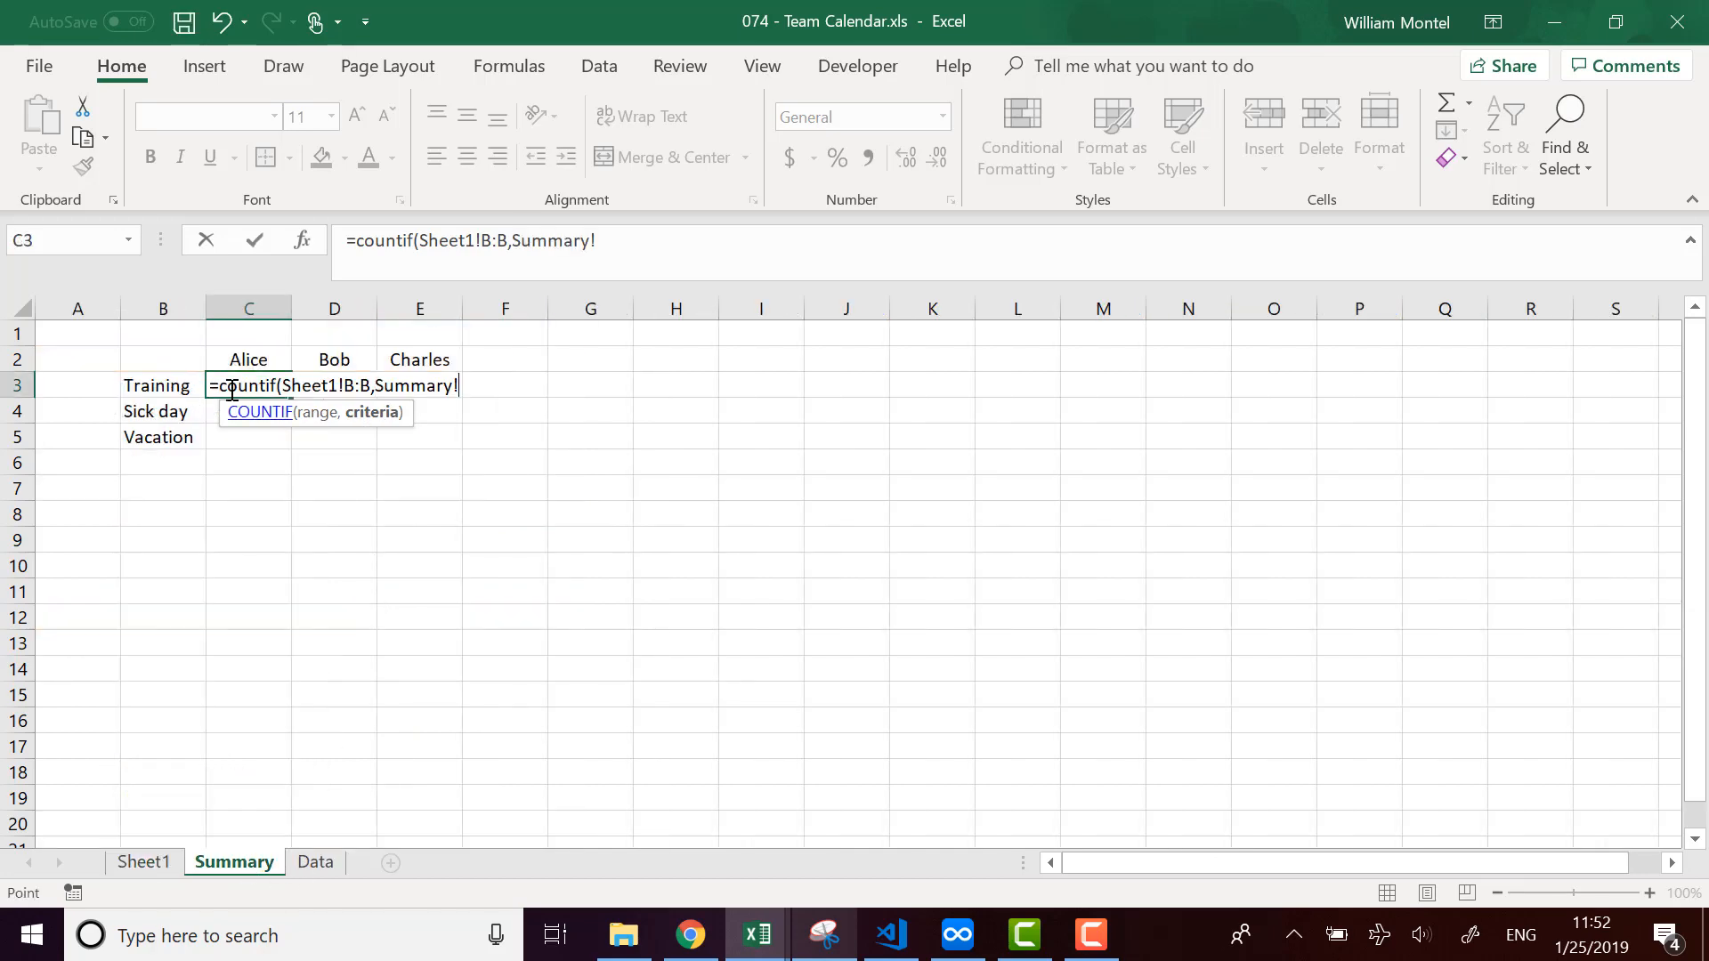
left_click(204, 386)
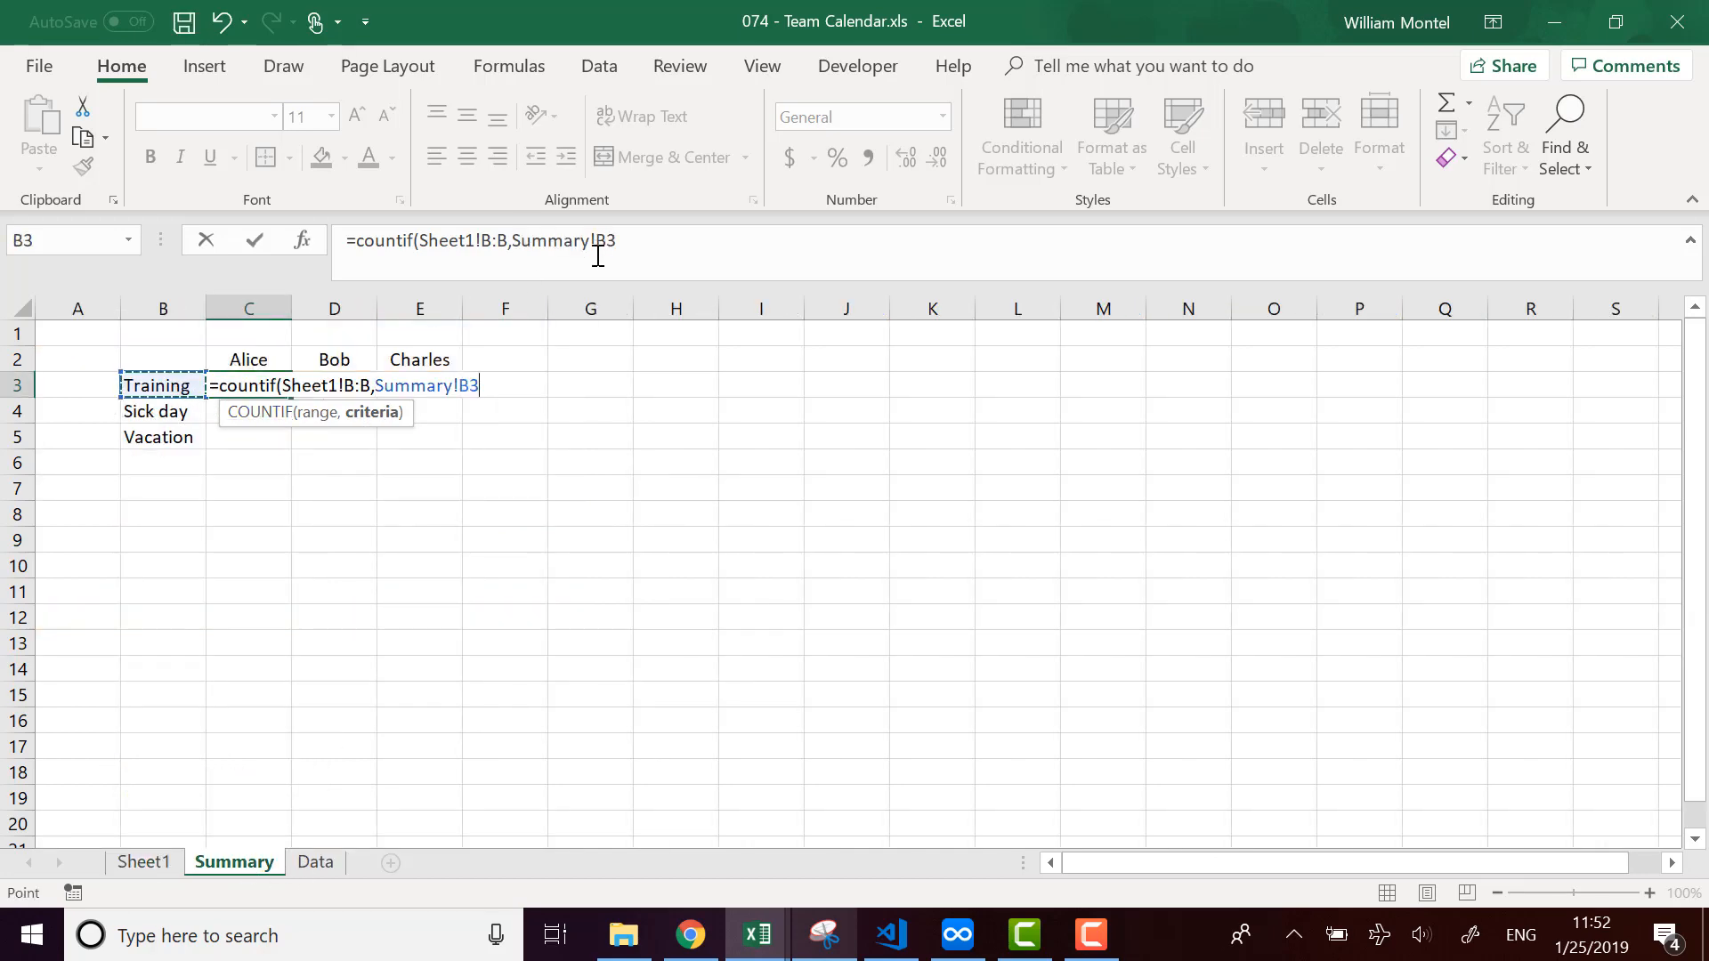
key("F4")
key("F4")
key("F4")
left_click(722, 262)
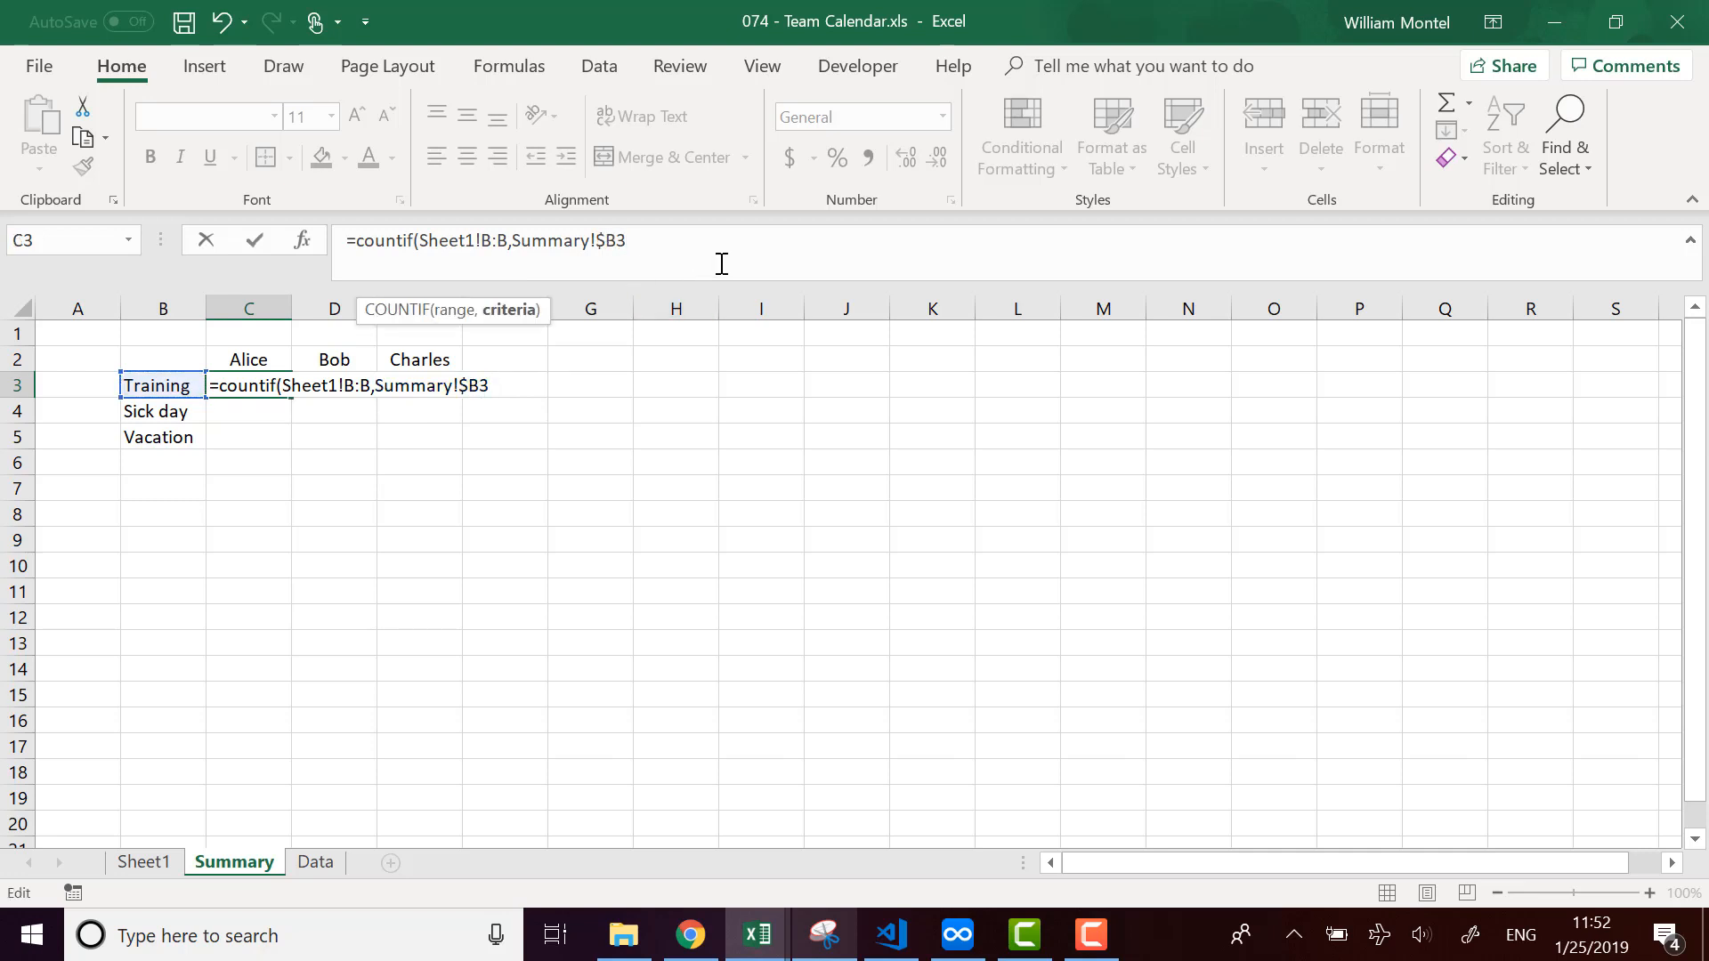
key("Return")
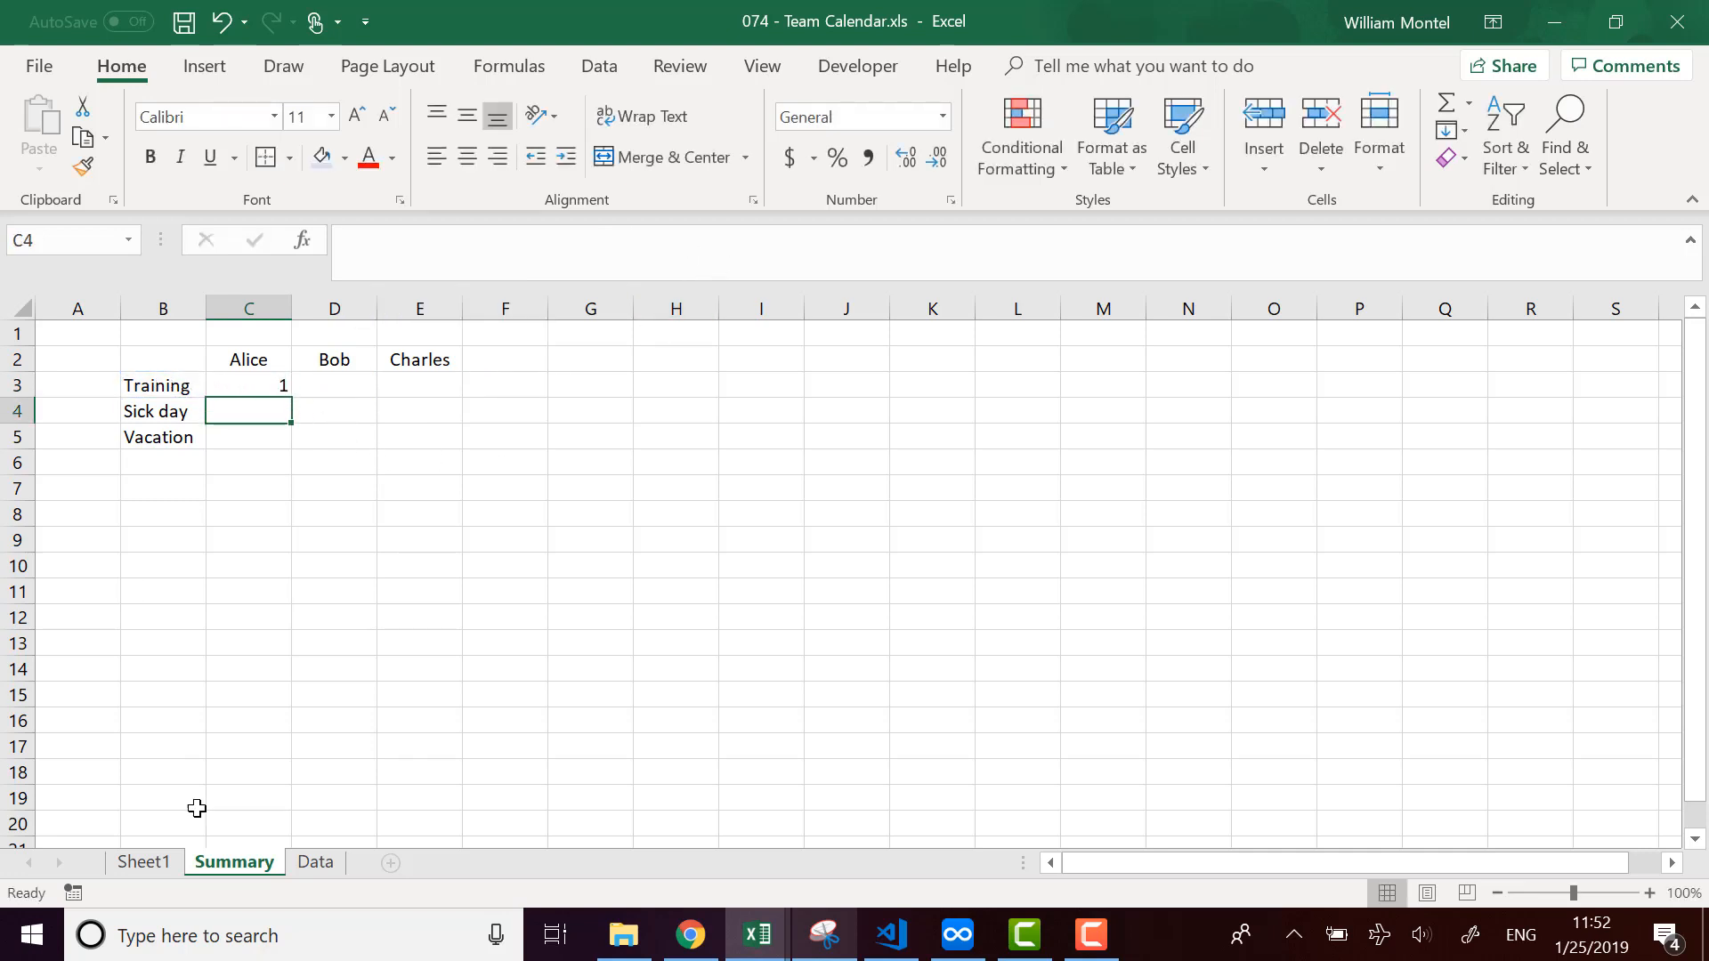
Check the first team member's absences on Sheet1, and fill the COUNTIF formula from C3 through E5 on the Summary sheet.
left_click(146, 863)
scroll(385, 408, "down", 7)
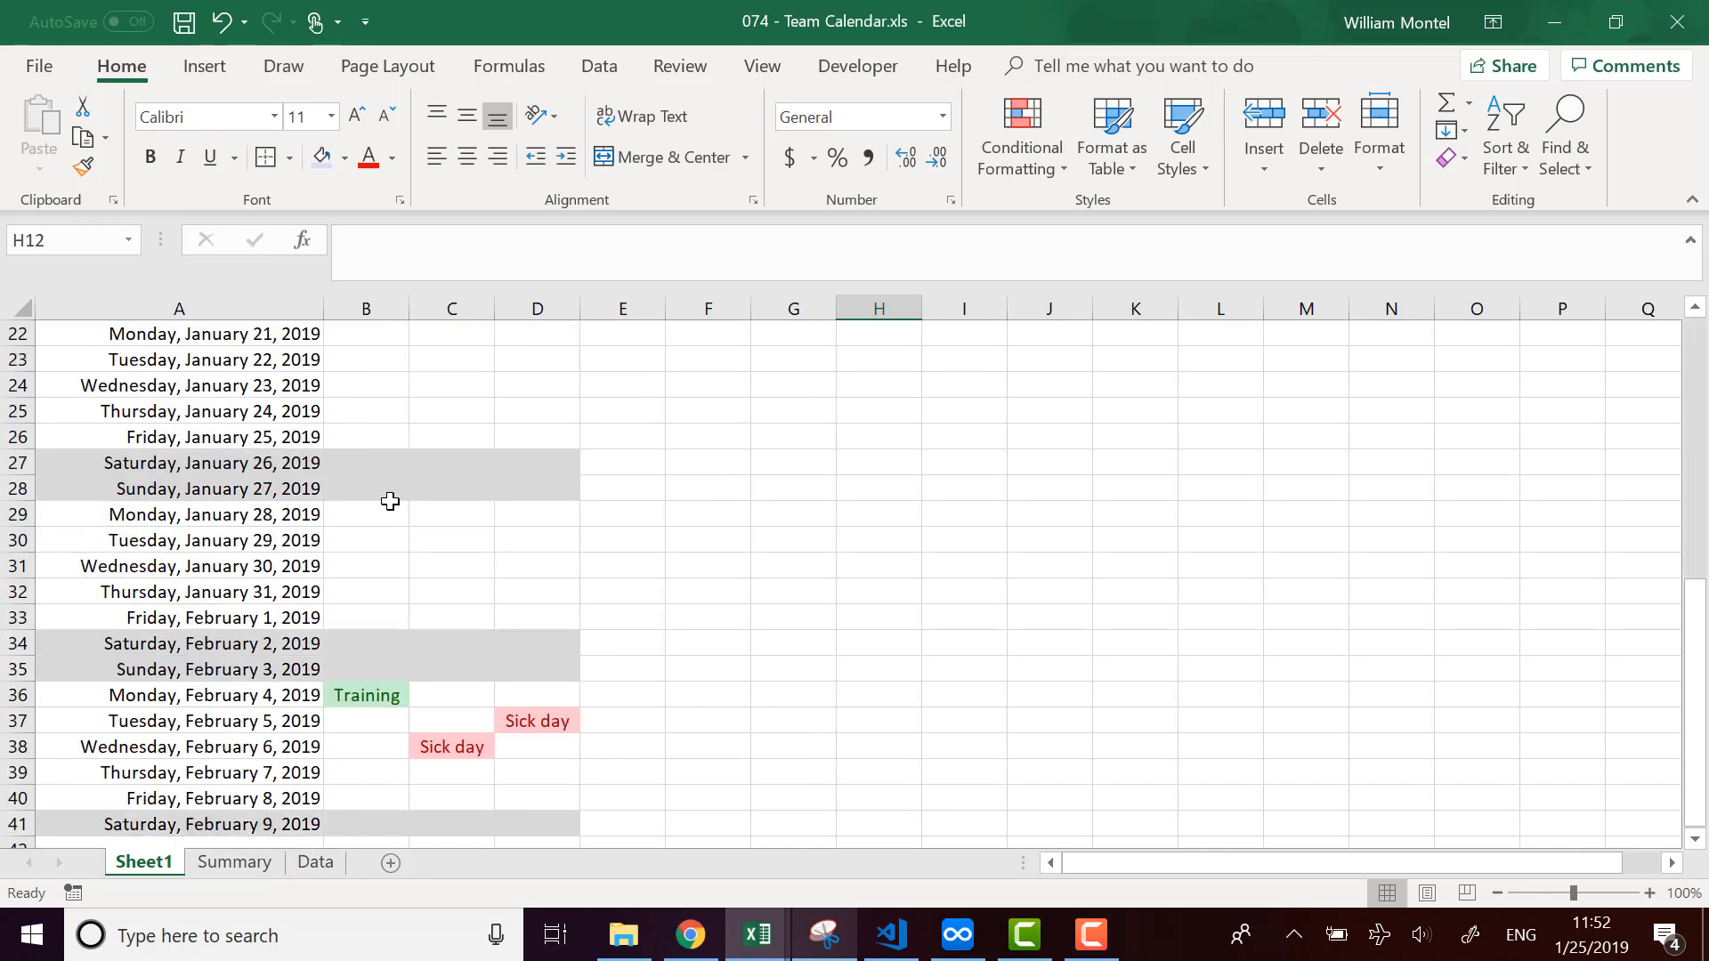
scroll(390, 501, "down", 2)
scroll(344, 732, "up", 9)
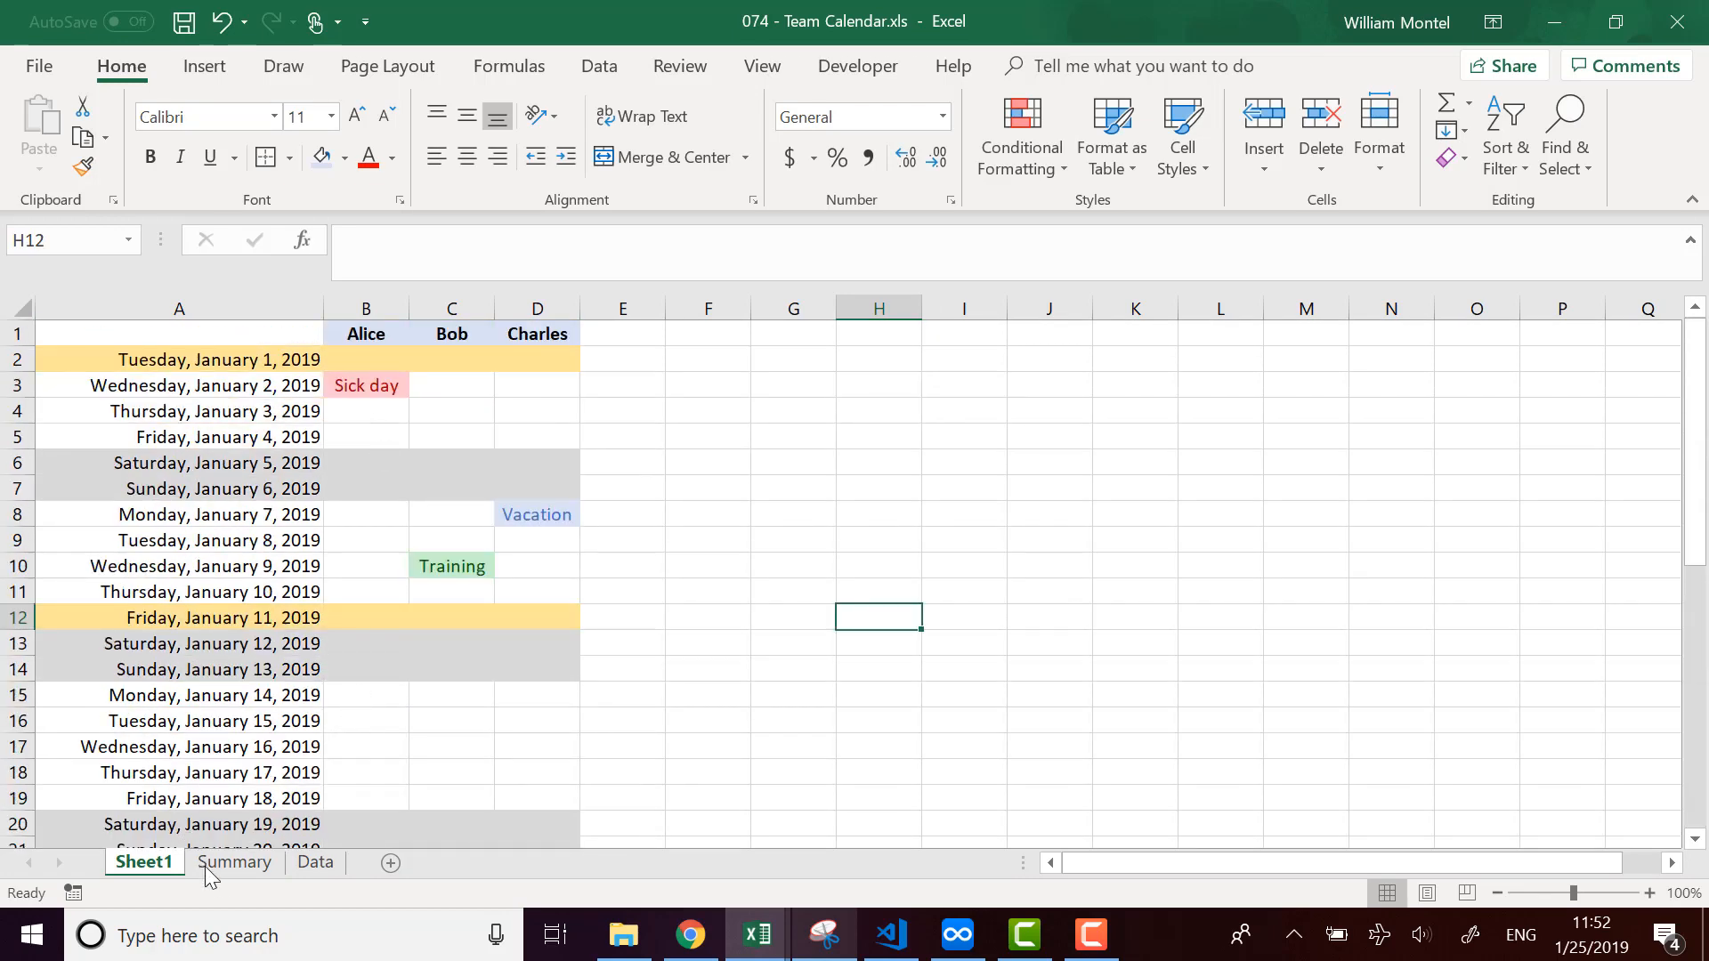
left_click(217, 871)
left_click(240, 390)
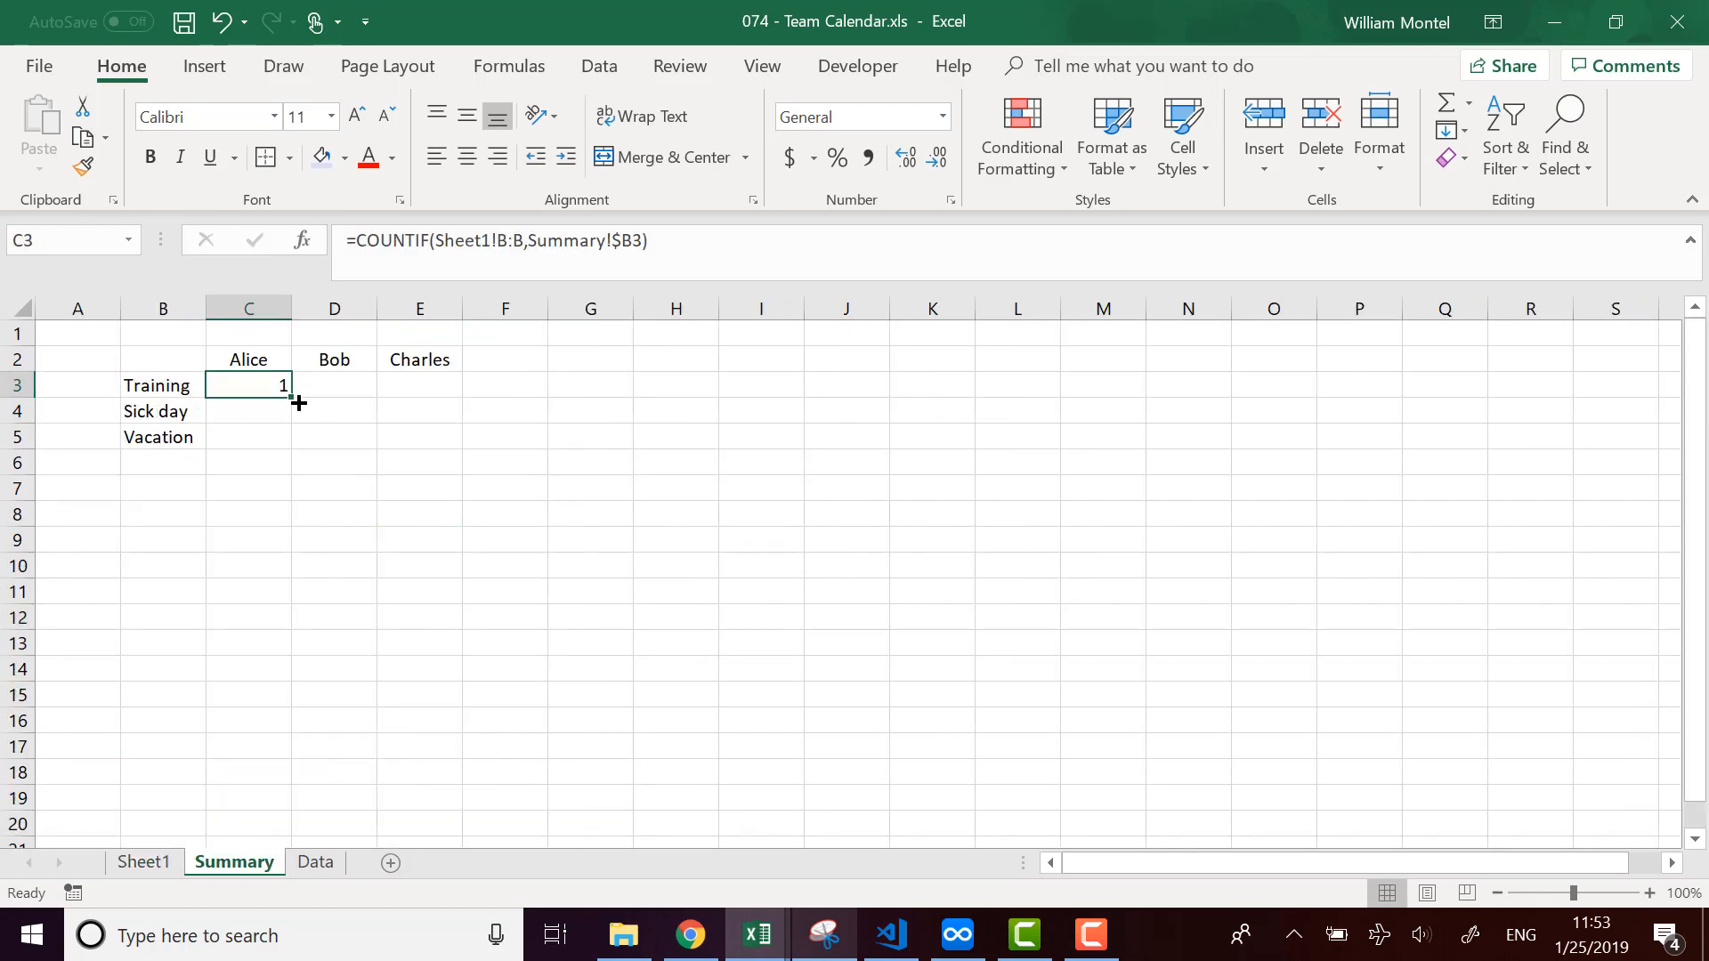
left_click(159, 412)
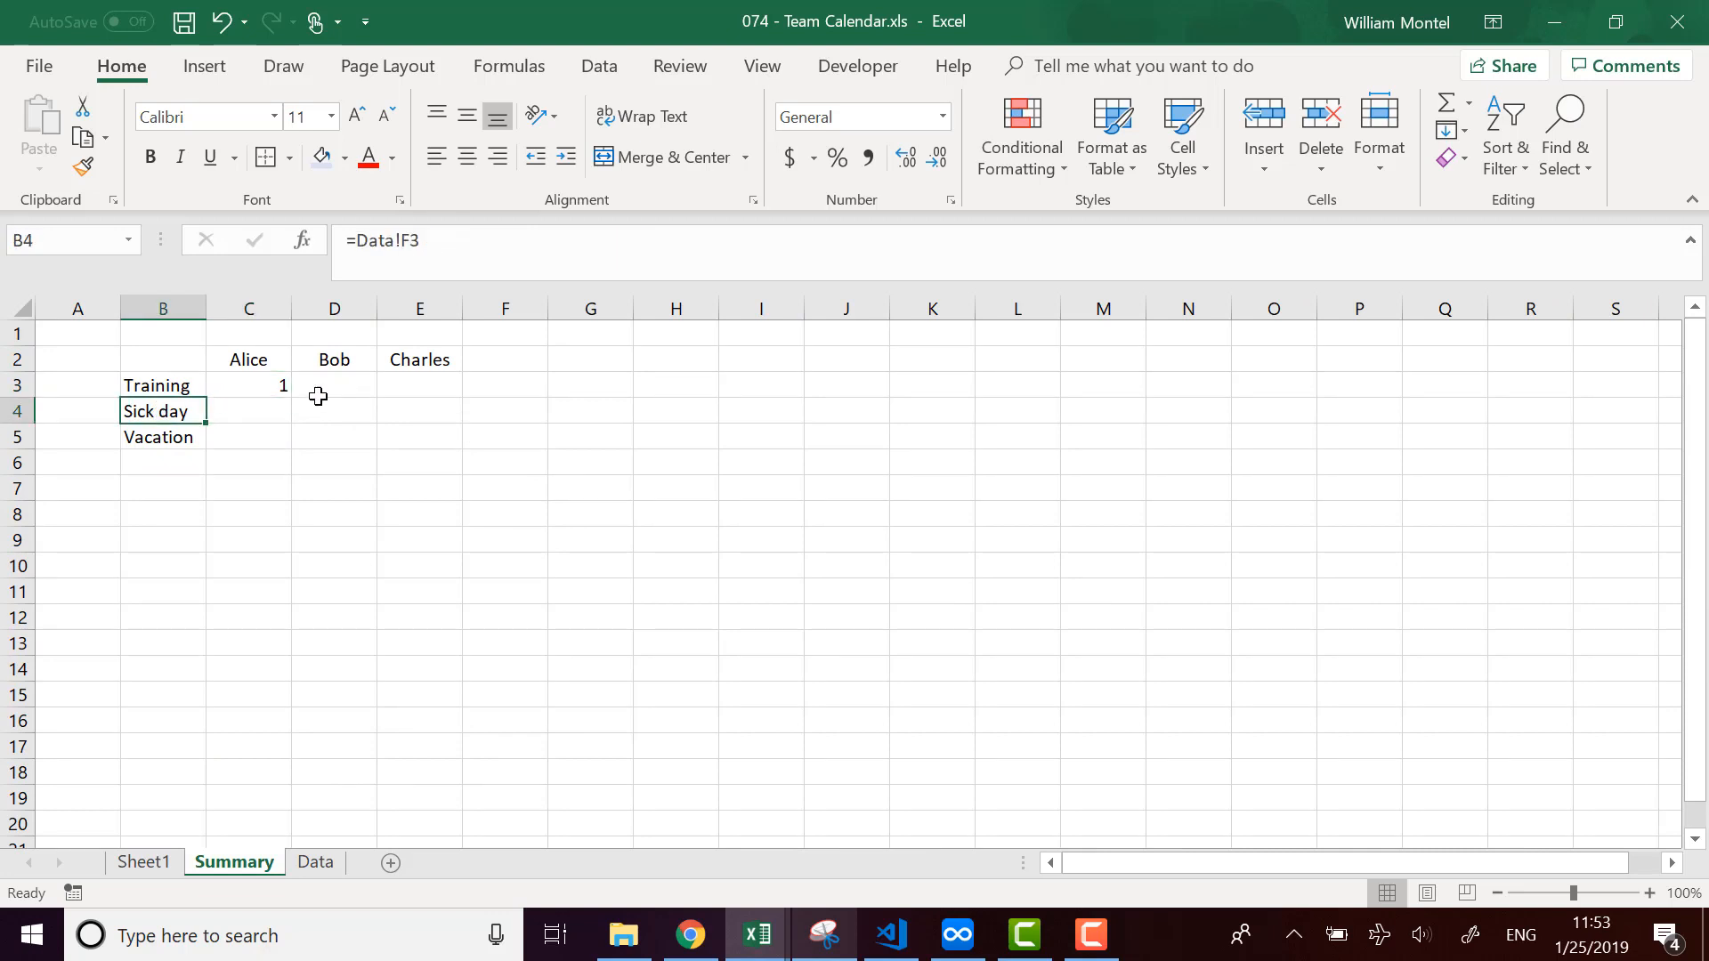
left_click(271, 385)
left_click_drag(292, 398, 436, 442)
left_click(458, 486)
Compare the filled counts for the second and third team members with their absence entries on Sheet1.
left_click(365, 383)
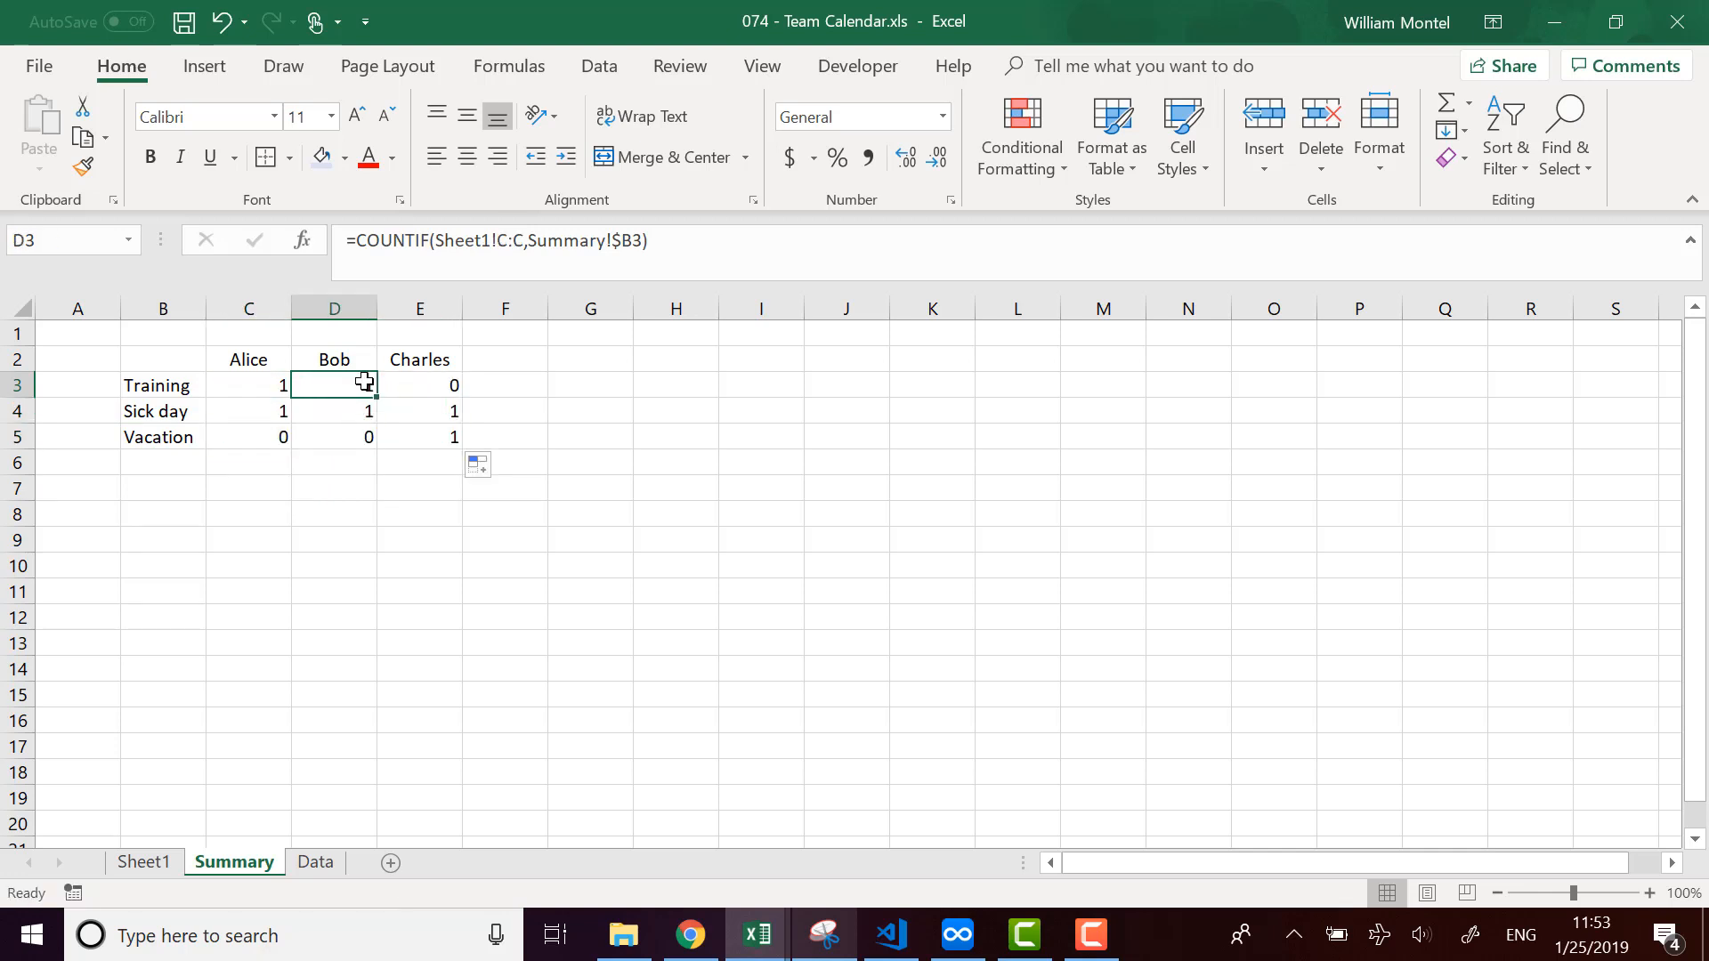
left_click(345, 412)
left_click(143, 862)
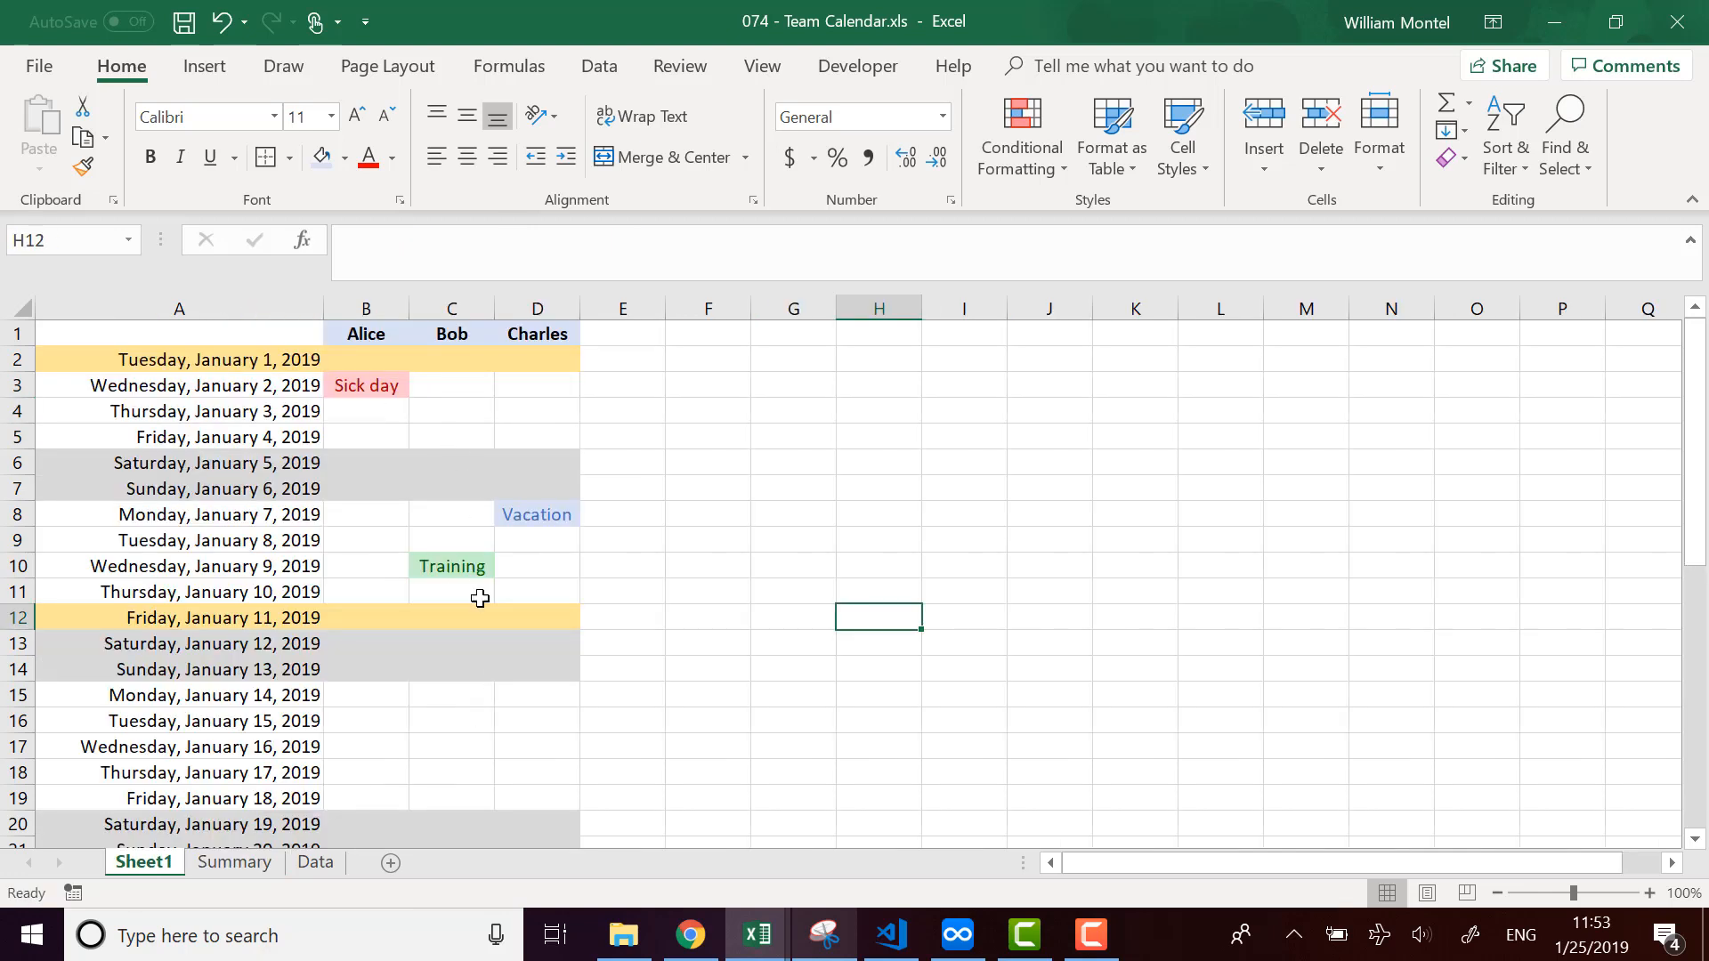
left_click(460, 564)
scroll(454, 626, "down", 9)
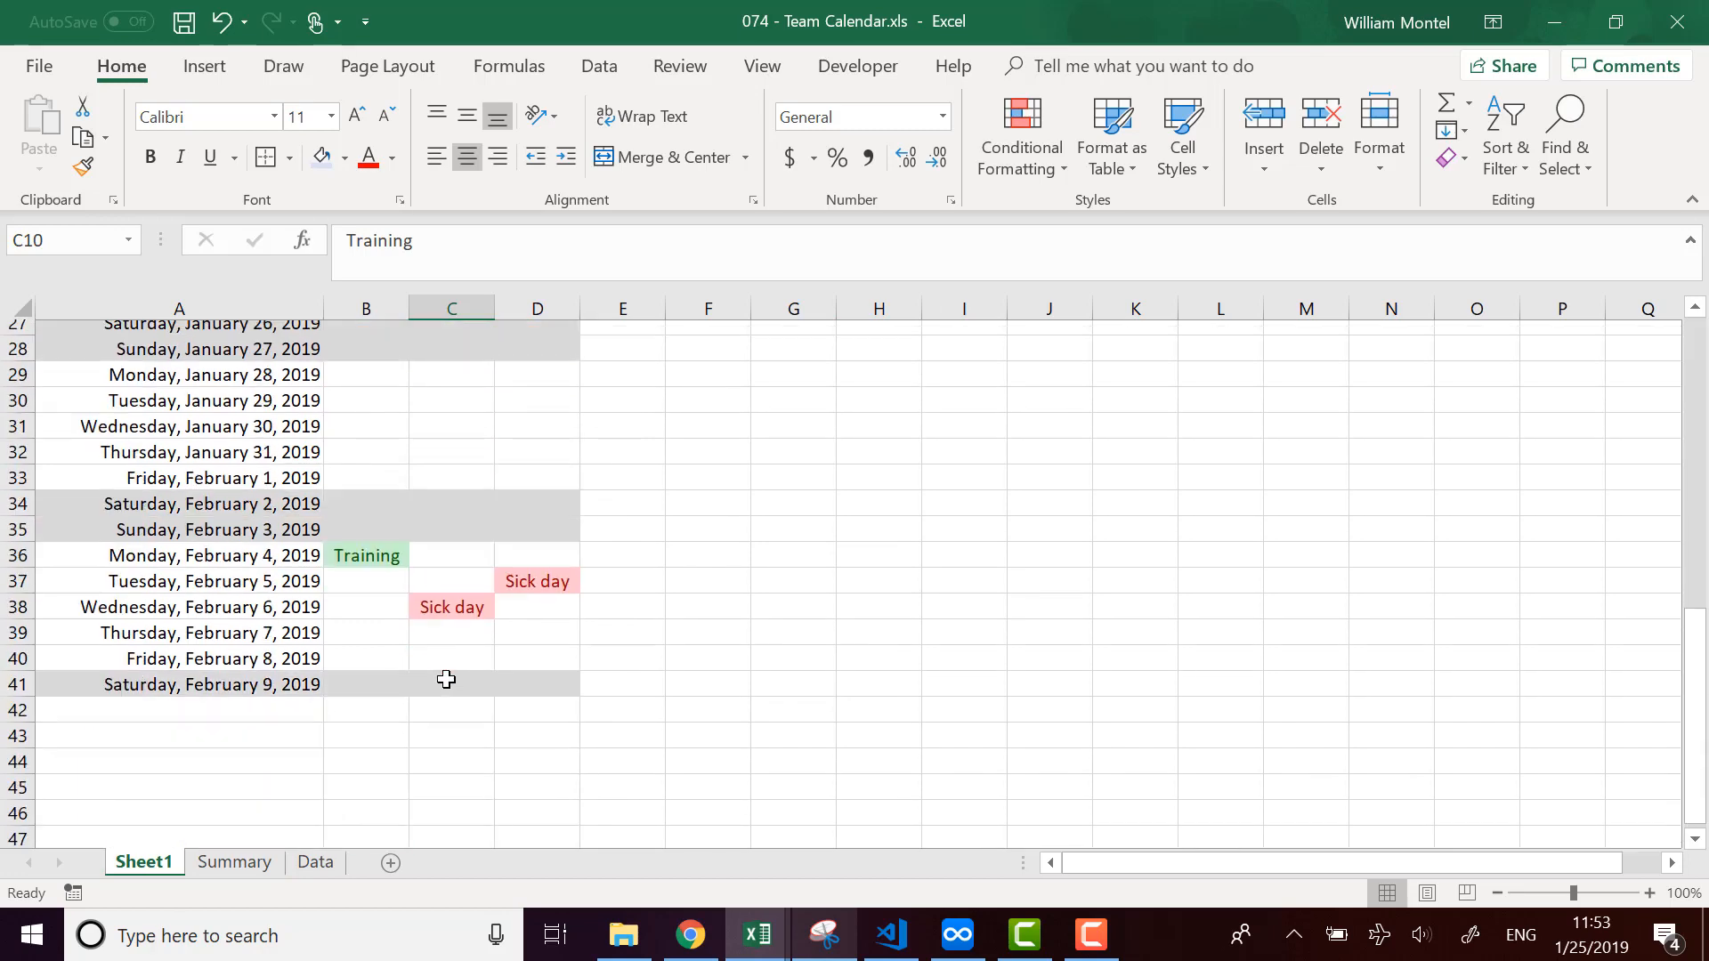
scroll(519, 599, "up", 9)
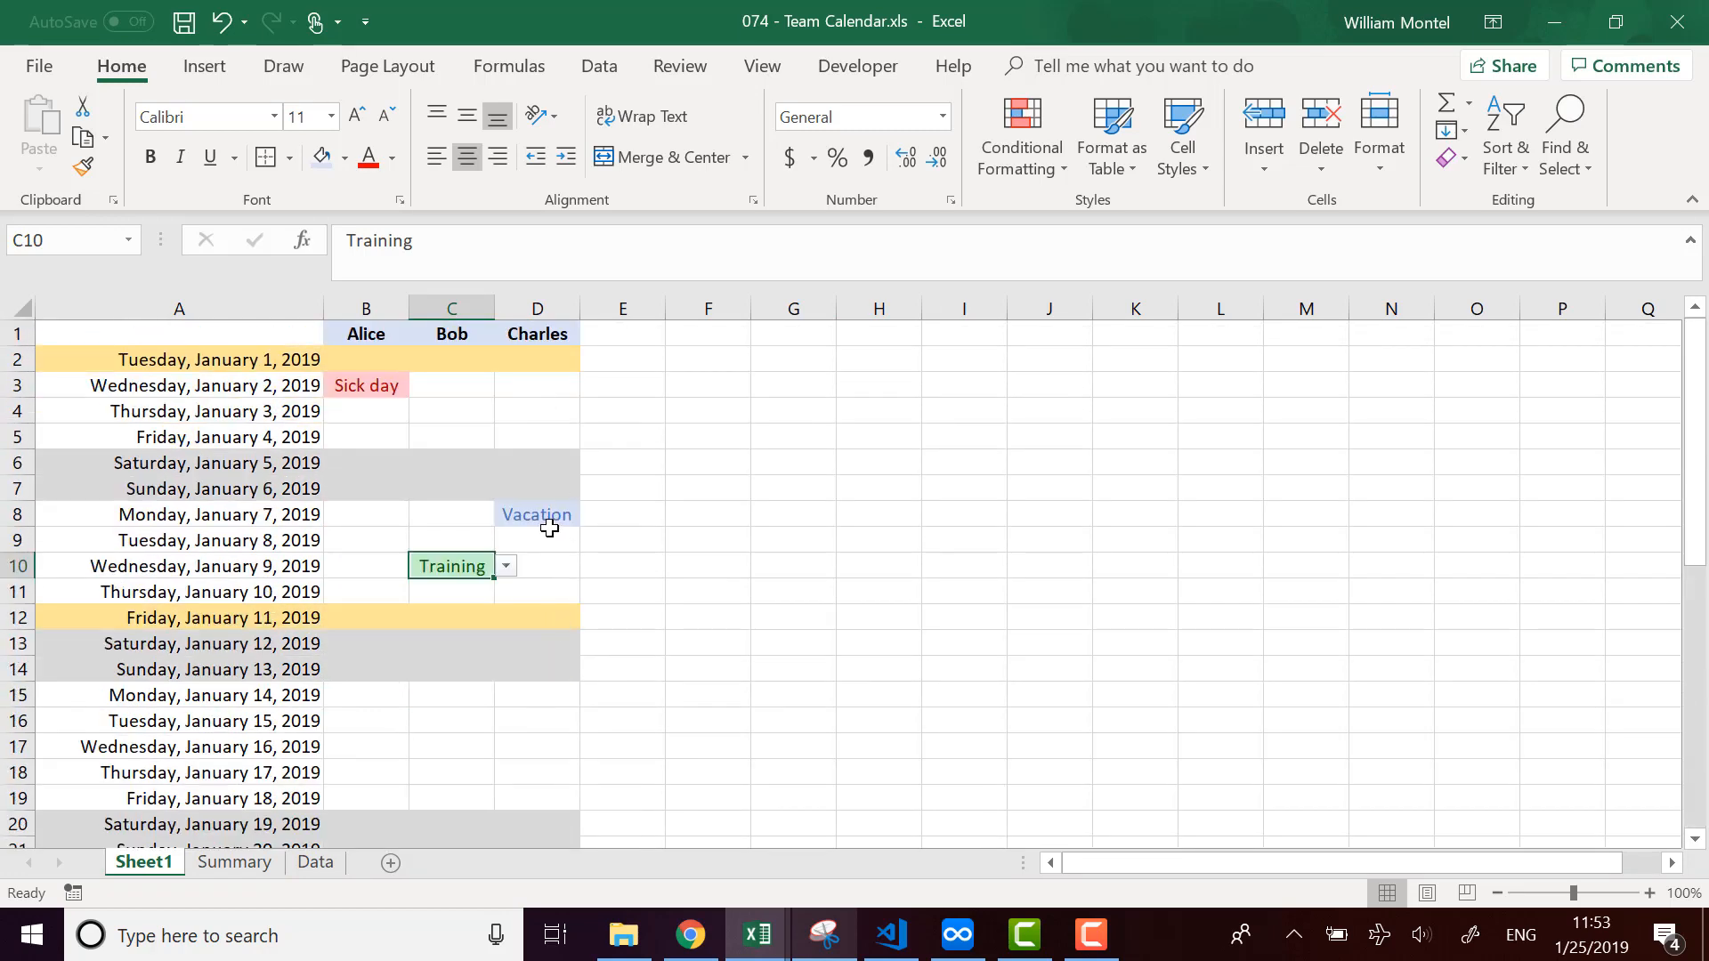
scroll(527, 638, "down", 7)
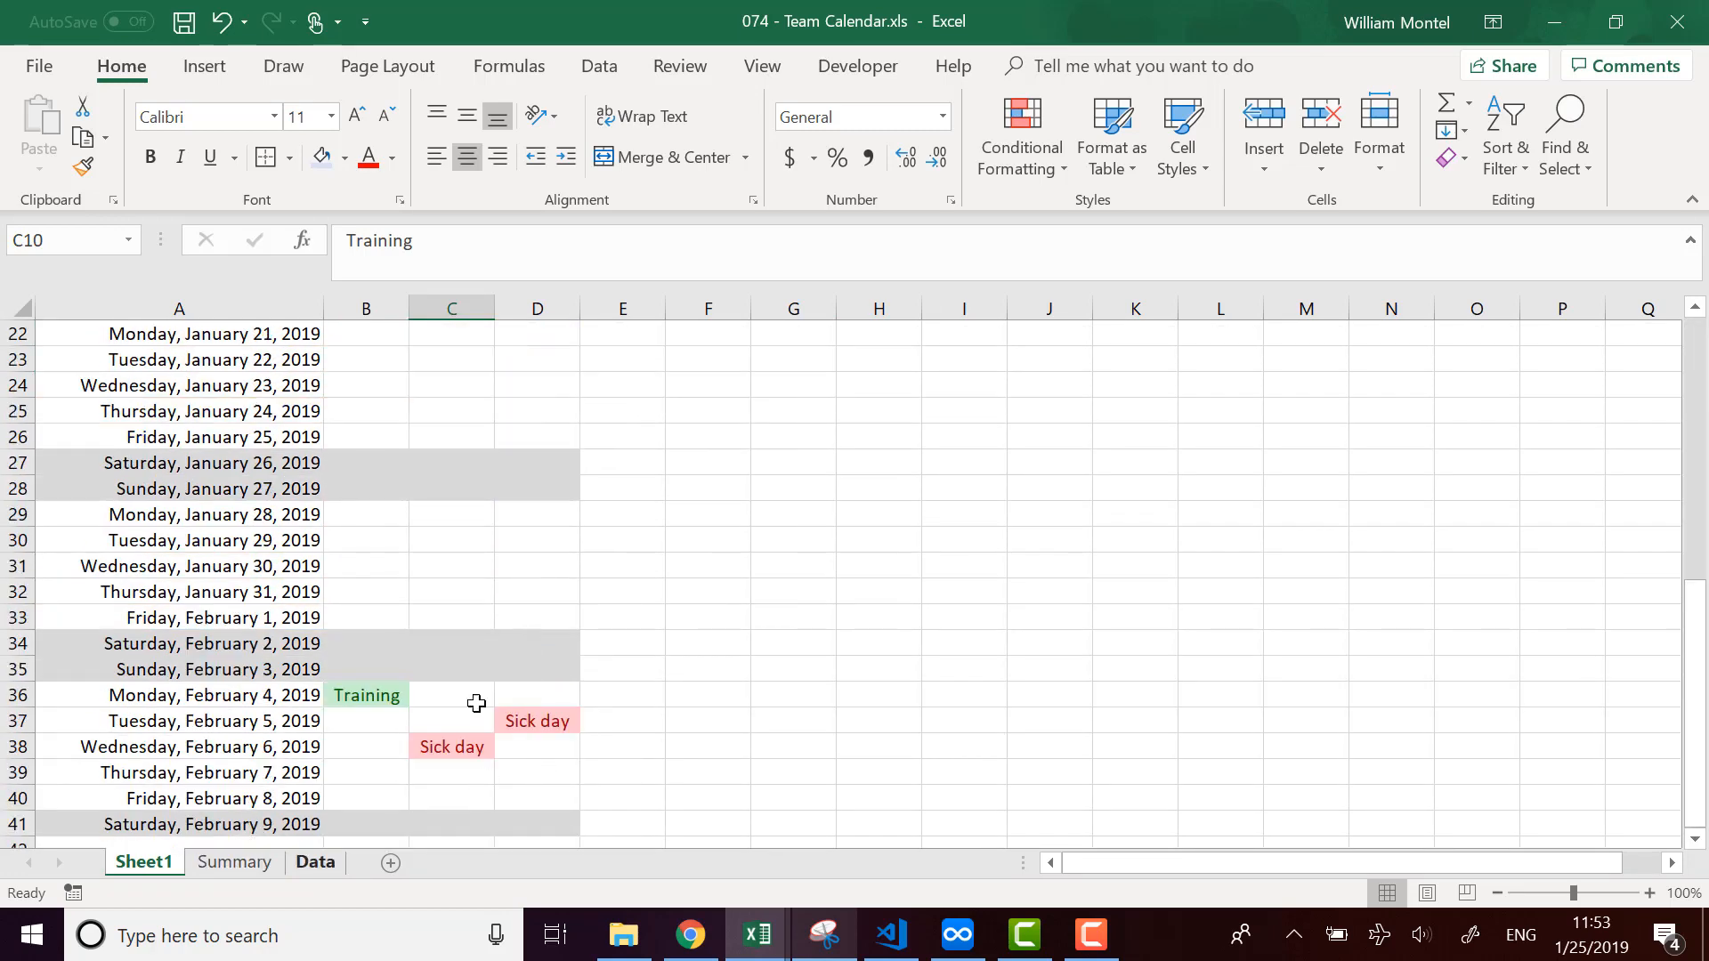
scroll(472, 702, "up", 7)
left_click(231, 863)
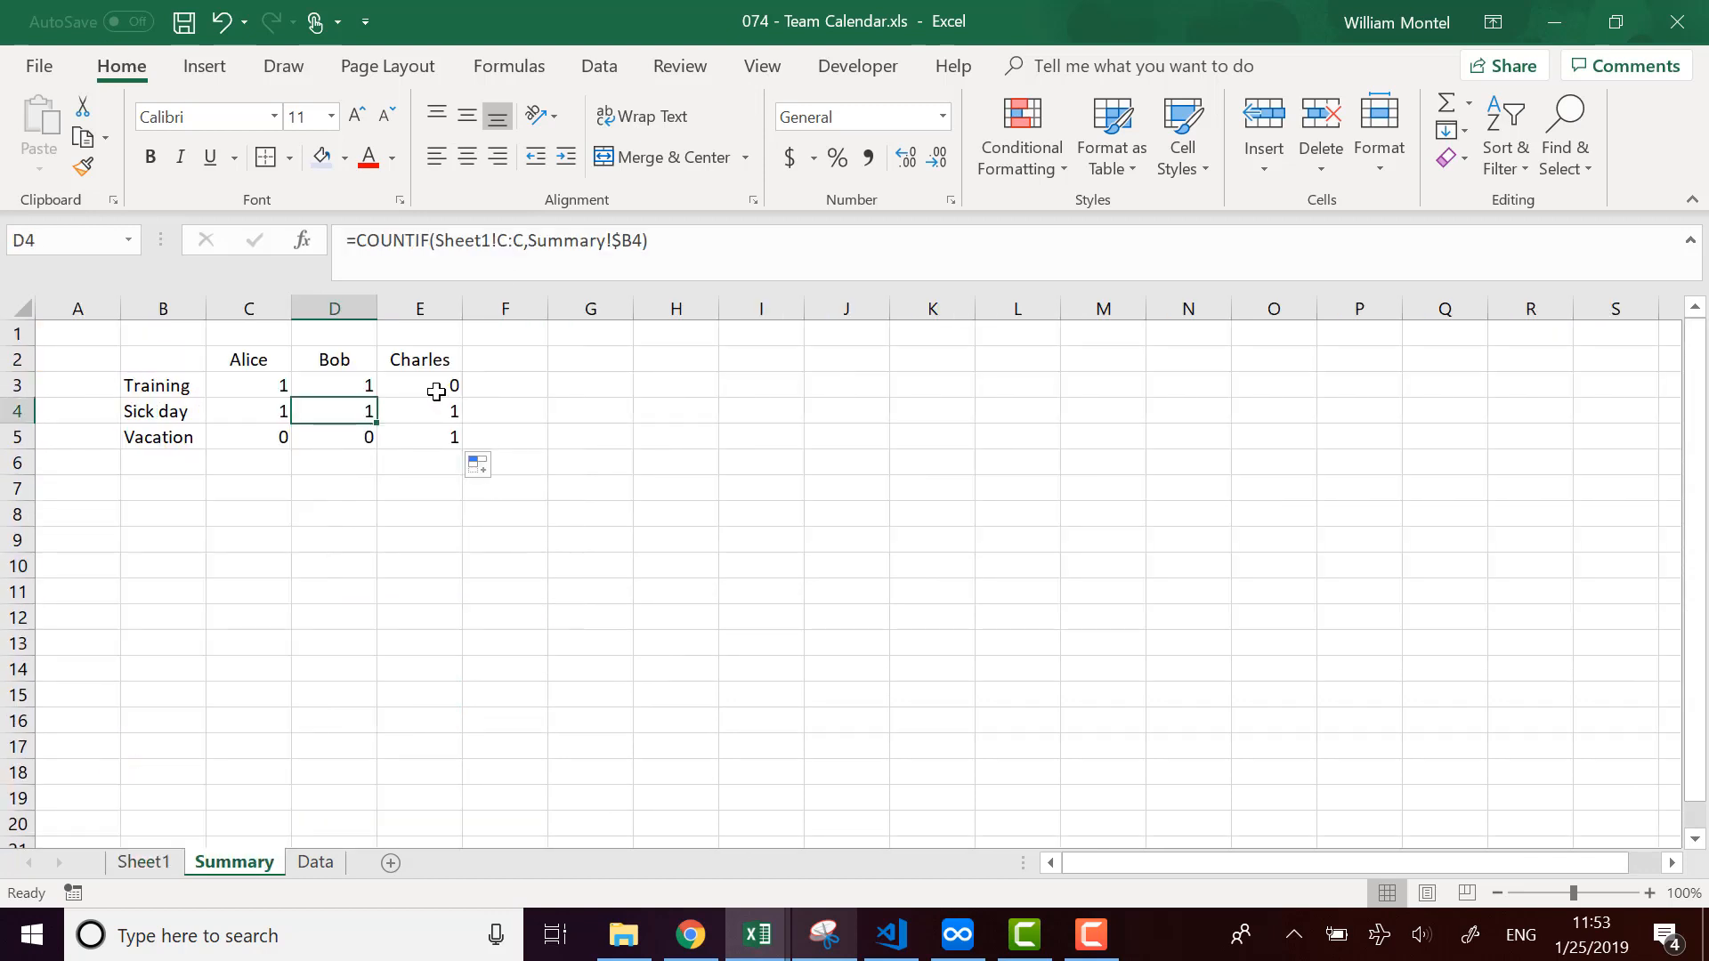
left_click(404, 541)
left_click(284, 466)
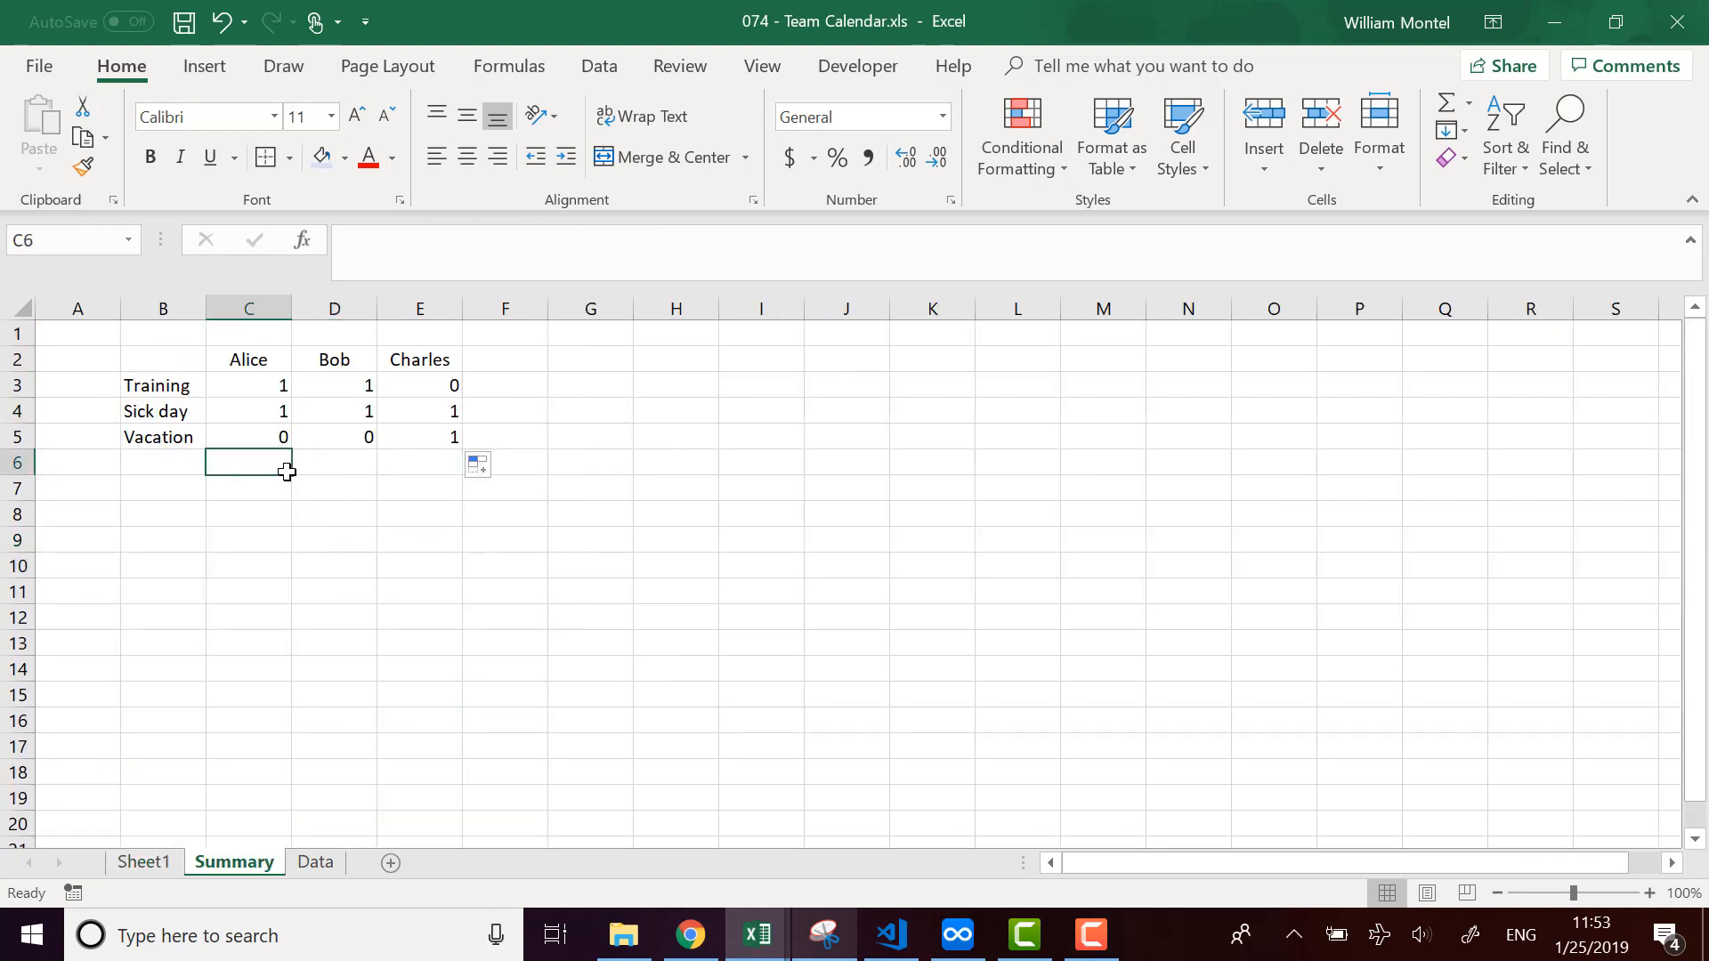
left_click(507, 385)
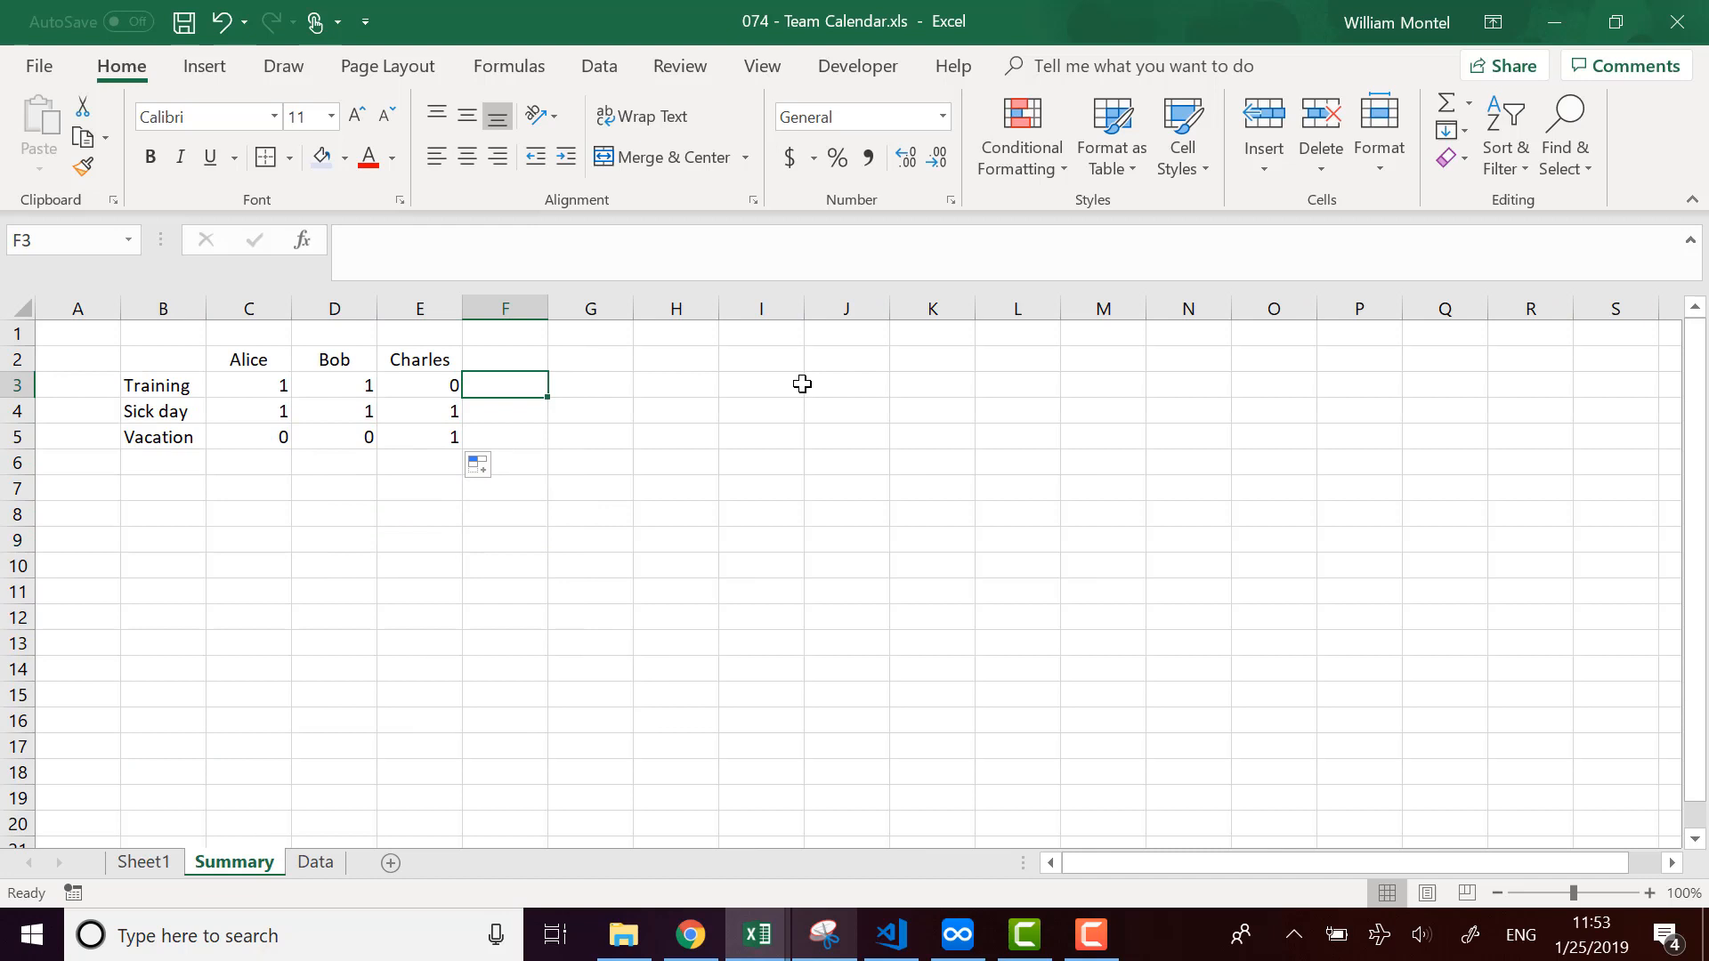
left_click(269, 462)
left_click(405, 519)
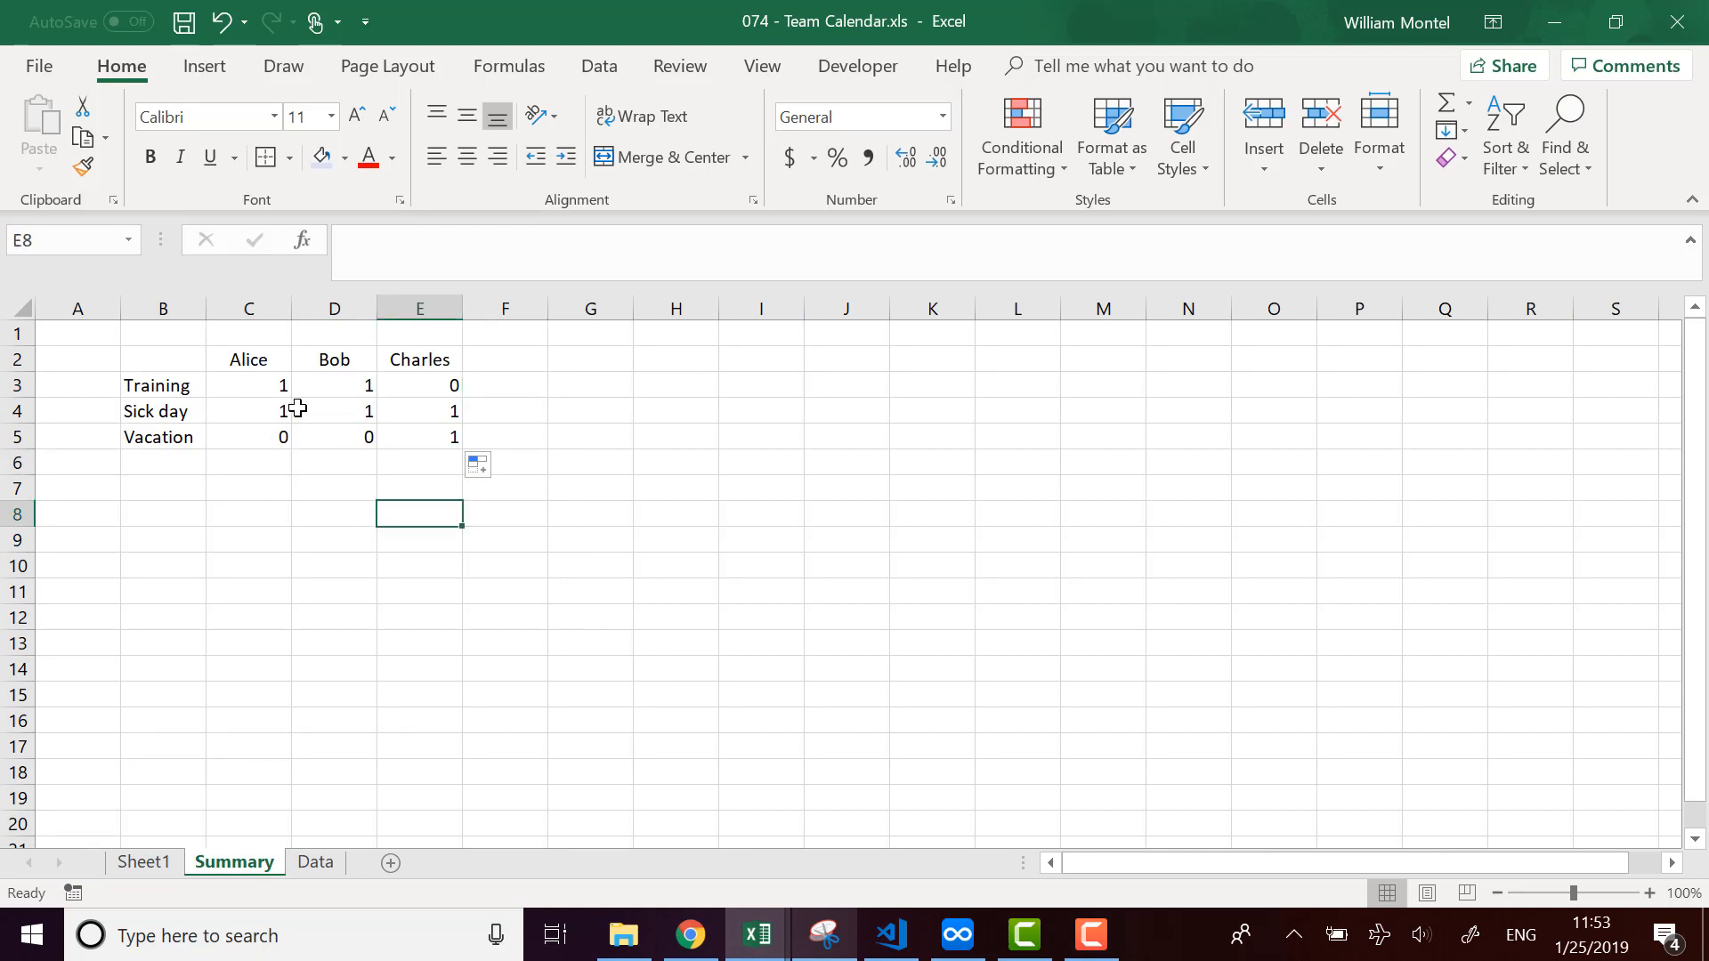
Center the absence counts horizontally in C3:E5 of the Summary sheet.
left_click_drag(236, 383, 455, 443)
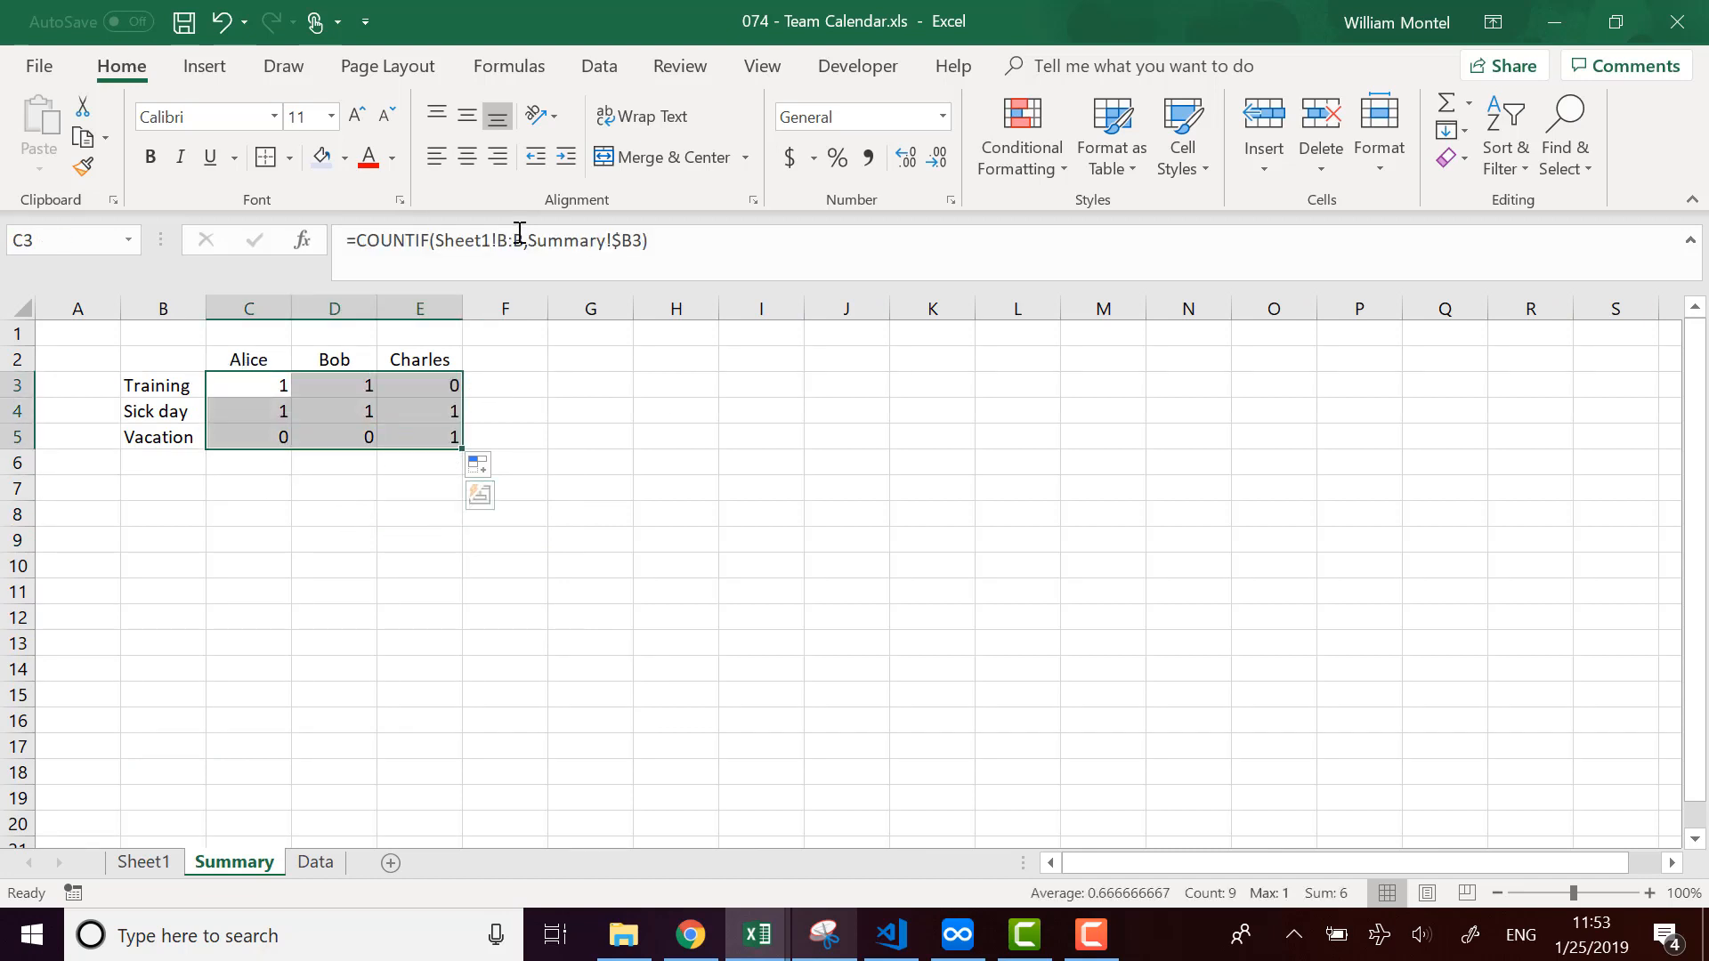
left_click(472, 157)
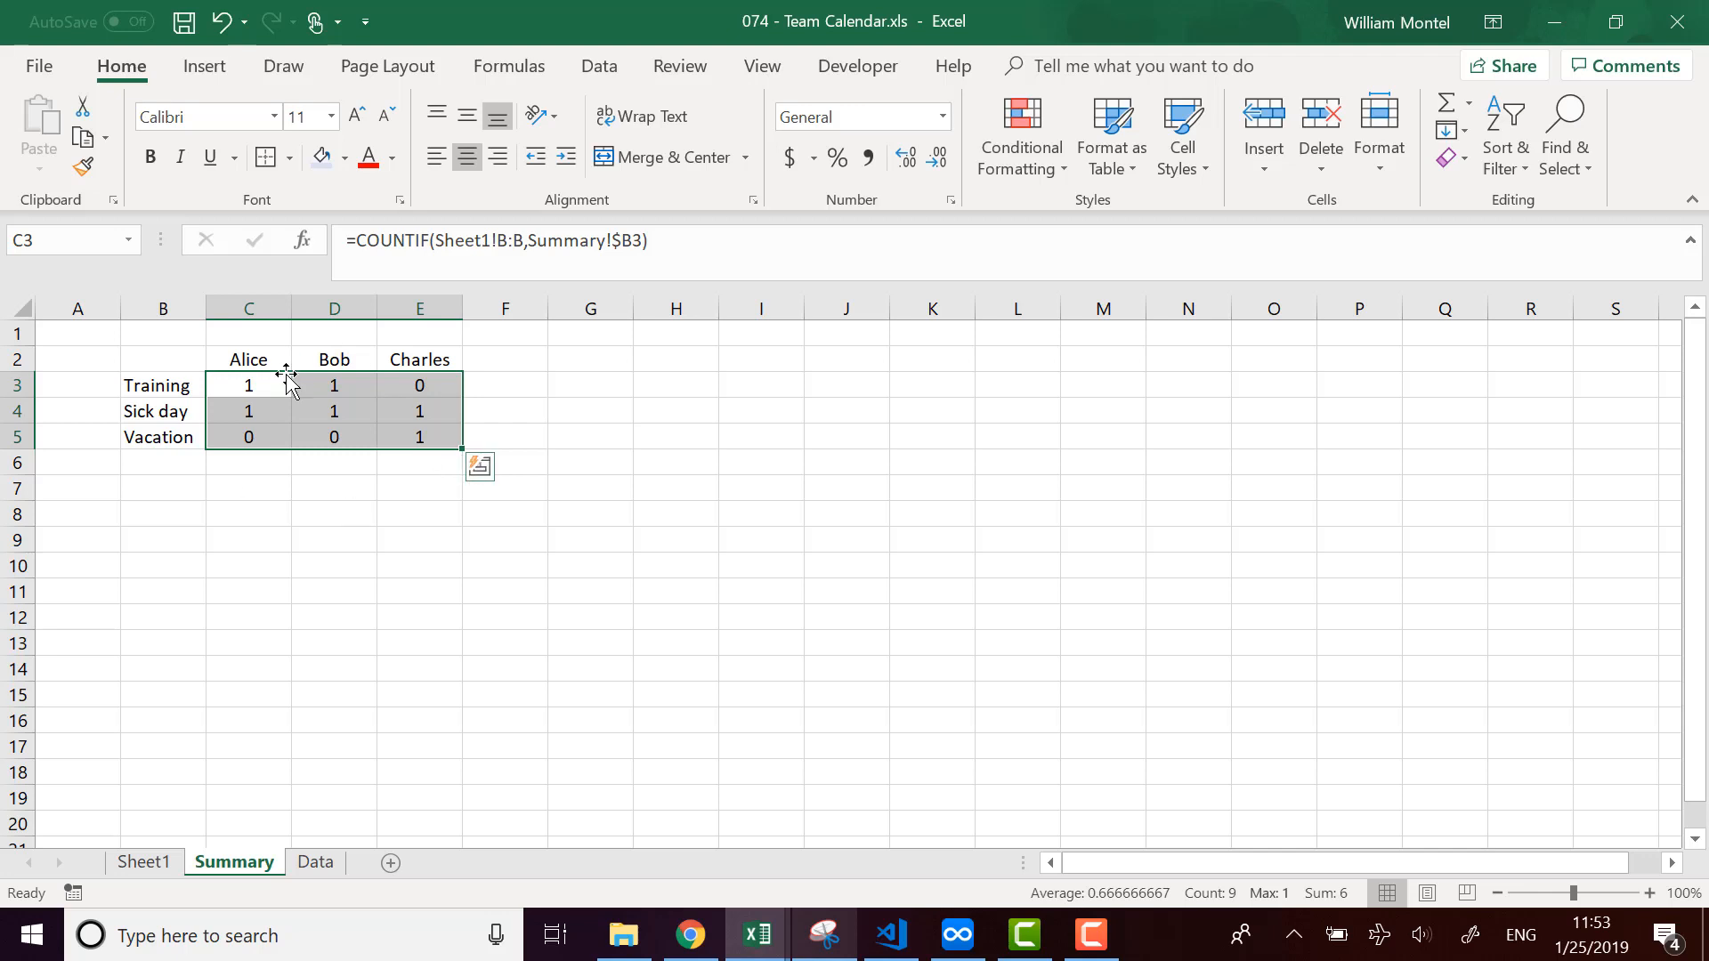
left_click(477, 589)
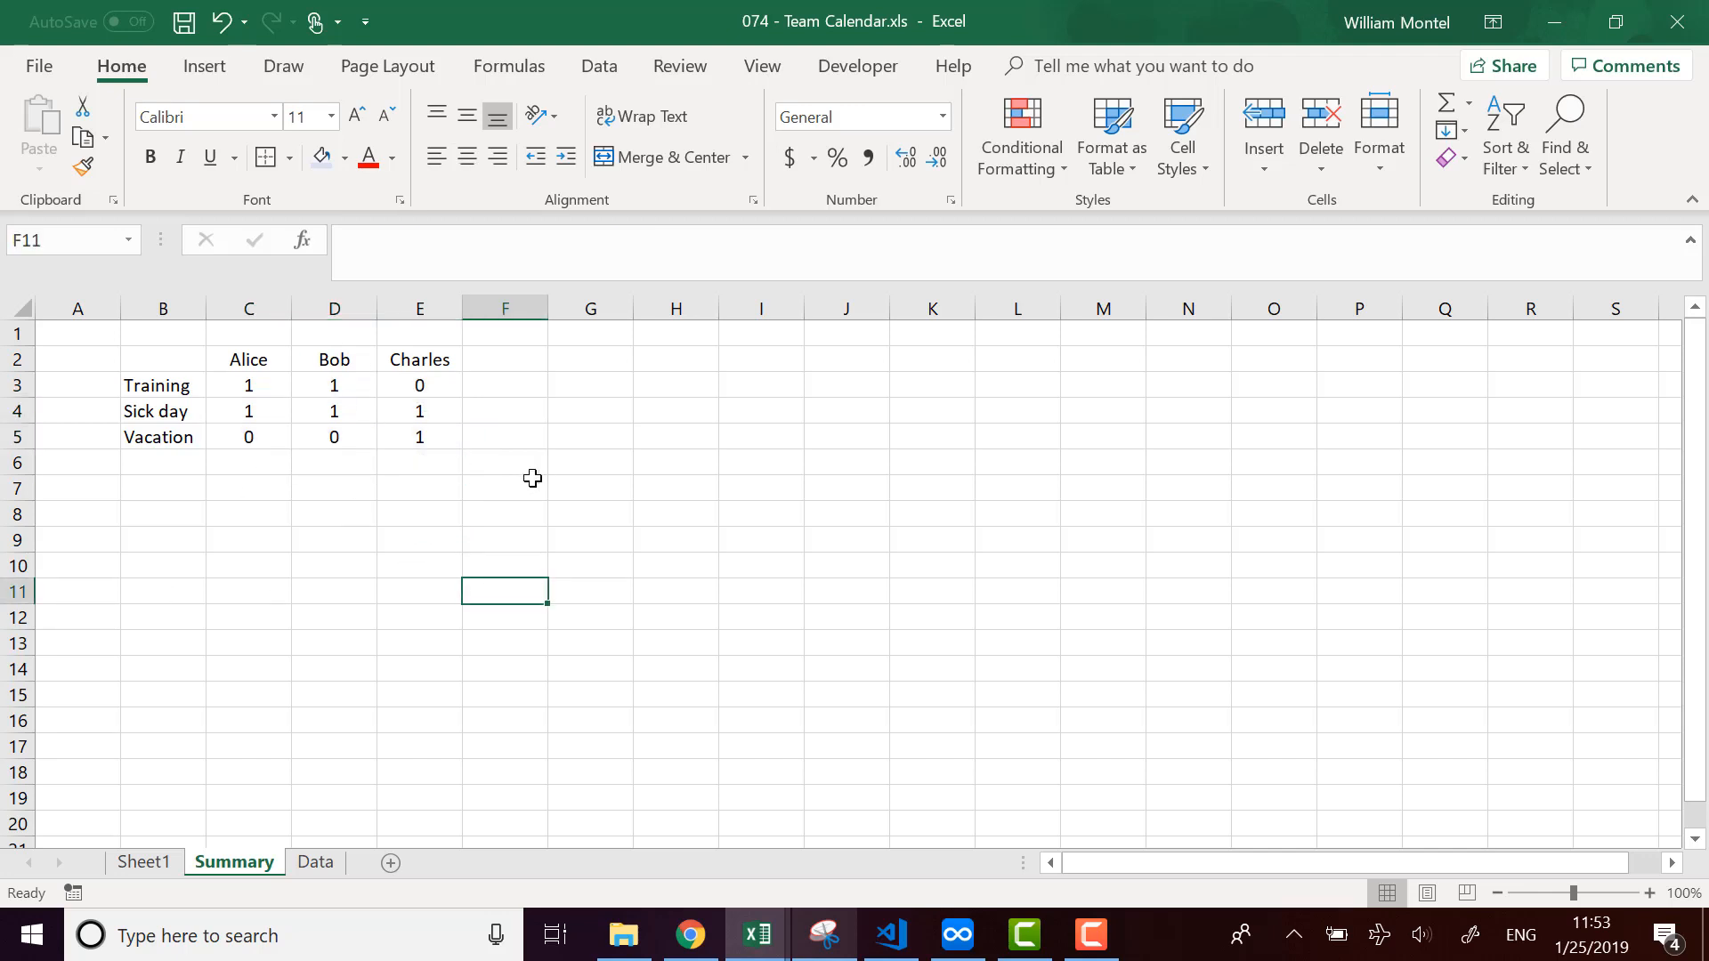
left_click(157, 385)
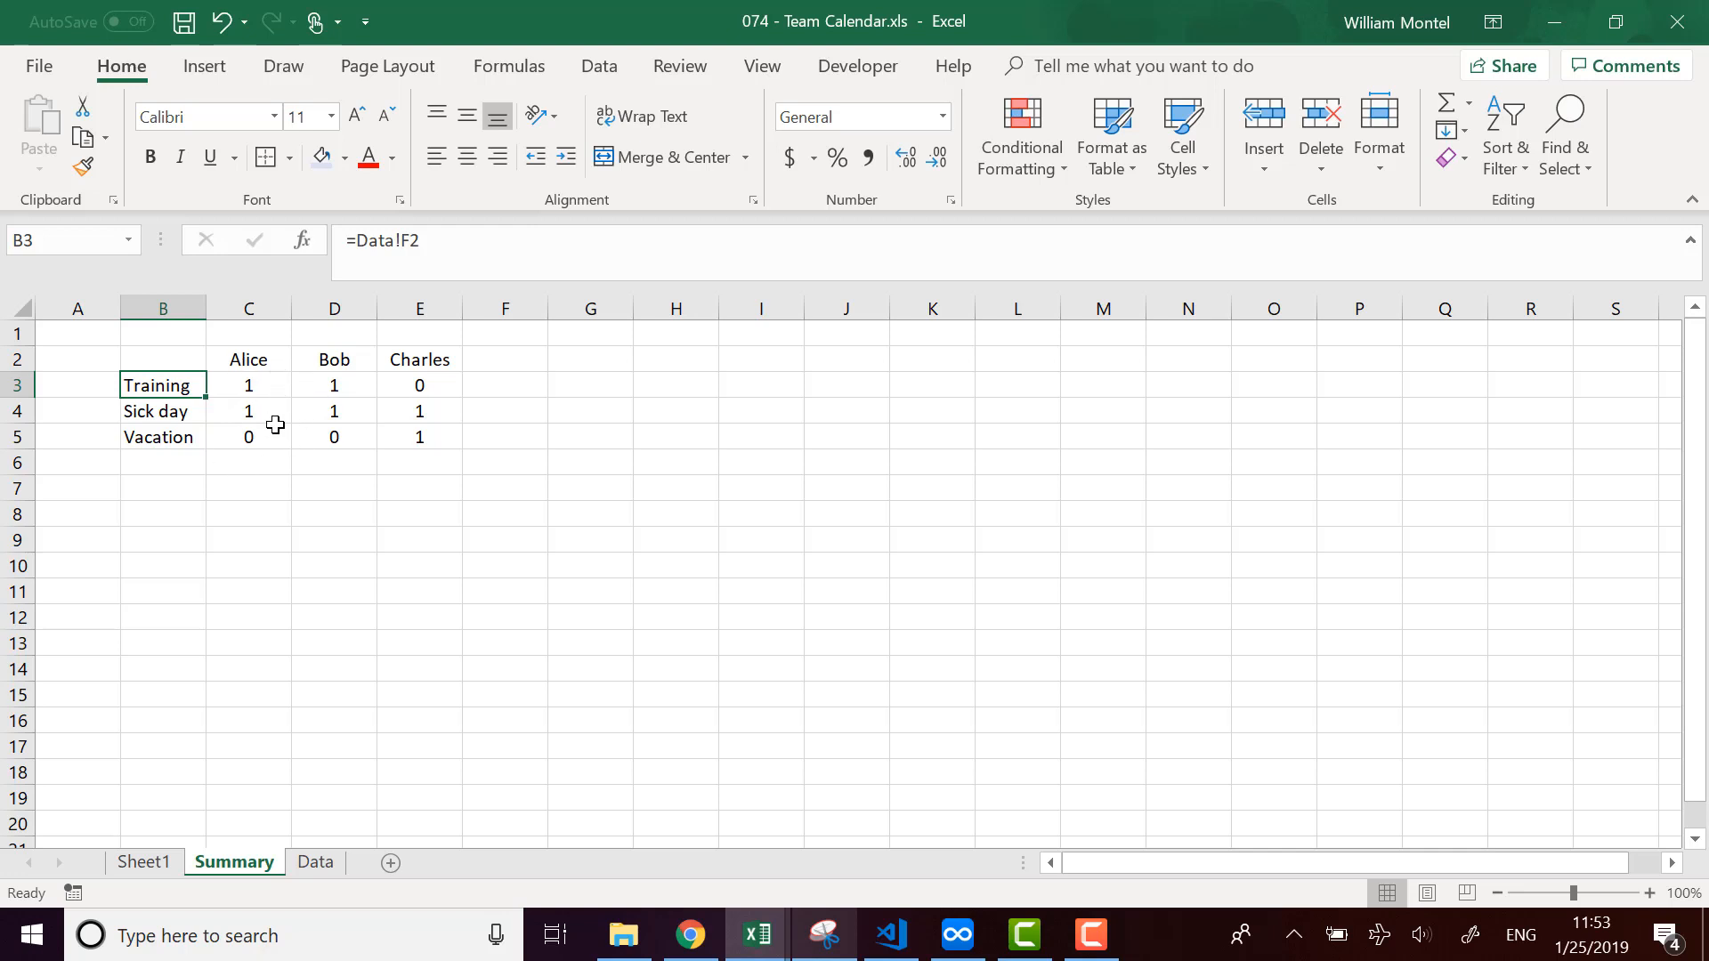
left_click_drag(168, 413, 434, 411)
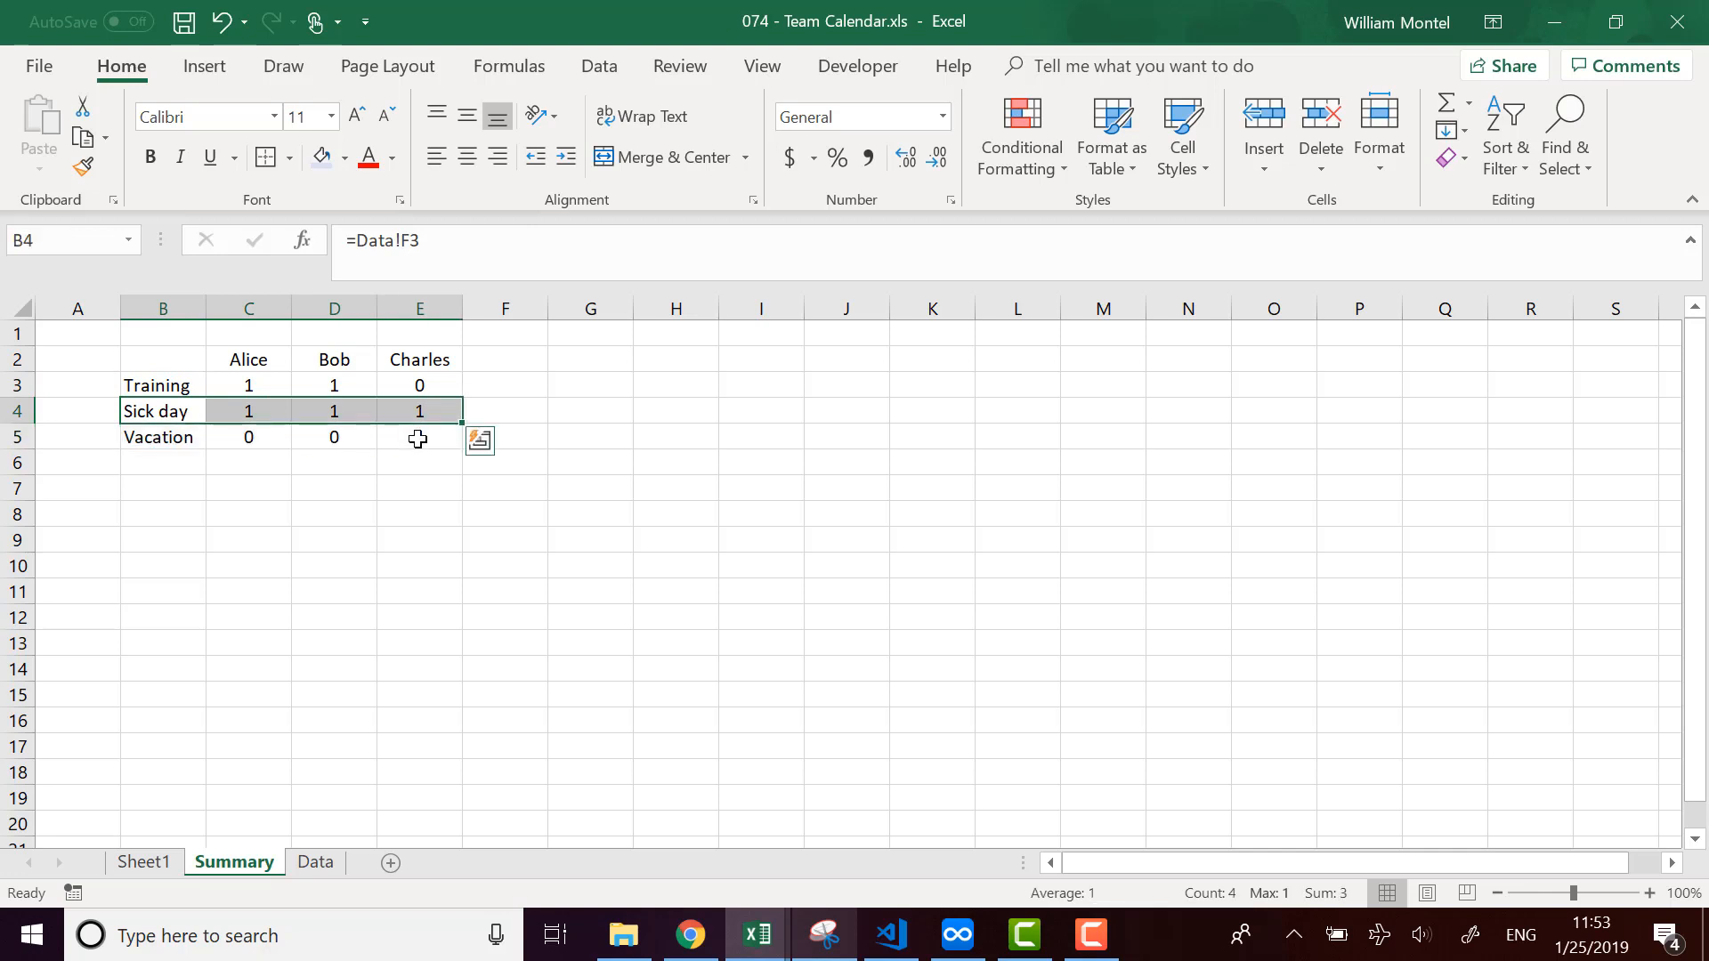
left_click(419, 438)
left_click_drag(133, 437, 435, 442)
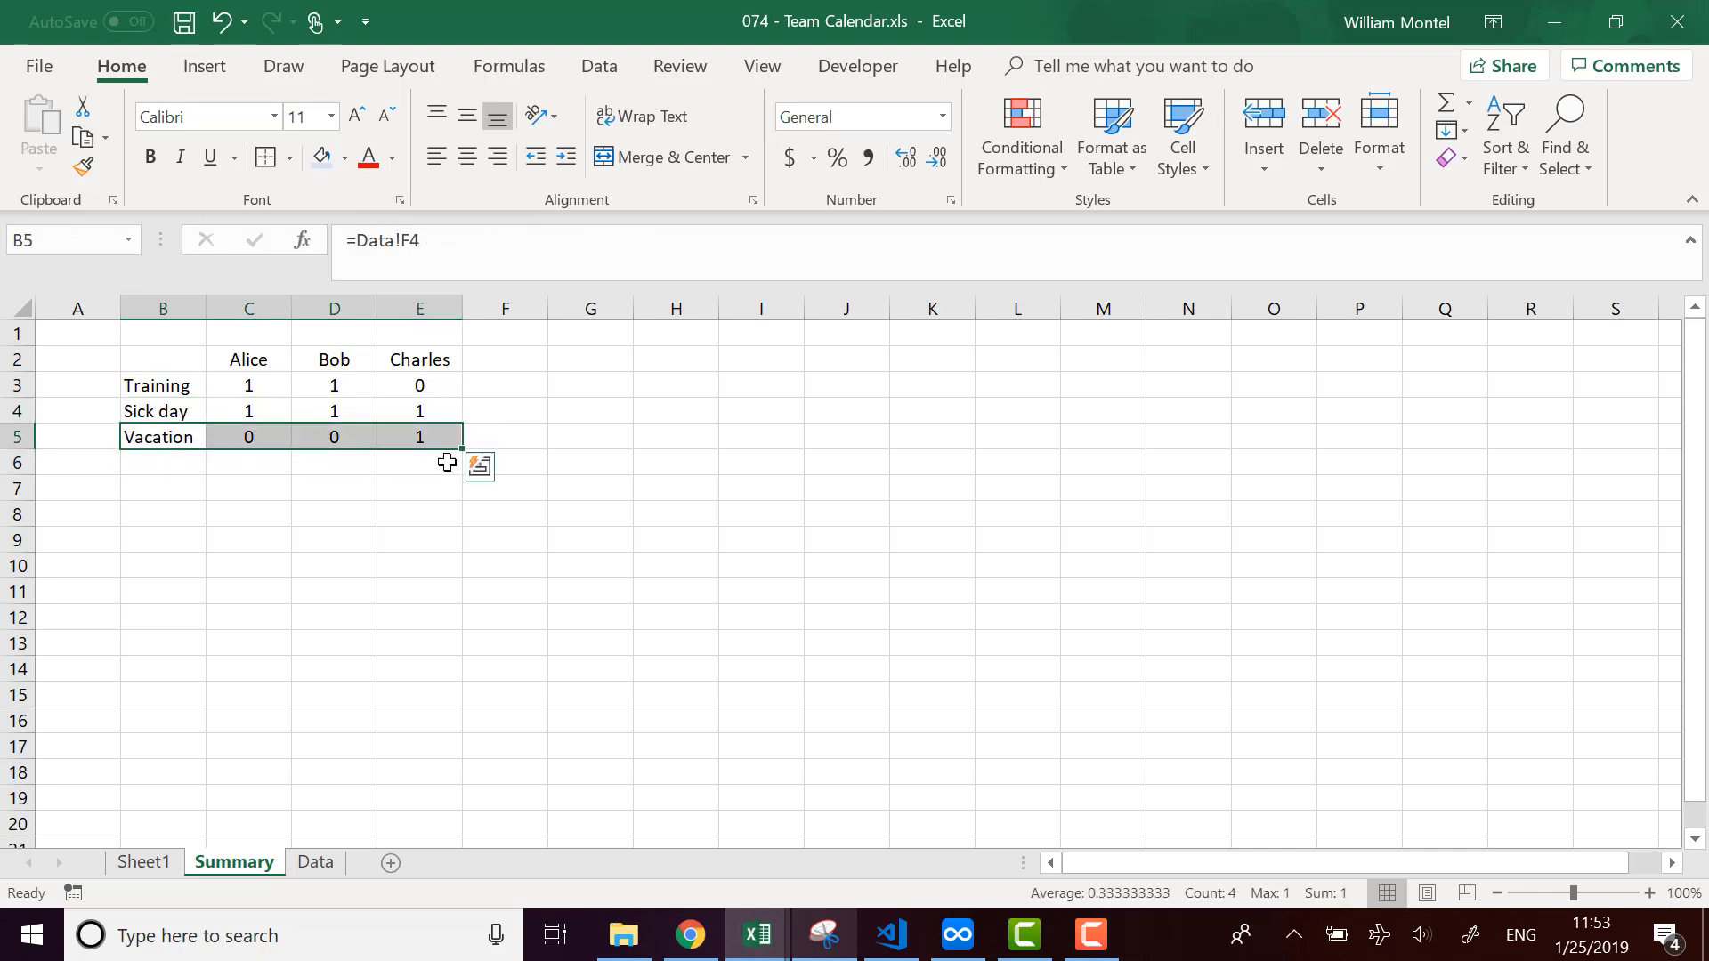
left_click(449, 561)
Add outside borders around the counts in C3:E5, the team member names in C2:E2 and the absence reasons in B3:B5.
left_click_drag(256, 386, 428, 440)
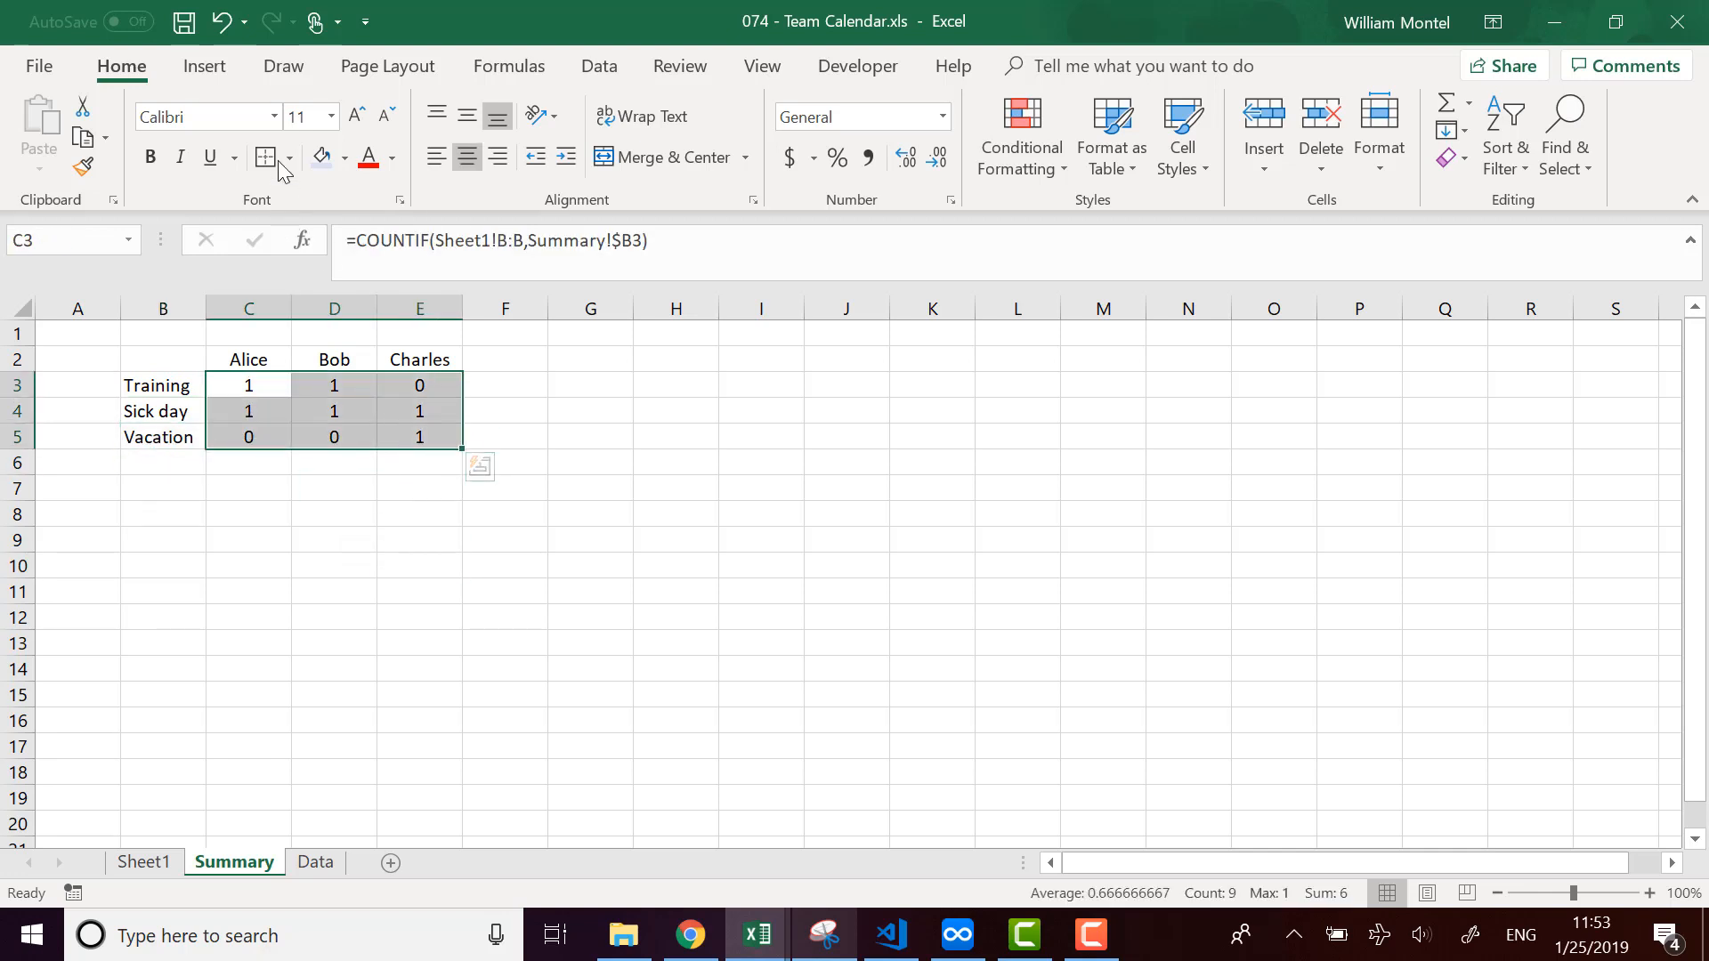
left_click(276, 358)
left_click_drag(249, 359, 427, 358)
left_click_drag(135, 385, 142, 437)
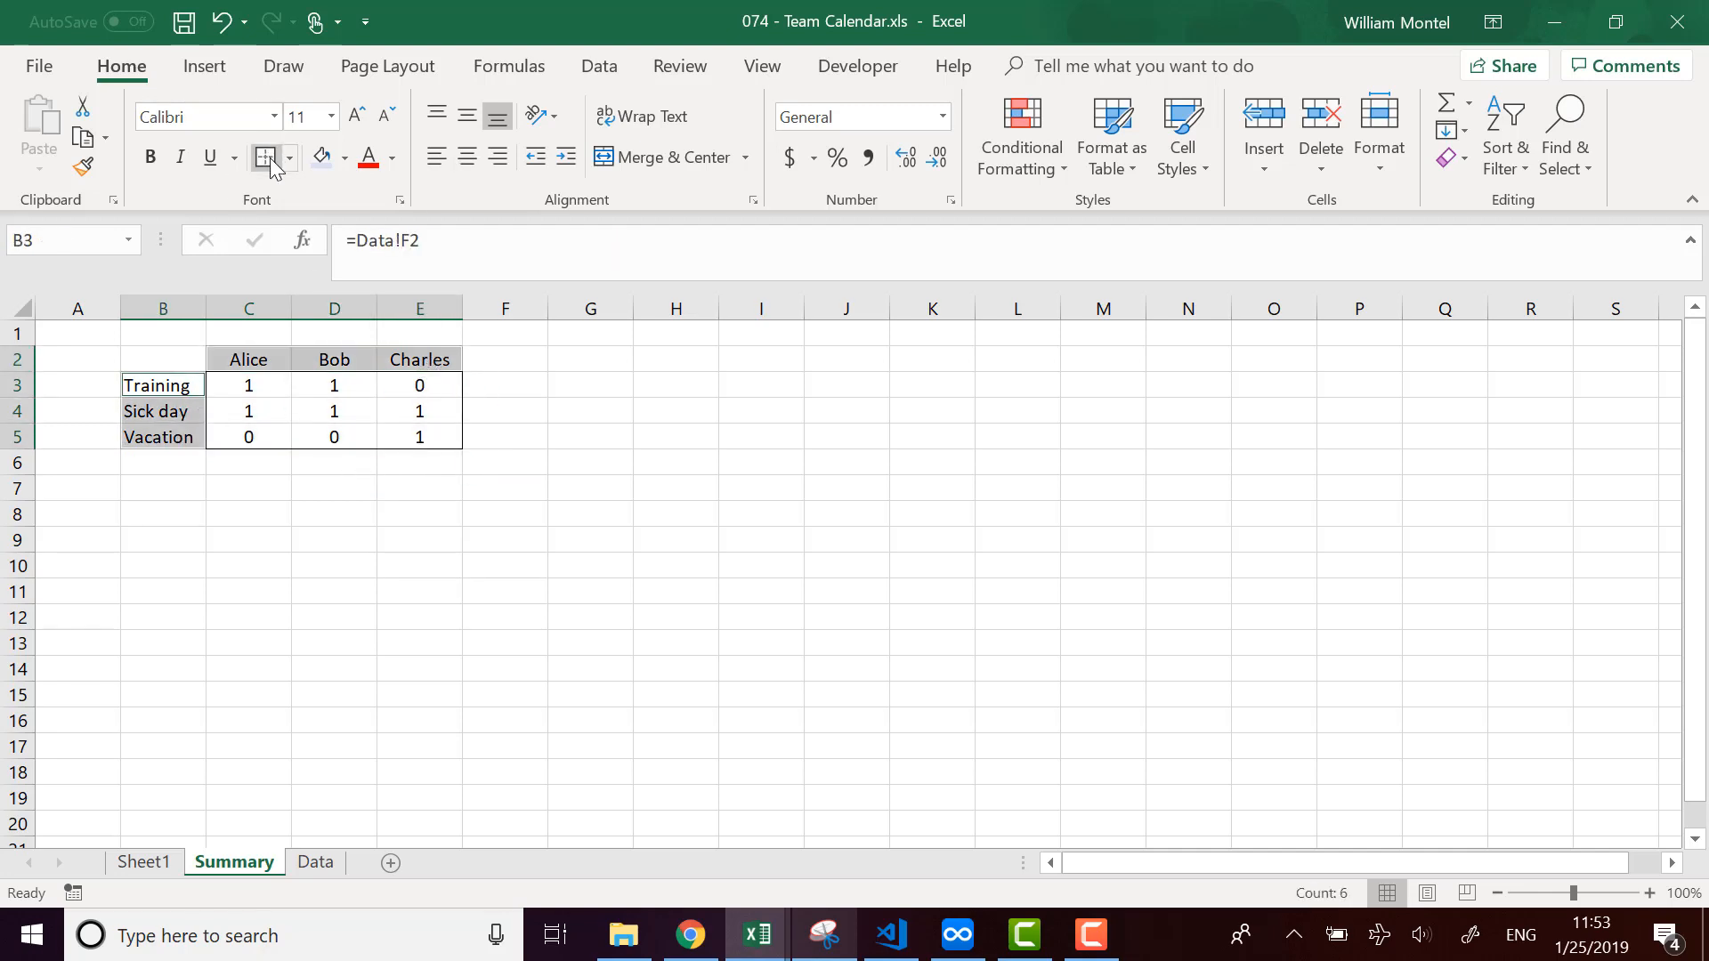
Fill the team member names in C2:E2 and the absence reasons in B3:B5 with light blue.
left_click_drag(283, 362, 427, 359)
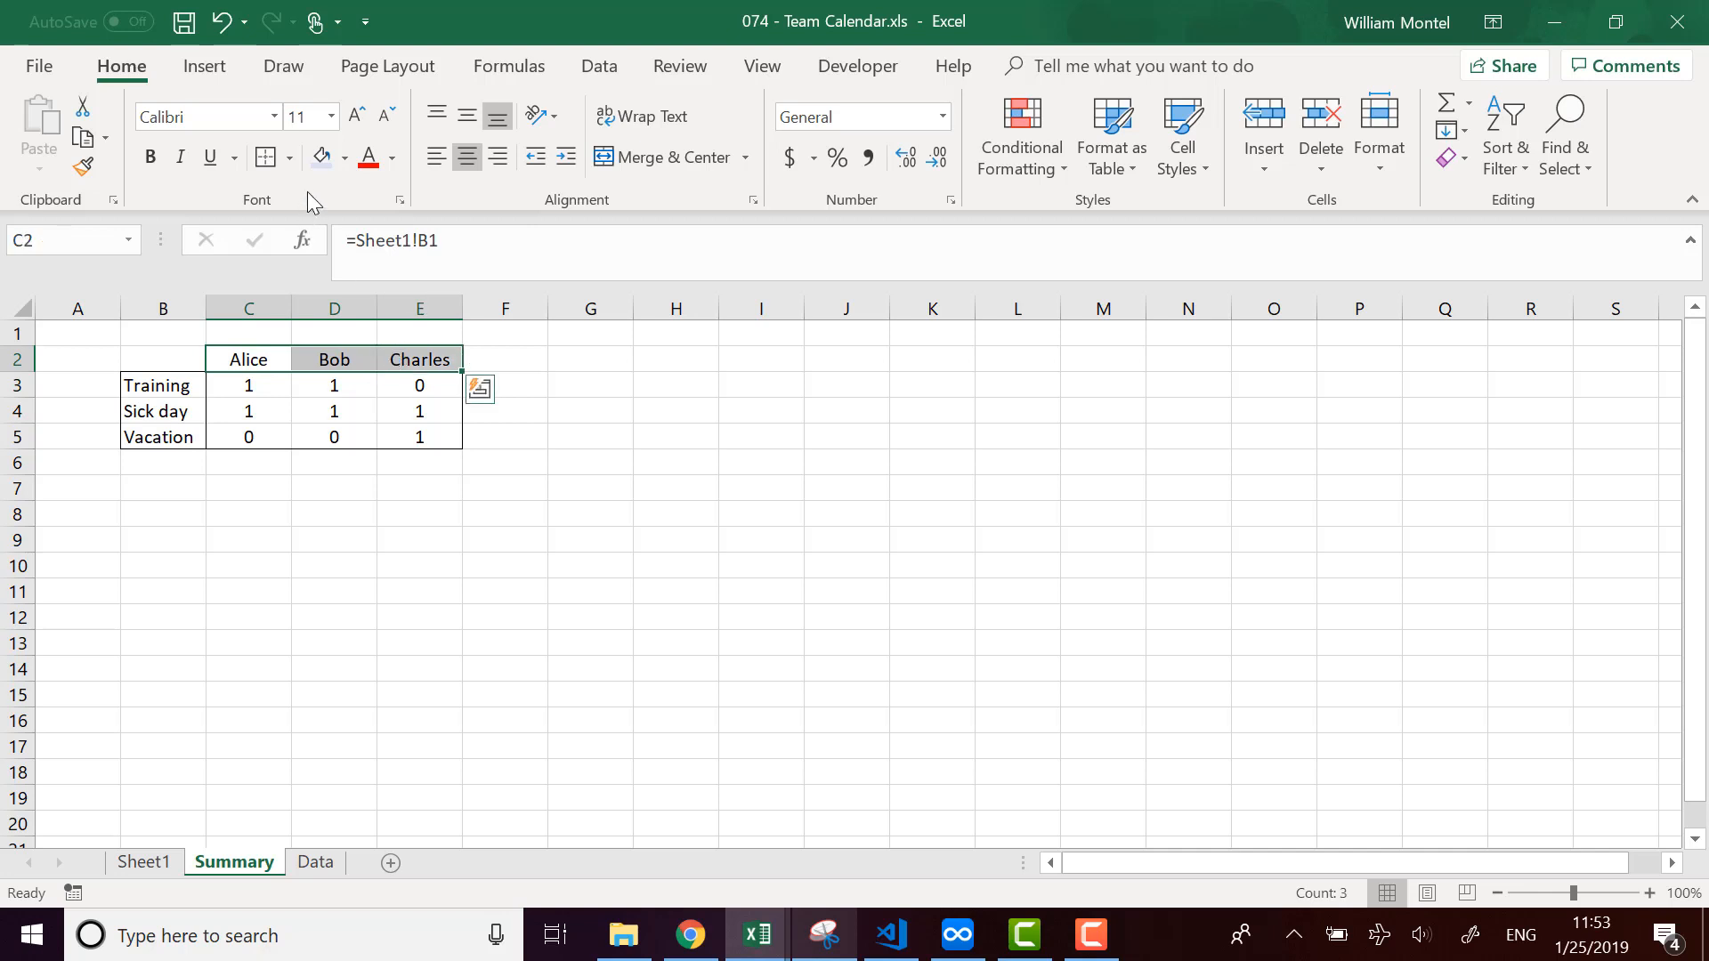
left_click(322, 157)
left_click_drag(182, 385, 165, 437)
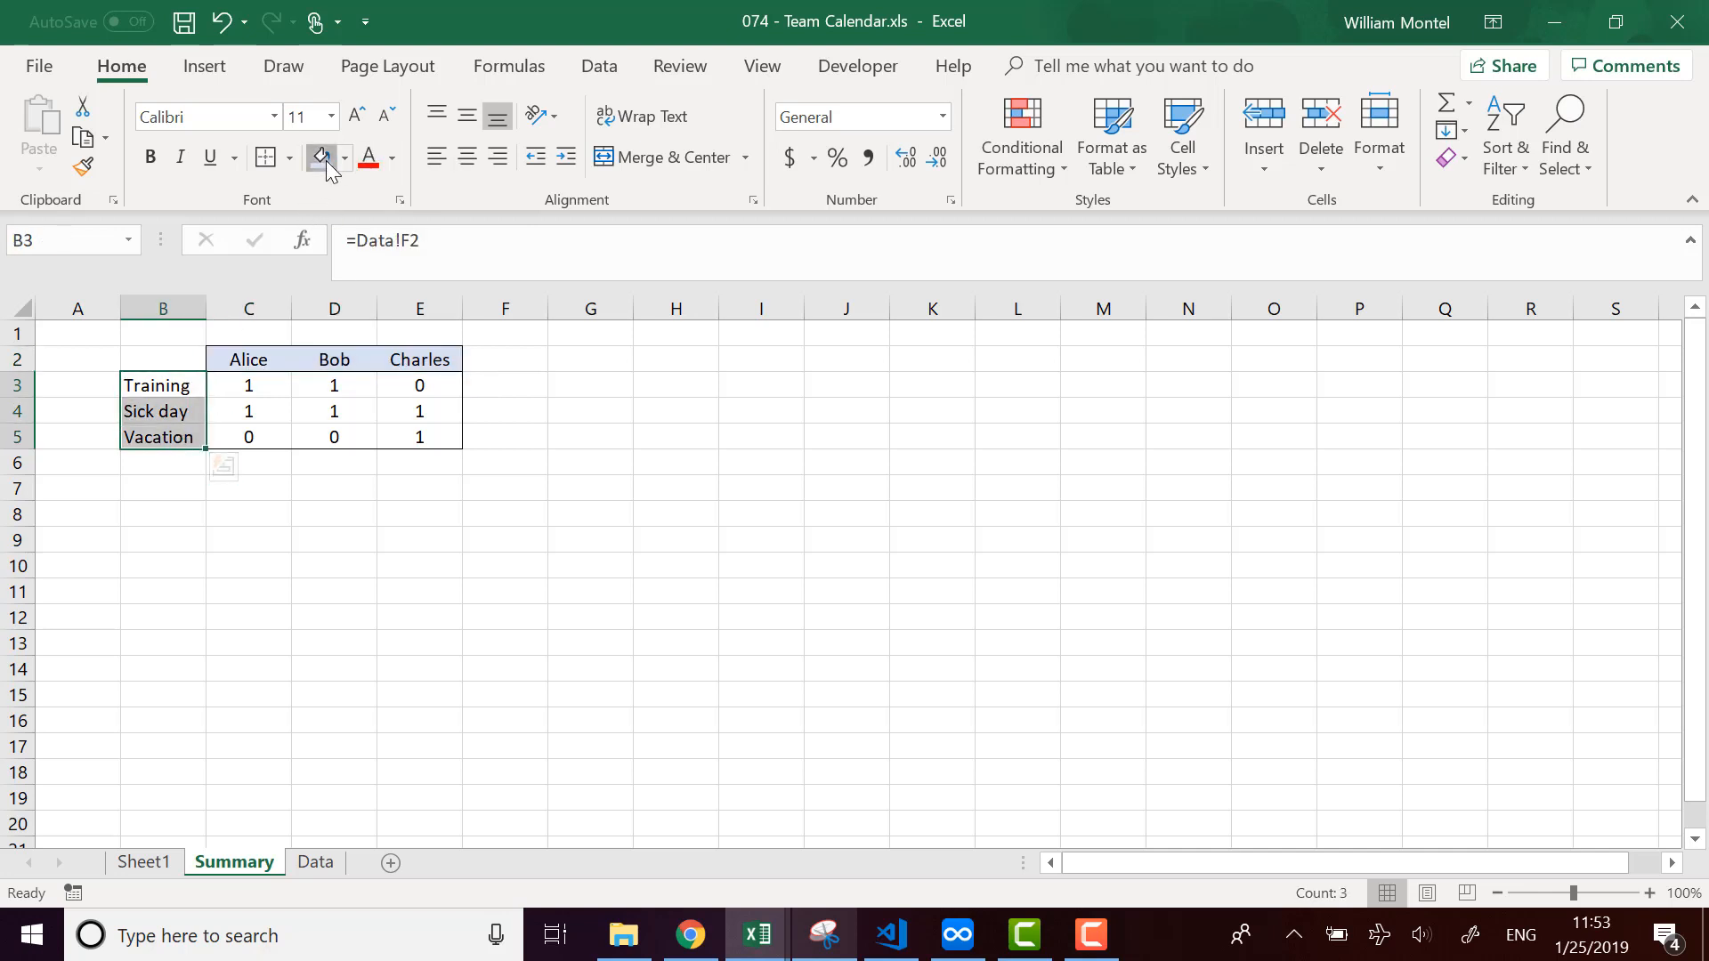
left_click(321, 157)
left_click(581, 555)
Save the workbook in its current file format, continuing through the compatibility and recalculation prompts.
key("ctrl+s")
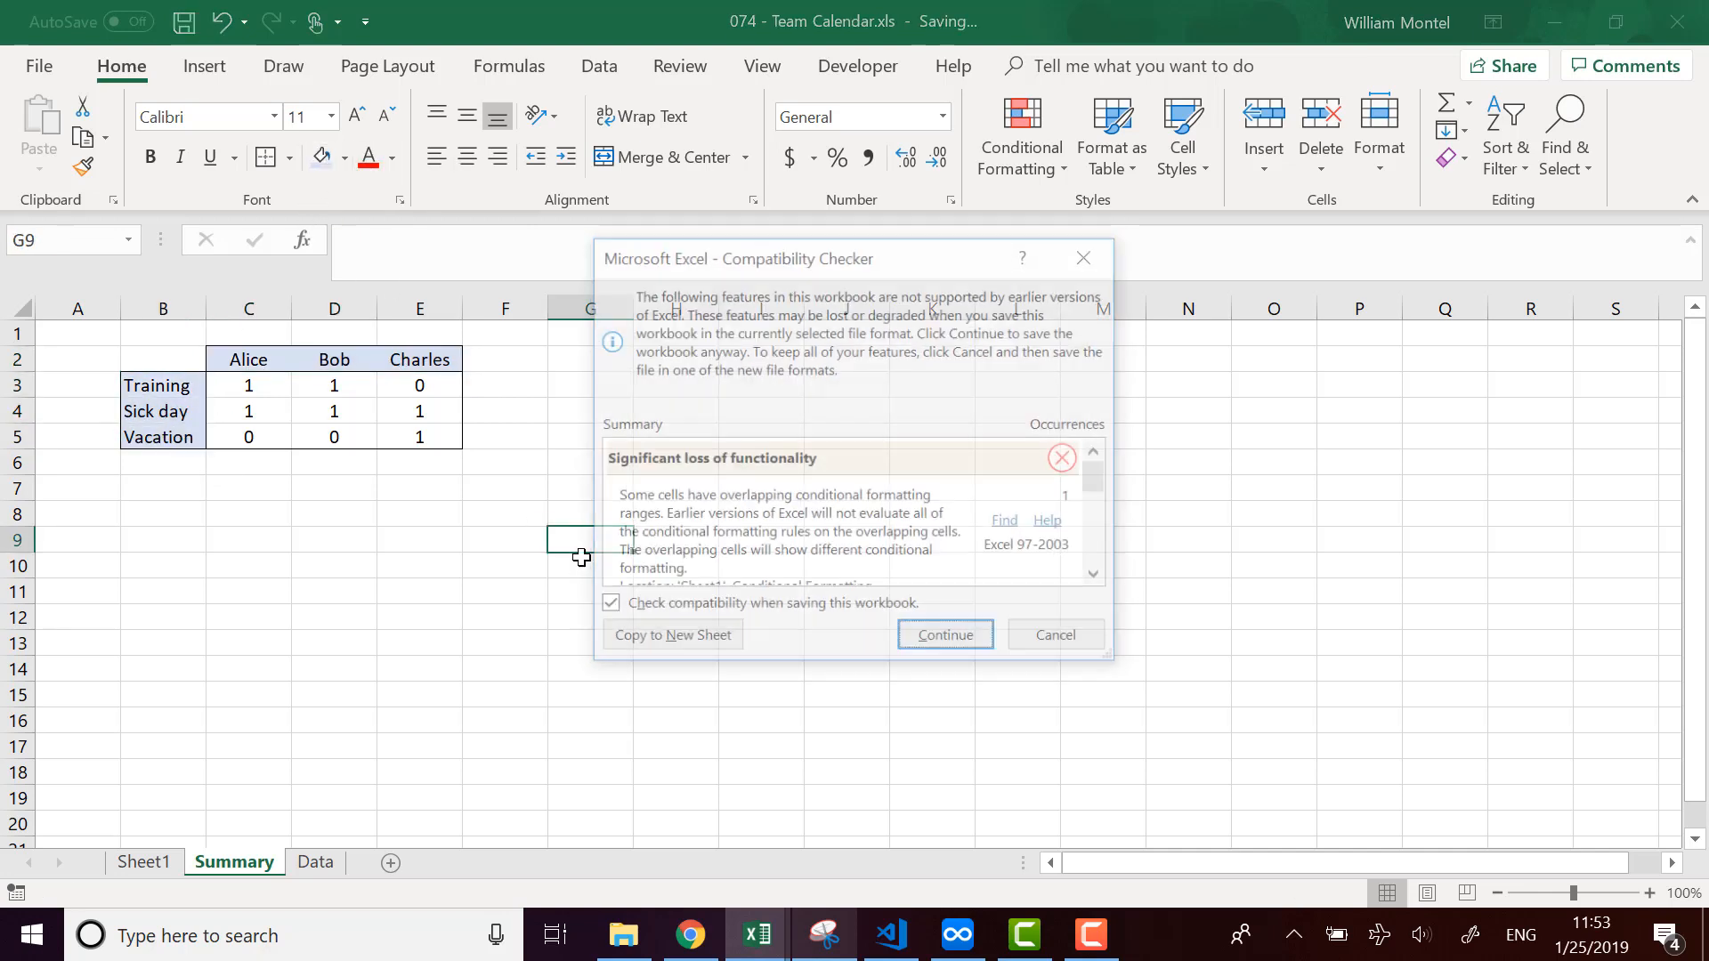
left_click(952, 639)
left_click(891, 597)
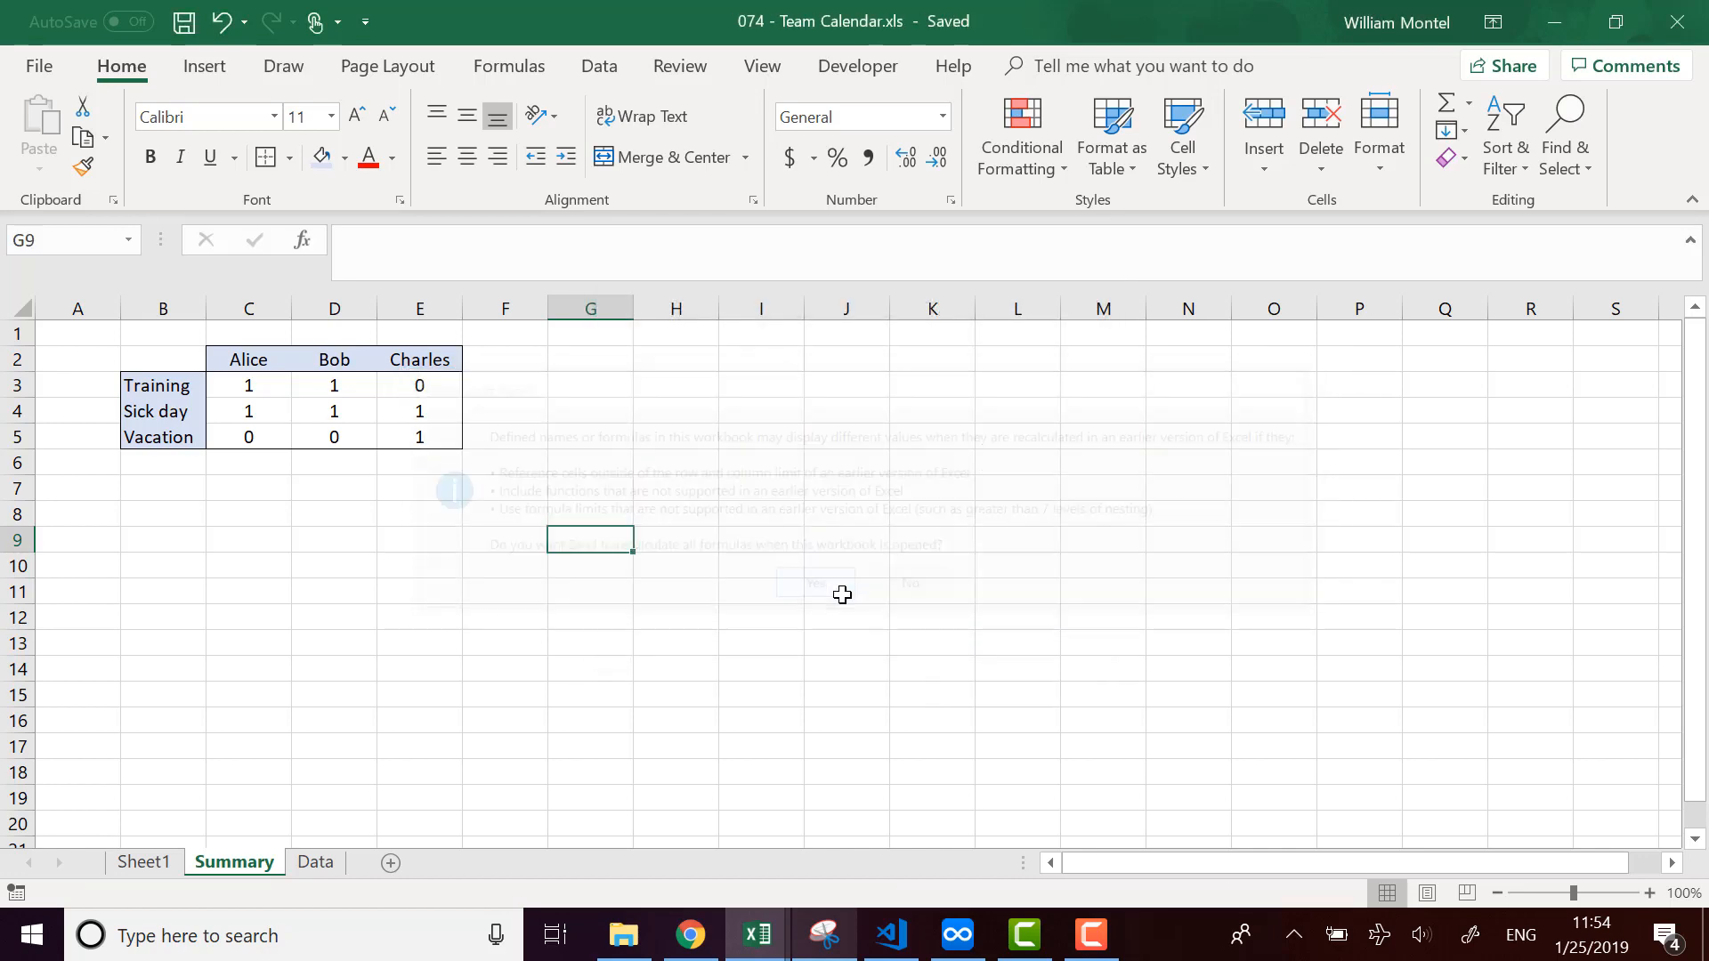
Set the first team member's absence for Wednesday, January 23, 2019 (B24 on Sheet1) to Vacation.
left_click(143, 862)
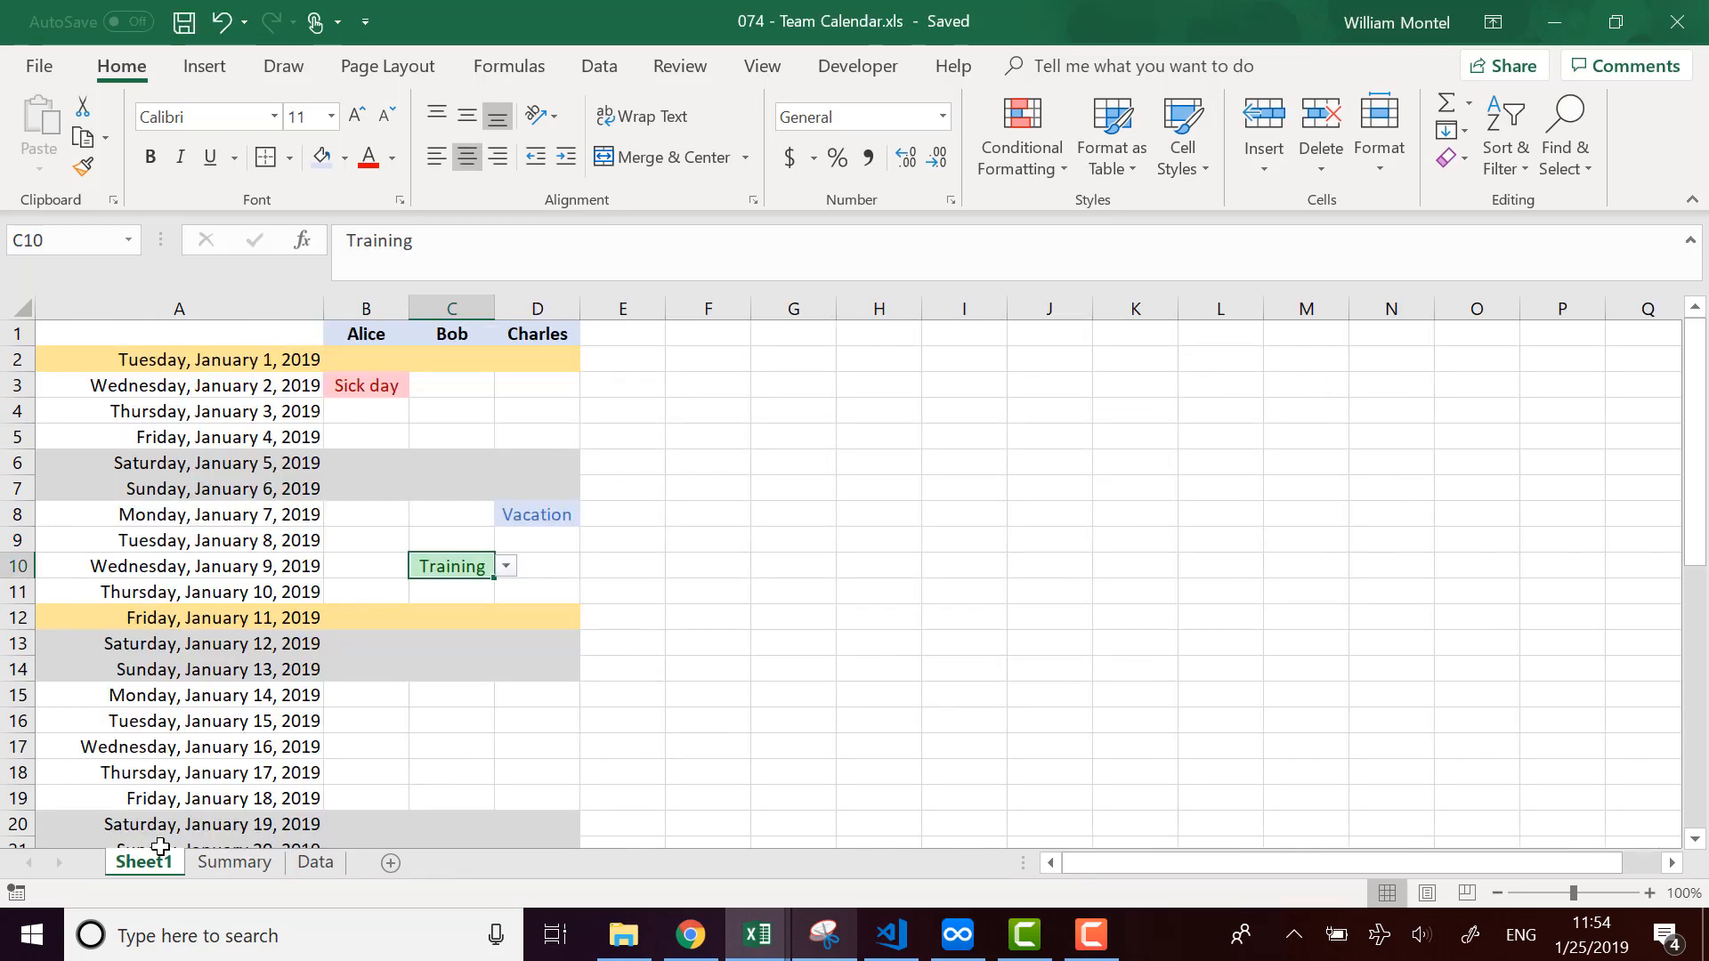
left_click(240, 863)
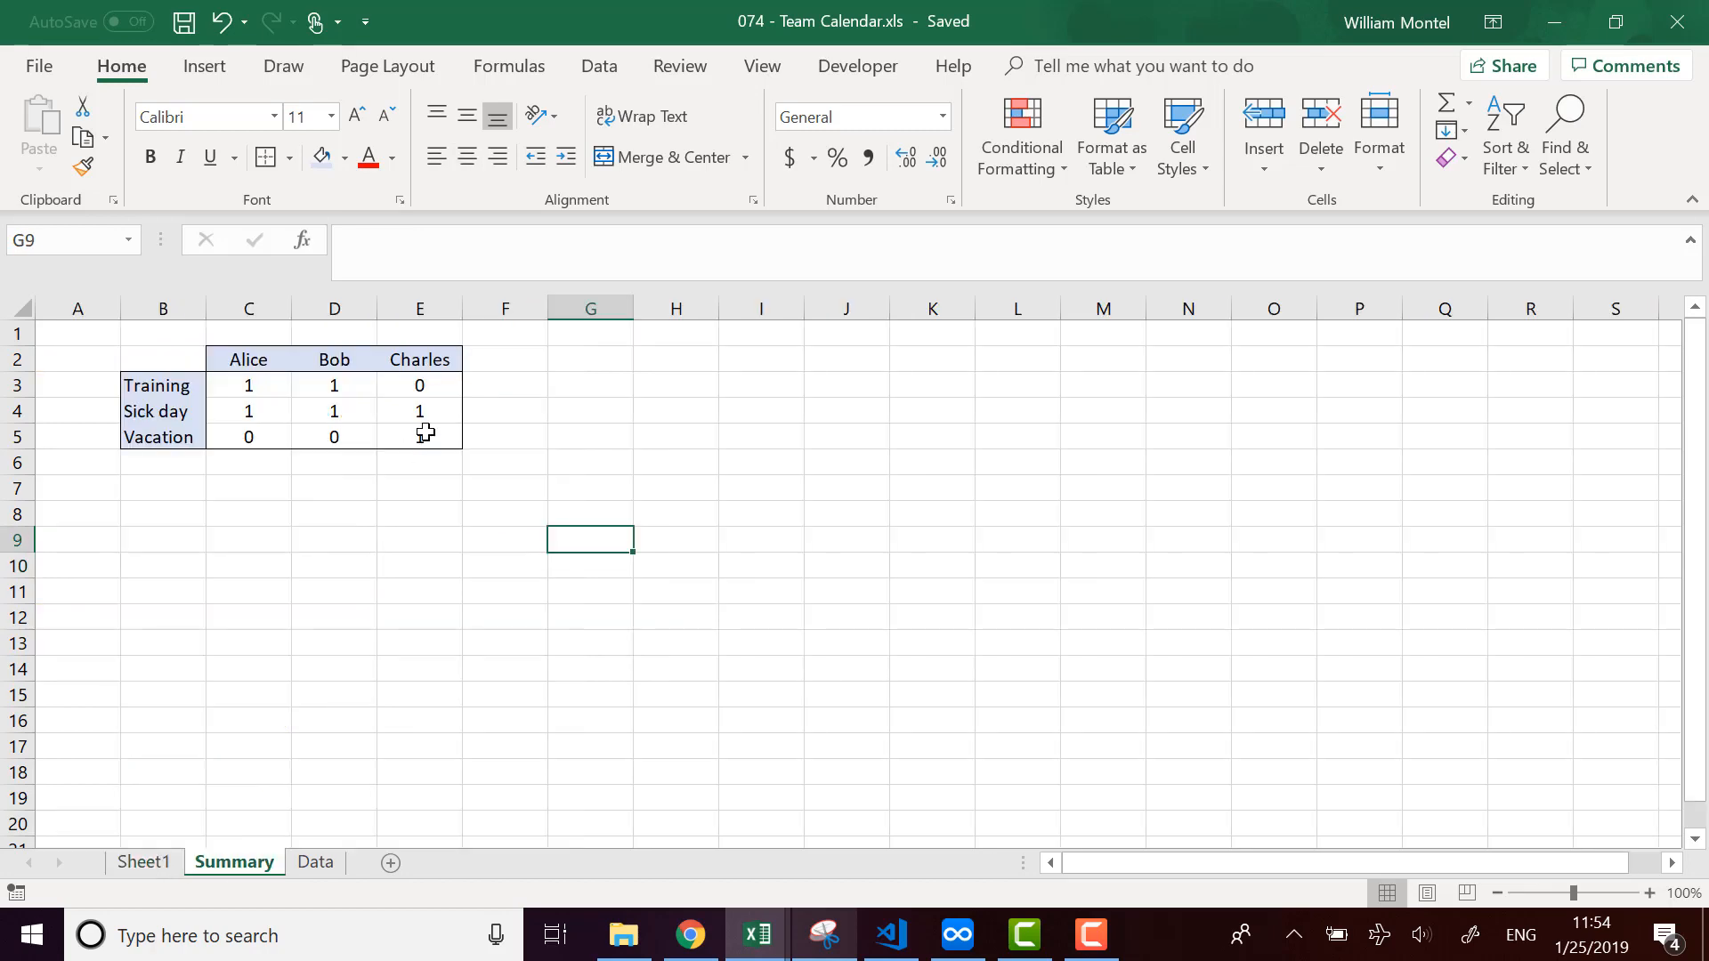
left_click(176, 865)
scroll(525, 707, "down", 3)
left_click(379, 694)
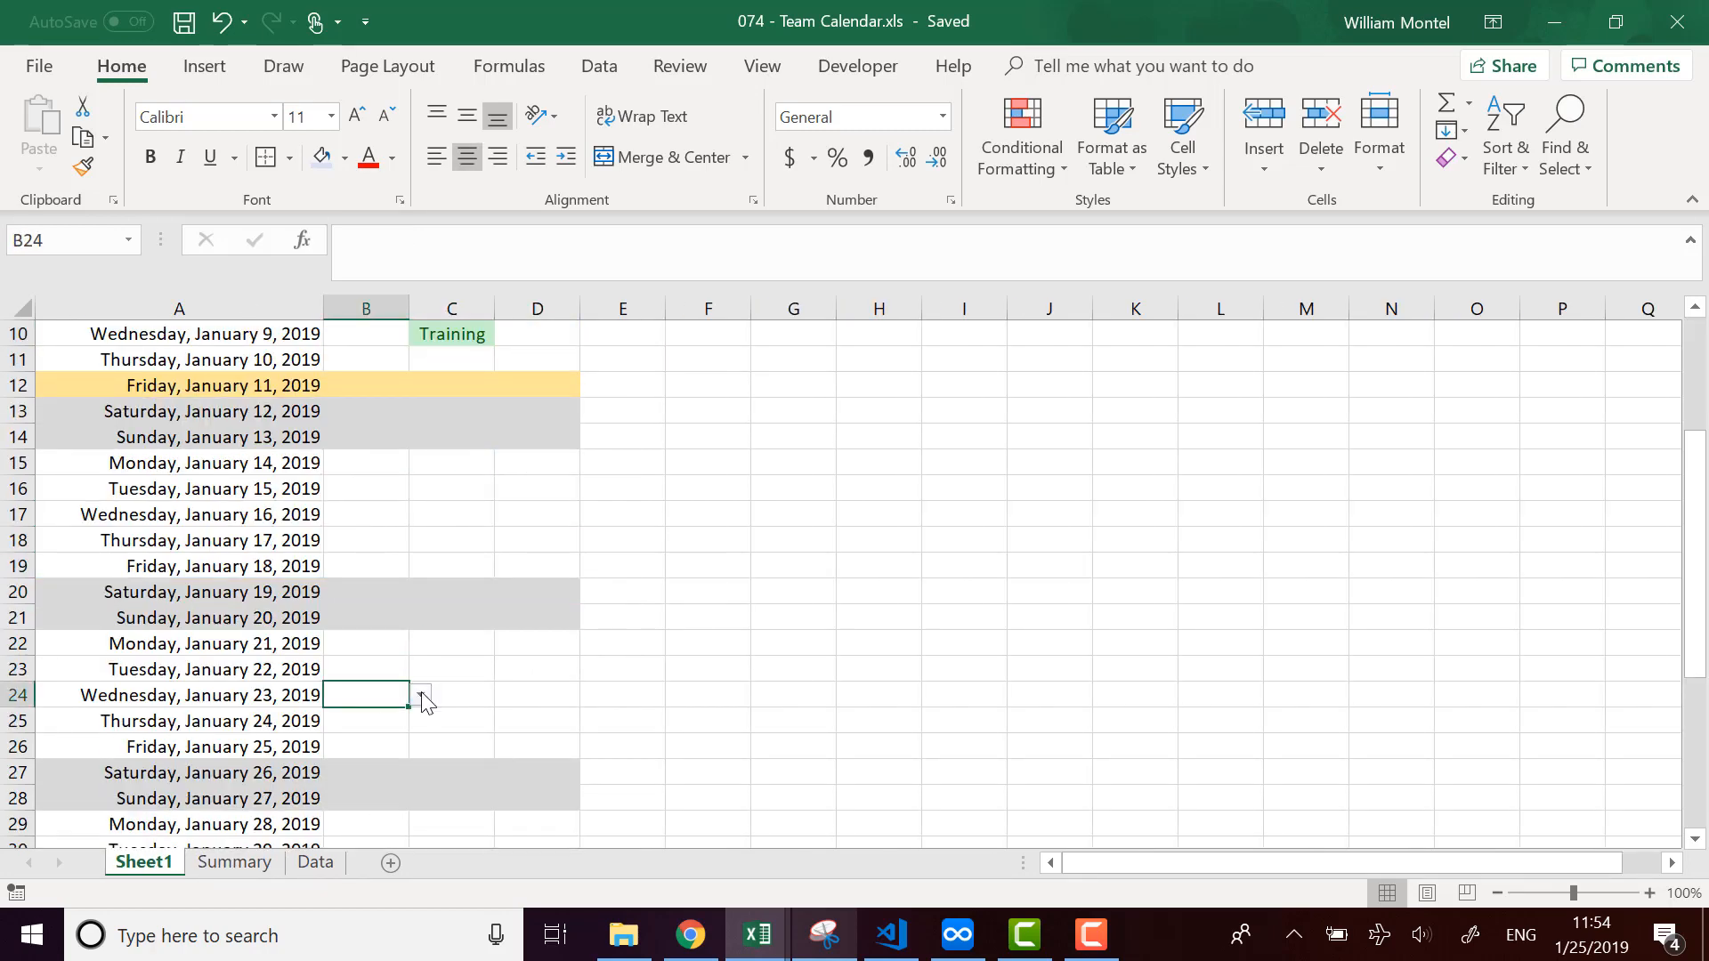
left_click(423, 698)
left_click(392, 771)
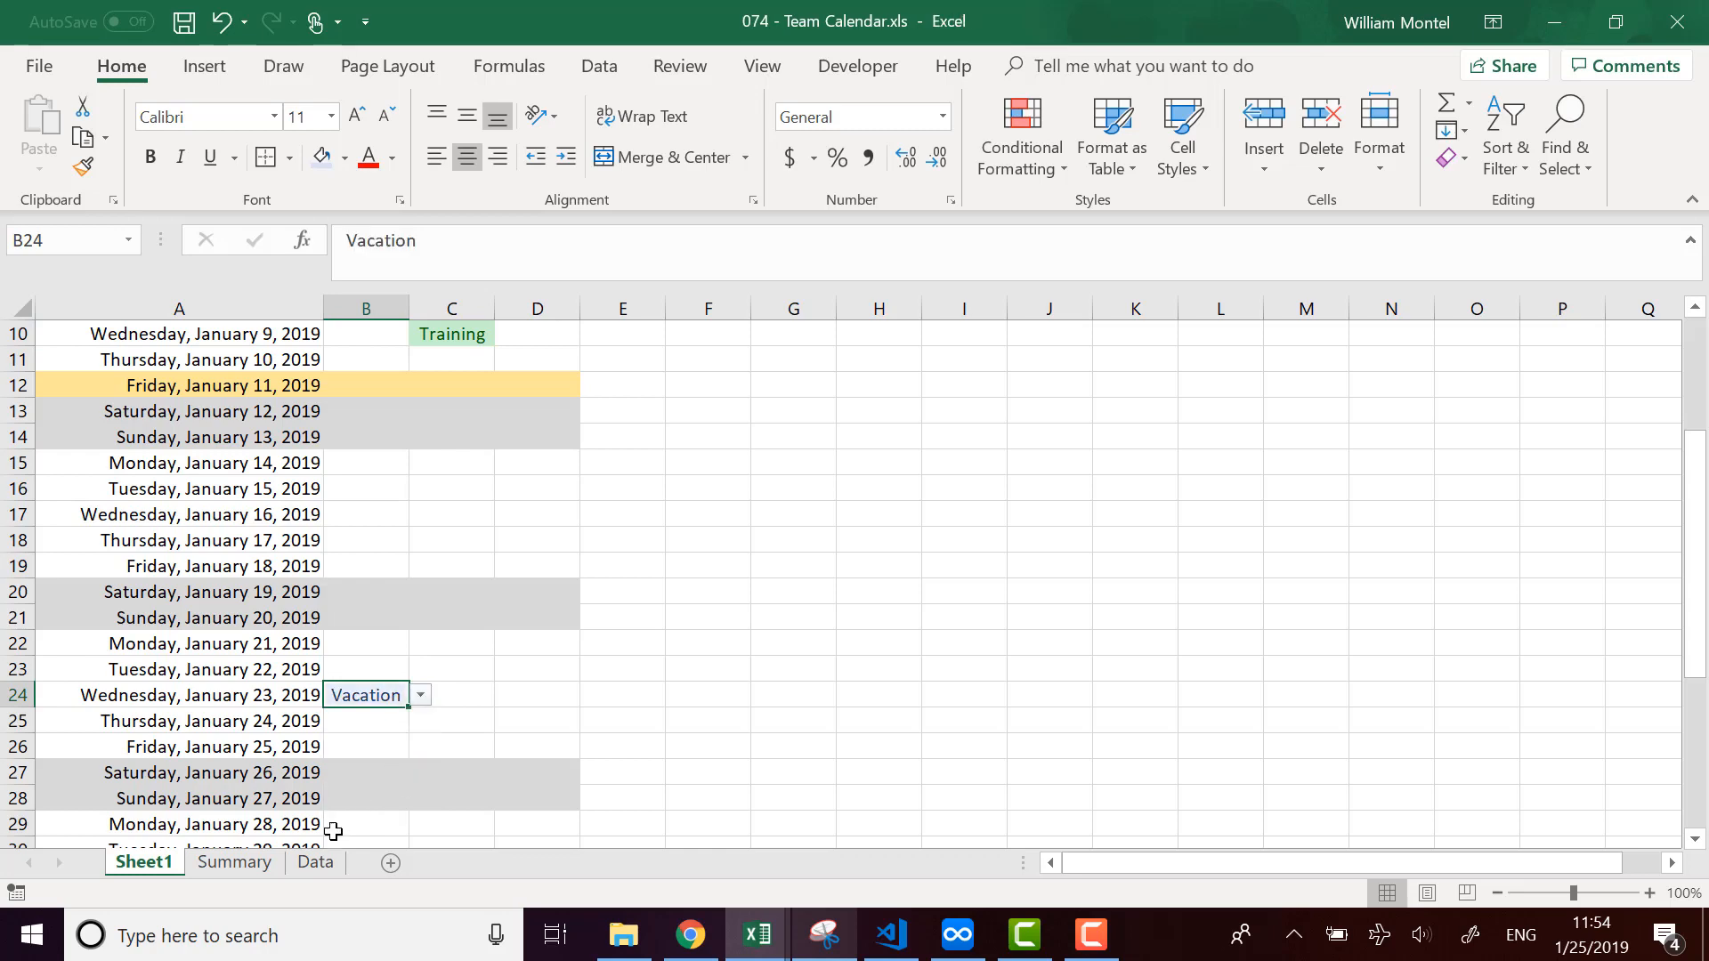
Check the Summary sheet's counts and set the first team member's absence for Thursday, January 24, 2019 (B25 on Sheet1) to Vacation.
left_click(256, 866)
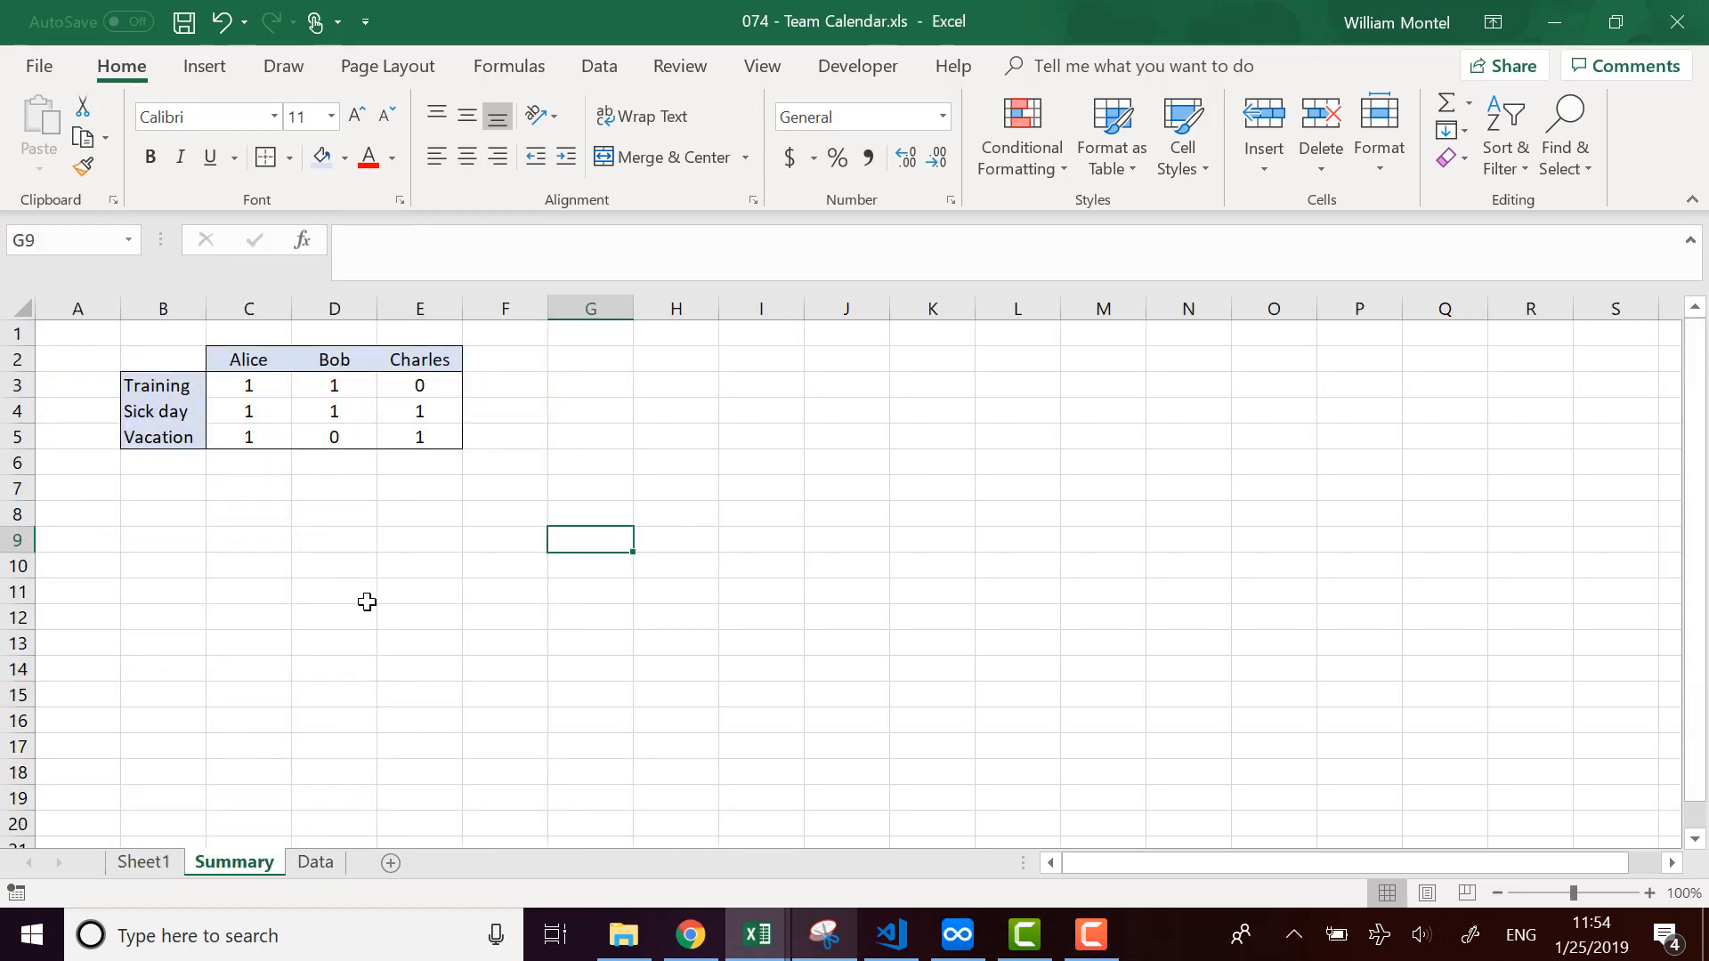
left_click(143, 861)
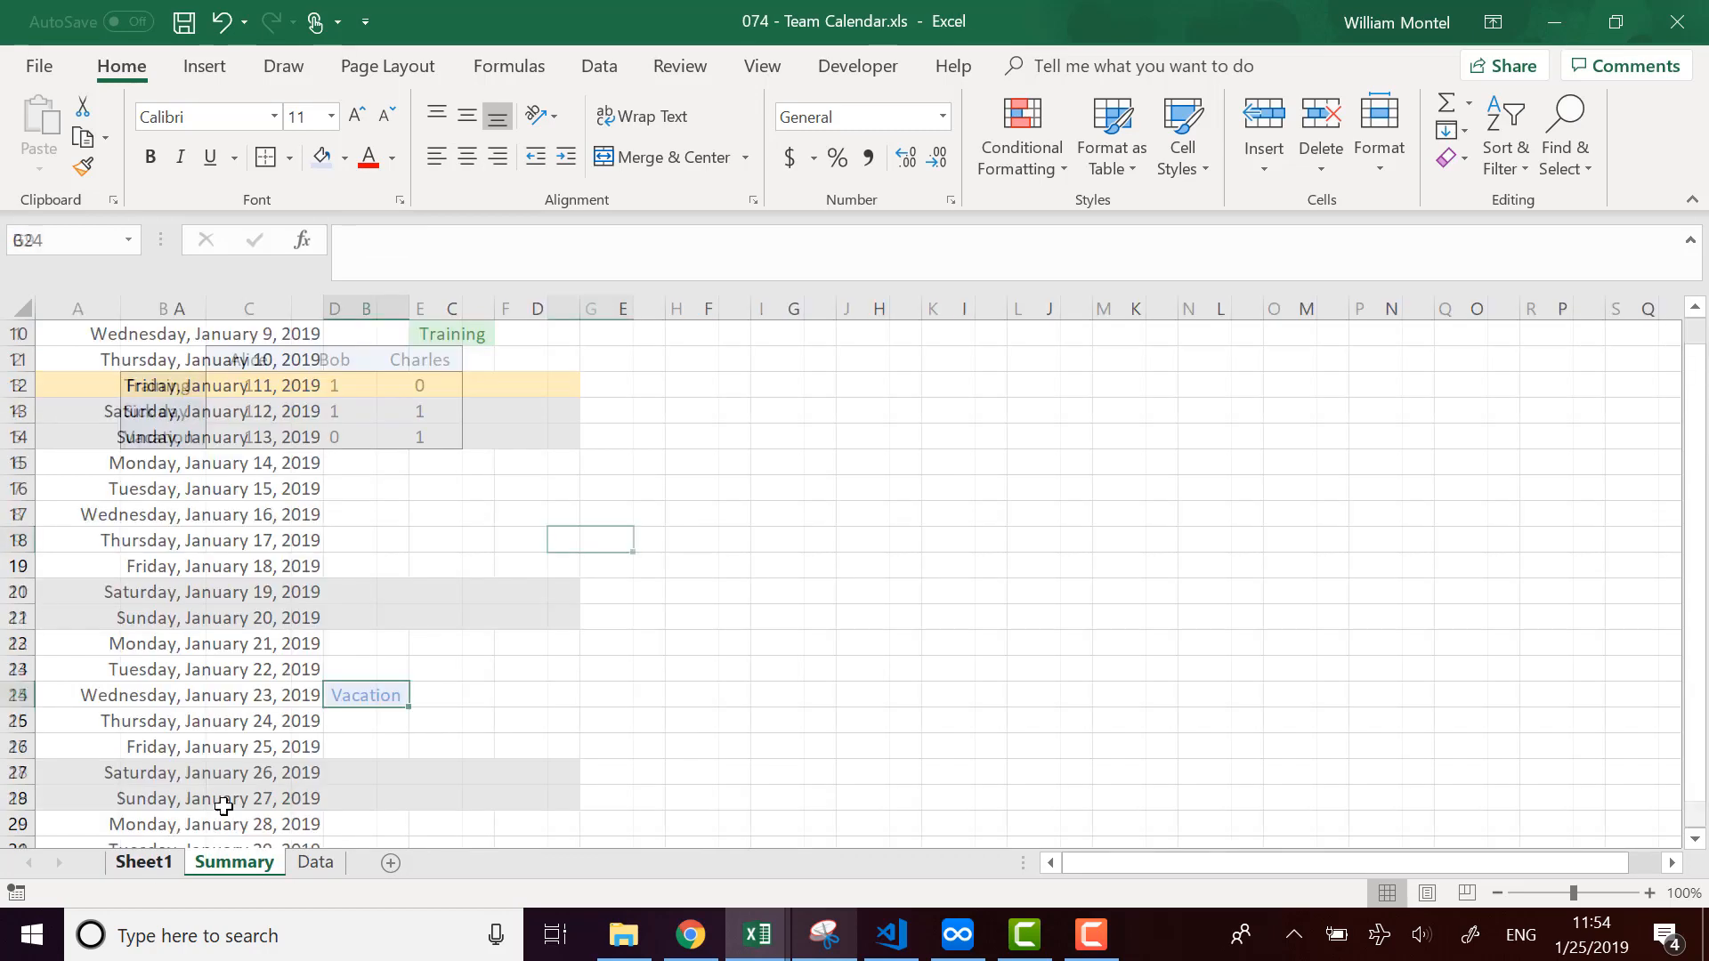
left_click(403, 721)
left_click(420, 721)
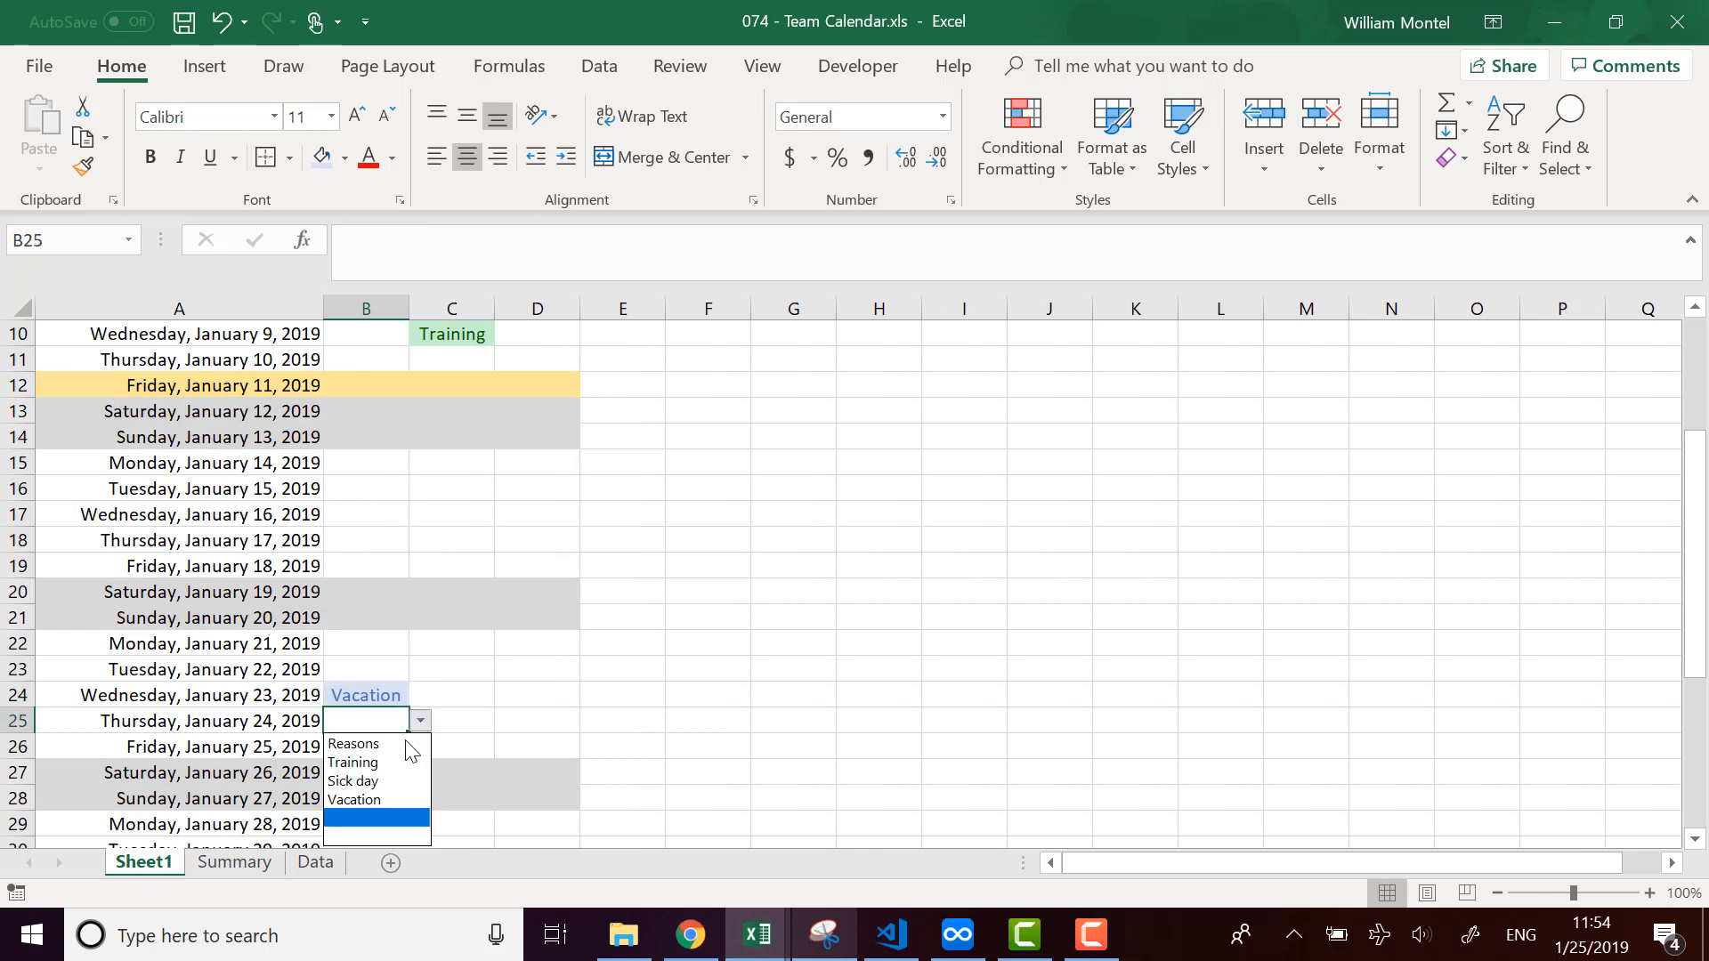
left_click(388, 797)
Check the first team member's vacation count and its formula in C5 on the Summary sheet.
left_click(256, 865)
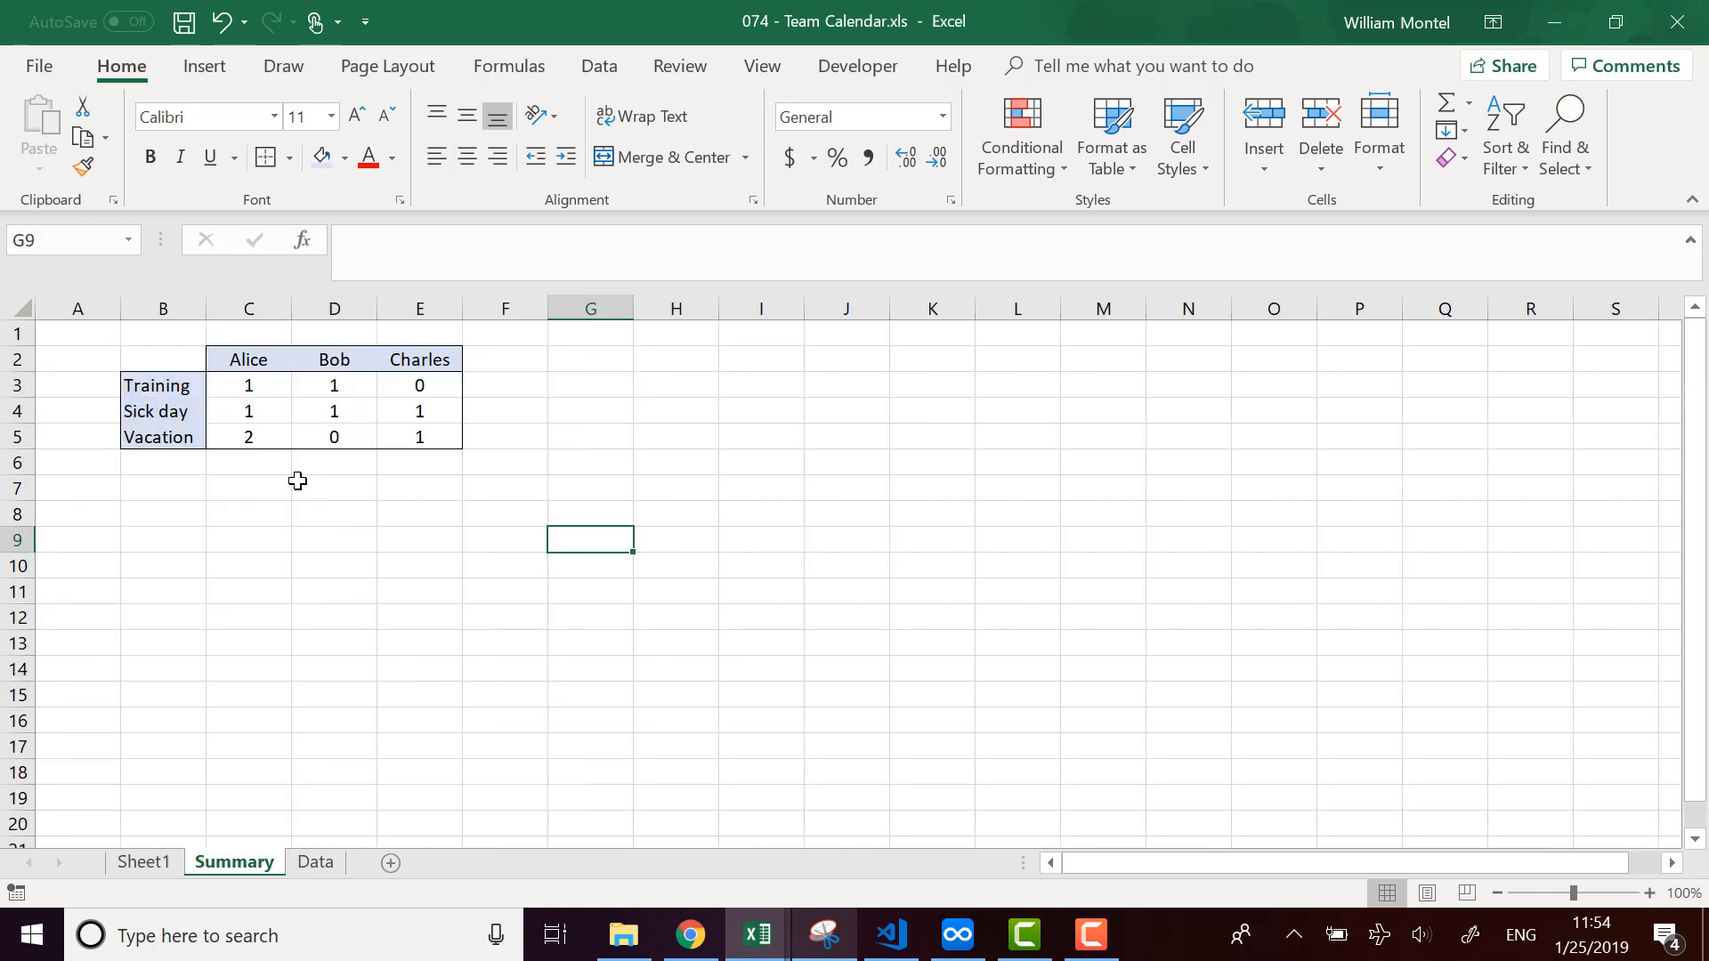
left_click(248, 436)
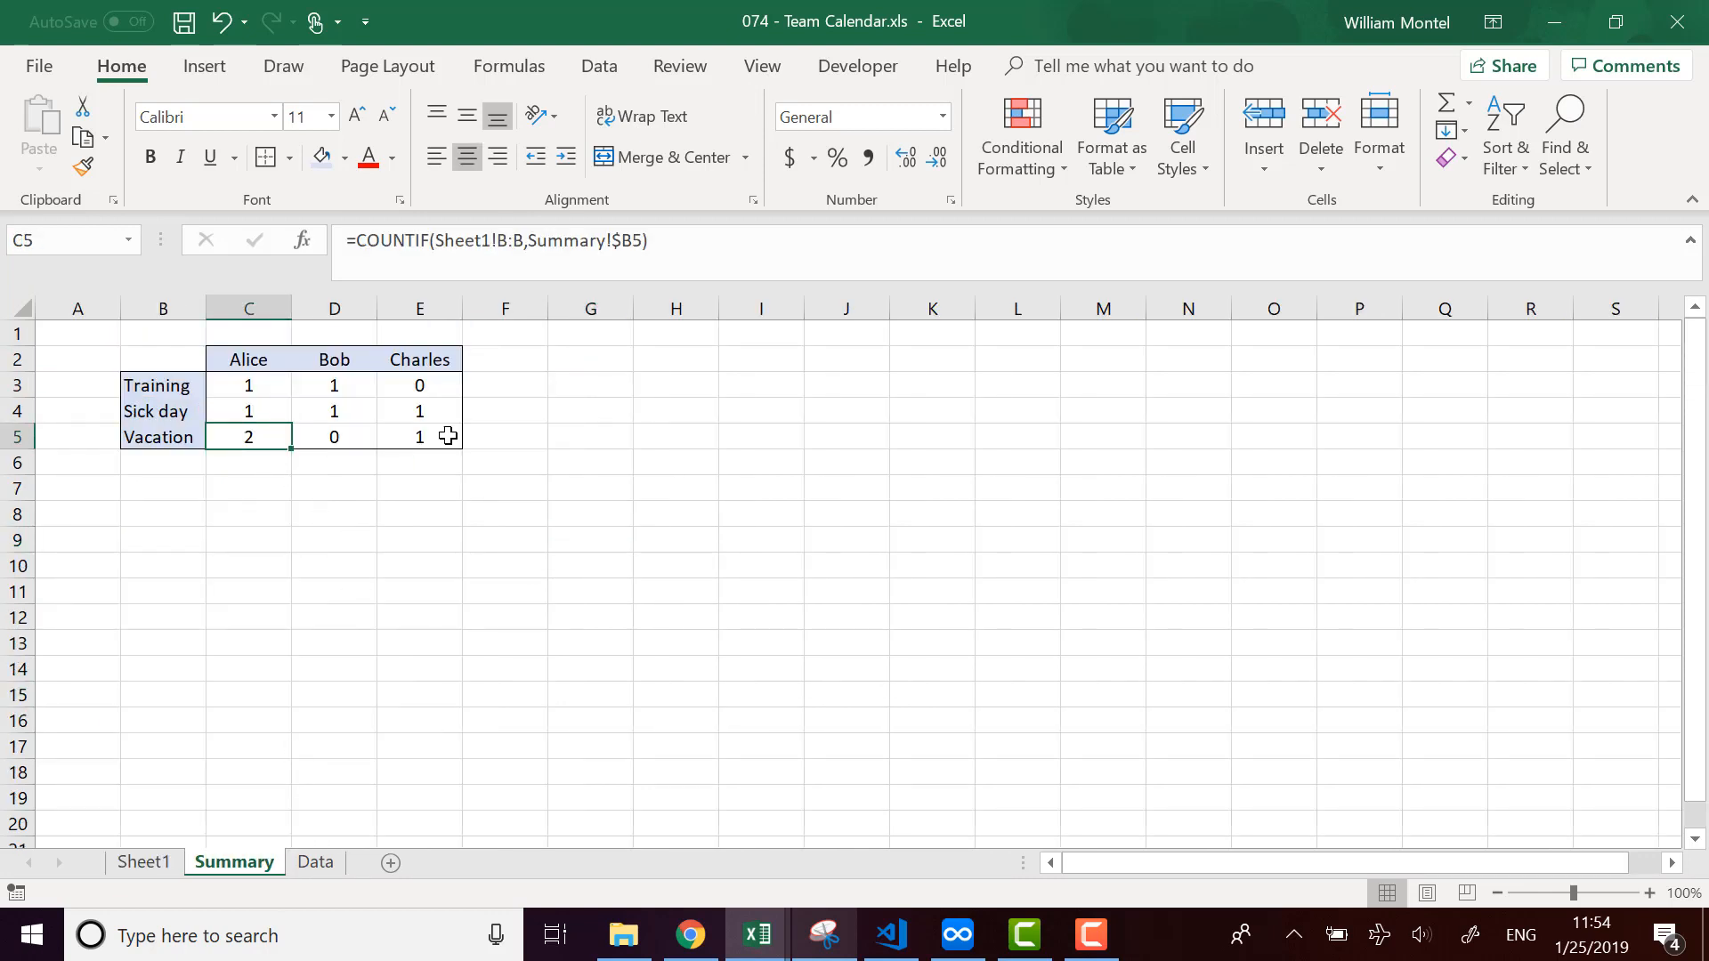
left_click(794, 608)
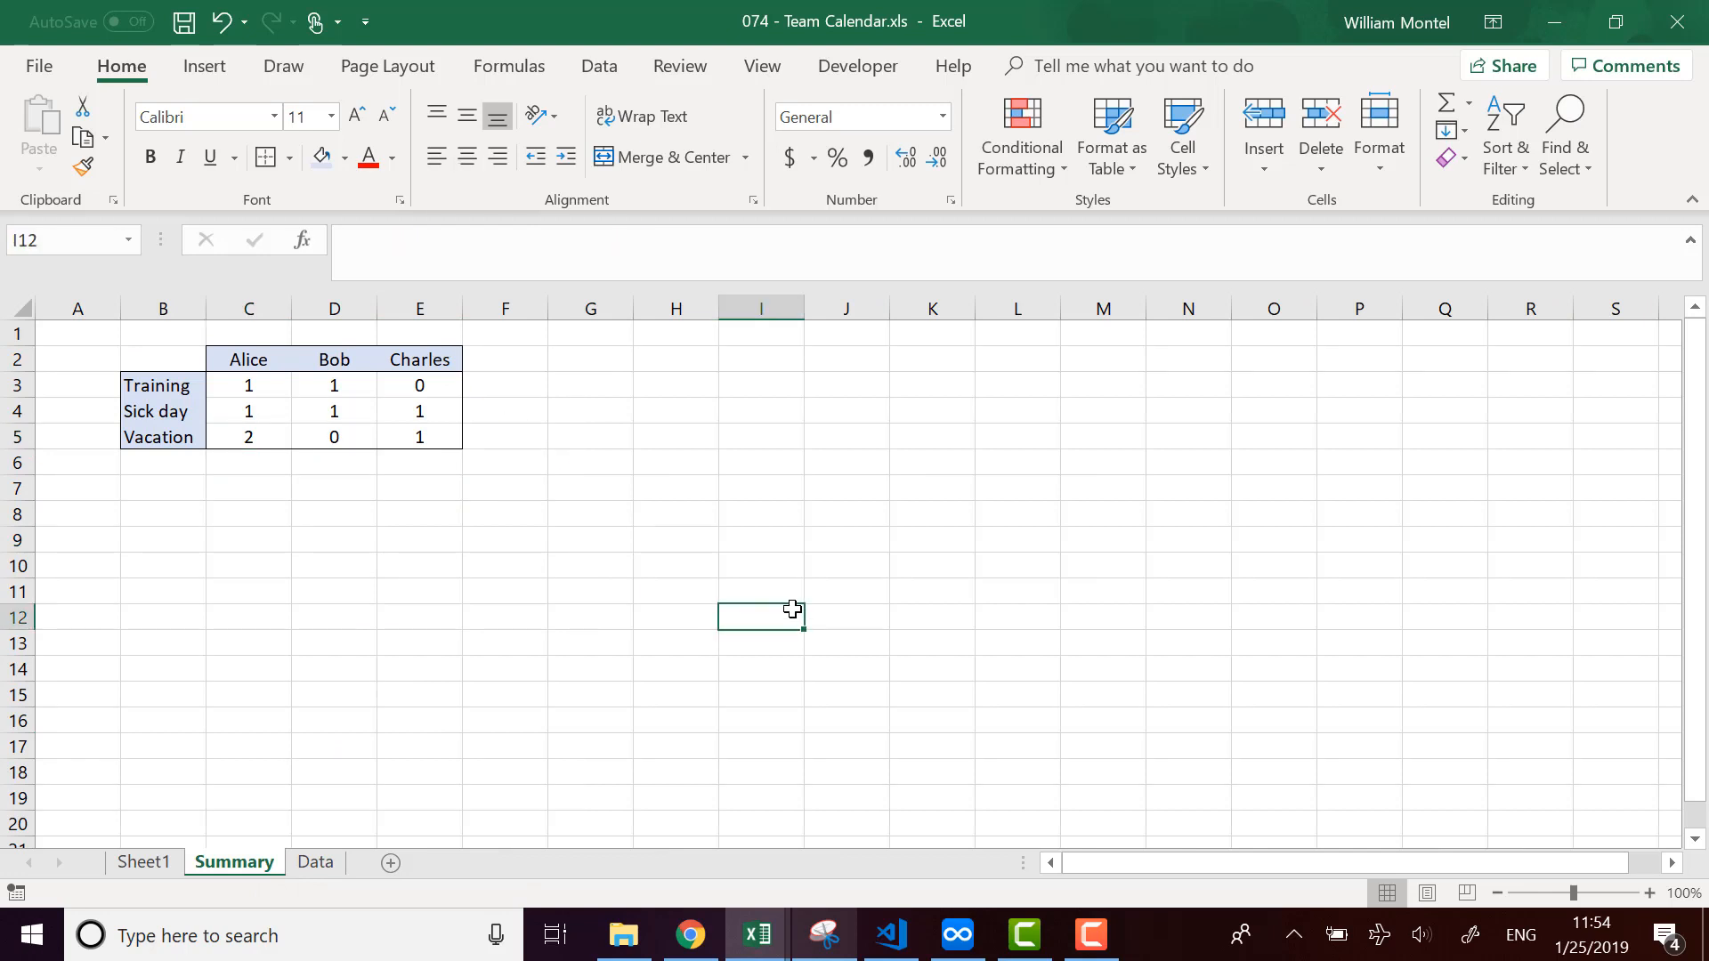